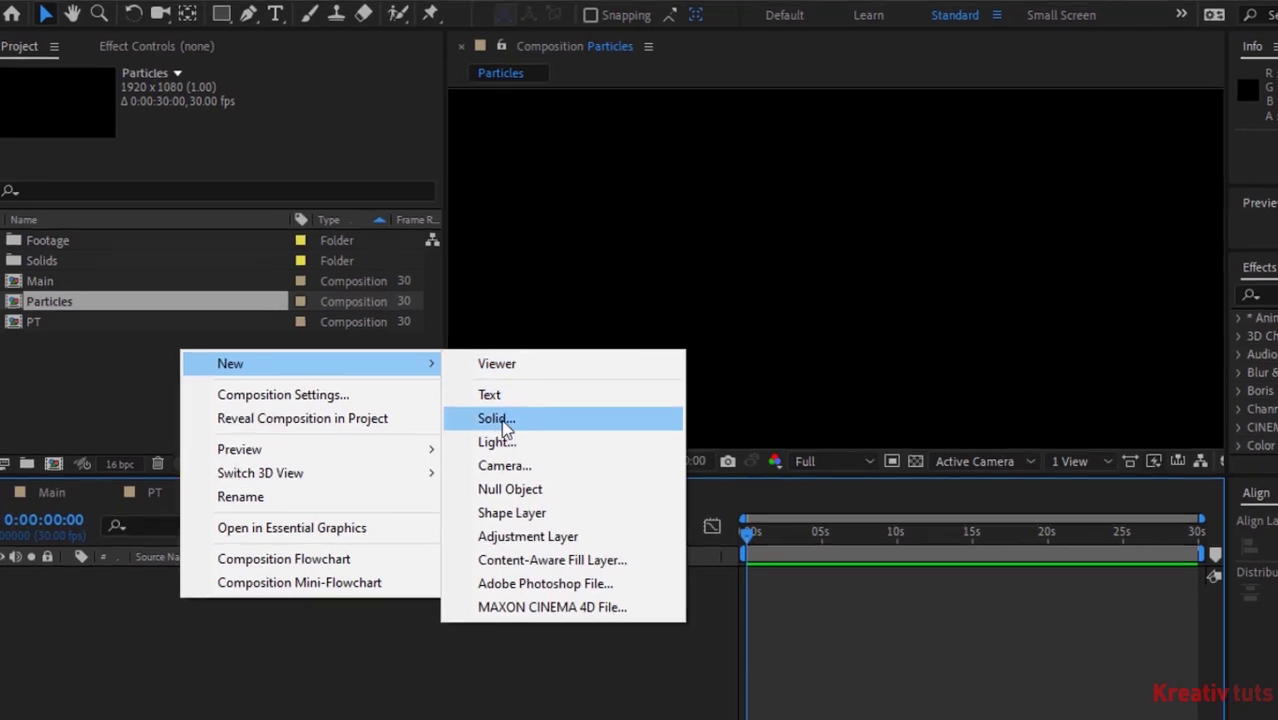
# - Add a 1920 x 1080 px black solid named Particles to the Particles composition
pyautogui.click(504, 412)
pyautogui.write('Pa')
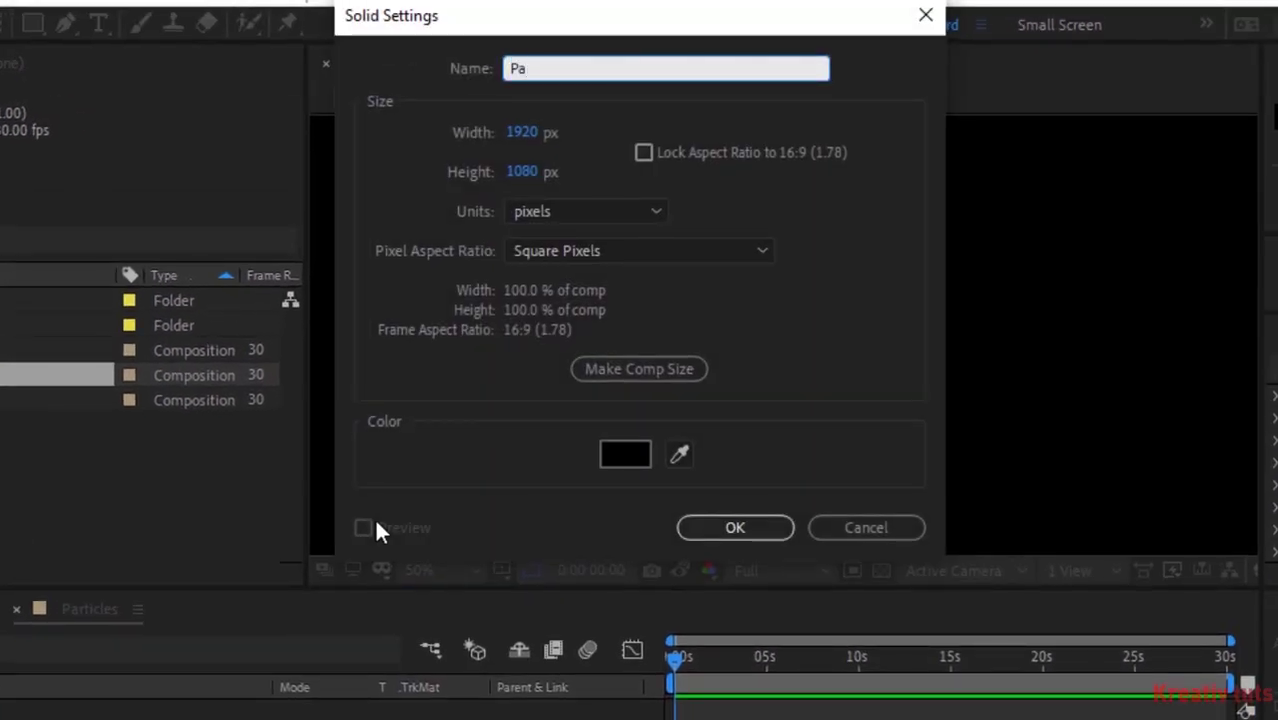
pyautogui.write('rticles')
pyautogui.press('Return')
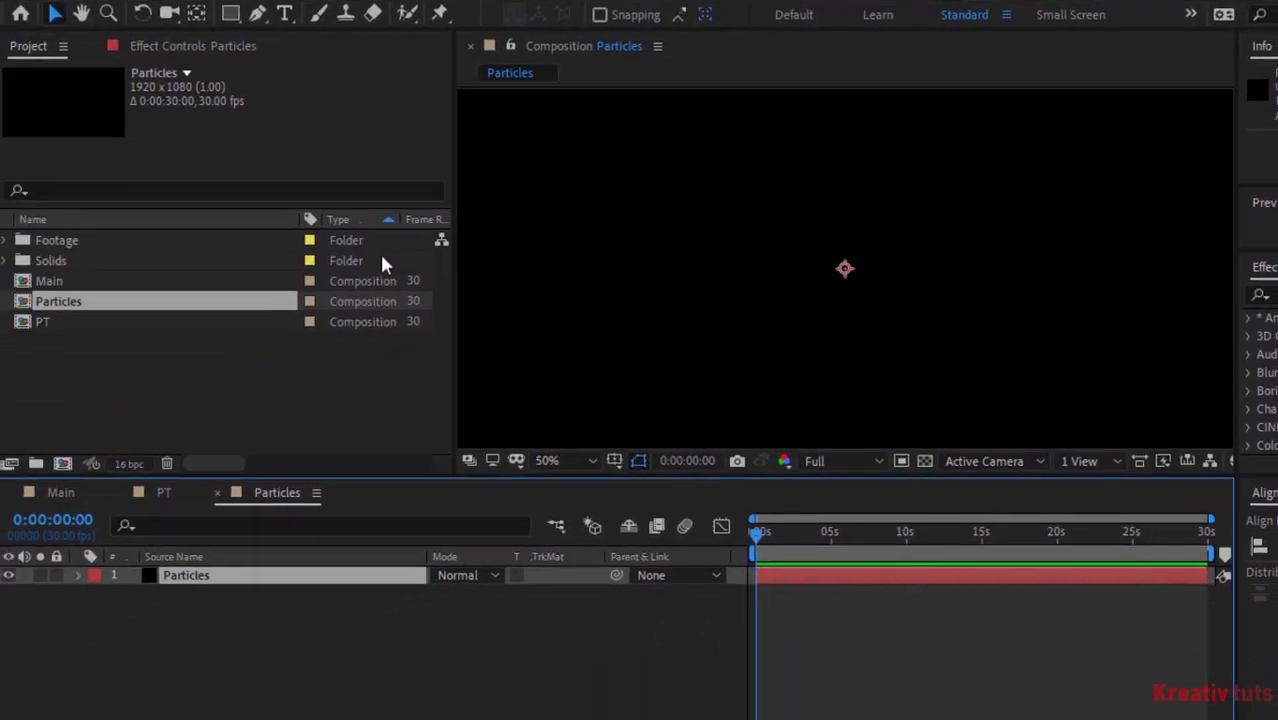
# - Apply the RG Trapcode Particular effect to the Particles layer and show the frame at 0:00:04:28
pyautogui.click(214, 47)
pyautogui.rightClick(101, 199)
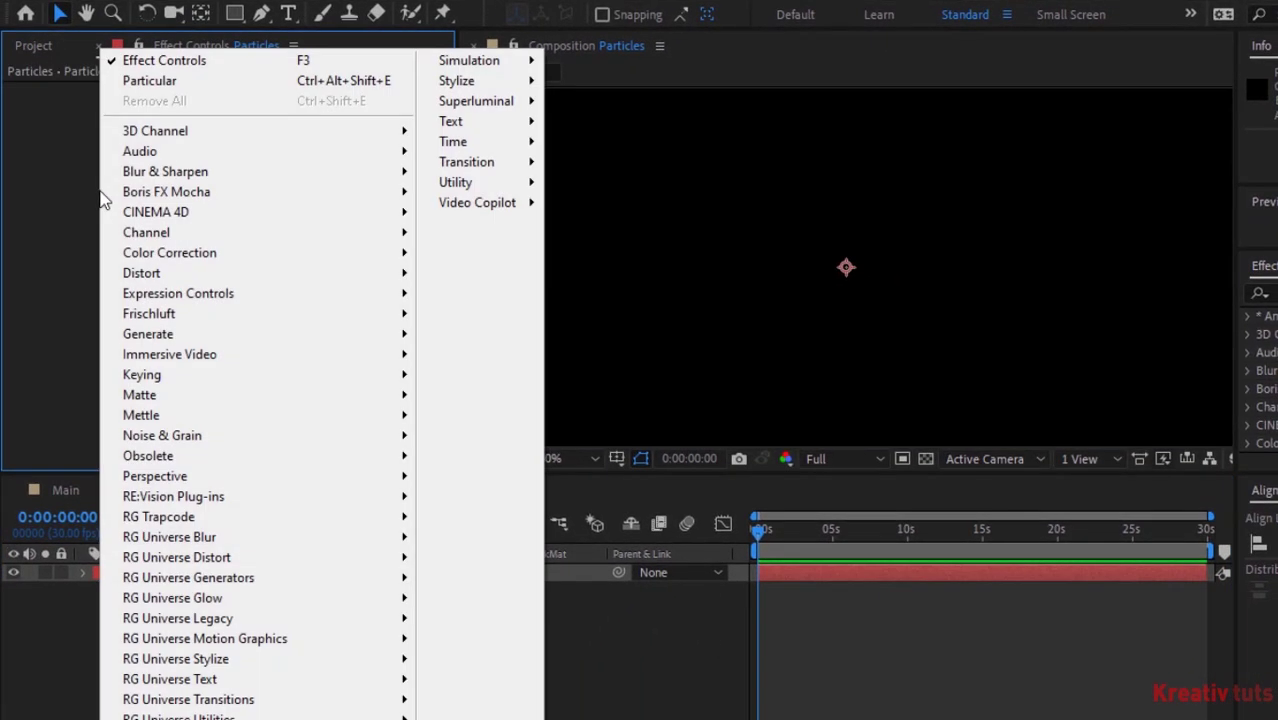
pyautogui.moveTo(160, 517)
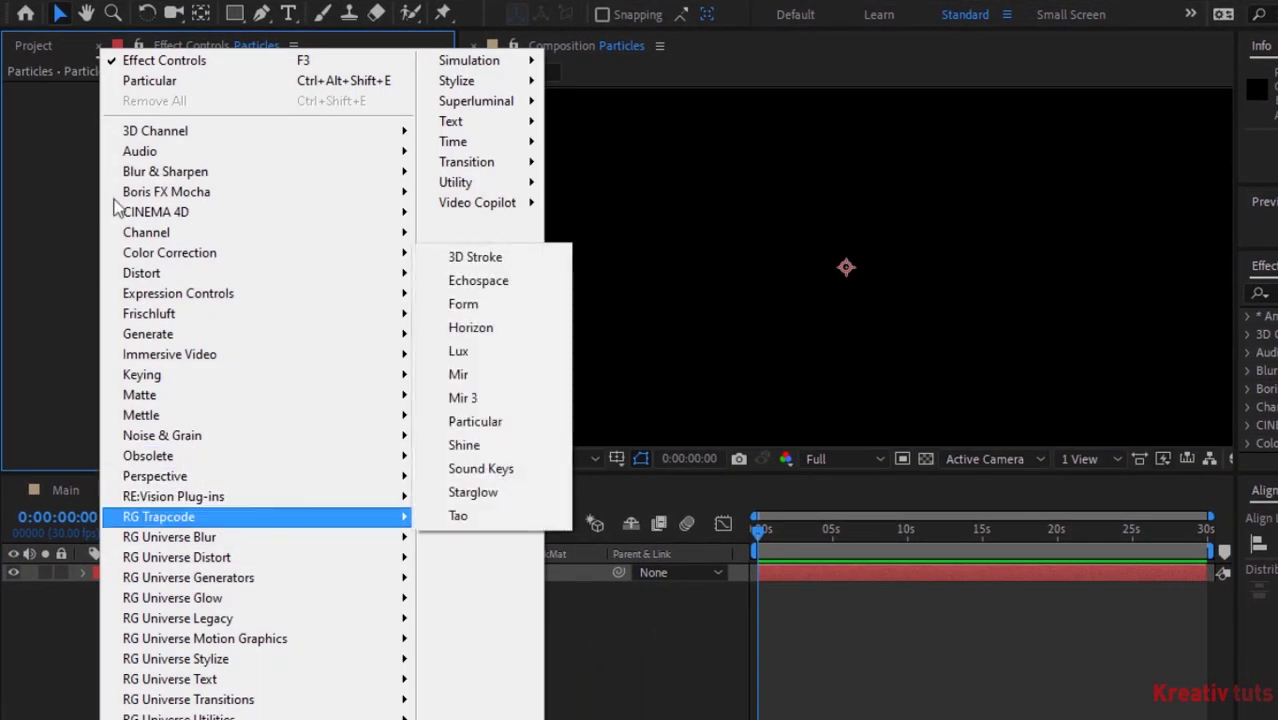
pyautogui.click(489, 423)
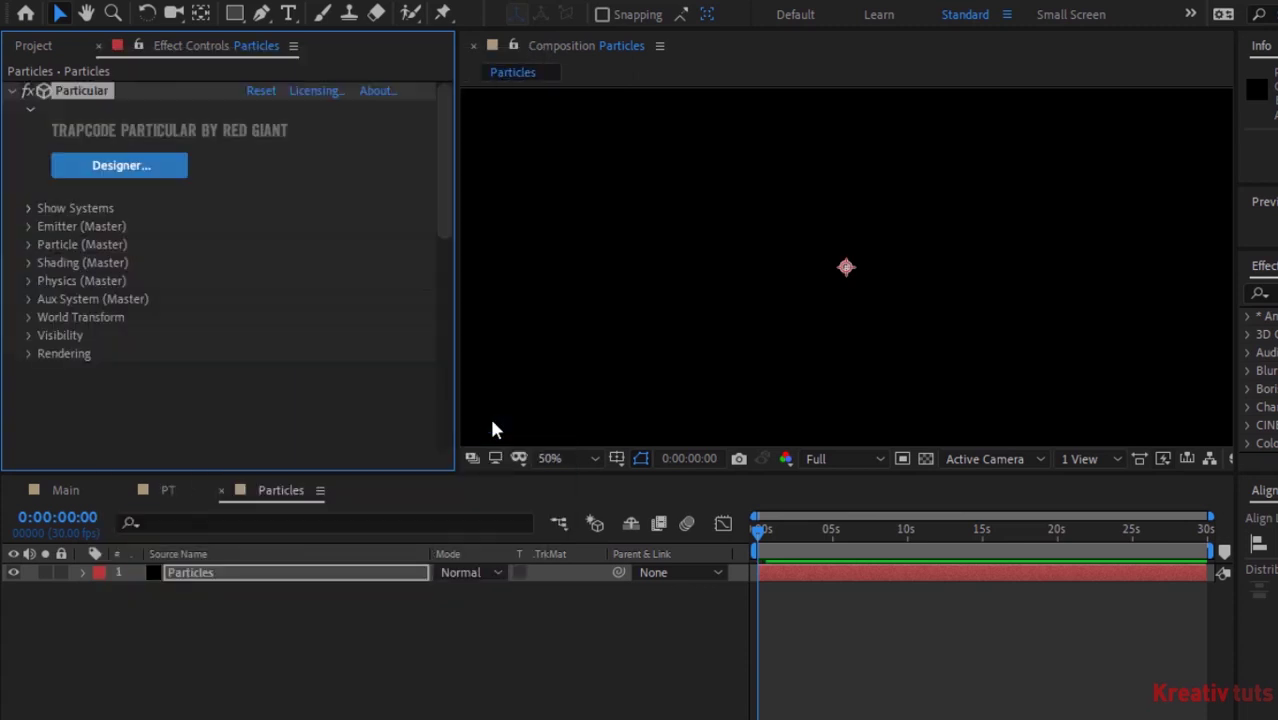
pyautogui.click(831, 540)
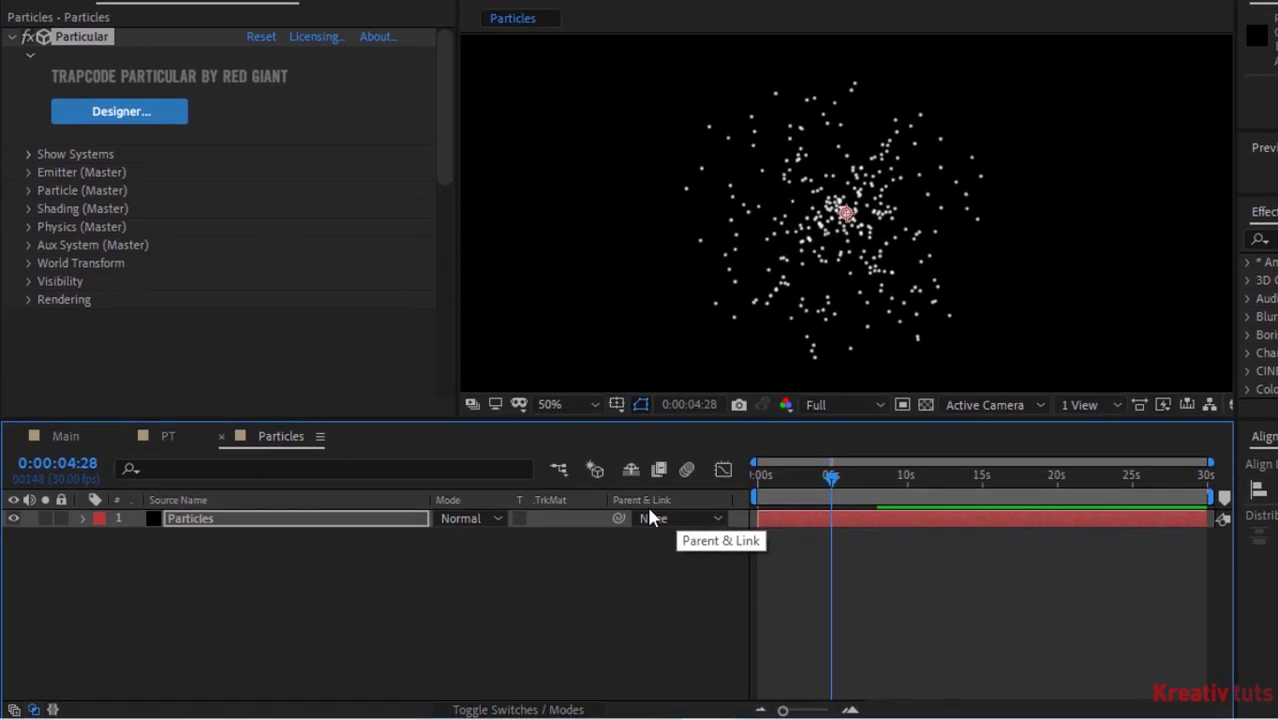
# - Add a two-node camera named Camera 1 with the 15mm preset and depth of field enabled
pyautogui.press(',')
pyautogui.rightClick(90, 598)
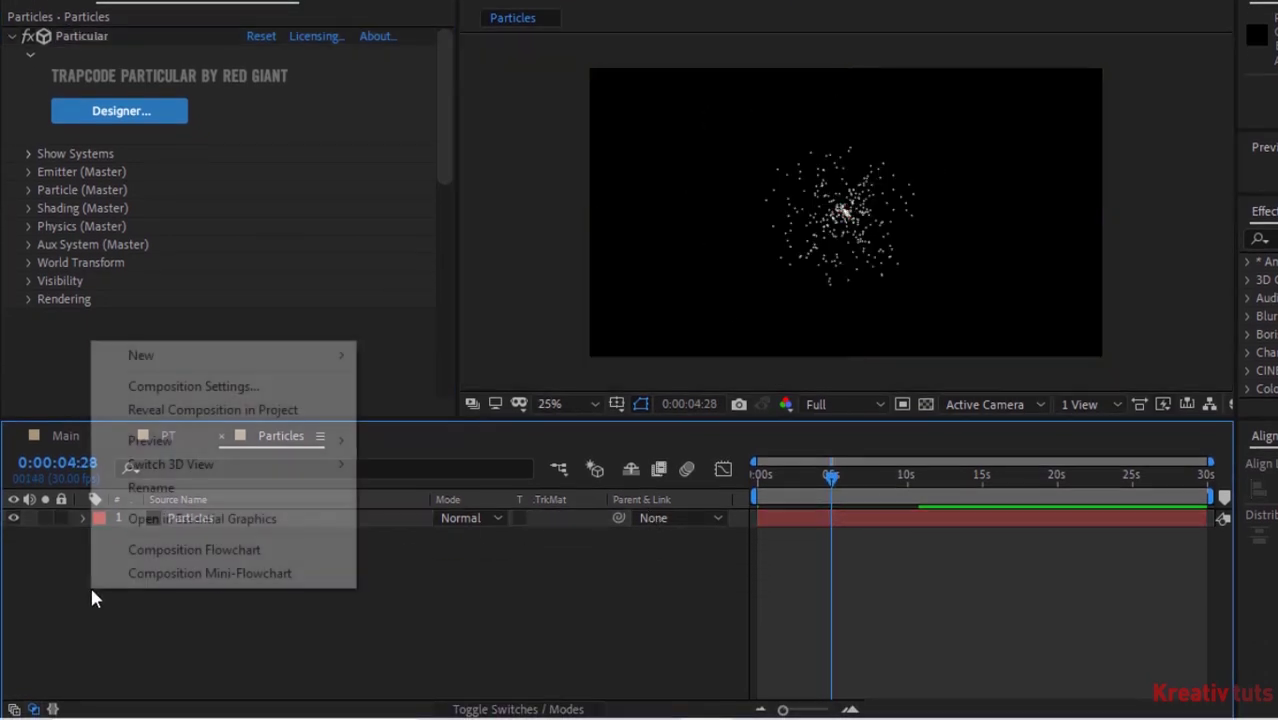
pyautogui.moveTo(282, 362)
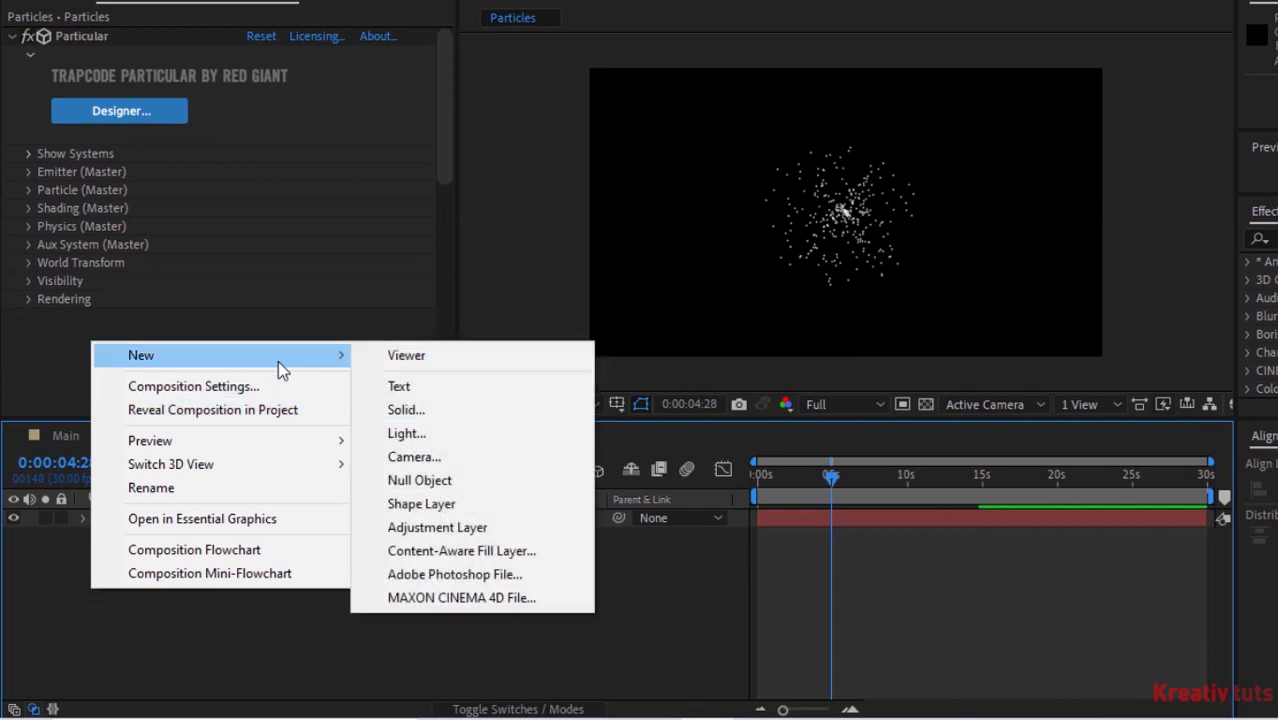
pyautogui.click(420, 457)
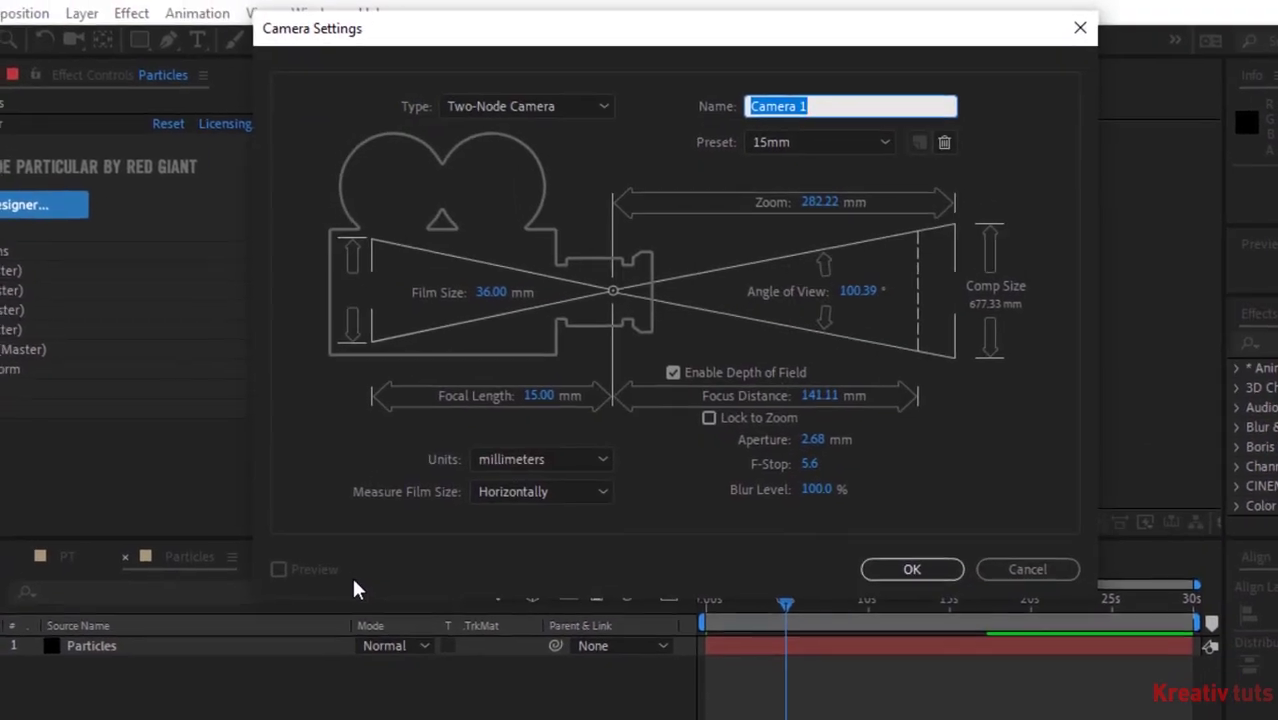
pyautogui.press('Return')
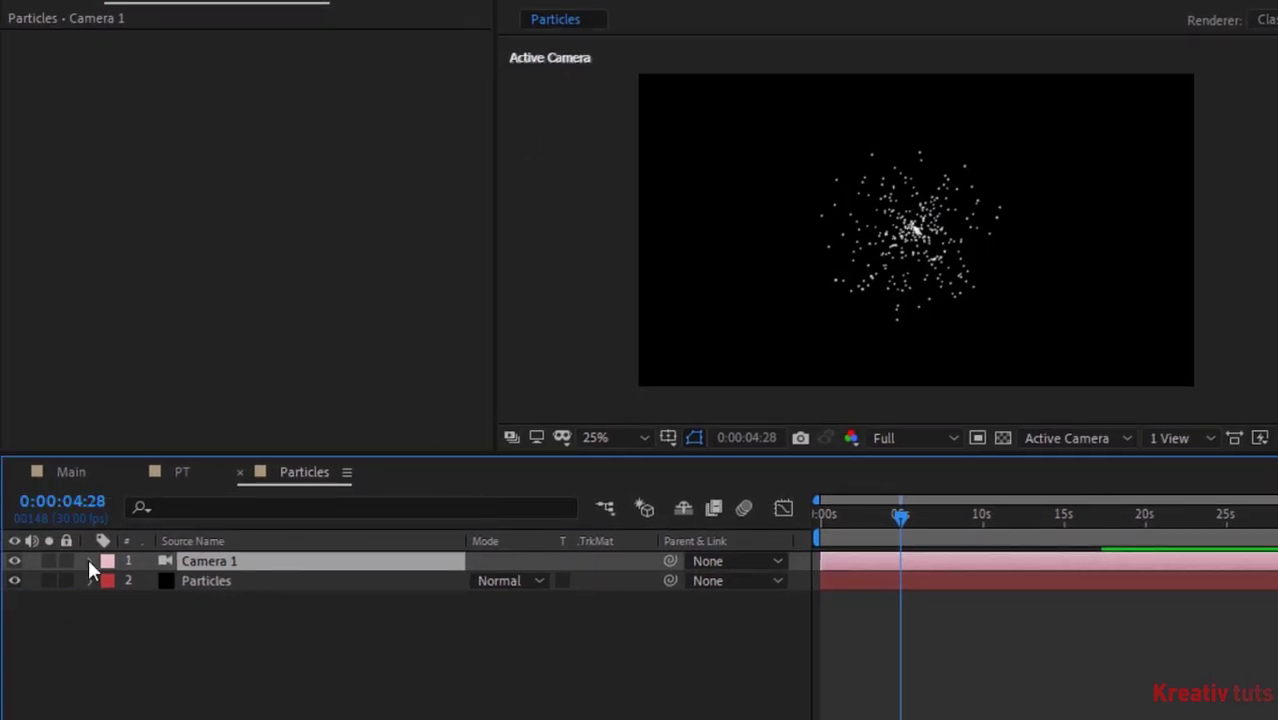
# - Set the Y value of Camera 1's Point of Interest to 900
pyautogui.click(89, 560)
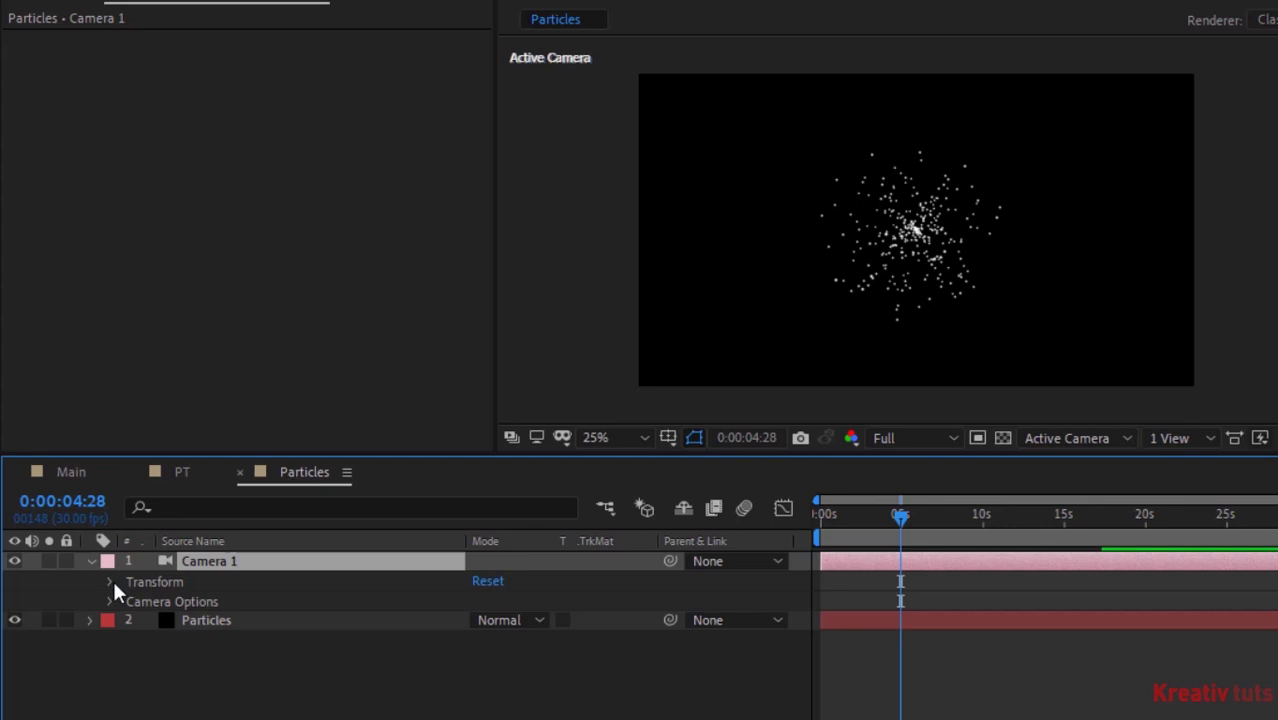
pyautogui.click(111, 580)
pyautogui.click(515, 599)
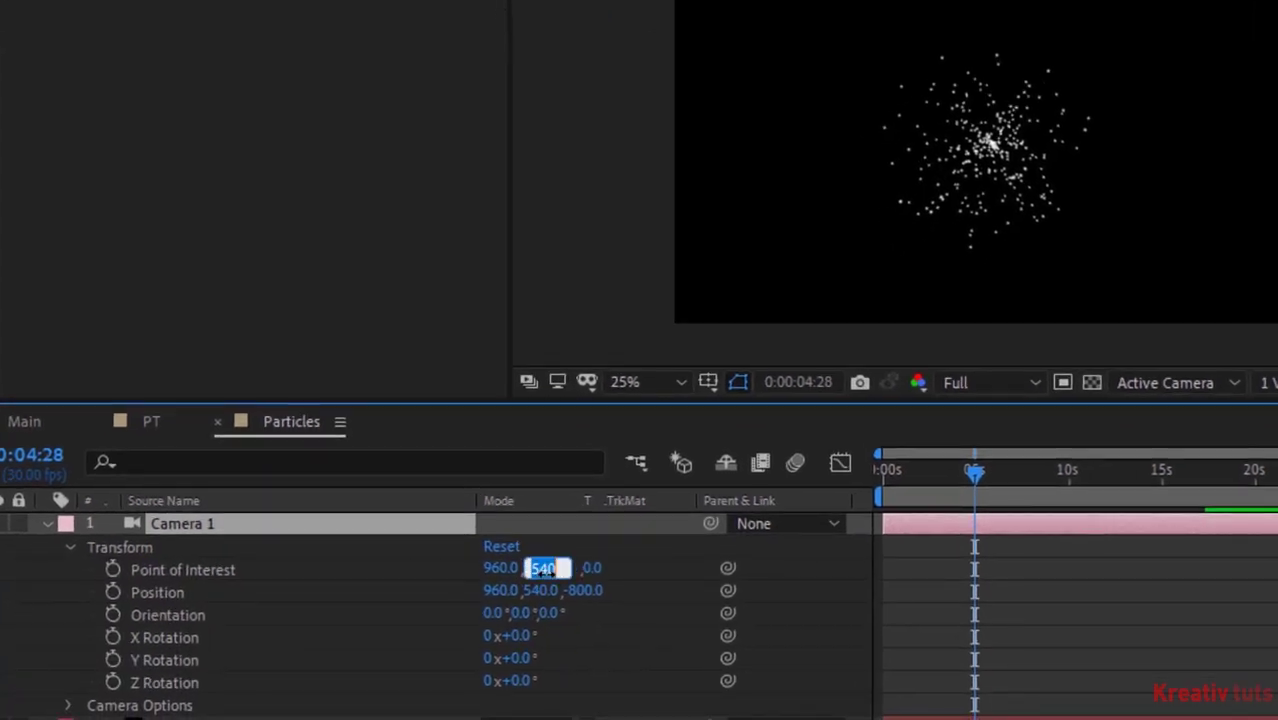
pyautogui.write('900')
pyautogui.press('Tab')
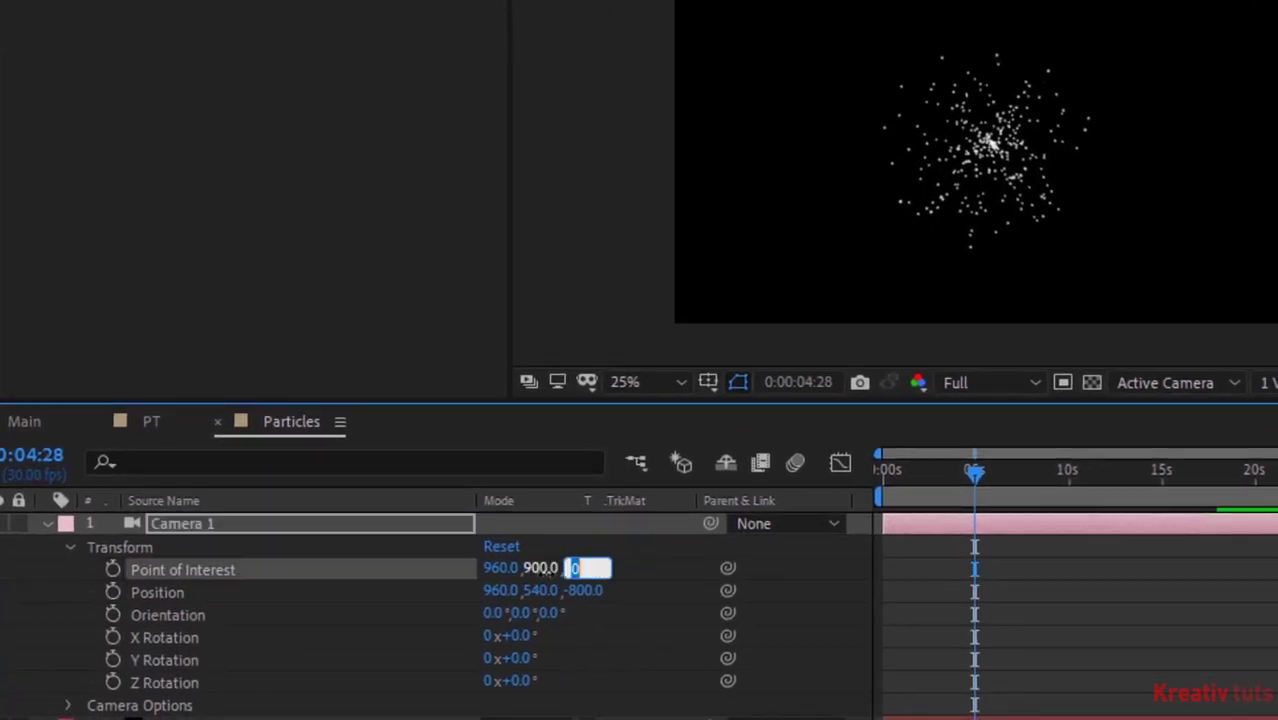
# - Keyframe Camera 1's Position at 0:00:00:00 with Y 1500 and Z -2000
pyautogui.moveTo(928, 470); pyautogui.dragTo(735, 468)
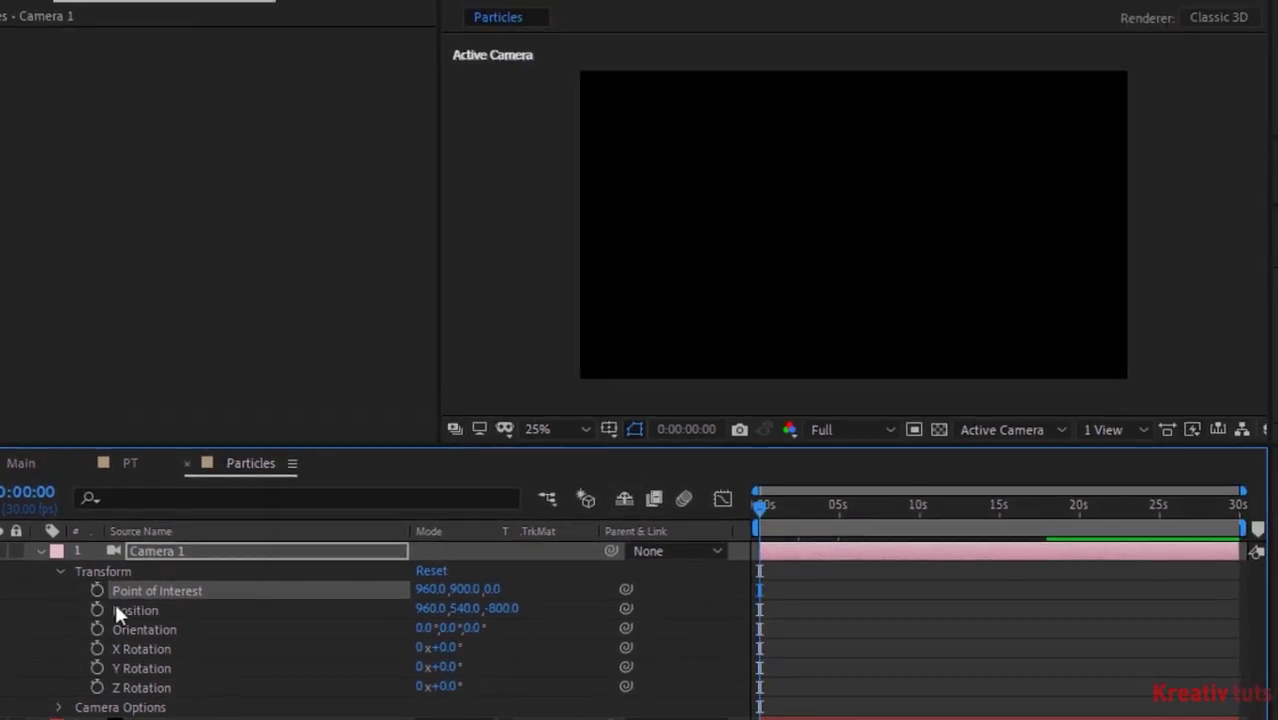
pyautogui.click(96, 609)
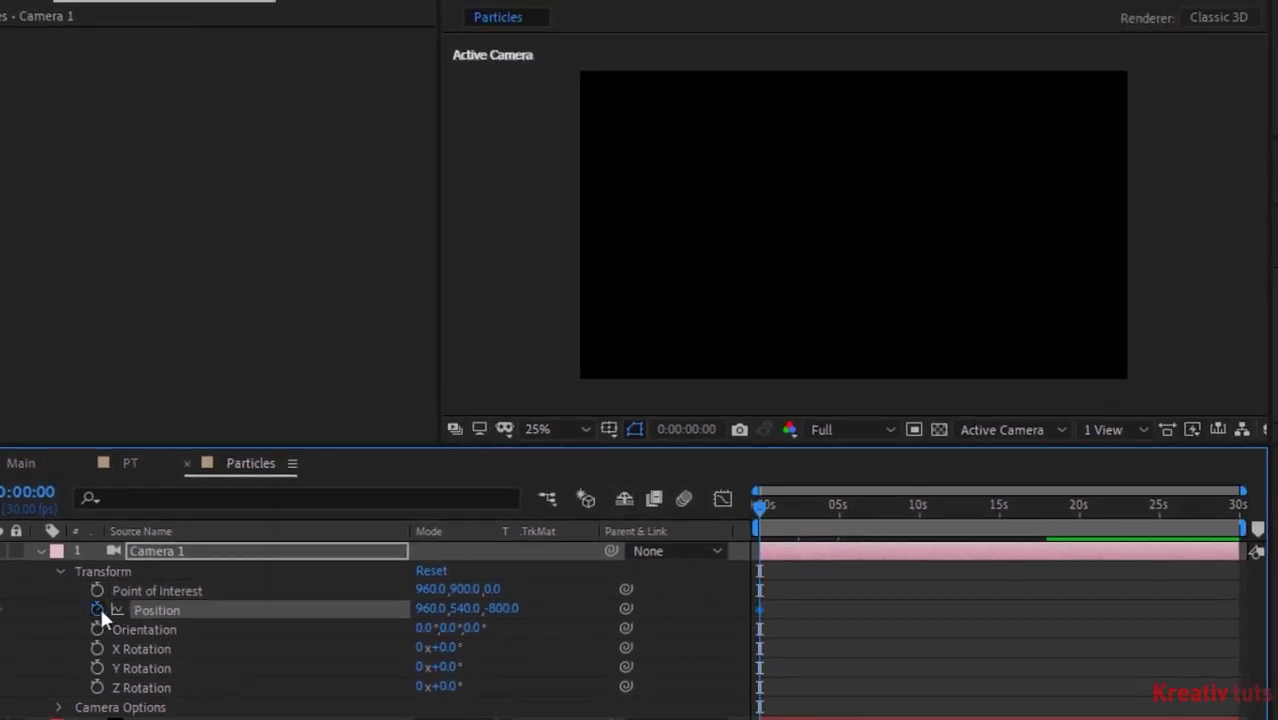
pyautogui.click(462, 609)
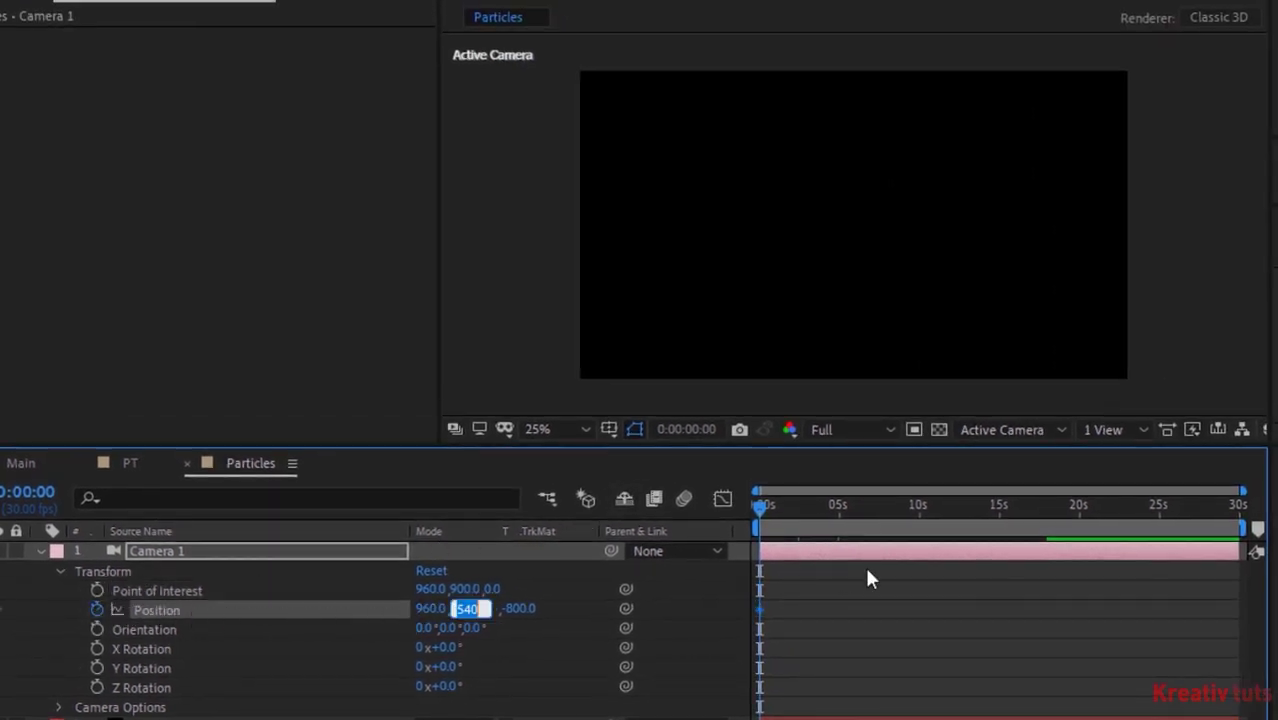
pyautogui.write('1500')
pyautogui.press('Tab')
pyautogui.write('-2000')
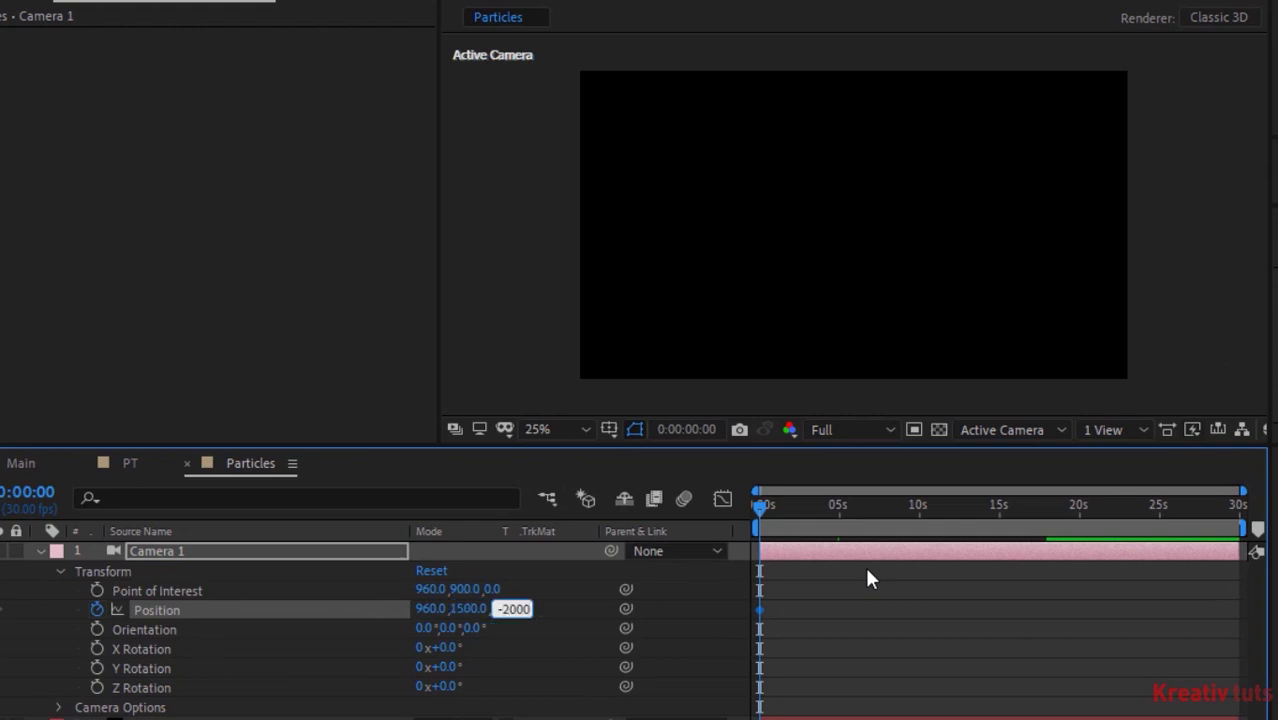
pyautogui.press('Return')
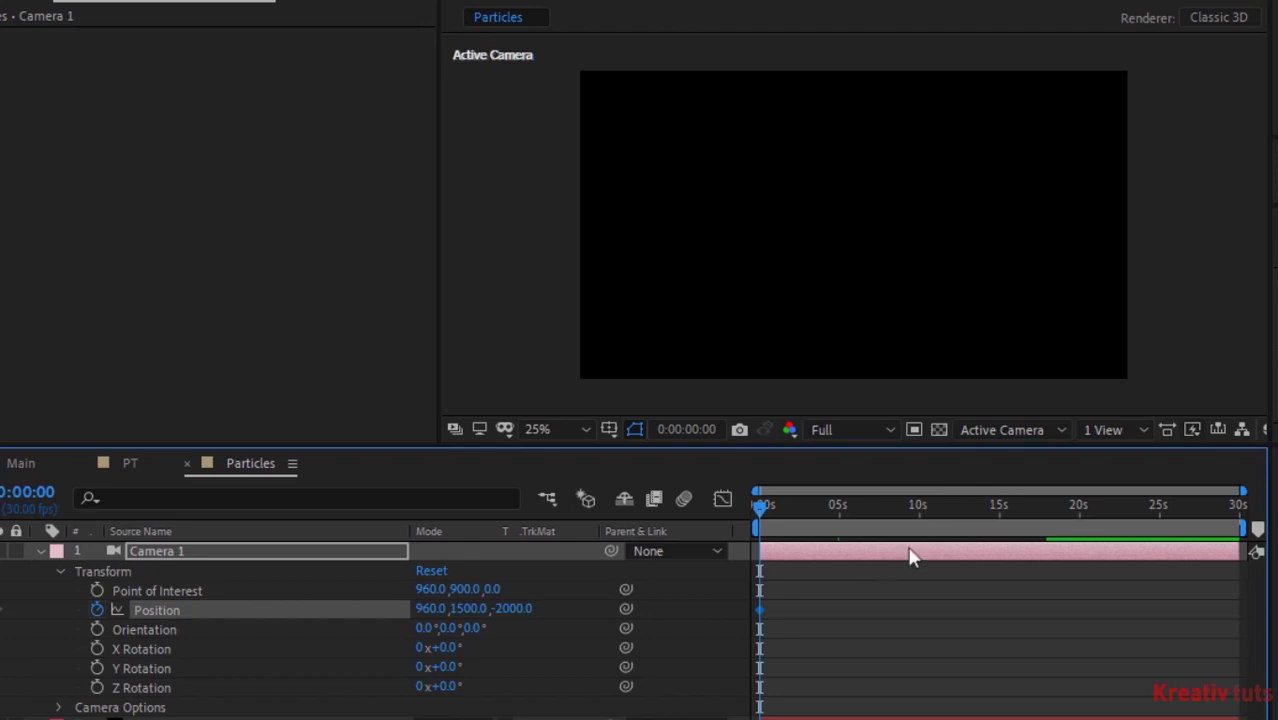
# - Add a Position keyframe for Camera 1 at 0:00:29:29 with Y 0 and Z -1200
pyautogui.moveTo(990, 504); pyautogui.dragTo(1240, 504)
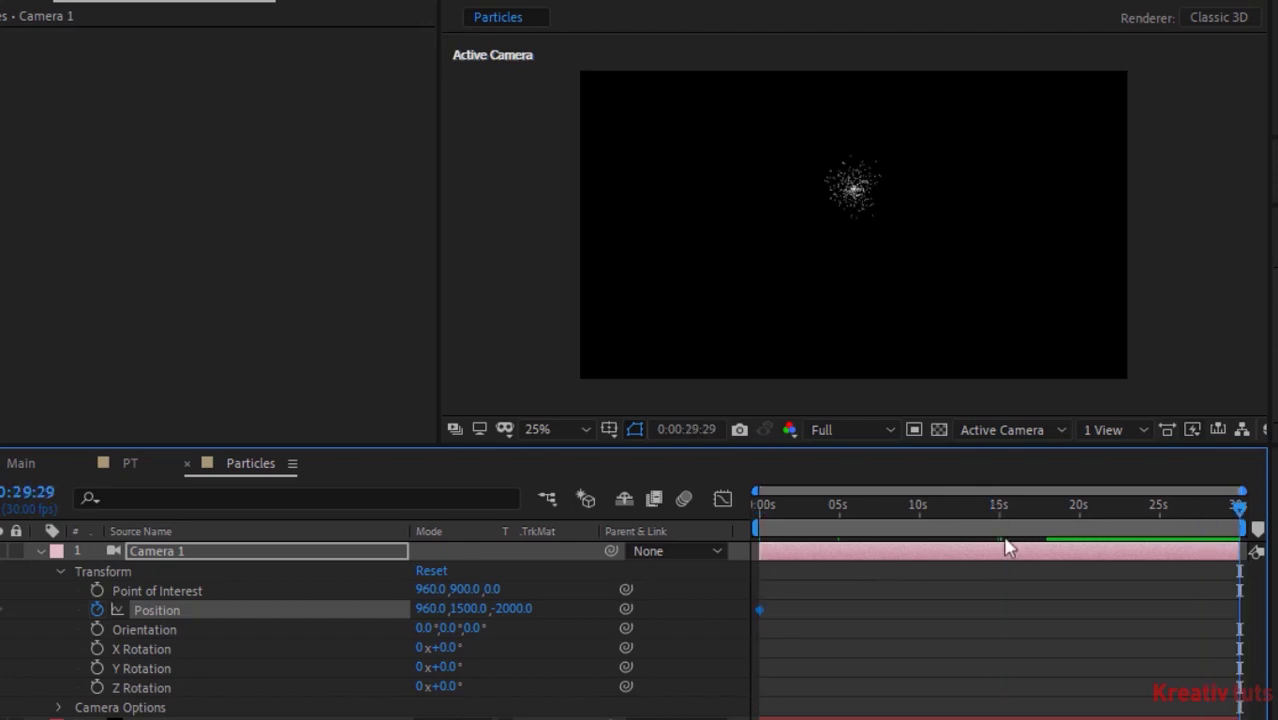
pyautogui.click(473, 608)
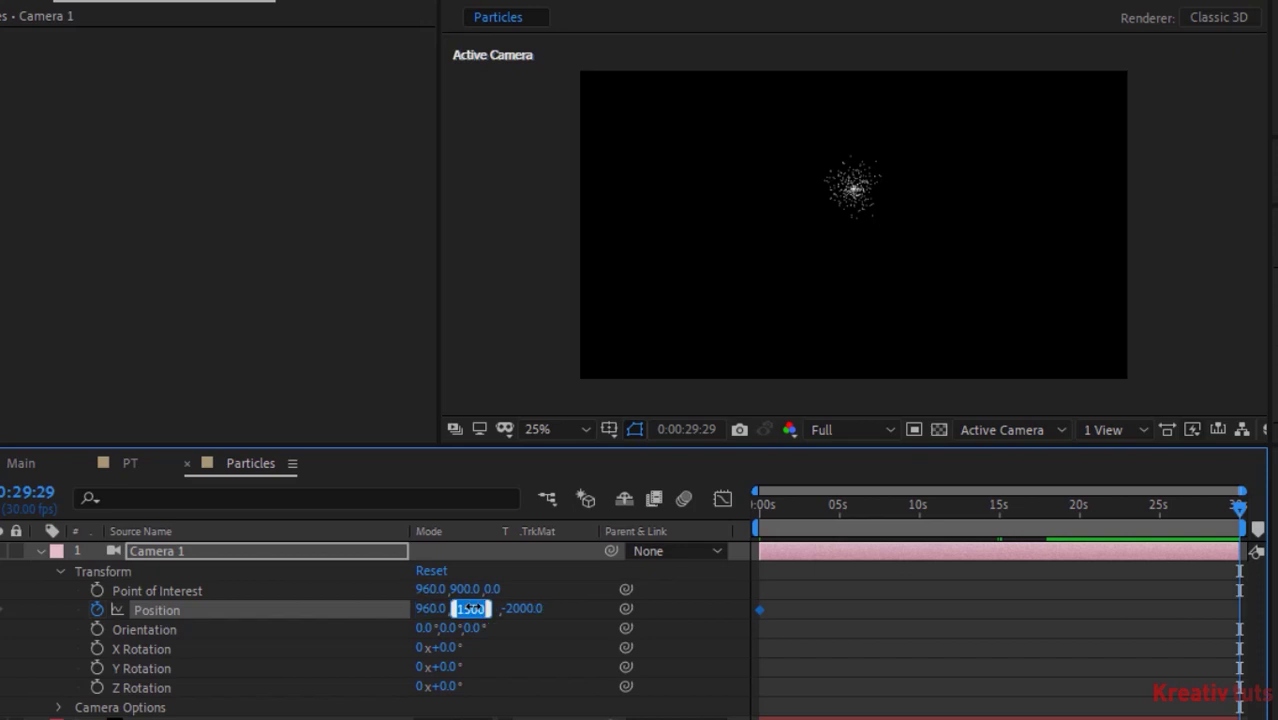
pyautogui.write('0')
pyautogui.press('Tab')
pyautogui.write('-1')
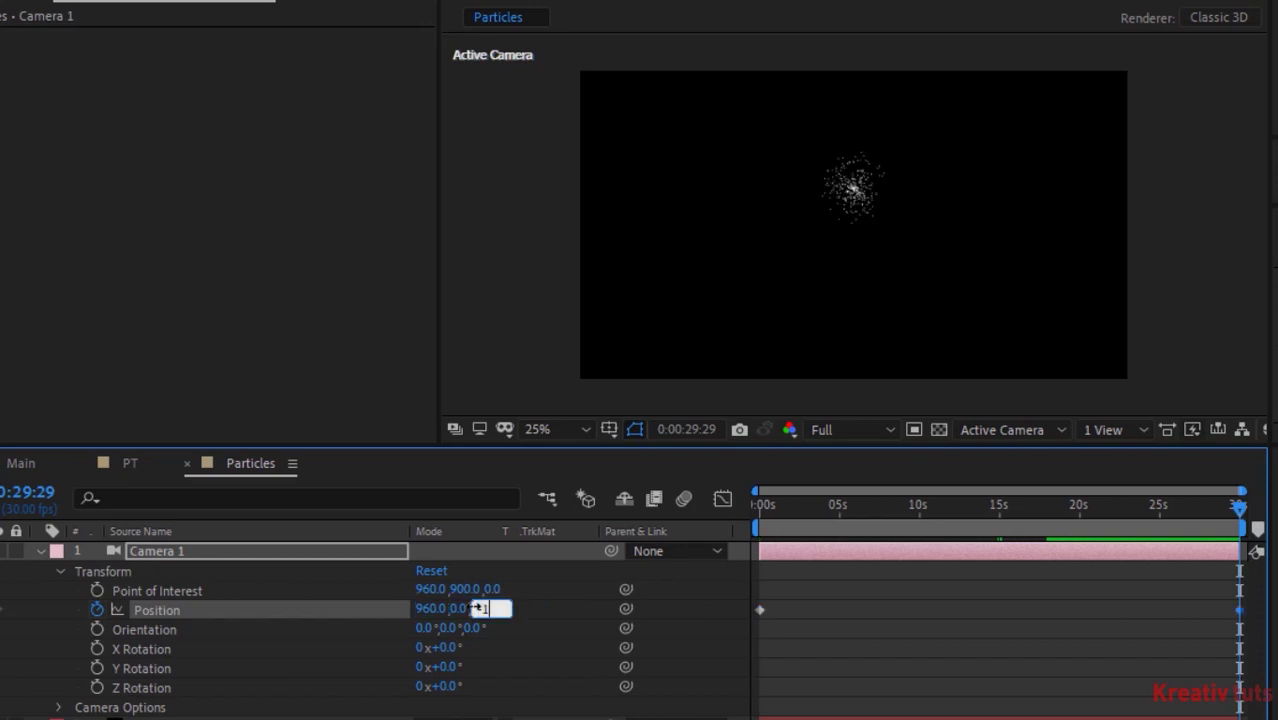
pyautogui.write('200')
pyautogui.press('Return')
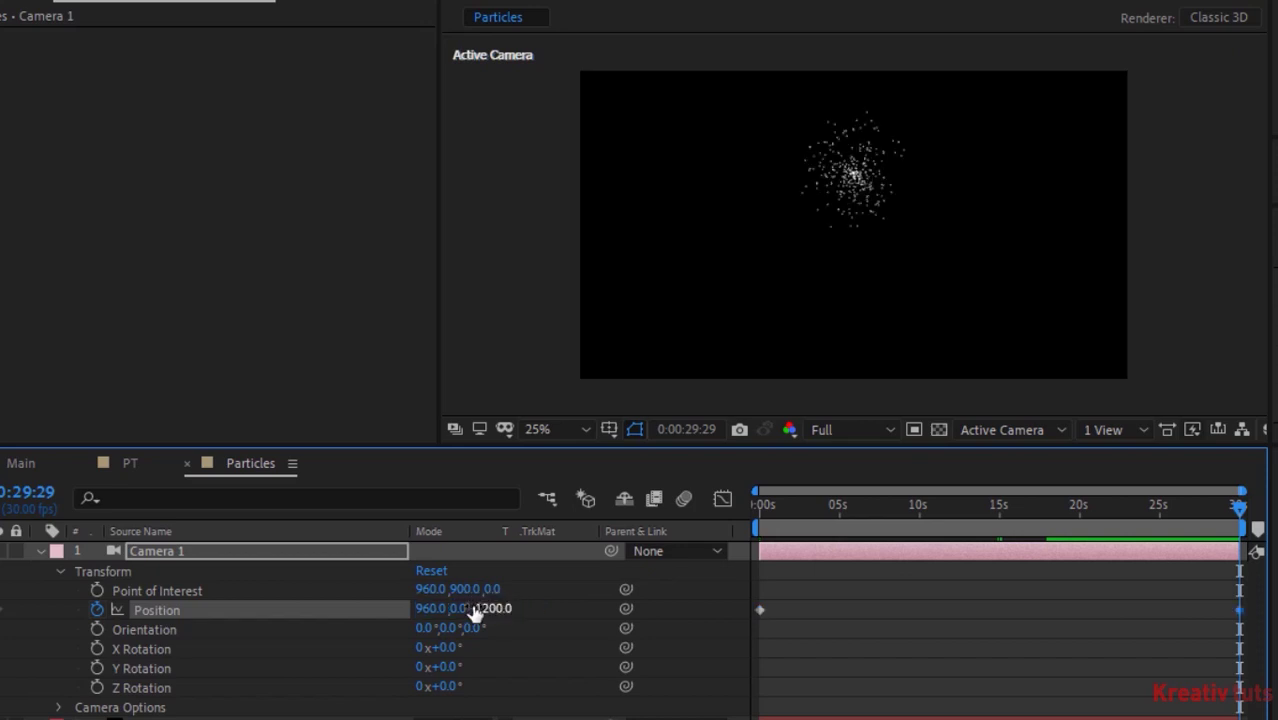
# - Set Camera 1's Zoom to 600, Focus Distance to 1300 and Aperture to 200 pixels in its camera options
pyautogui.click(60, 571)
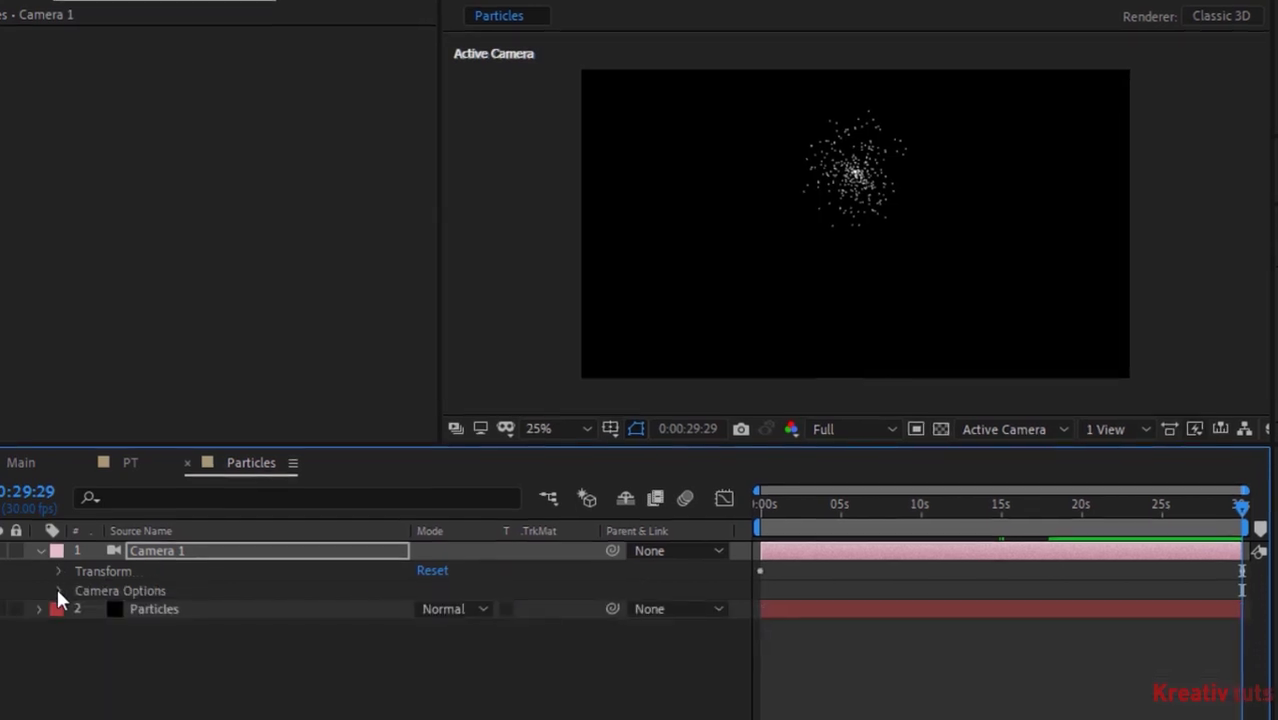
pyautogui.click(59, 590)
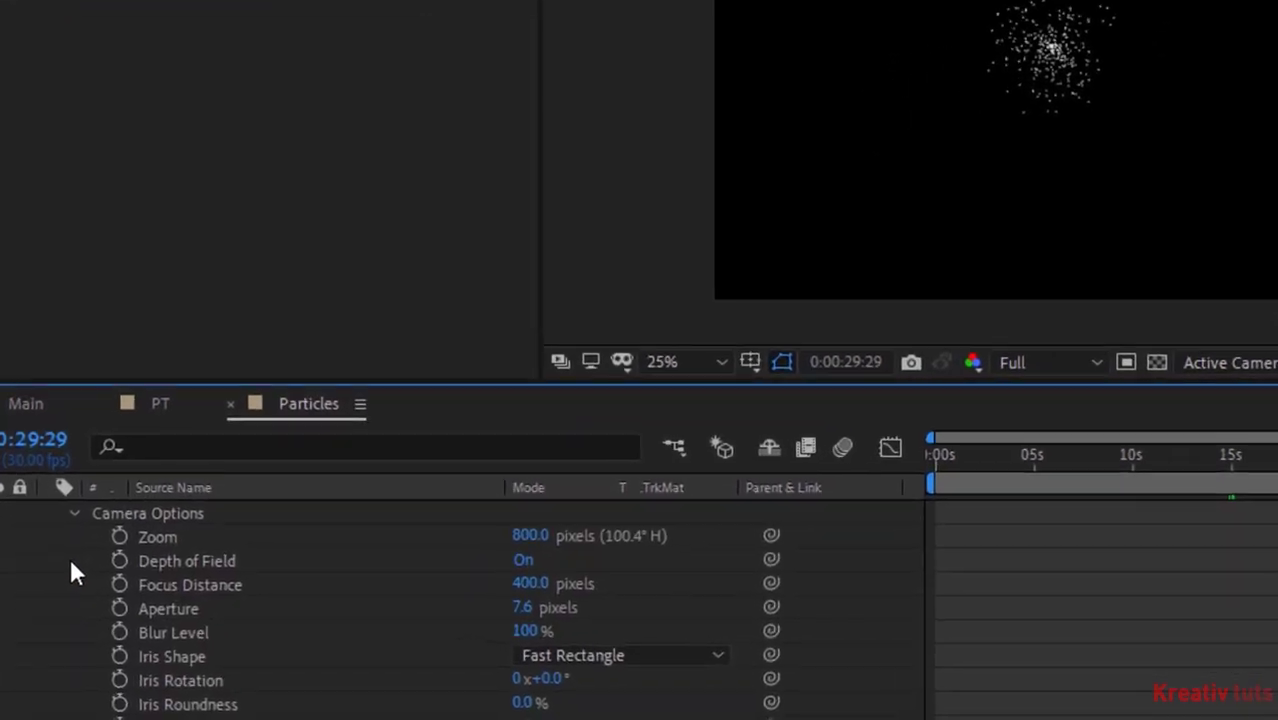
pyautogui.click(530, 536)
pyautogui.write('600')
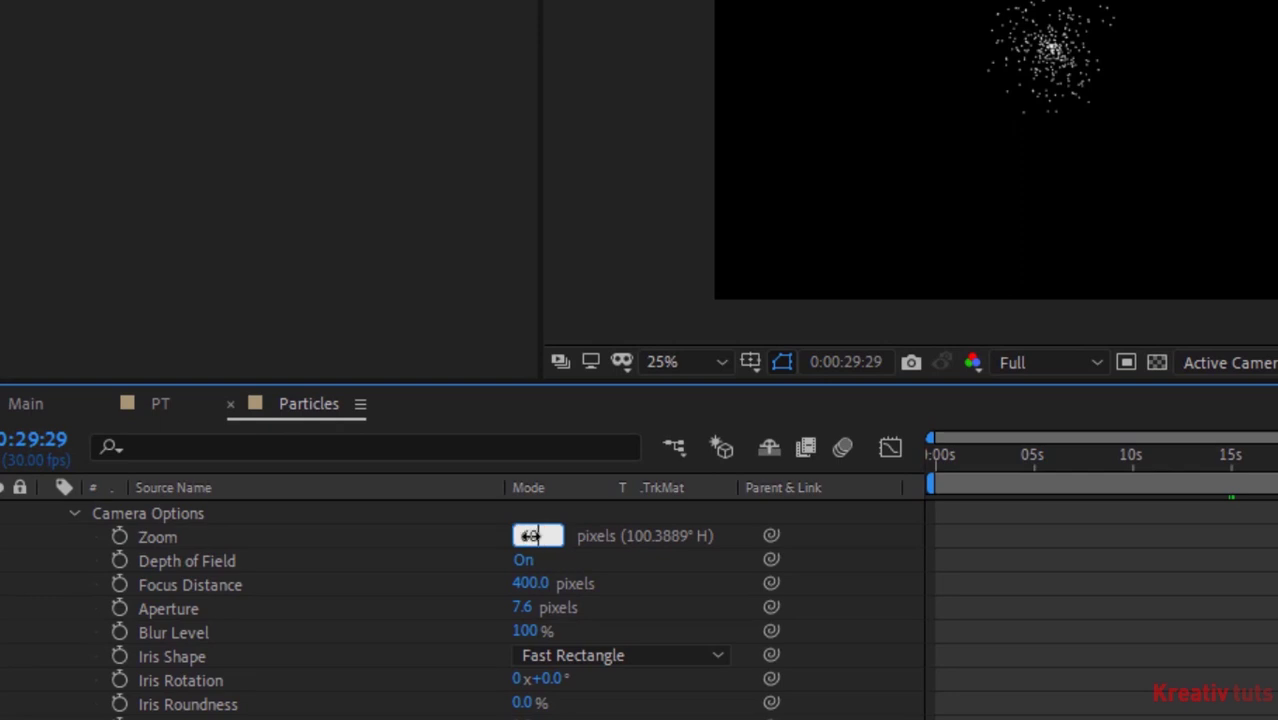
pyautogui.press('Tab')
pyautogui.hotkey('shift', 'Tab')
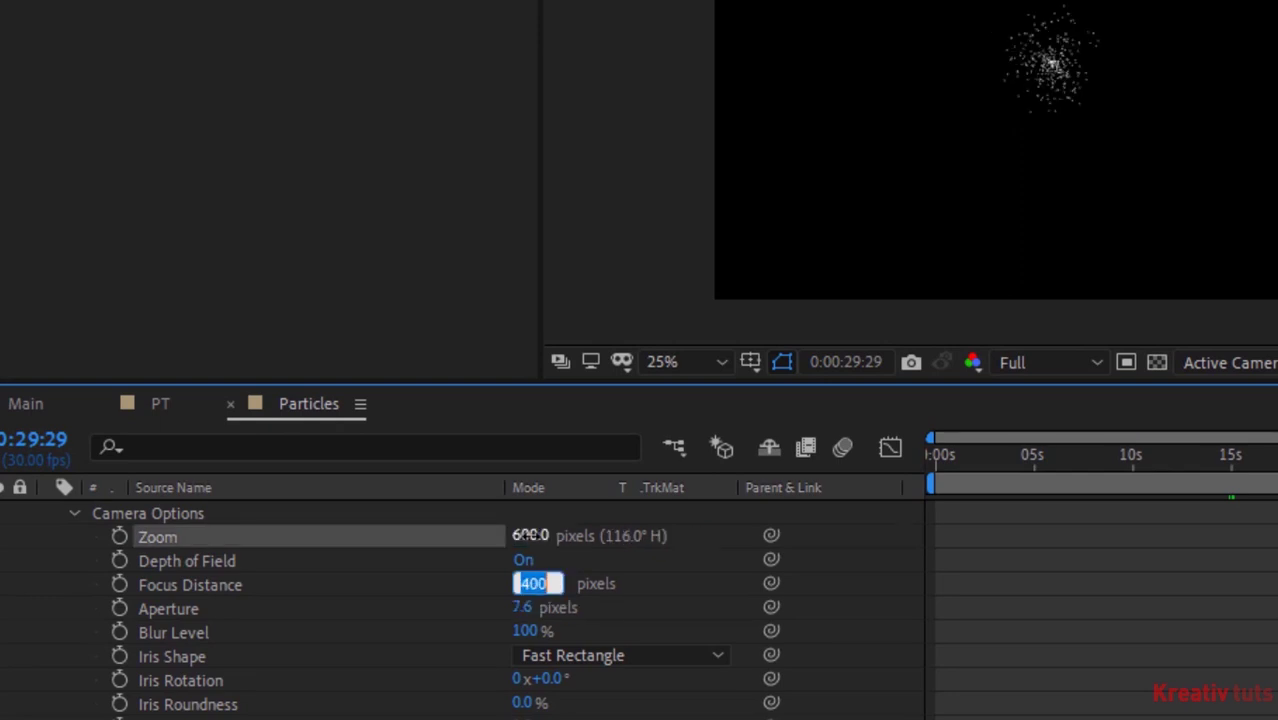
pyautogui.write('1300')
pyautogui.press('Tab')
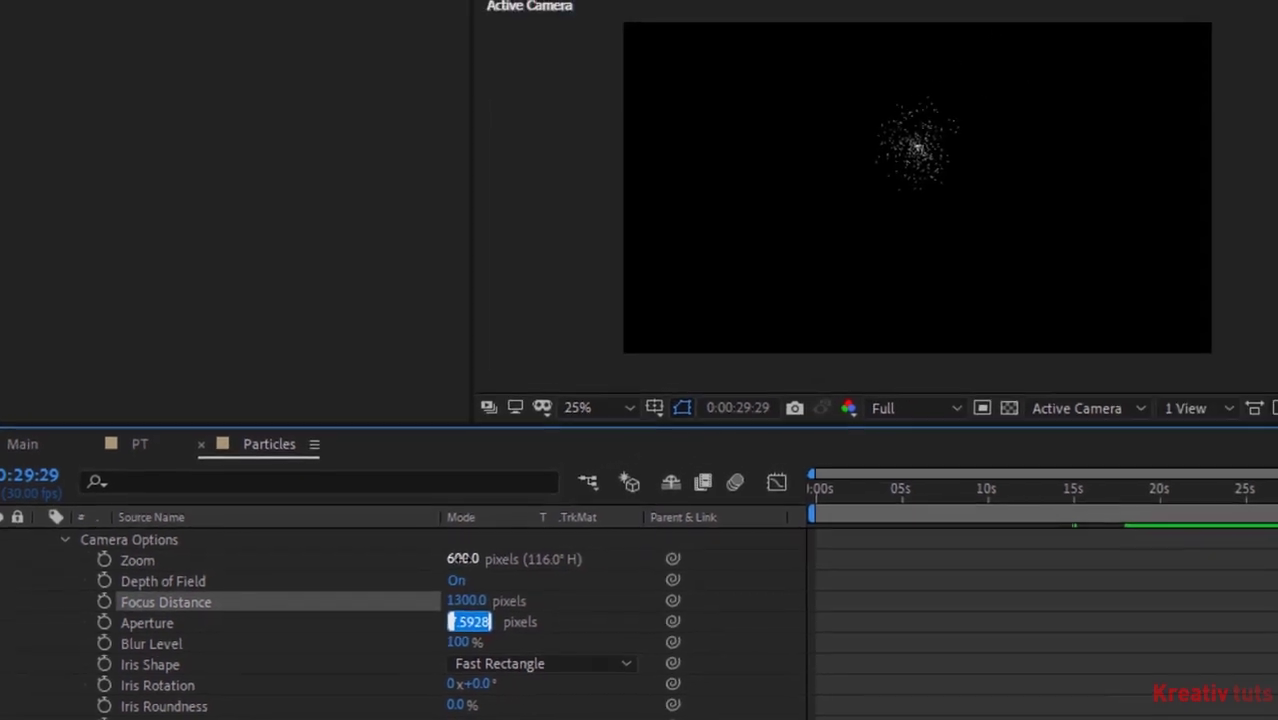
pyautogui.write('200')
pyautogui.press('Return')
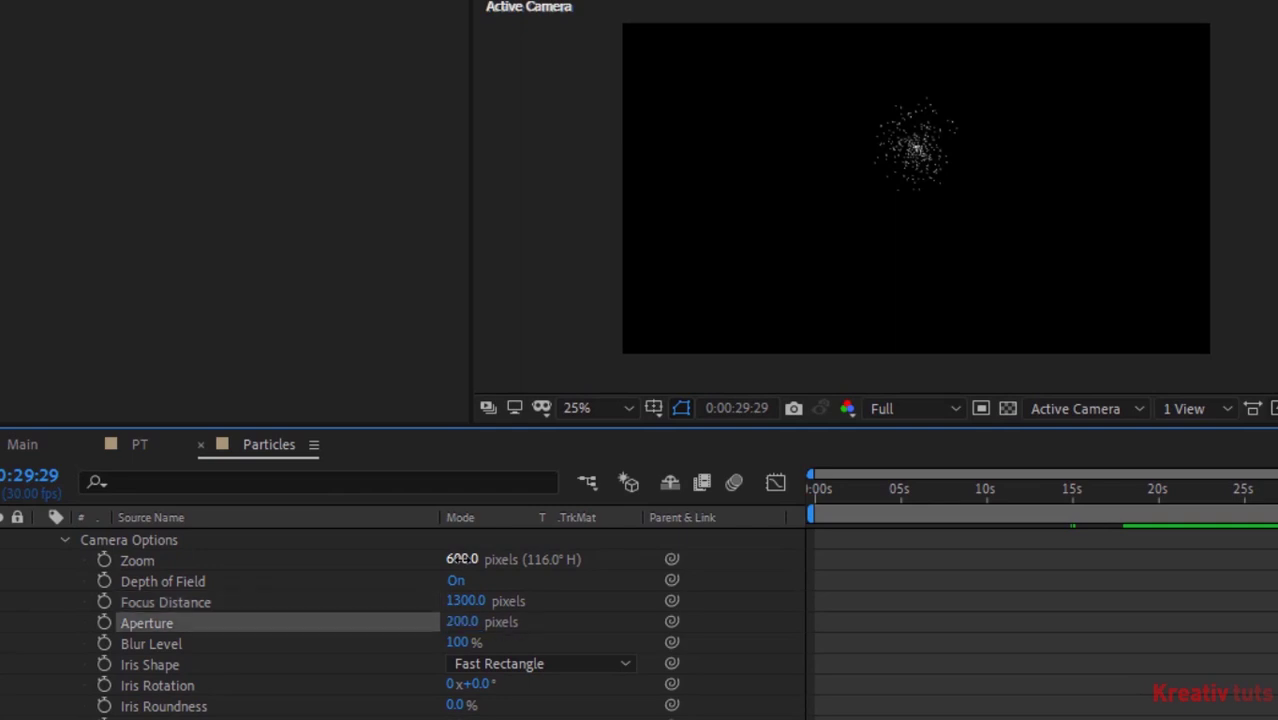
pyautogui.click(64, 540)
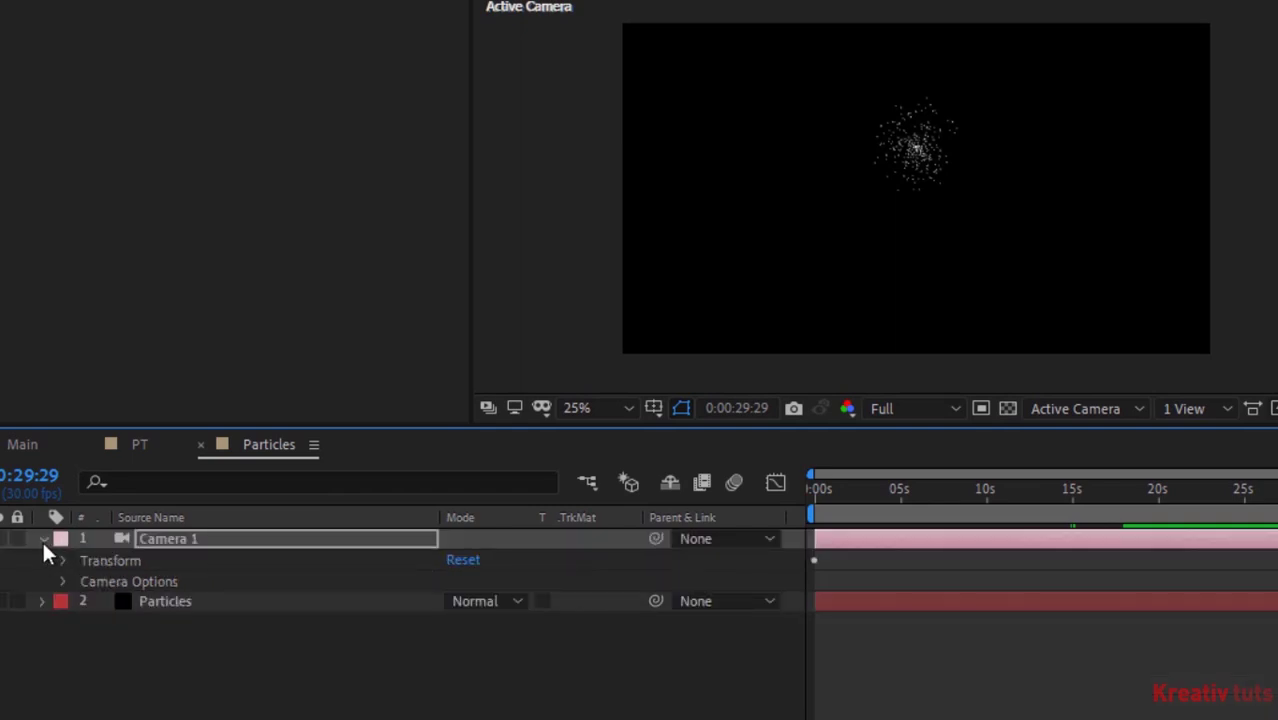
pyautogui.click(42, 540)
# - Start a new light layer and name it Emitter
pyautogui.click(65, 596)
pyautogui.rightClick(65, 596)
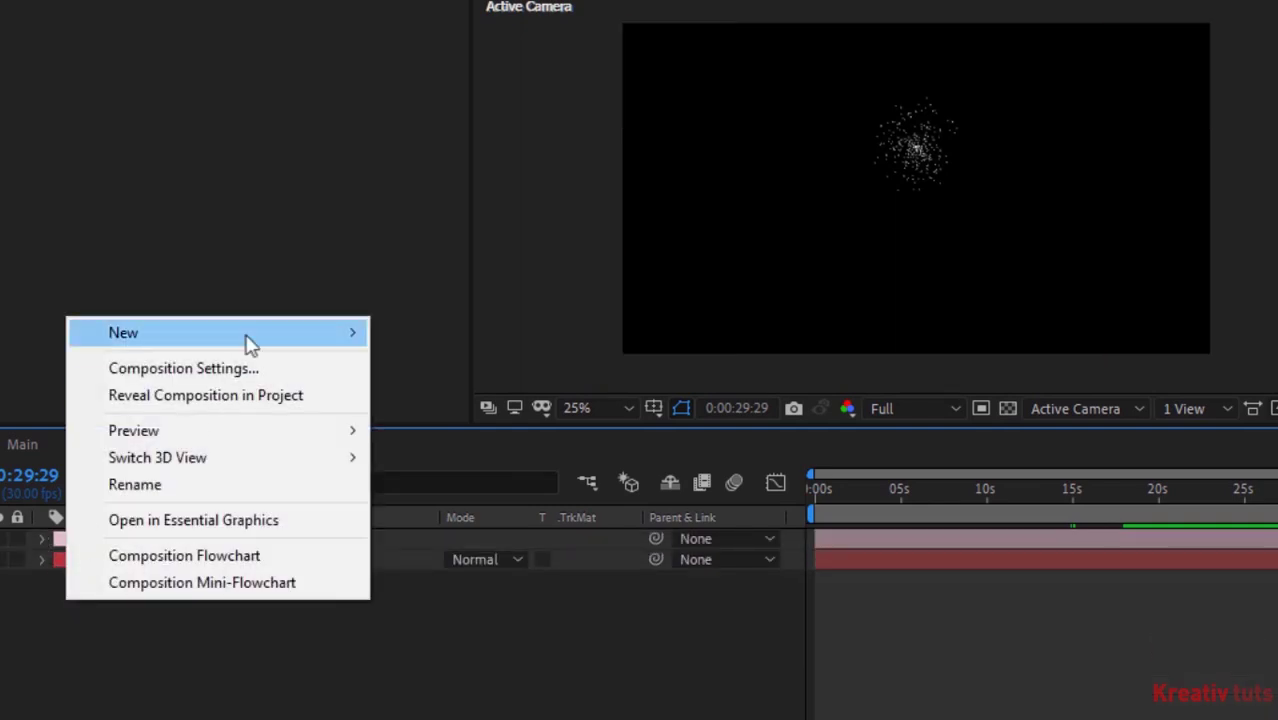
pyautogui.moveTo(252, 335)
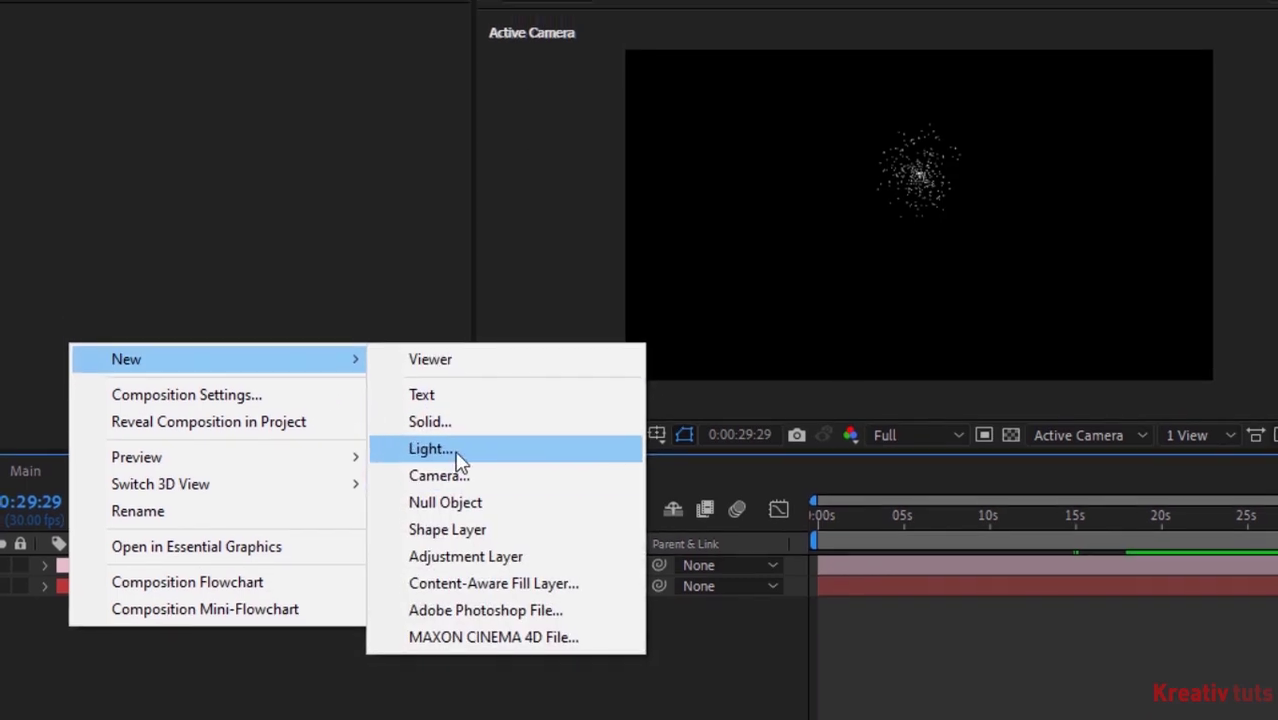
pyautogui.click(455, 460)
pyautogui.write('Emi')
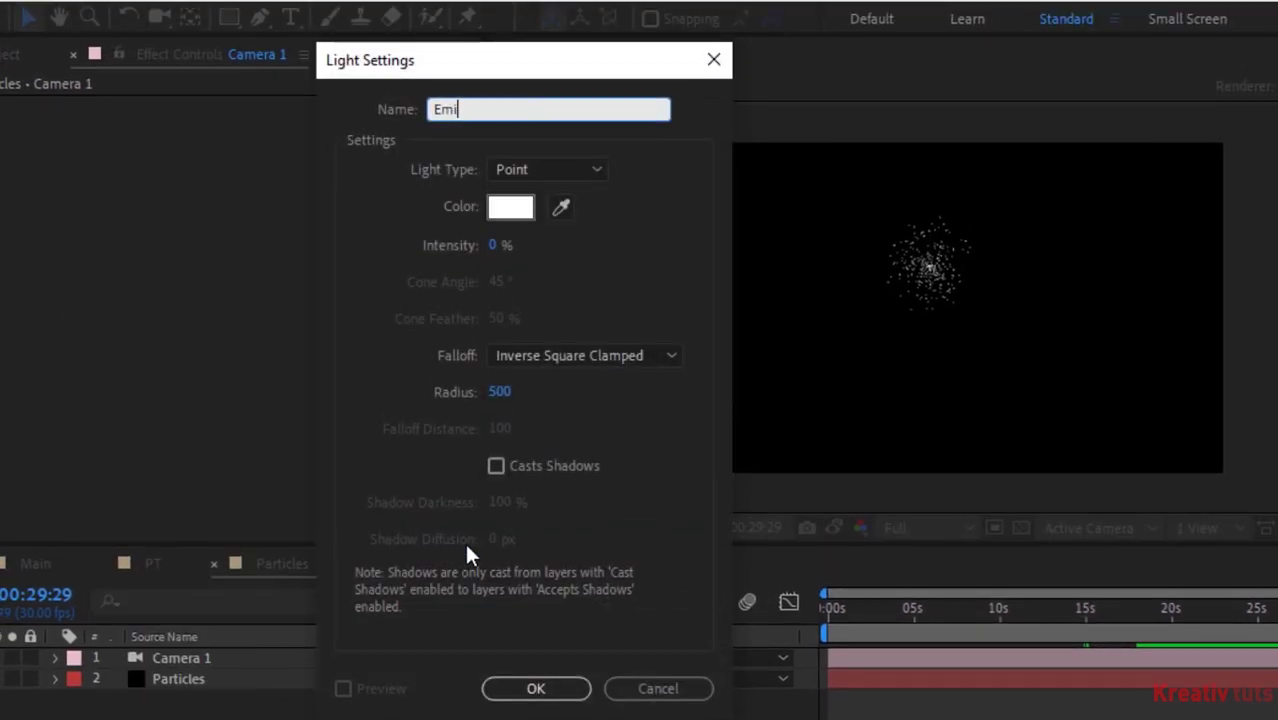
pyautogui.write('tter')
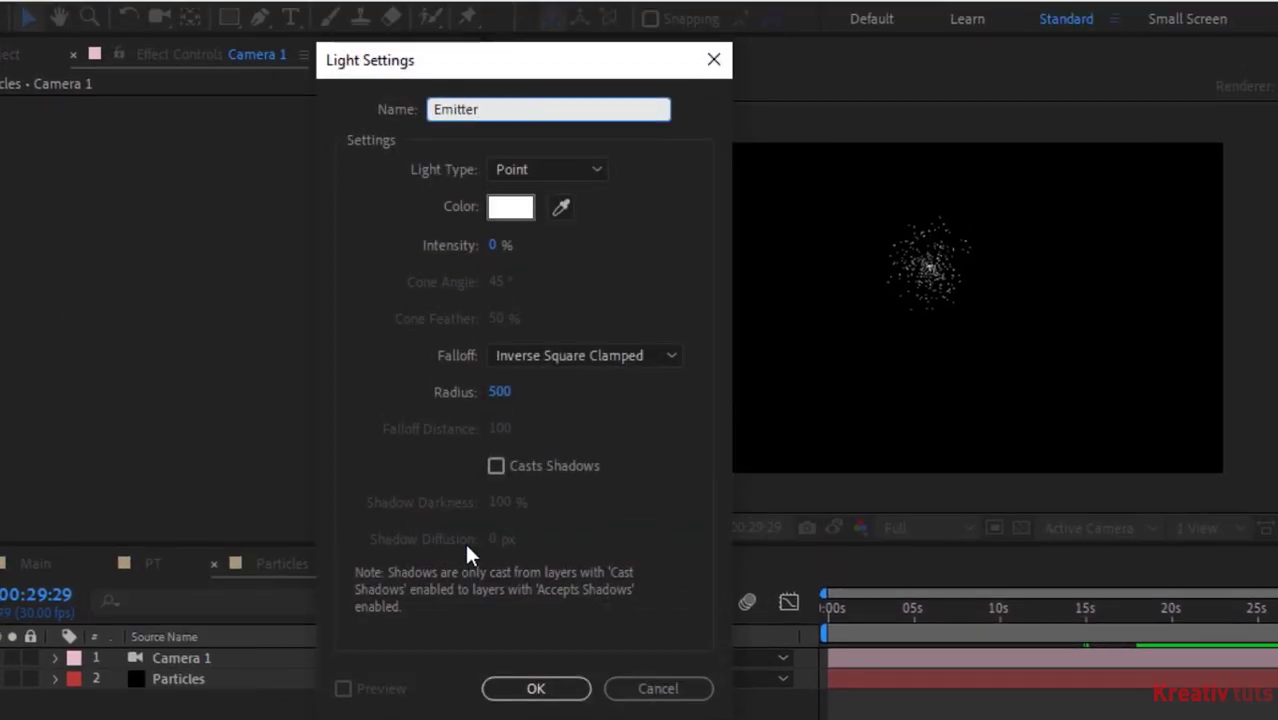
# - Create the Emitter light as a Point light with 0% intensity and Falloff set to None
pyautogui.click(545, 170)
pyautogui.click(533, 249)
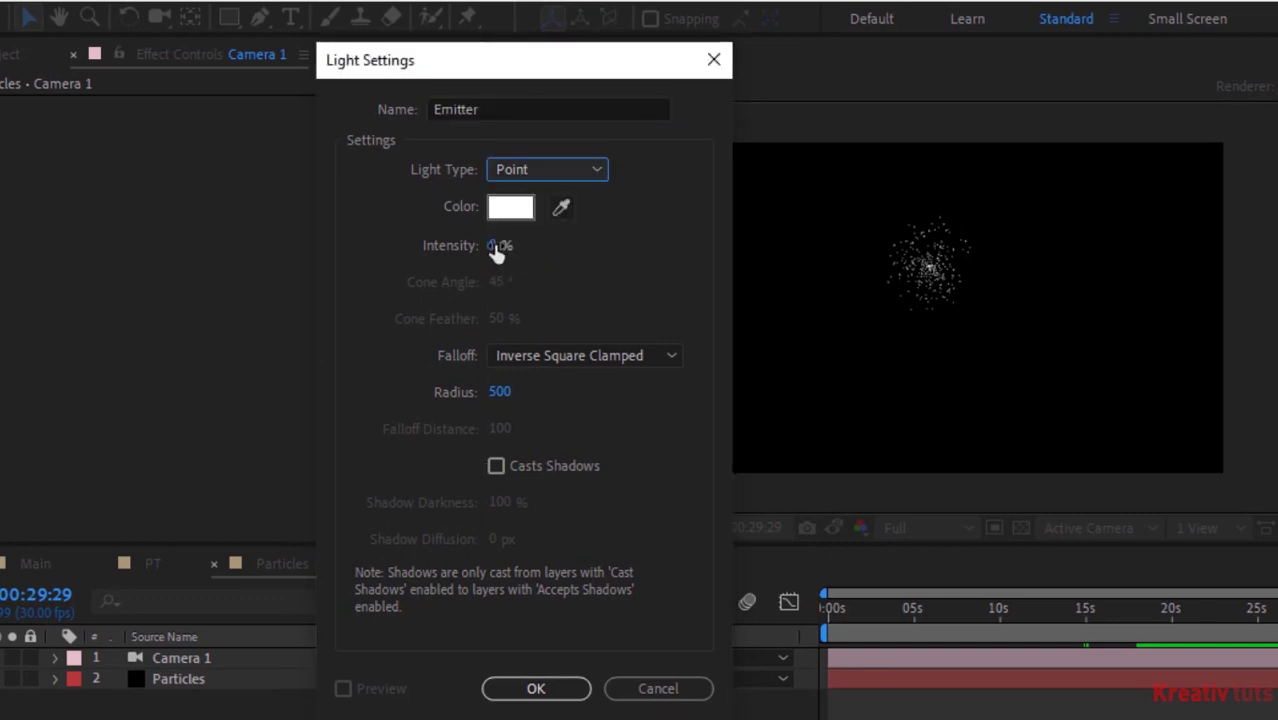
pyautogui.click(497, 247)
pyautogui.click(558, 358)
pyautogui.click(546, 377)
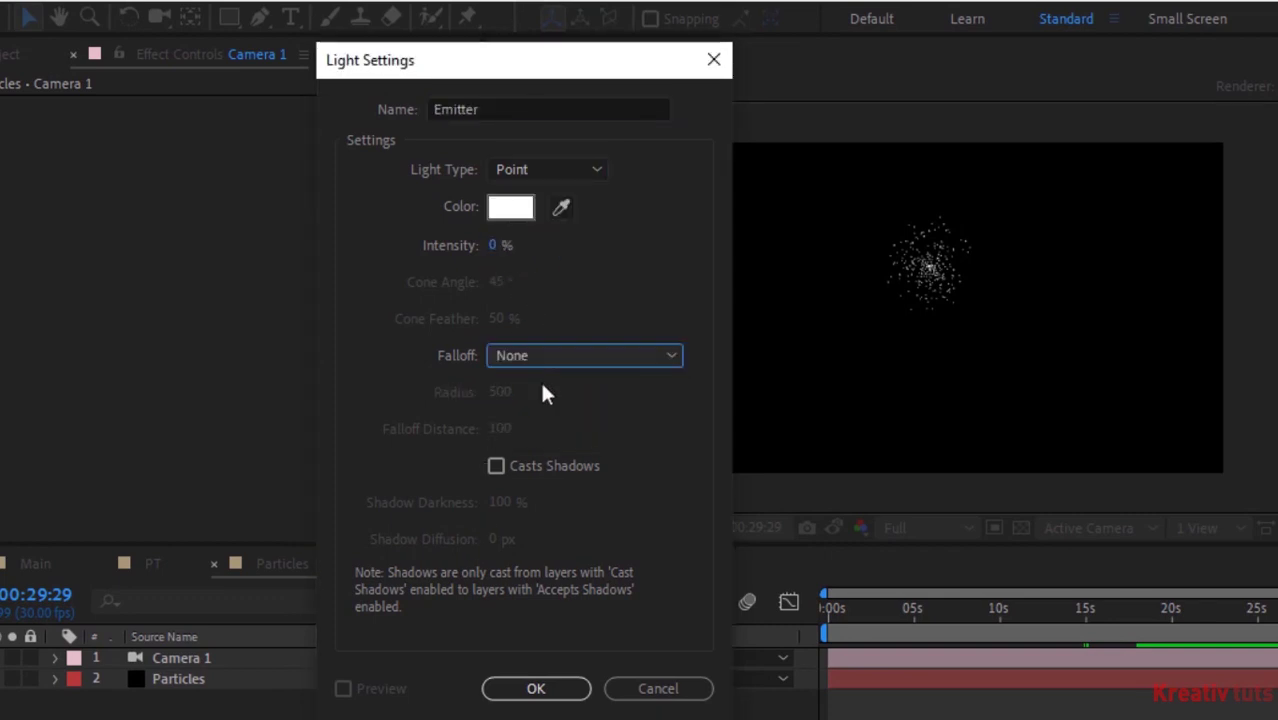
pyautogui.click(536, 688)
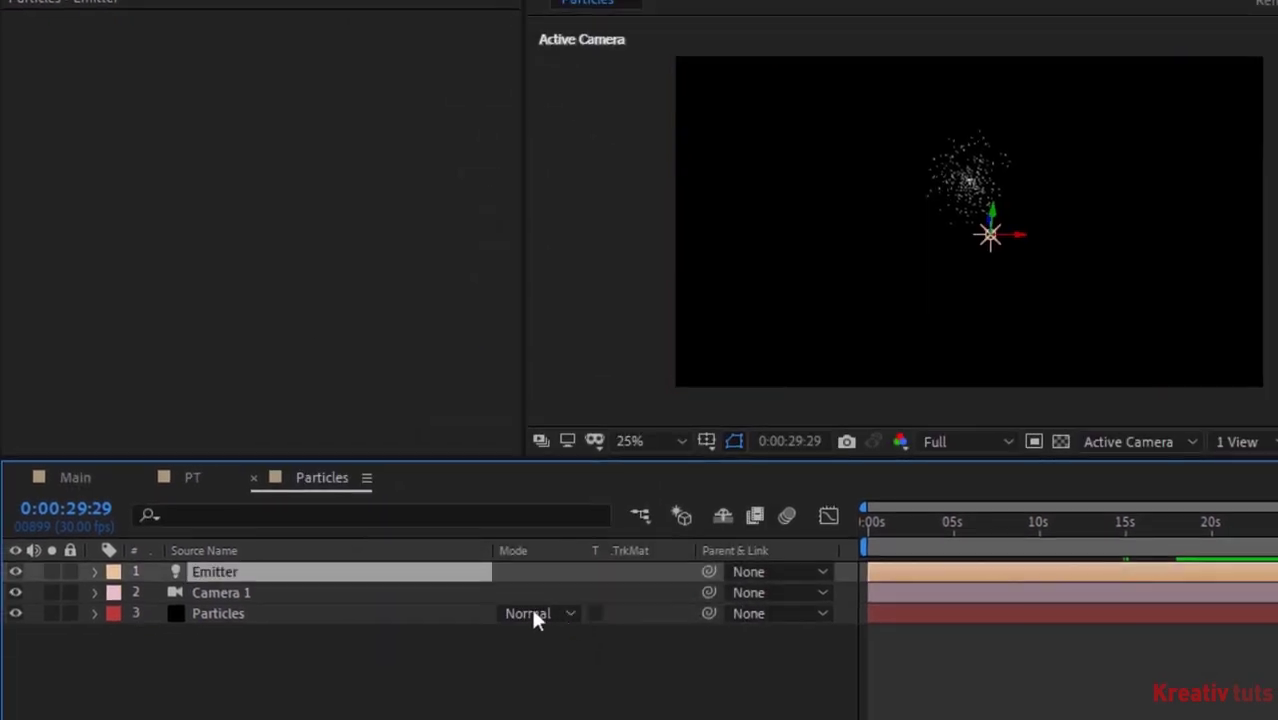
# - Add an expression to the Emitter light's Position with posterizeTime(1.9); as its first line
pyautogui.click(94, 571)
pyautogui.click(114, 594)
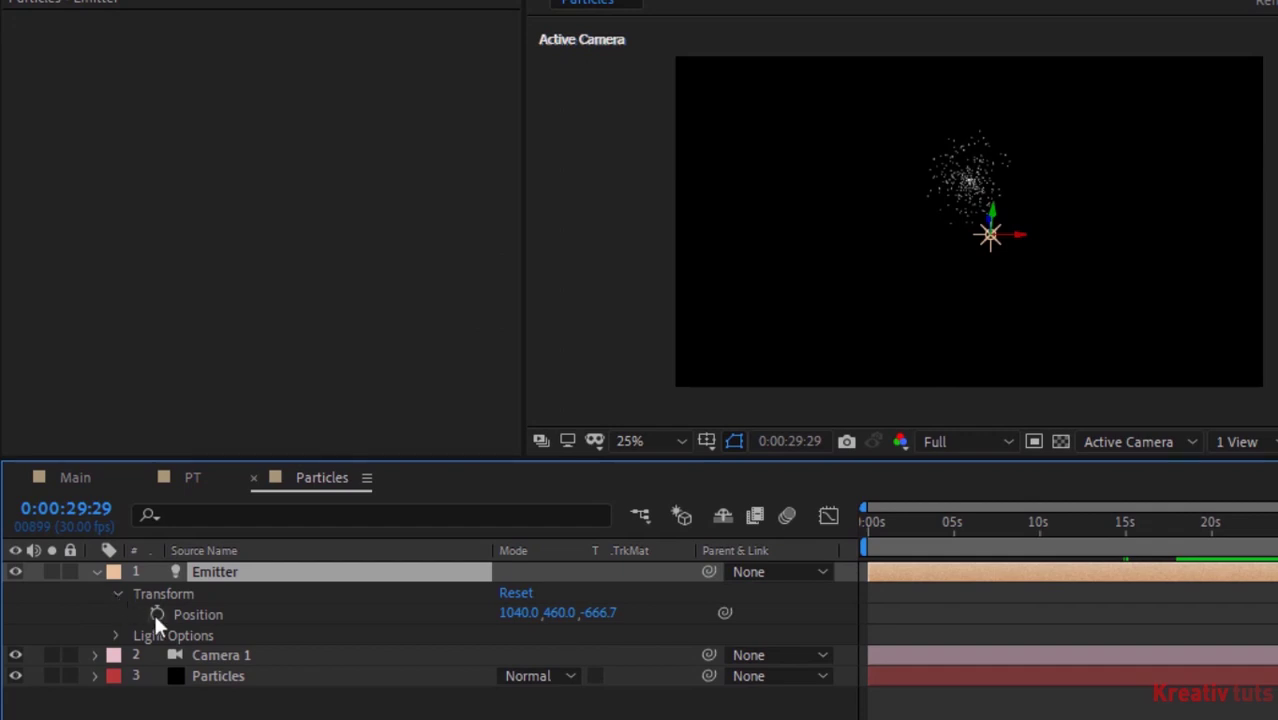
pyautogui.keyDown('alt'); pyautogui.click(157, 614); pyautogui.keyUp('alt')
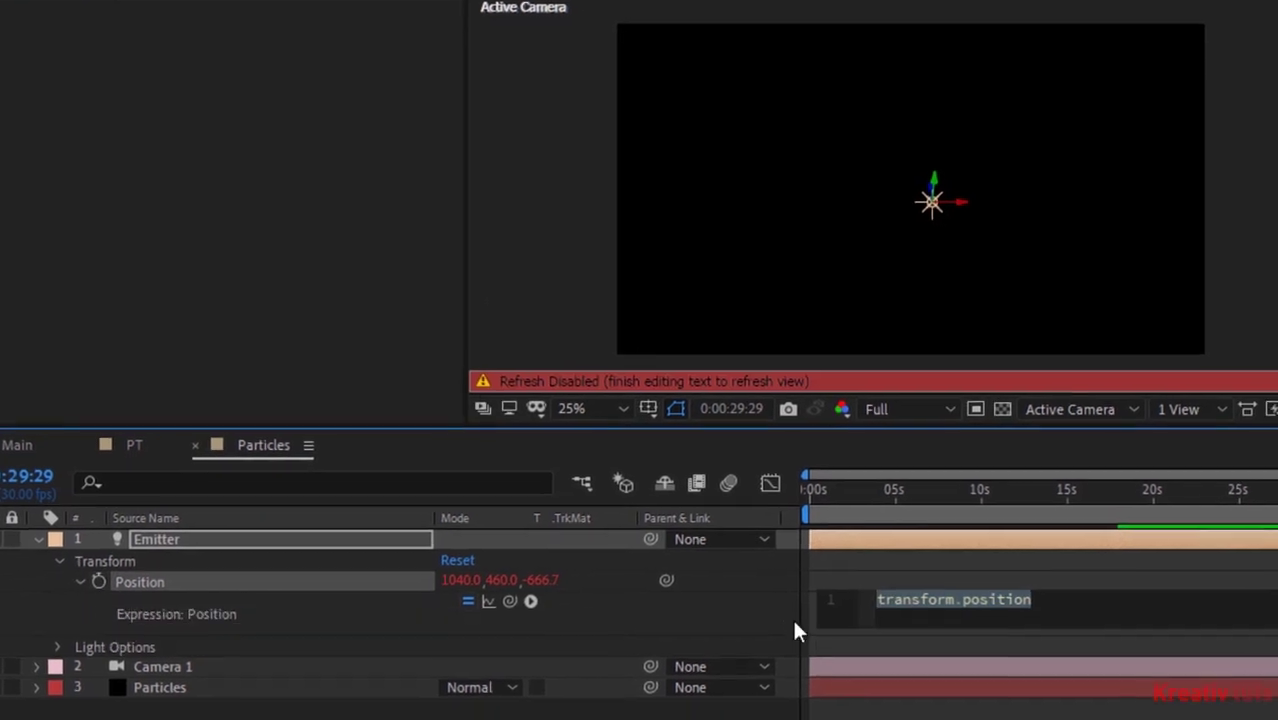
pyautogui.write('pos')
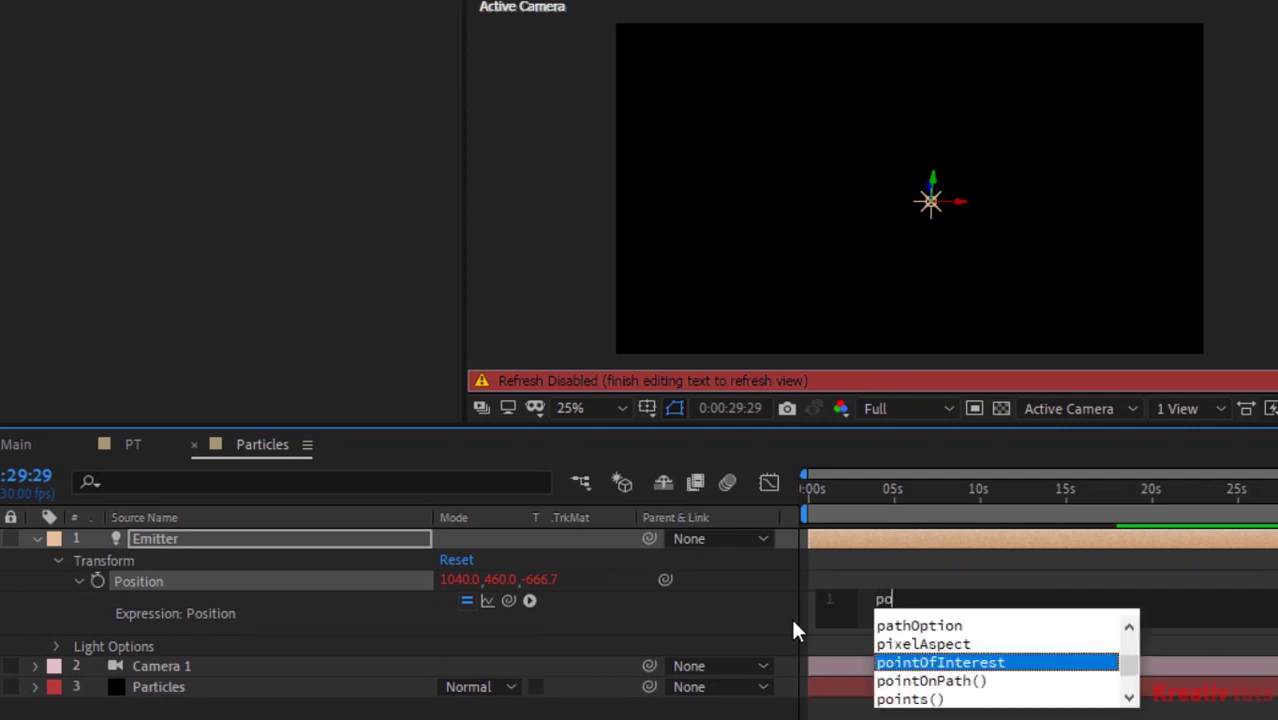
pyautogui.press('Down')
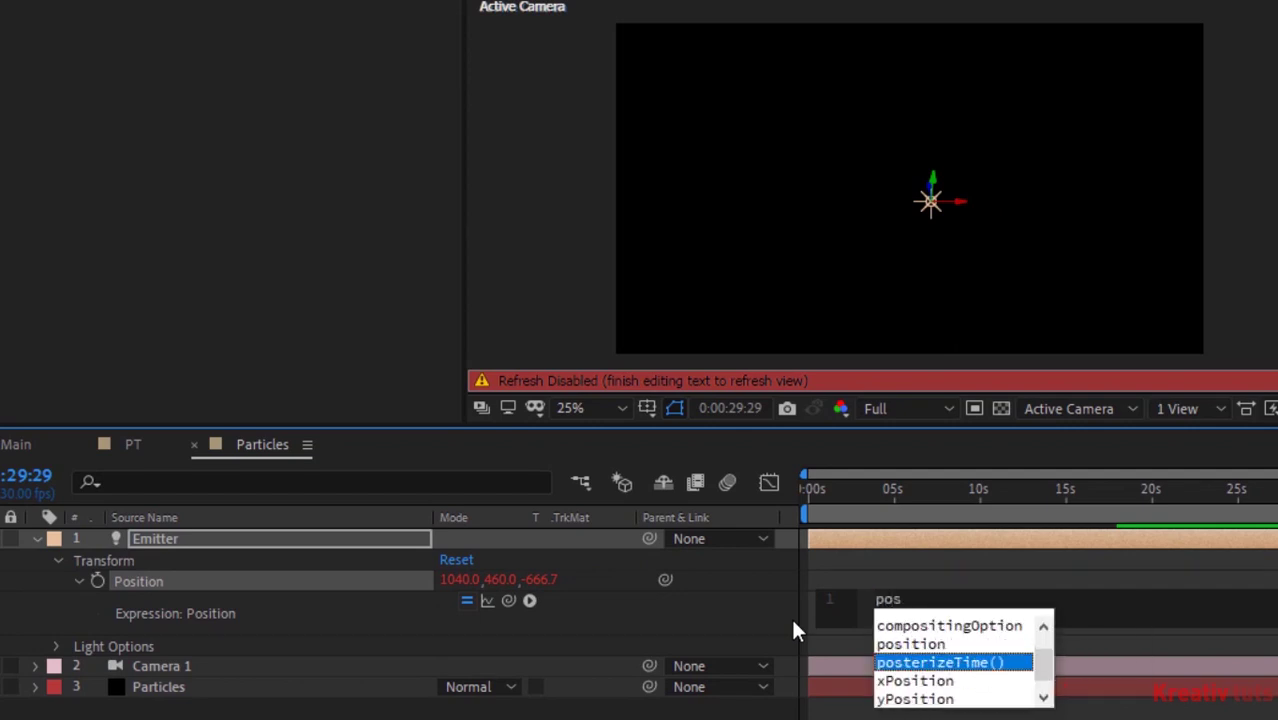
pyautogui.press('Return')
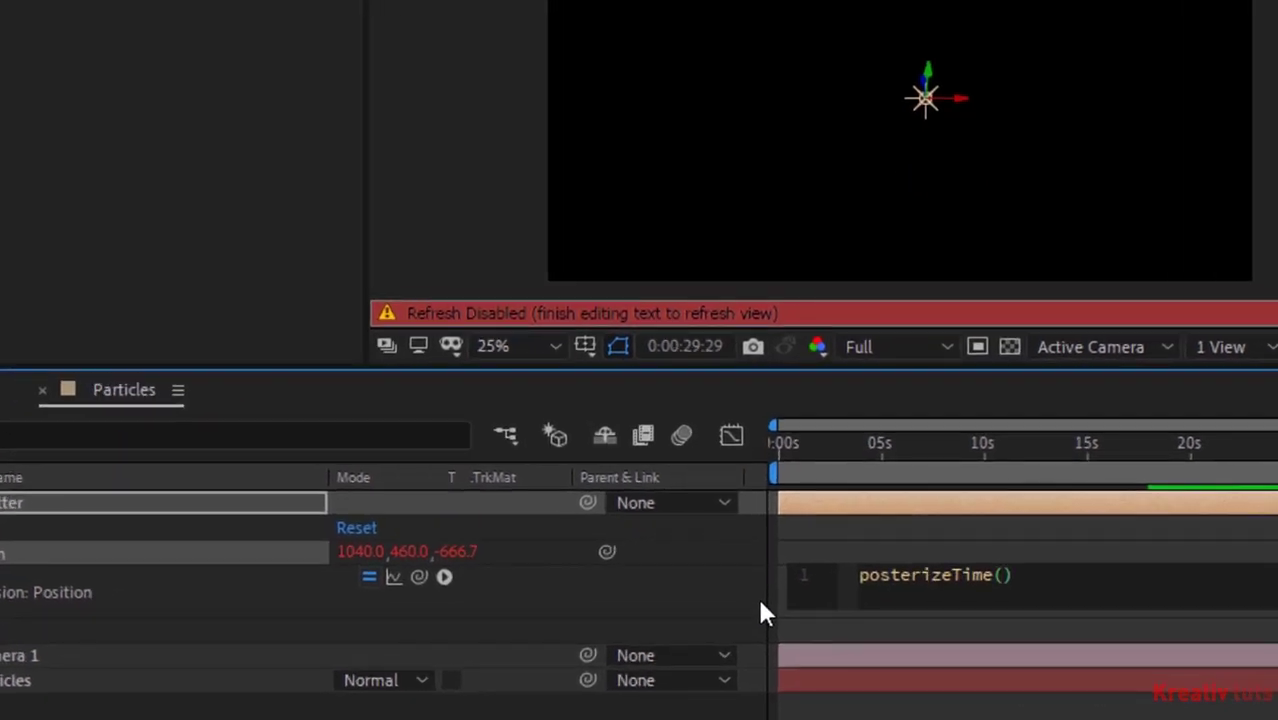
pyautogui.write('1.9')
pyautogui.press('Right')
pyautogui.write(';')
pyautogui.press('Return')
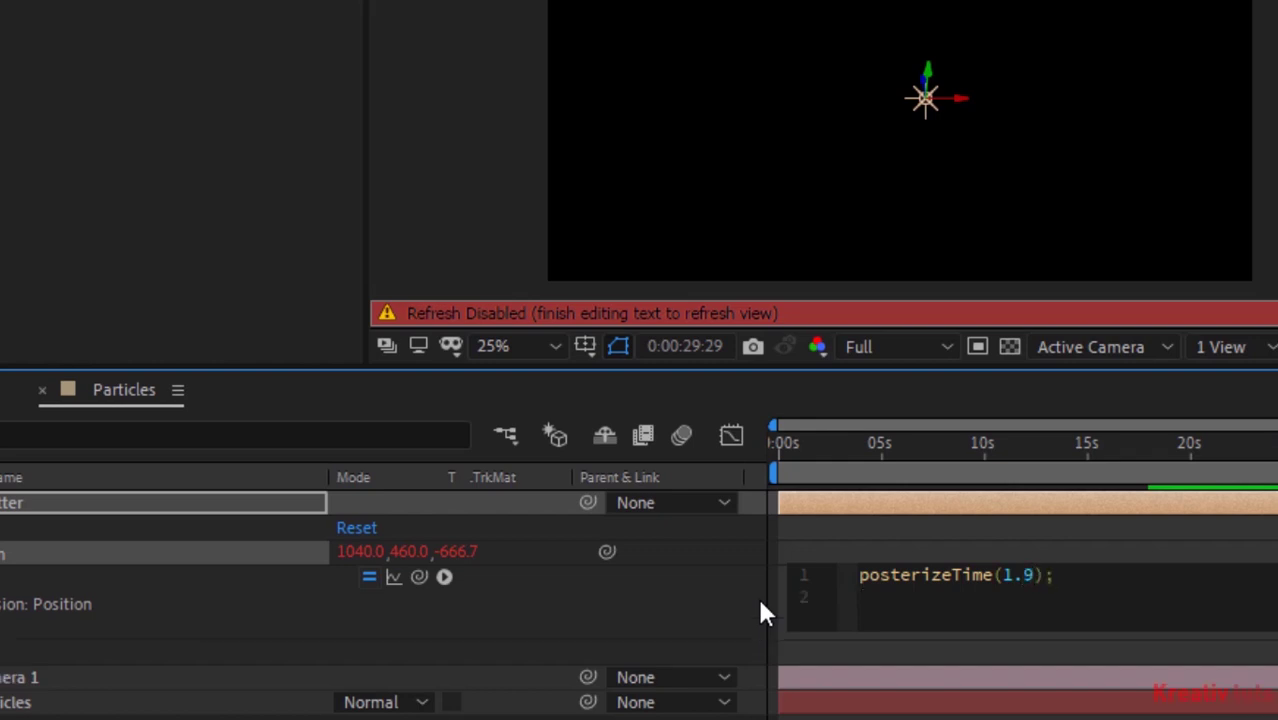
# - Complete the Emitter's Position expression with wiggle(30,800) on the second line and apply it
pyautogui.write('wig')
pyautogui.press('Return')
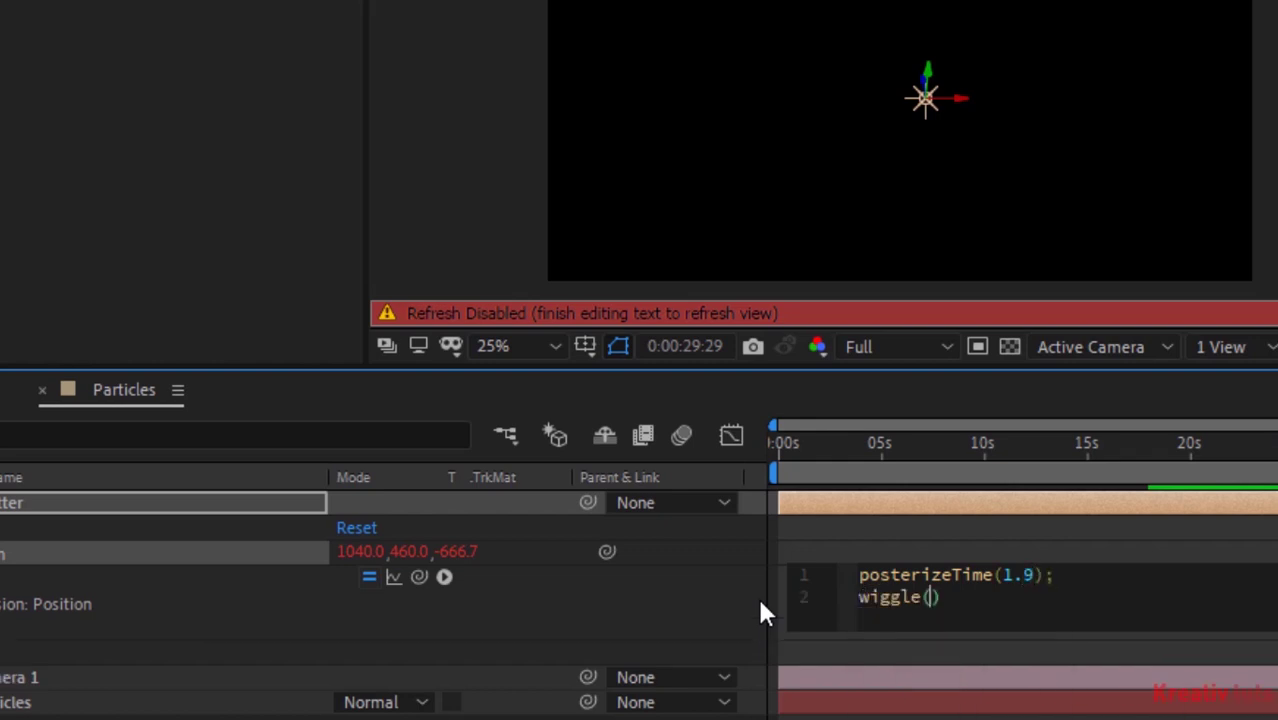
pyautogui.write('30,800')
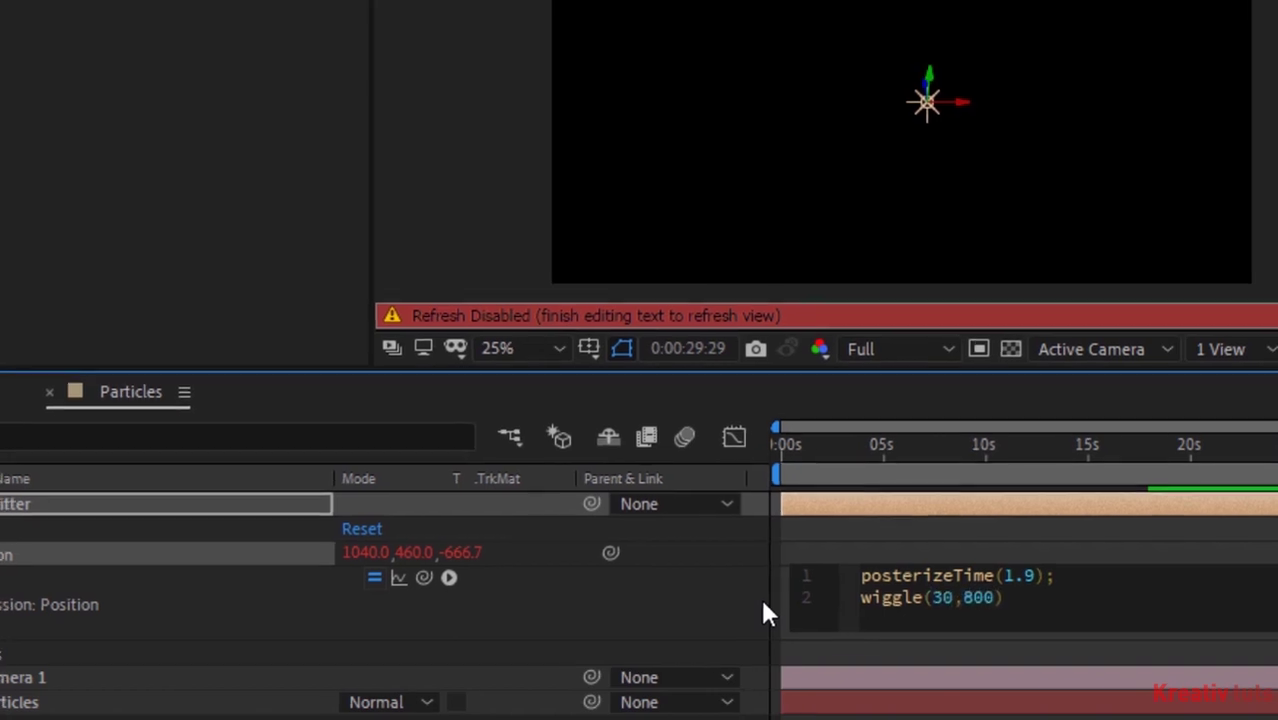
pyautogui.click(612, 603)
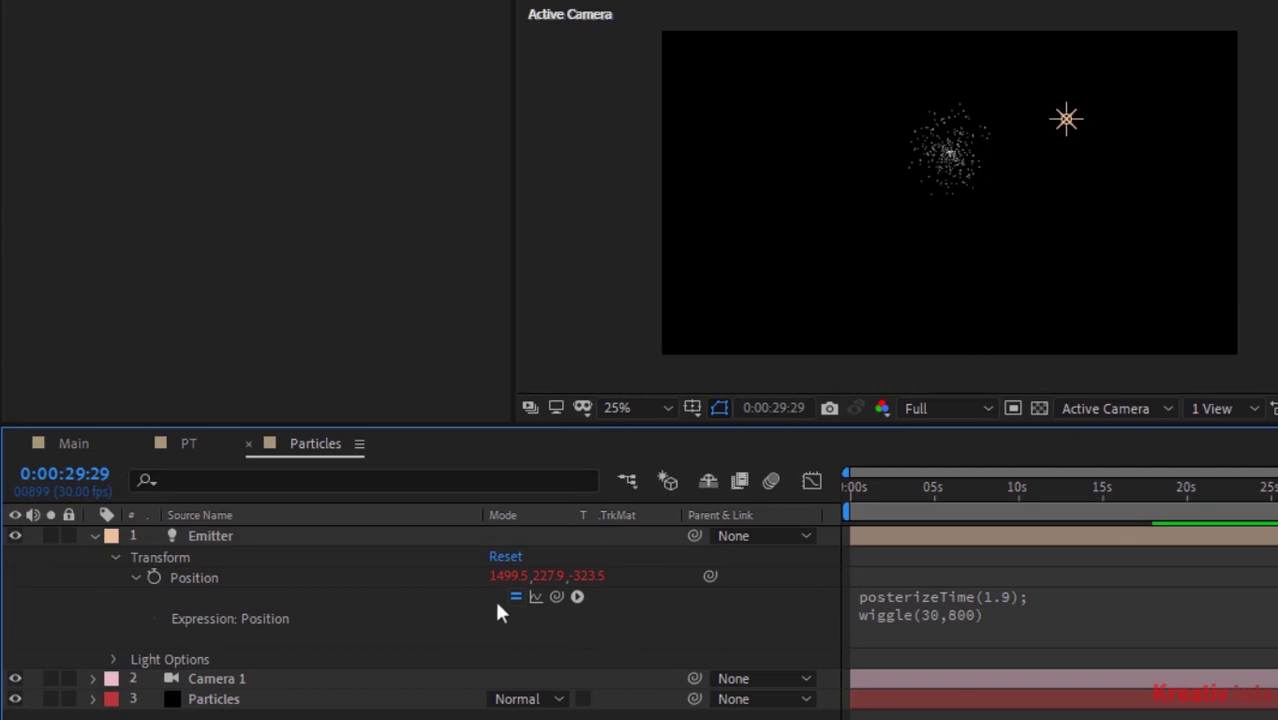
pyautogui.click(132, 576)
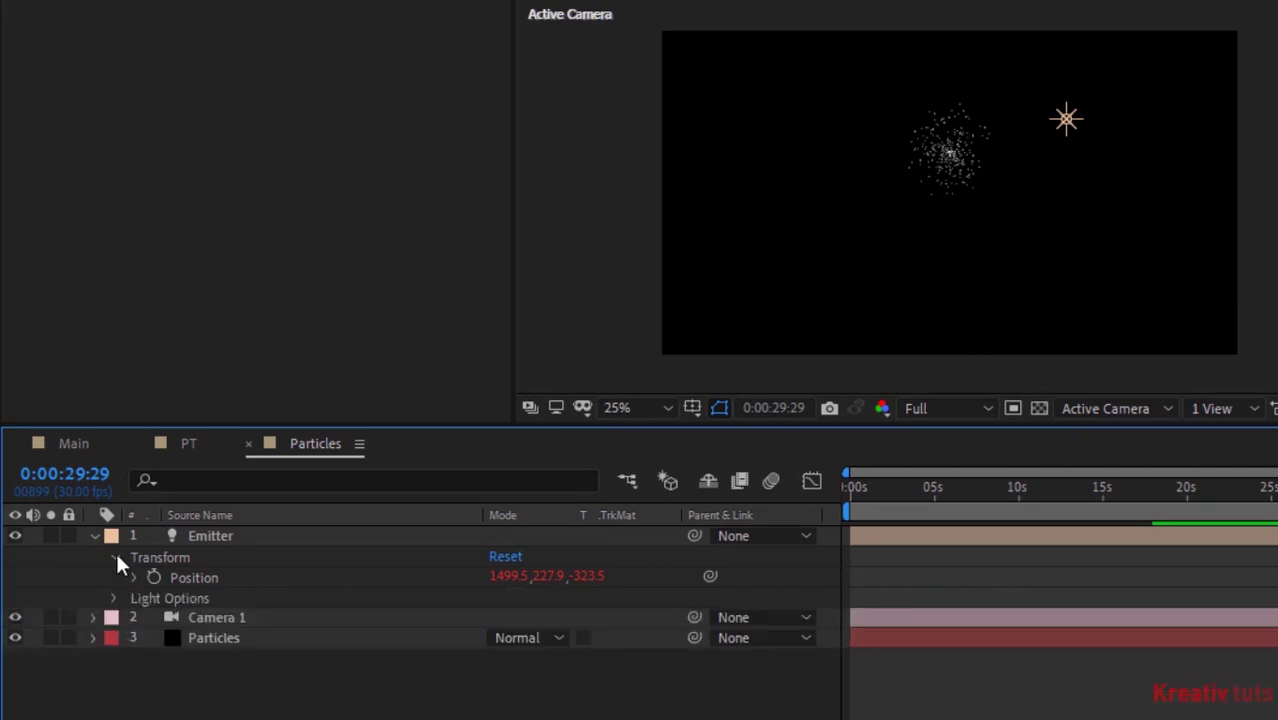
# - Add the expression wiggle(.5,.5) to the Emitter's Color in its light options
pyautogui.click(115, 556)
pyautogui.click(114, 579)
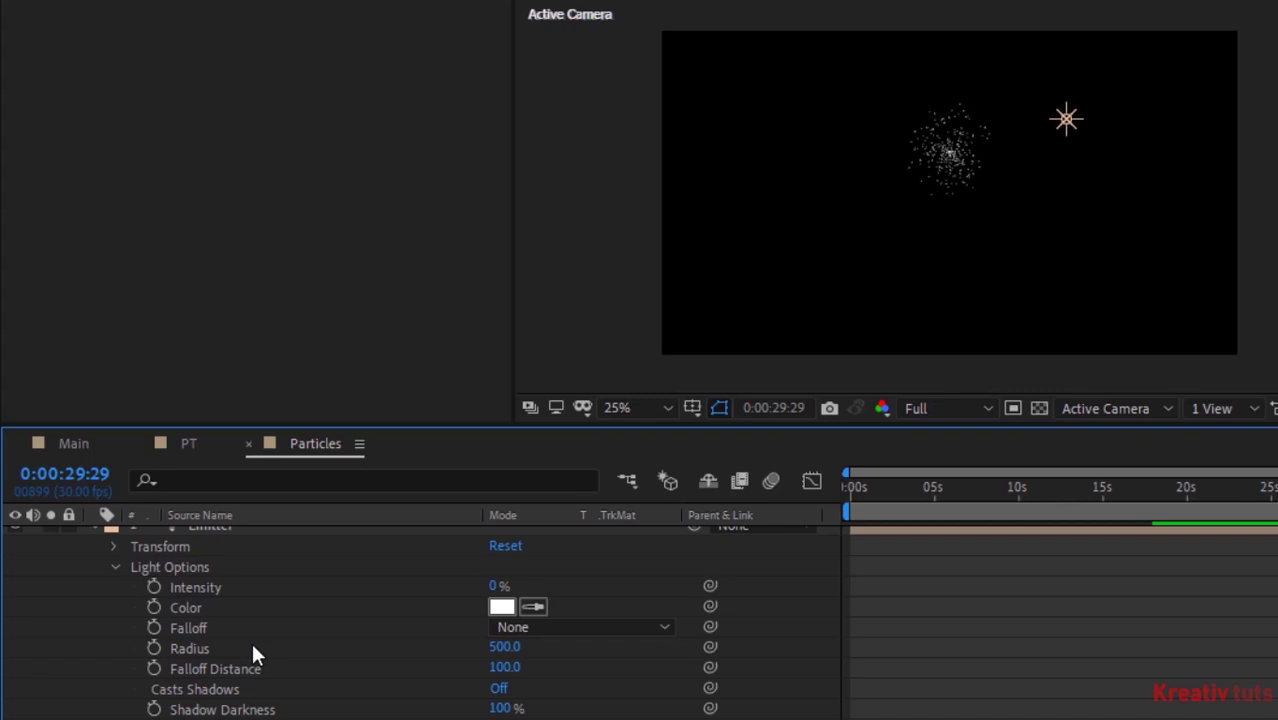
pyautogui.keyDown('alt'); pyautogui.click(155, 606); pyautogui.keyUp('alt')
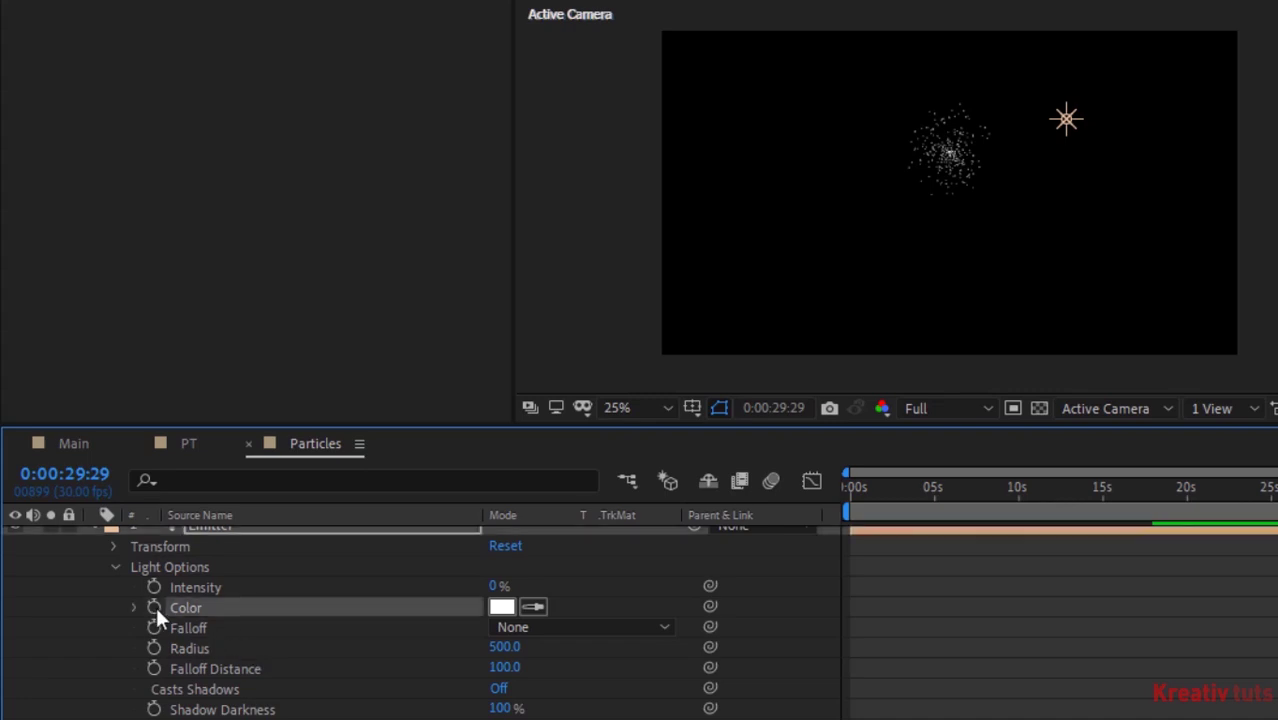
pyautogui.write('wig')
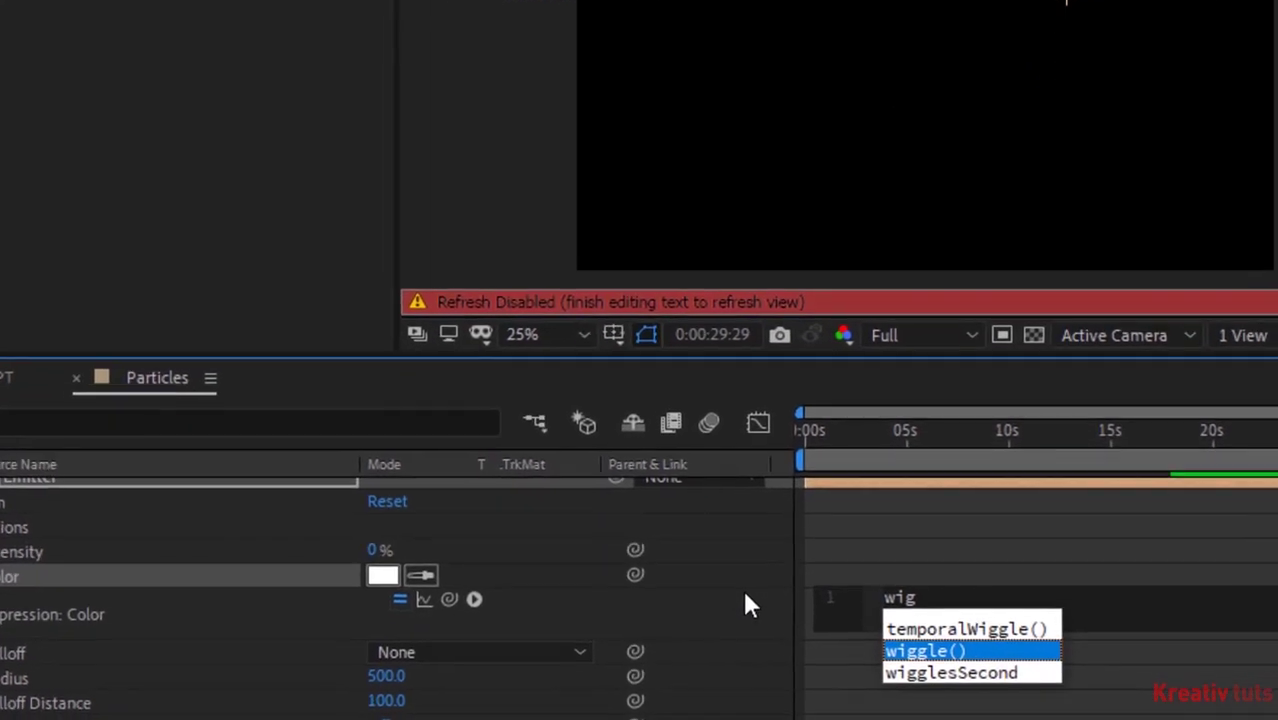
pyautogui.press('Return')
pyautogui.write('.5')
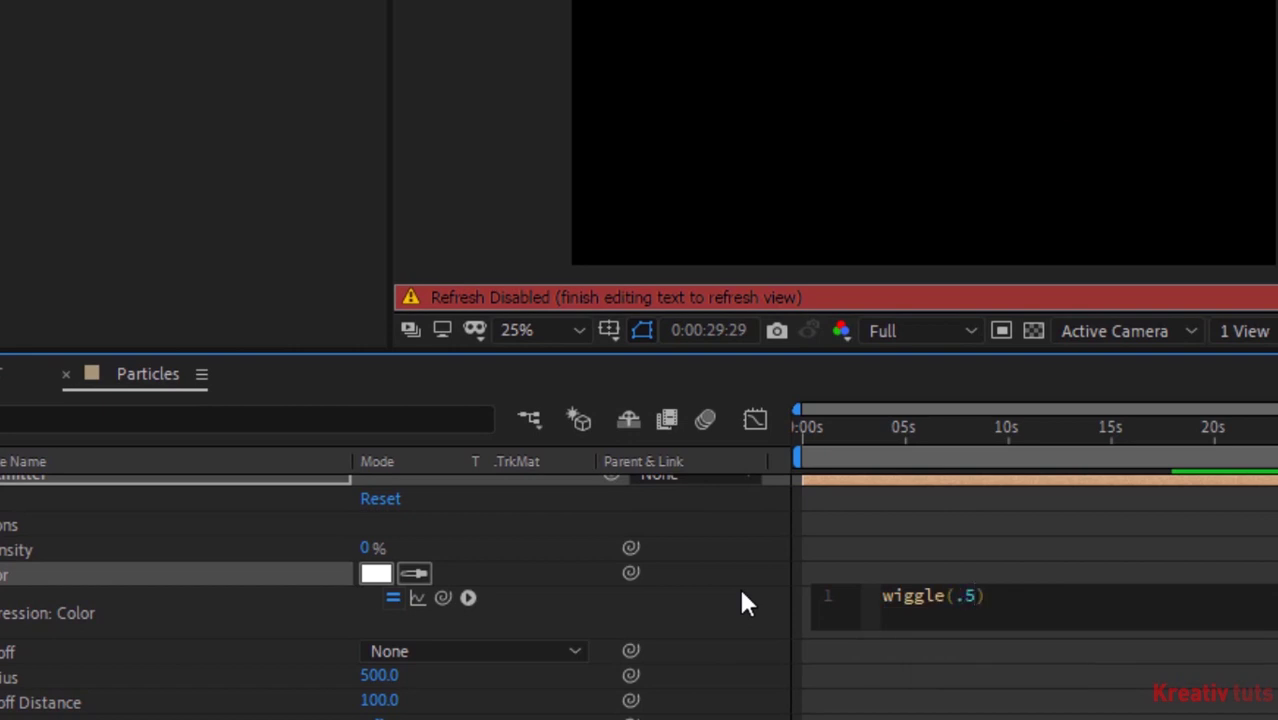
pyautogui.write(',.5')
pyautogui.click(742, 594)
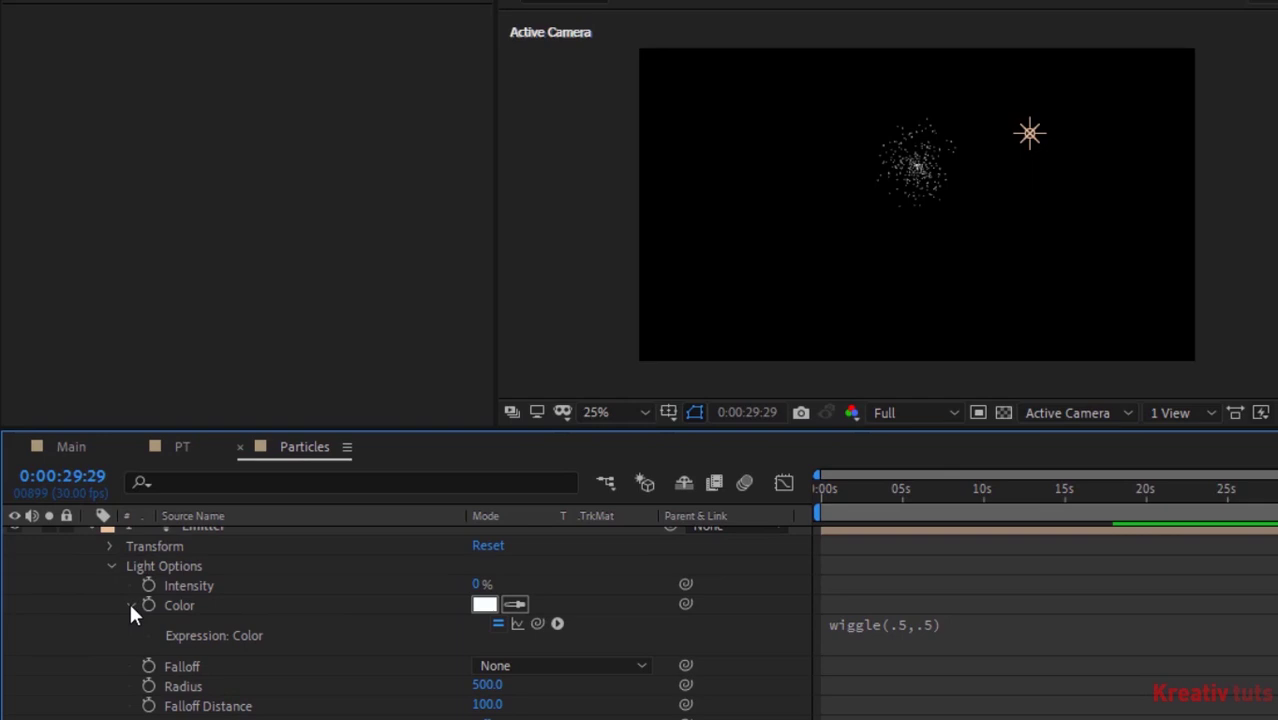
# - Set the Emitter's Falloff Distance to 500 and collapse the layer's properties
pyautogui.click(487, 704)
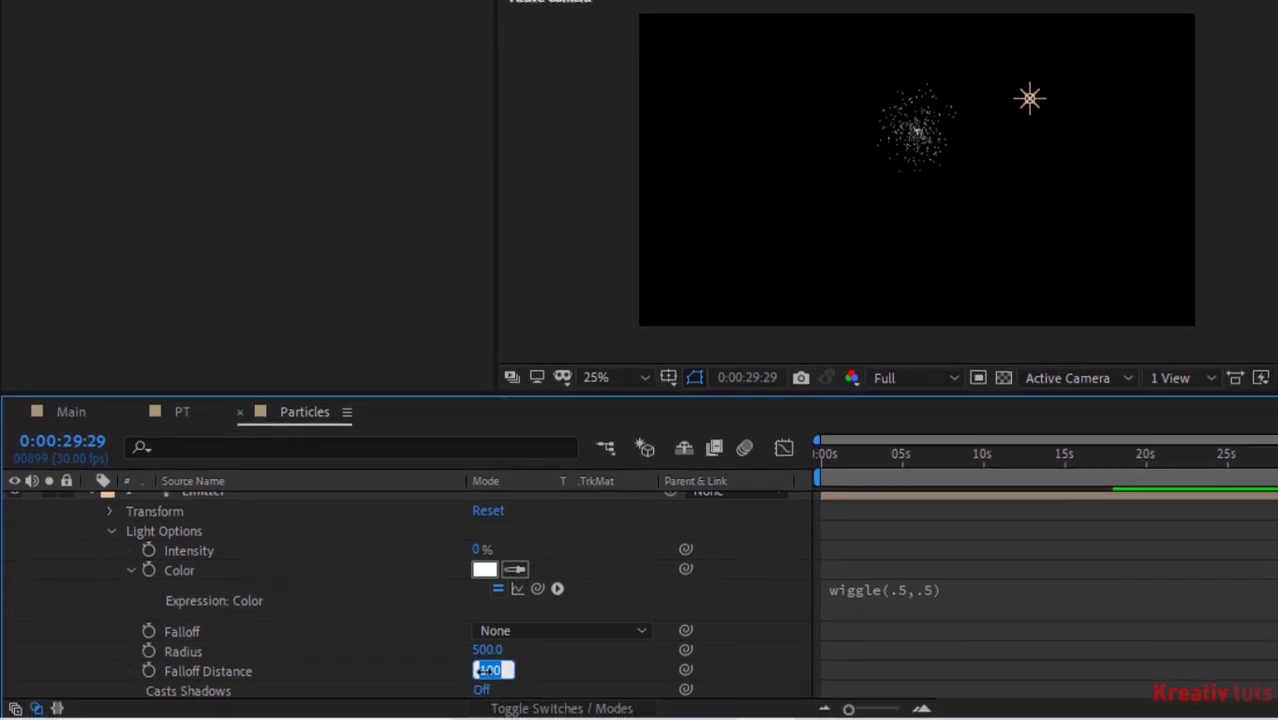
pyautogui.write('500')
pyautogui.press('Return')
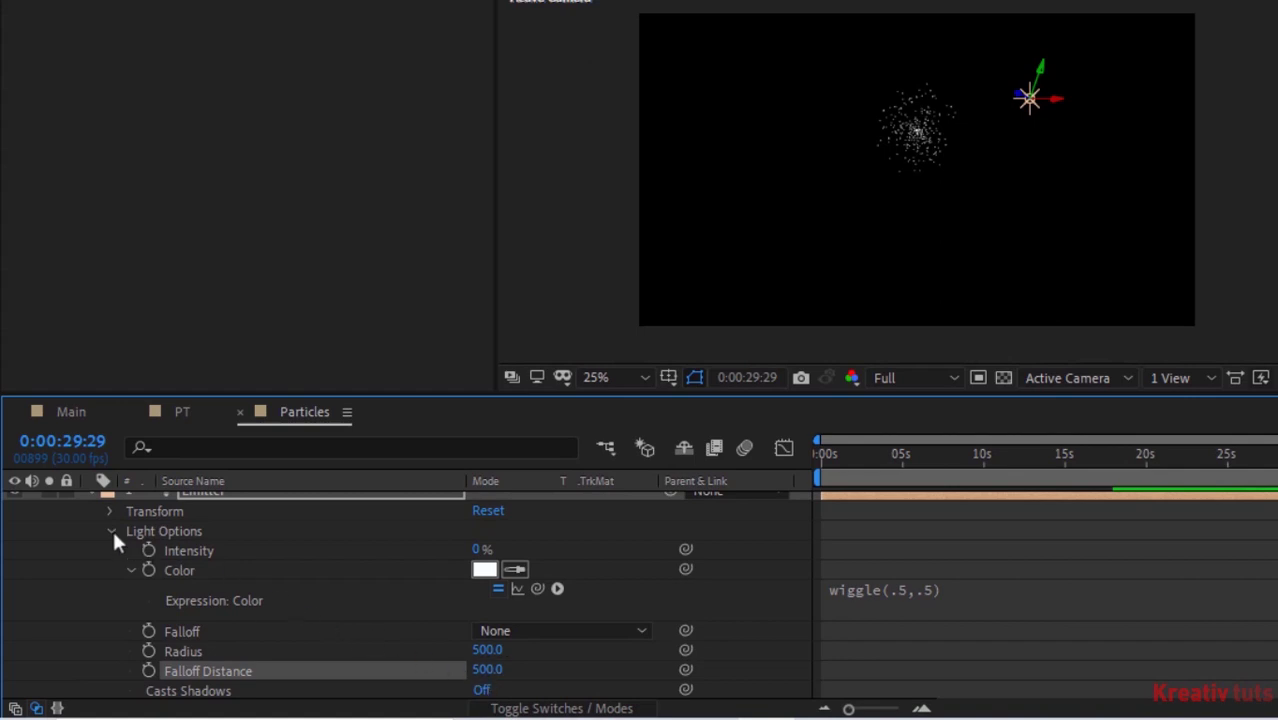
pyautogui.click(111, 532)
pyautogui.click(92, 497)
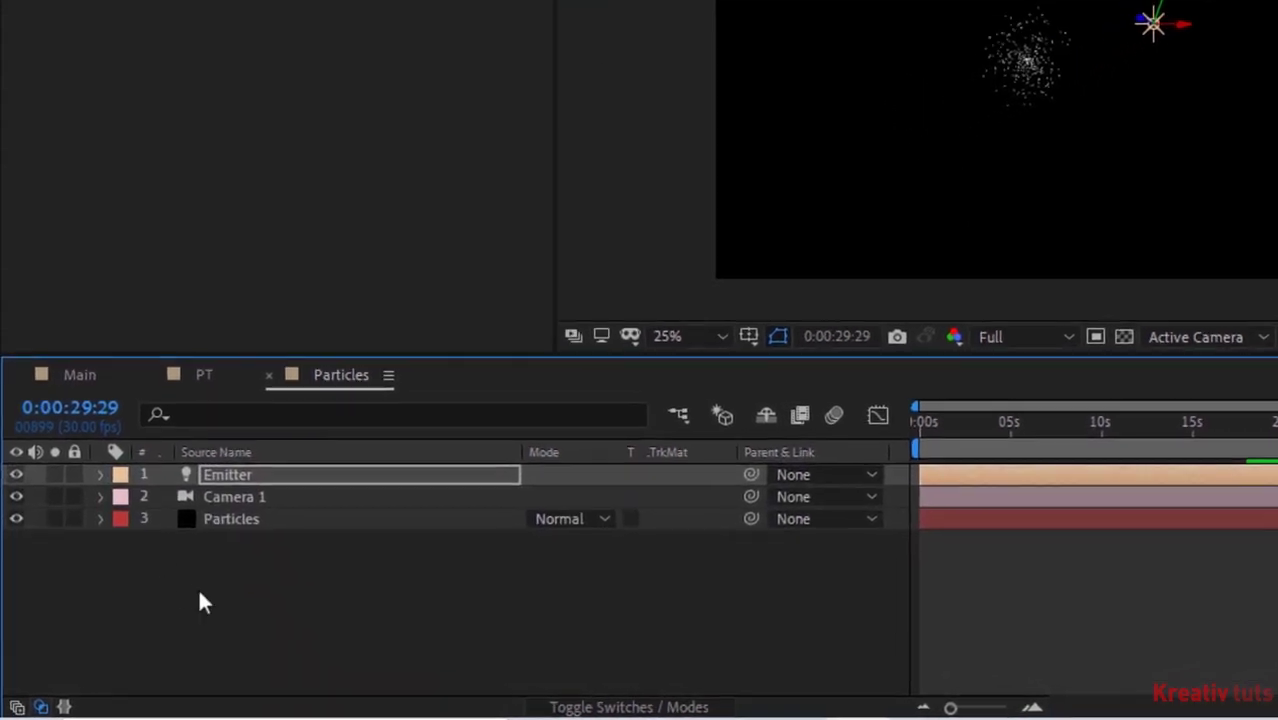
pyautogui.click(200, 601)
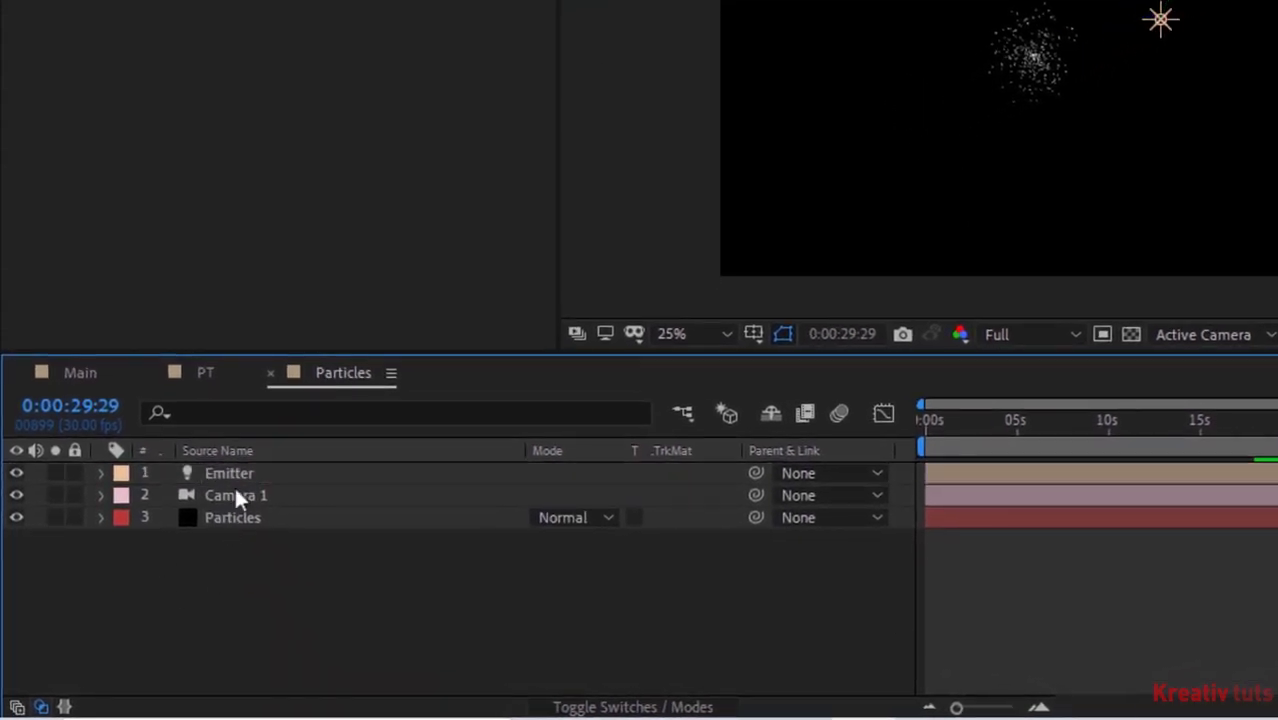
# - Duplicate the Emitter light and change posterizeTime to 2 in the copy's Position expression
pyautogui.click(240, 476)
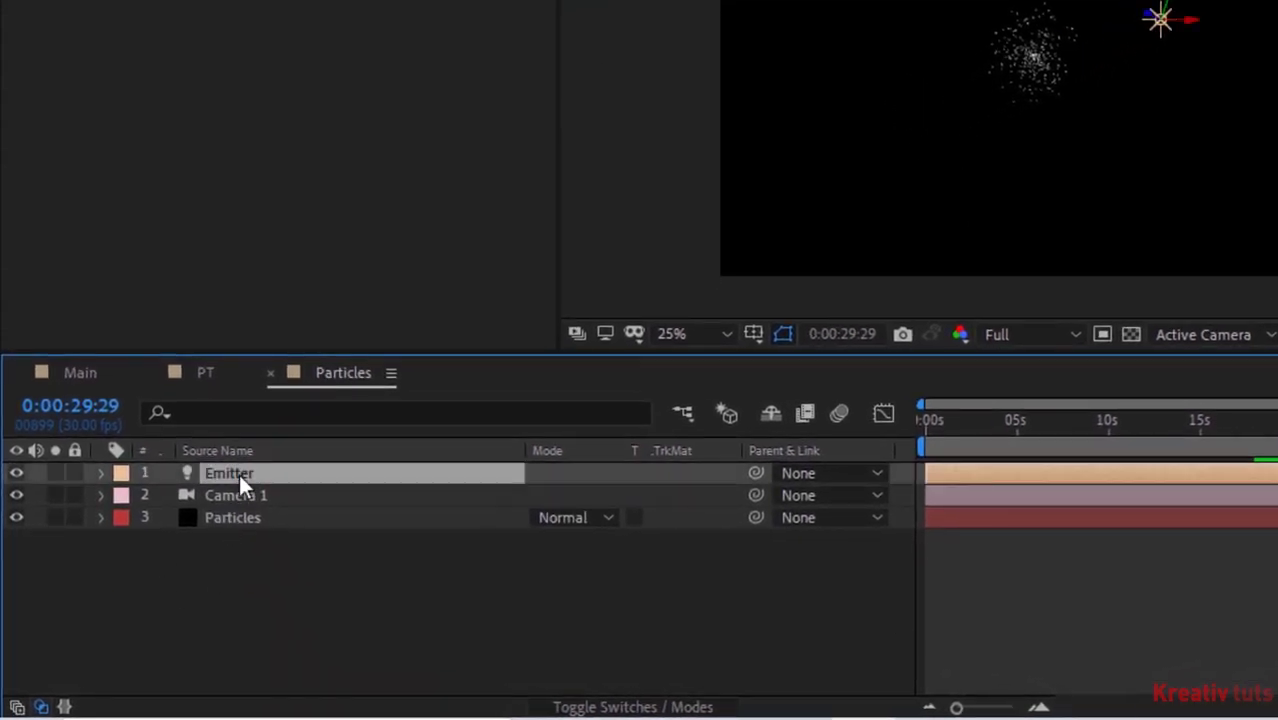
pyautogui.hotkey('ctrl', 'd')
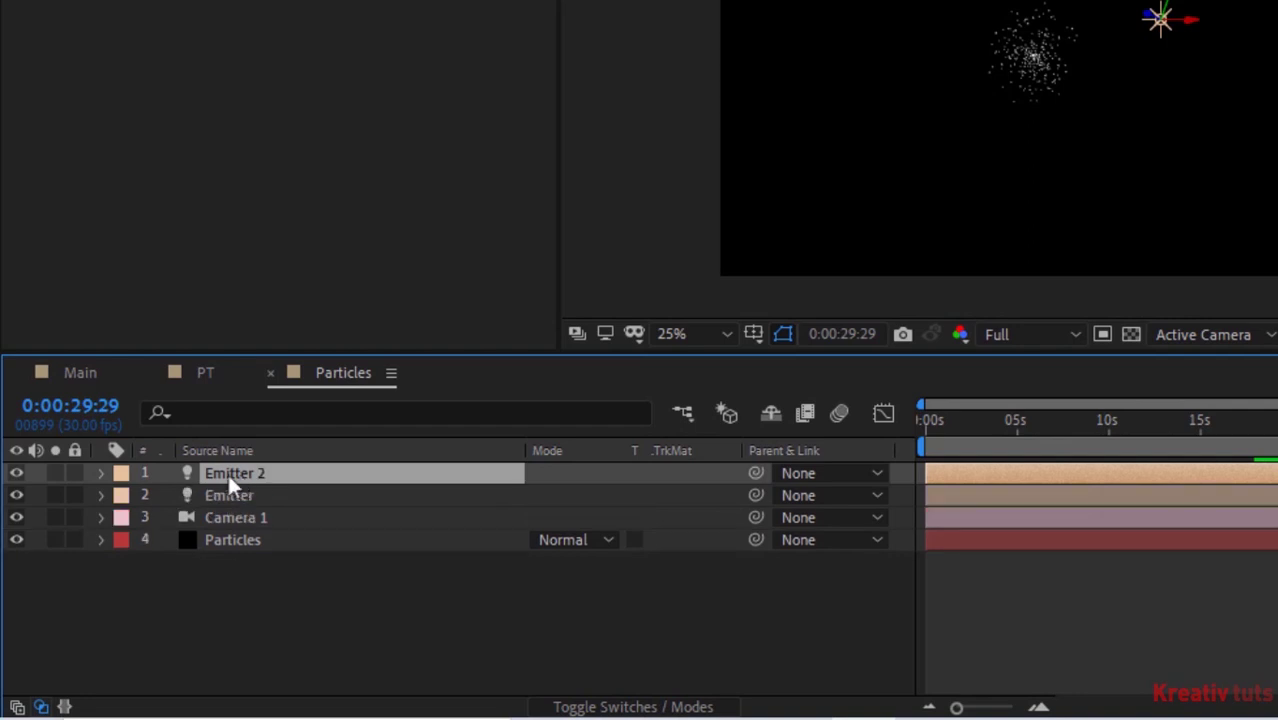
pyautogui.click(100, 473)
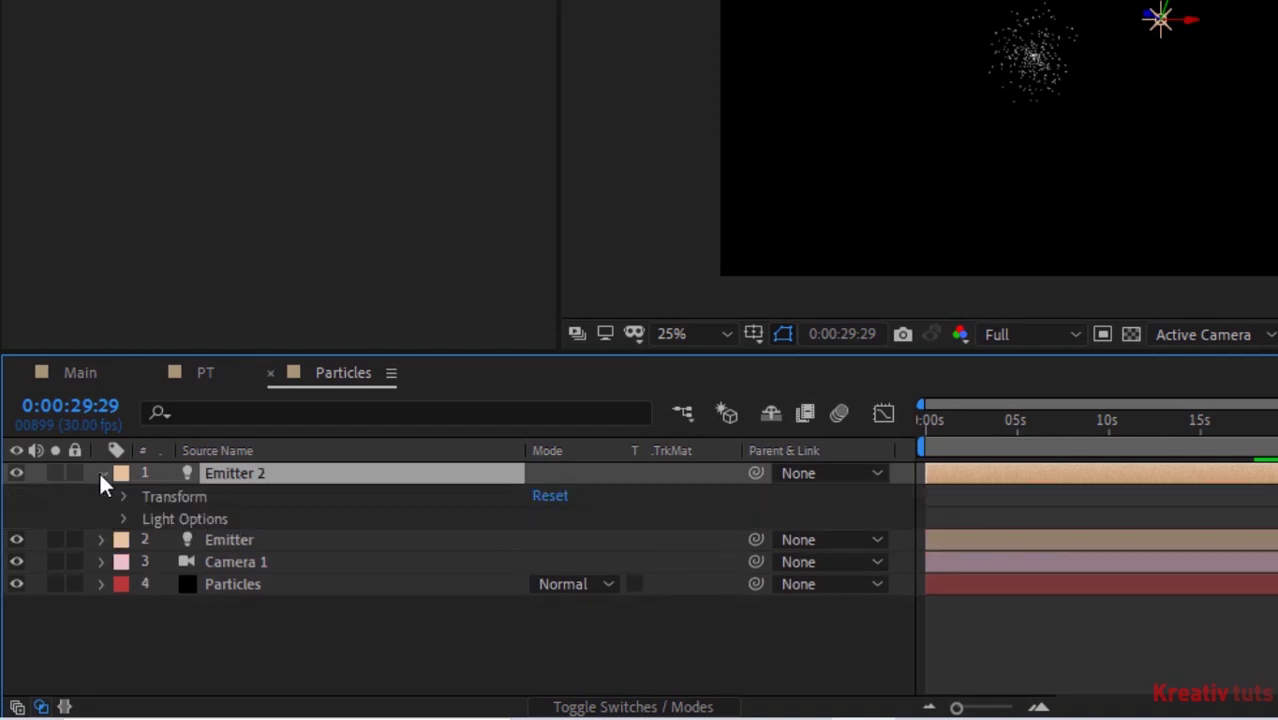
pyautogui.click(125, 495)
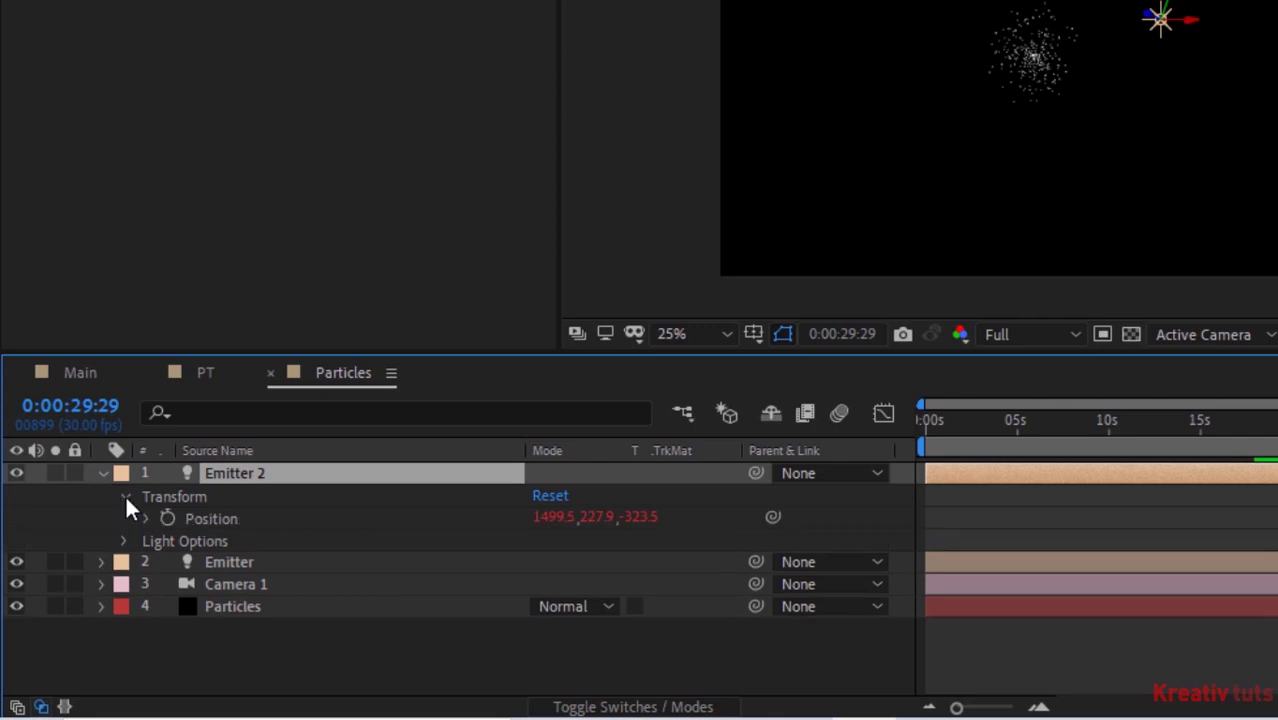
pyautogui.click(146, 519)
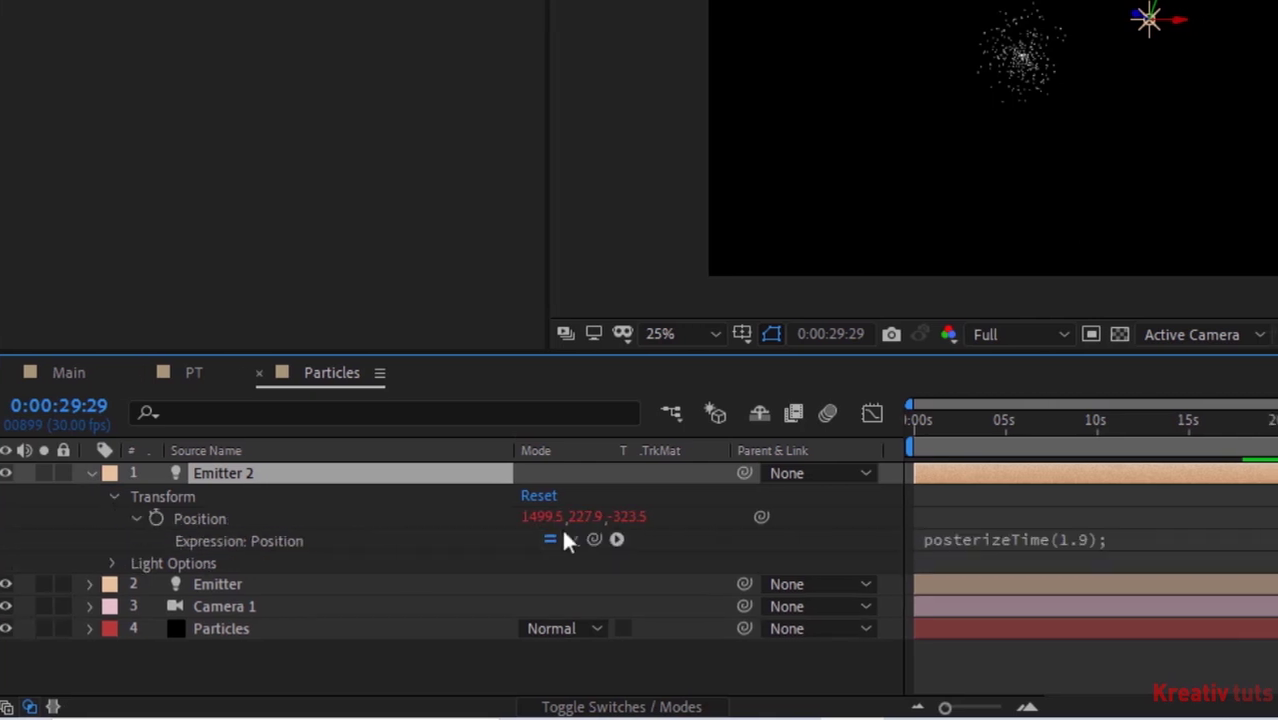
pyautogui.click(1121, 540)
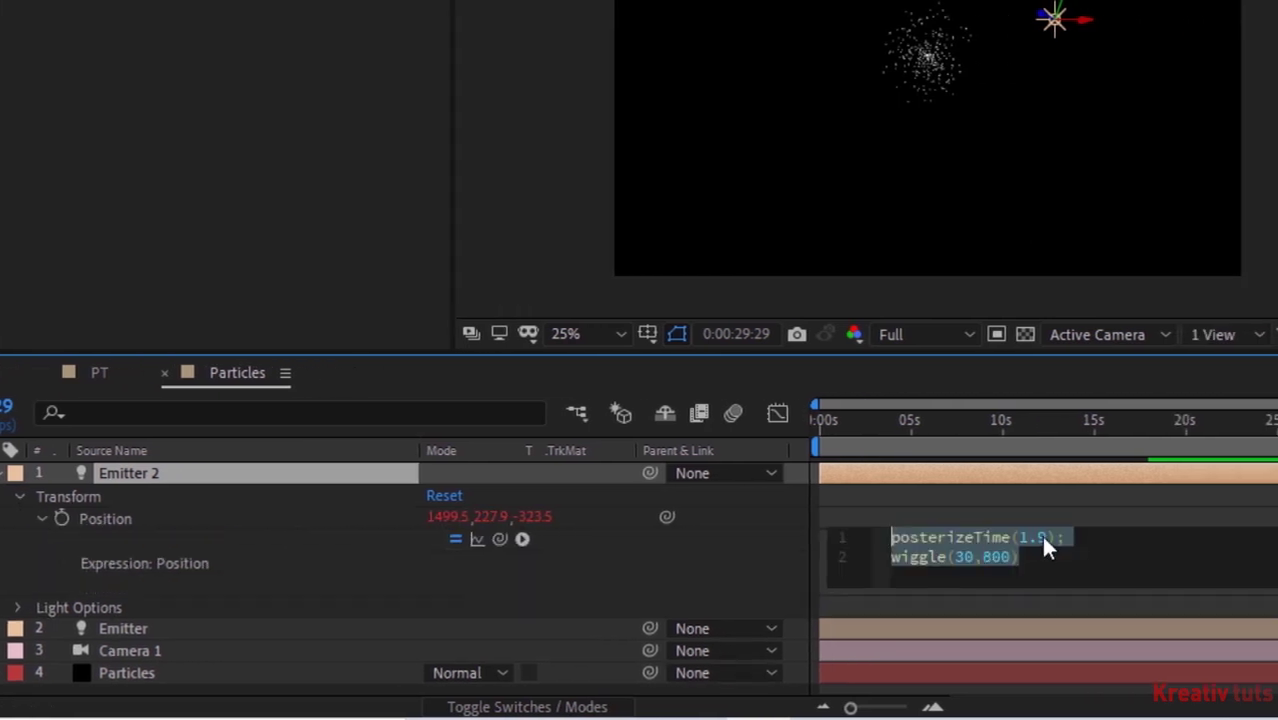
pyautogui.click(1042, 537)
pyautogui.press('BackSpace')
pyautogui.press('BackSpace')
pyautogui.press('BackSpace')
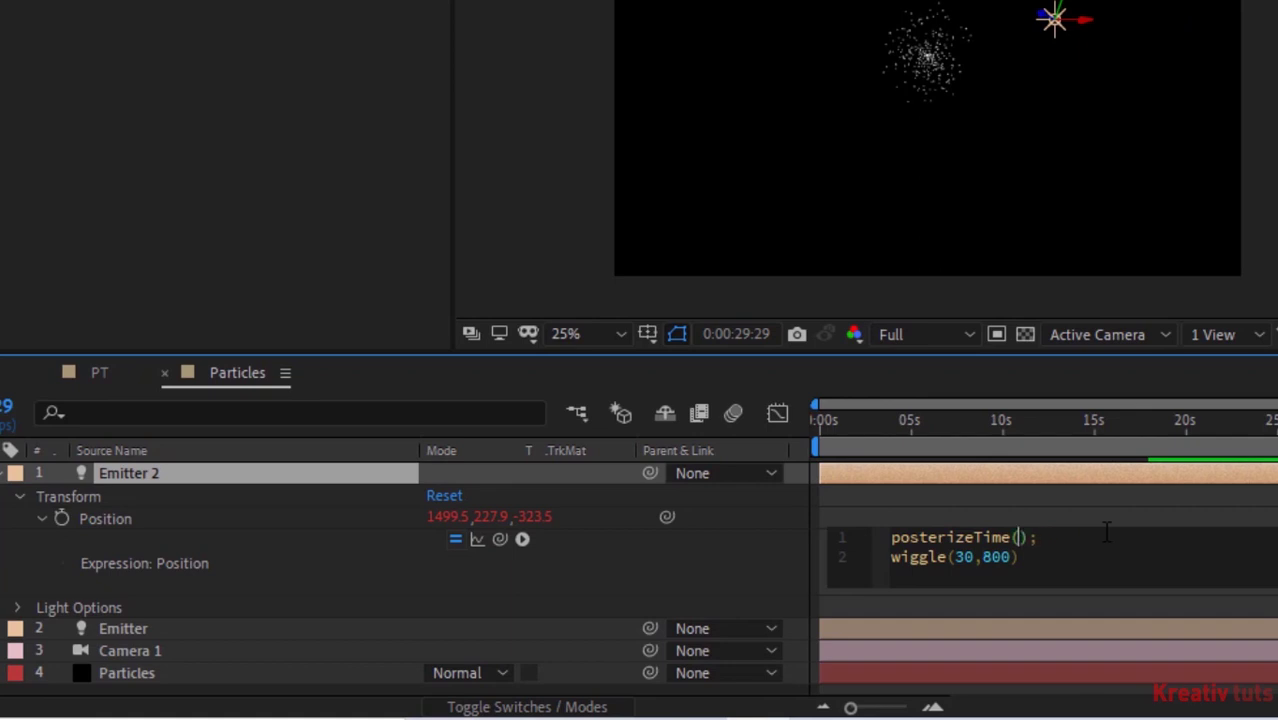
pyautogui.write('2')
pyautogui.click(690, 560)
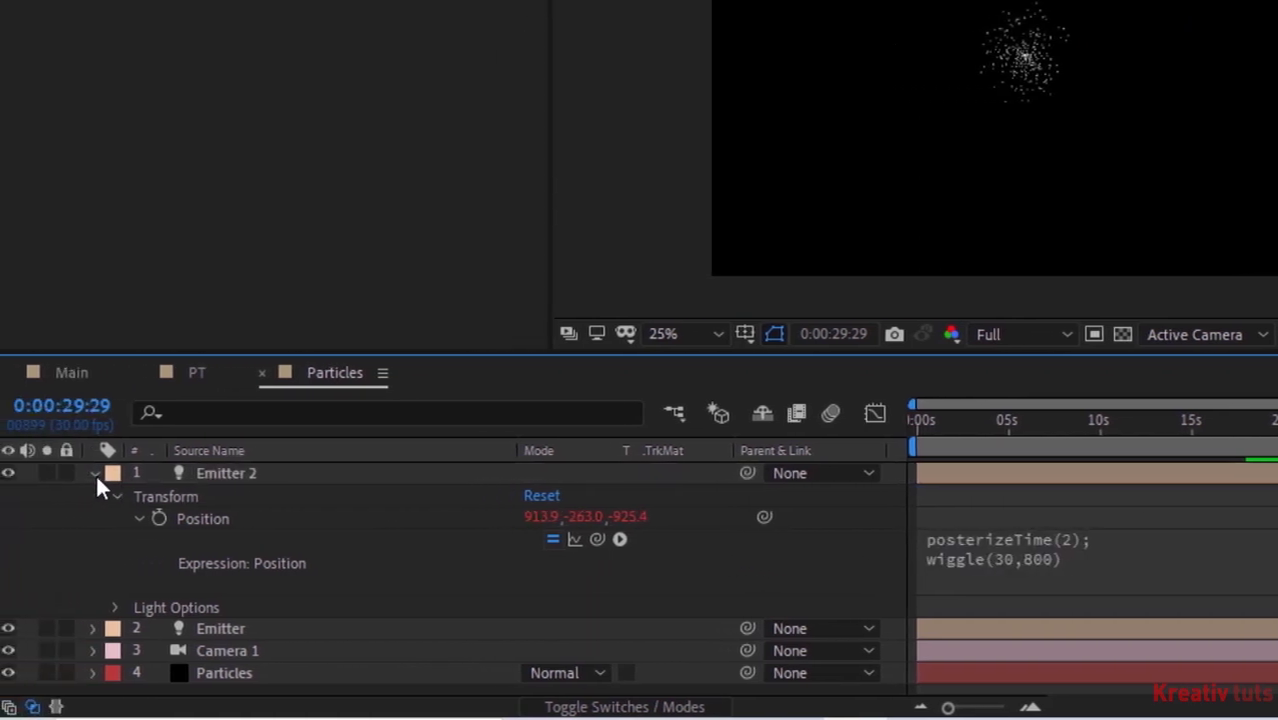
pyautogui.click(98, 474)
# - Duplicate the Emitter 2 light and change posterizeTime to 2.2 in the copy's Position expression
pyautogui.click(226, 475)
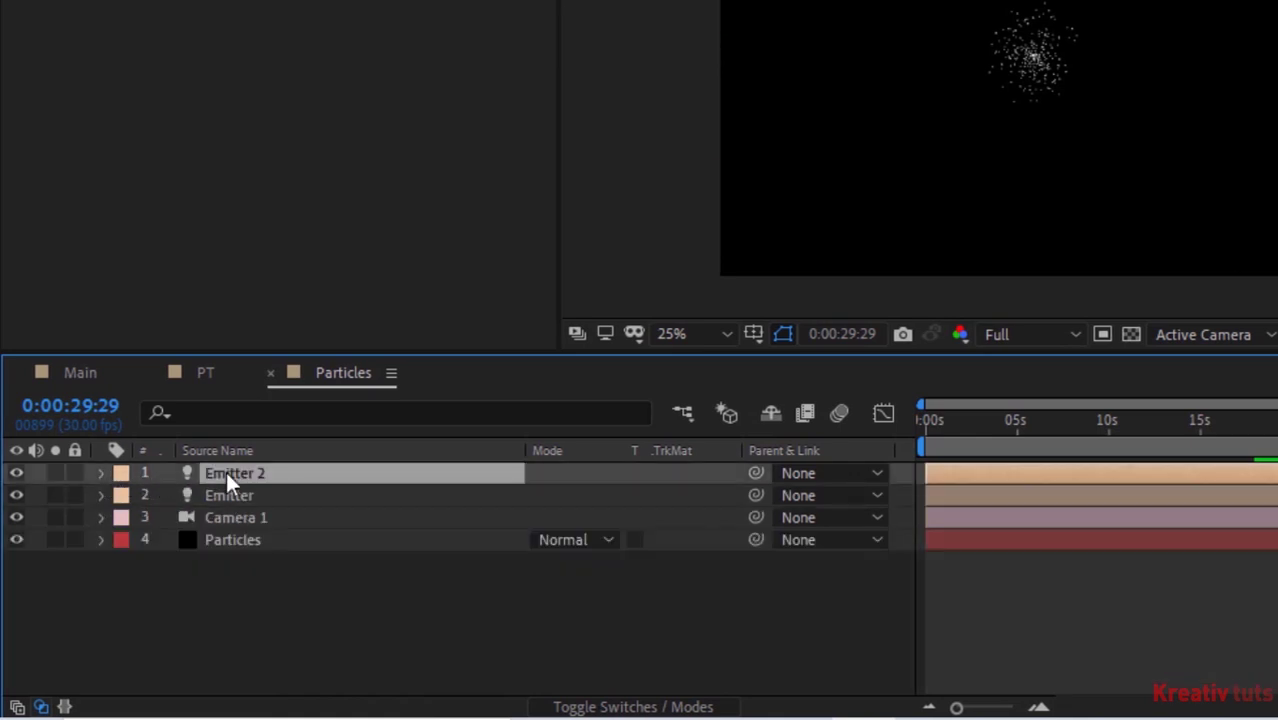
pyautogui.hotkey('ctrl', 'd')
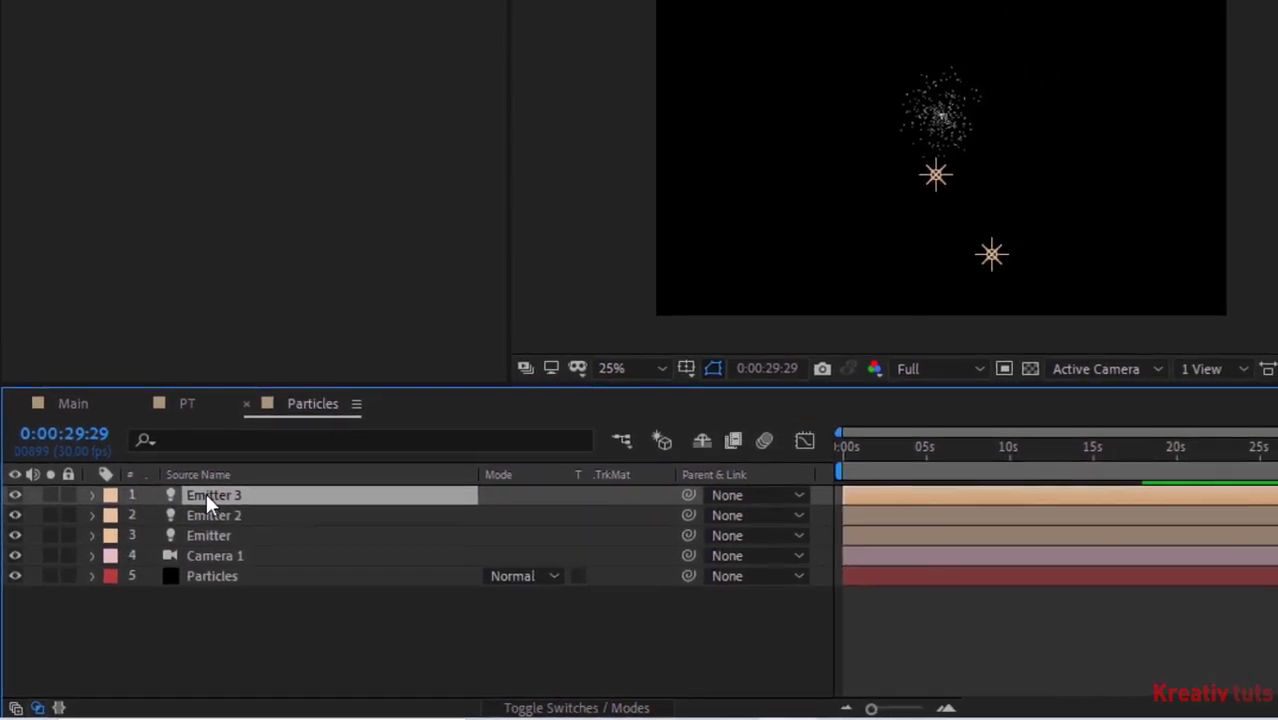
pyautogui.click(92, 495)
pyautogui.click(113, 517)
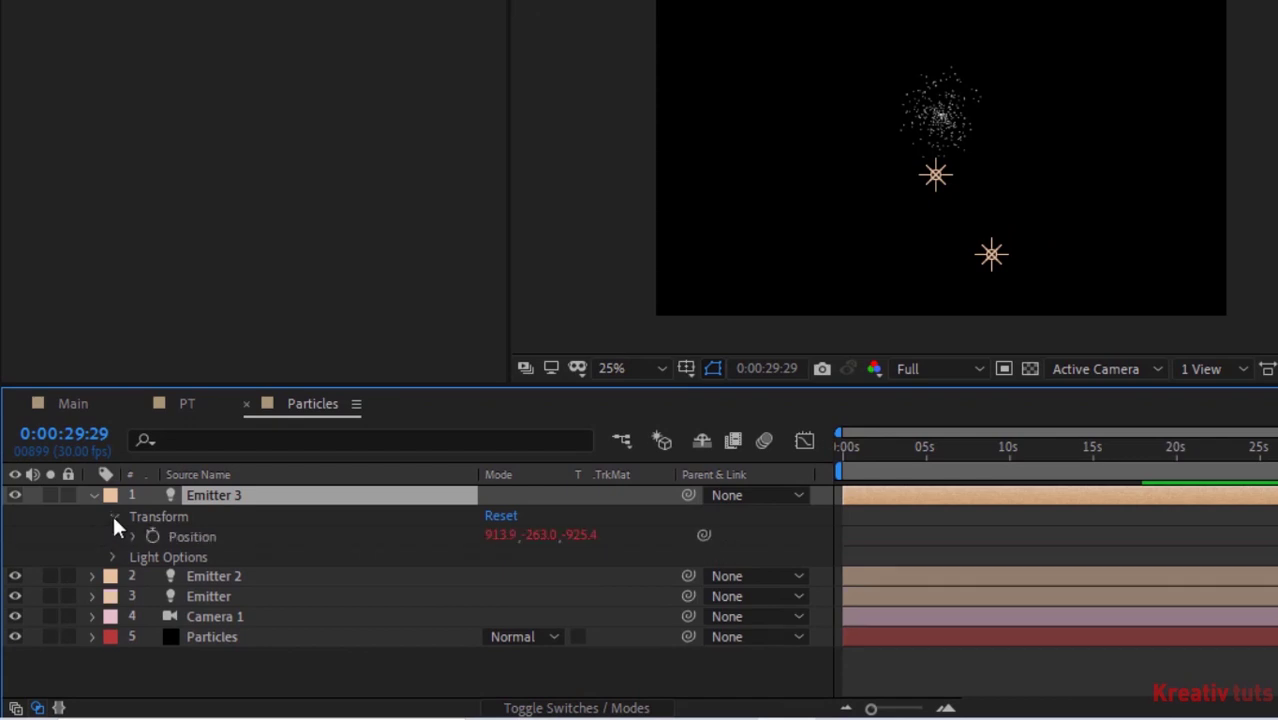
pyautogui.click(133, 538)
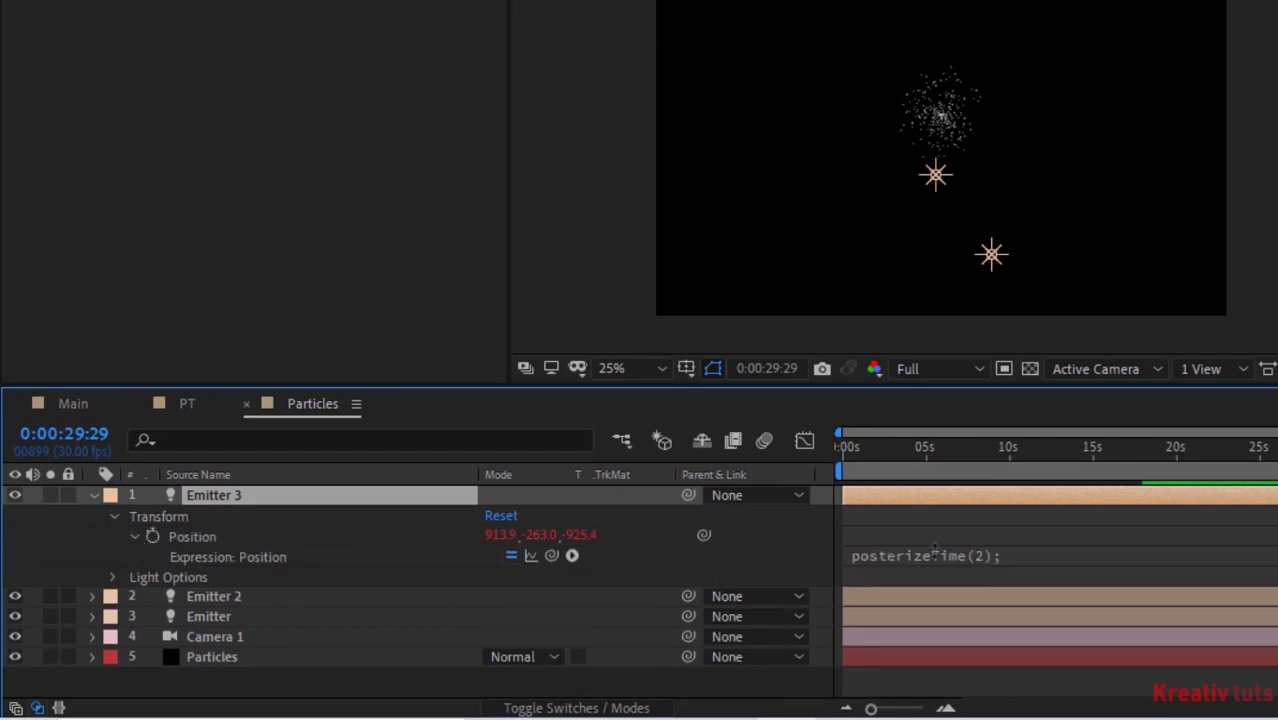
pyautogui.click(979, 547)
pyautogui.click(1029, 545)
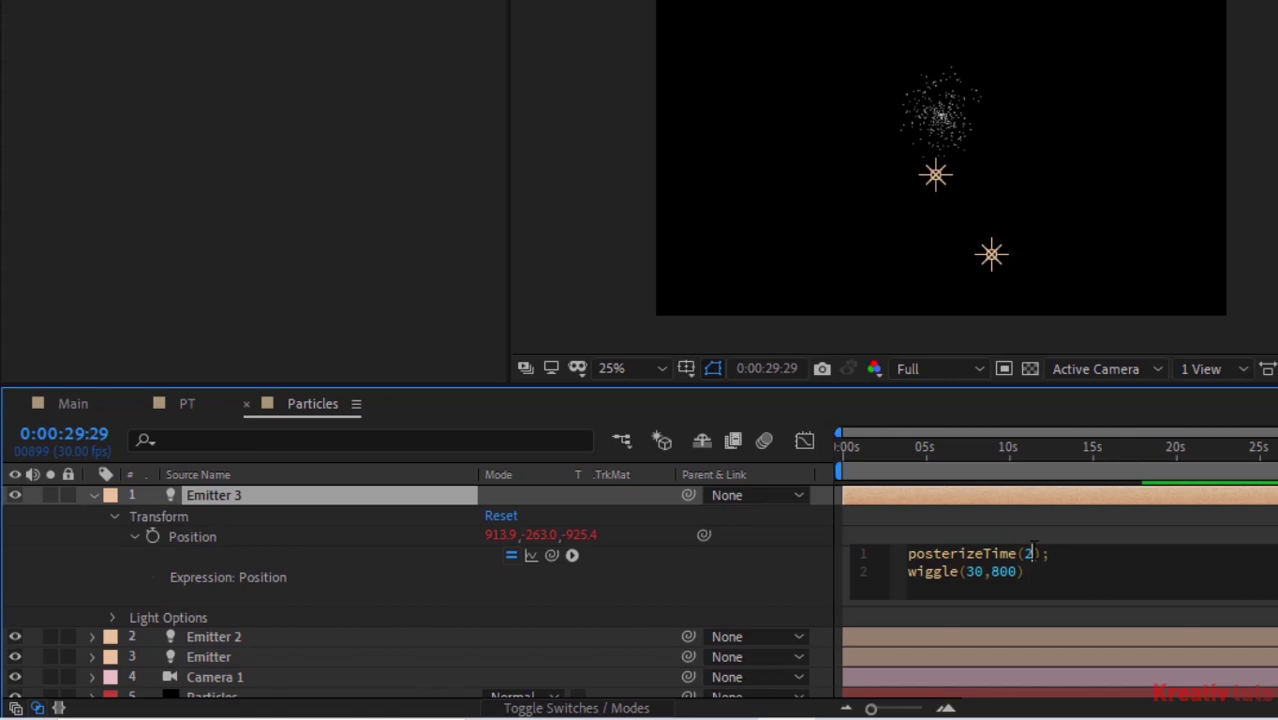
pyautogui.write('3')
pyautogui.press('BackSpace')
pyautogui.write('.2')
pyautogui.click(758, 579)
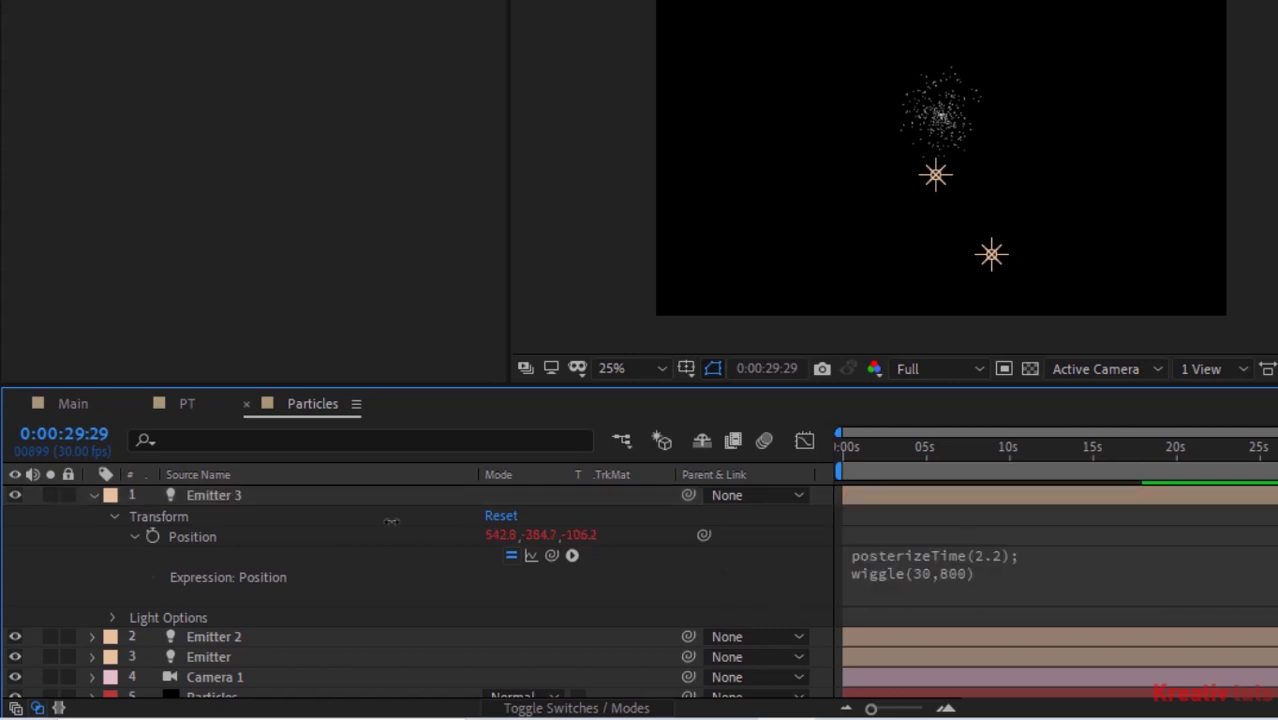
# - Duplicate the Emitter 3 light and collapse the original's properties
pyautogui.click(220, 496)
pyautogui.hotkey('ctrl', 'd')
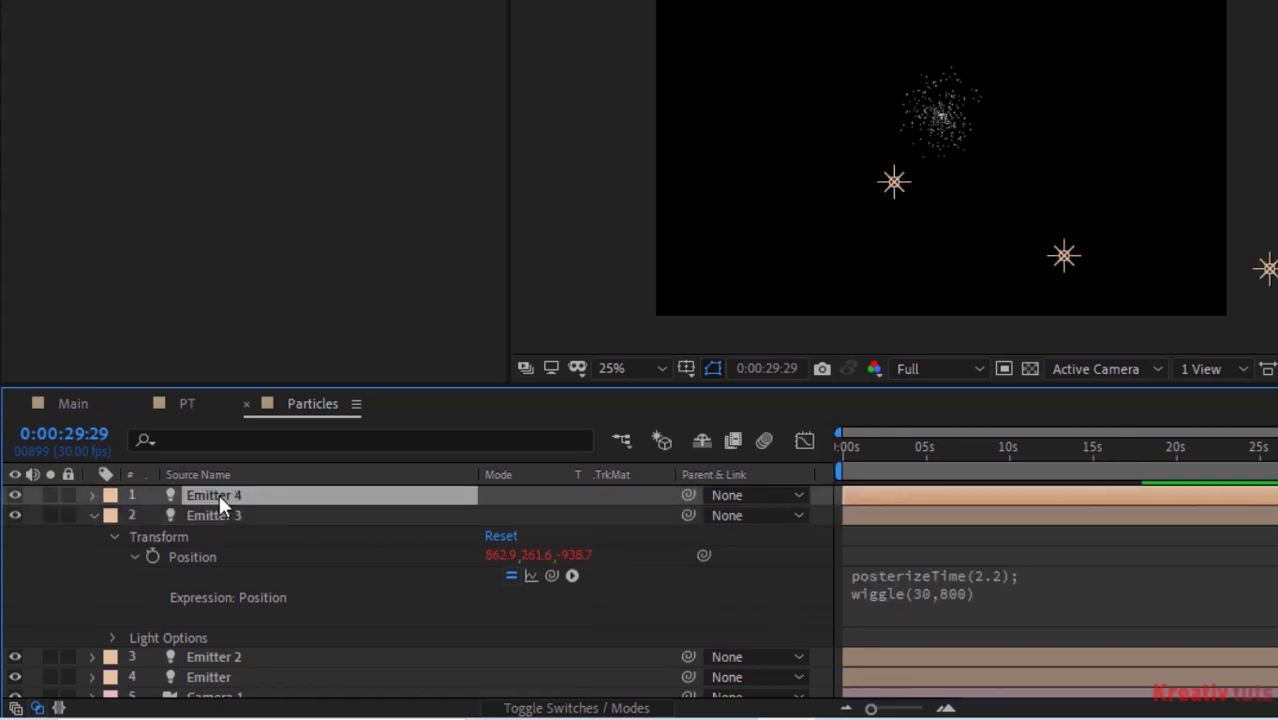
pyautogui.click(93, 515)
# - Change posterizeTime to 2.1 in the newest emitter copy's Position expression and collapse the layer
pyautogui.click(92, 495)
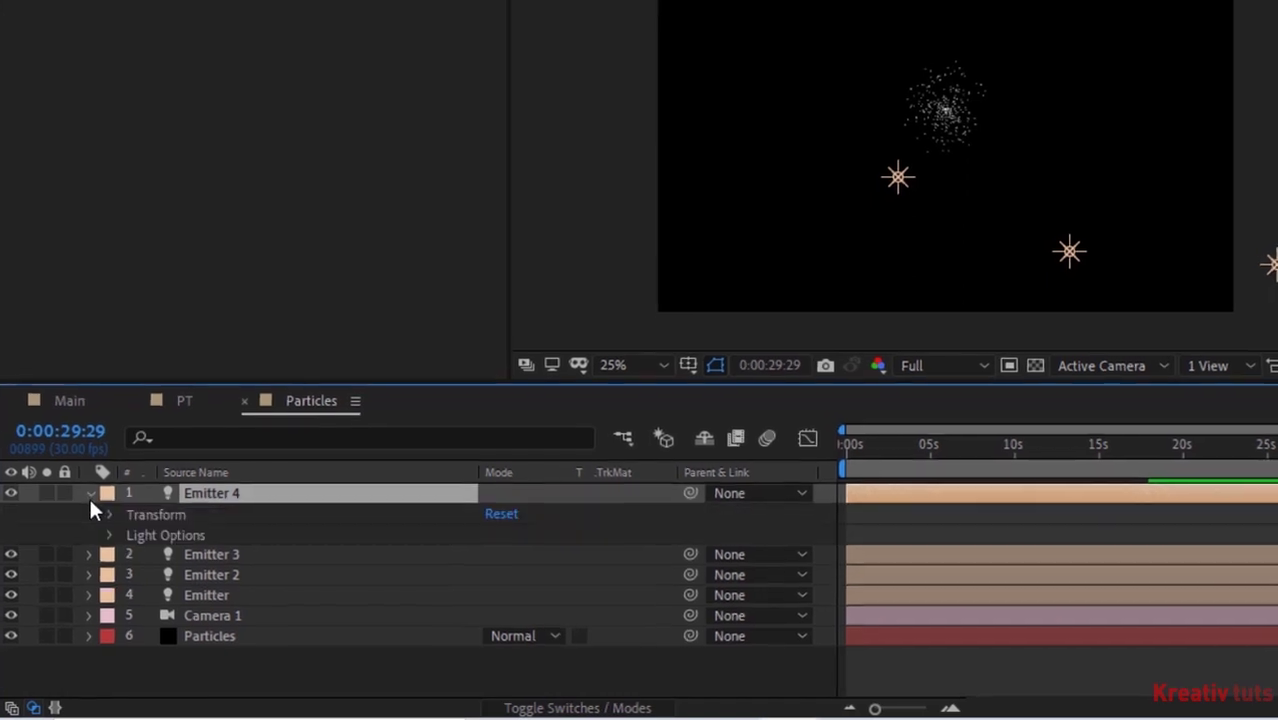
pyautogui.click(108, 514)
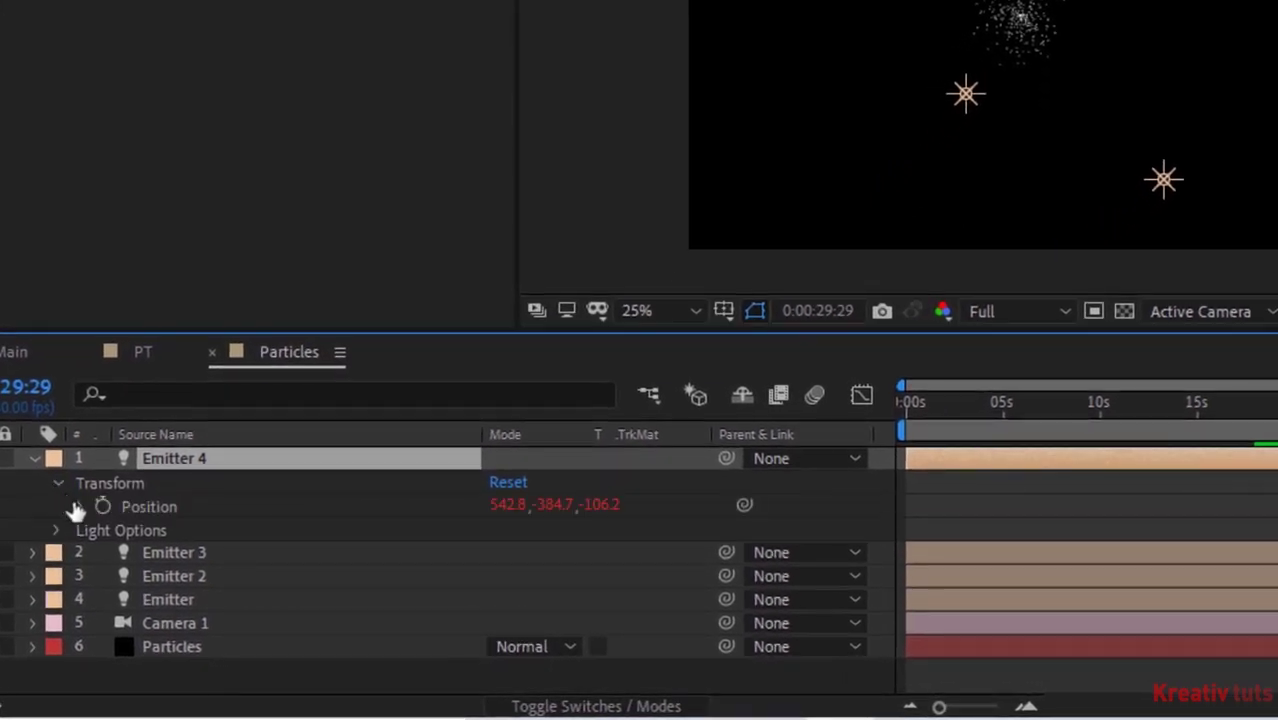
pyautogui.click(79, 505)
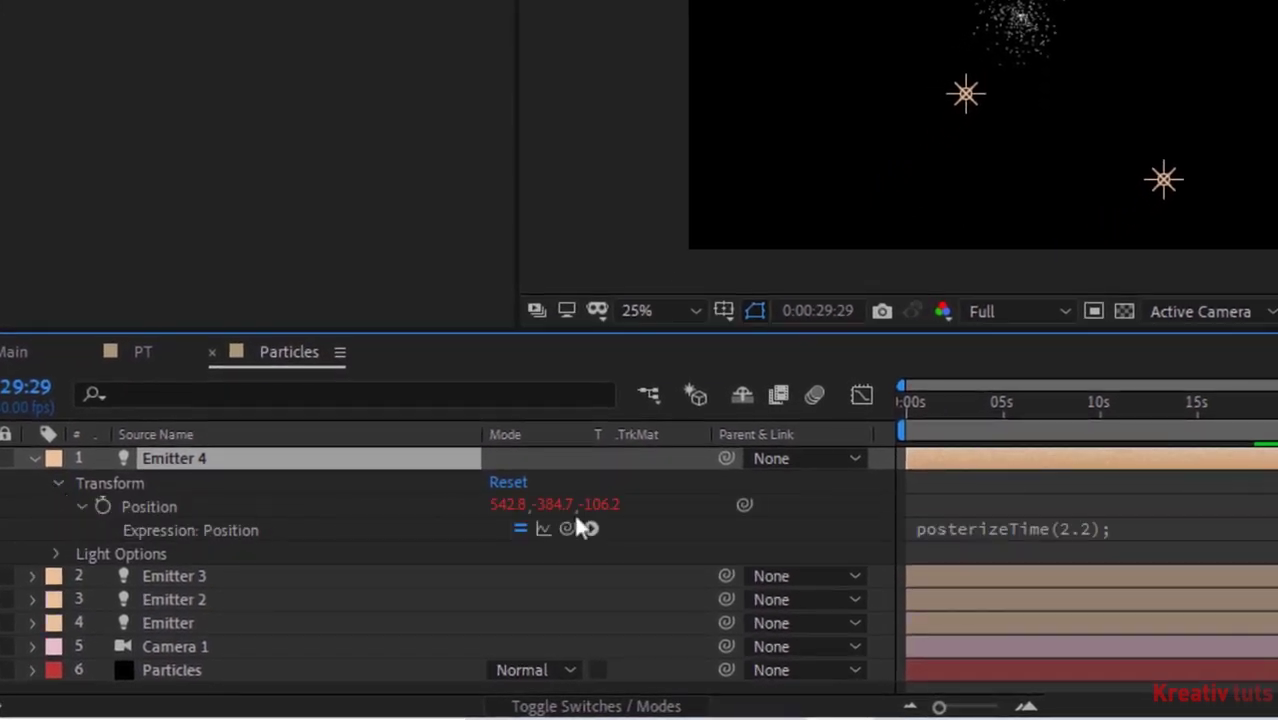
pyautogui.click(1072, 530)
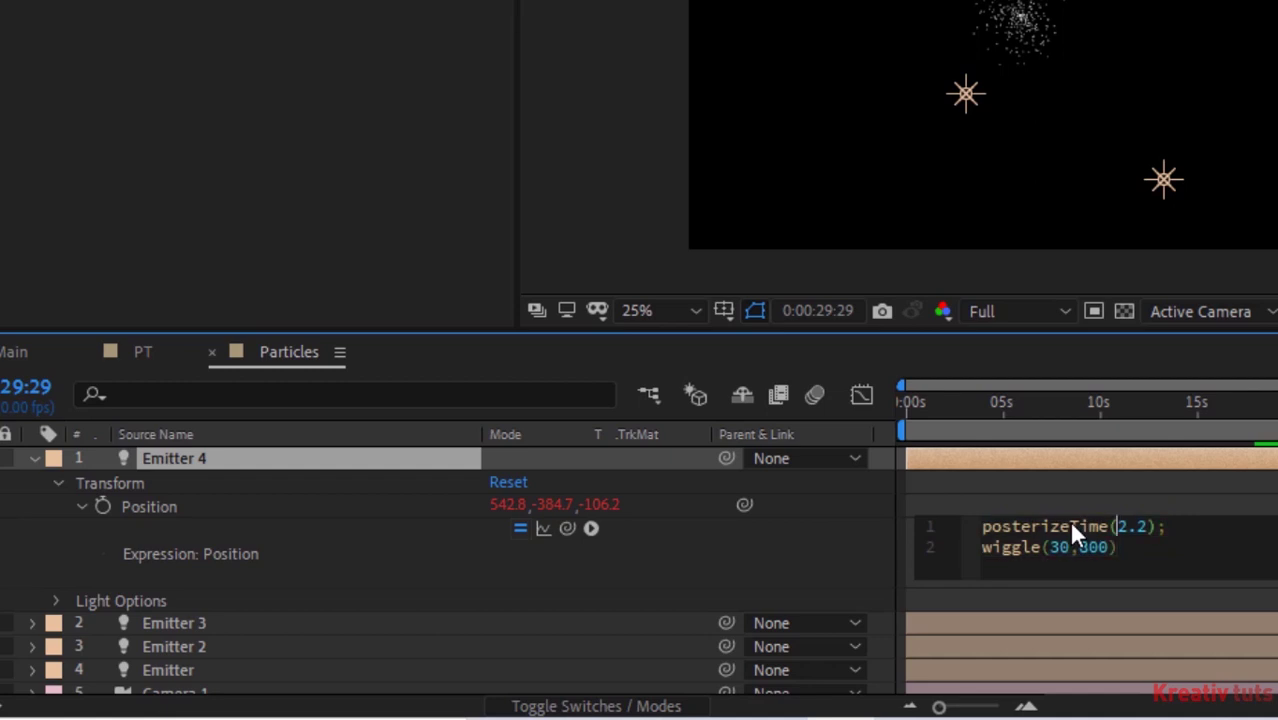
pyautogui.press('Right')
pyautogui.press('Right')
pyautogui.press('Right')
pyautogui.press('BackSpace')
pyautogui.write('1')
pyautogui.click(851, 570)
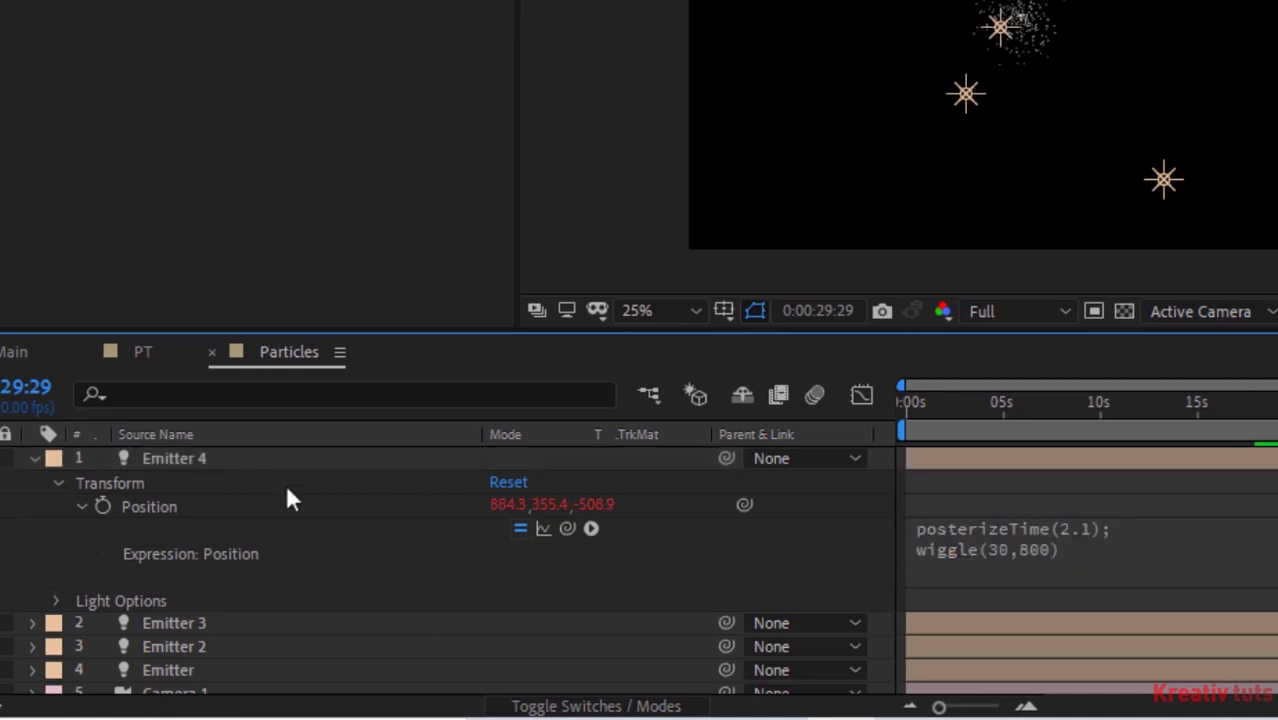
pyautogui.click(34, 458)
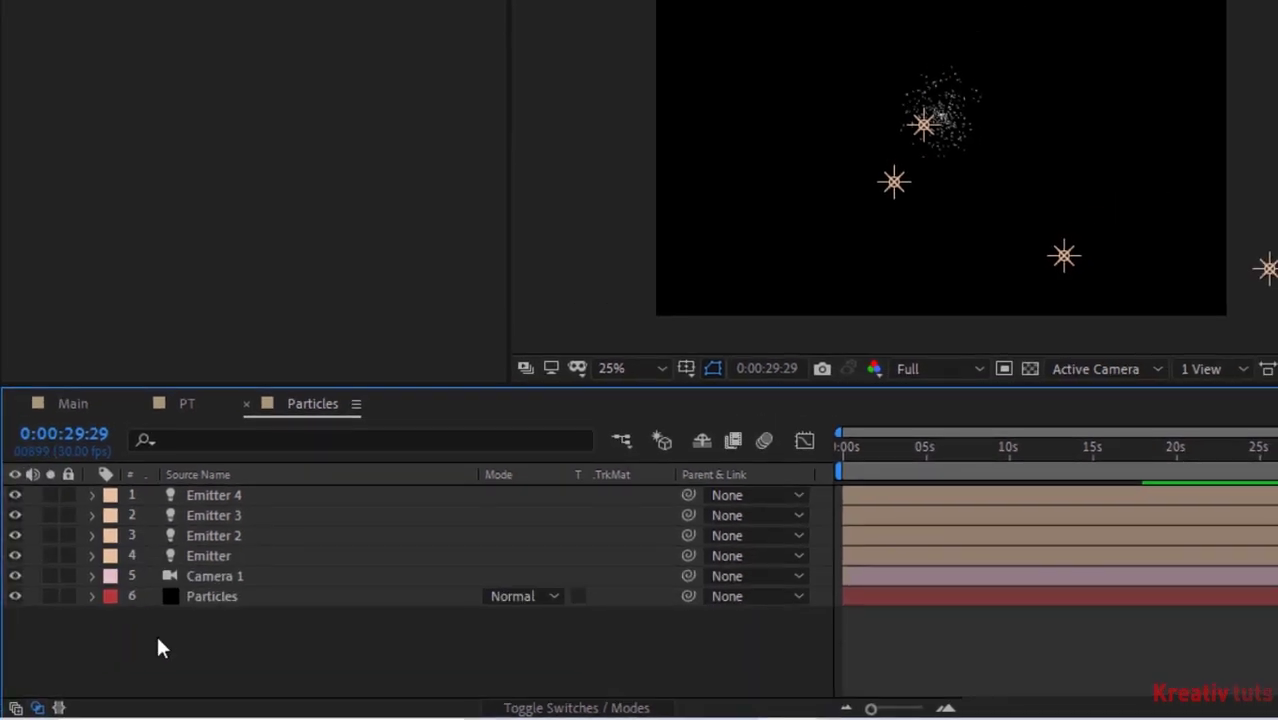
# - Start a new light layer in the Particles composition with its light type set to Ambient
pyautogui.rightClick(158, 640)
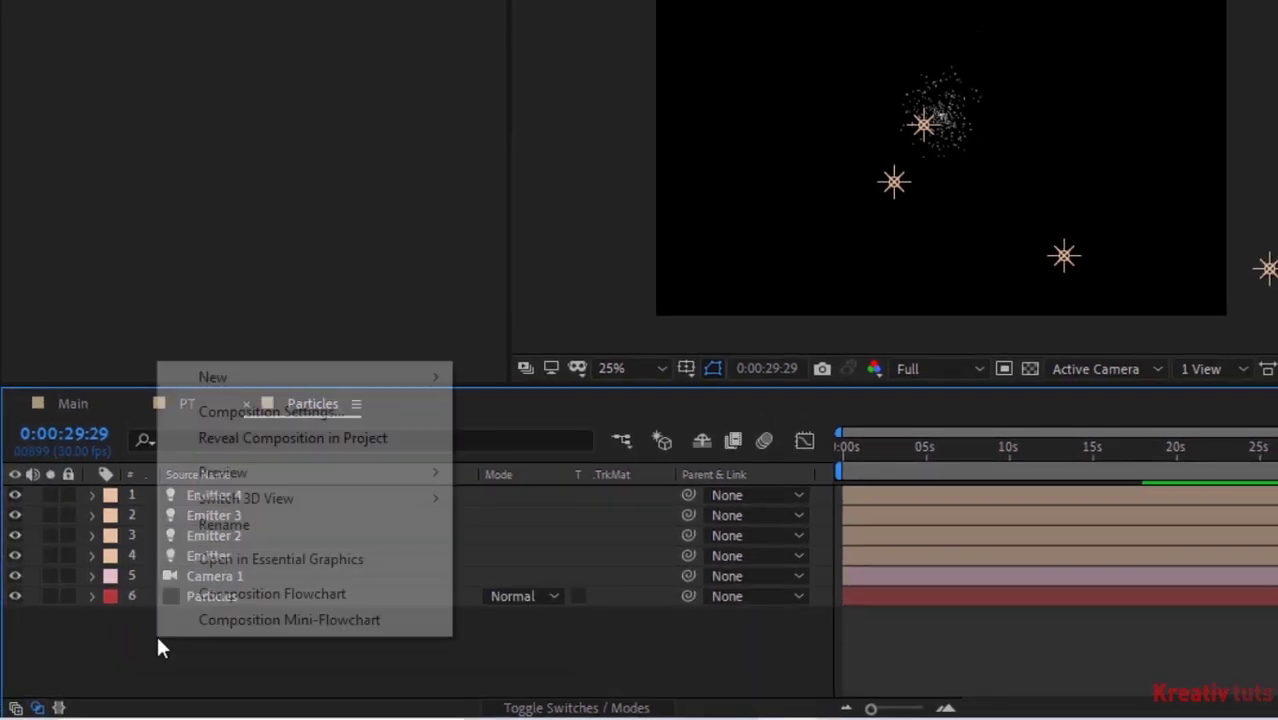
pyautogui.moveTo(319, 378)
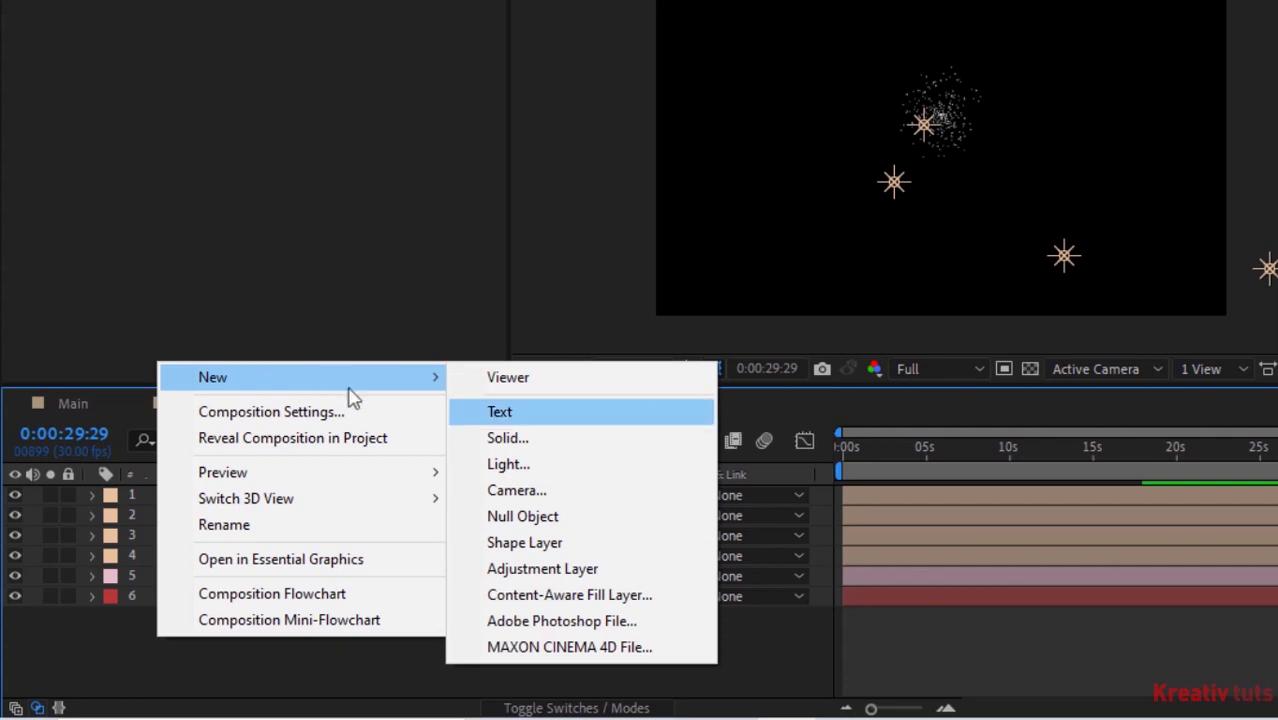
pyautogui.click(508, 464)
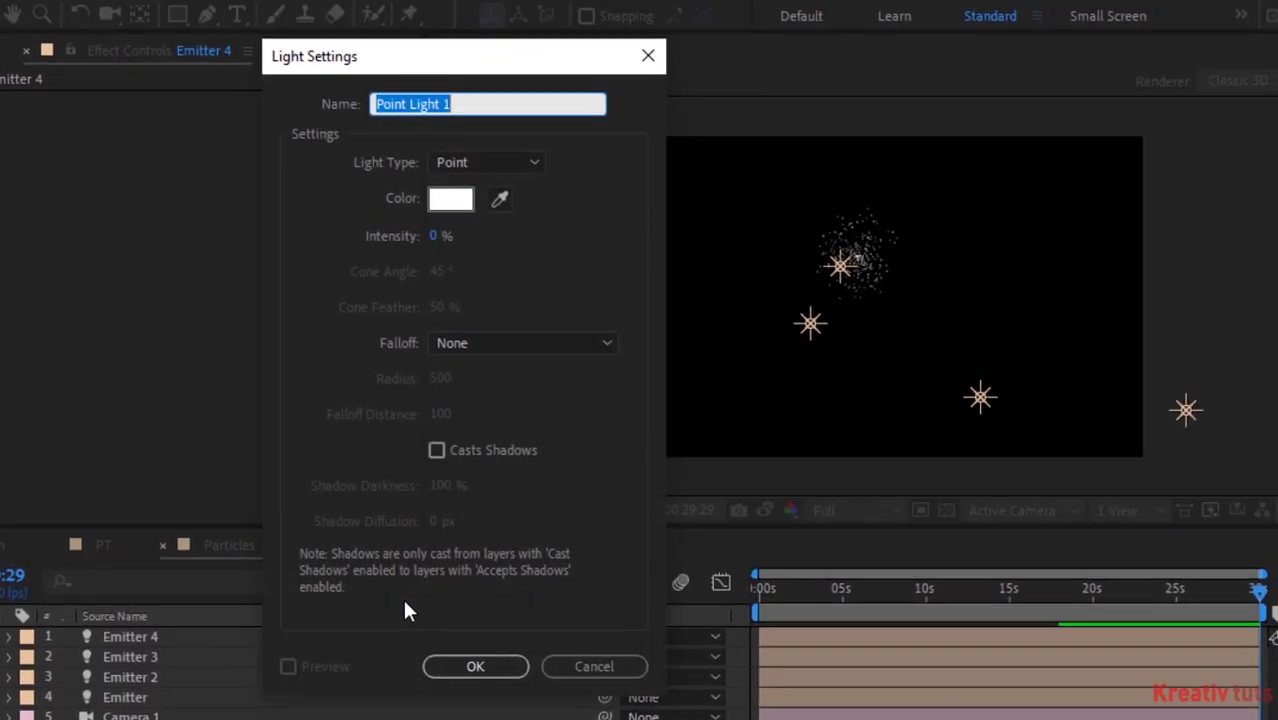
pyautogui.click(486, 162)
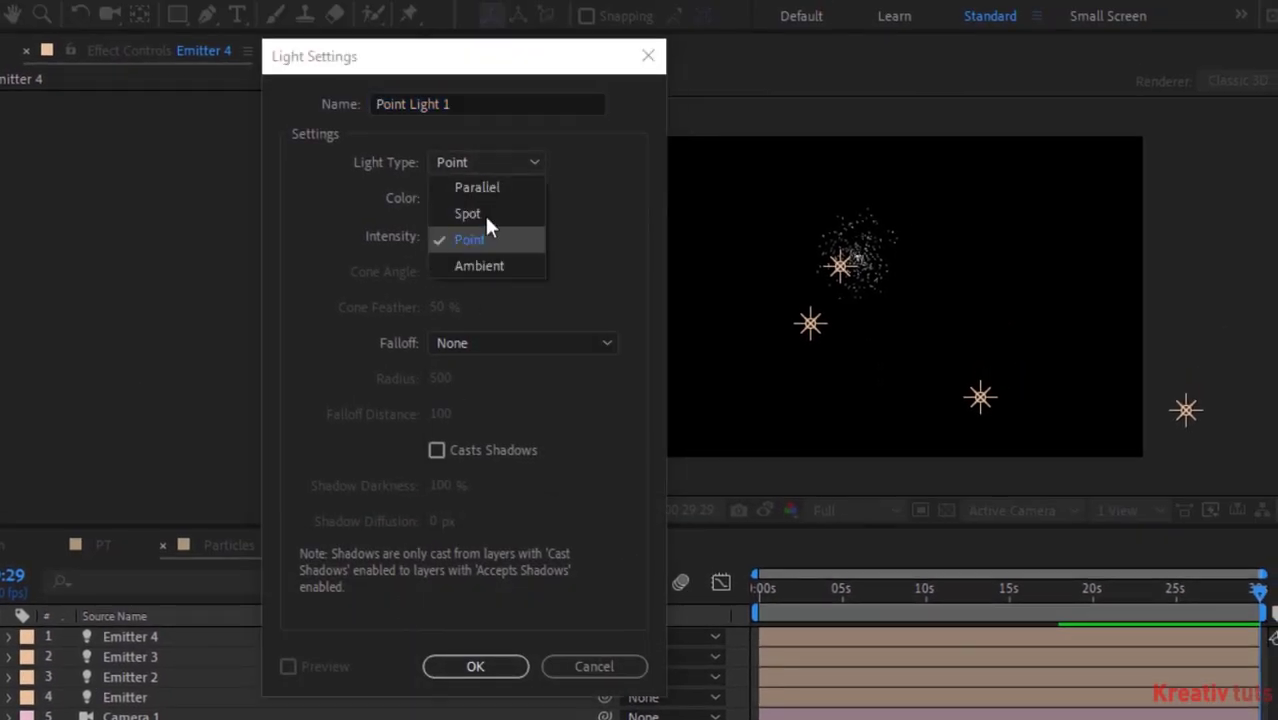
pyautogui.click(484, 263)
# - Shorten the name of the new ambient light to Light
pyautogui.click(510, 103)
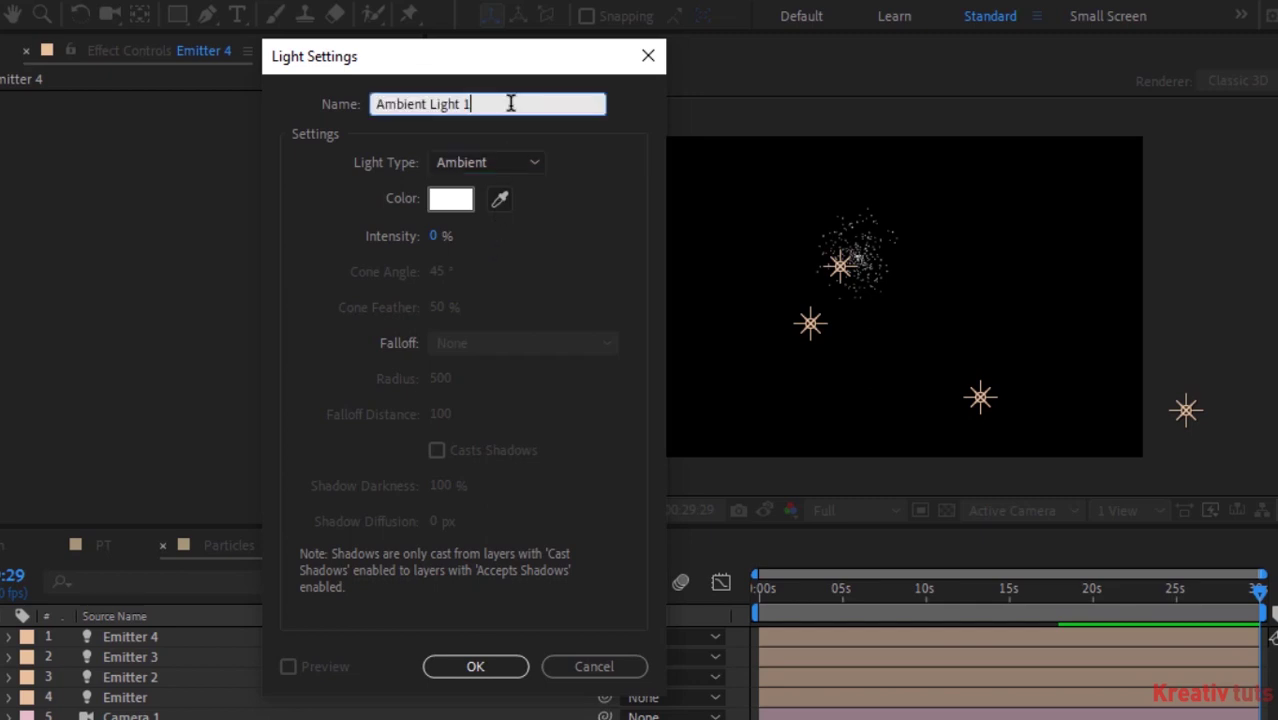
pyautogui.press('BackSpace')
pyautogui.press('BackSpace')
pyautogui.press('Left')
pyautogui.press('Left')
pyautogui.press('Left')
pyautogui.press('Left')
pyautogui.press('Left')
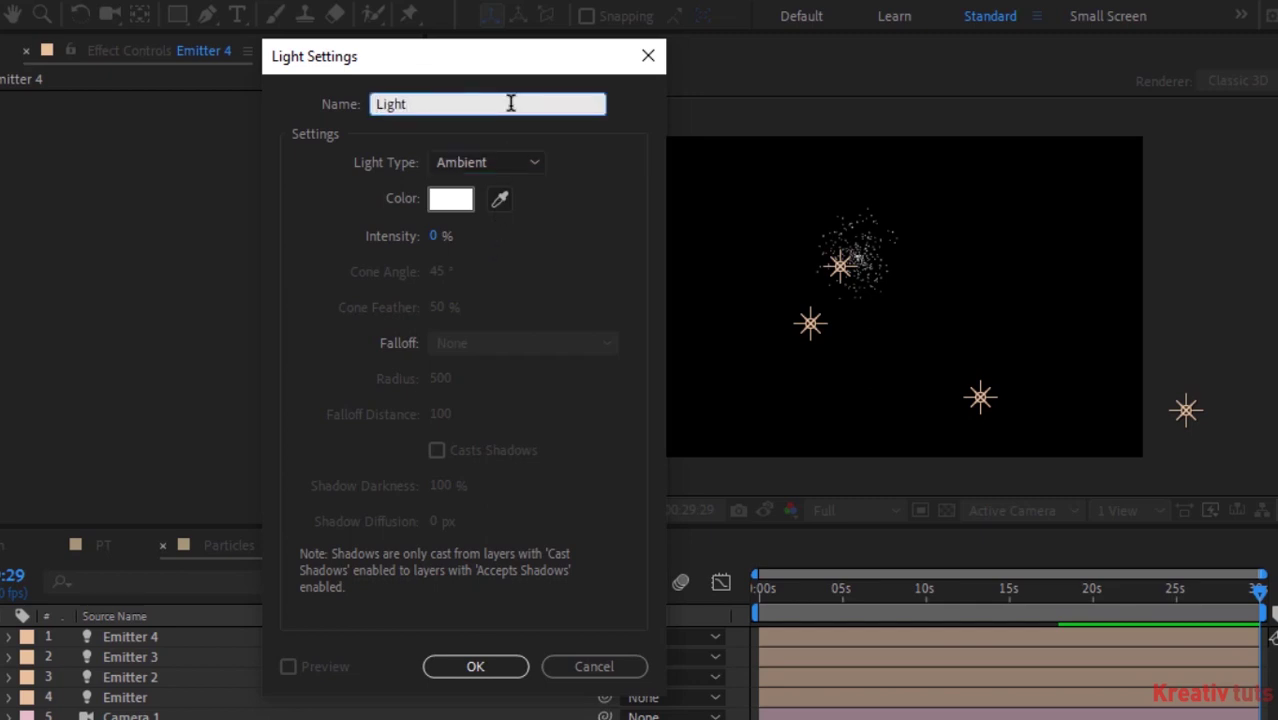
# - Set the ambient light's intensity to 600% and create it
pyautogui.click(436, 236)
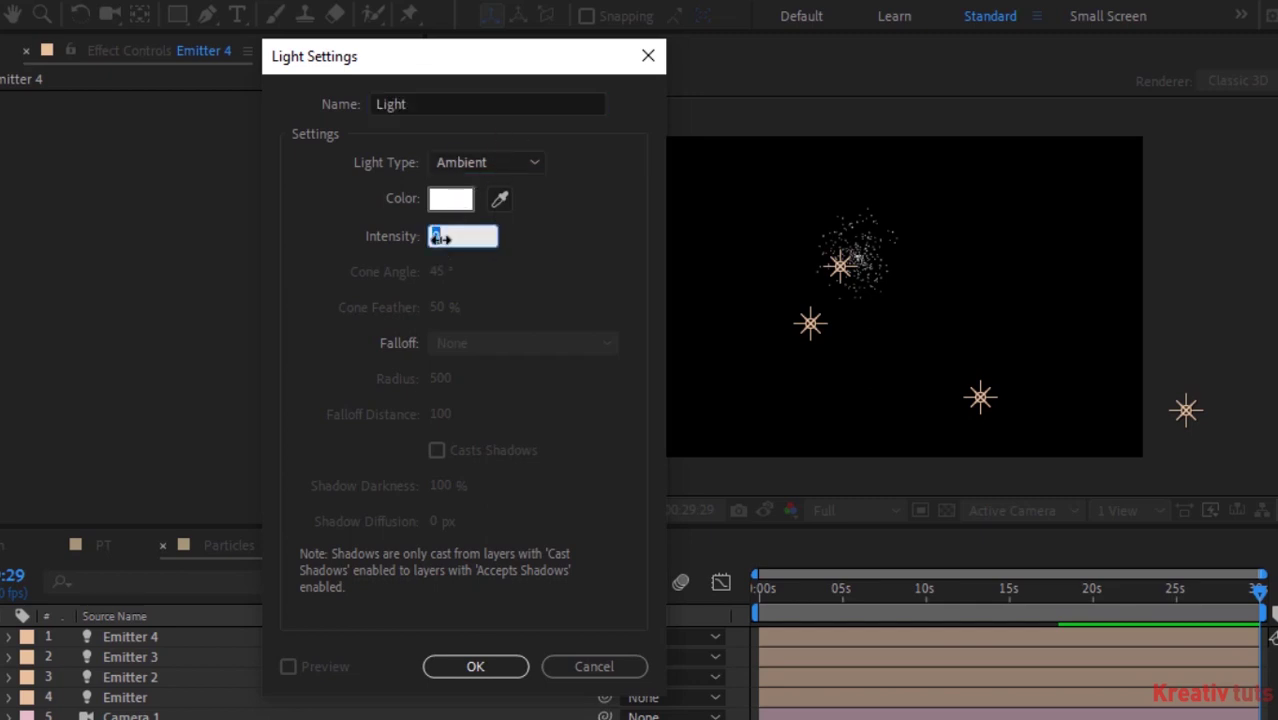
pyautogui.write('600')
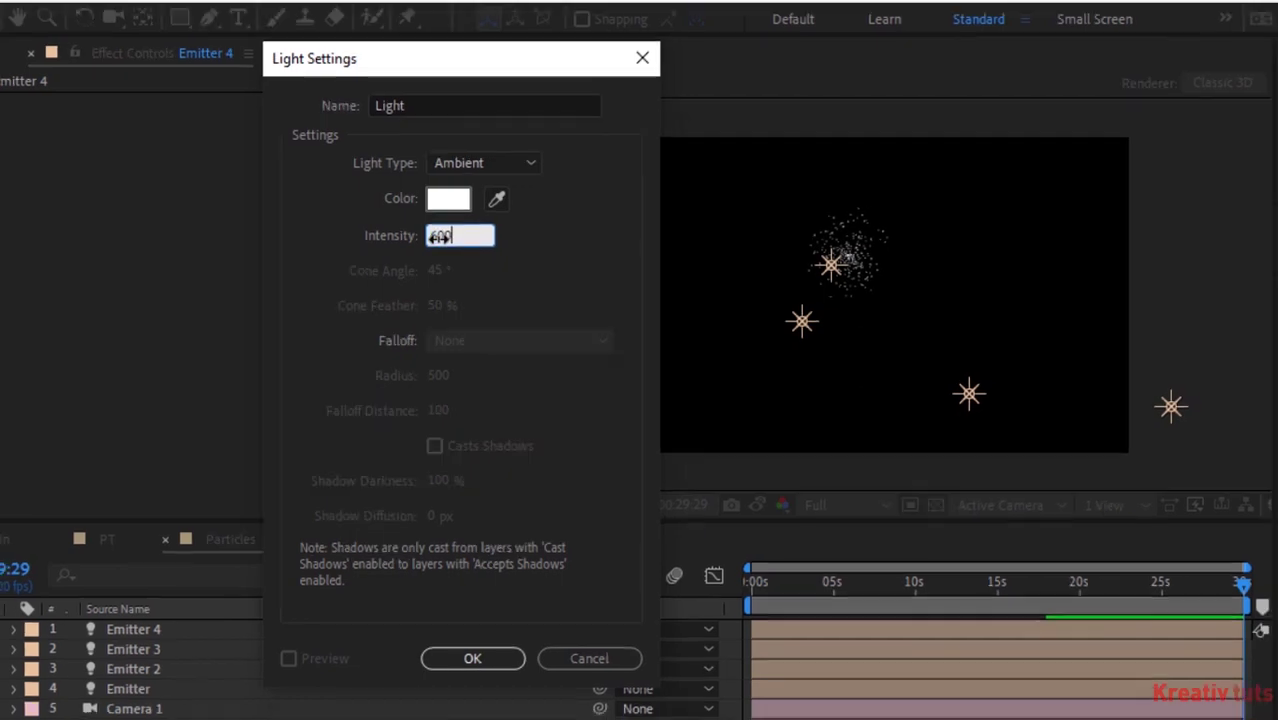
pyautogui.press('Return')
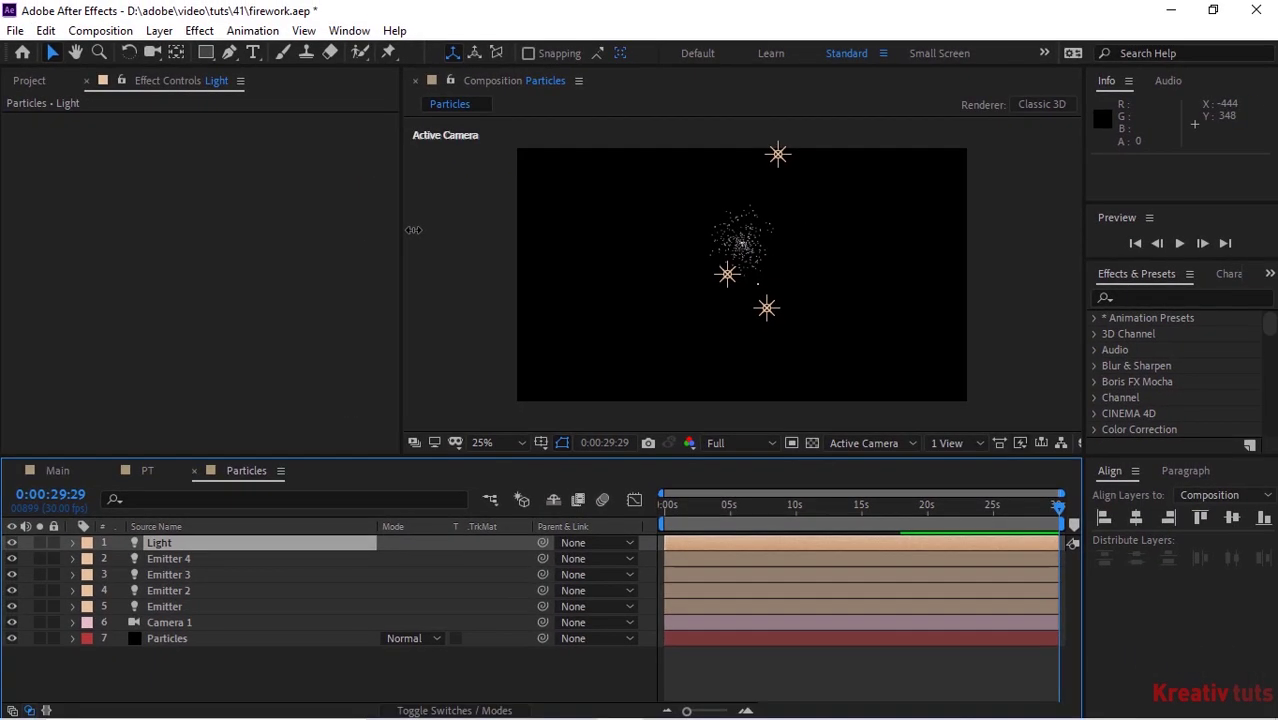
# - Add System 2 through System 5 to the Particular effect on the Particles layer, apply them and select Master System
pyautogui.click(176, 648)
pyautogui.click(176, 645)
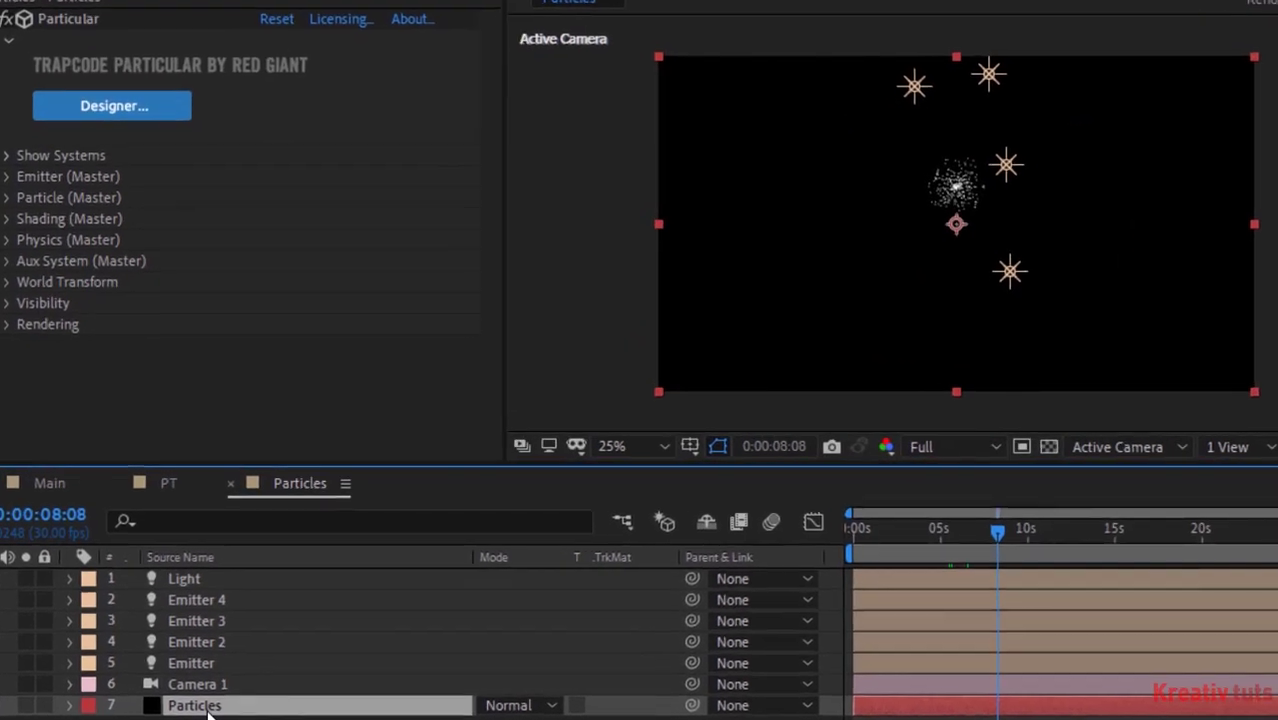
pyautogui.click(5, 160)
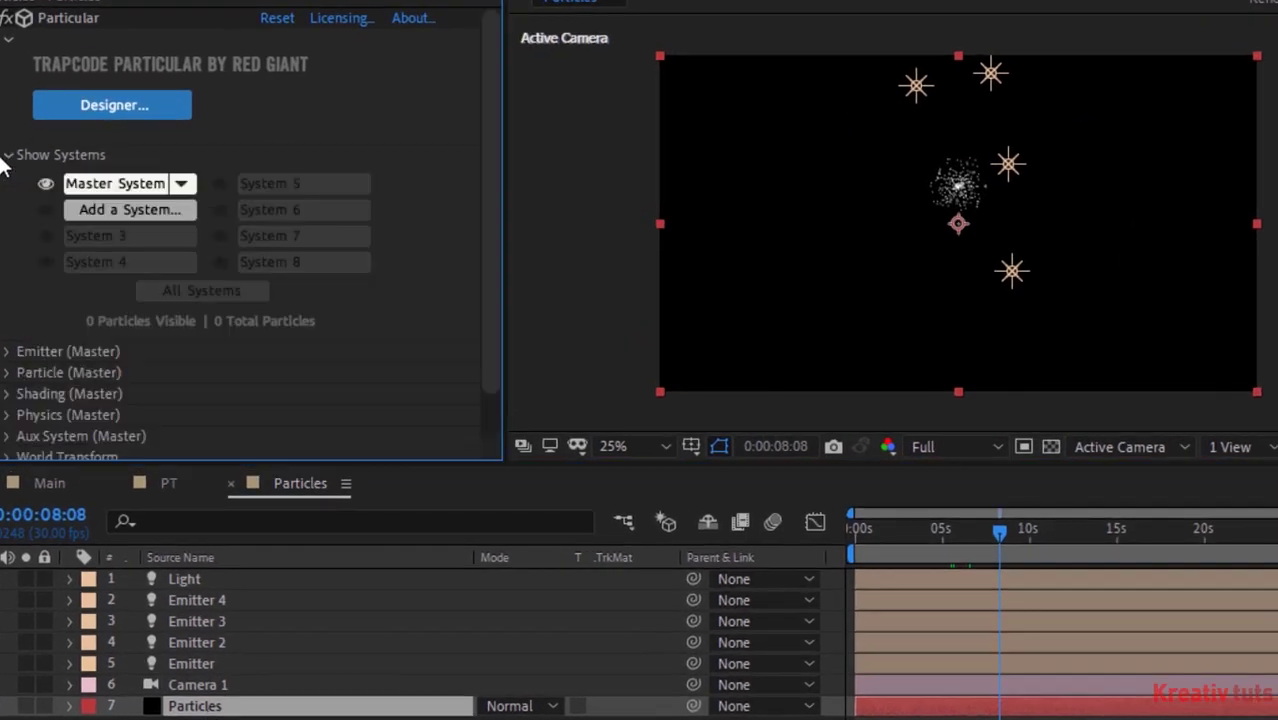
pyautogui.click(100, 213)
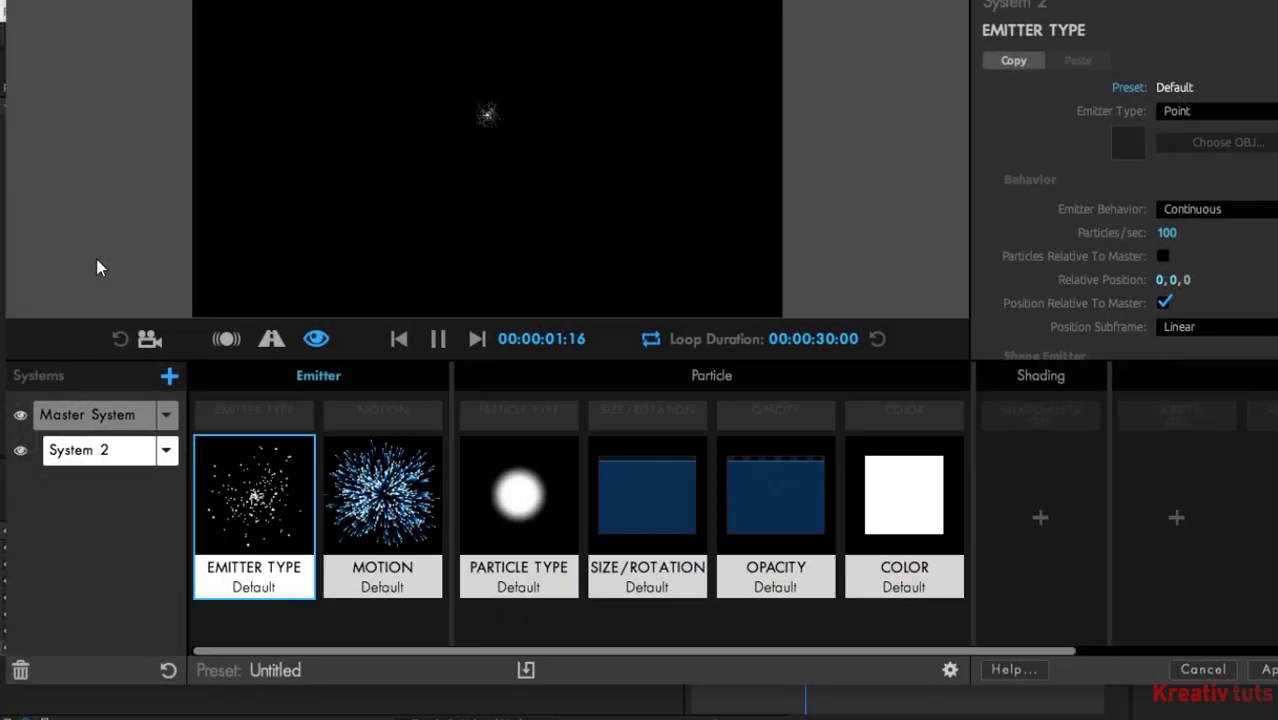
pyautogui.click(165, 380)
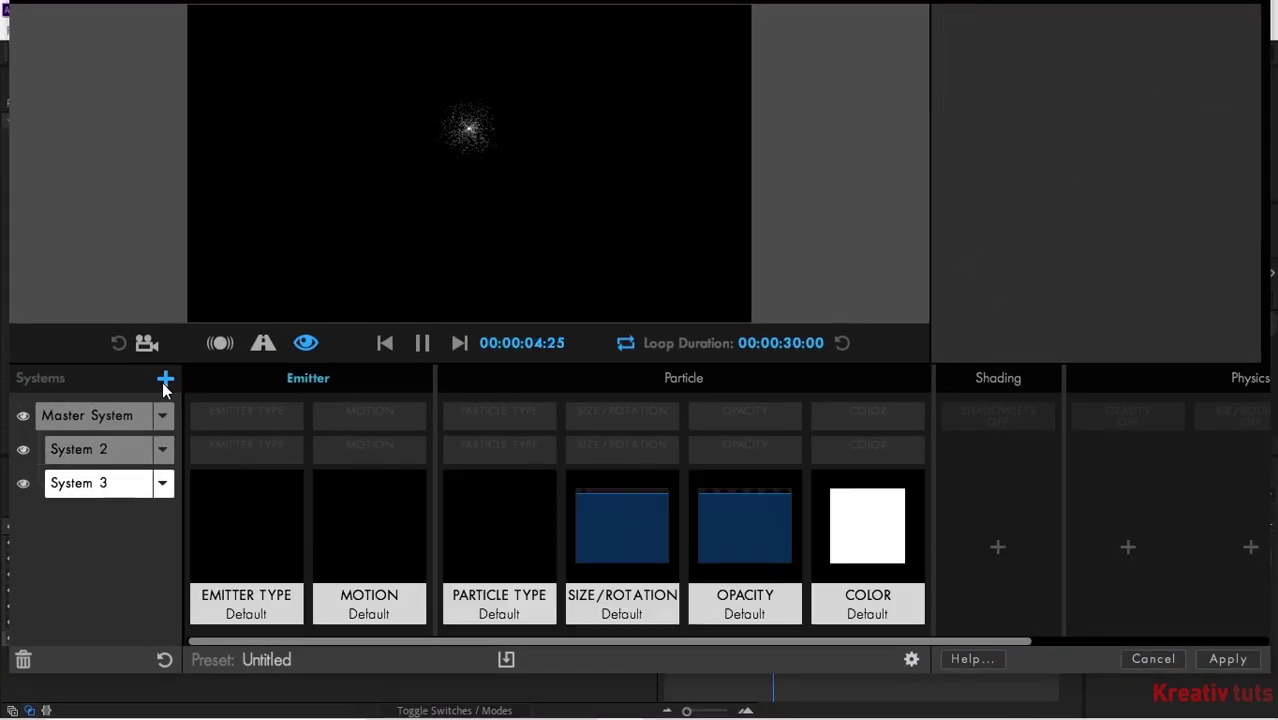
pyautogui.click(165, 380)
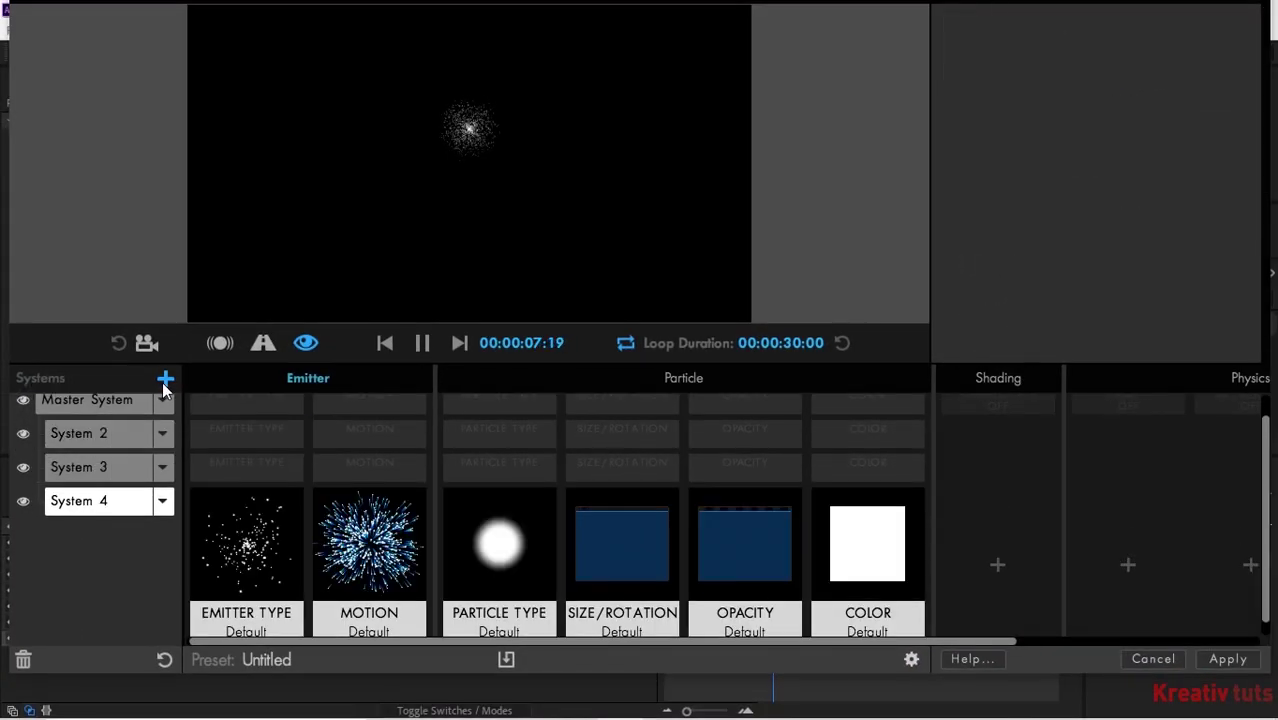
pyautogui.click(165, 380)
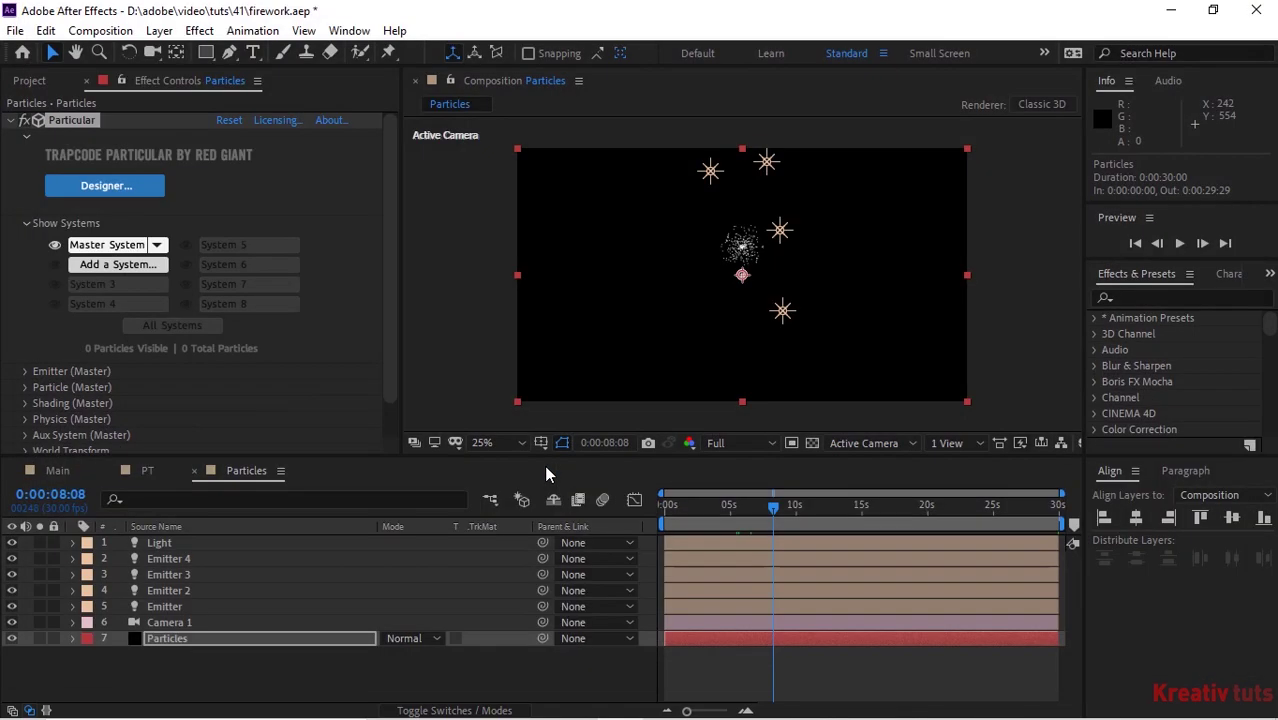
pyautogui.click(122, 248)
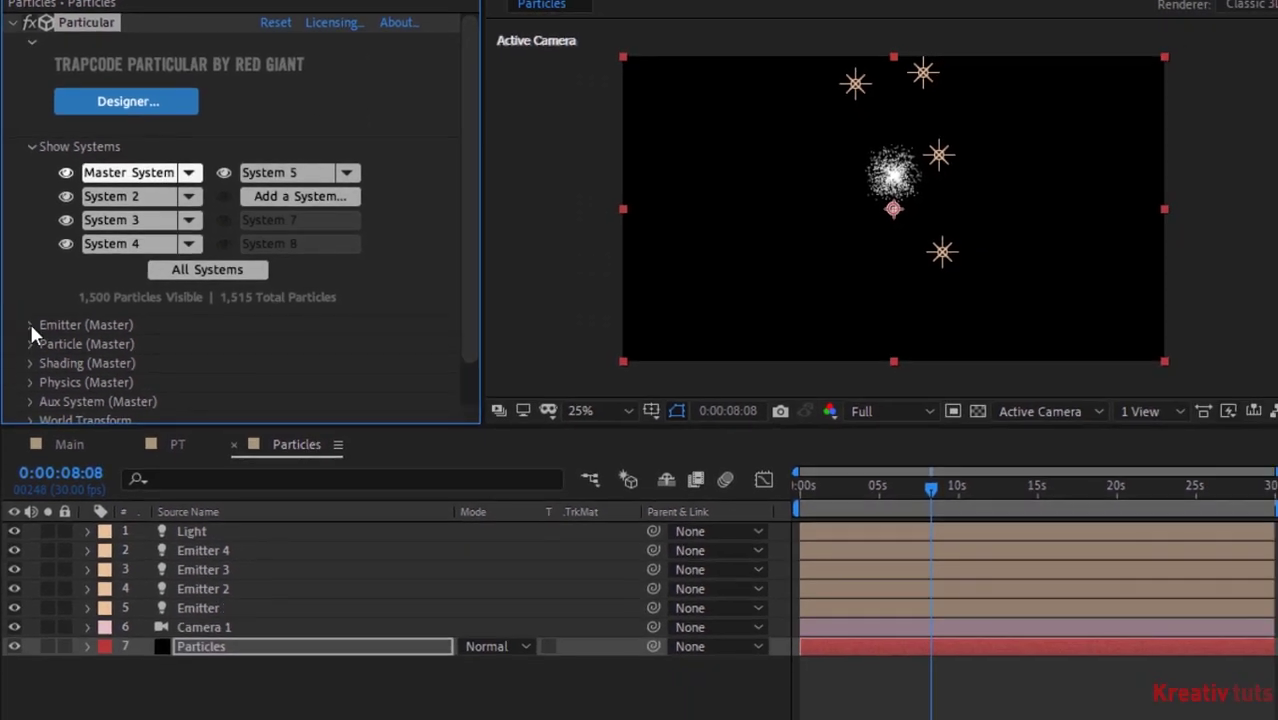
# - Add the expression math.tan(time*2)*300-100 to Particles/sec in Particular's Emitter (Master) settings
pyautogui.click(30, 325)
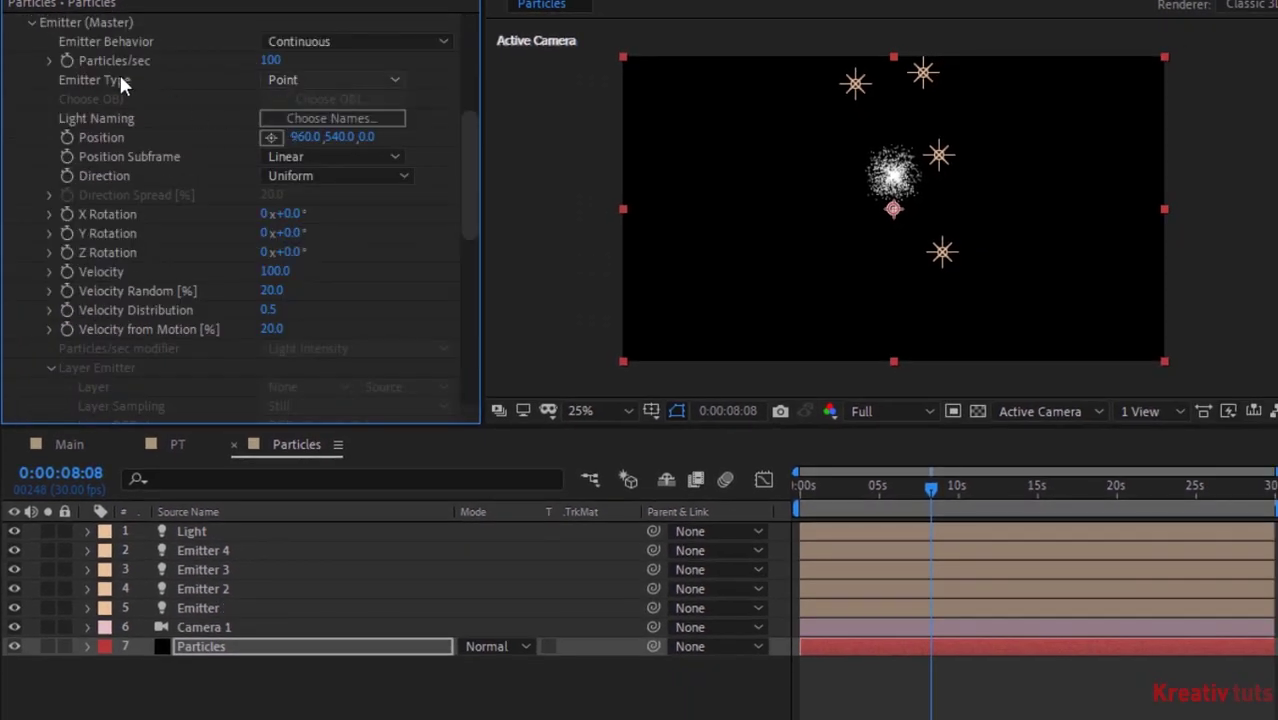
pyautogui.keyDown('alt'); pyautogui.click(70, 61); pyautogui.keyUp('alt')
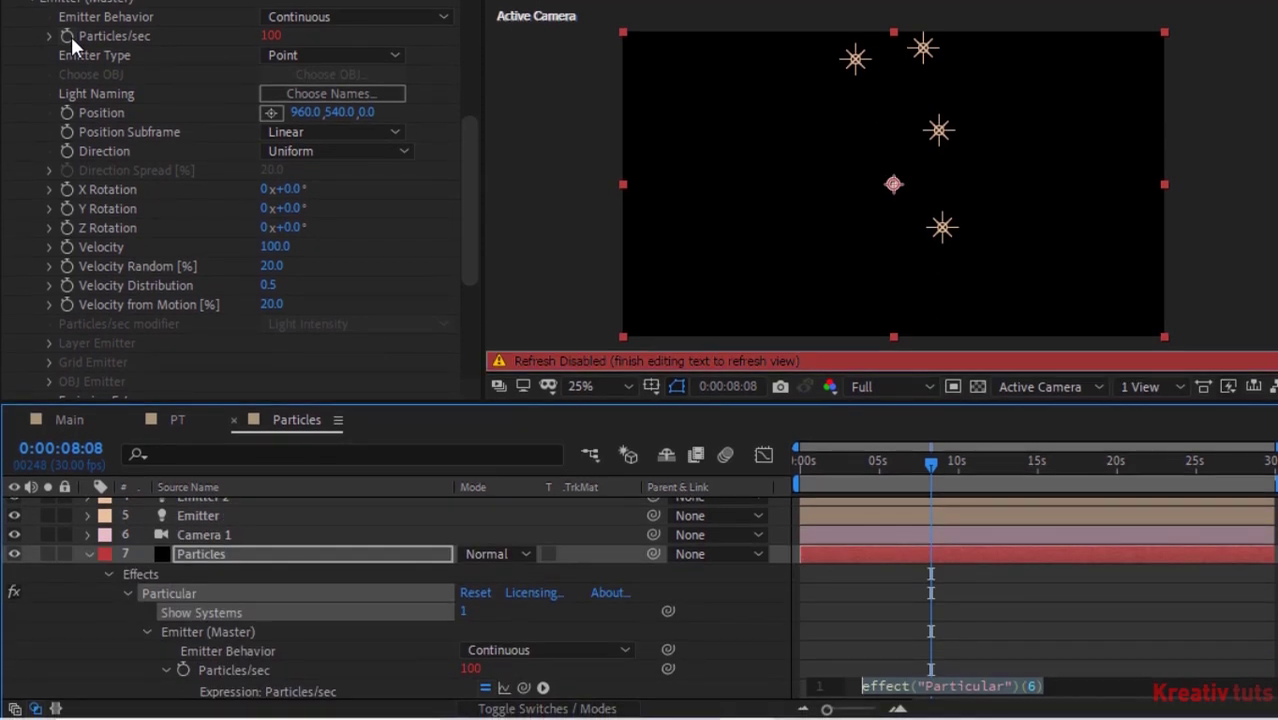
pyautogui.write('math.tan')
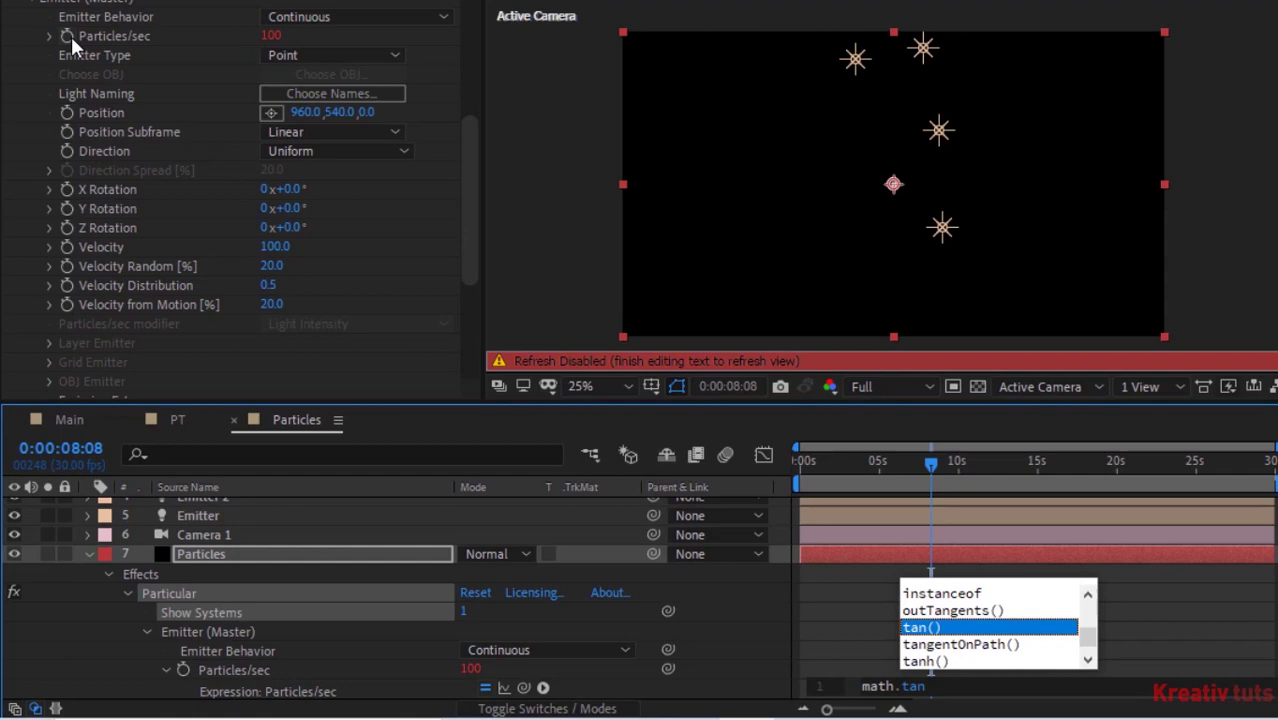
pyautogui.press('Return')
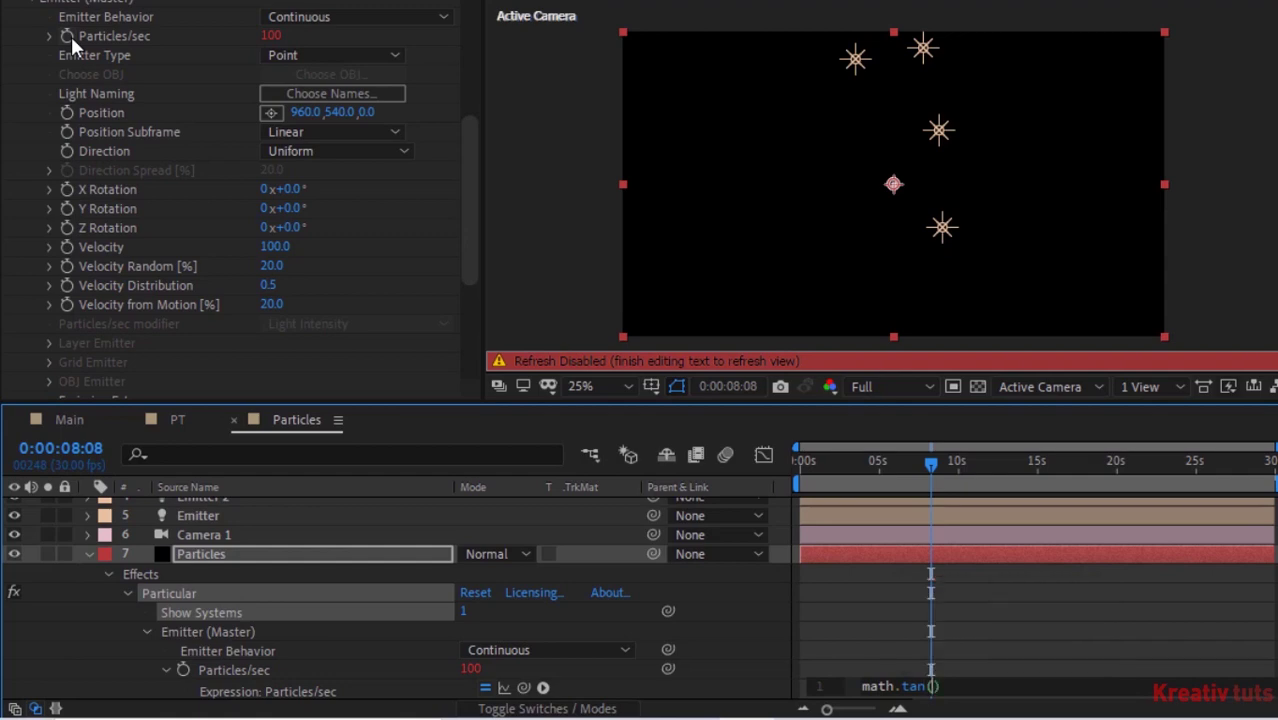
pyautogui.write('time')
pyautogui.write('+')
pyautogui.write('2)*')
pyautogui.write('300-100')
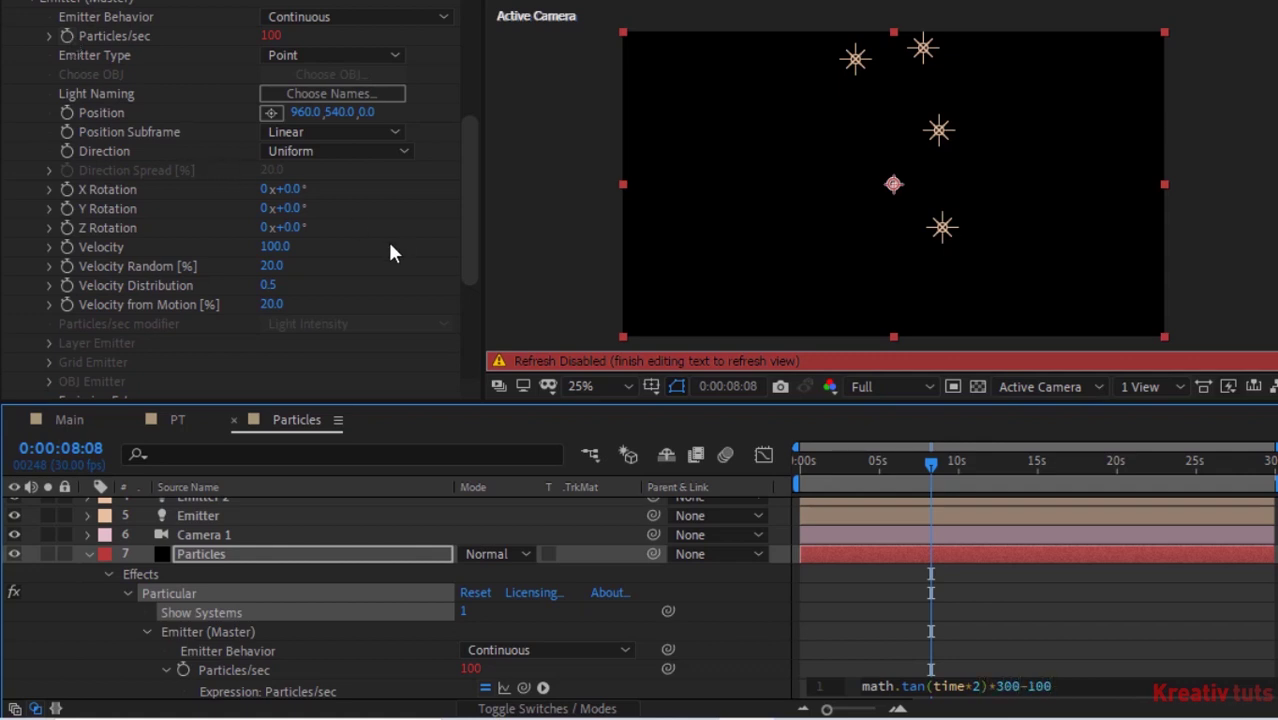
pyautogui.click(727, 633)
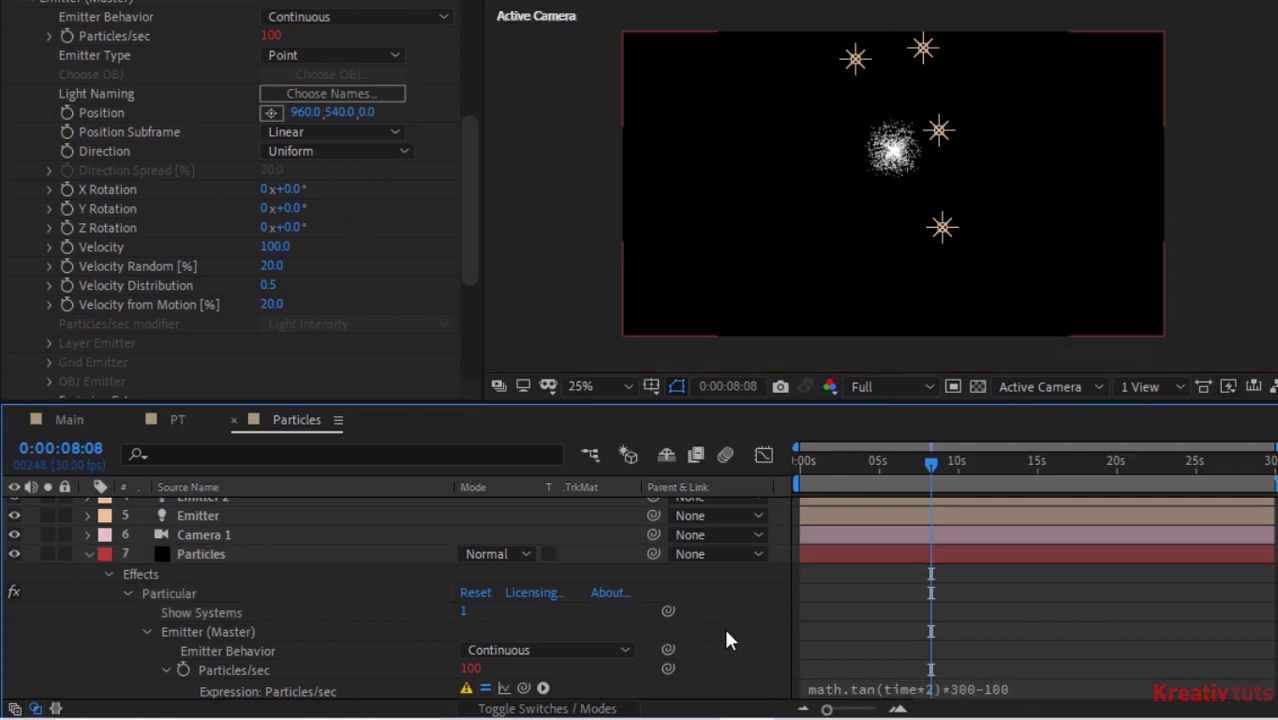
# - Collapse the Particles layer's properties and set the Emitter (Master) type to Light(s)
pyautogui.click(88, 554)
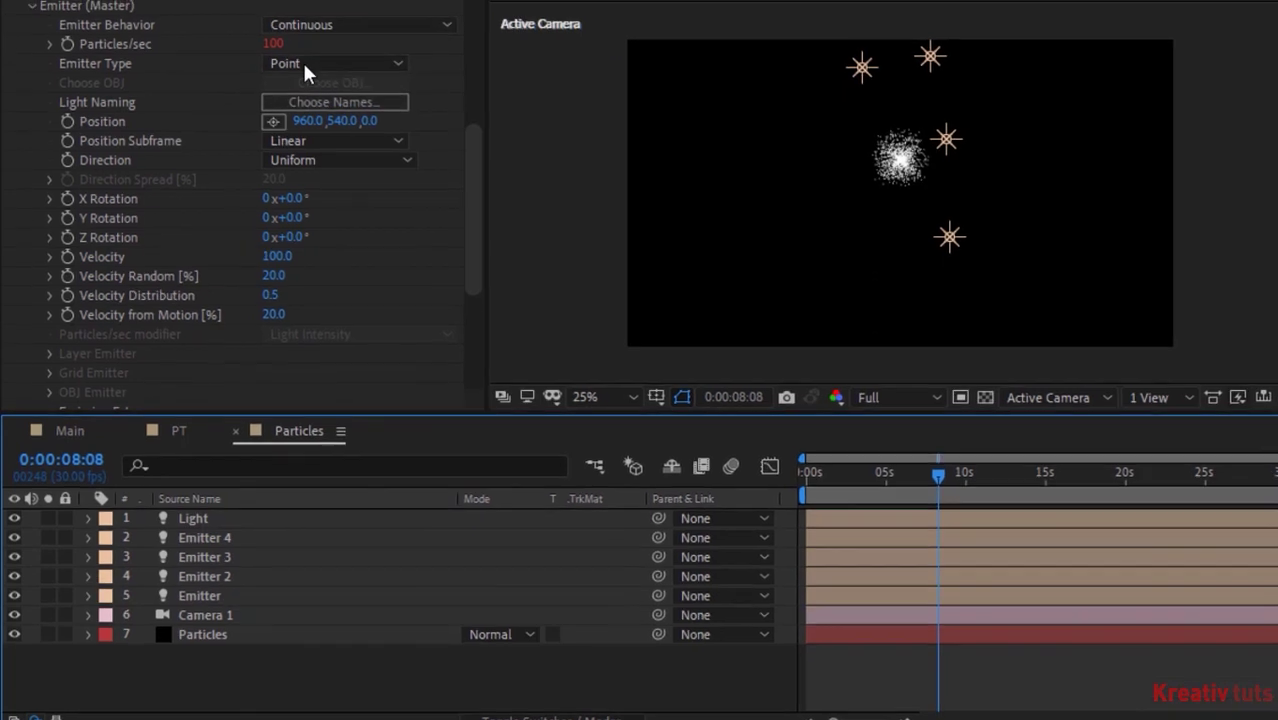
pyautogui.click(303, 56)
pyautogui.click(358, 266)
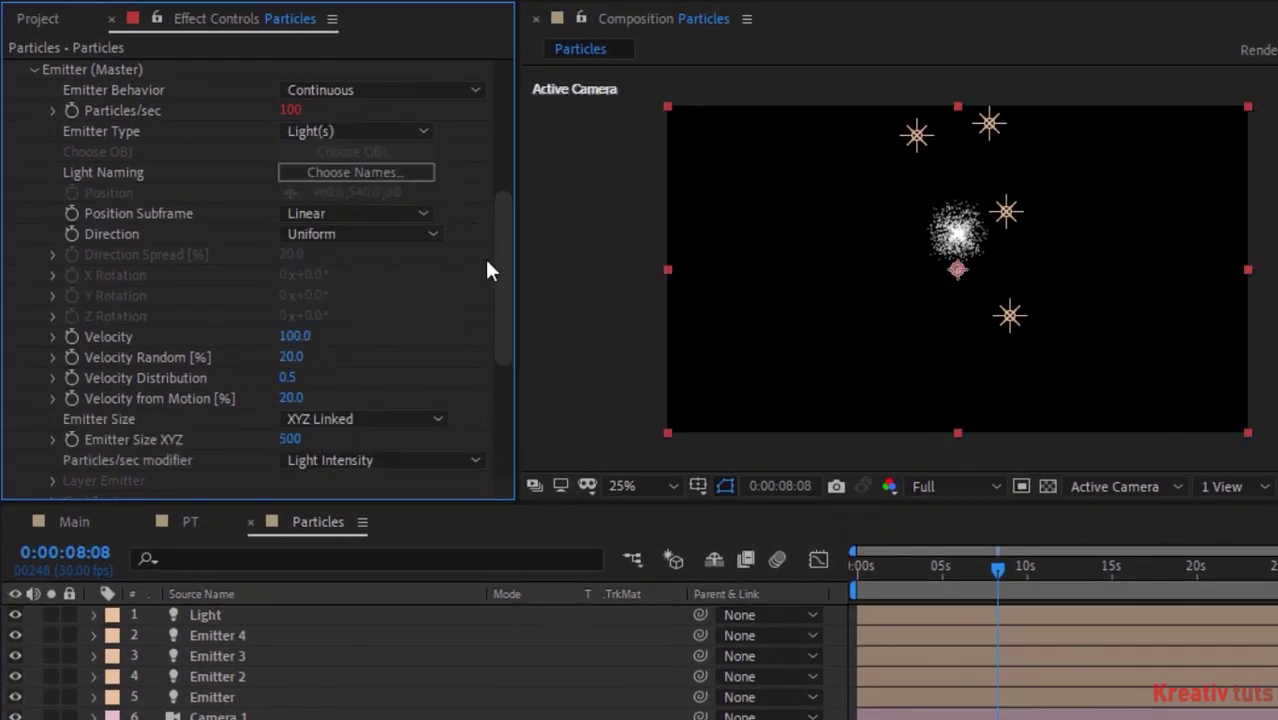
# - Set the master emitter's Velocity to 1000, Velocity Random to 15% and Velocity Distribution to 5
pyautogui.click(300, 337)
pyautogui.write('1000')
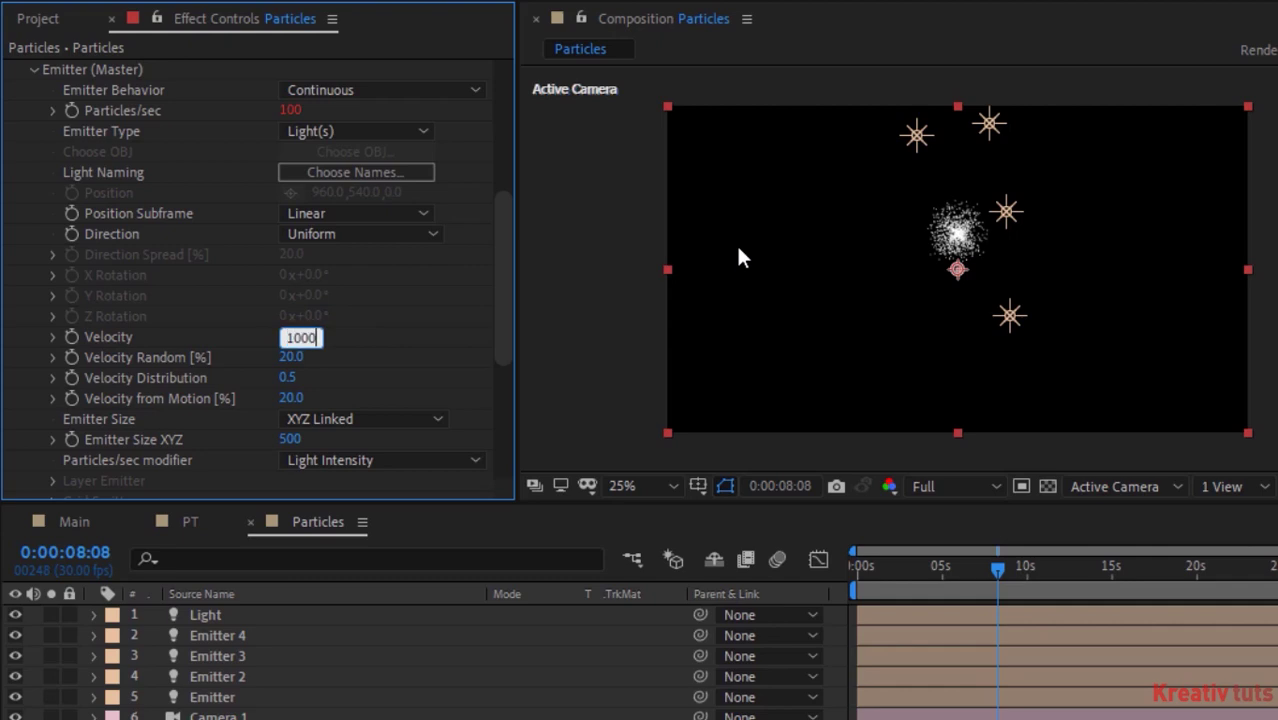
pyautogui.press('Tab')
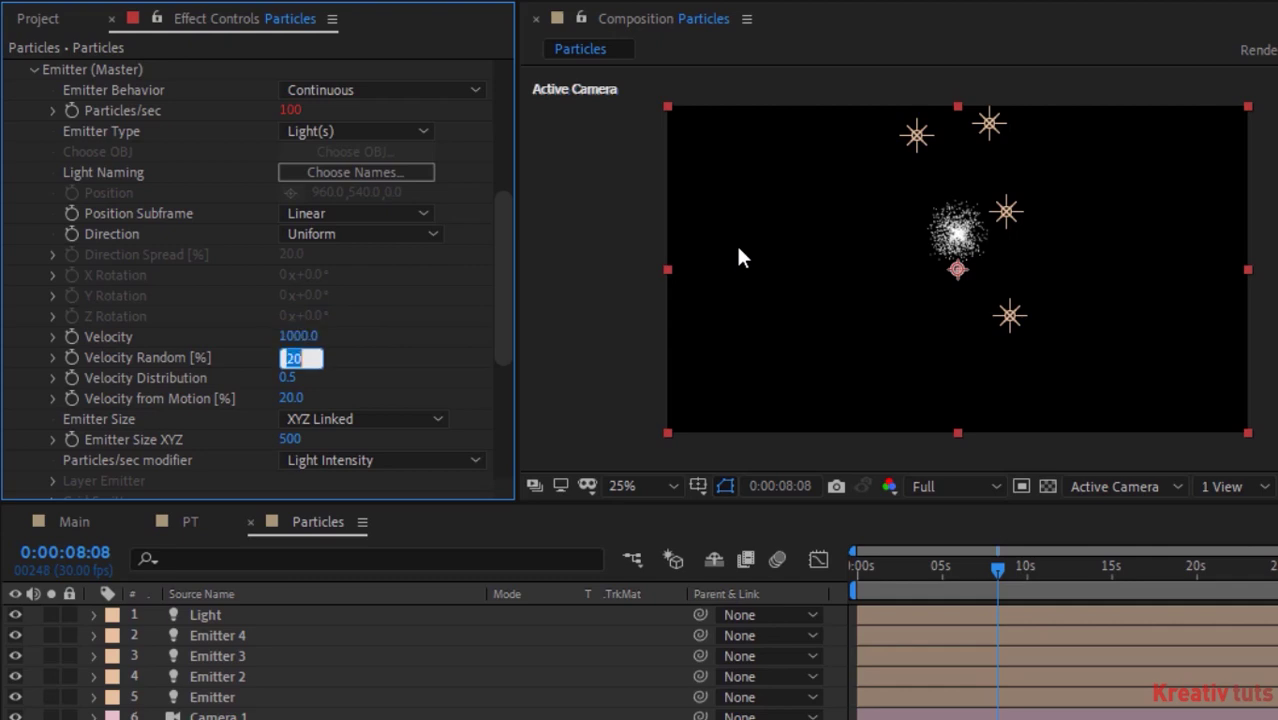
pyautogui.write('15')
pyautogui.press('Tab')
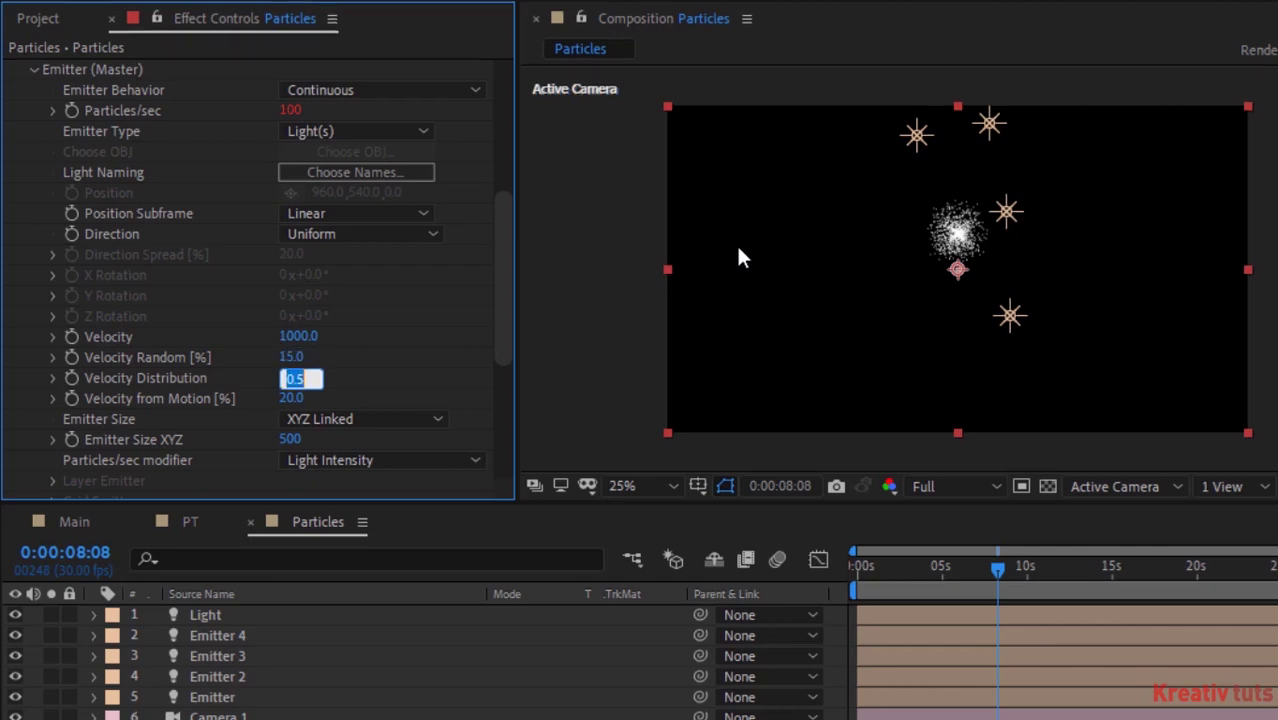
pyautogui.write('5')
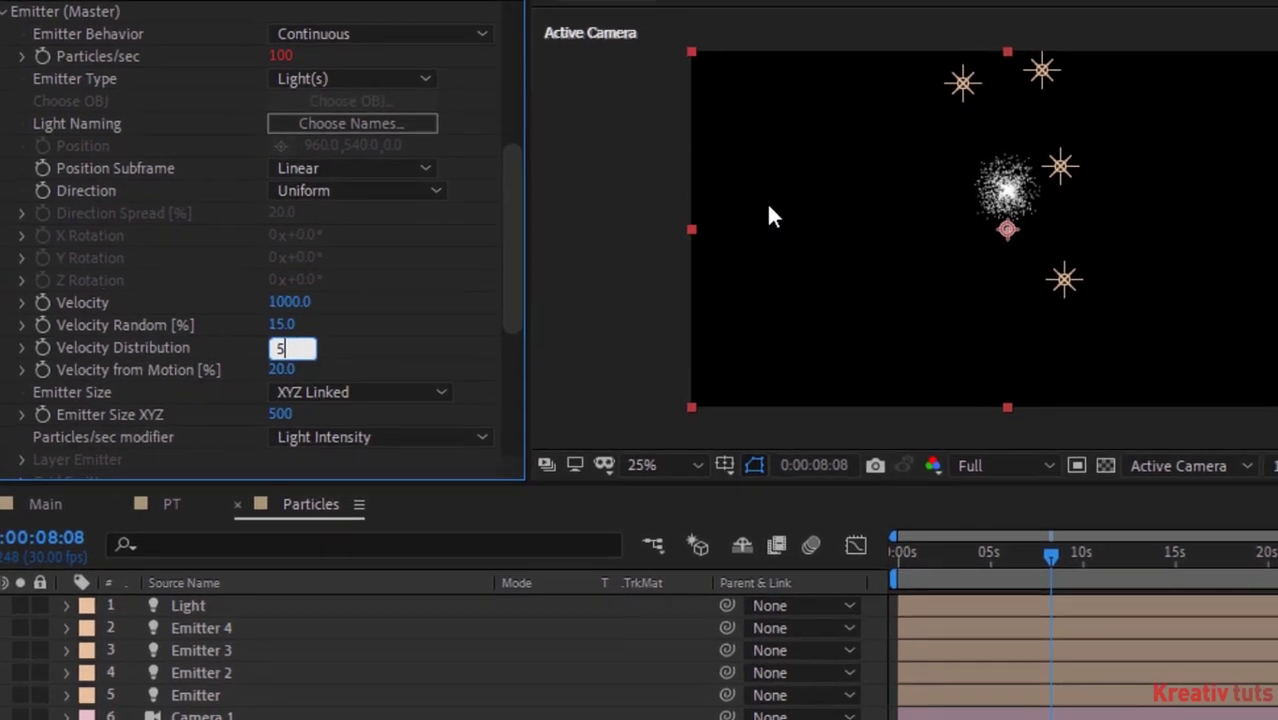
pyautogui.press('Tab')
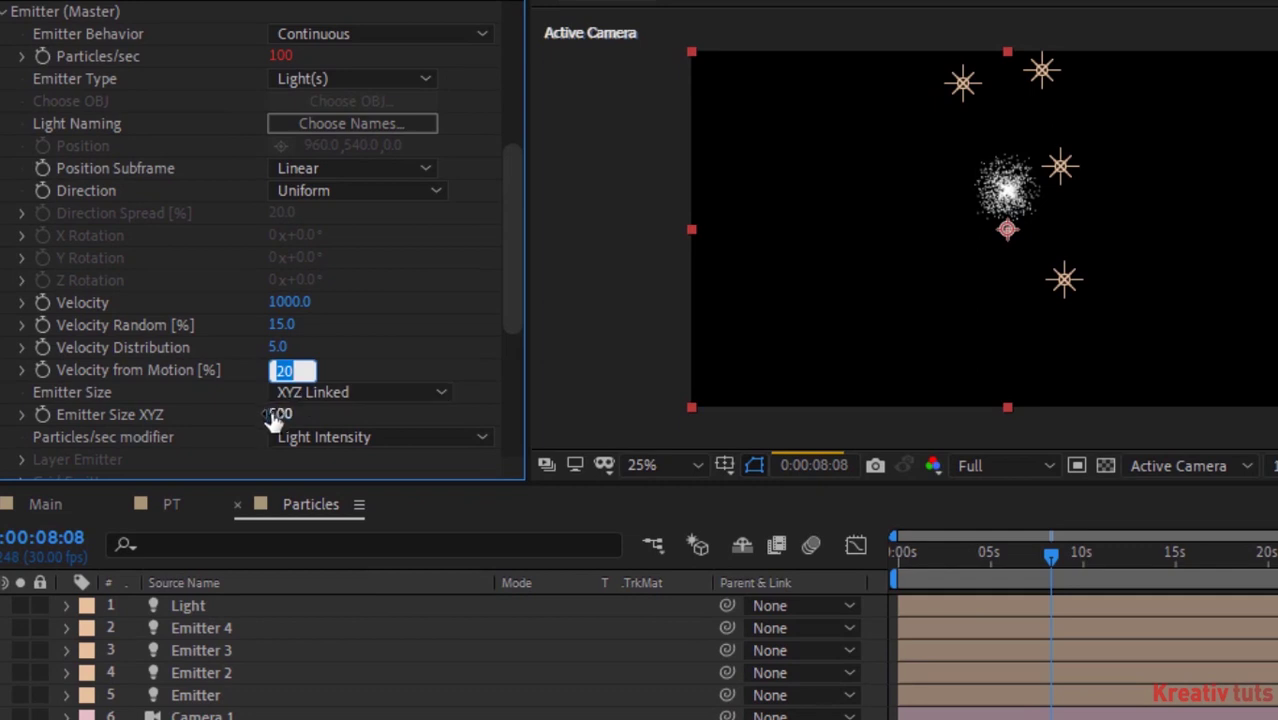
# - Set the master emitter's Emitter Size XYZ to 0 and its Particles/sec modifier to None
pyautogui.click(280, 415)
pyautogui.write('0')
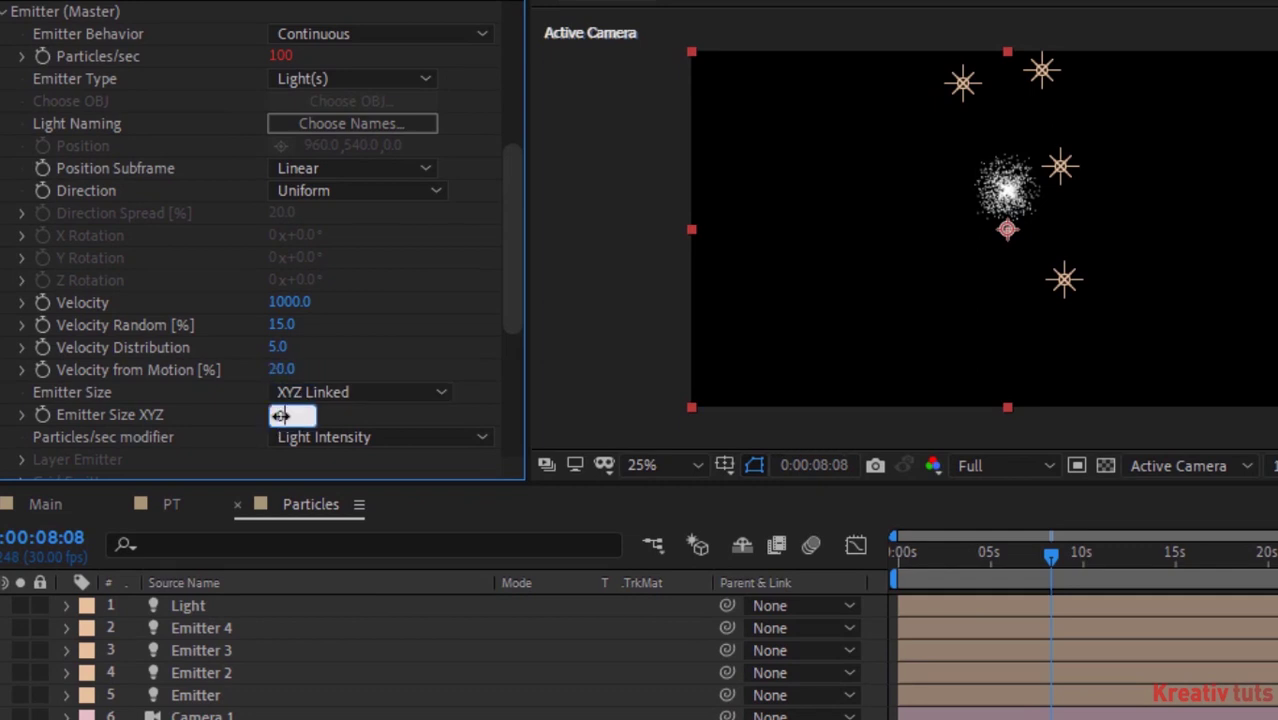
pyautogui.press('Return')
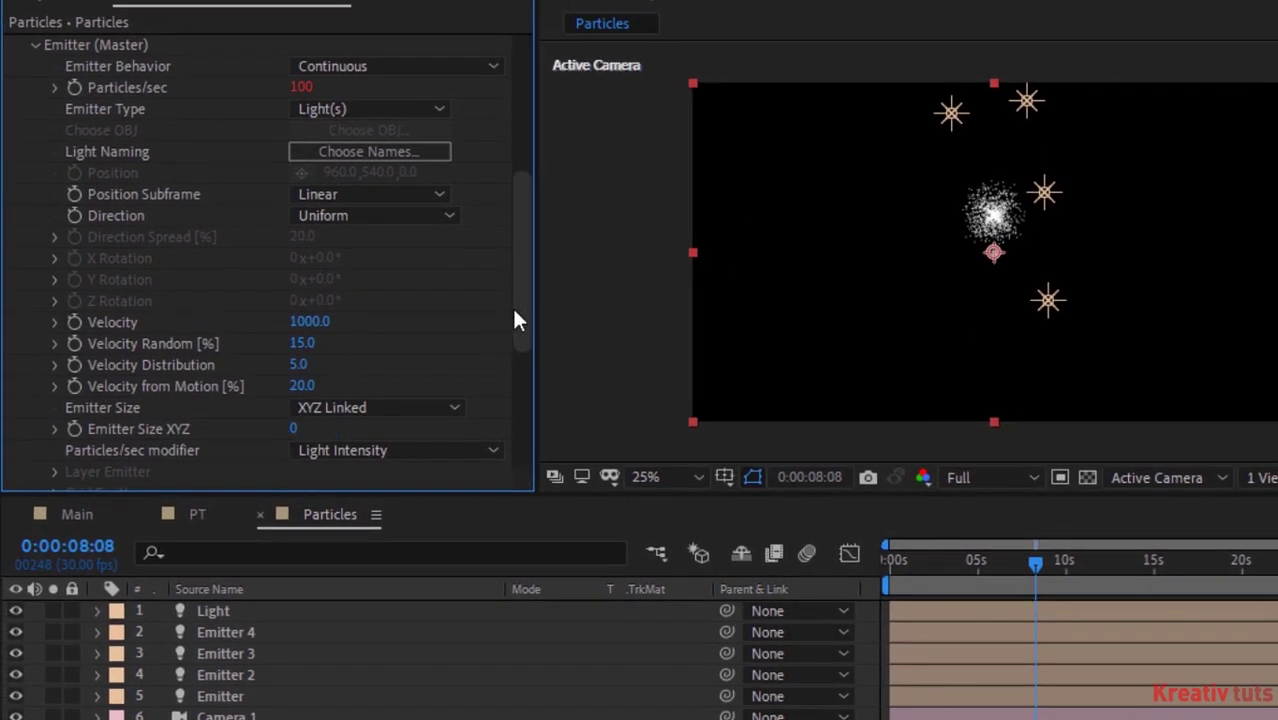
pyautogui.moveTo(525, 309); pyautogui.dragTo(528, 368)
pyautogui.click(412, 266)
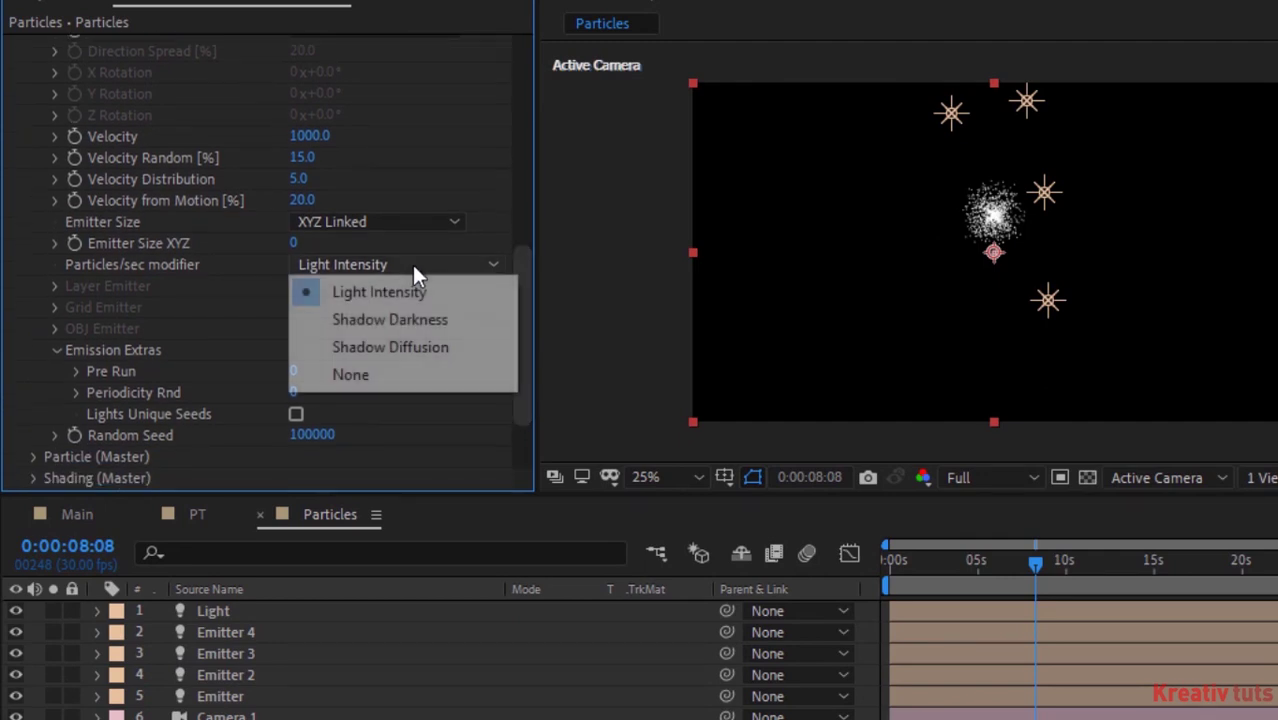
pyautogui.click(370, 376)
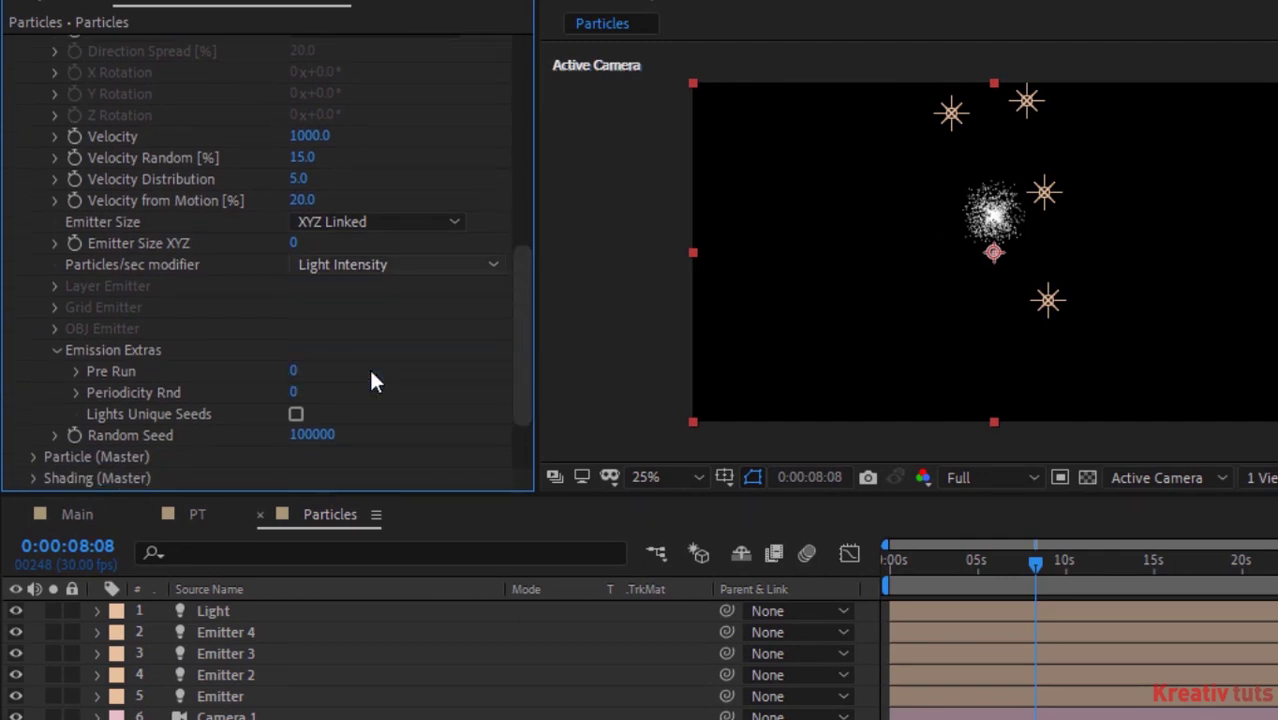
# - In the Particle (Master) settings, set Life to 2 seconds and Life Random to 100%
pyautogui.scroll(10, 518, 178)
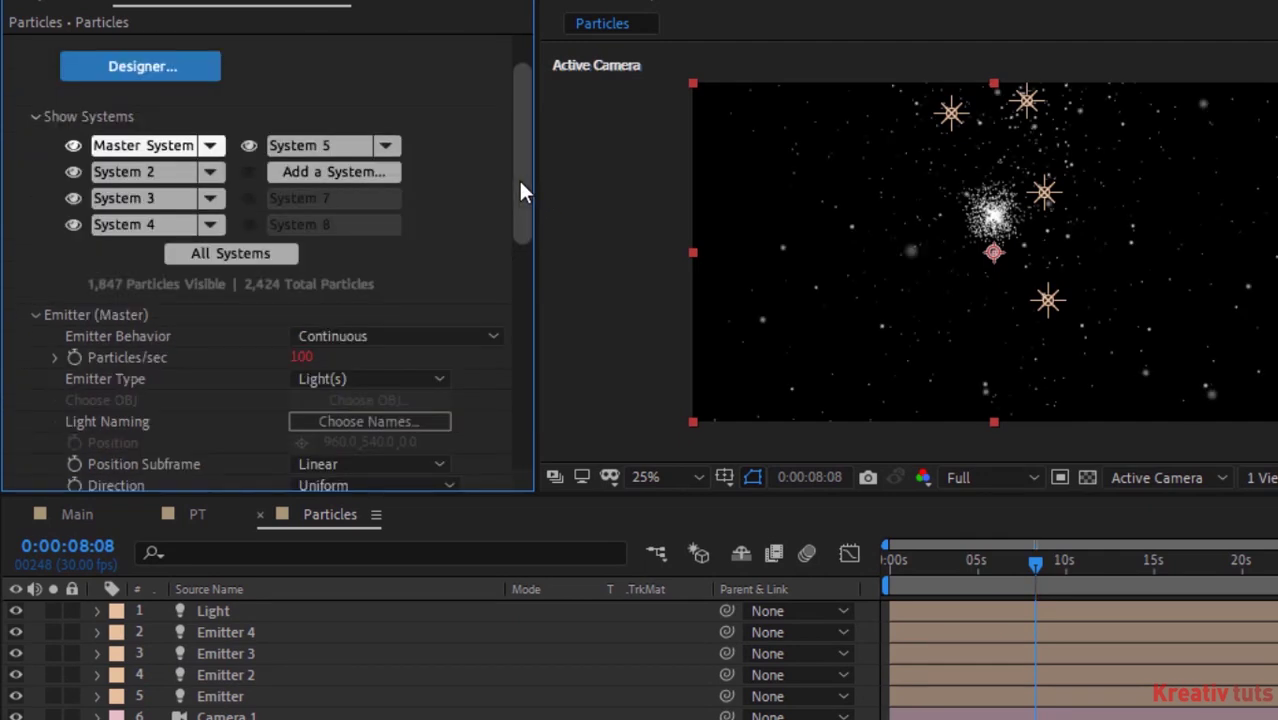
pyautogui.click(36, 316)
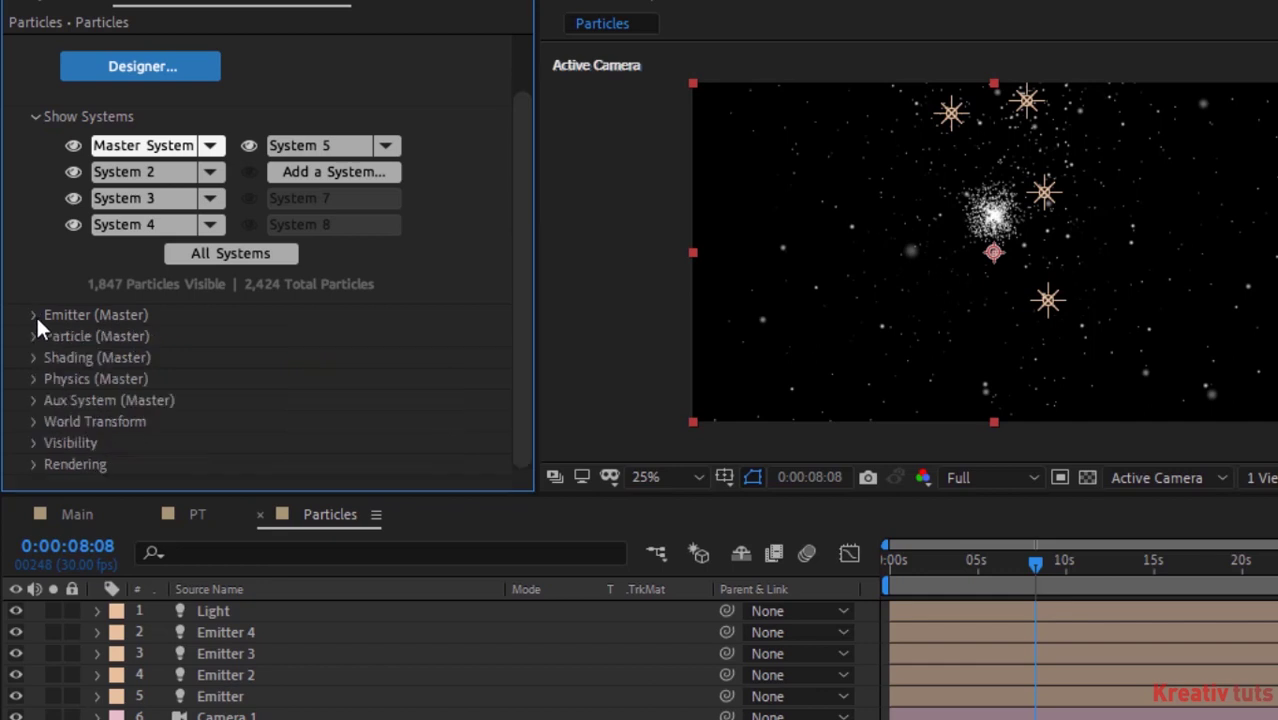
pyautogui.click(36, 351)
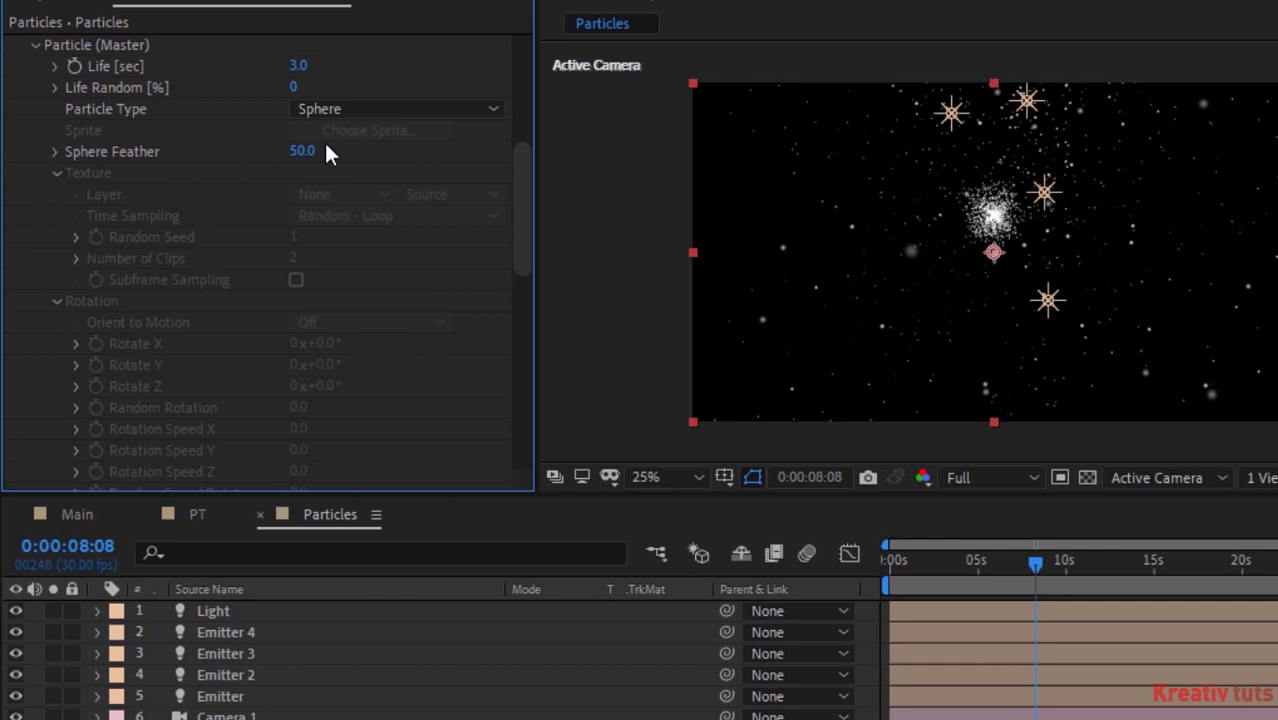
pyautogui.click(298, 66)
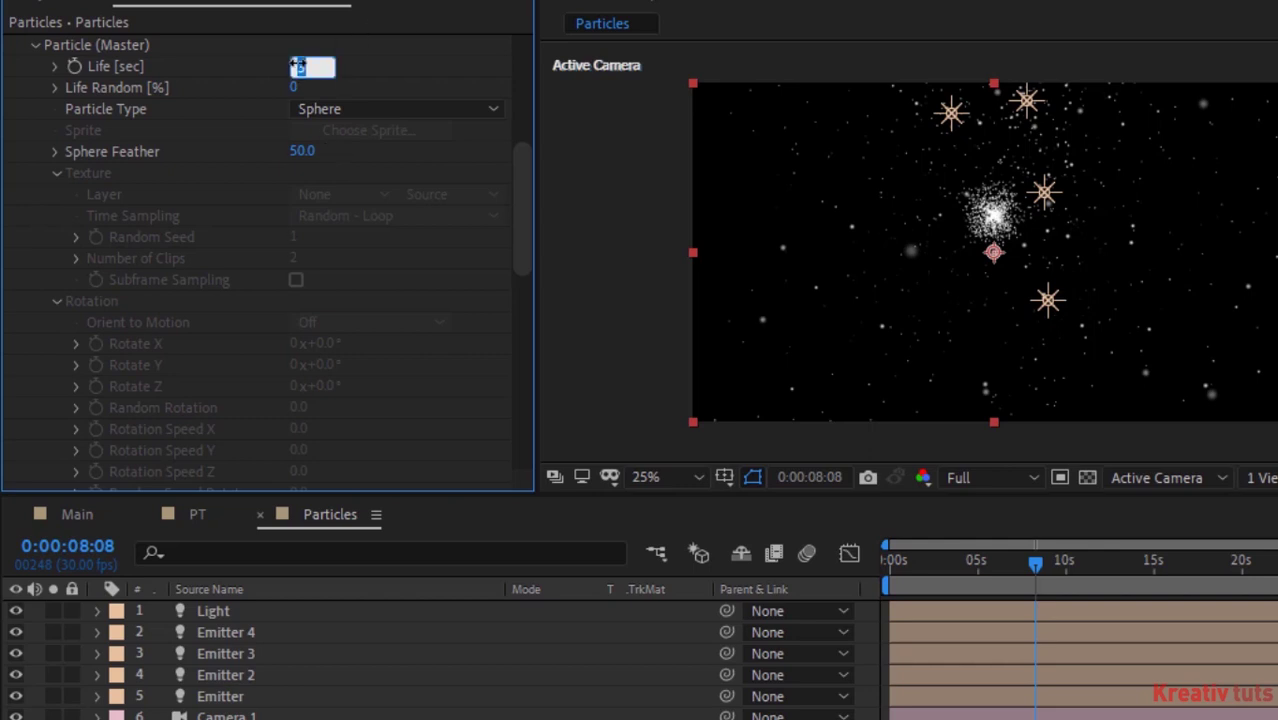
pyautogui.write('2')
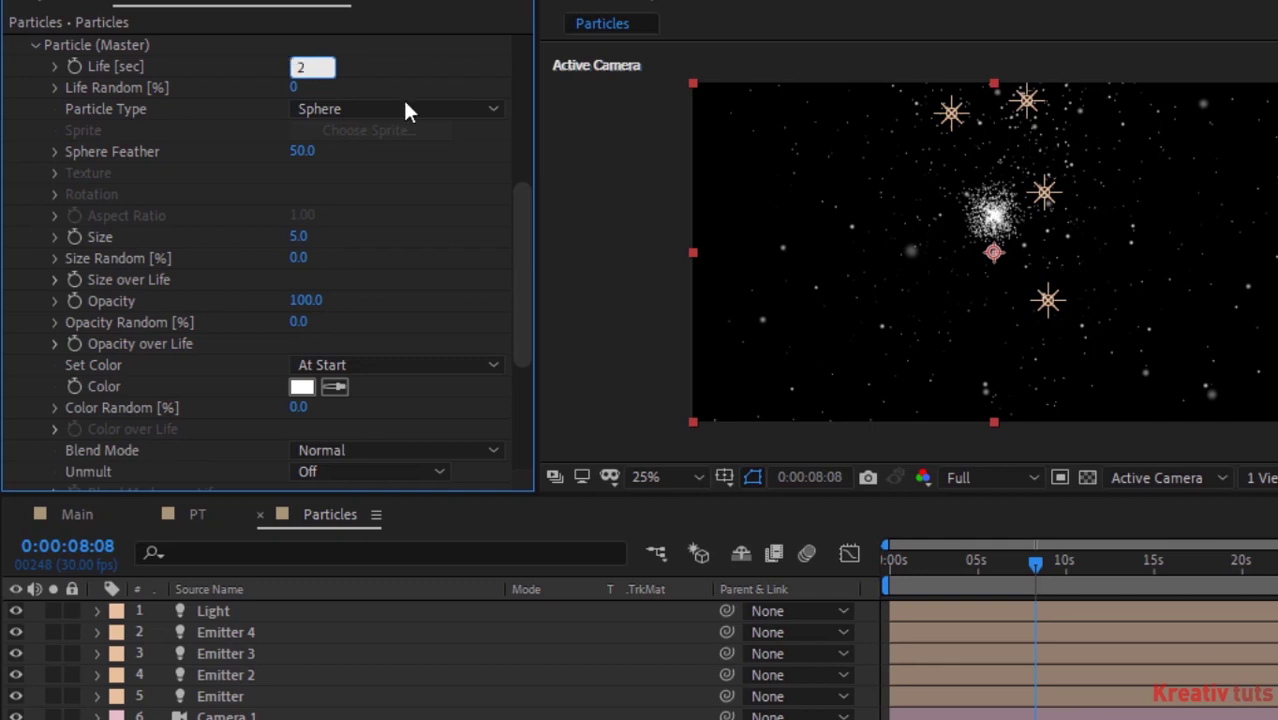
pyautogui.press('Return')
pyautogui.click(293, 88)
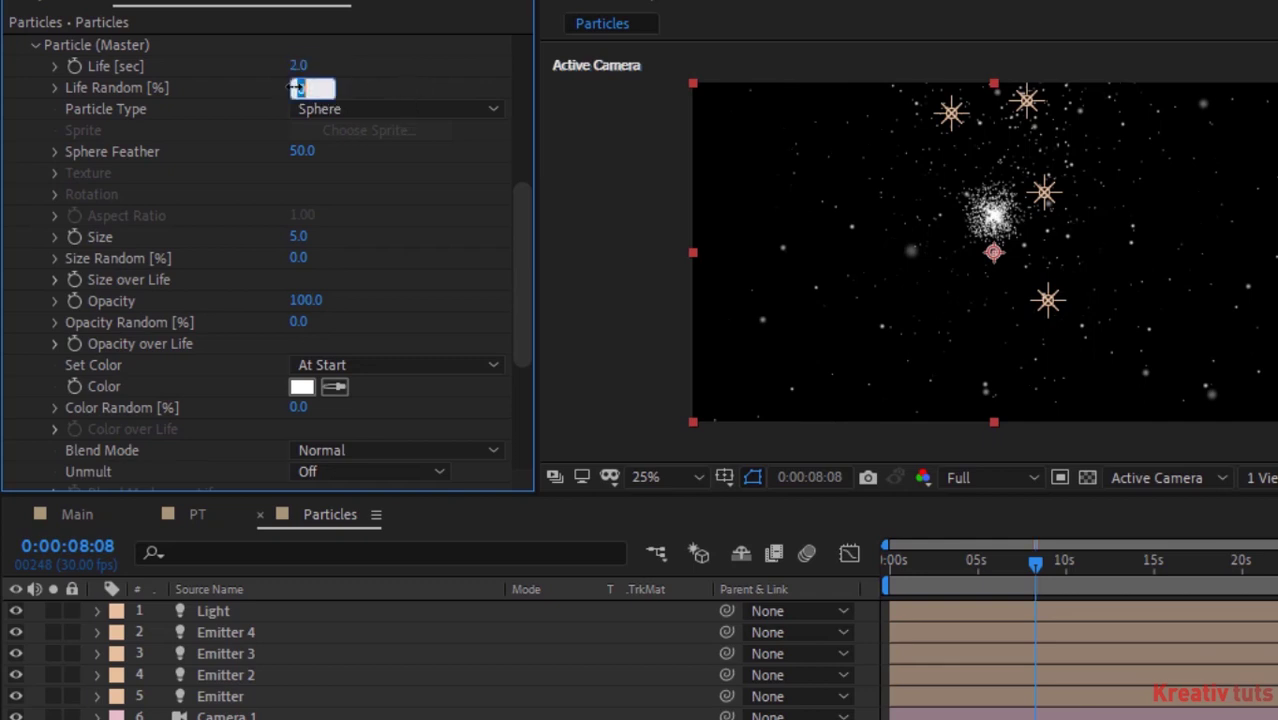
pyautogui.write('100')
pyautogui.press('Return')
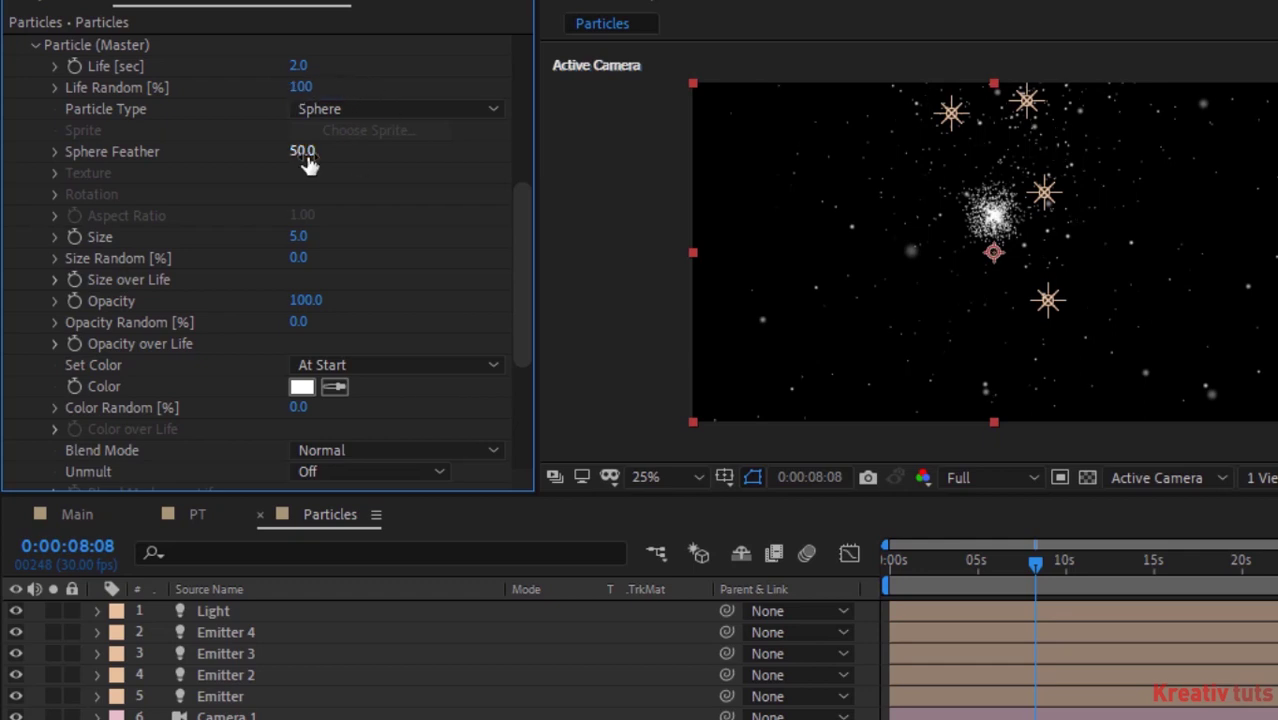
# - Set the master particle's Sphere Feather to 0, Size to 0 and Size Random to 100%
pyautogui.click(305, 152)
pyautogui.write('0')
pyautogui.press('Return')
pyautogui.click(298, 237)
pyautogui.write('0')
pyautogui.press('Return')
pyautogui.click(313, 260)
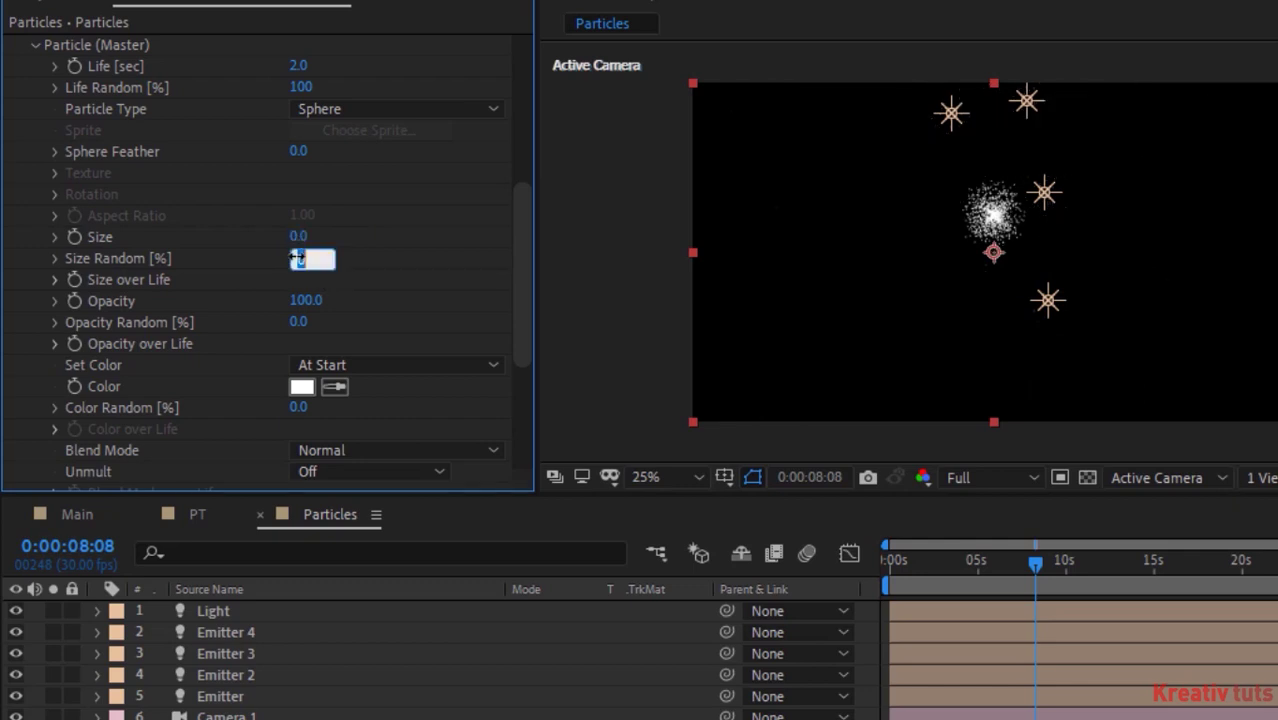
pyautogui.write('100')
pyautogui.press('Return')
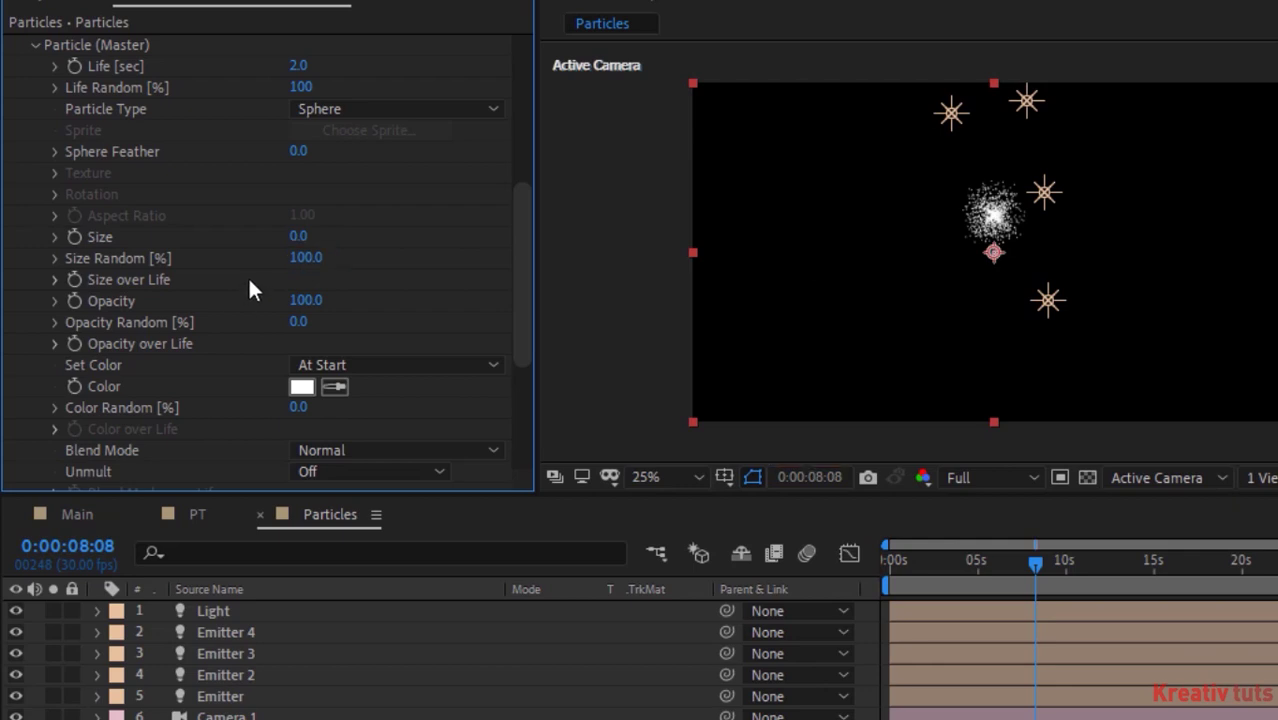
# - Apply a preset curve to the master particle's Size over Life
pyautogui.click(55, 280)
pyautogui.scroll(-1, 307, 317)
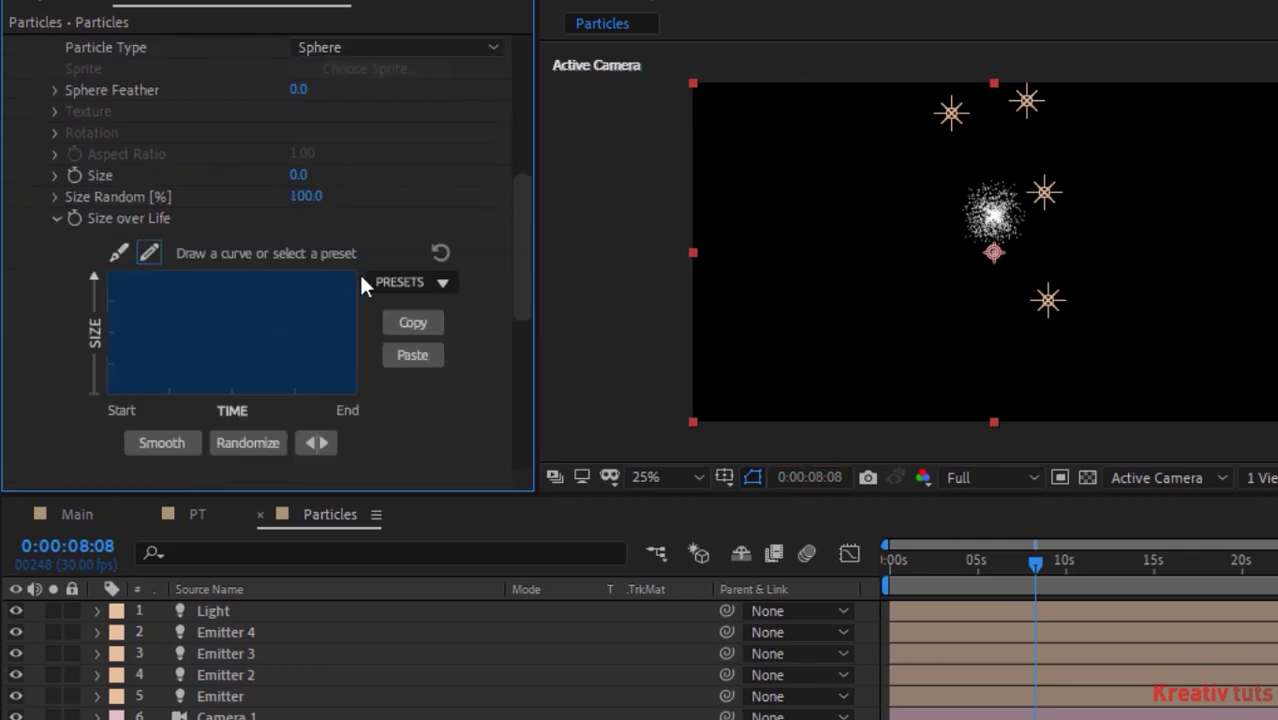
pyautogui.click(415, 279)
pyautogui.click(418, 355)
pyautogui.click(57, 218)
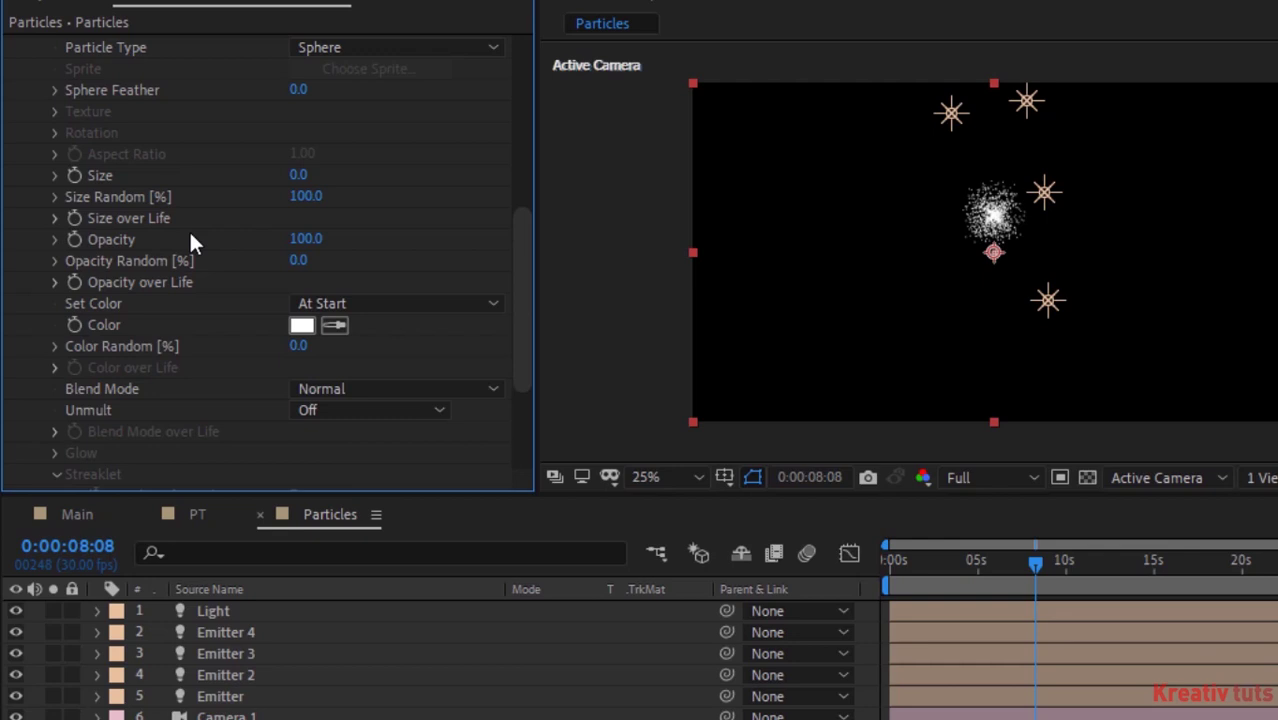
# - Set the master particle's Set Color option to From Light Emitter and Color Random to 10%
pyautogui.click(372, 305)
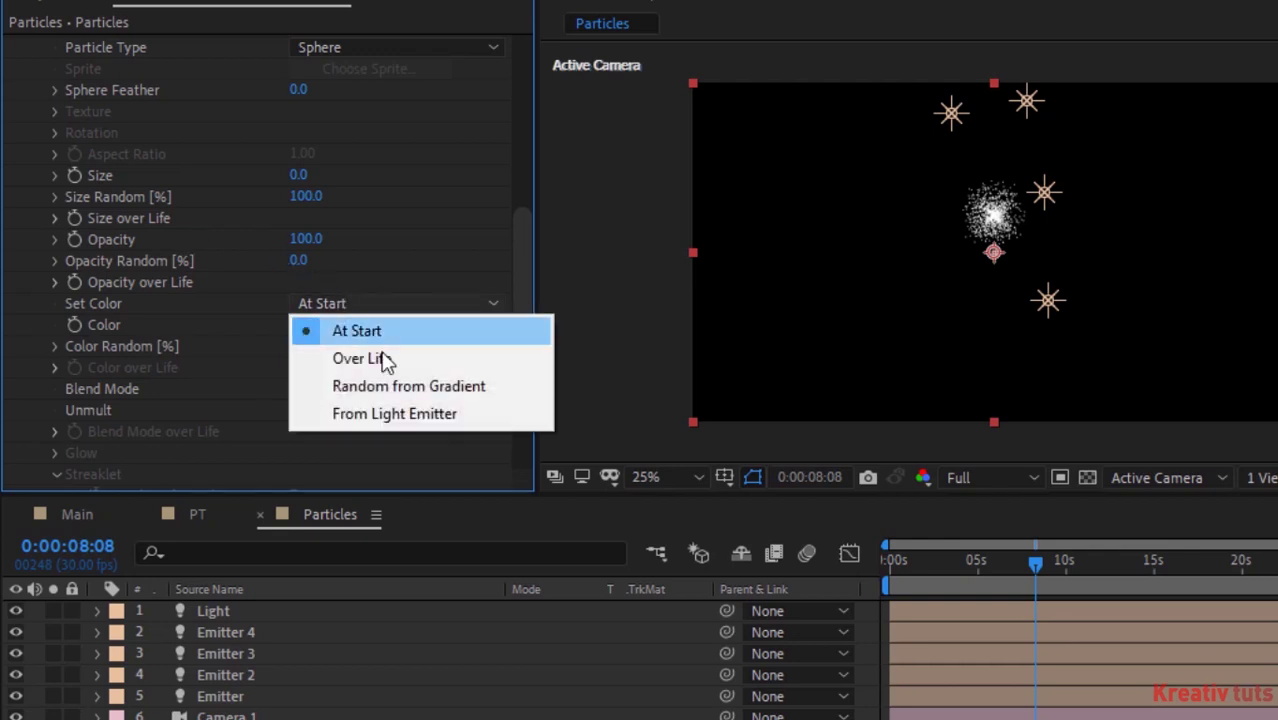
pyautogui.click(385, 413)
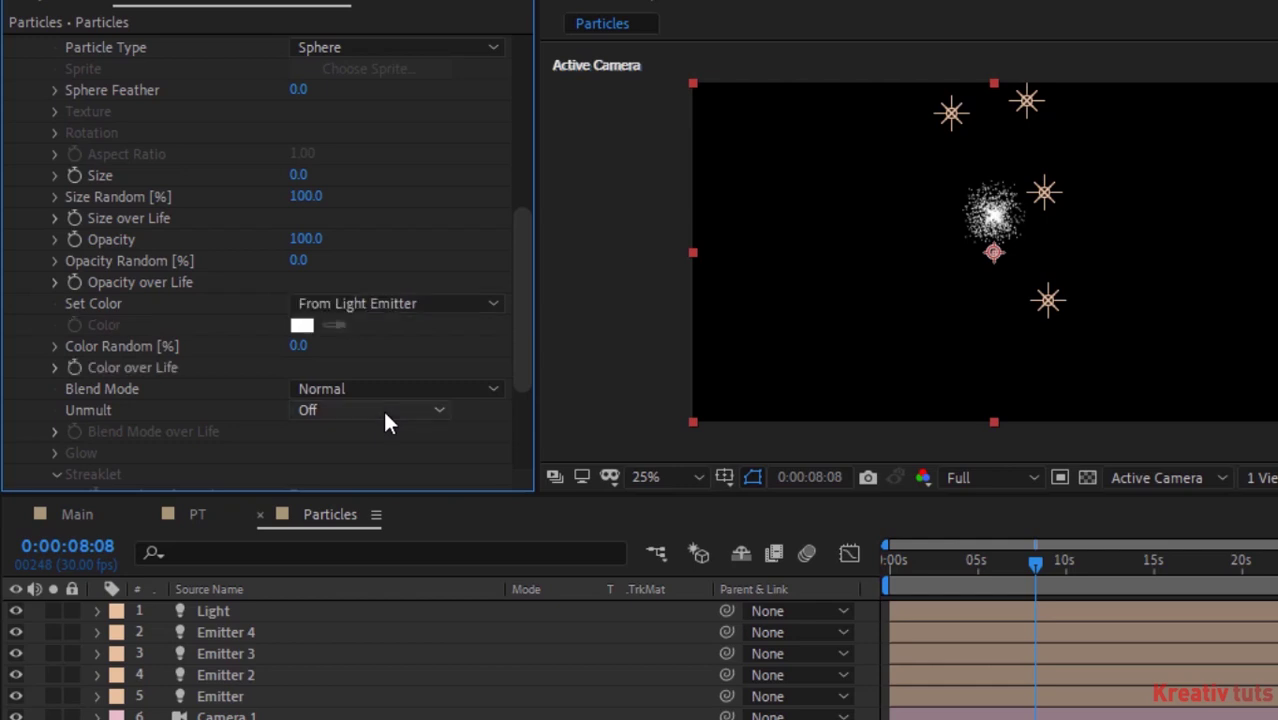
pyautogui.click(55, 346)
pyautogui.click(55, 345)
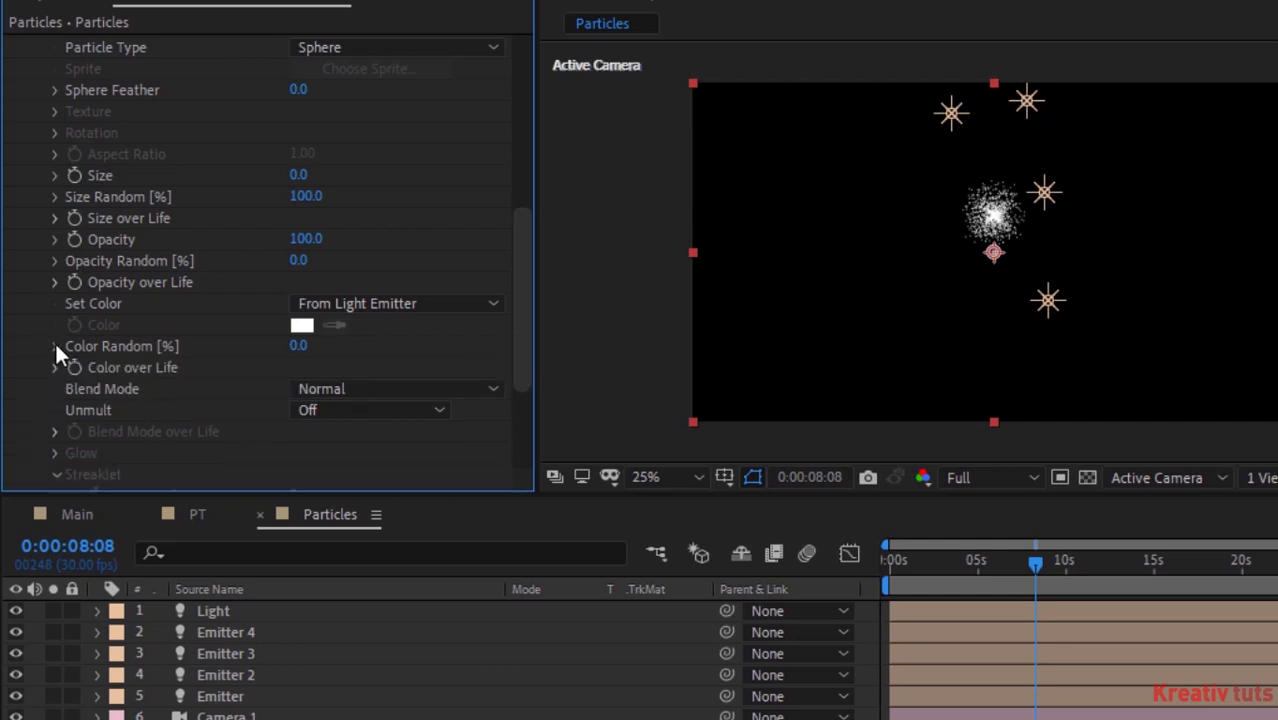
pyautogui.click(297, 346)
pyautogui.write('20')
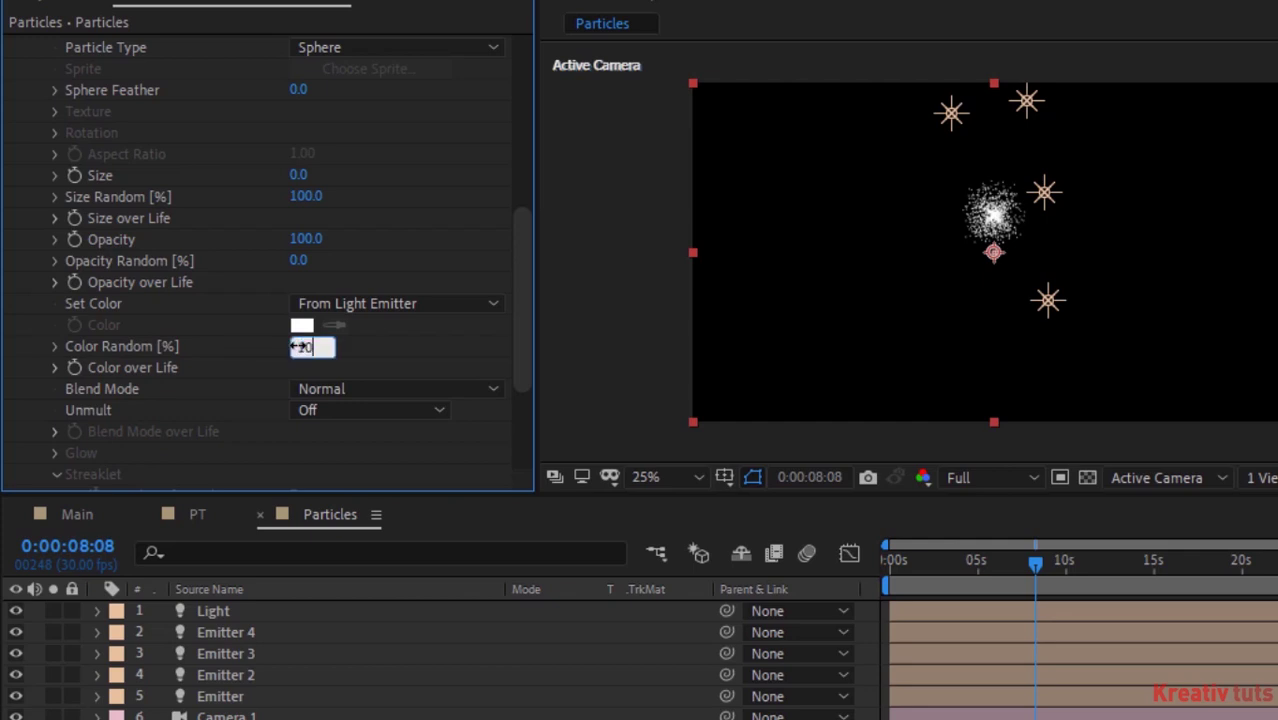
pyautogui.click(450, 356)
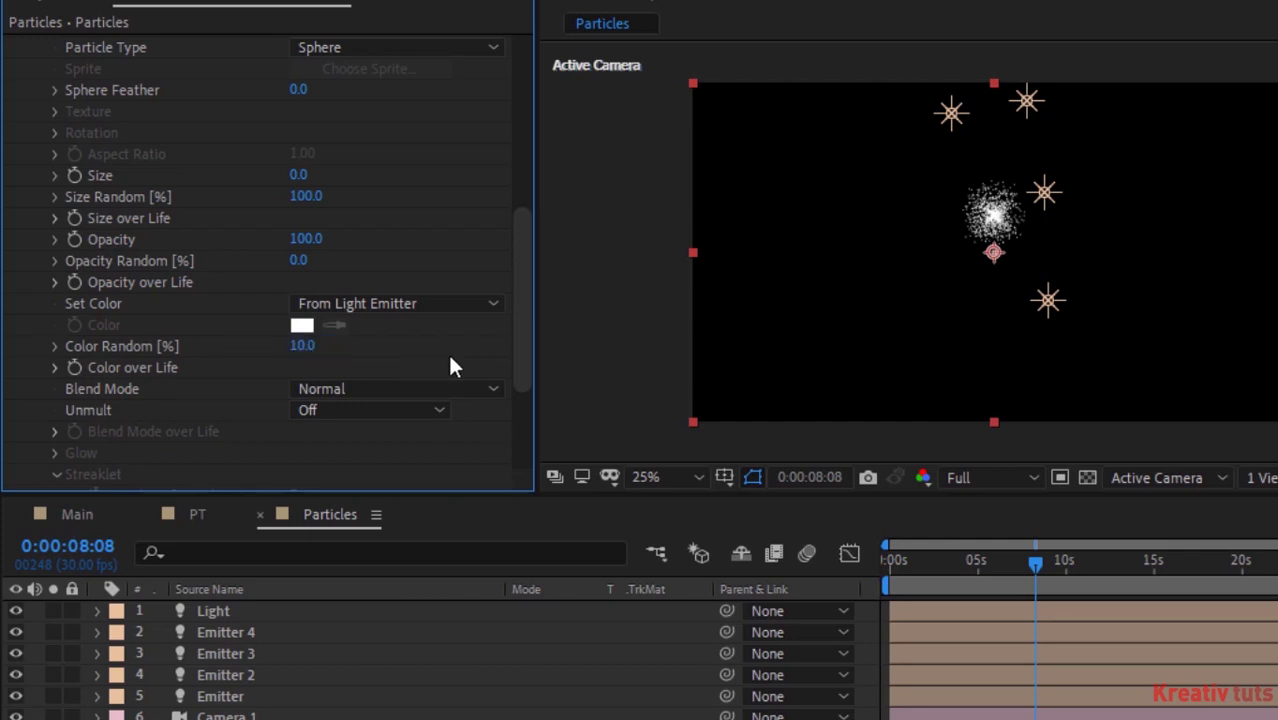
# - Change the first color stop of the Color over Life ramp to hue 264, saturation 11% and brightness 93%
pyautogui.click(55, 367)
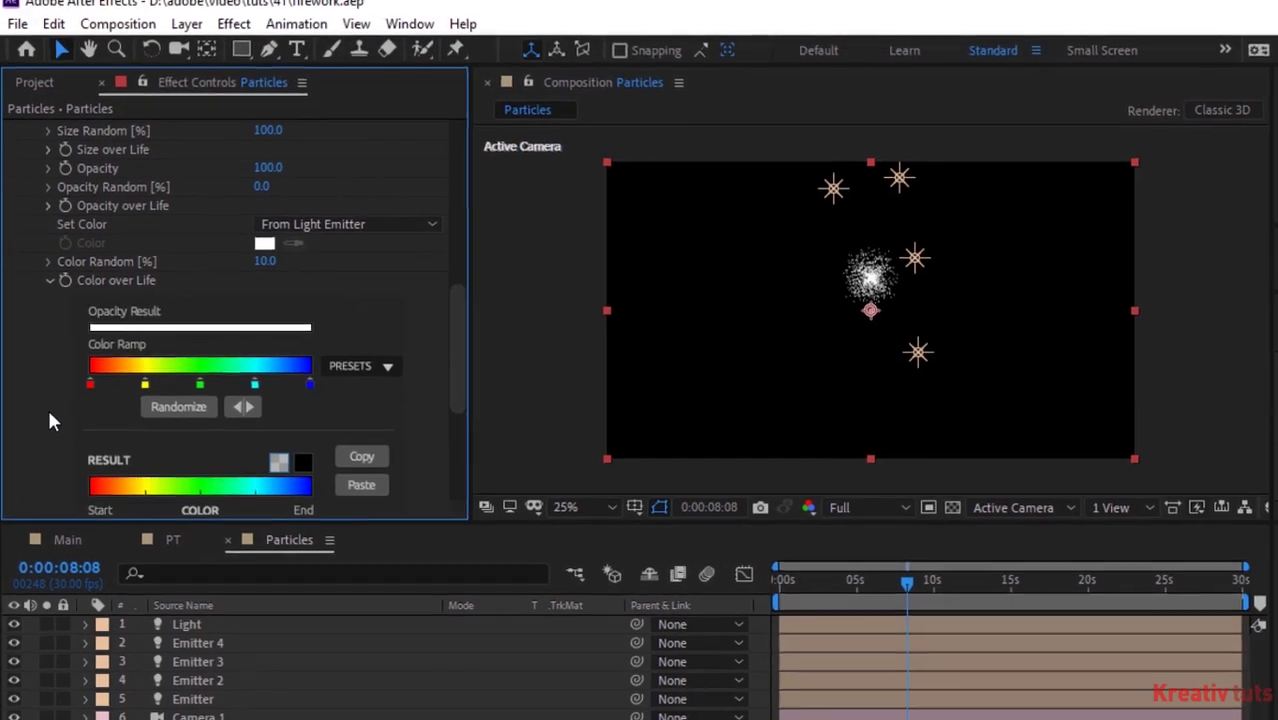
pyautogui.click(91, 386)
pyautogui.doubleClick(90, 385)
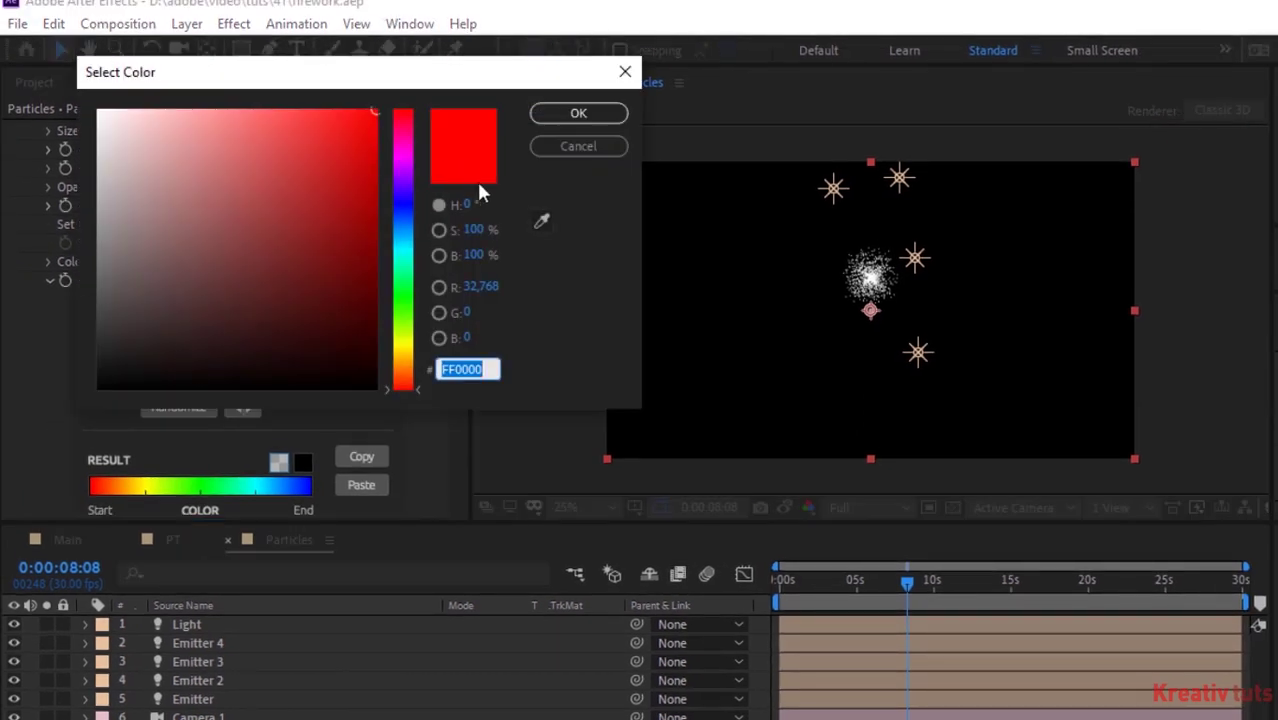
pyautogui.click(467, 204)
pyautogui.write('246')
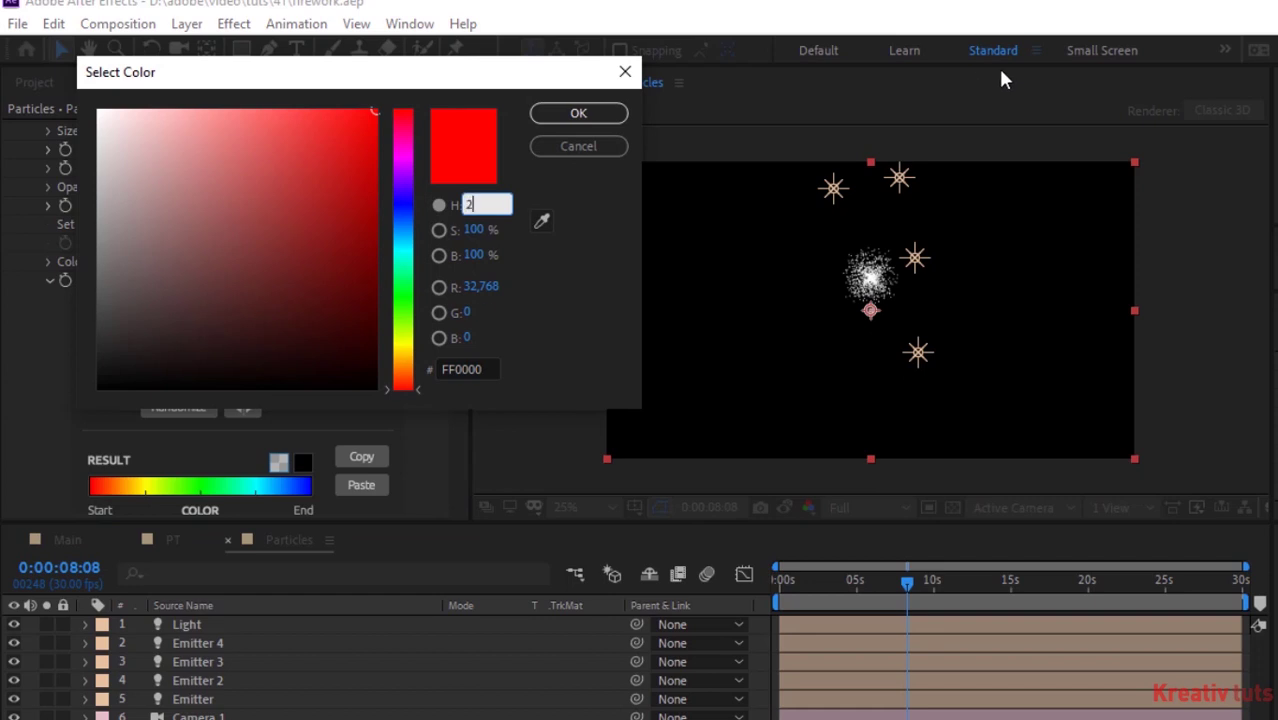
pyautogui.press('BackSpace')
pyautogui.press('BackSpace')
pyautogui.press('BackSpace')
pyautogui.write('264')
pyautogui.press('Tab')
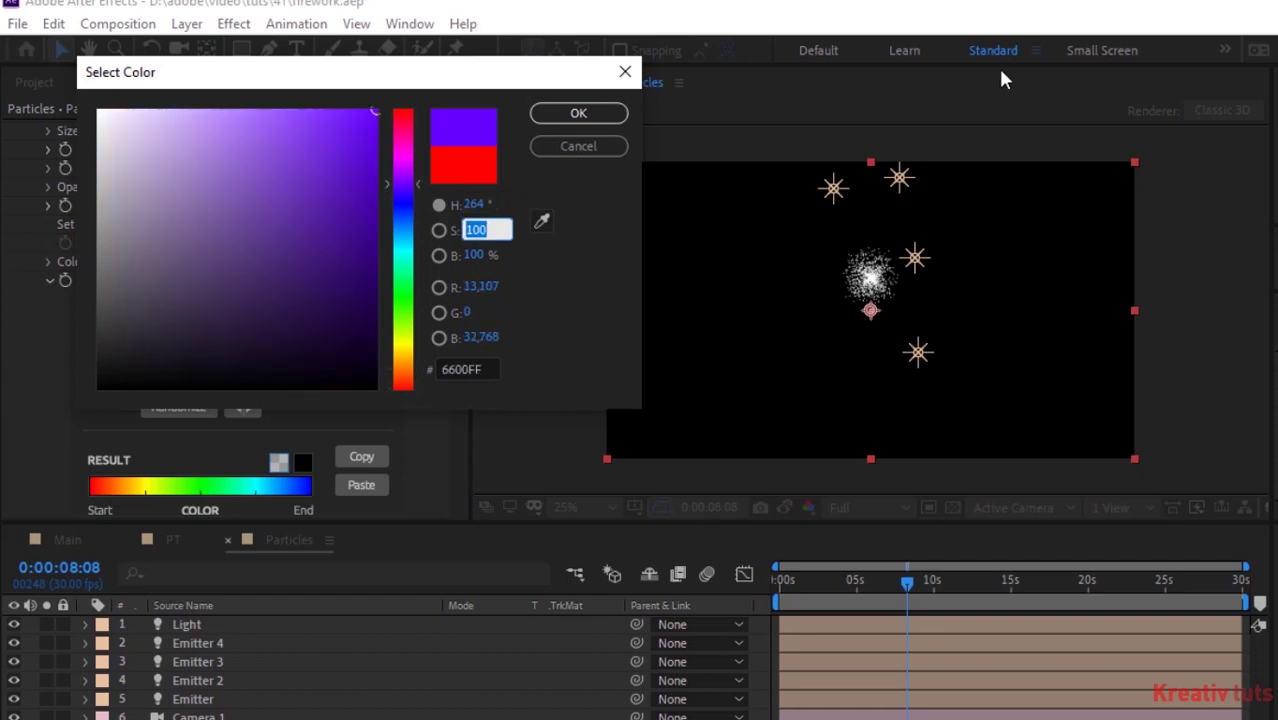
pyautogui.write('11')
pyautogui.press('Tab')
pyautogui.write('93')
pyautogui.press('Return')
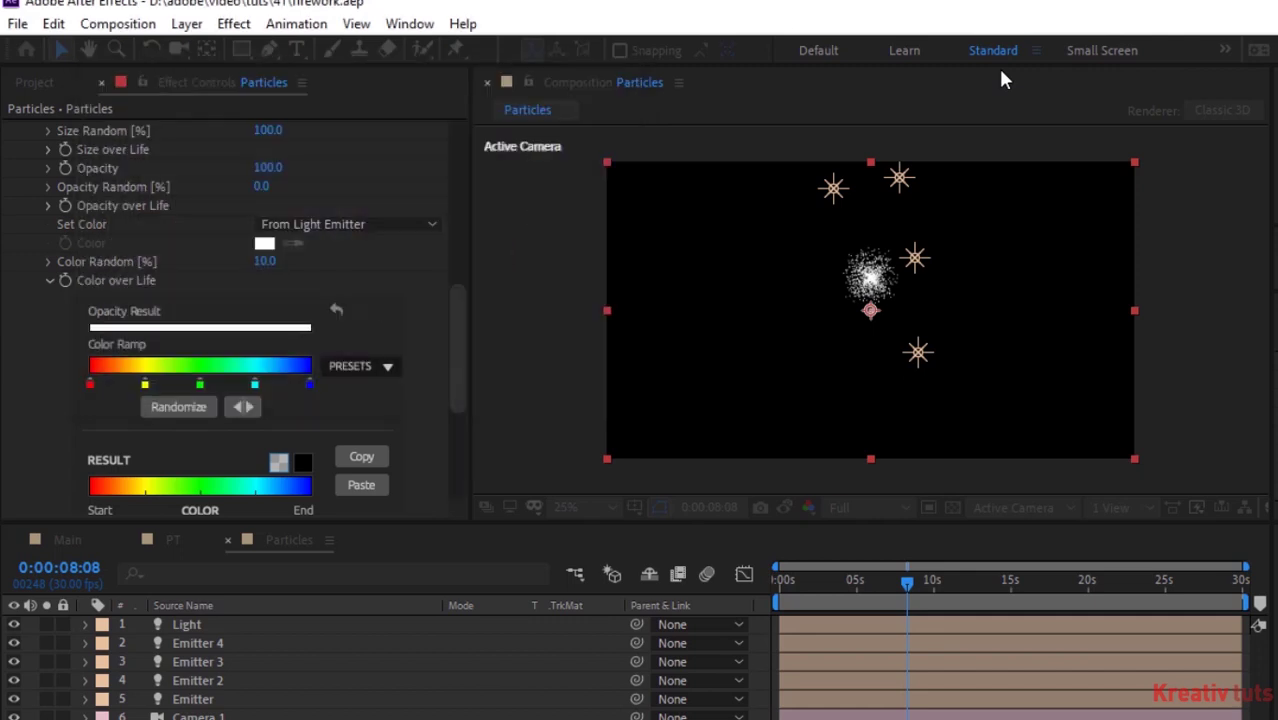
# - Change the second, yellow color stop of the Color over Life ramp to hue 105, saturation 71% and brightness 90%
pyautogui.doubleClick(145, 386)
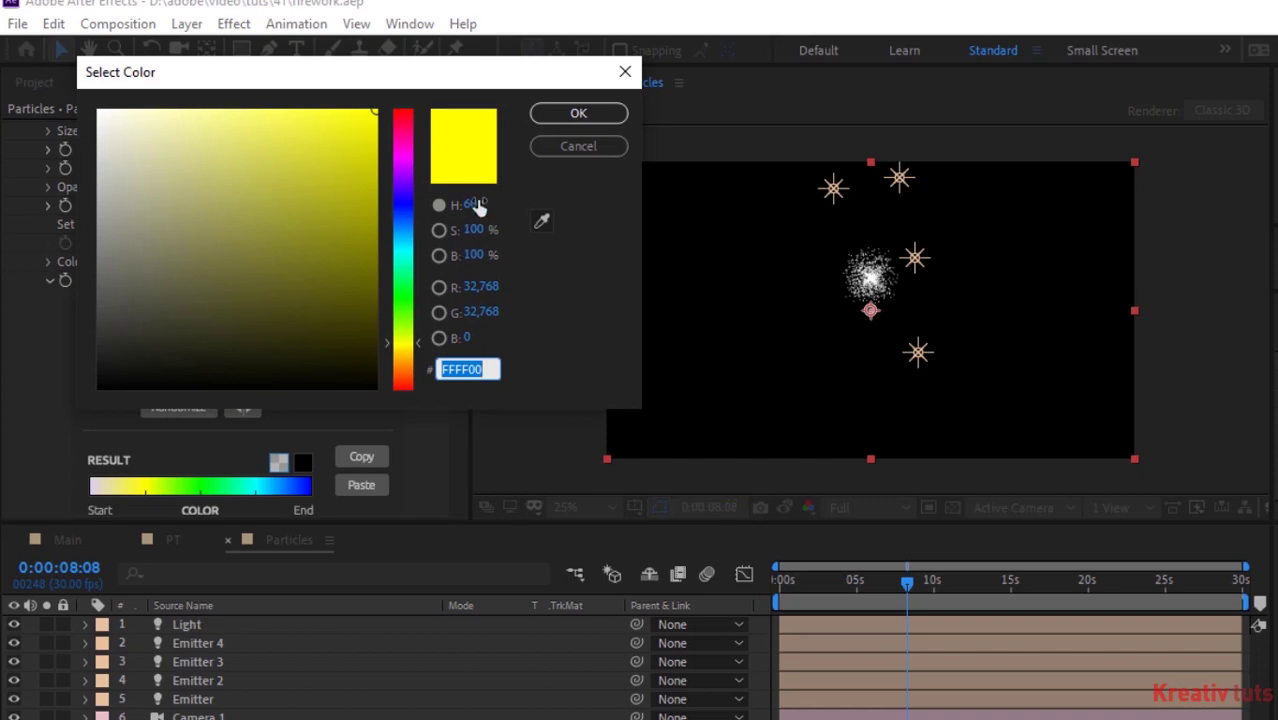
pyautogui.click(474, 204)
pyautogui.write('105')
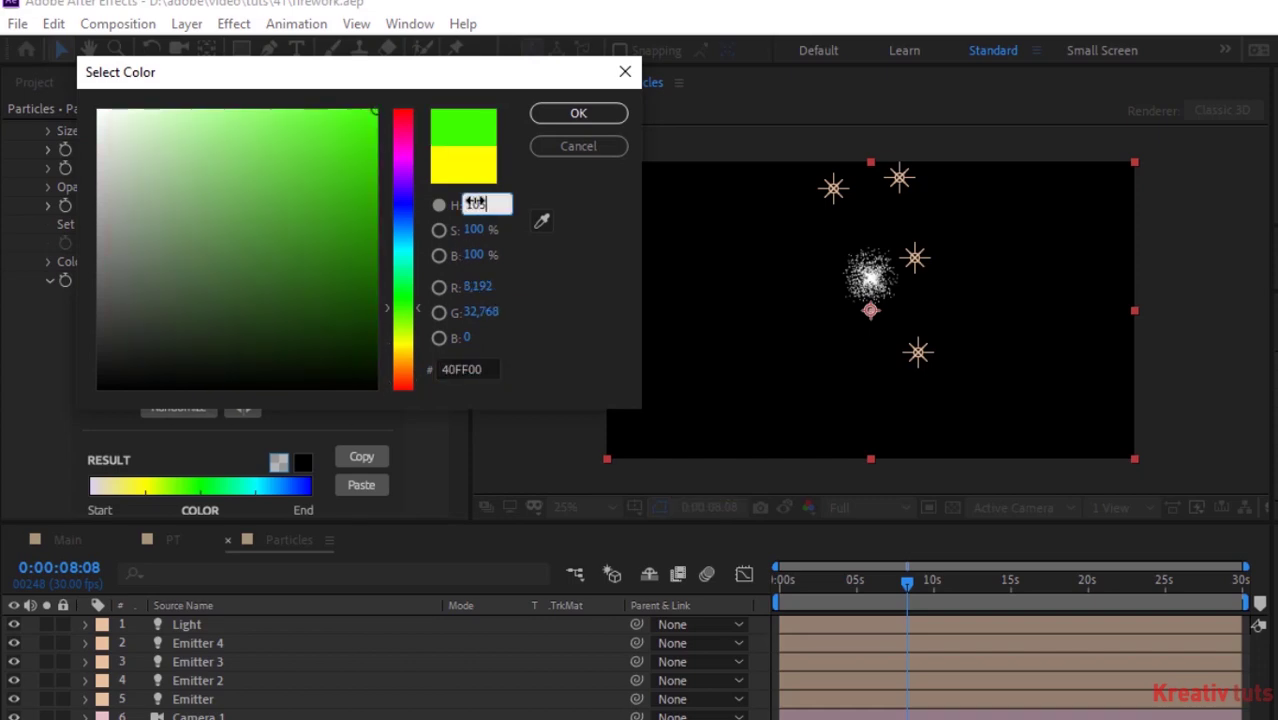
pyautogui.press('Tab')
pyautogui.write('71')
pyautogui.press('Tab')
pyautogui.write('90')
pyautogui.press('Return')
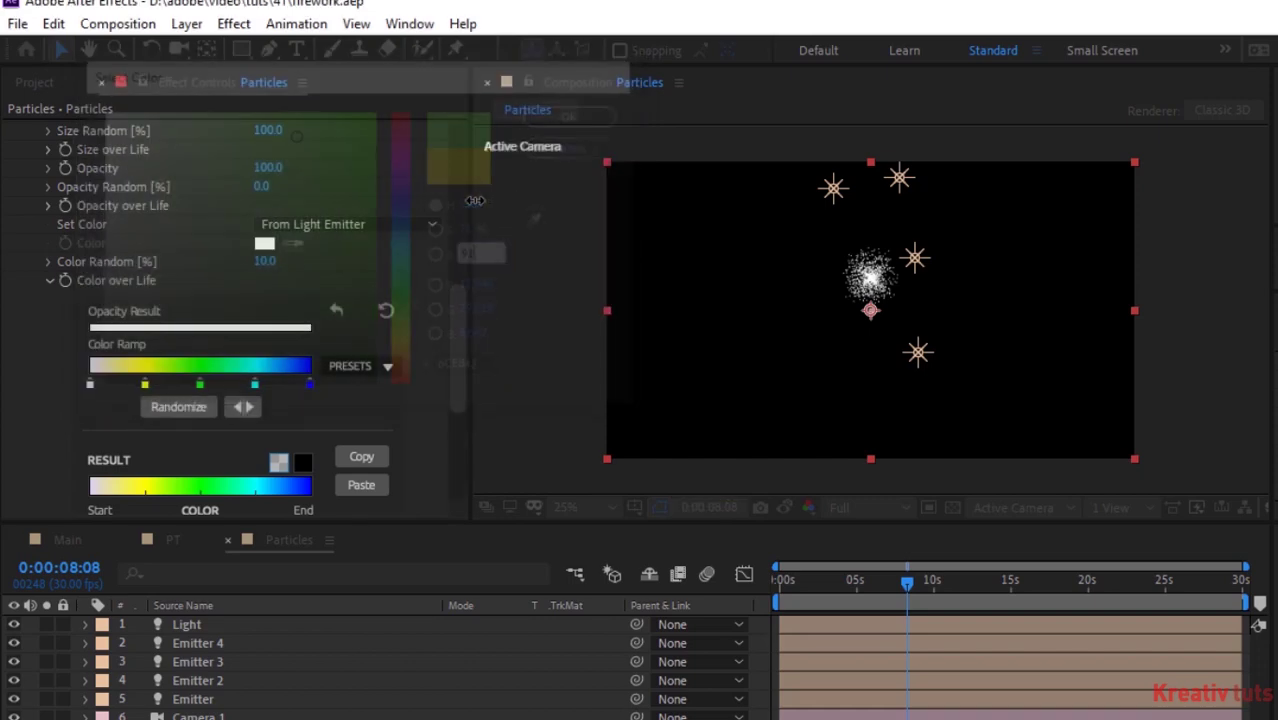
# - Change the middle, green color stop of the Color over Life ramp to a darker tan with hue 35 and saturation 39%
pyautogui.doubleClick(201, 385)
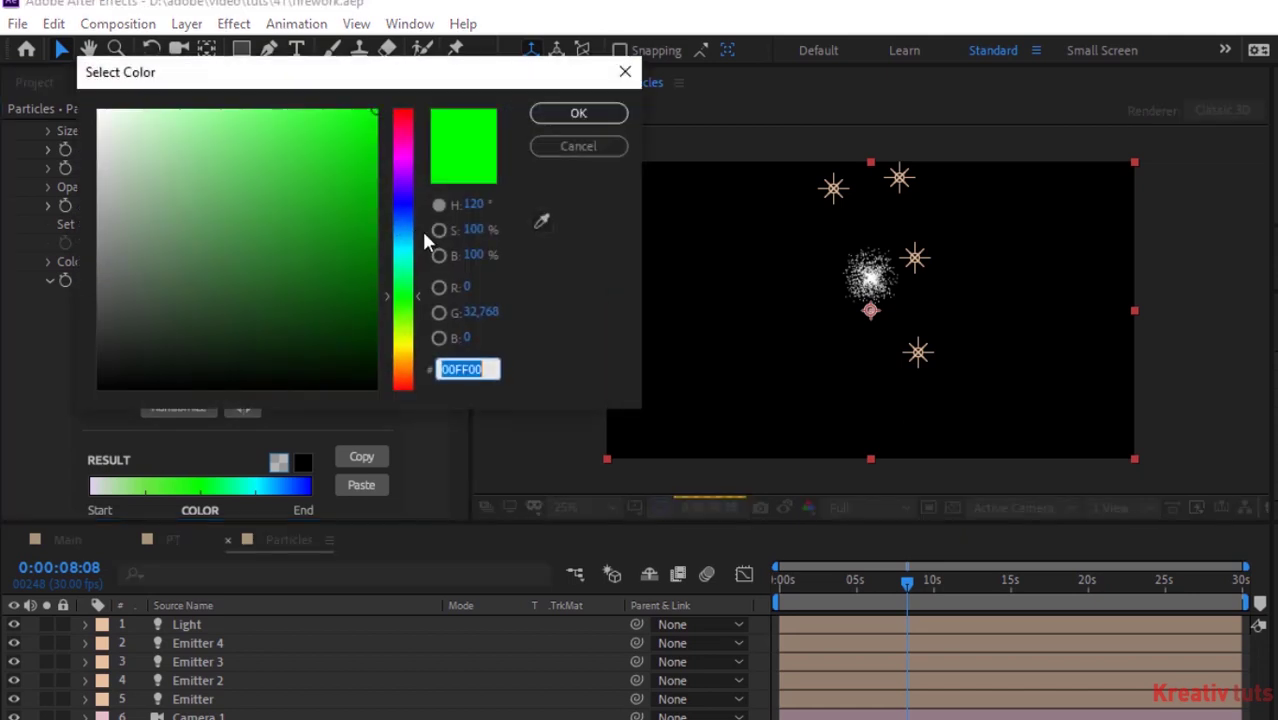
pyautogui.click(472, 204)
pyautogui.write('35')
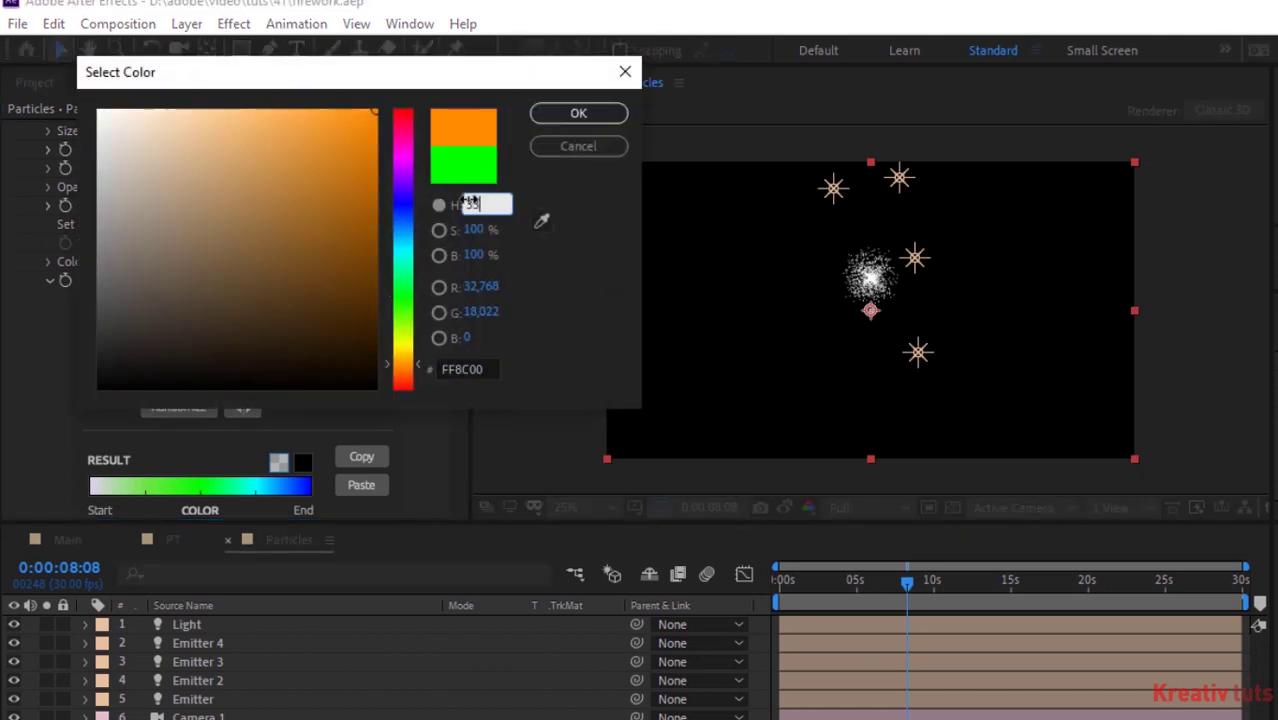
pyautogui.press('Tab')
pyautogui.write('39')
pyautogui.press('Tab')
pyautogui.write('7')
pyautogui.press('Return')
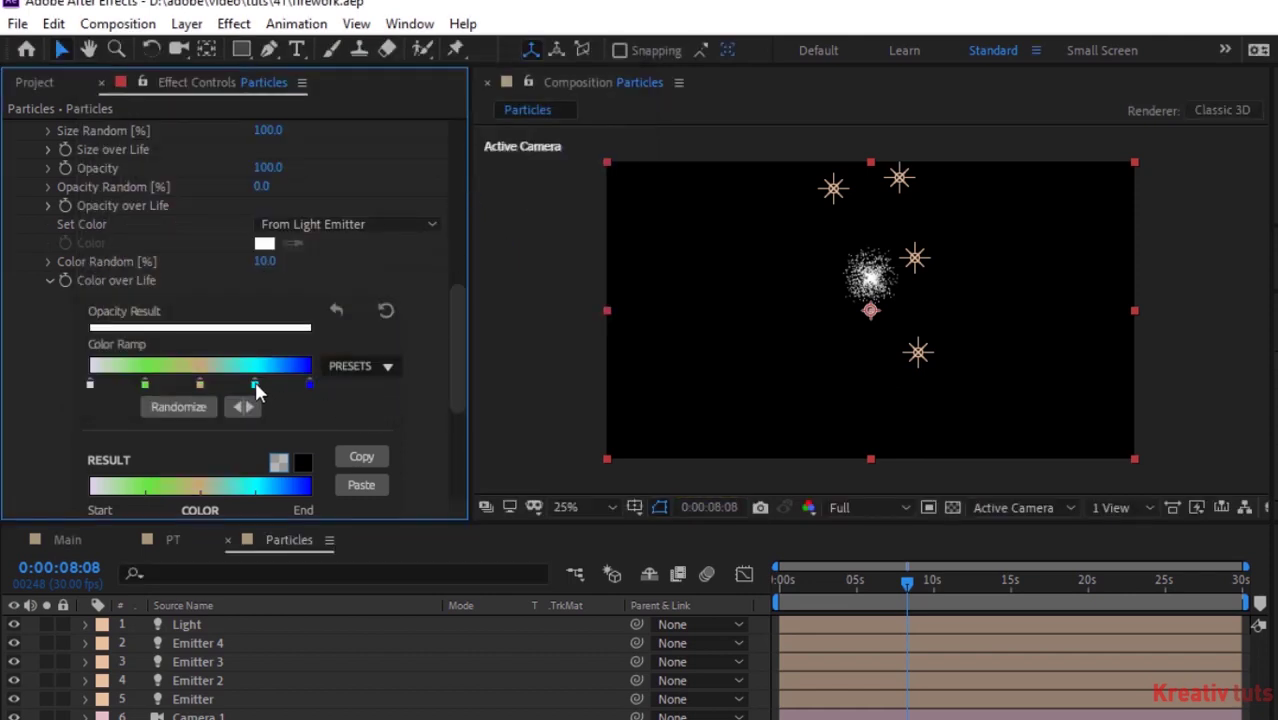
# - Change the fourth, cyan color stop of the Color over Life ramp to hue 243, saturation 76% and brightness 56%
pyautogui.doubleClick(256, 388)
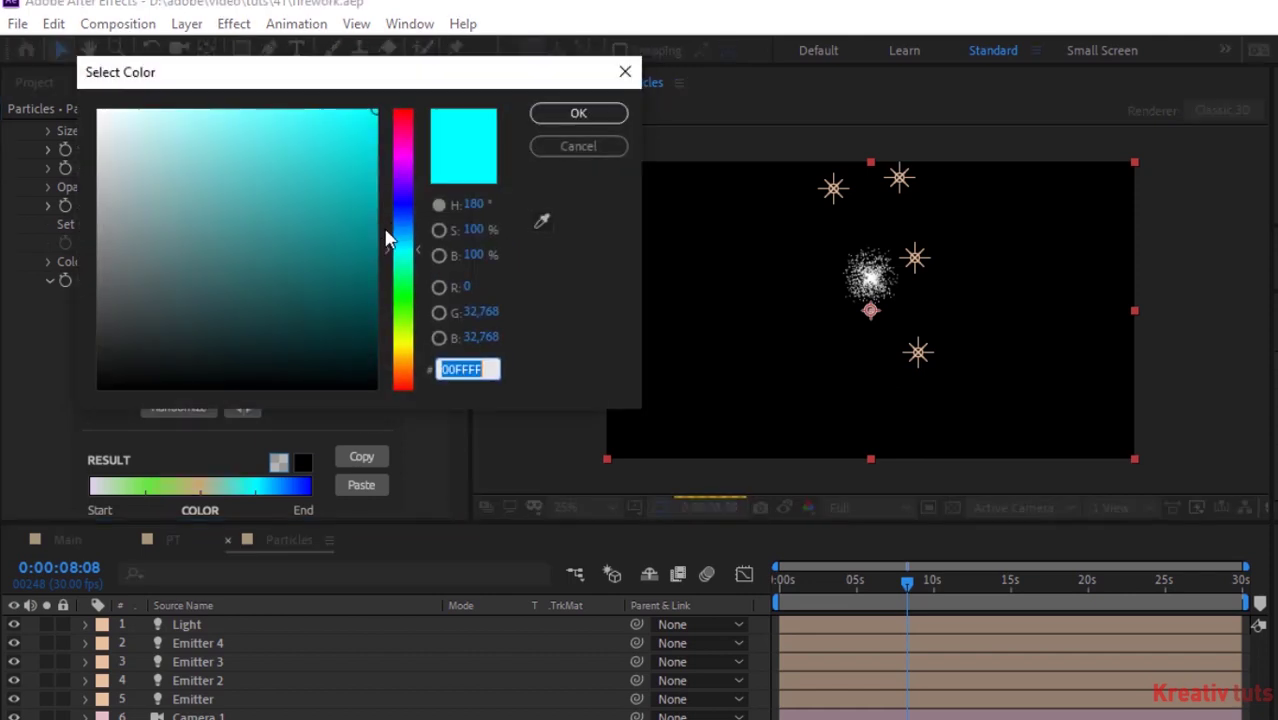
pyautogui.click(472, 204)
pyautogui.write('243')
pyautogui.press('Tab')
pyautogui.write('76')
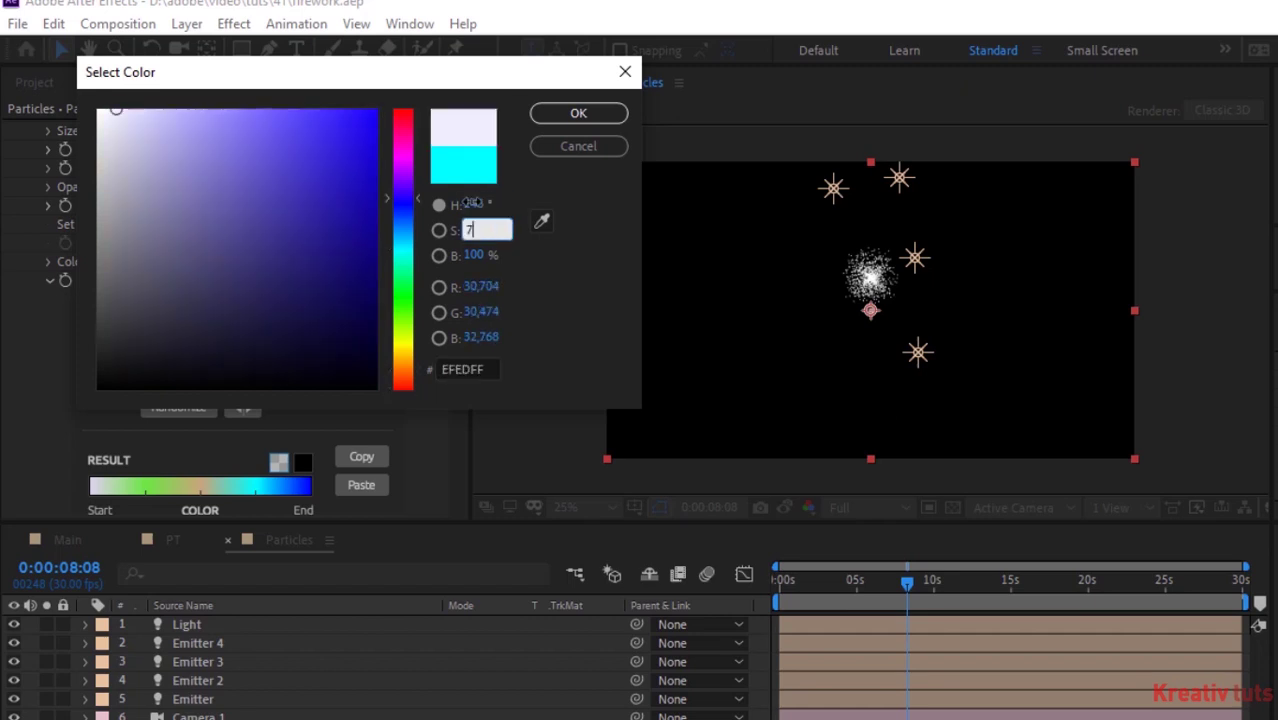
pyautogui.press('Tab')
pyautogui.write('56')
pyautogui.press('Return')
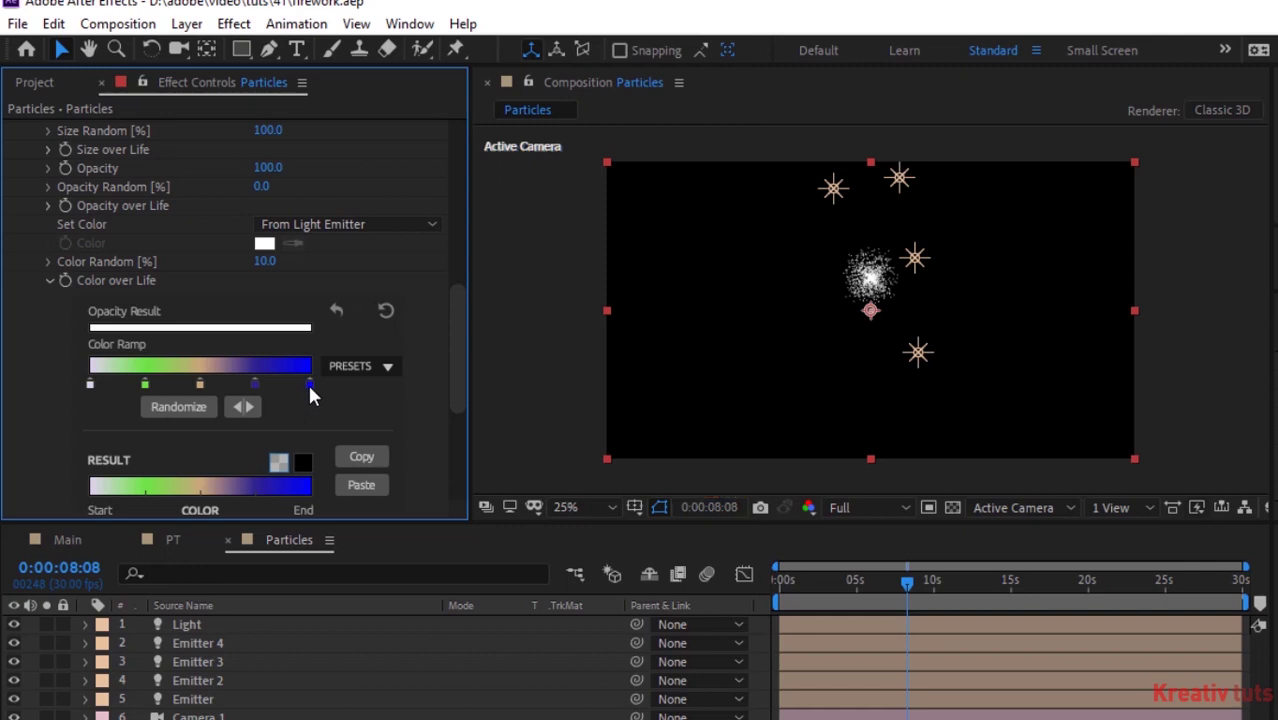
# - Change the last, blue color stop of the Color over Life ramp to a darker magenta with hue 332 and saturation 90%
pyautogui.doubleClick(310, 387)
pyautogui.click(472, 203)
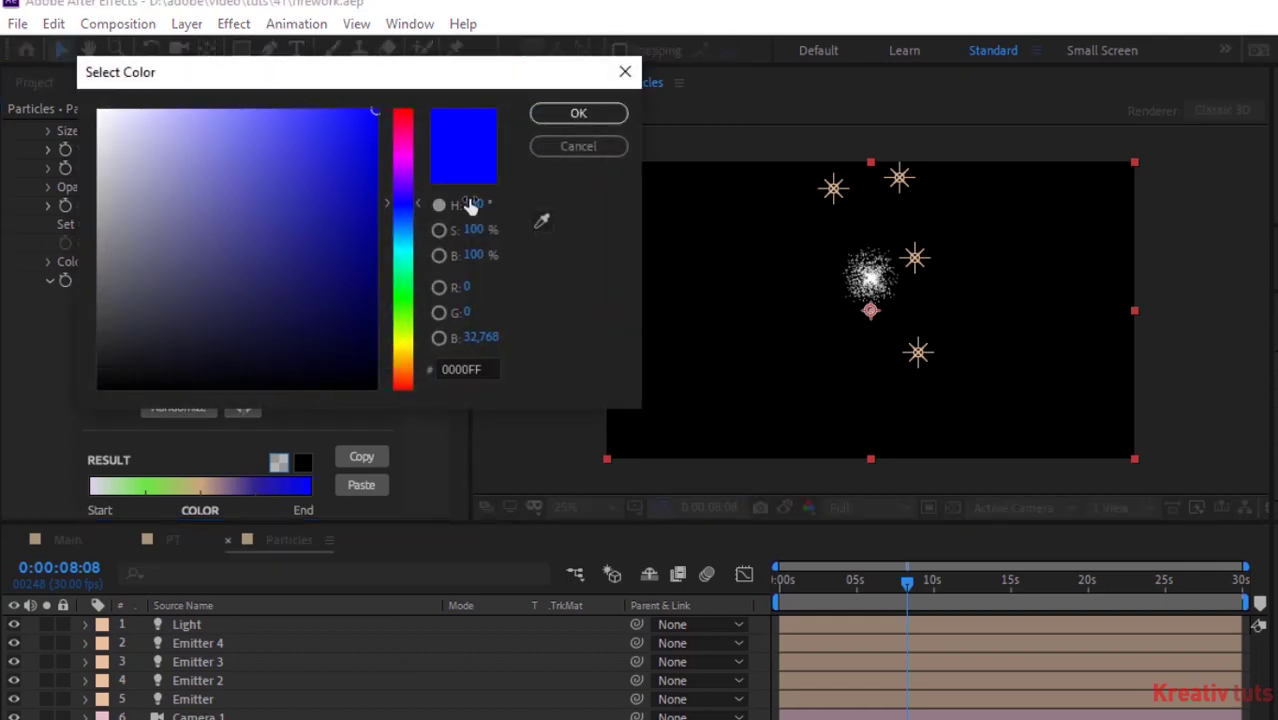
pyautogui.write('332')
pyautogui.press('Tab')
pyautogui.write('90')
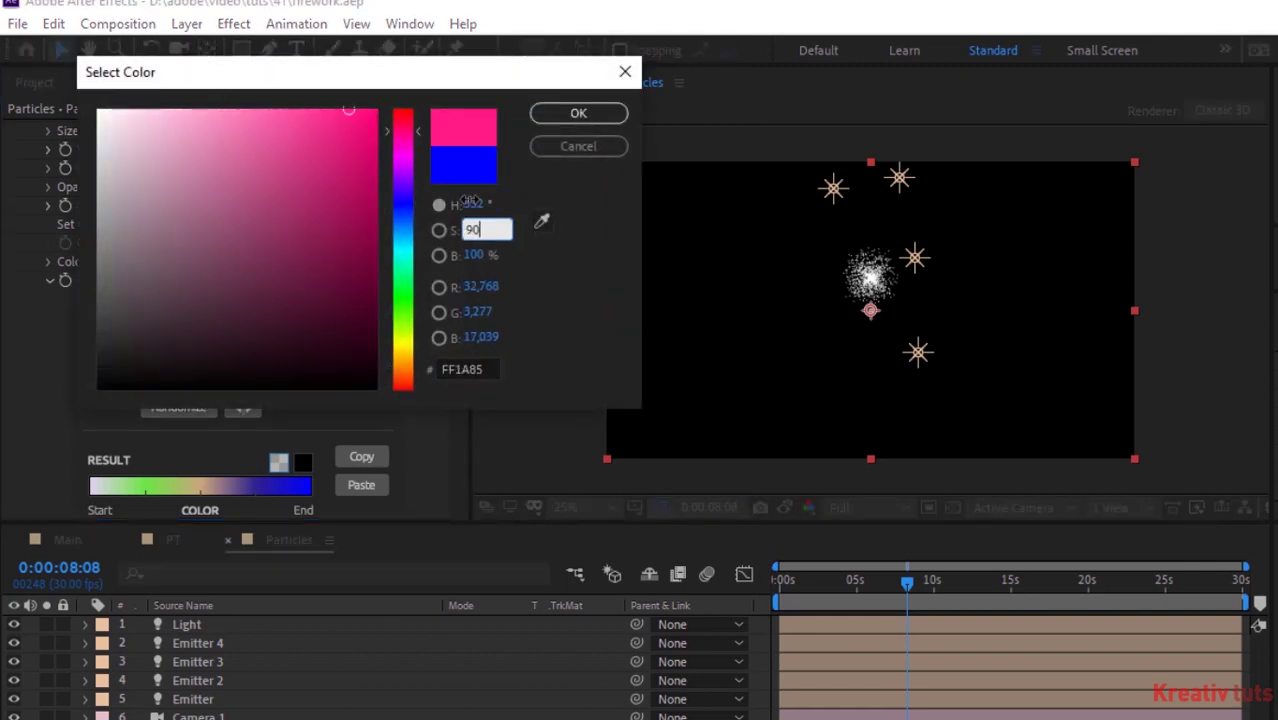
pyautogui.press('Tab')
pyautogui.press('Return')
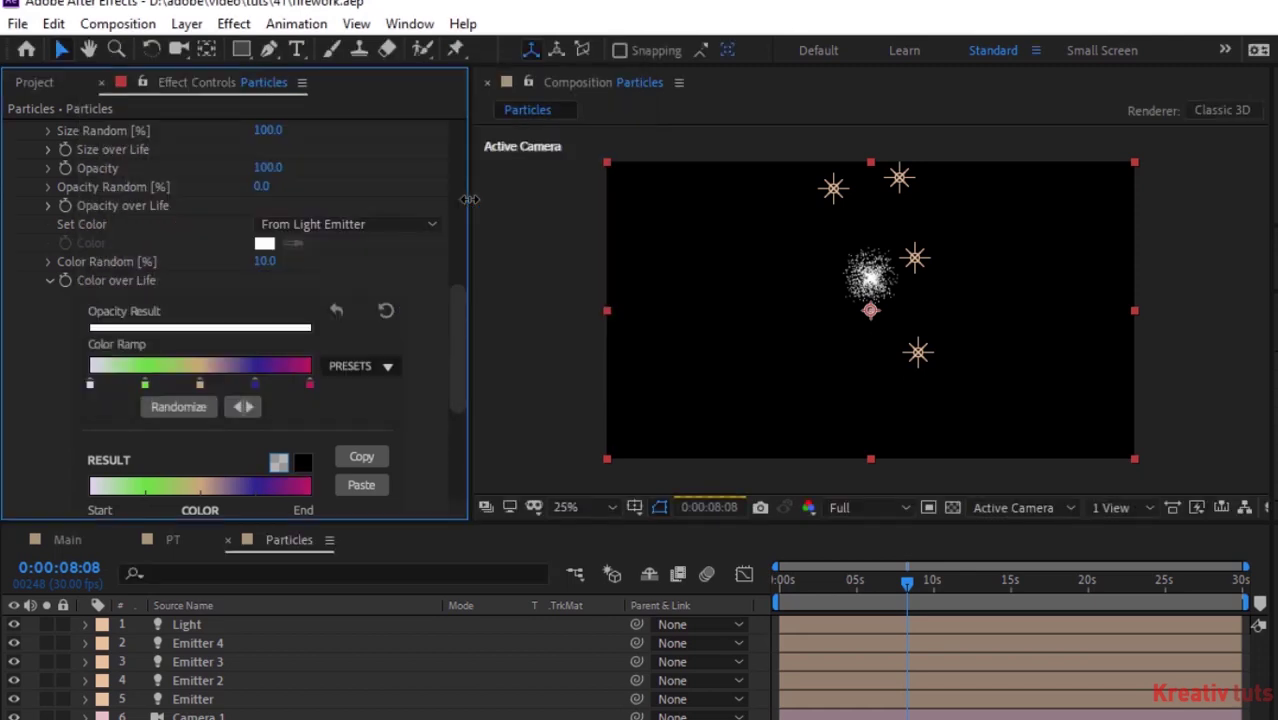
pyautogui.click(49, 281)
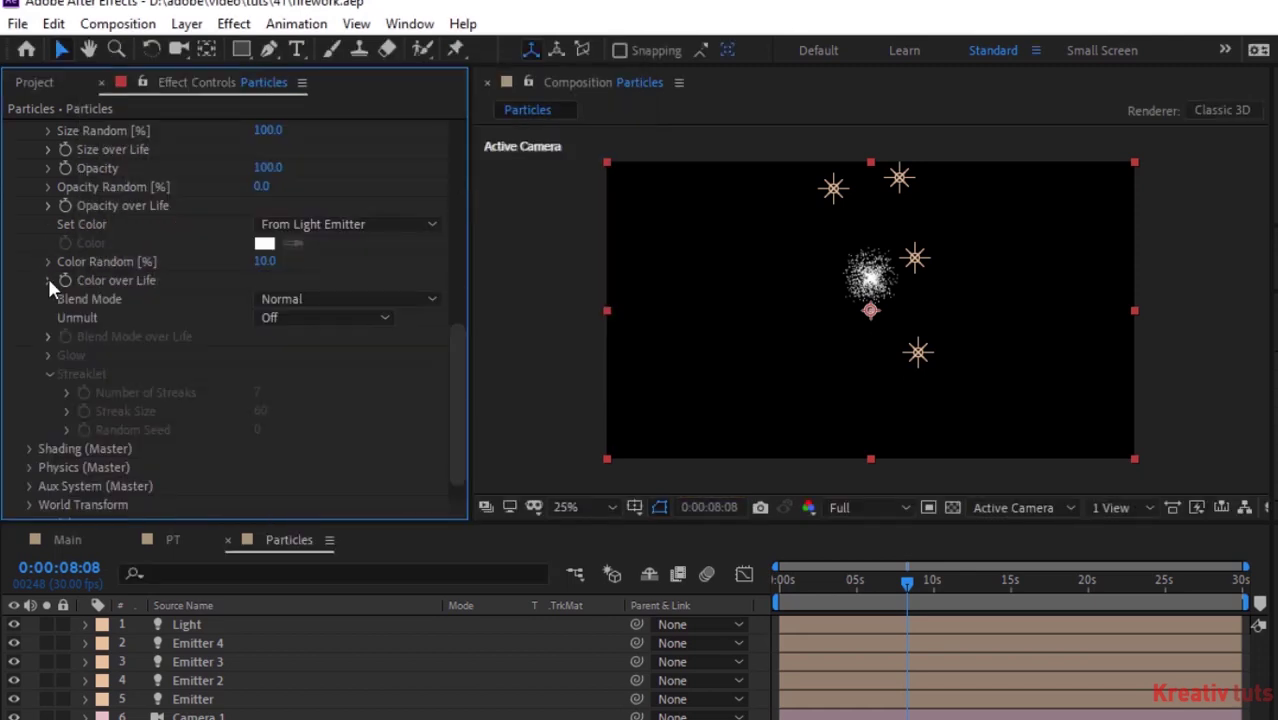
# - Set the Gravity in the master system's Physics settings to 400
pyautogui.click(455, 198)
pyautogui.click(30, 343)
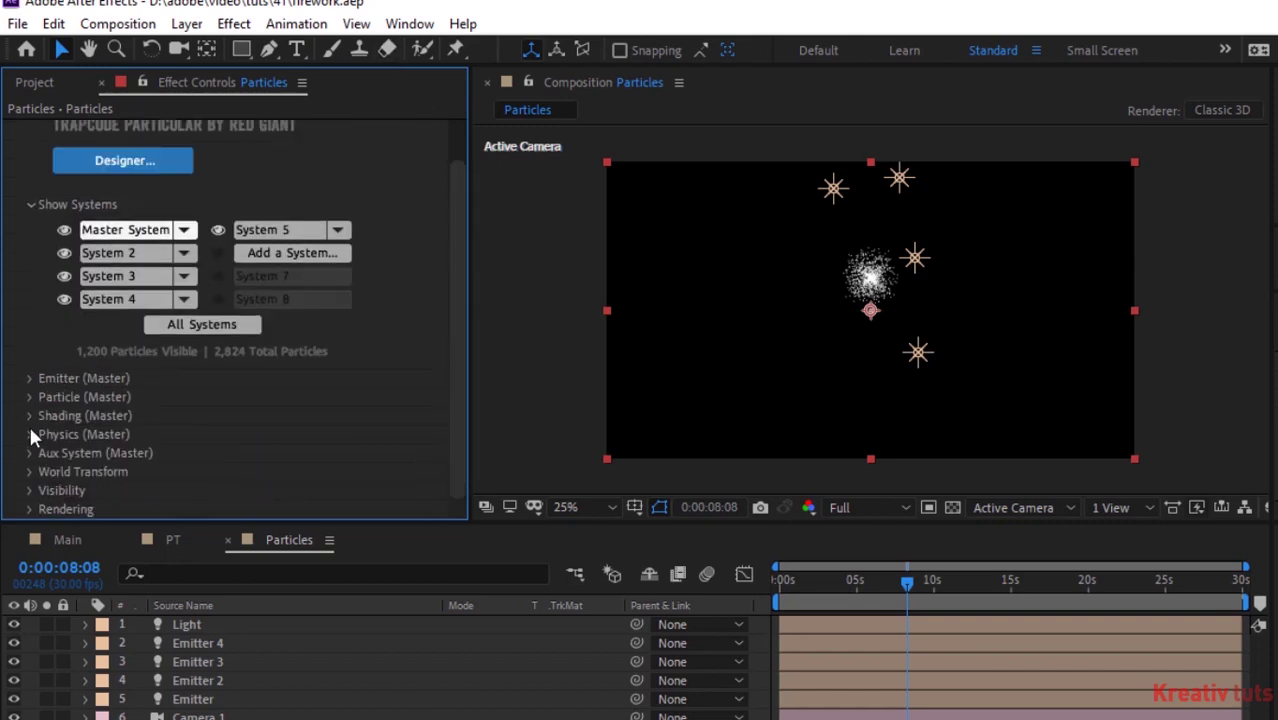
pyautogui.click(29, 434)
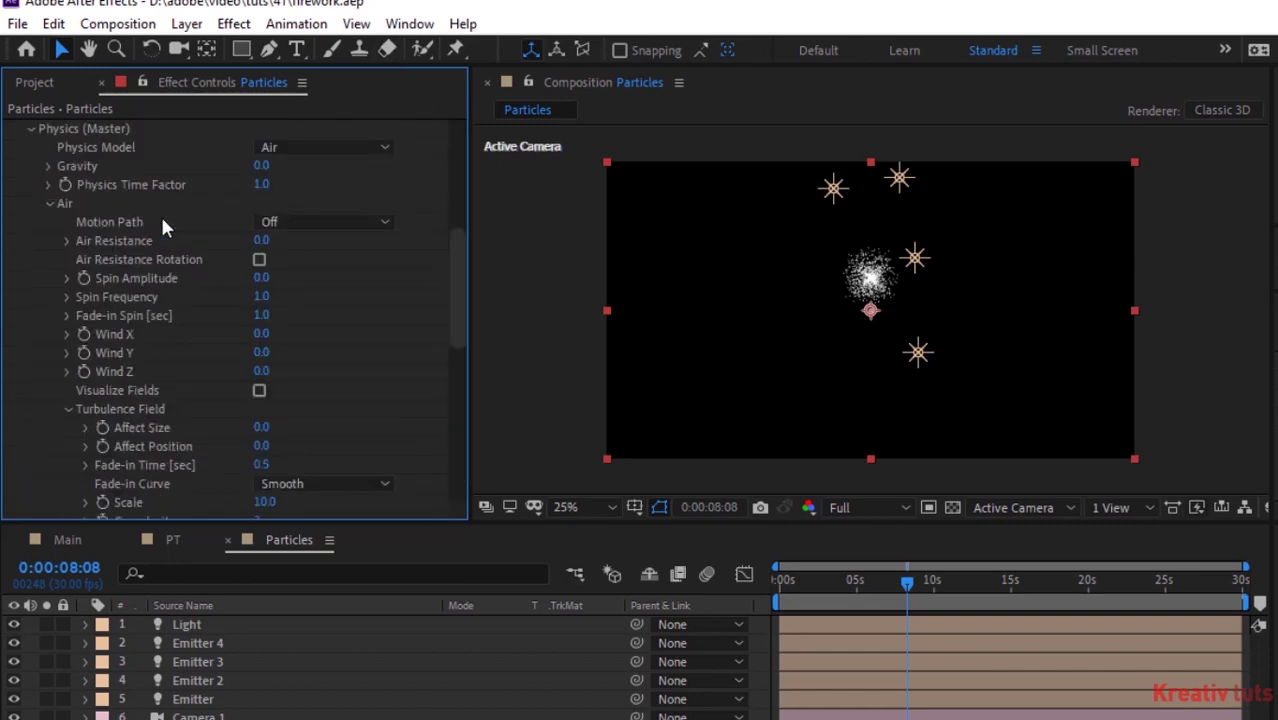
pyautogui.click(258, 167)
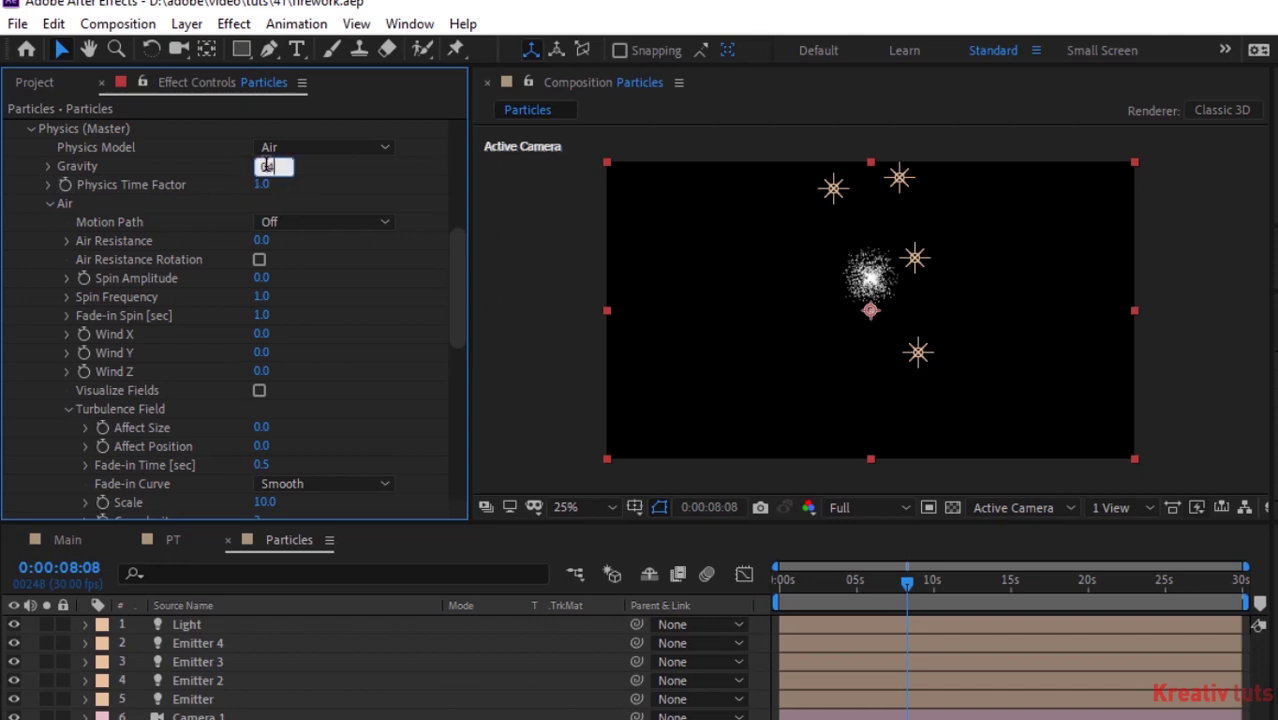
pyautogui.write('04')
pyautogui.press('BackSpace')
pyautogui.press('BackSpace')
pyautogui.write('400')
pyautogui.press('Return')
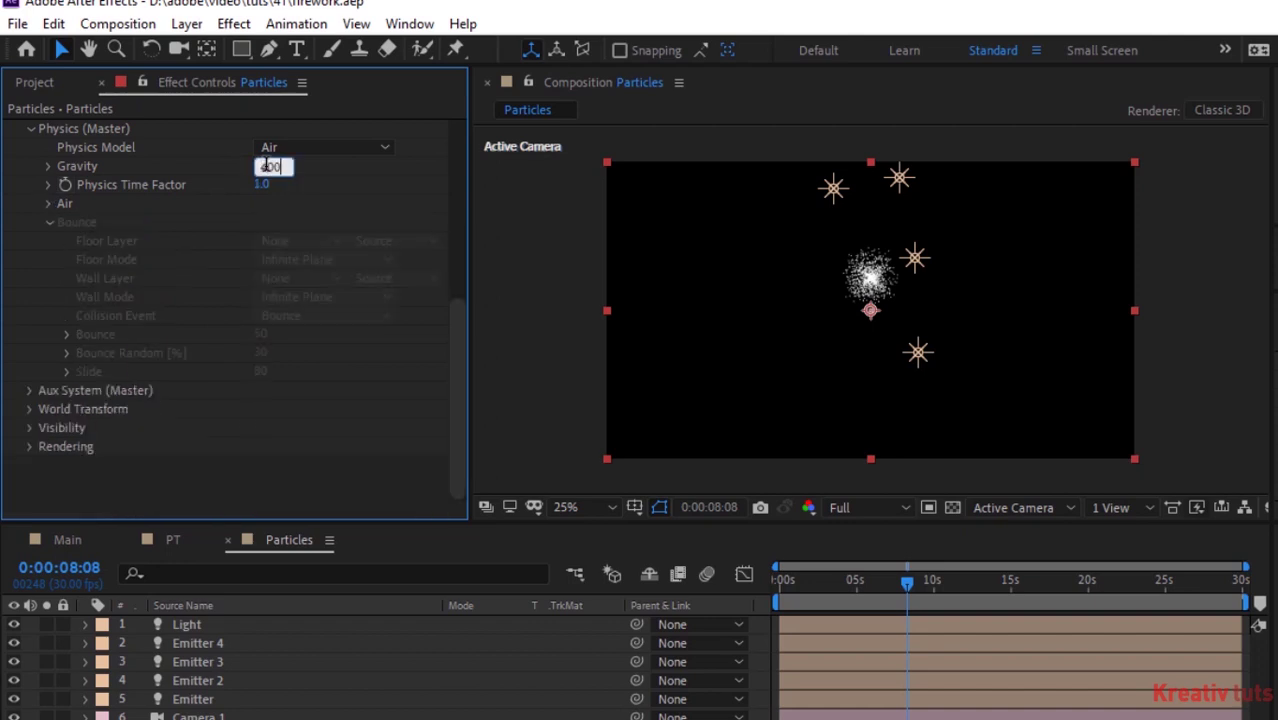
pyautogui.click(321, 206)
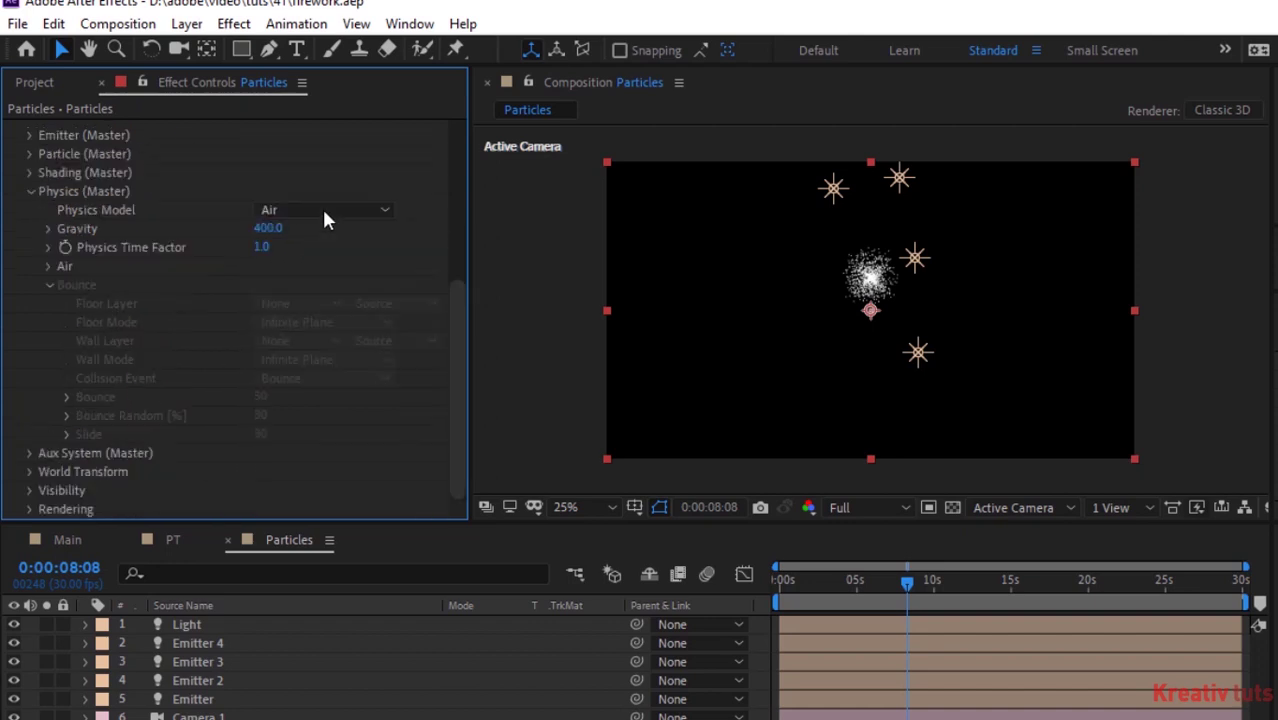
pyautogui.click(342, 148)
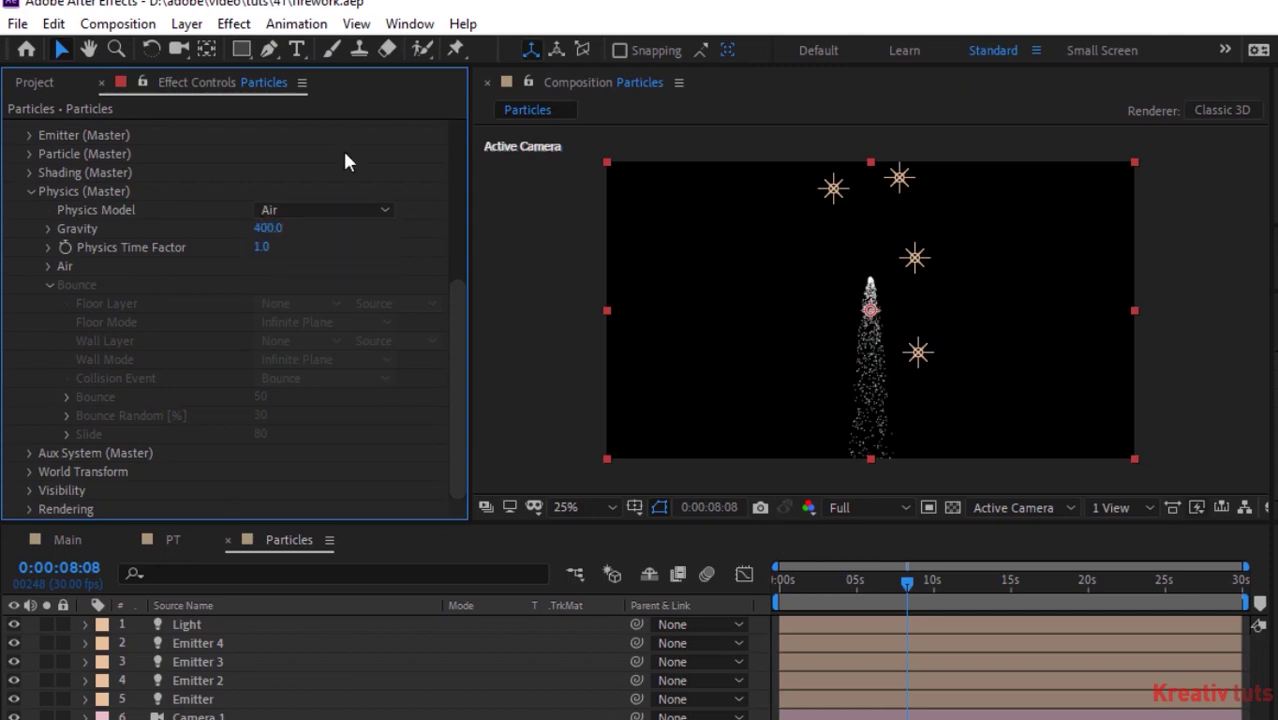
# - Set the master system's Air Resistance to 2 and Spin Amplitude to 50 in the Air physics settings
pyautogui.click(47, 267)
pyautogui.scroll(-3, 47, 267)
pyautogui.click(68, 333)
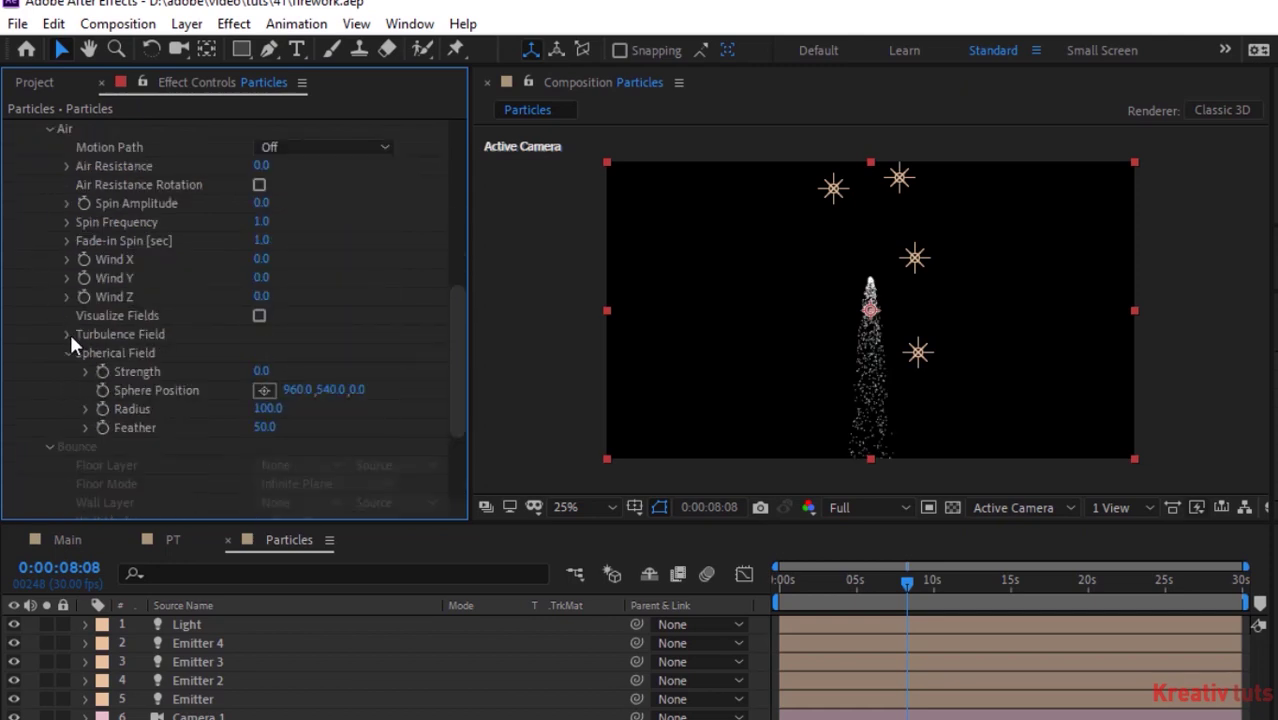
pyautogui.click(261, 166)
pyautogui.write('2')
pyautogui.press('Tab')
pyautogui.hotkey('shift', 'Tab')
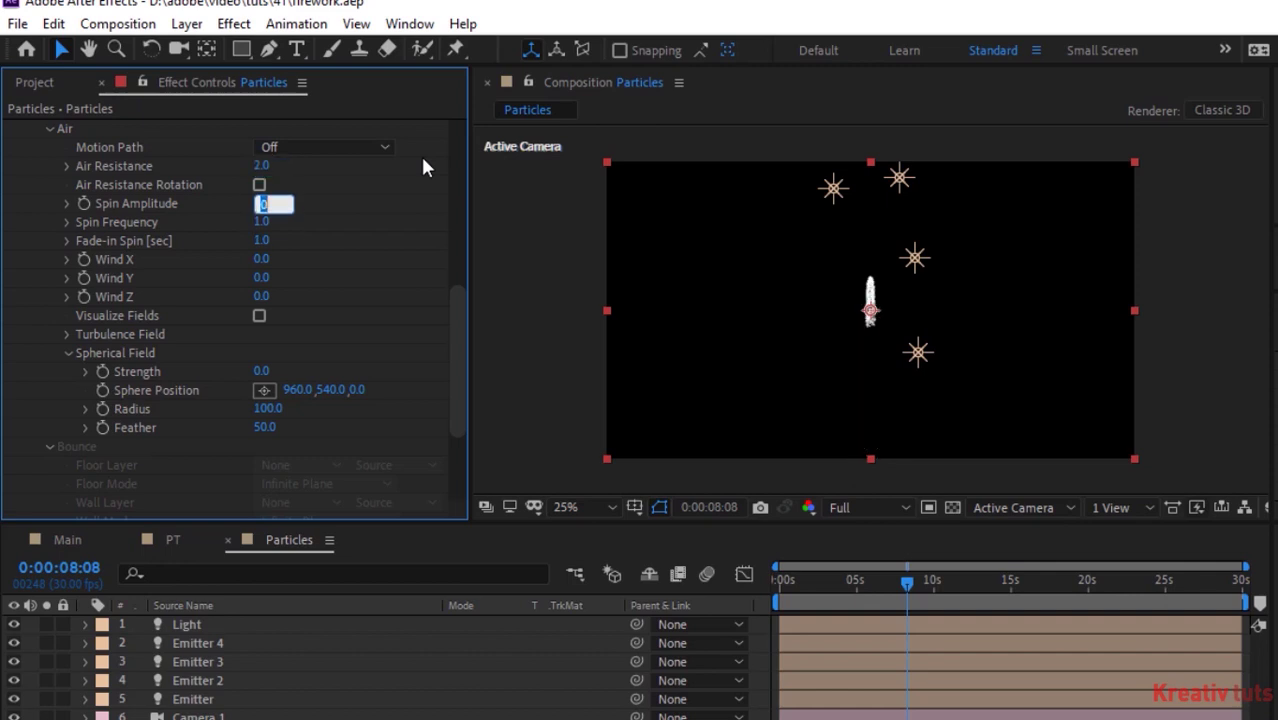
pyautogui.write('50')
pyautogui.press('Return')
# - Set the Radius of the master system's Spherical Field to 0 and collapse the Physics settings
pyautogui.click(268, 408)
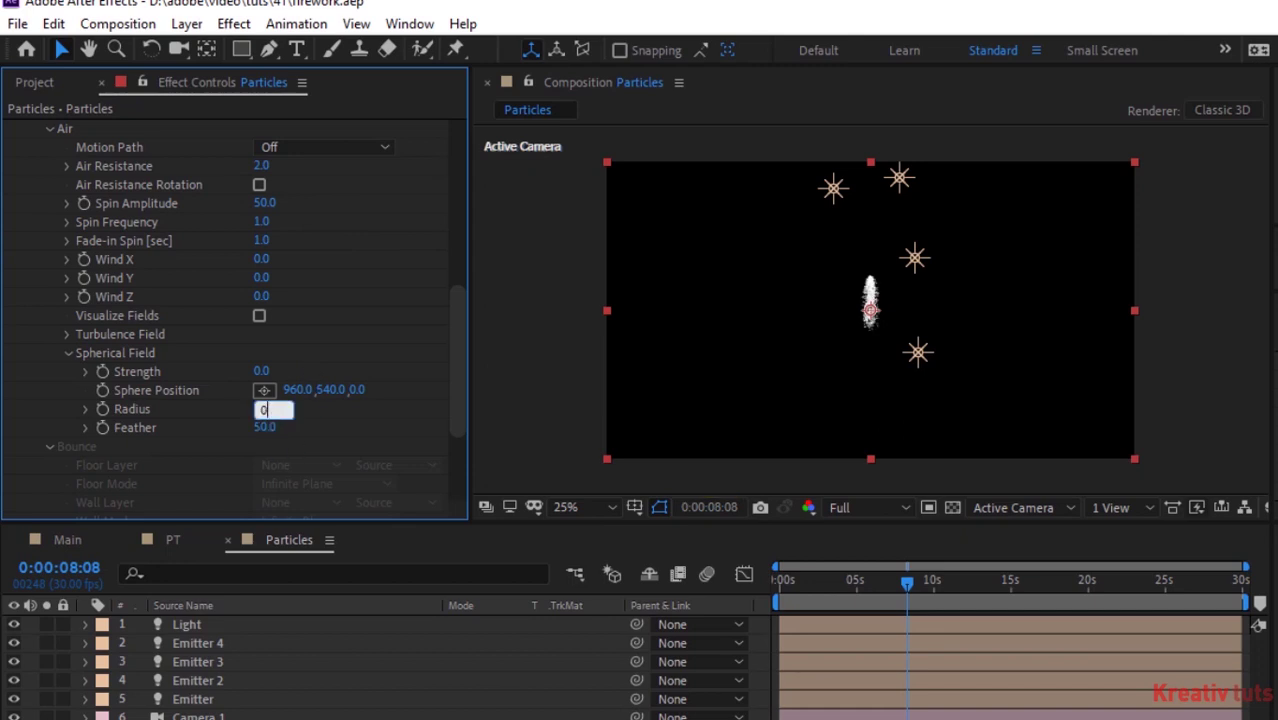
pyautogui.press('Return')
pyautogui.click(49, 129)
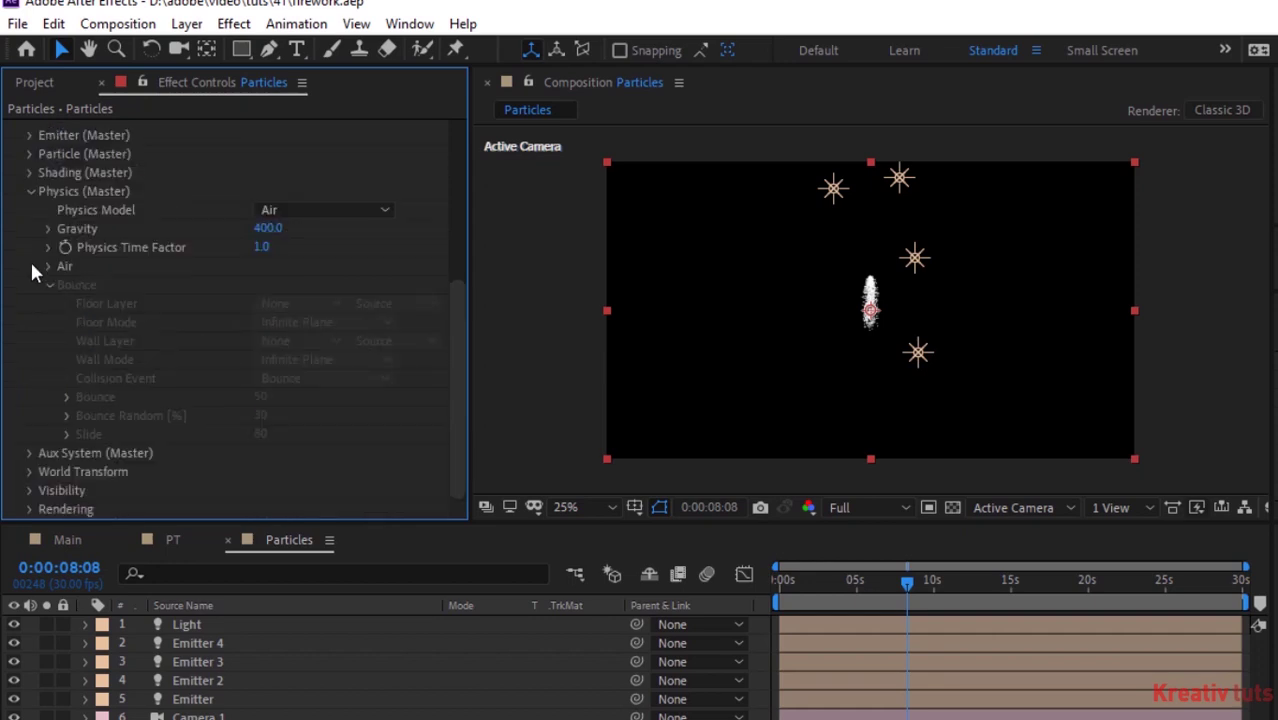
pyautogui.click(31, 191)
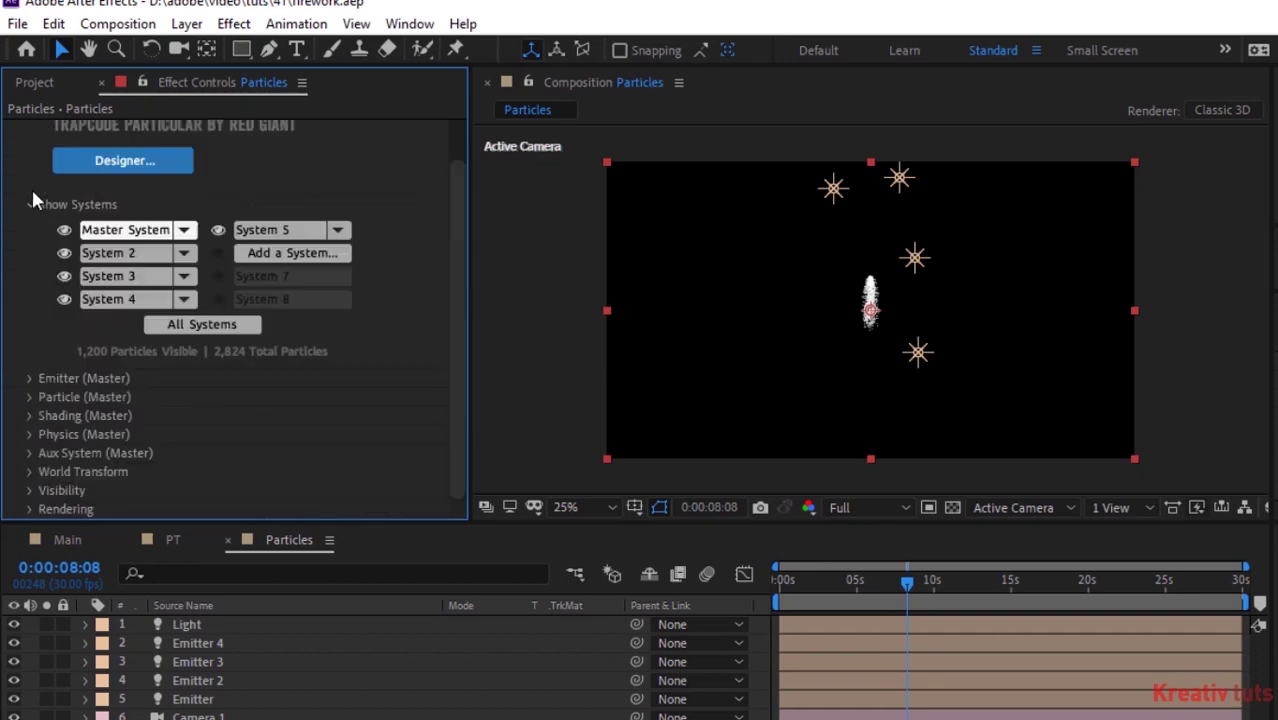
# - Make the master Aux System emit Continuously at 120 particles per second
pyautogui.click(29, 453)
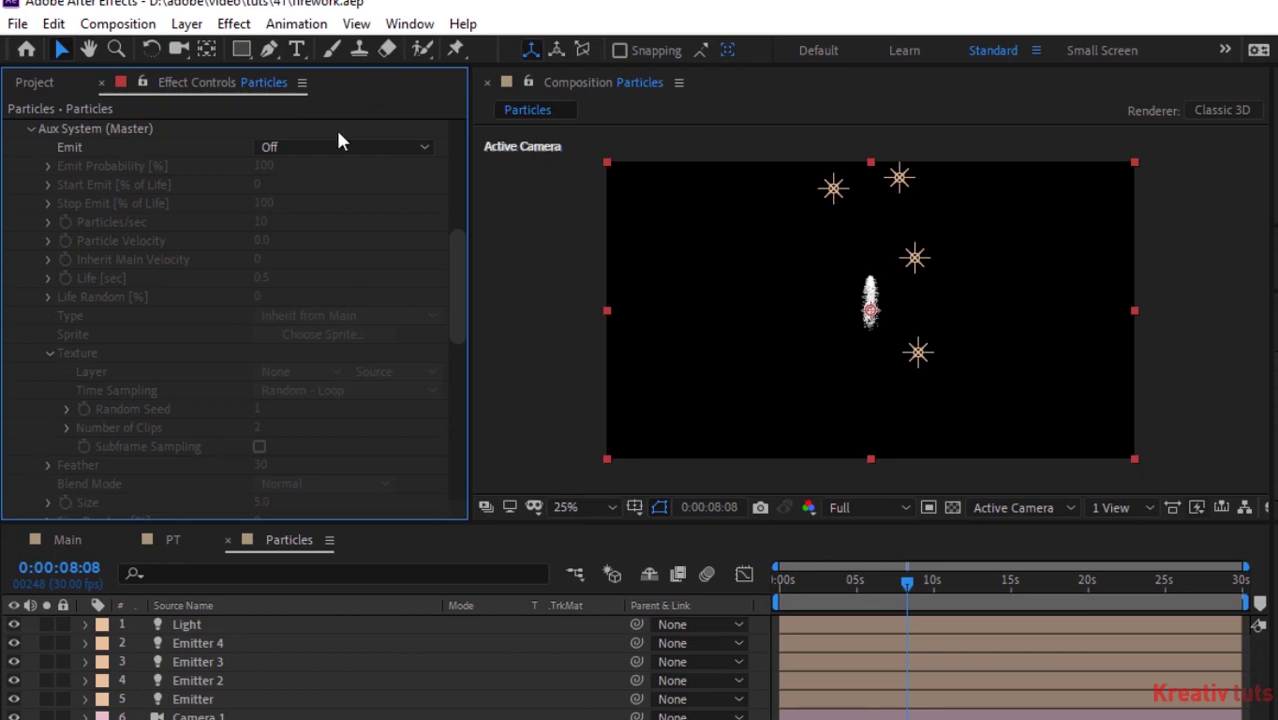
pyautogui.click(312, 147)
pyautogui.click(322, 219)
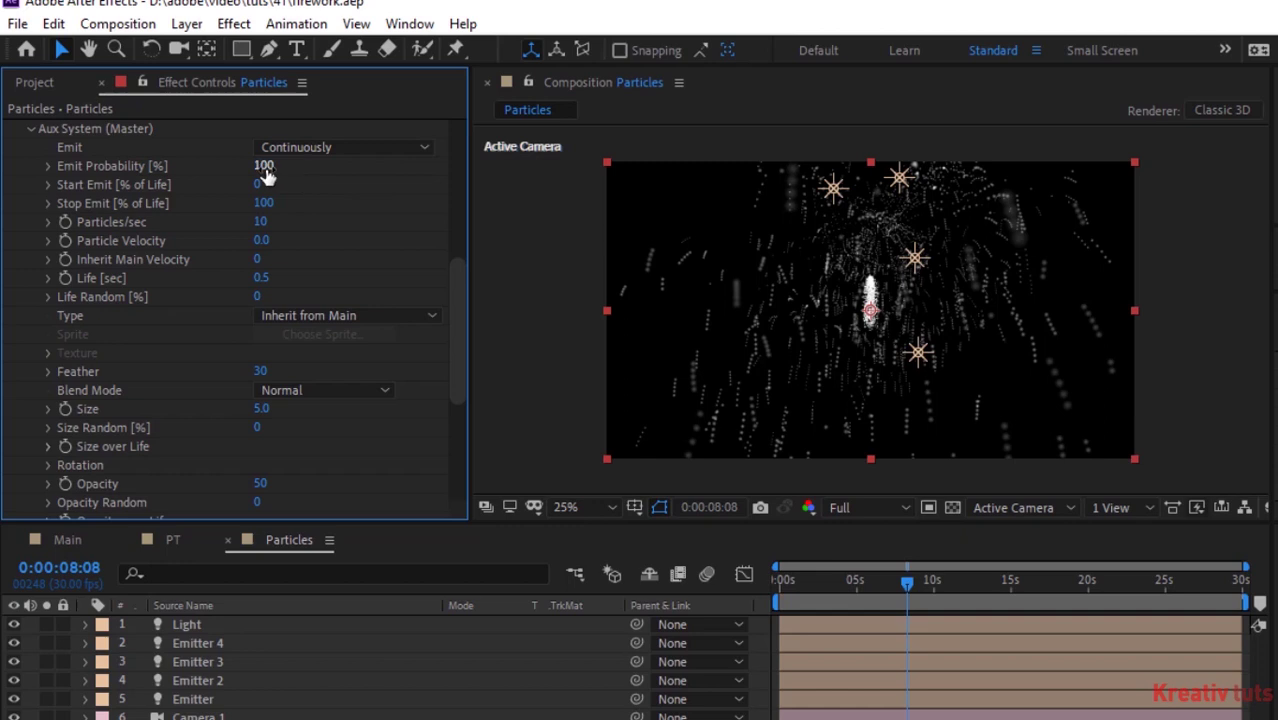
pyautogui.click(260, 221)
pyautogui.write('120')
pyautogui.press('Return')
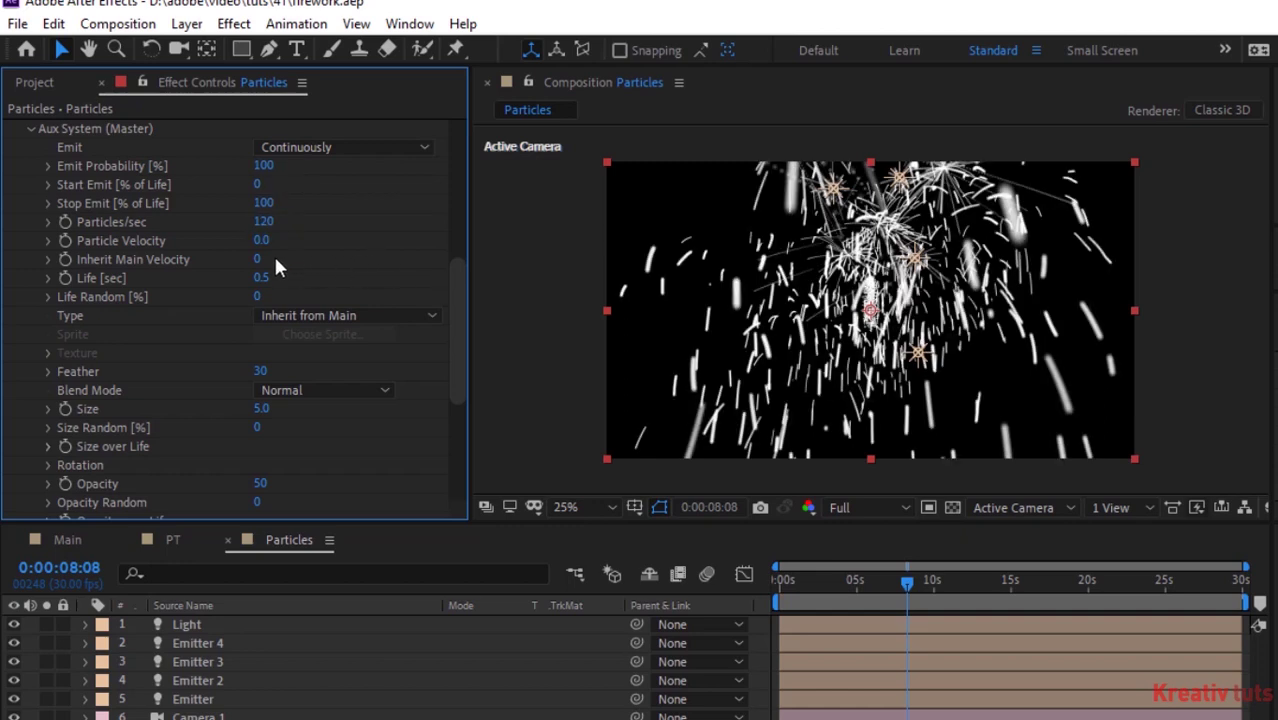
# - Set the master Aux System's particle Life to 1 second and Feather to 0
pyautogui.click(261, 278)
pyautogui.write('1')
pyautogui.press('Return')
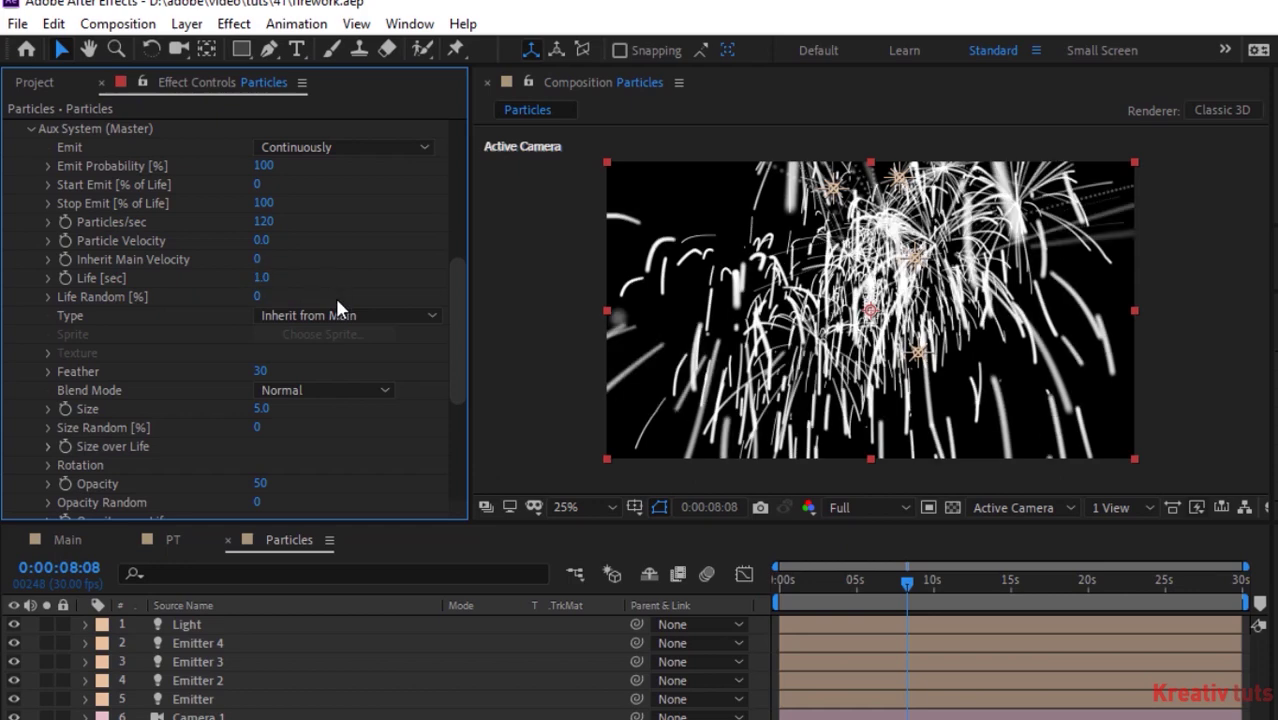
pyautogui.click(260, 371)
pyautogui.write('0')
pyautogui.press('Return')
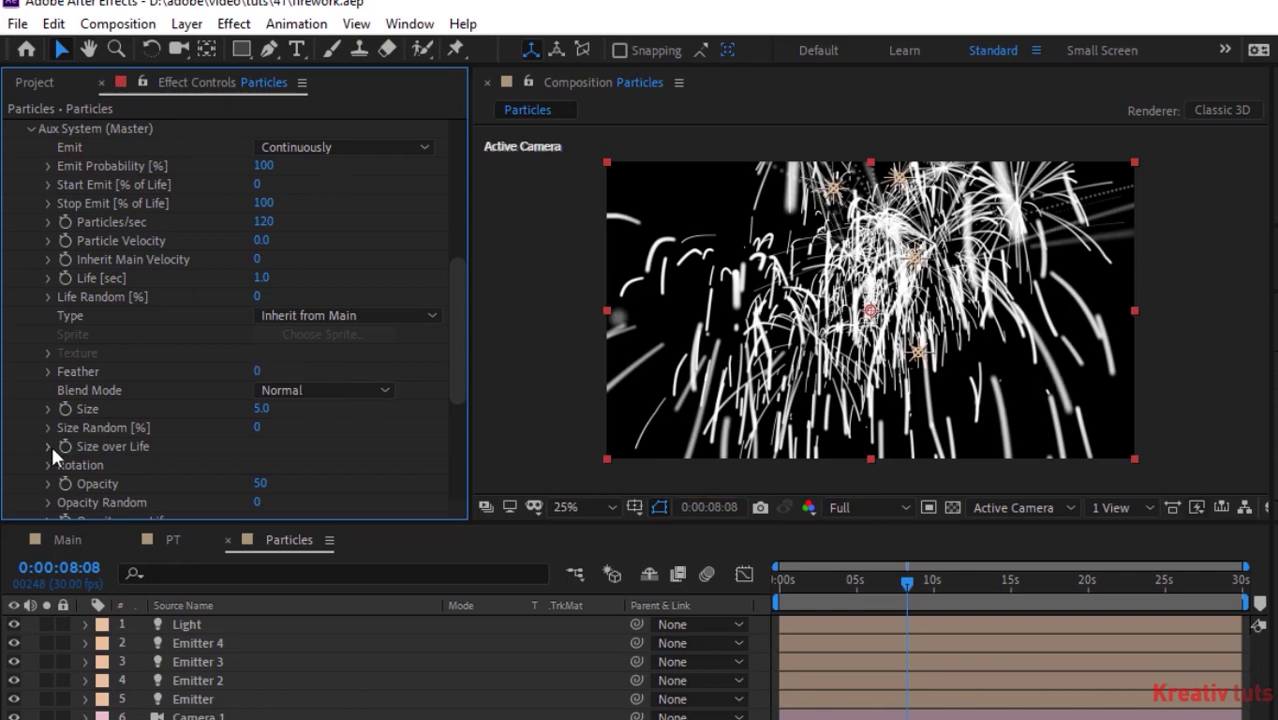
# - Apply the linearly decreasing preset curve to the master Aux System's Size over Life
pyautogui.click(47, 446)
pyautogui.click(367, 338)
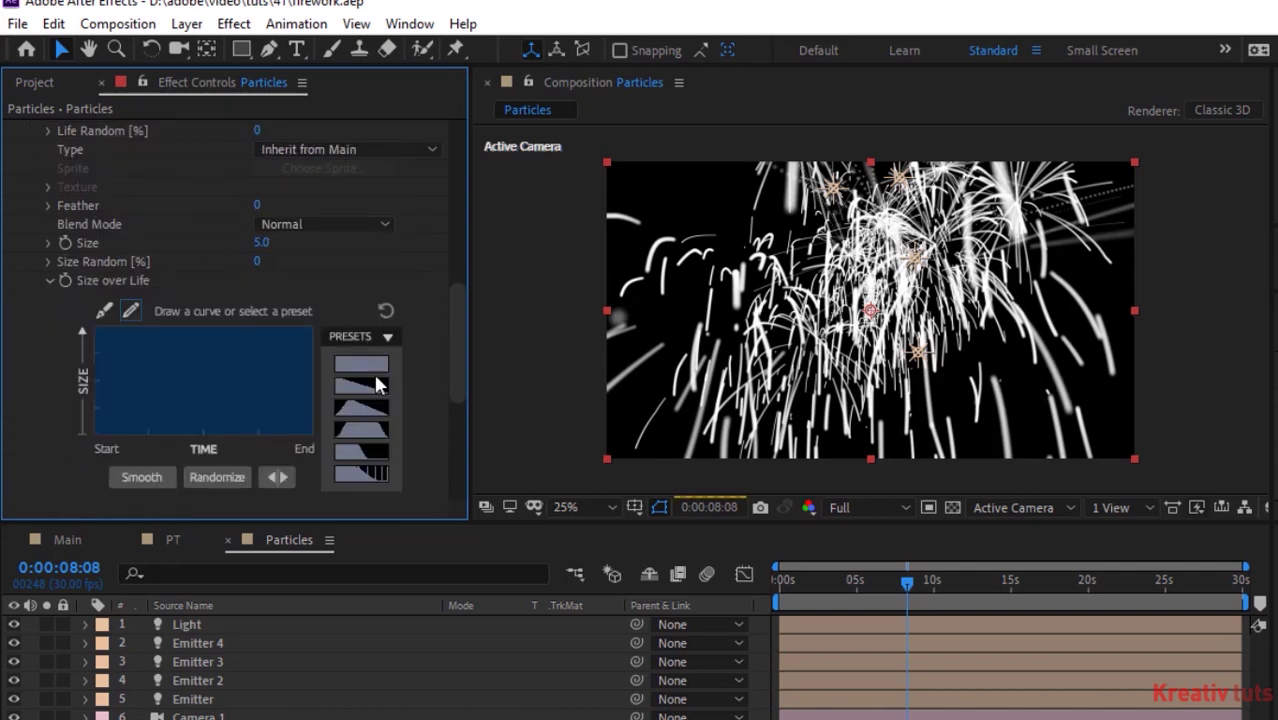
pyautogui.click(378, 393)
pyautogui.click(376, 390)
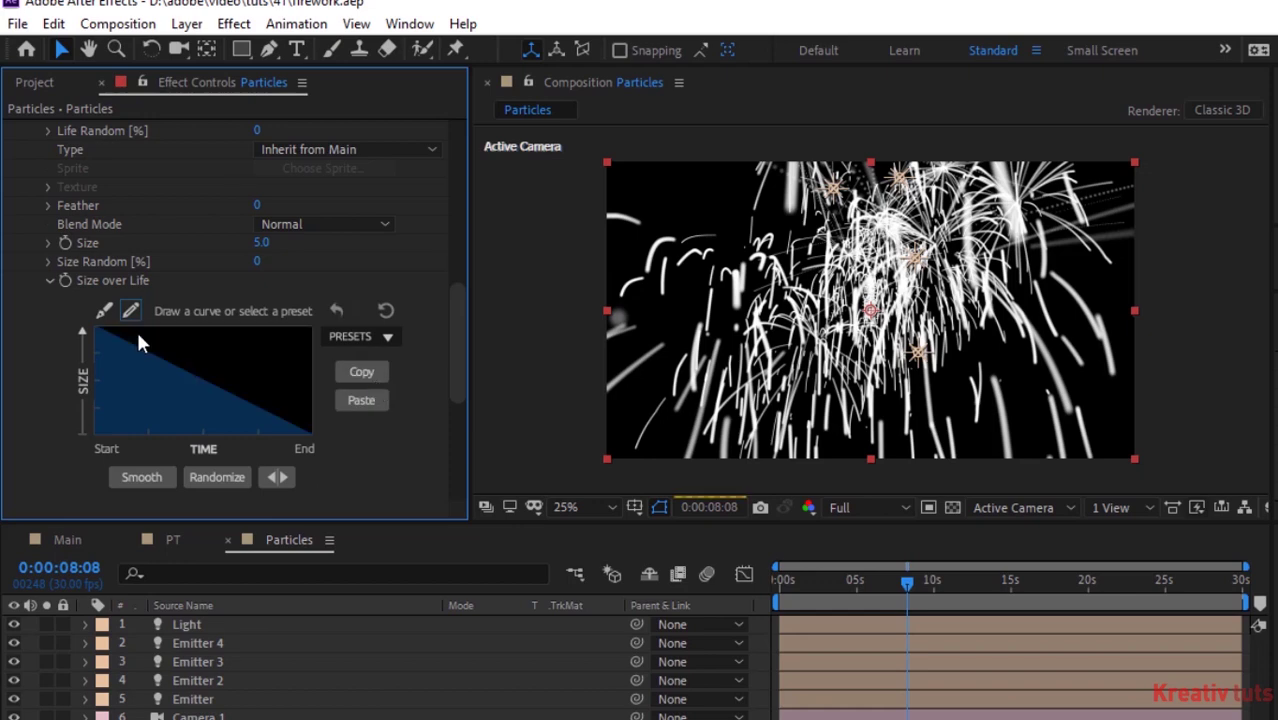
pyautogui.click(49, 281)
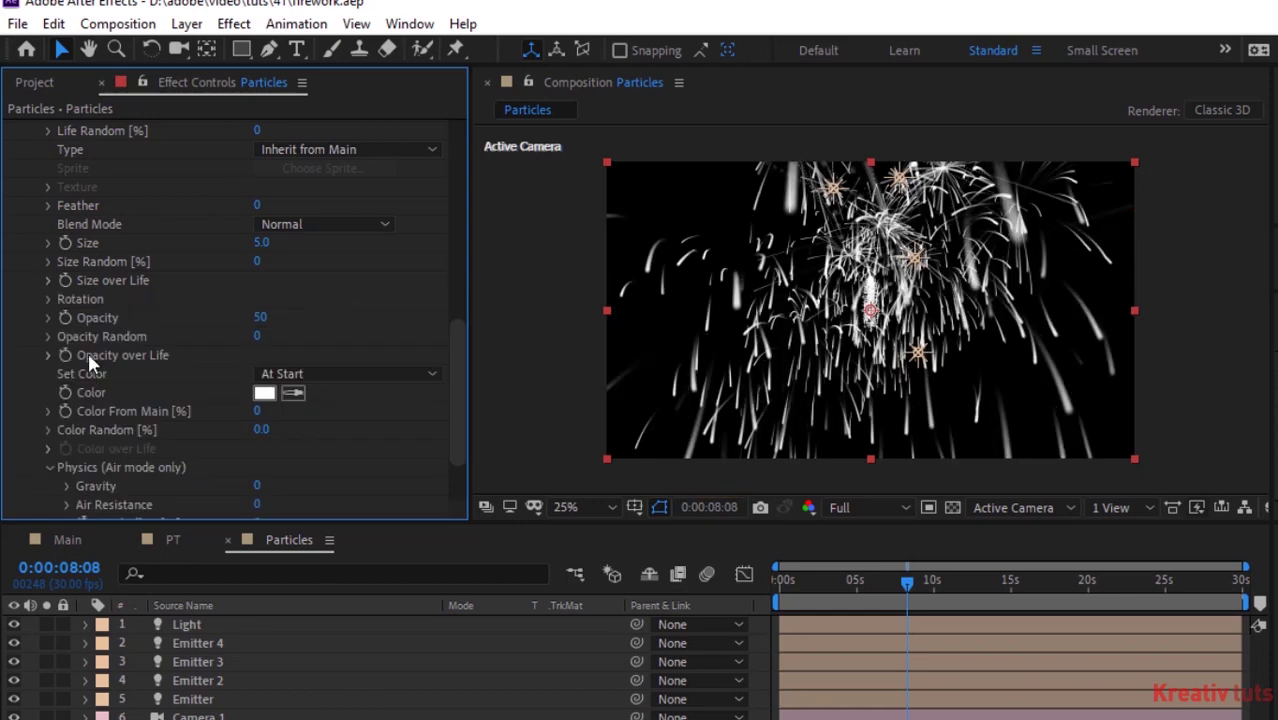
# - Set the master Aux System's Color From Main to 100% and collapse the Aux System settings
pyautogui.click(258, 413)
pyautogui.write('100')
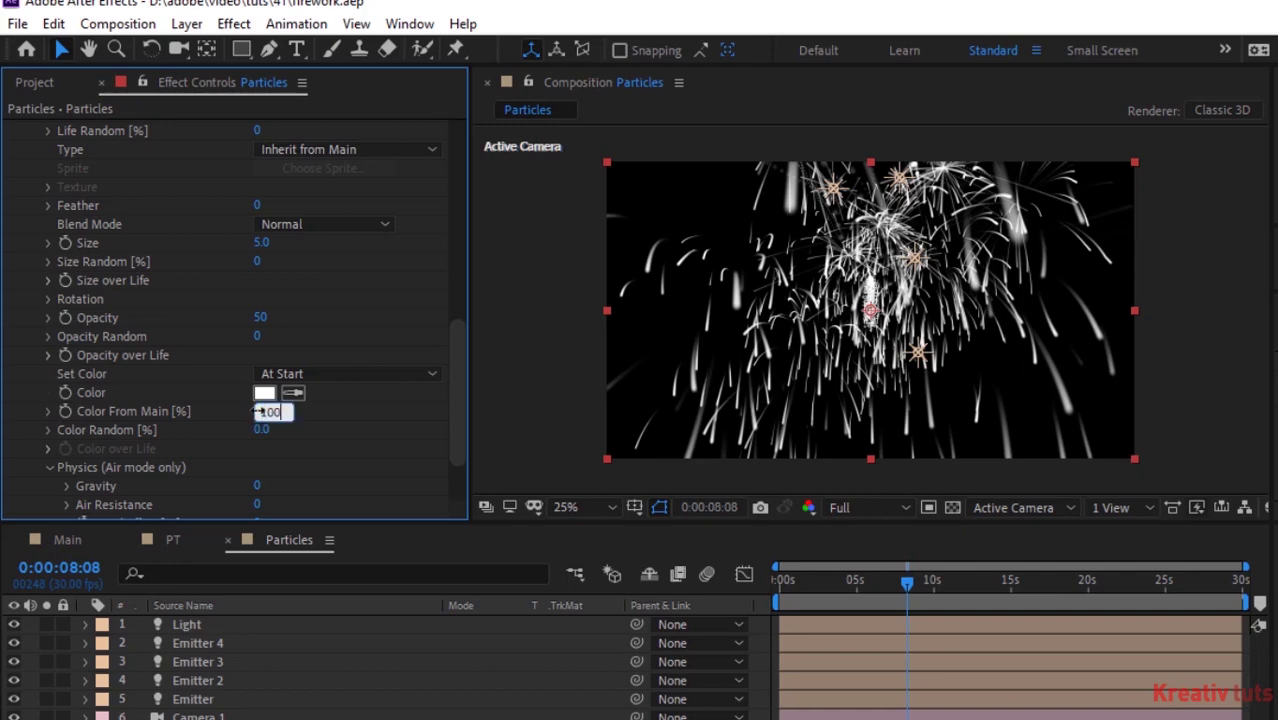
pyautogui.press('Return')
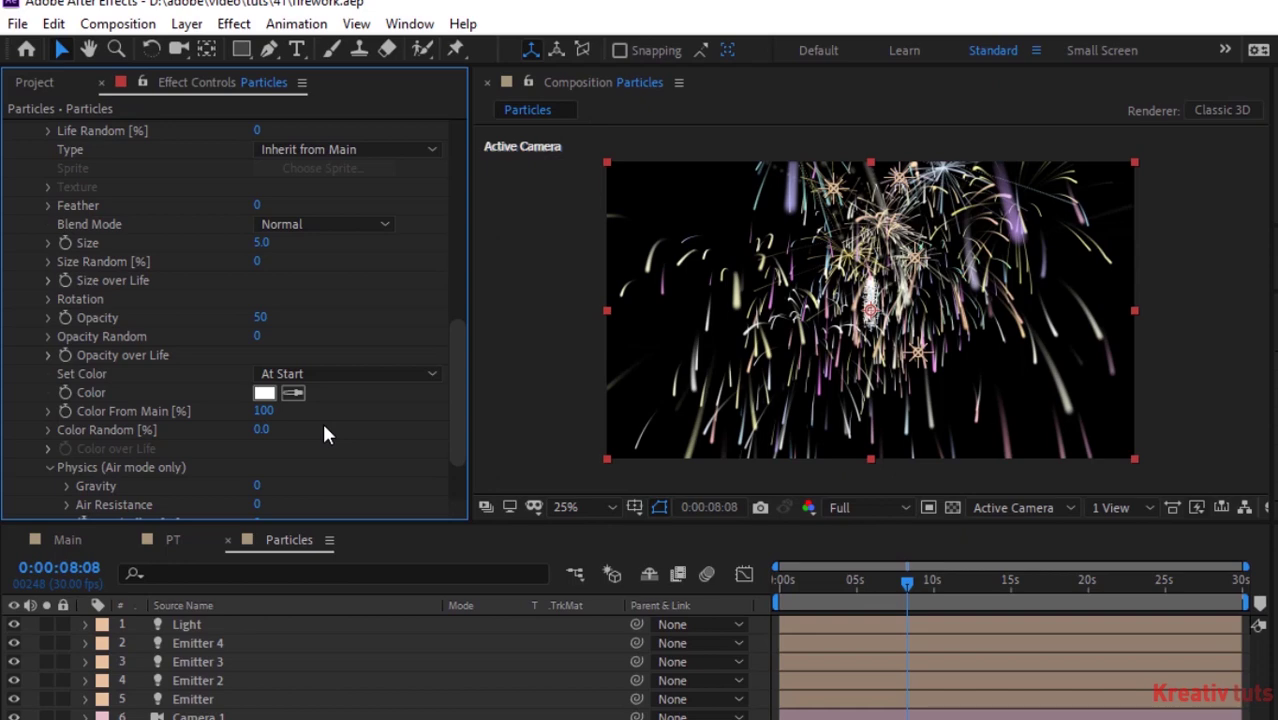
pyautogui.moveTo(457, 450); pyautogui.dragTo(479, 228)
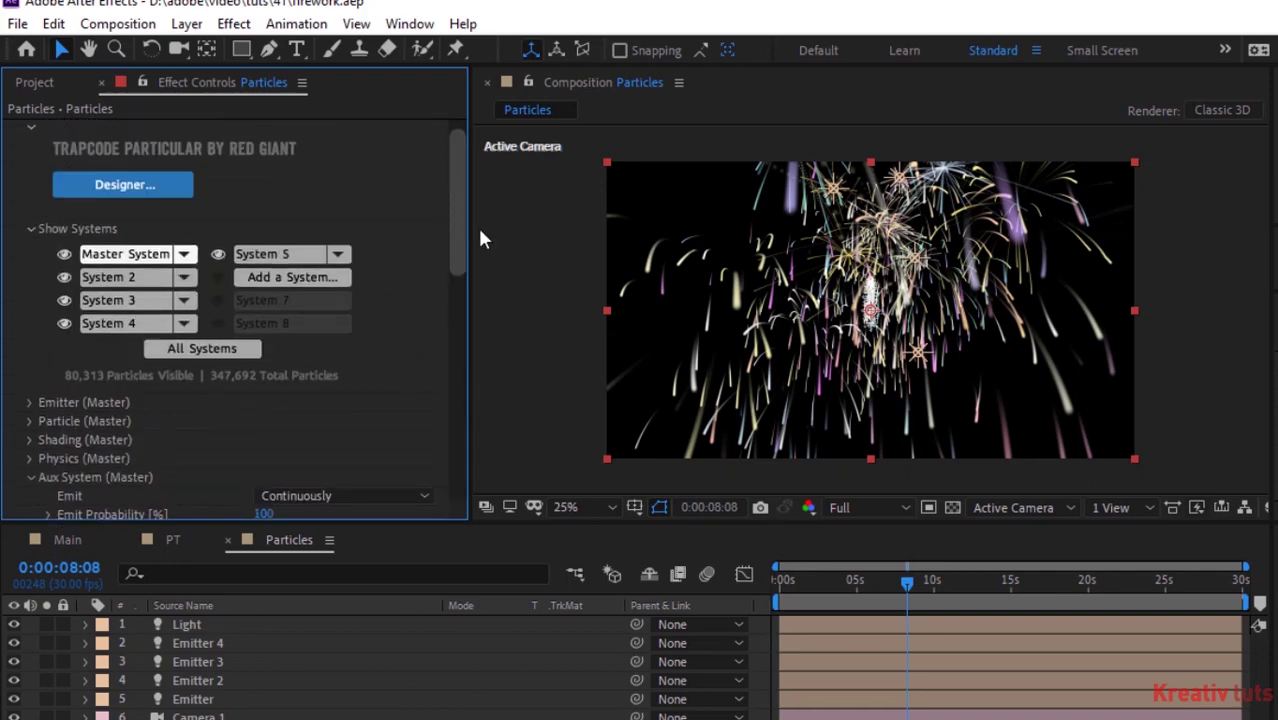
pyautogui.click(32, 474)
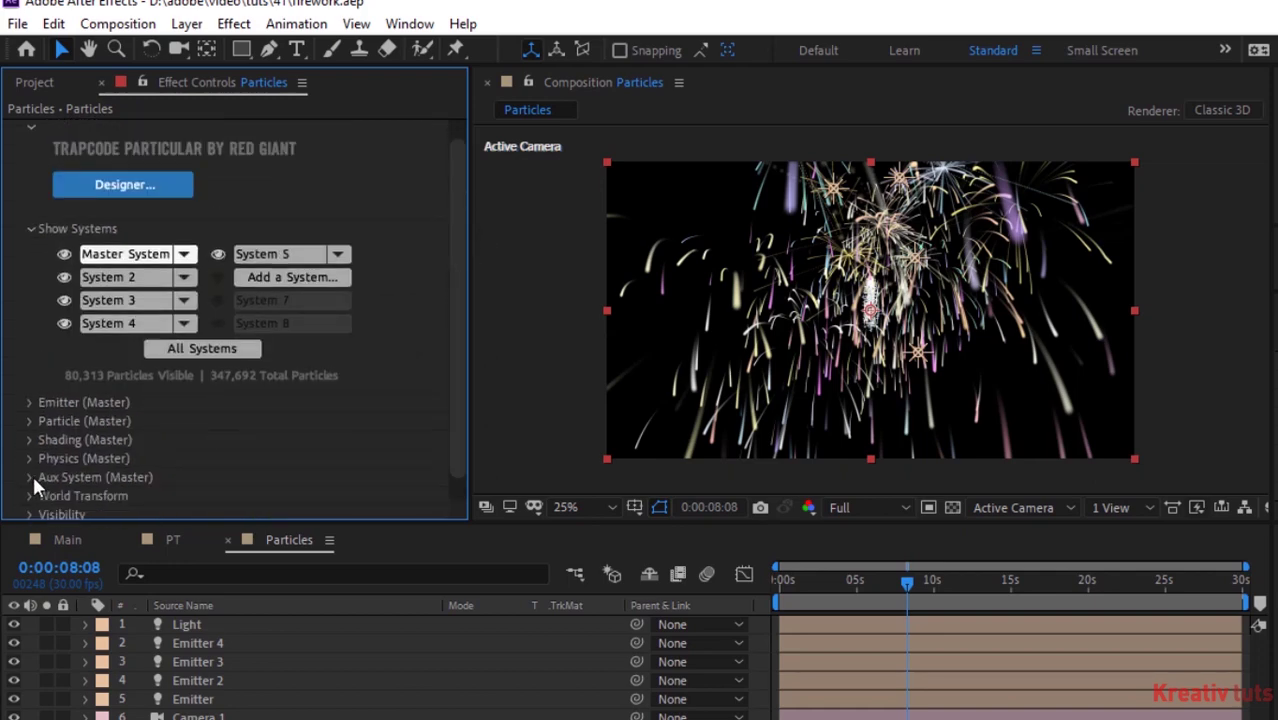
# - Add the expression math.tan(time*2)*300-100 to System 2's emitter Particles/sec and collapse the layer's effects in the timeline
pyautogui.click(122, 279)
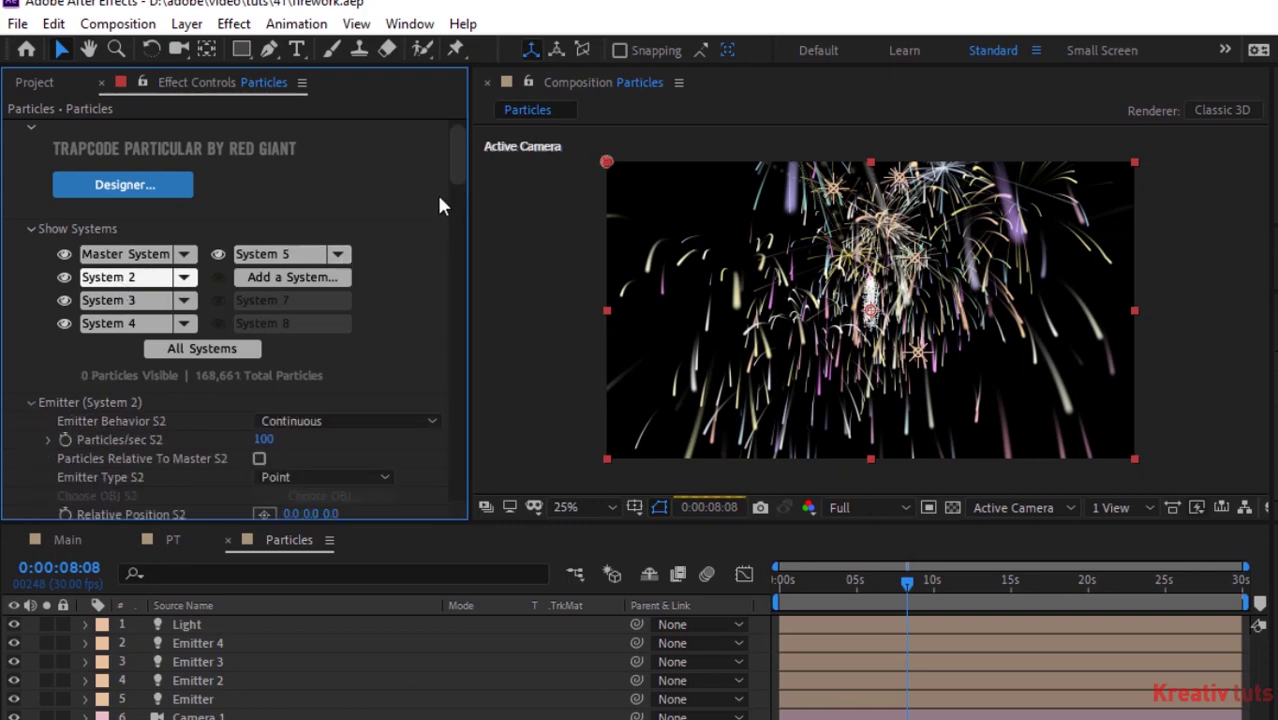
pyautogui.moveTo(450, 167); pyautogui.dragTo(453, 196)
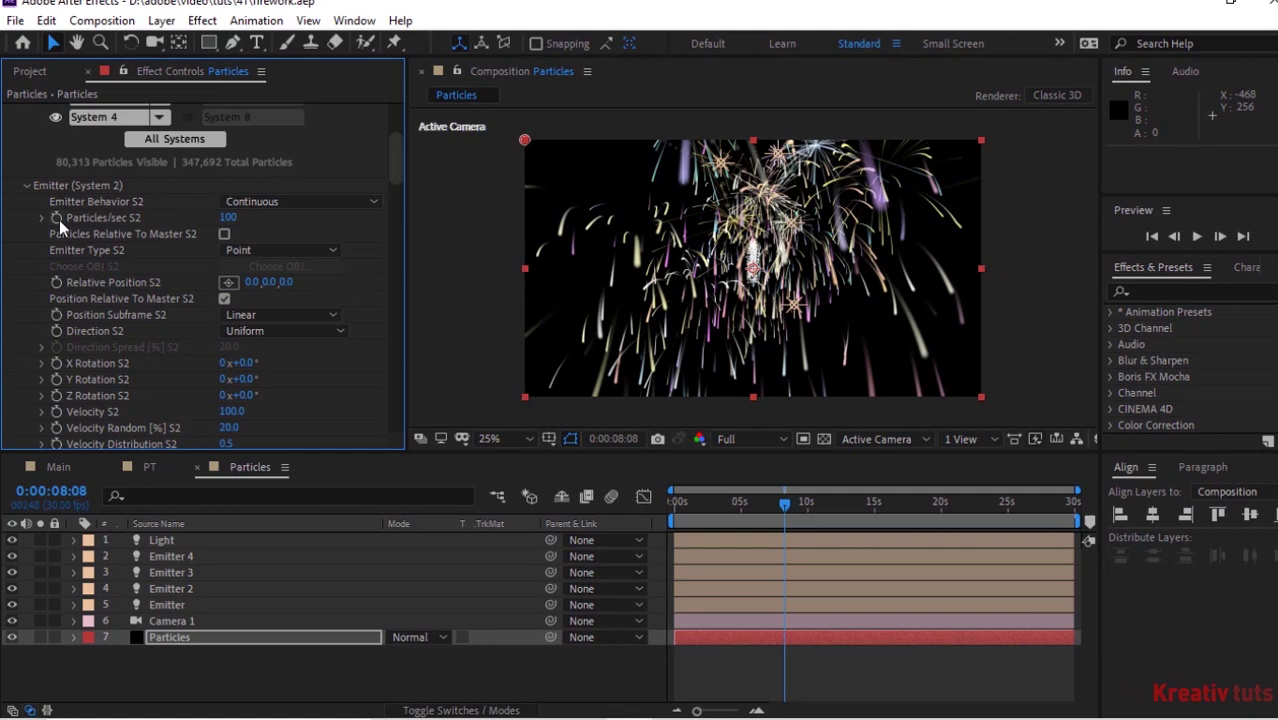
pyautogui.keyDown('alt'); pyautogui.click(57, 218); pyautogui.keyUp('alt')
pyautogui.write('ma')
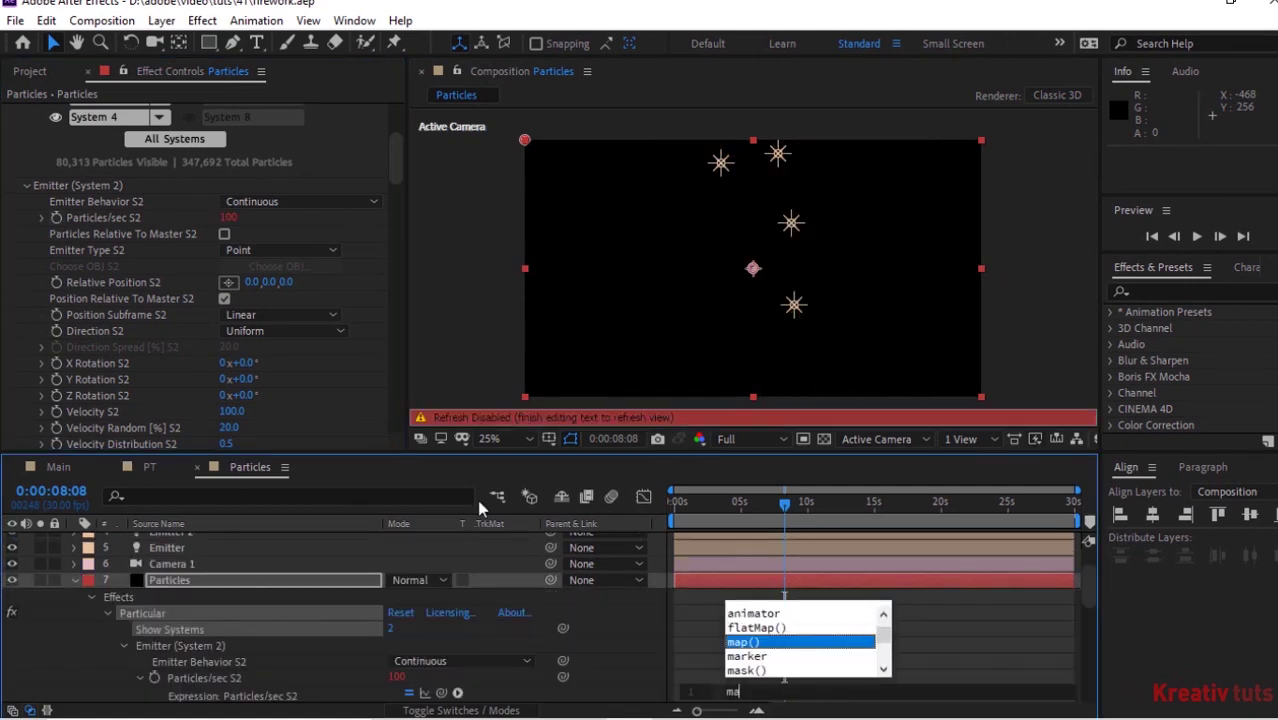
pyautogui.write('th.tan(time')
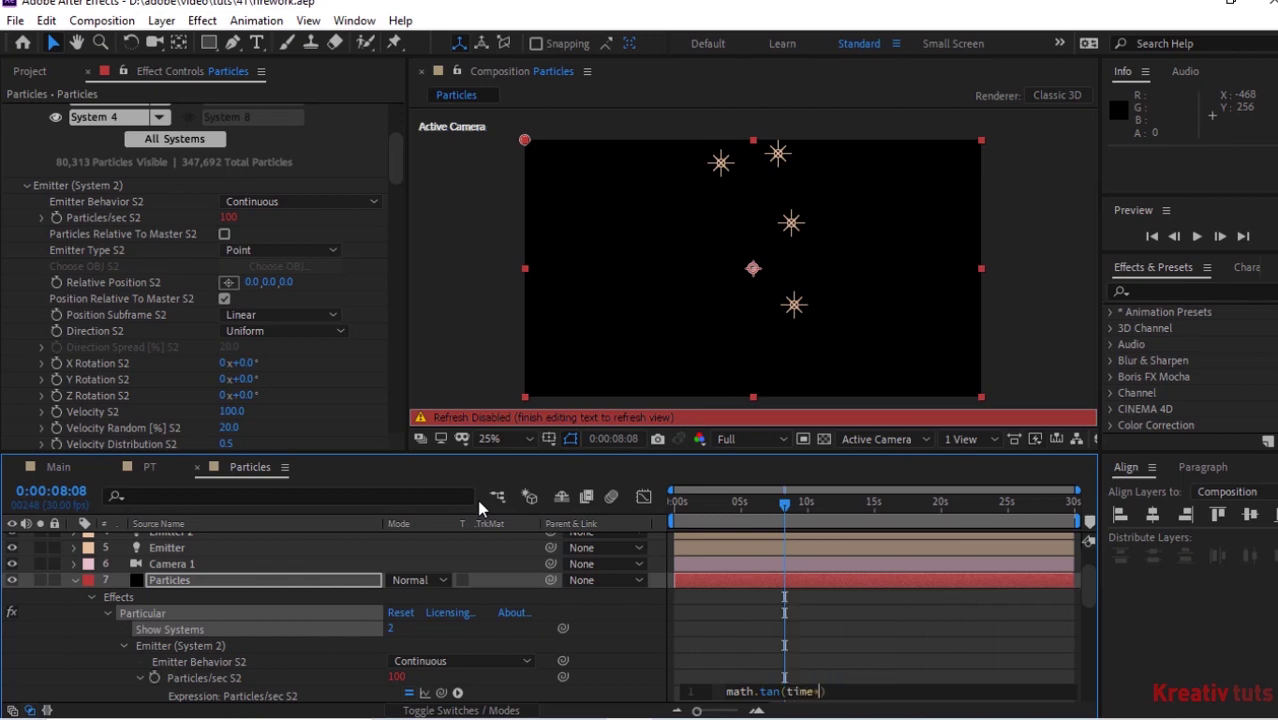
pyautogui.write('*2)*300-100')
pyautogui.click(548, 700)
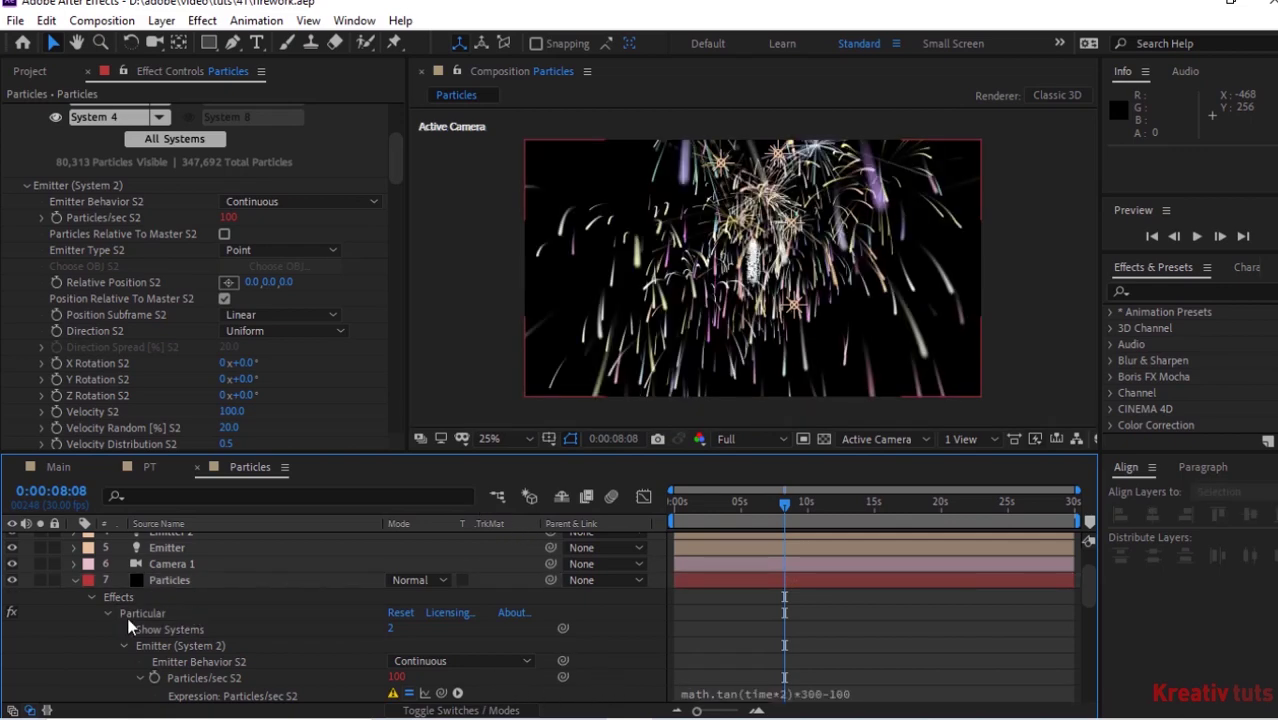
pyautogui.click(90, 597)
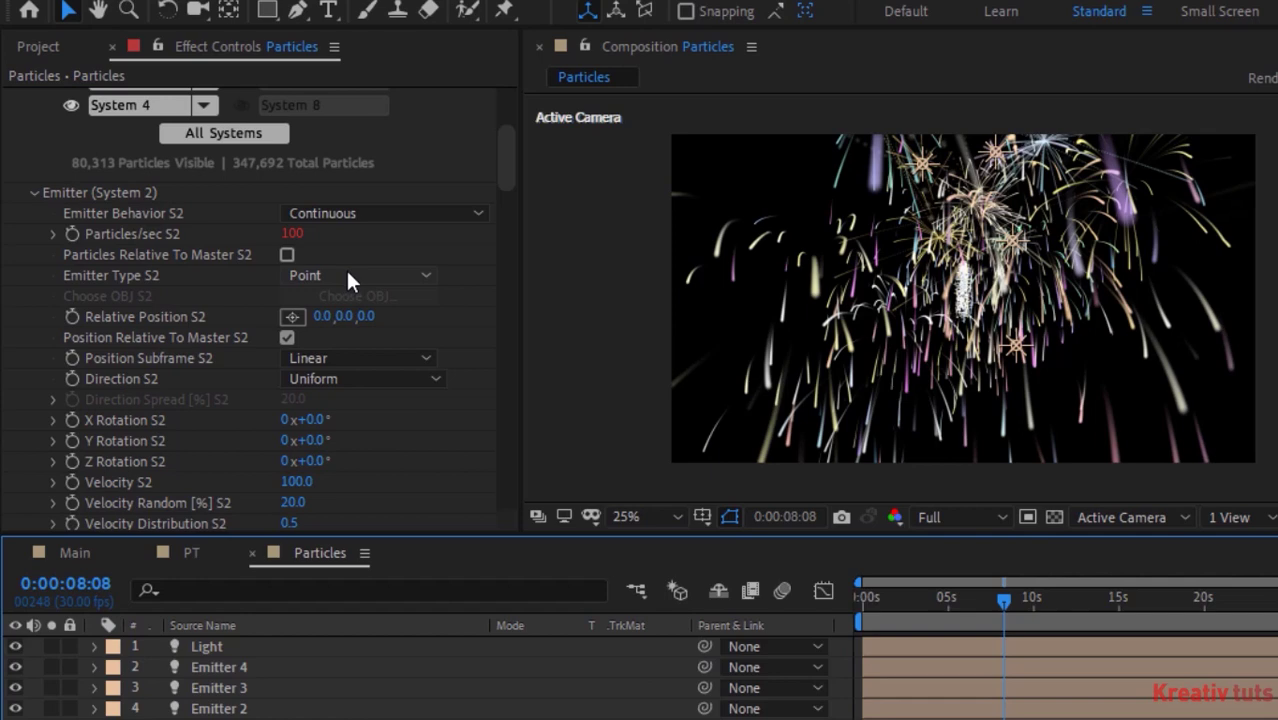
# - Set System 2's Emitter Type to Light(s) and its Velocity to 1000
pyautogui.click(274, 249)
pyautogui.click(380, 408)
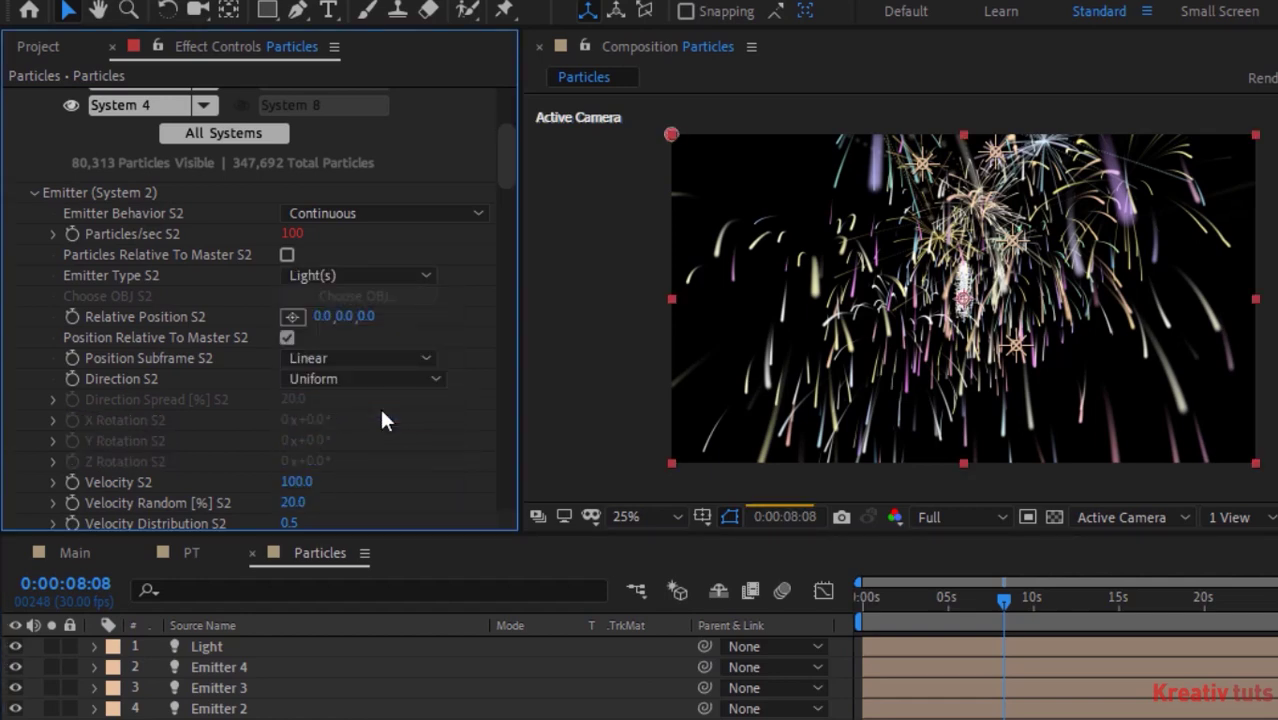
pyautogui.click(288, 481)
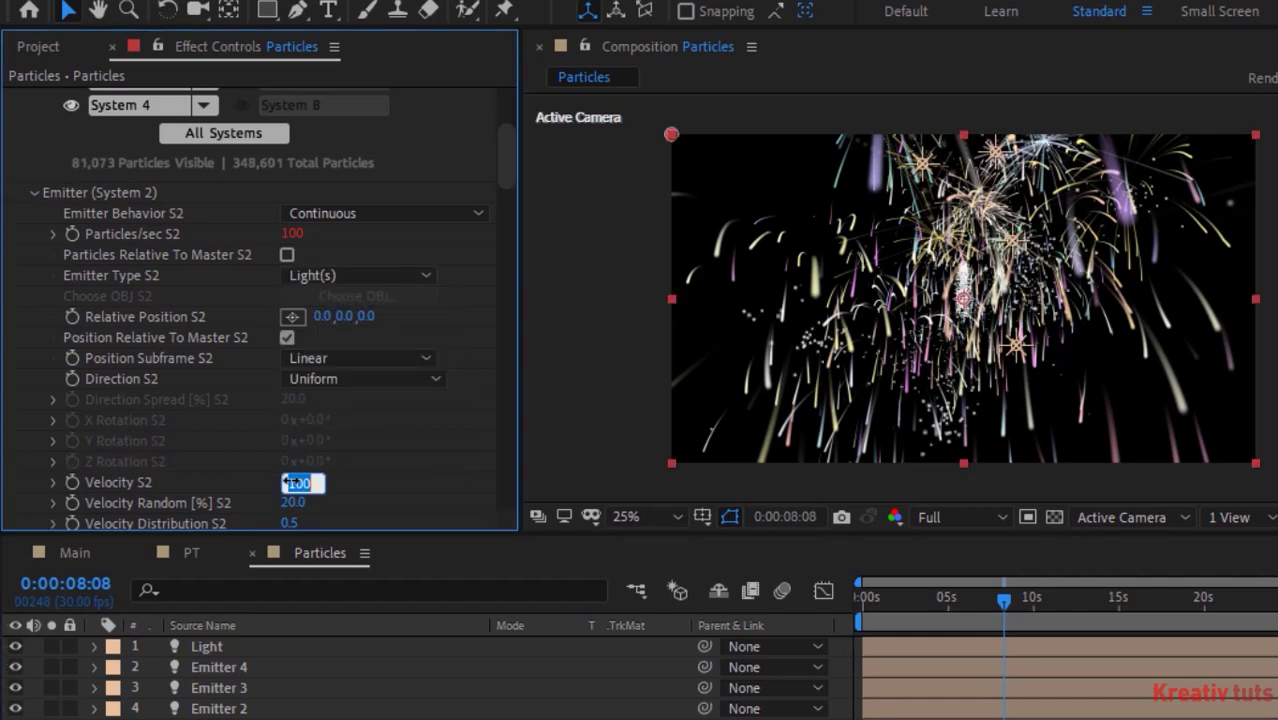
pyautogui.write('1000')
pyautogui.press('Return')
# - Set System 2's Velocity Random to 15%, Velocity Distribution to 5, and Emitter Size XYZ to 0
pyautogui.scroll(-3, 503, 152)
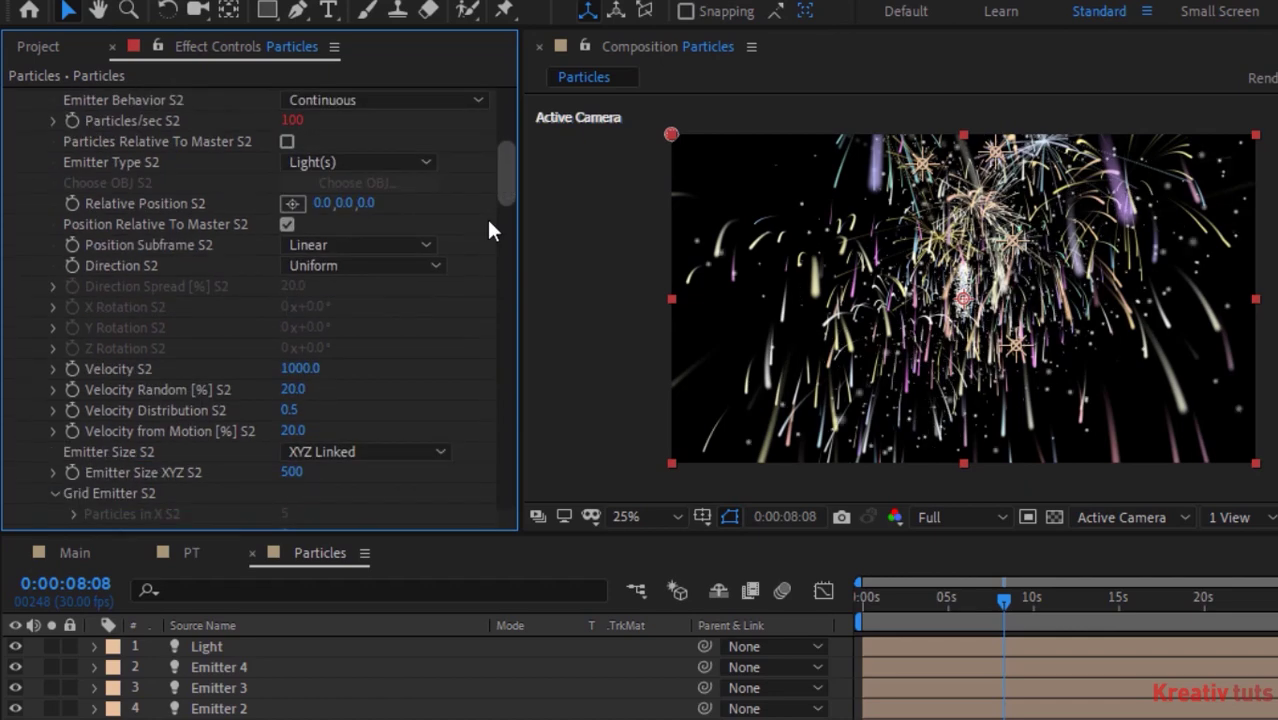
pyautogui.click(290, 390)
pyautogui.write('15')
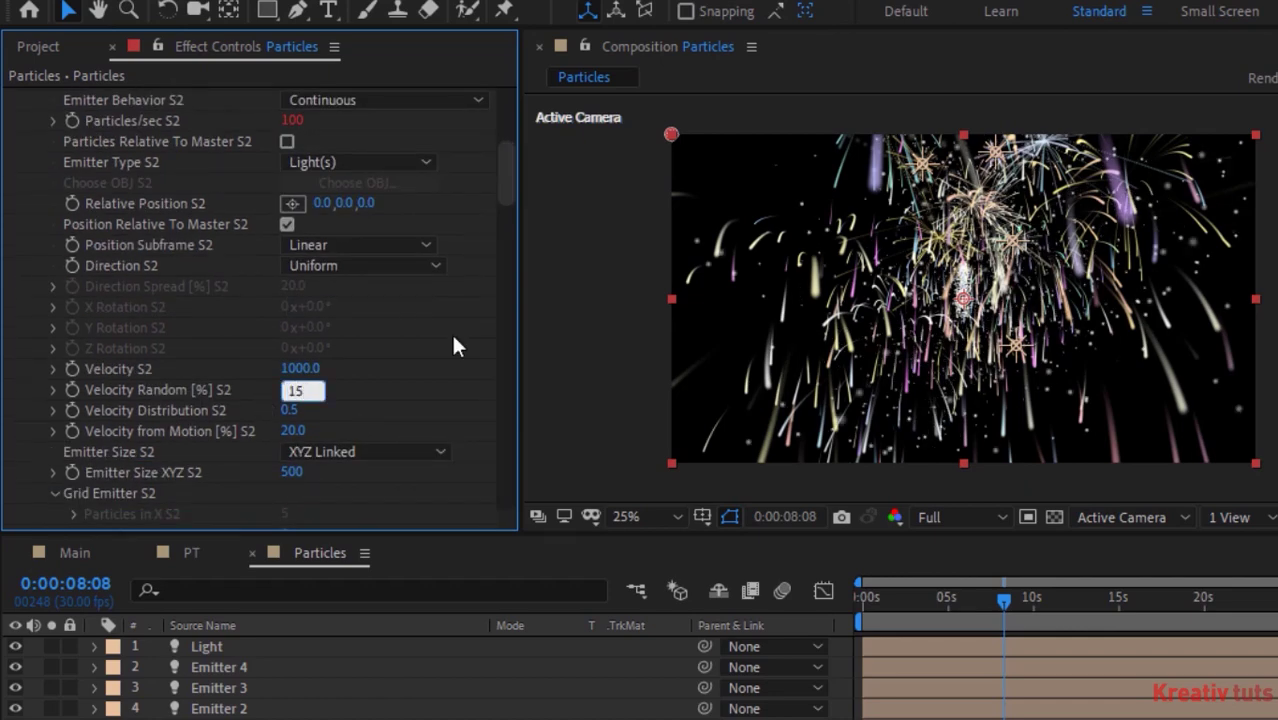
pyautogui.press('Tab')
pyautogui.write('5')
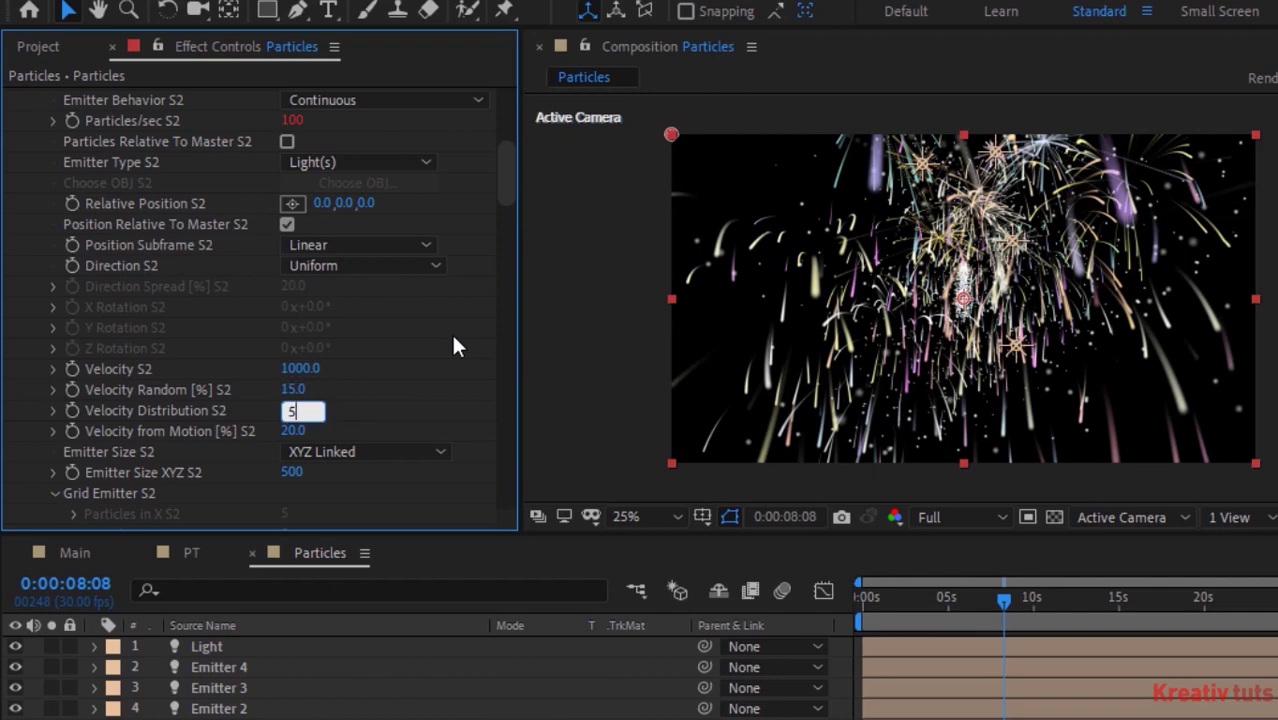
pyautogui.click(291, 472)
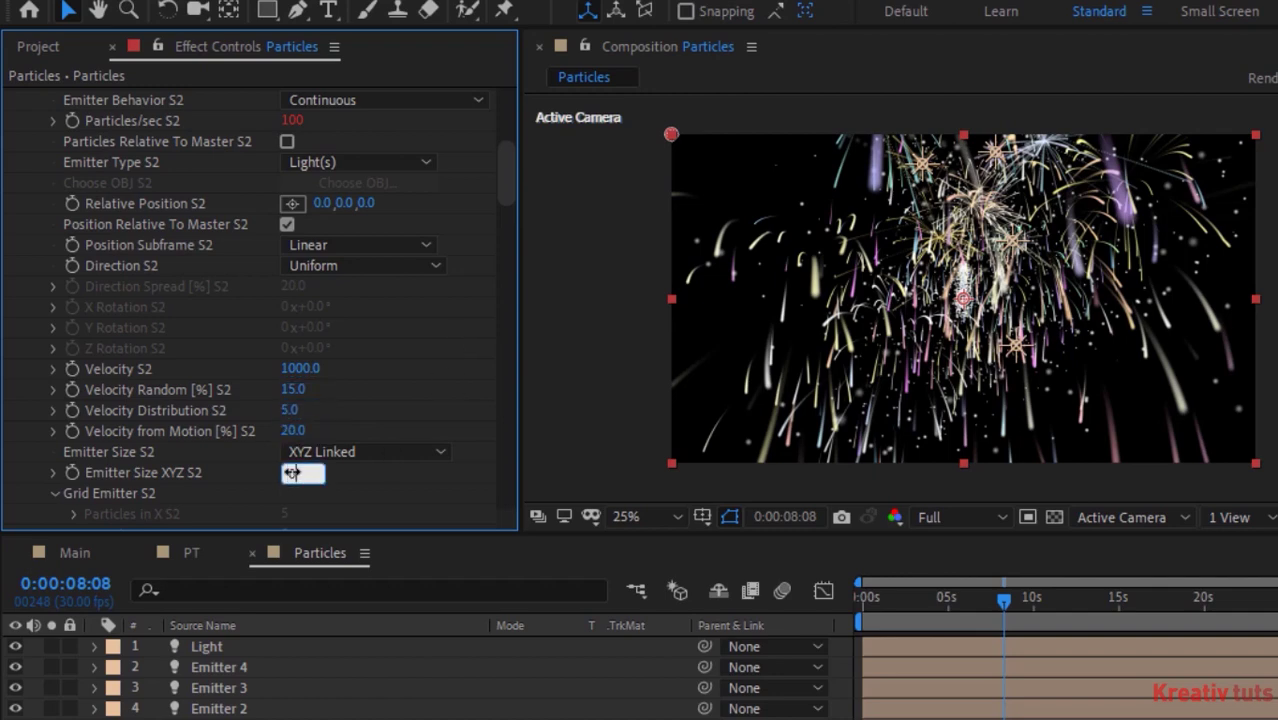
pyautogui.write('0')
# - Set System 2's particle Life to 2 seconds and Sphere Feather to 0
pyautogui.moveTo(508, 162); pyautogui.dragTo(510, 224)
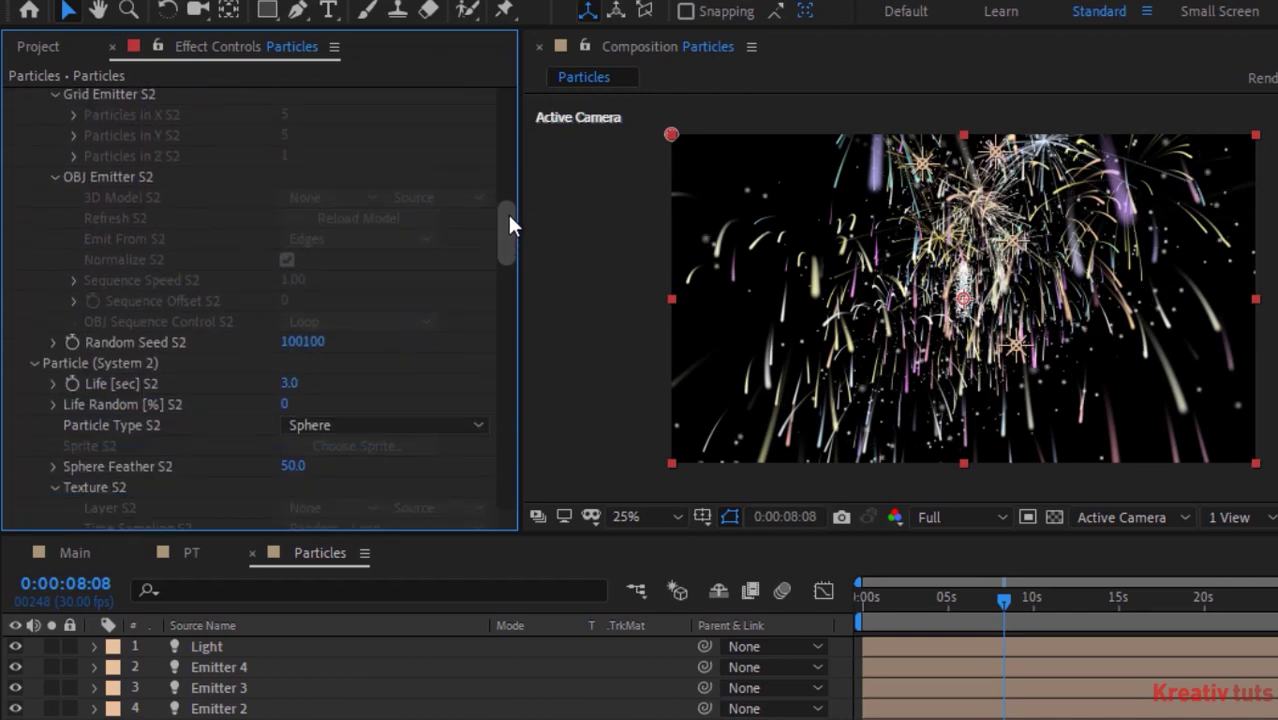
pyautogui.click(288, 383)
pyautogui.write('2')
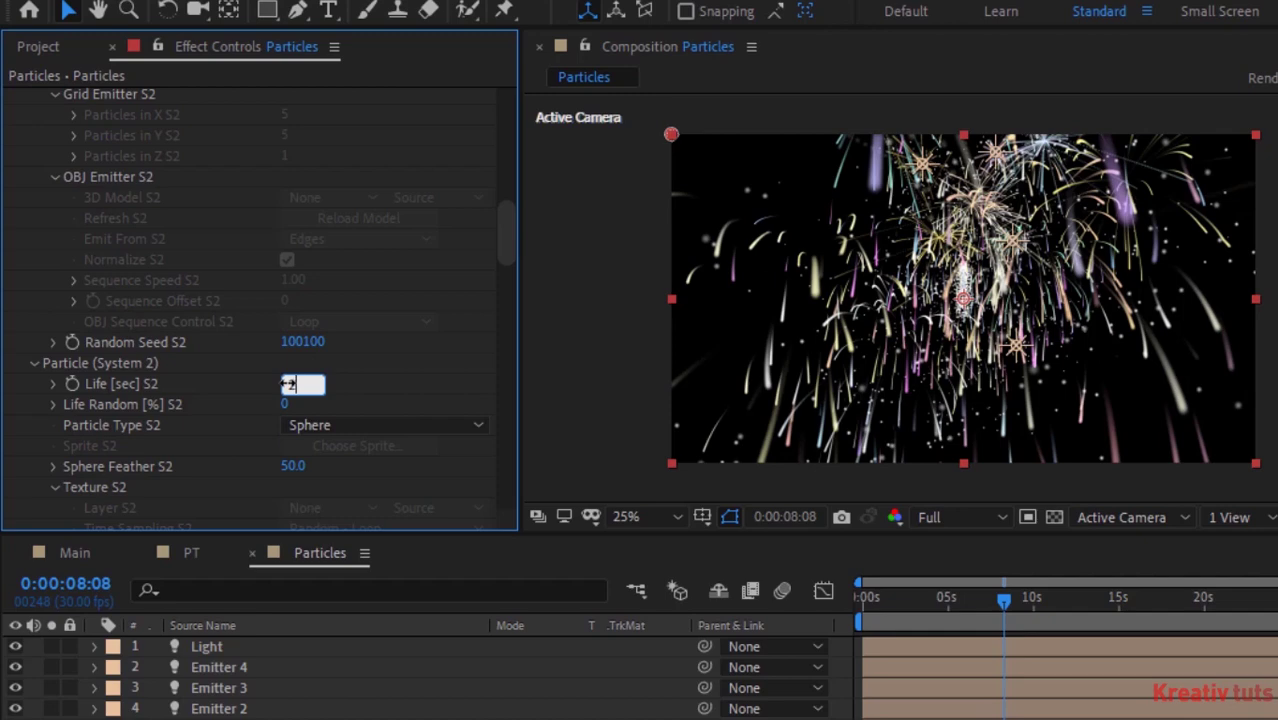
pyautogui.press('Return')
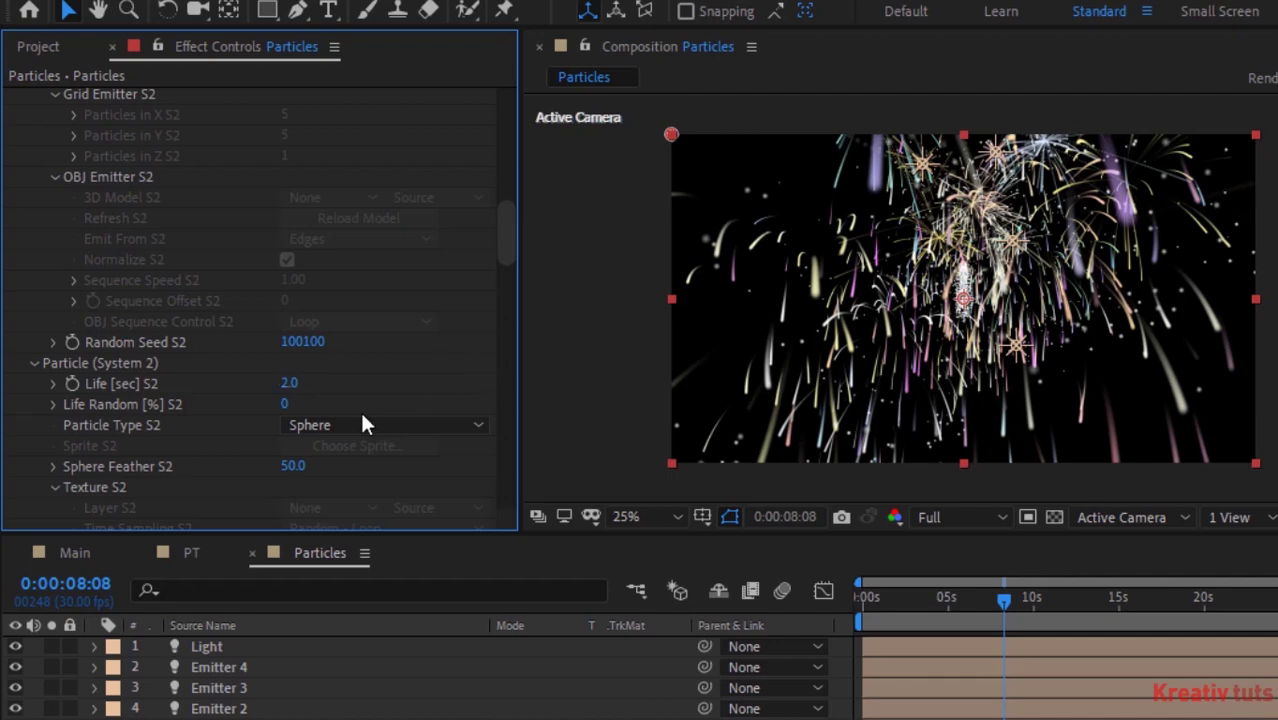
pyautogui.click(289, 467)
pyautogui.write('0')
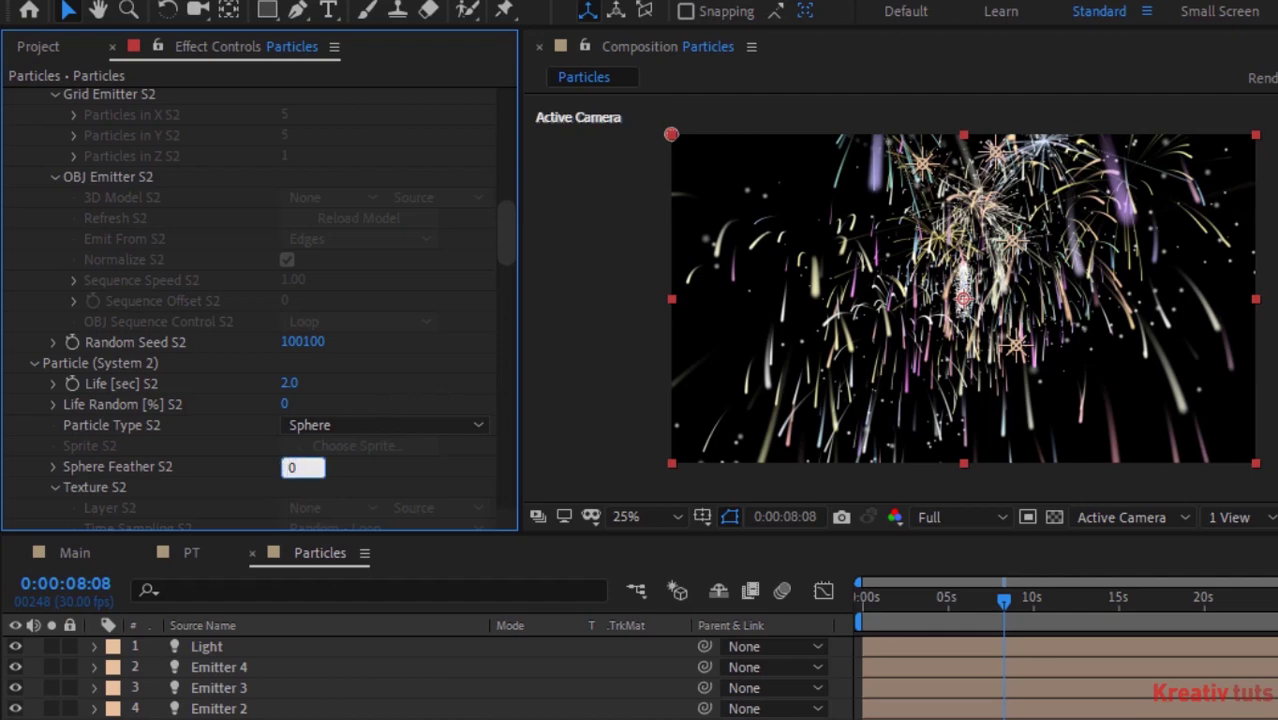
# - Set System 2's particle Size to 0 and apply the linearly decreasing preset curve to its Size over Life
pyautogui.moveTo(507, 231); pyautogui.dragTo(507, 291)
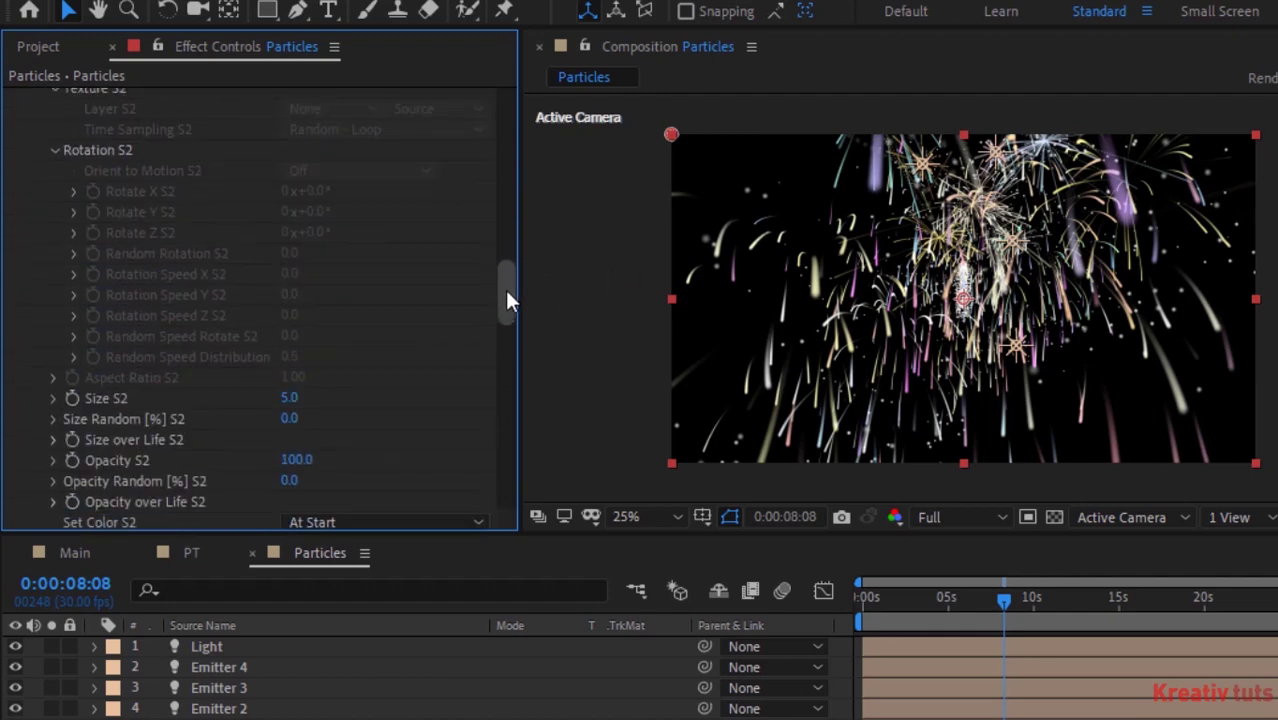
pyautogui.click(291, 397)
pyautogui.write('0')
pyautogui.press('Return')
pyautogui.click(53, 438)
pyautogui.click(396, 326)
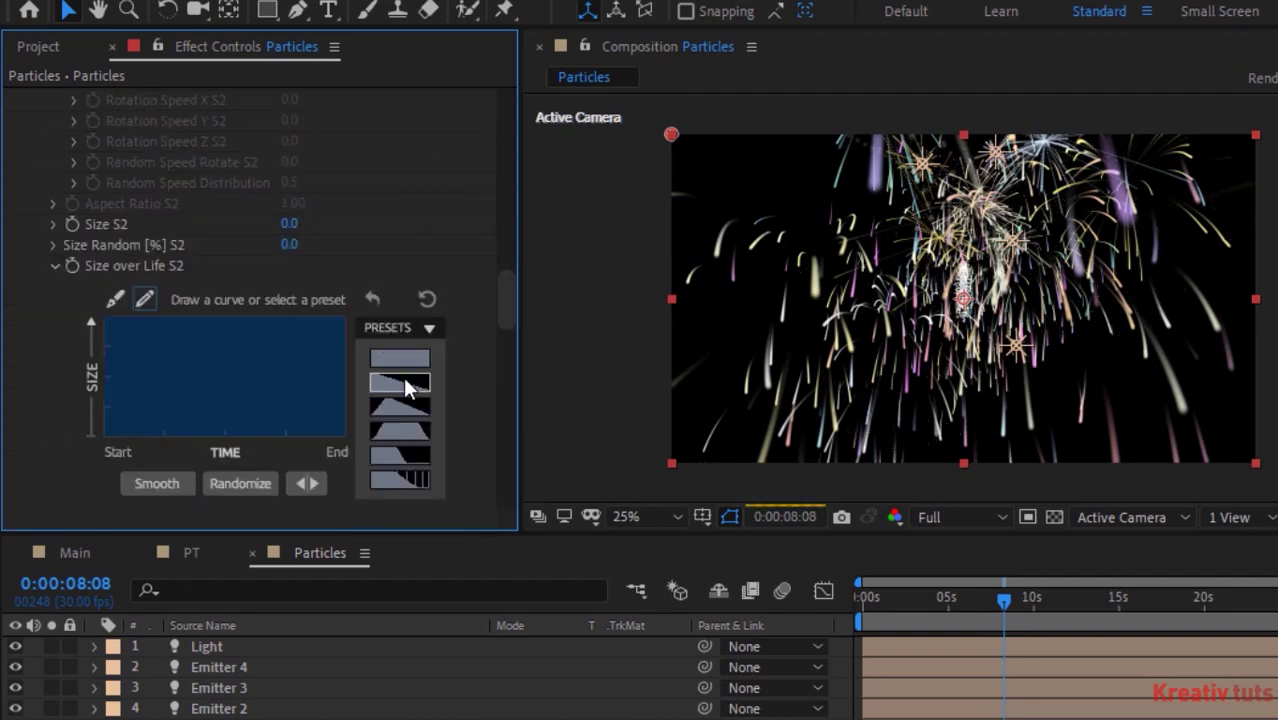
pyautogui.click(403, 376)
pyautogui.click(55, 265)
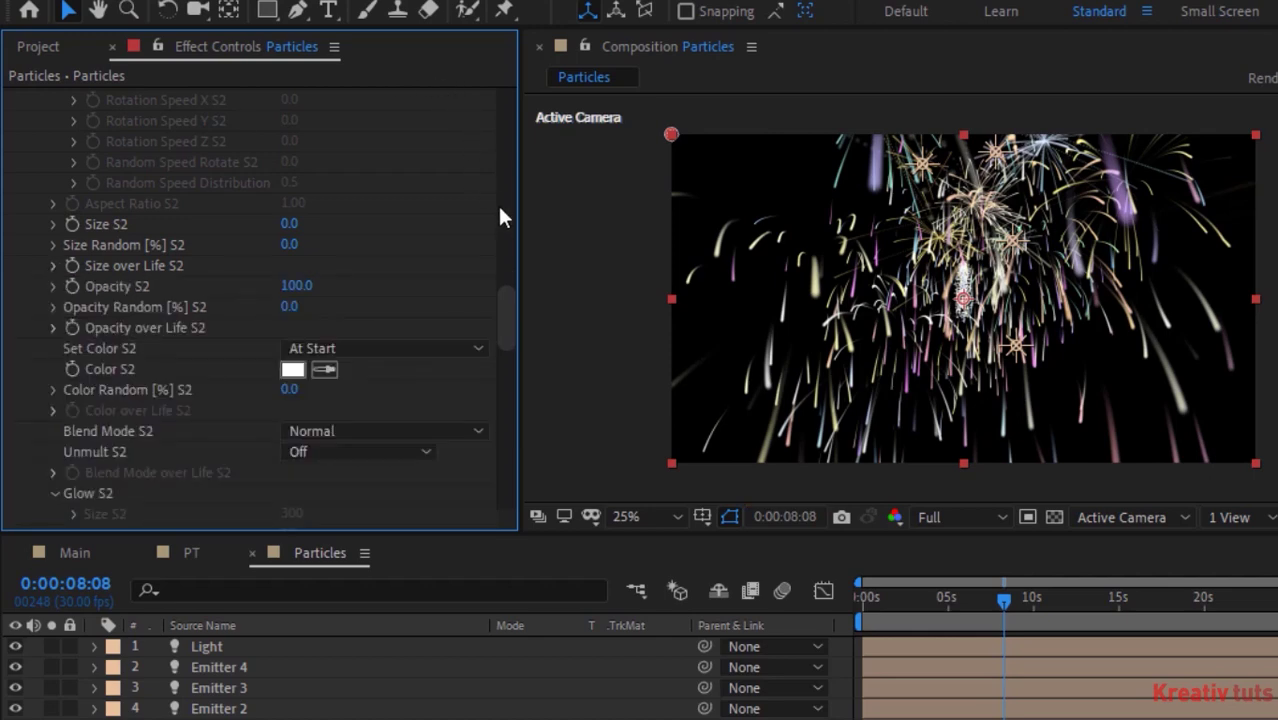
# - Make System 2's Aux System emit Continuously at 50 particles per second, with Start Emit at 50% of life
pyautogui.scroll(5, 500, 218)
pyautogui.click(33, 230)
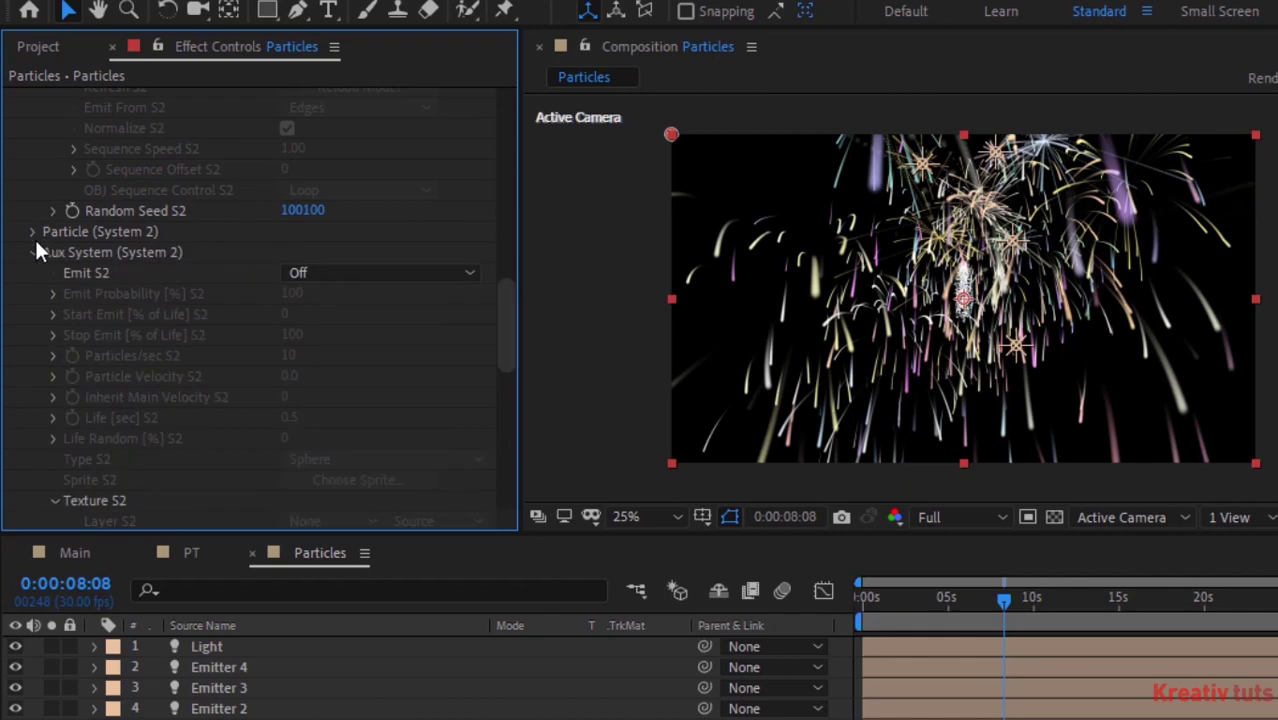
pyautogui.click(371, 274)
pyautogui.click(379, 352)
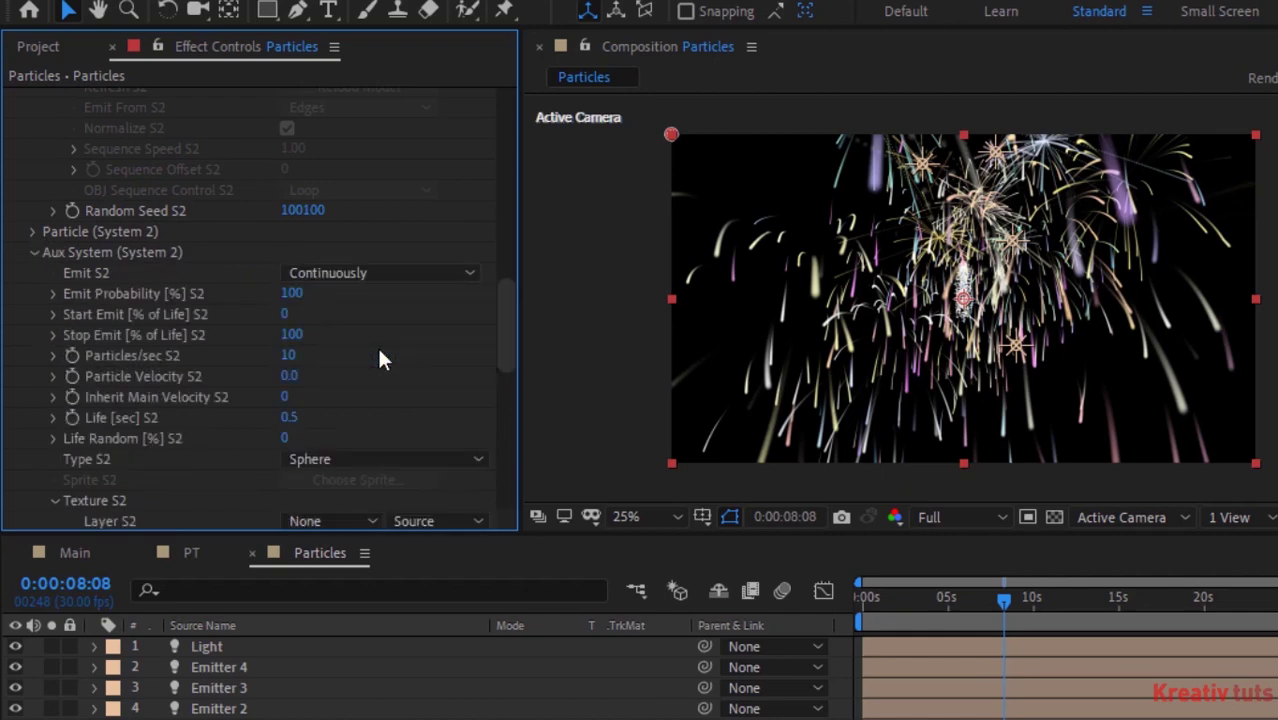
pyautogui.click(288, 315)
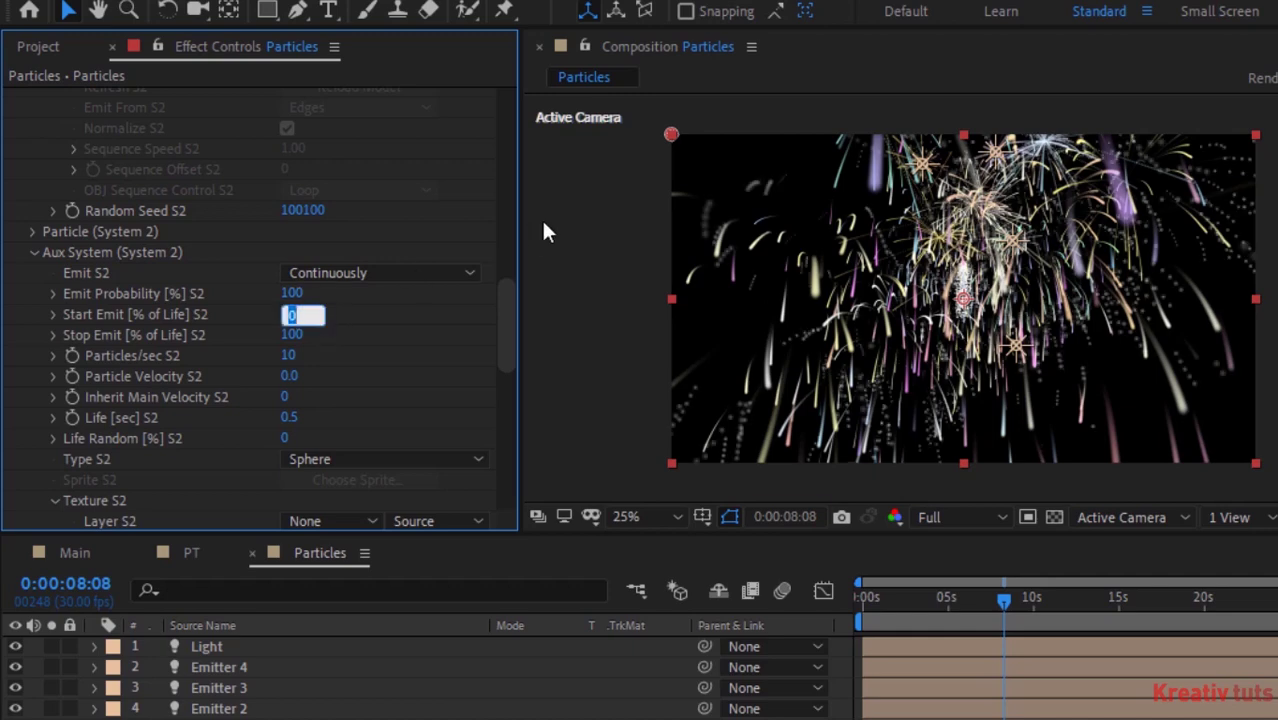
pyautogui.write('50')
pyautogui.press('Tab')
pyautogui.press('Tab')
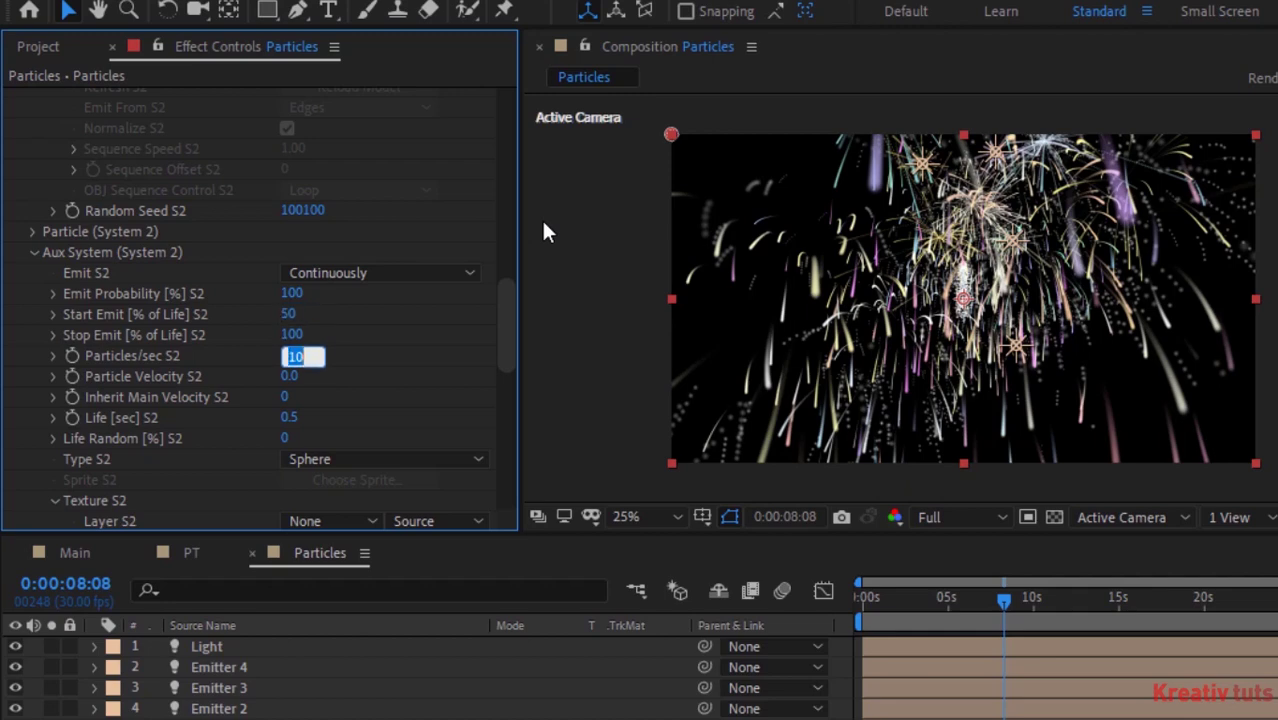
pyautogui.write('50')
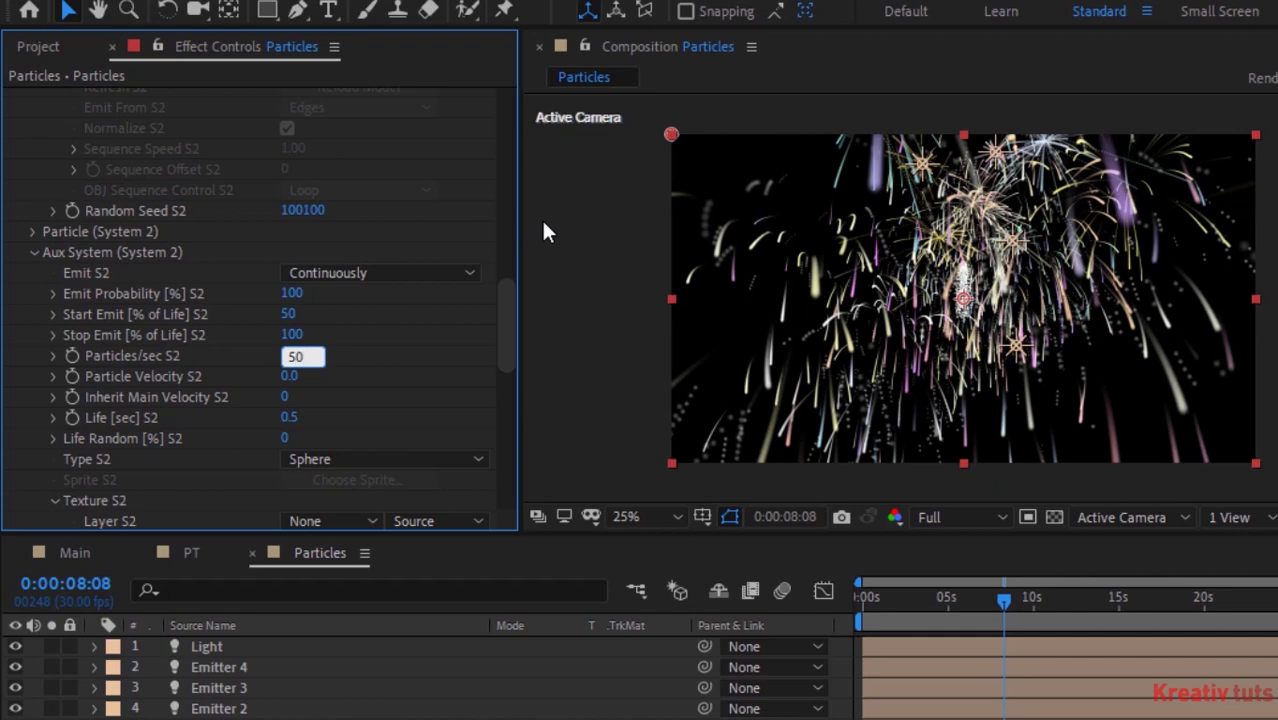
pyautogui.press('Tab')
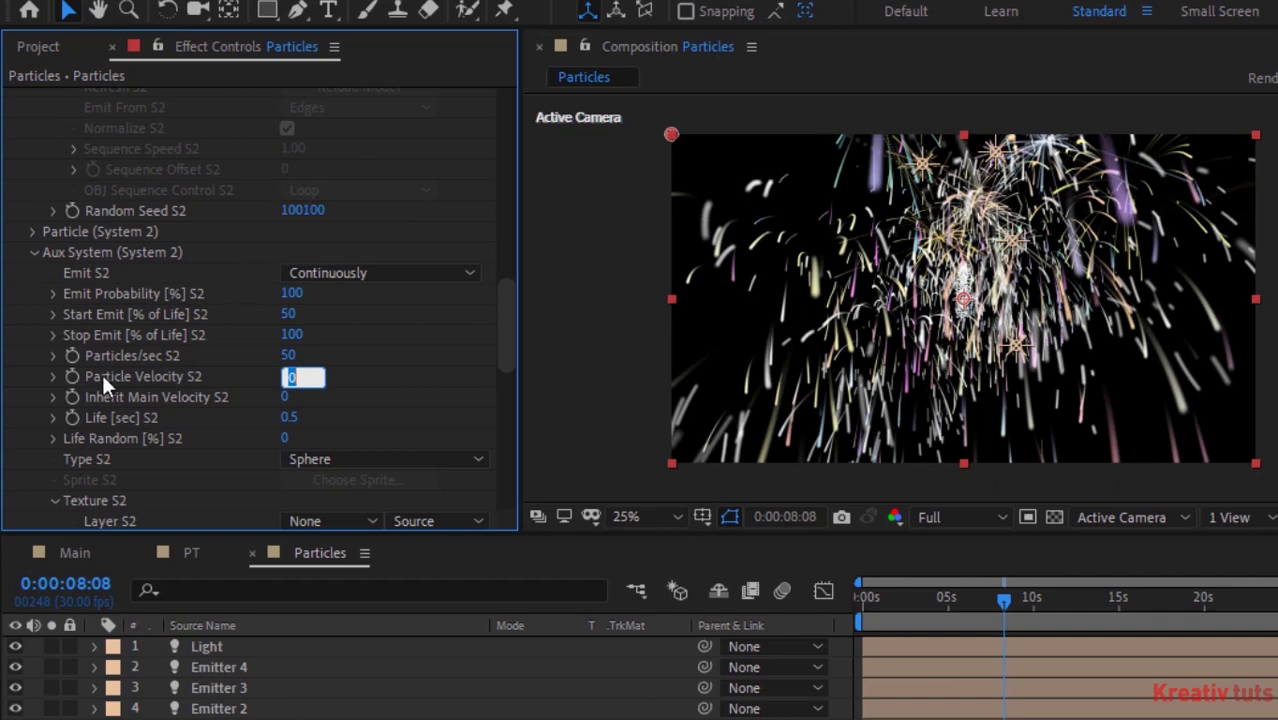
# - Add the expression math.tan(time*2)*5 to the Particle Velocity of System 2's Aux System
pyautogui.keyDown('alt'); pyautogui.click(72, 377); pyautogui.keyUp('alt')
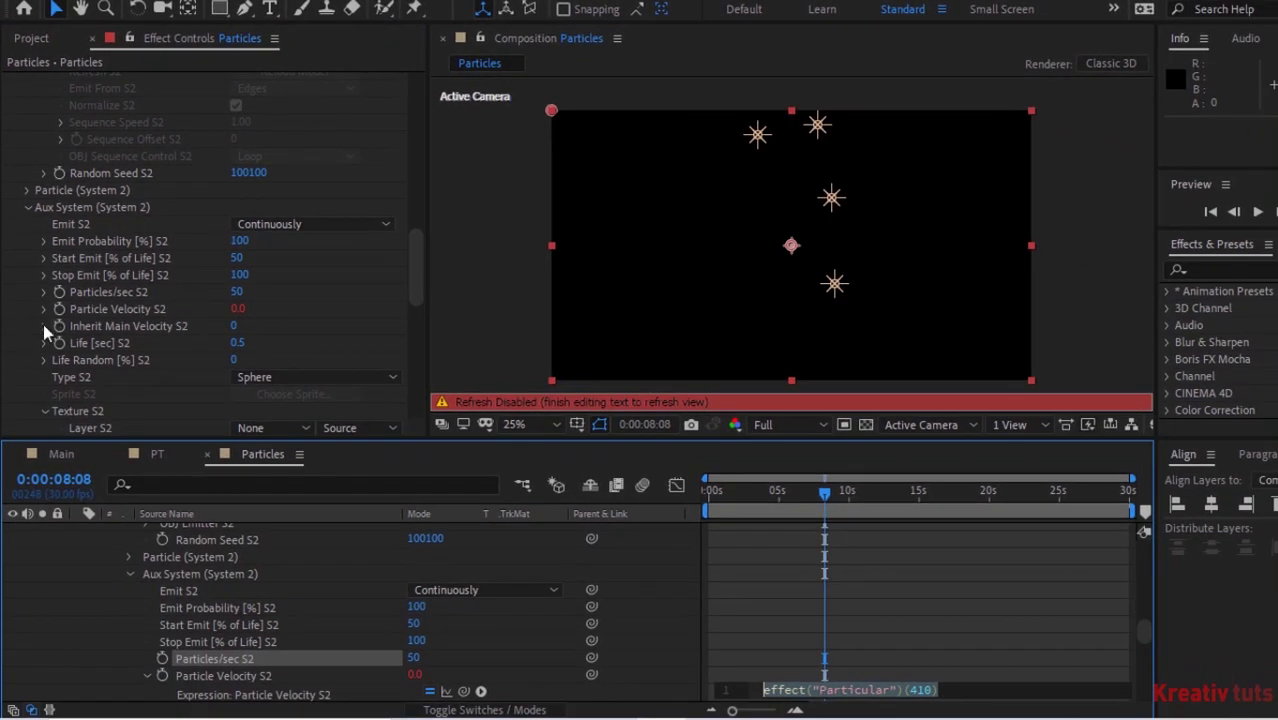
pyautogui.write('math.ta')
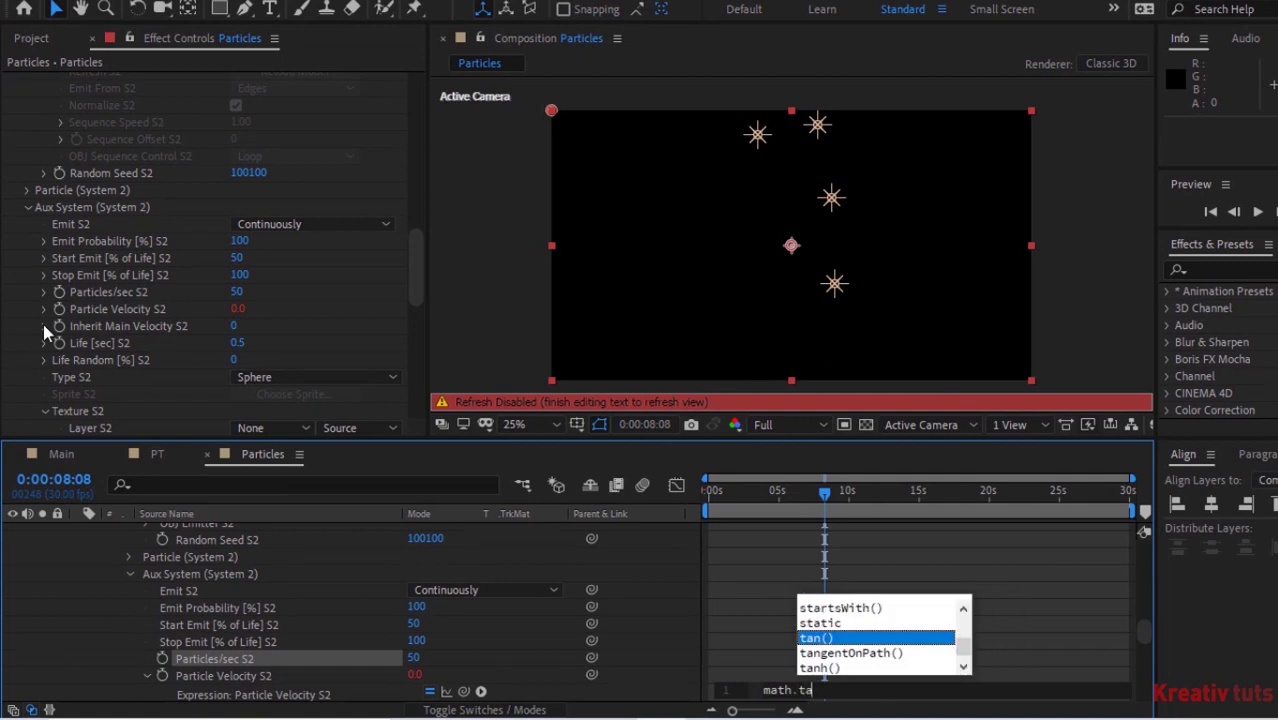
pyautogui.press('Return')
pyautogui.write('time')
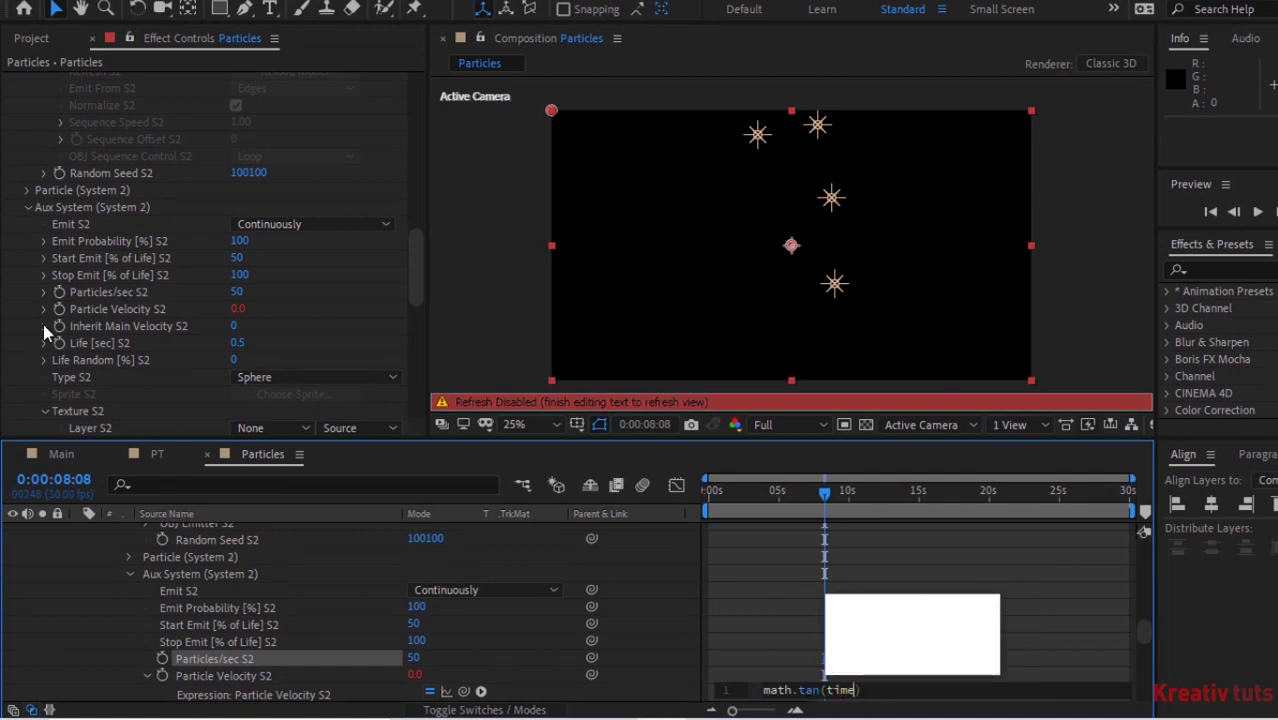
pyautogui.write('*2)')
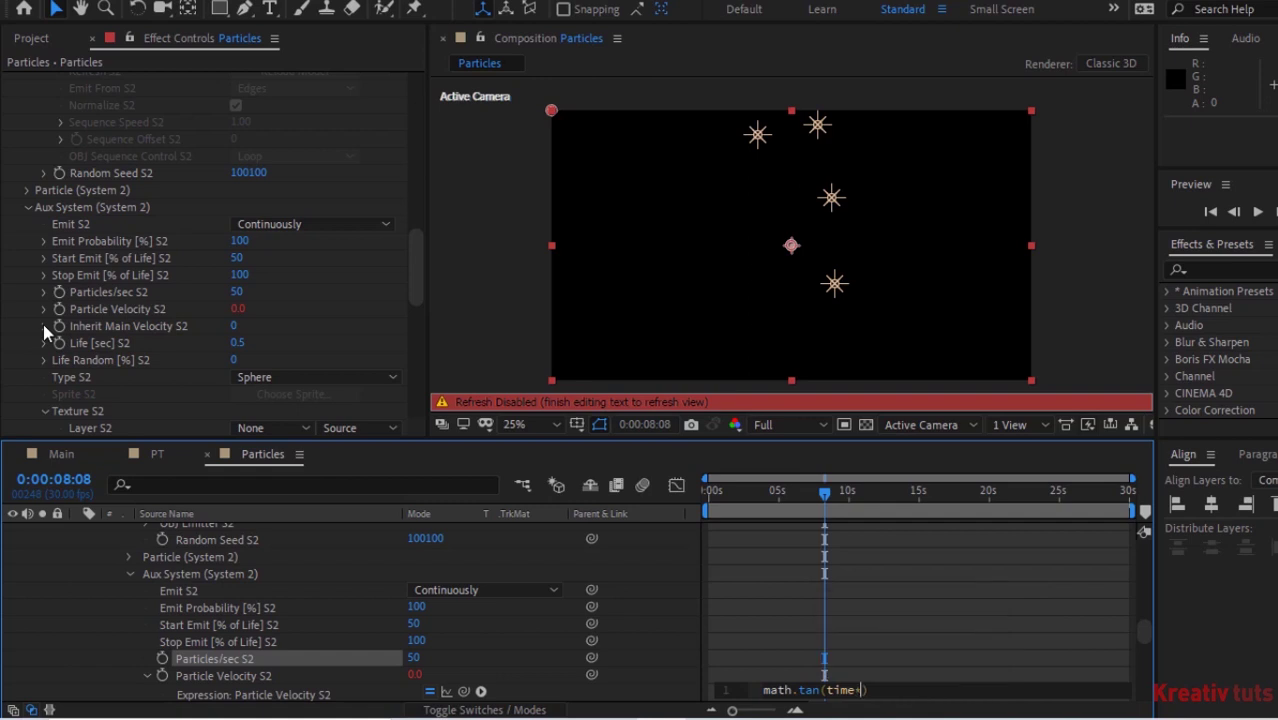
pyautogui.write('*5')
pyautogui.click(655, 690)
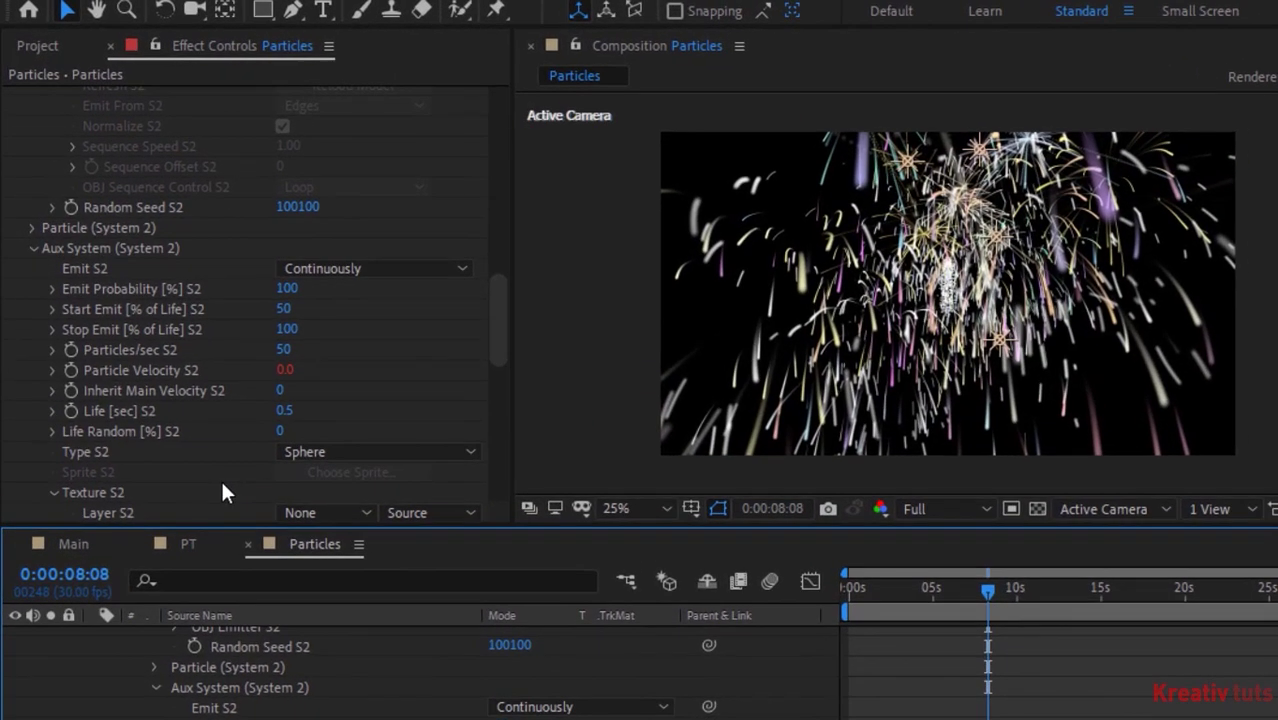
# - Set System 2's Aux System to Inherit Main Velocity 50, Life 0.8 seconds, and Life Random 100%
pyautogui.click(281, 391)
pyautogui.write('50')
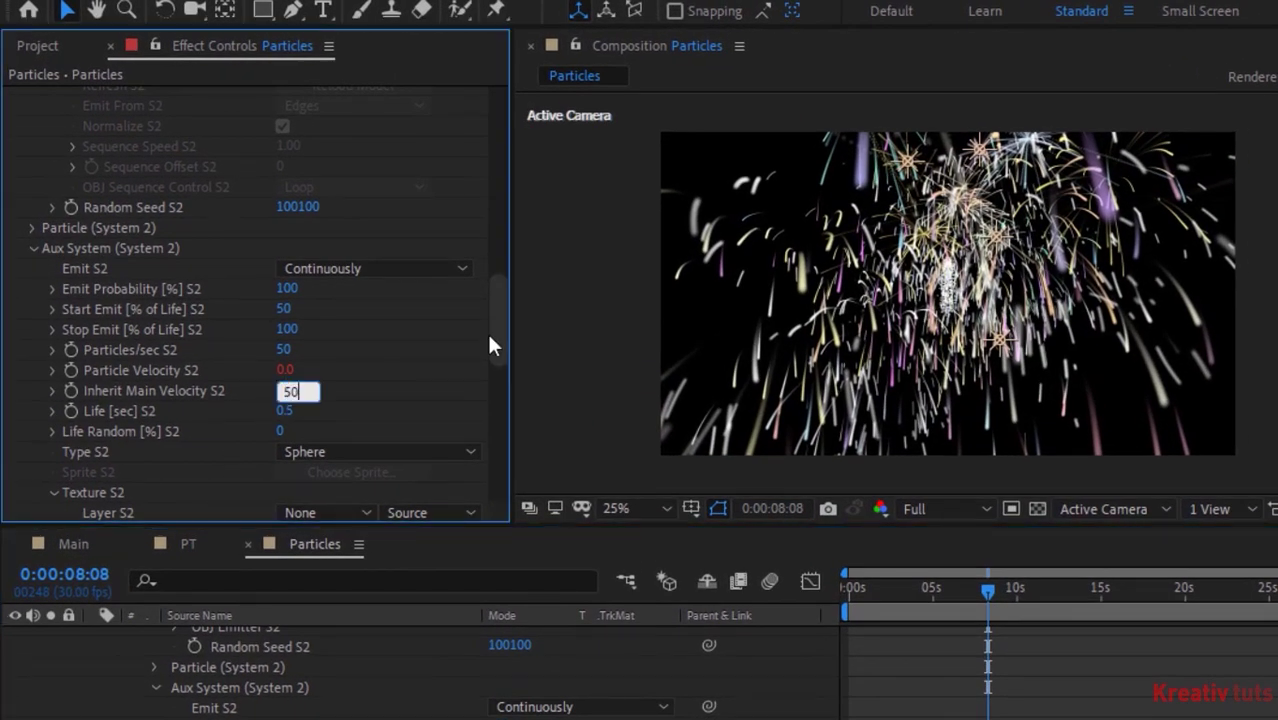
pyautogui.press('Tab')
pyautogui.write('.8')
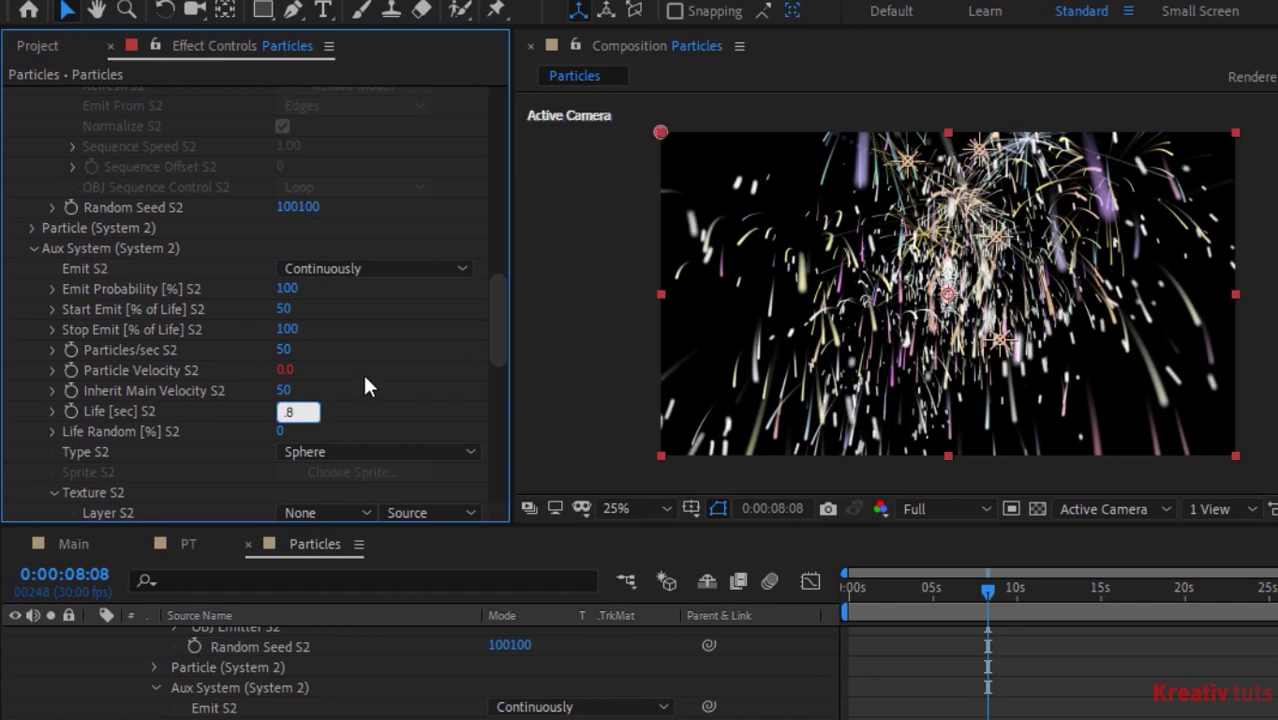
pyautogui.click(334, 404)
pyautogui.click(283, 430)
pyautogui.write('100')
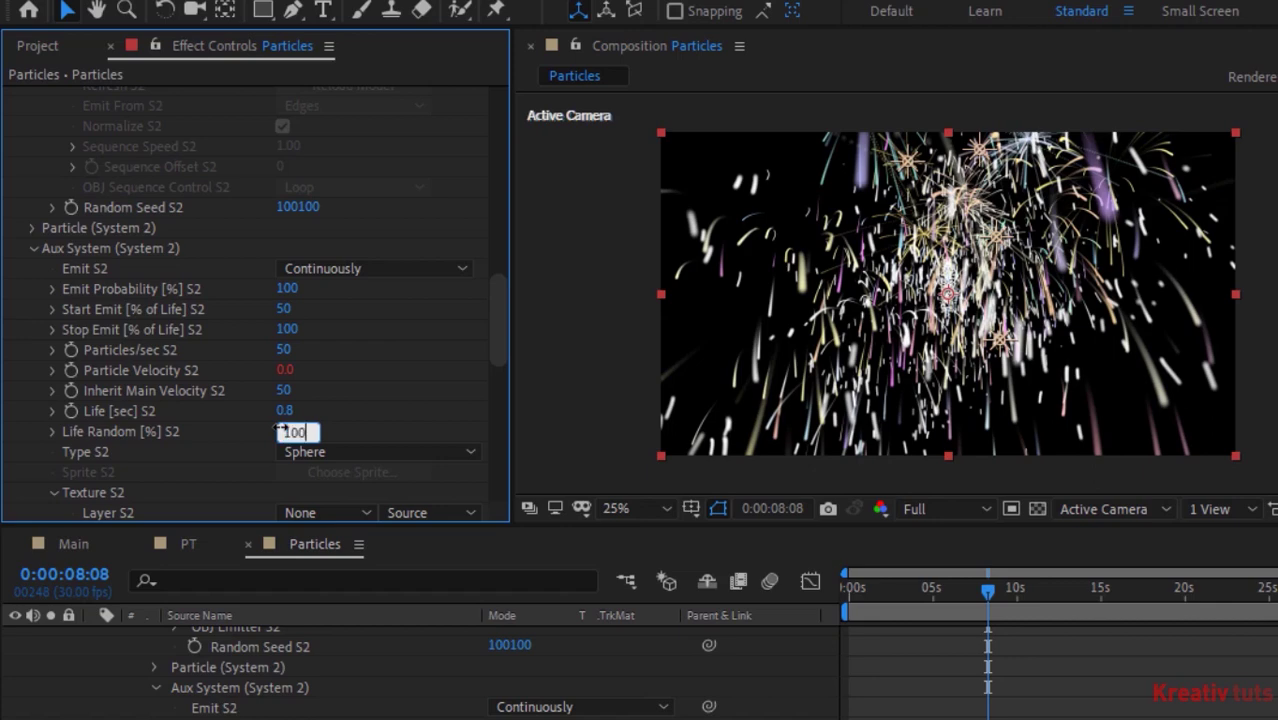
pyautogui.press('Return')
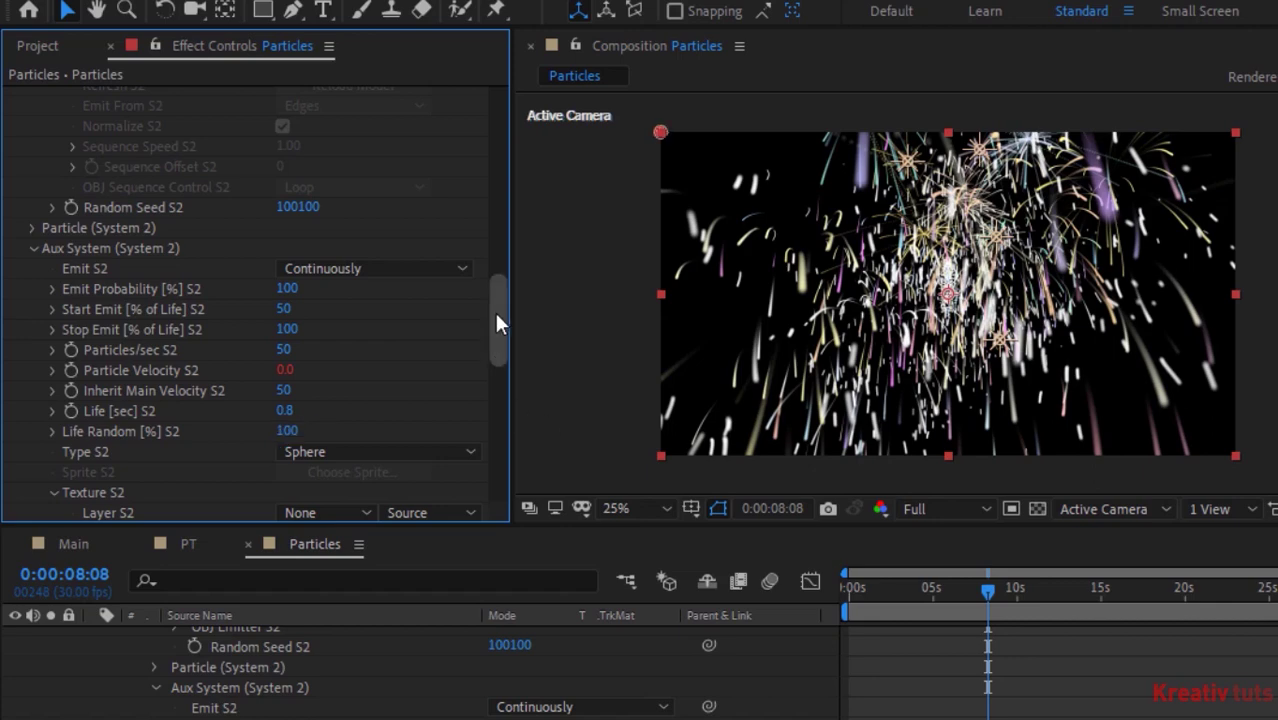
pyautogui.moveTo(494, 310); pyautogui.dragTo(494, 356)
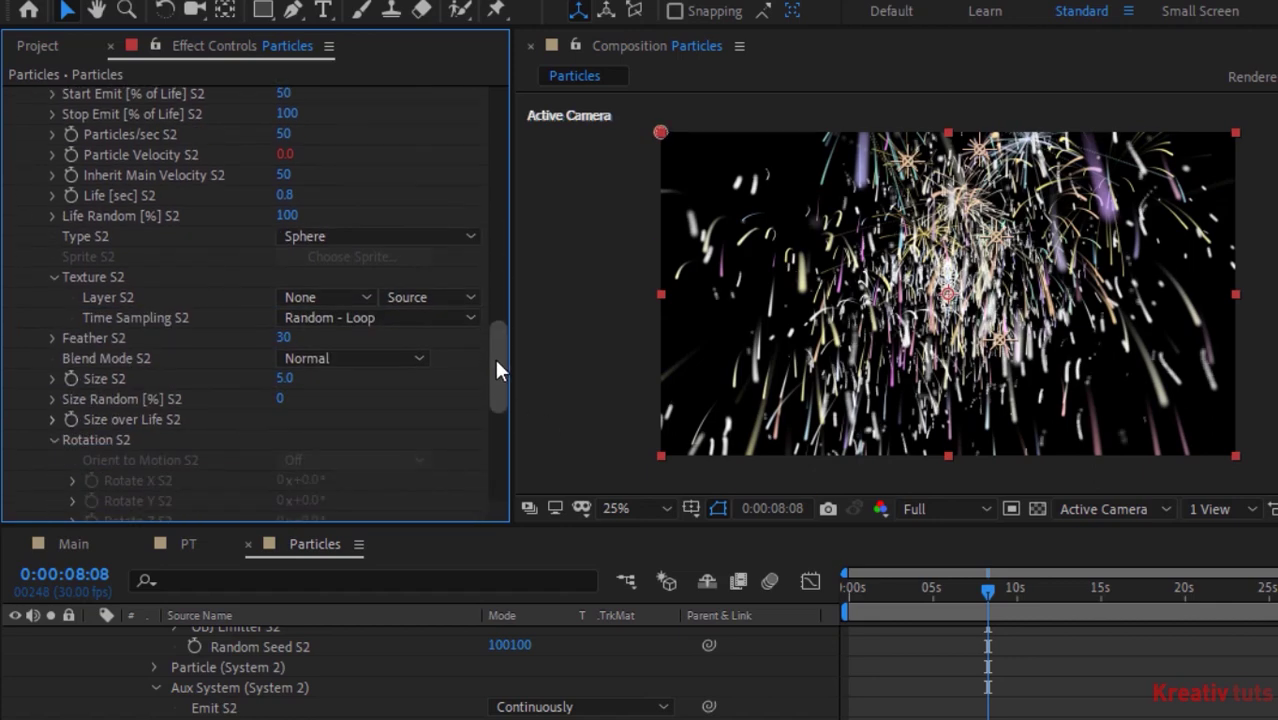
# - Set the Size of System 2's Aux System to 3 and its Size Random to 100%
pyautogui.click(284, 379)
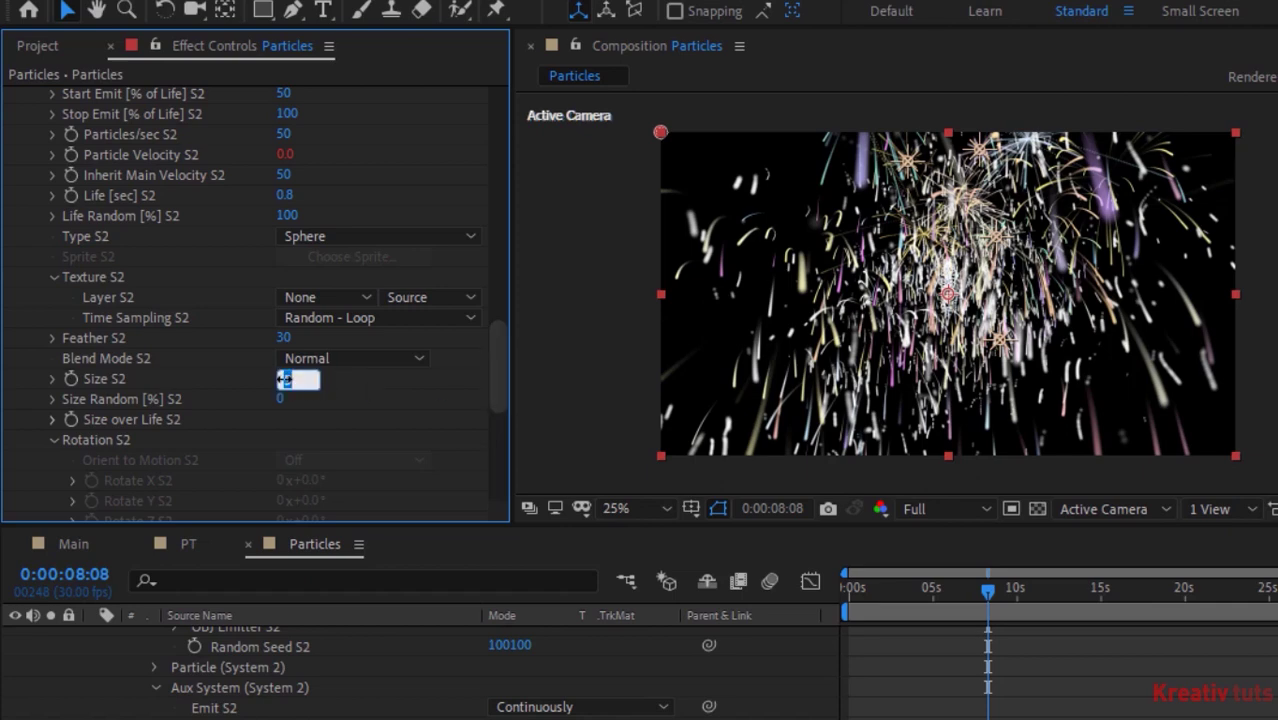
pyautogui.write('3')
pyautogui.press('Return')
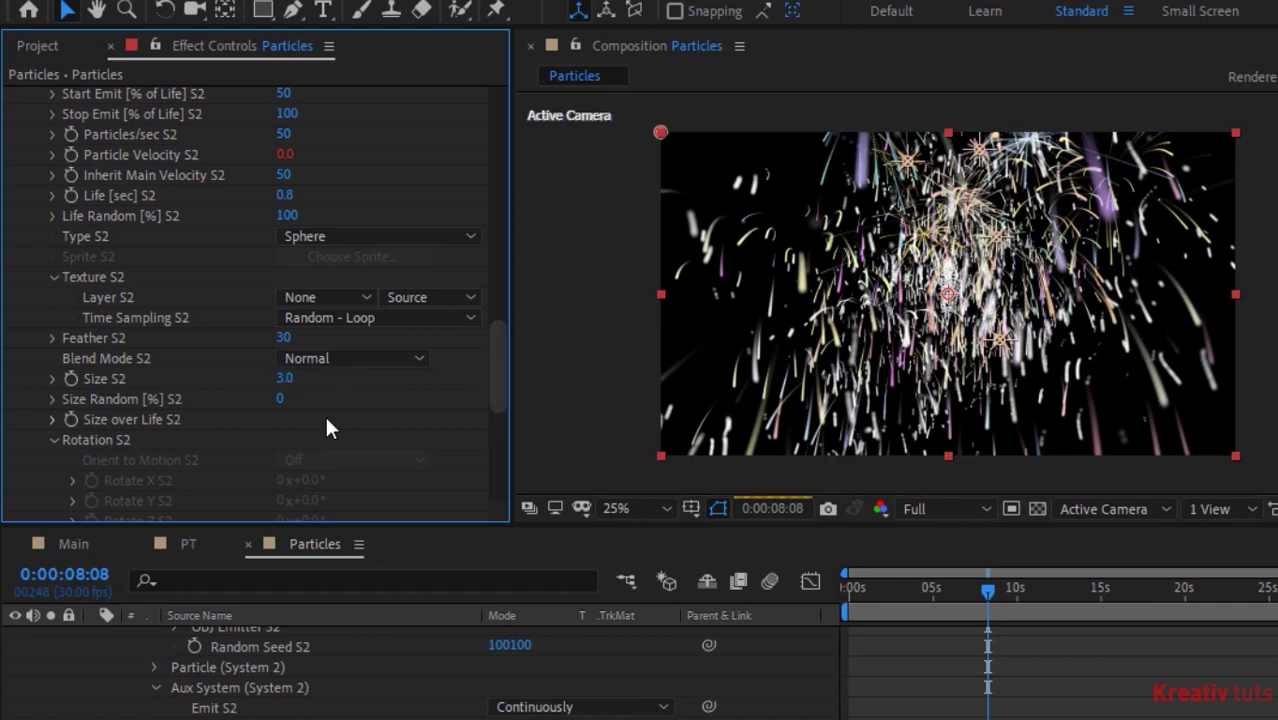
pyautogui.click(280, 399)
pyautogui.write('100')
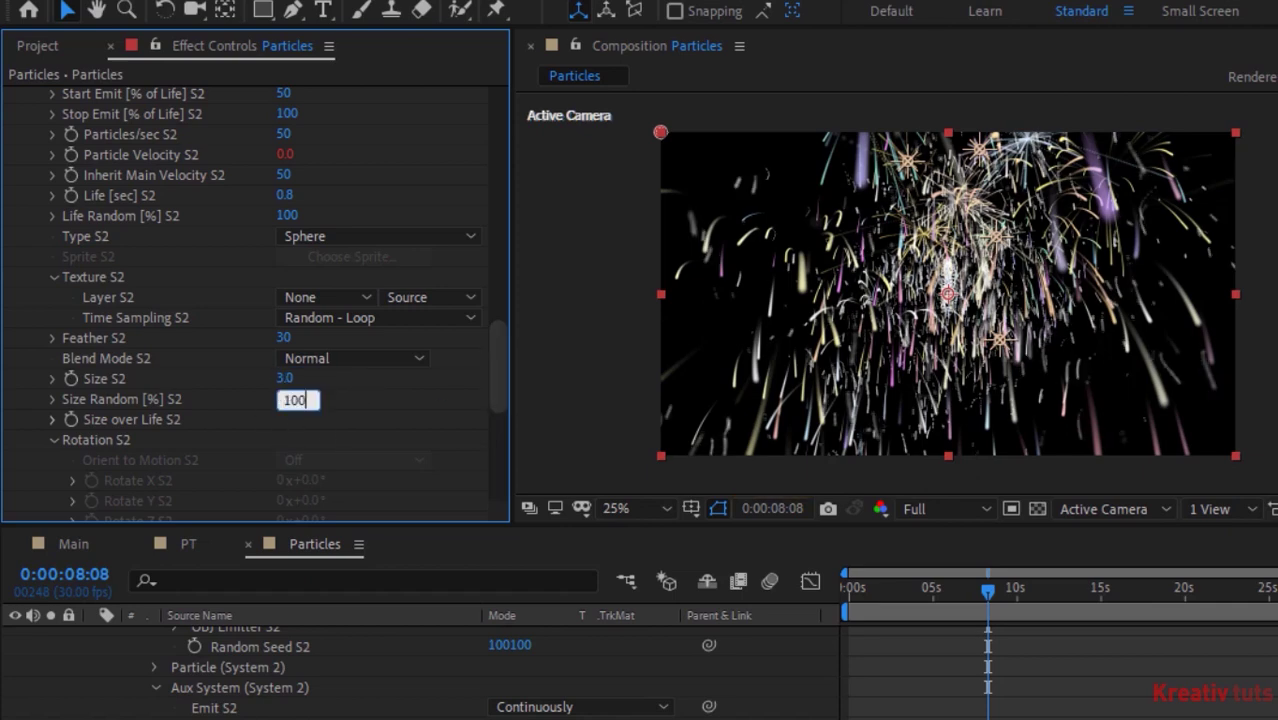
pyautogui.press('Return')
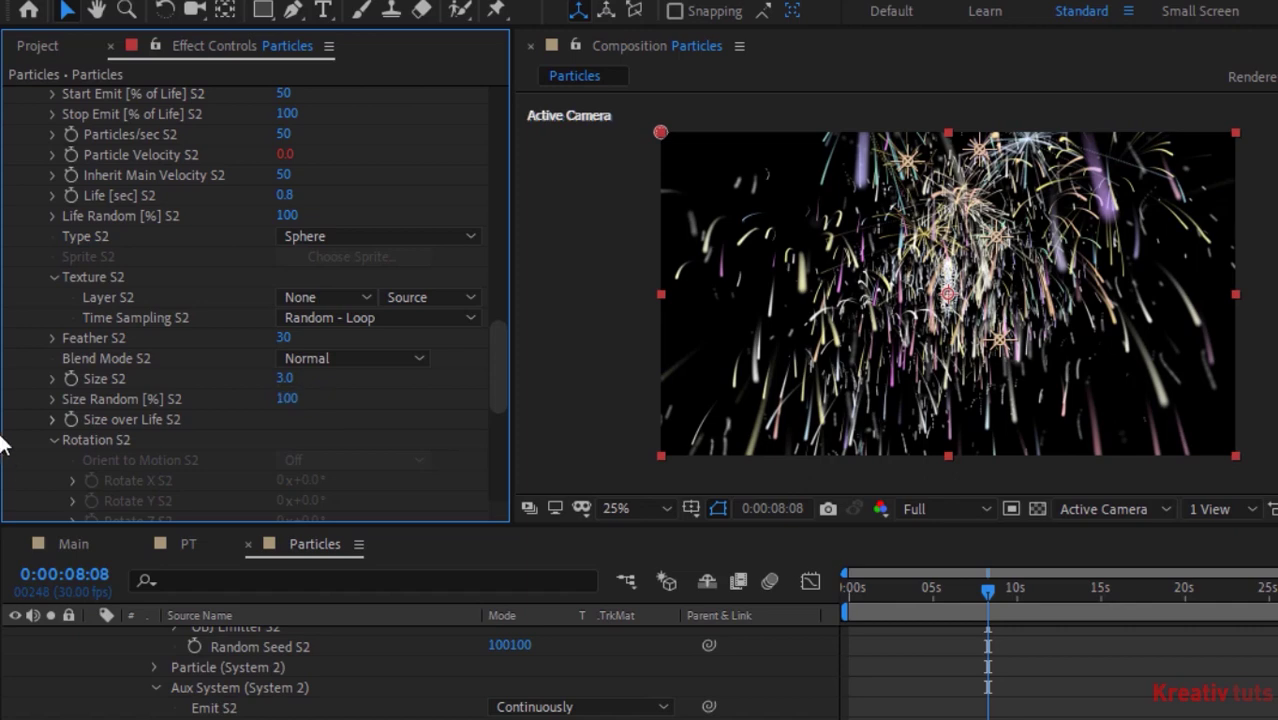
# - Choose the flat full-size preset curve for Size over Life in System 2's Aux System
pyautogui.click(54, 417)
pyautogui.scroll(-3, 282, 400)
pyautogui.click(395, 324)
pyautogui.click(400, 376)
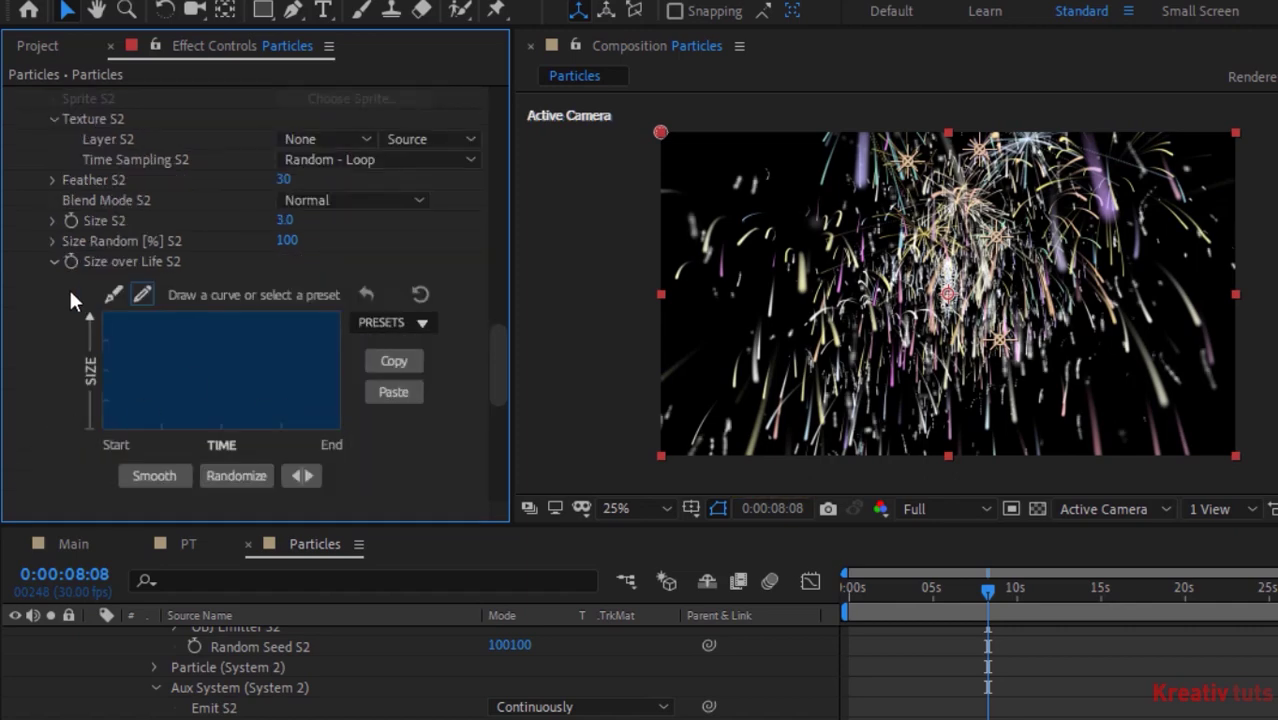
pyautogui.click(54, 261)
# - Collapse the Rotation settings of System 2's Aux System and set its Color From Main to 100%
pyautogui.click(52, 281)
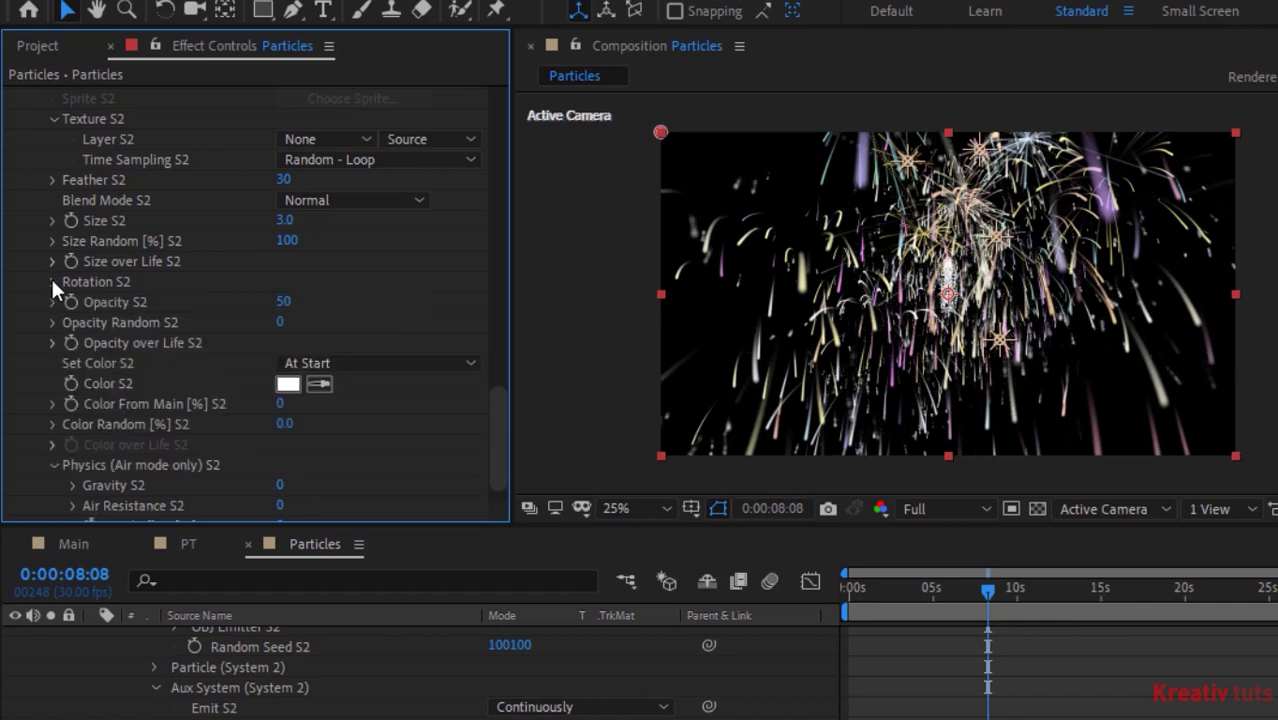
pyautogui.click(281, 403)
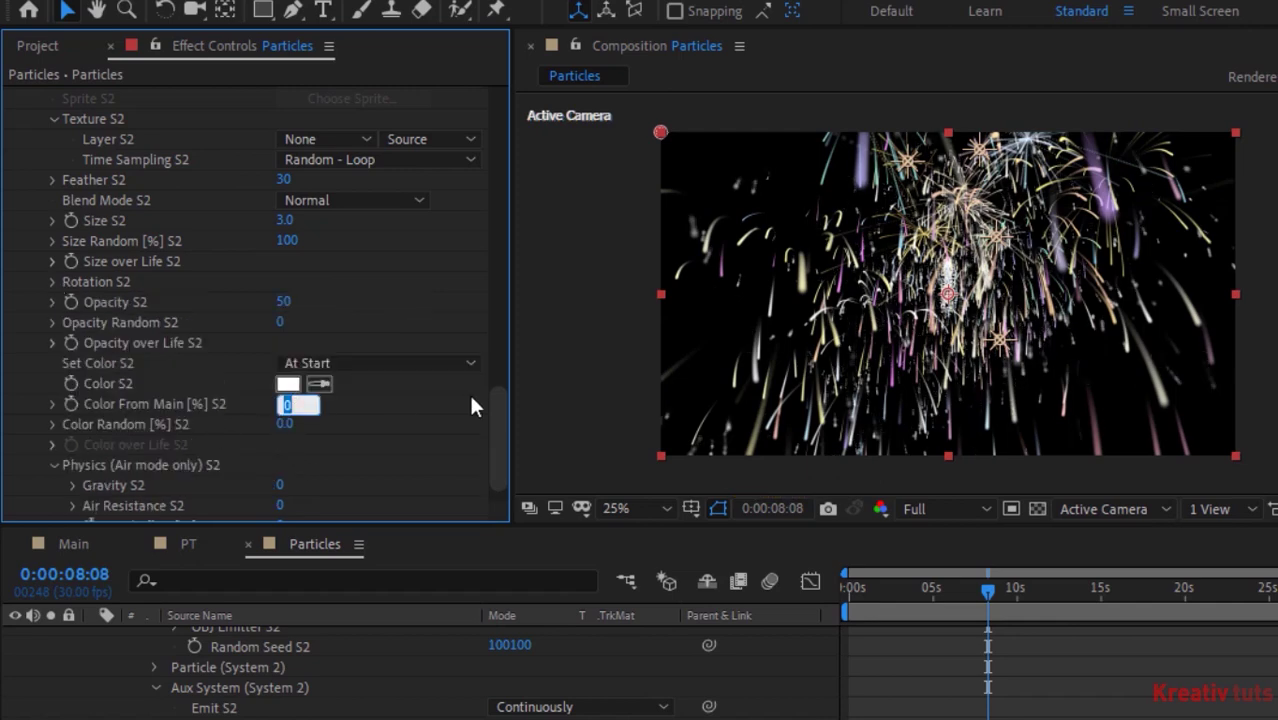
pyautogui.write('100')
pyautogui.click(357, 407)
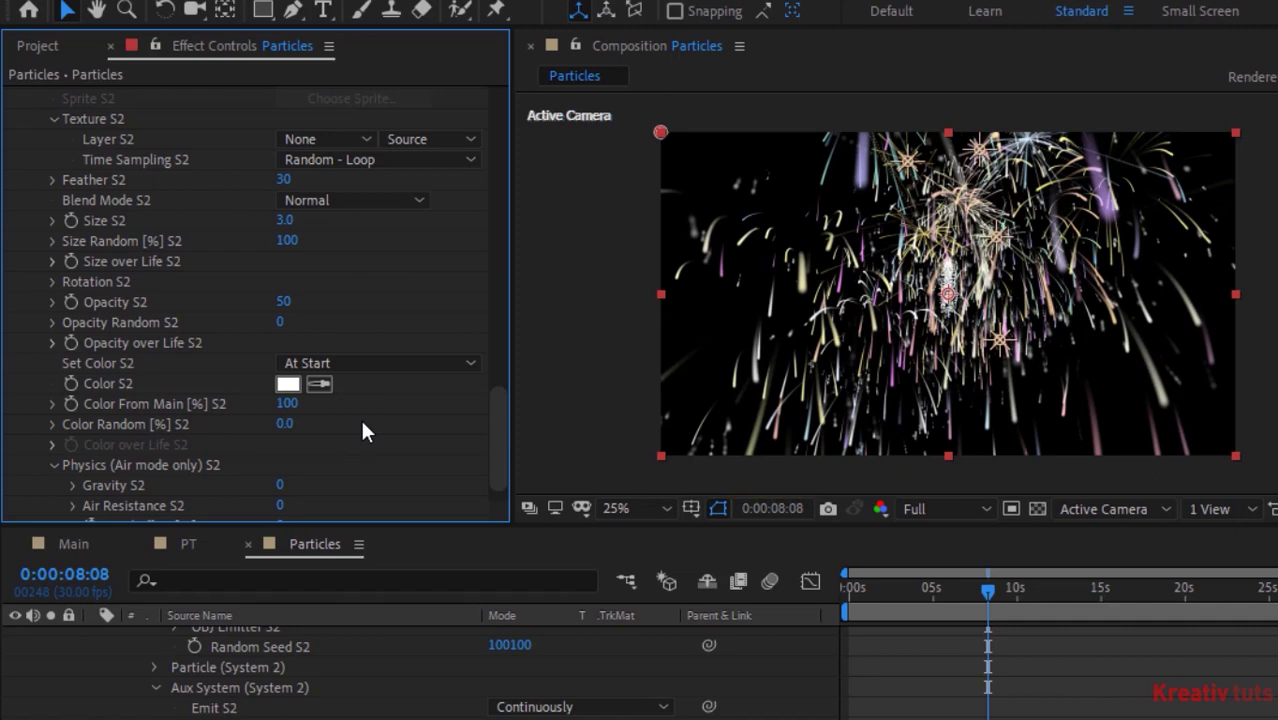
# - In System 2's Particle settings, collapse Rotation and change Set Color to From Light Emitter
pyautogui.moveTo(498, 428); pyautogui.dragTo(503, 340)
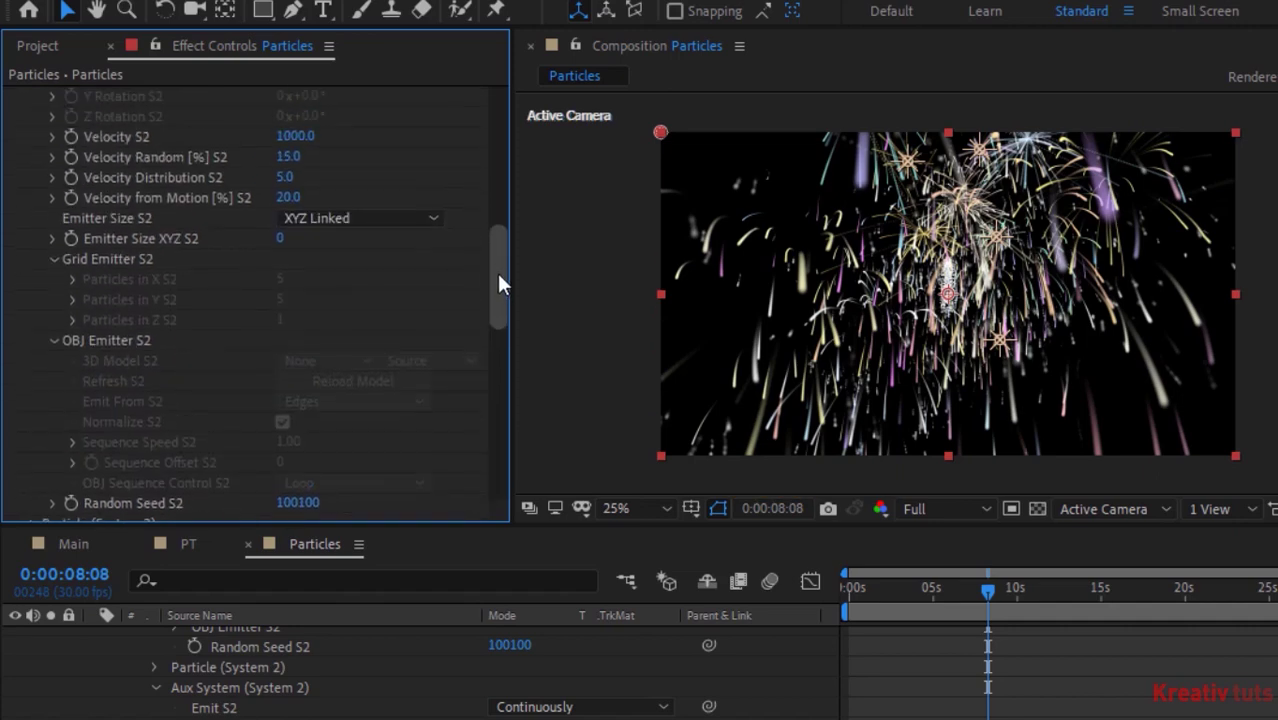
pyautogui.moveTo(498, 275); pyautogui.dragTo(489, 369)
pyautogui.click(34, 173)
pyautogui.click(31, 490)
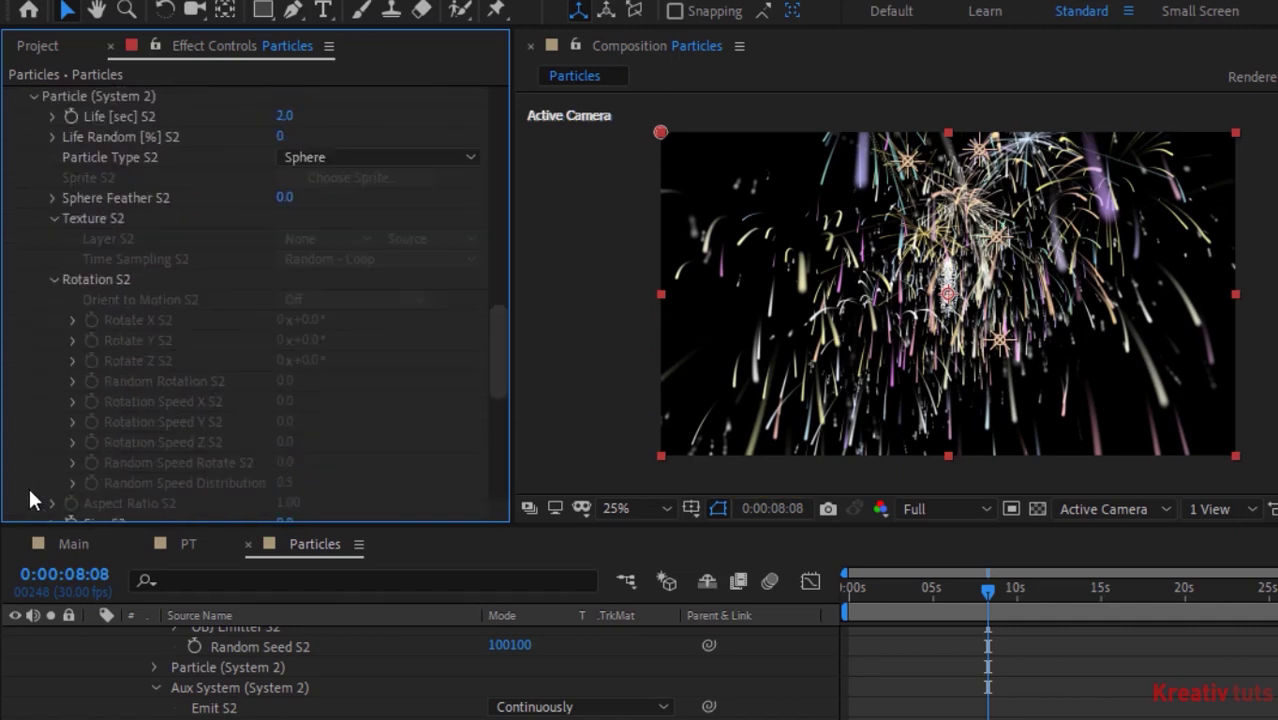
pyautogui.click(54, 280)
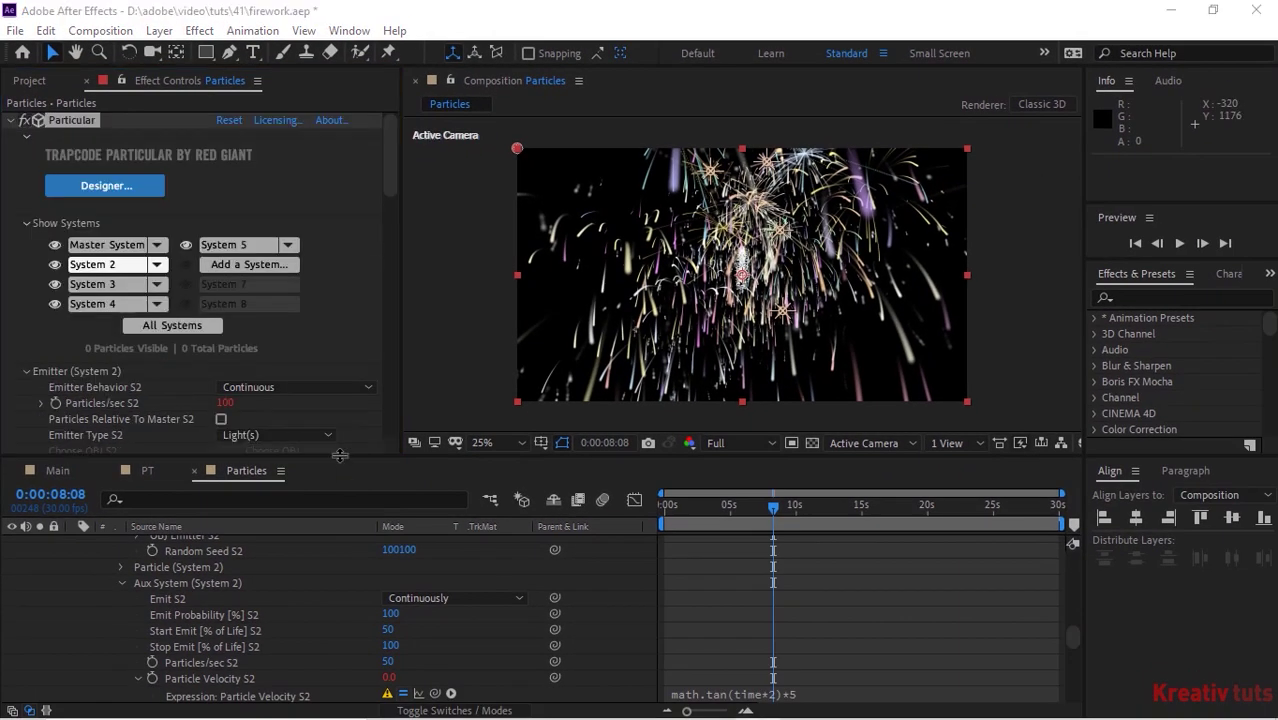
pyautogui.moveTo(390, 190); pyautogui.dragTo(404, 394)
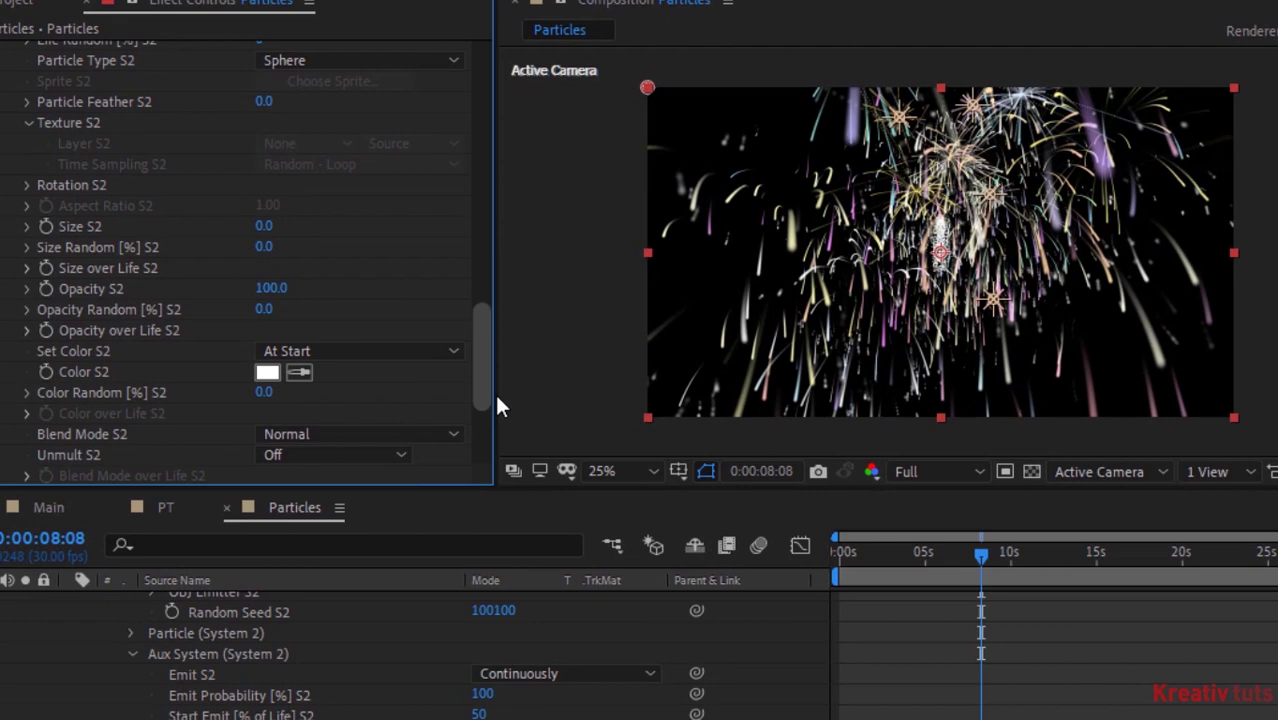
pyautogui.moveTo(499, 406); pyautogui.dragTo(436, 413)
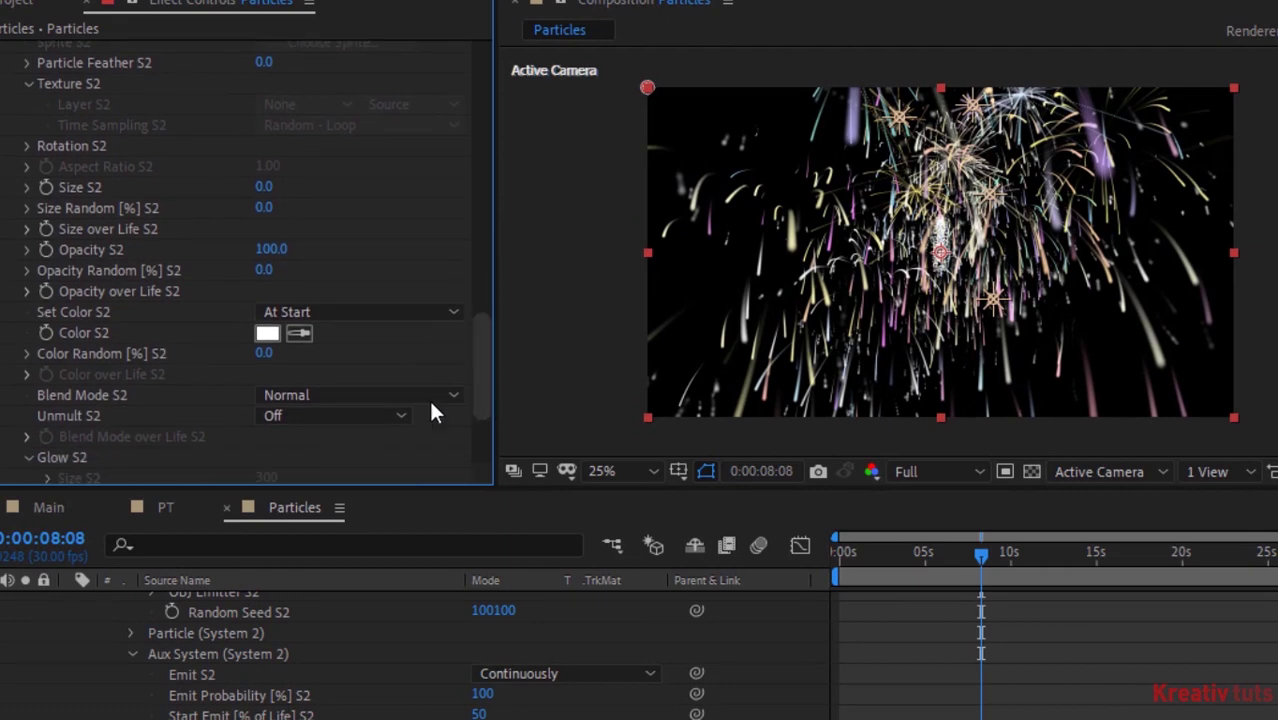
pyautogui.click(263, 354)
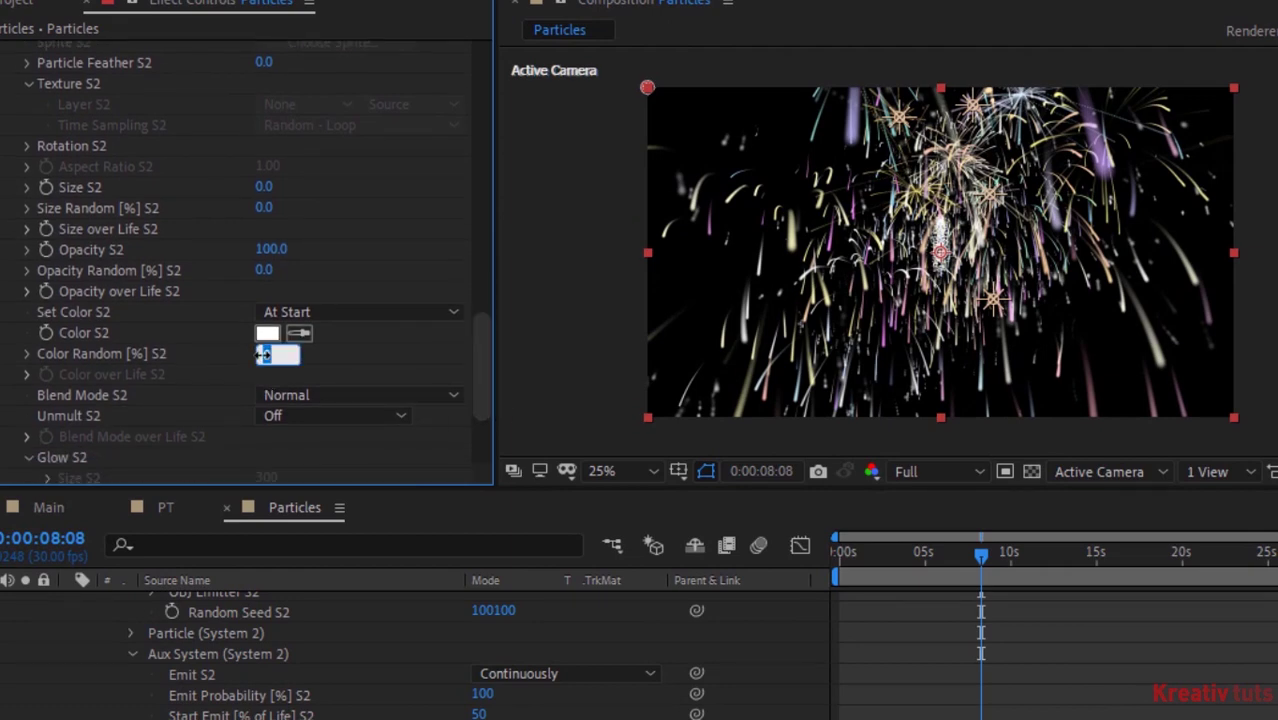
pyautogui.click(328, 312)
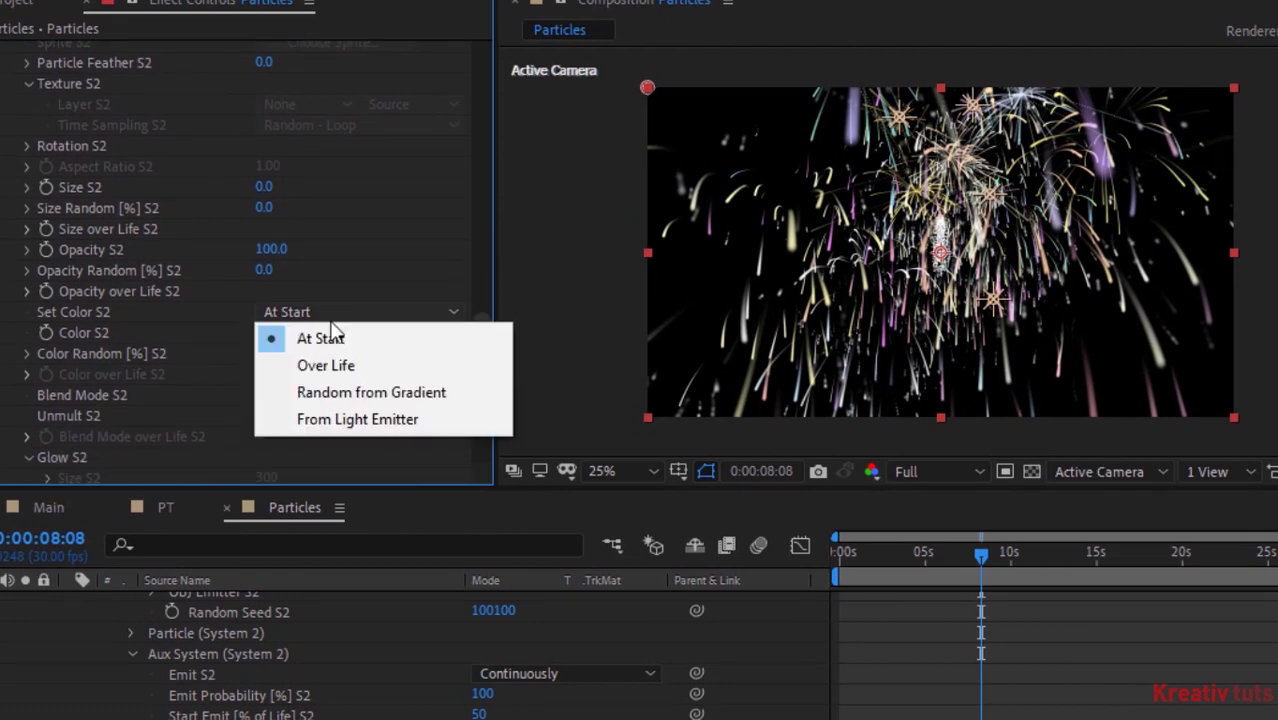
pyautogui.click(350, 420)
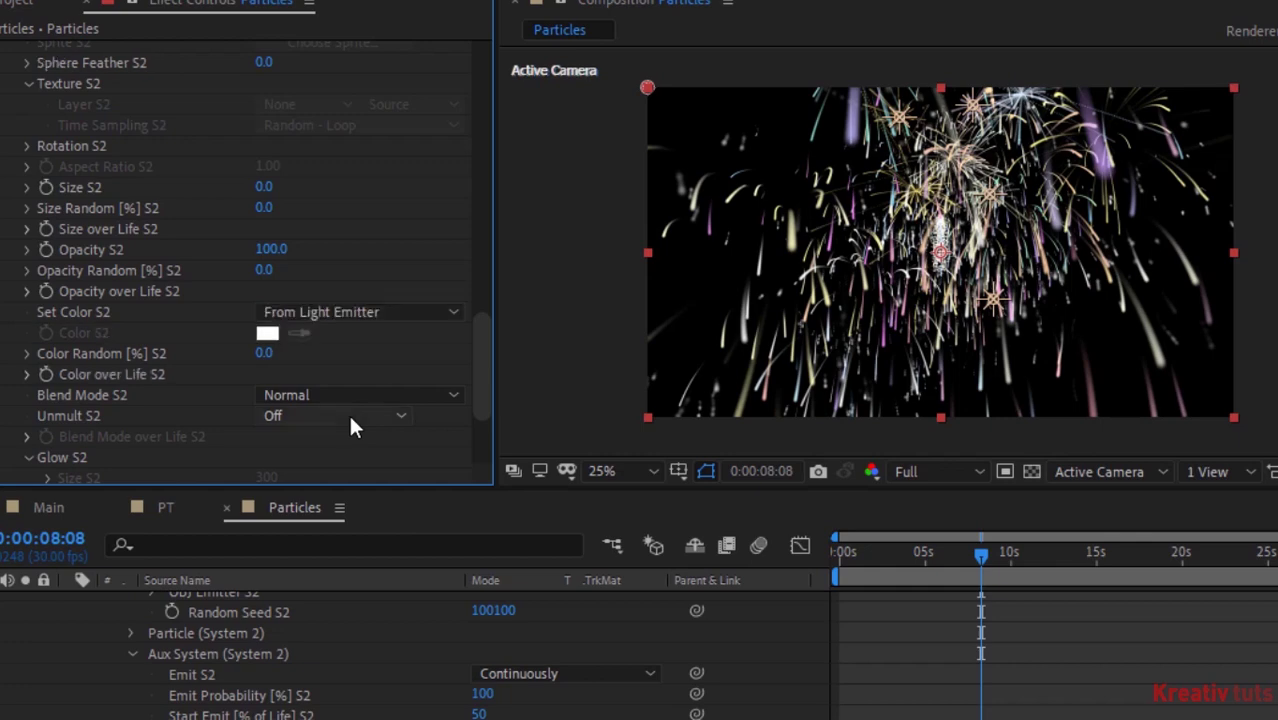
# - Set the Color Random of System 2's main particles to 10%
pyautogui.click(274, 352)
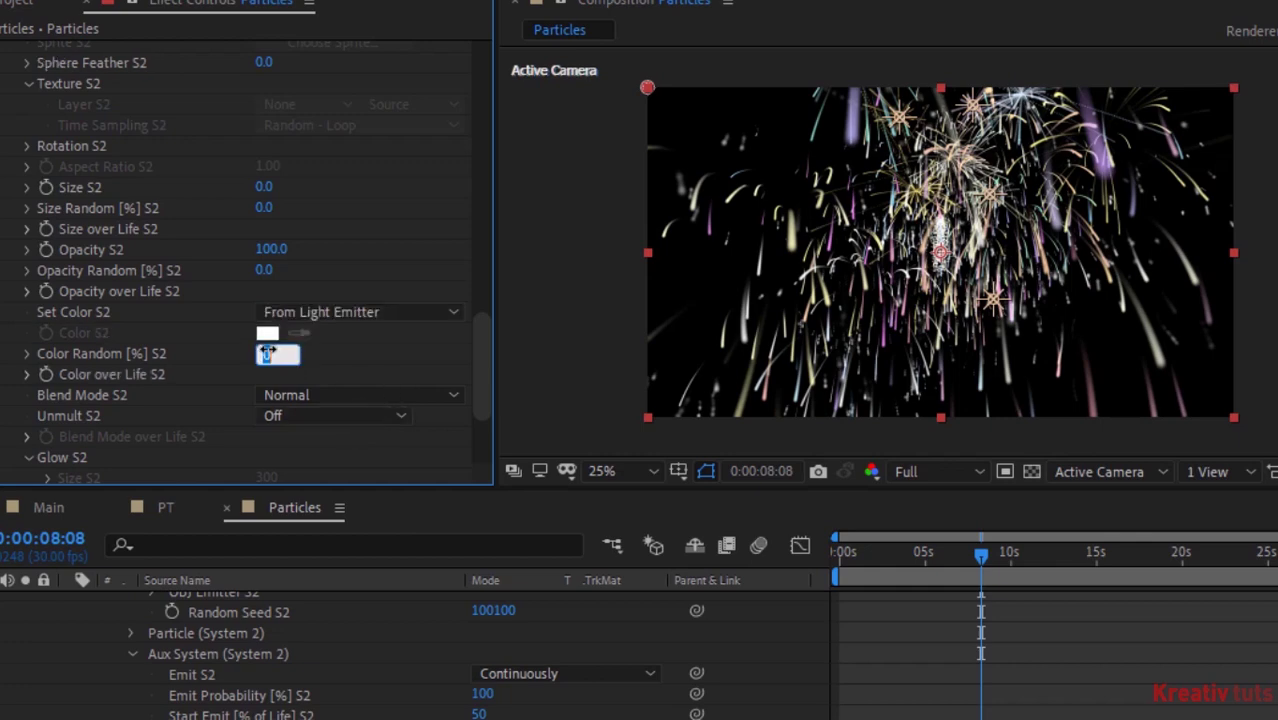
pyautogui.write('10')
pyautogui.press('Return')
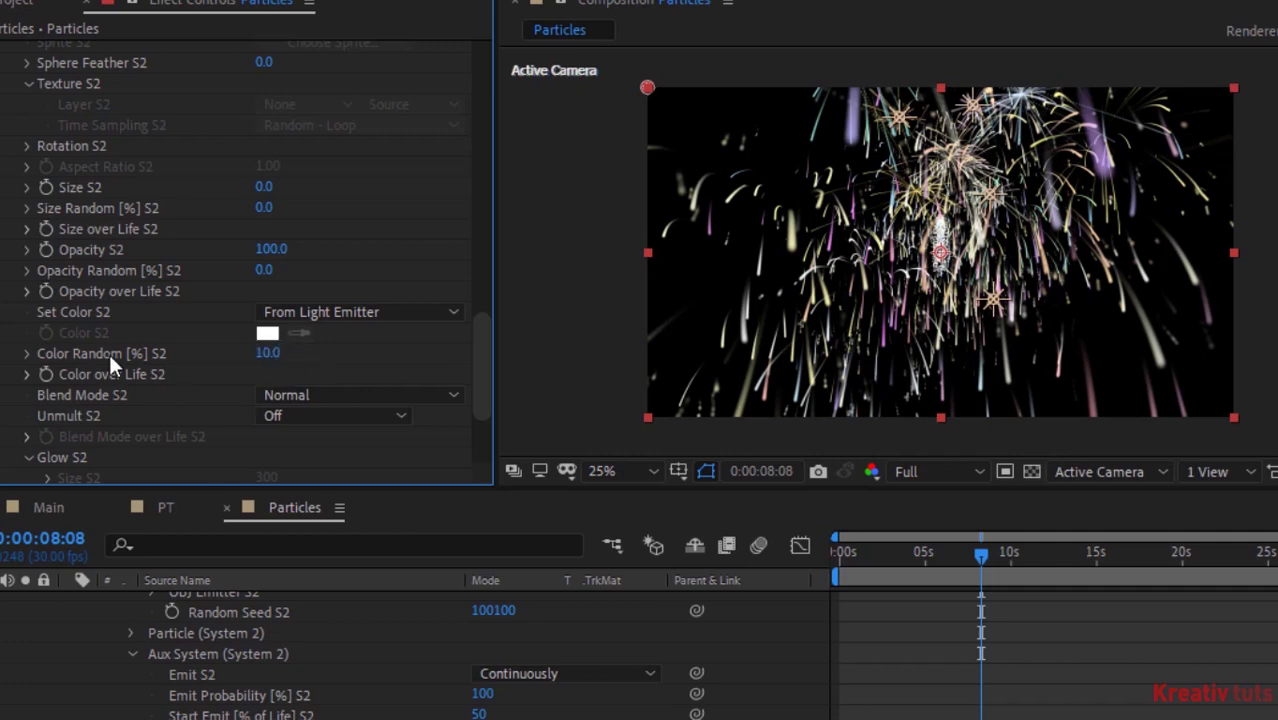
# - Recolor the red starting stop of System 2's particle Color over Life ramp to blue, with hue 247° and saturation 89%
pyautogui.click(27, 374)
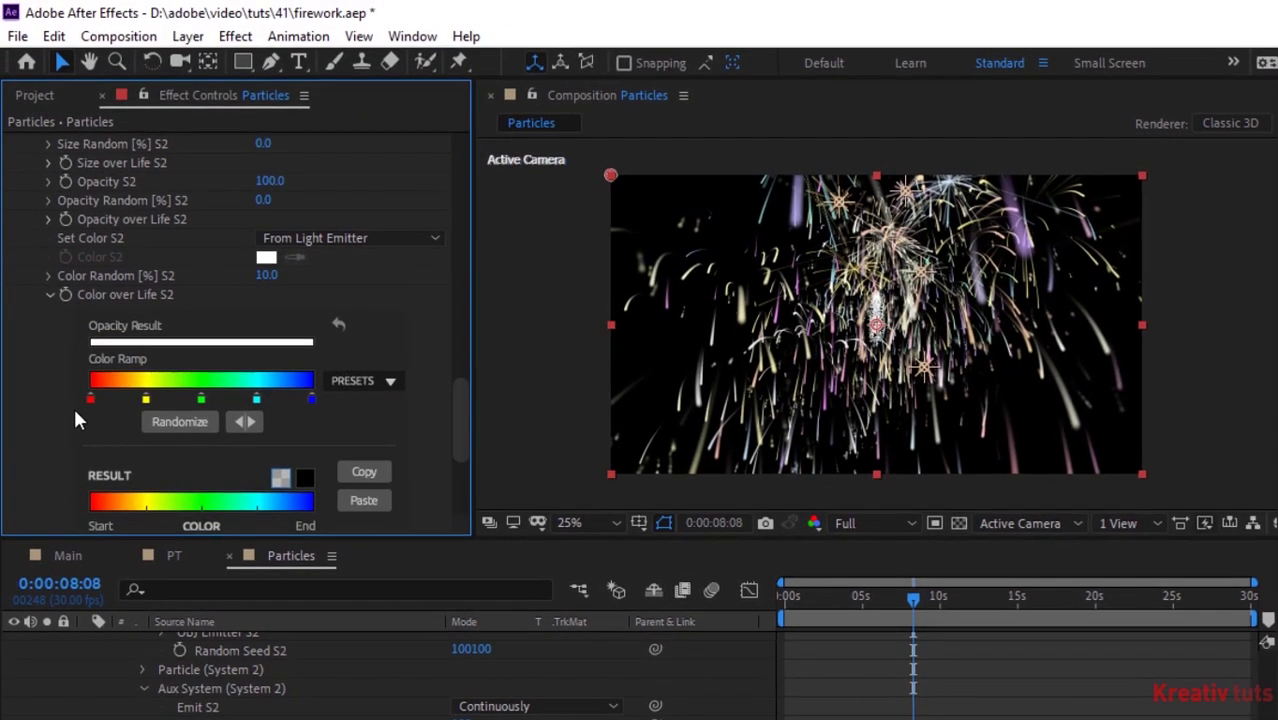
pyautogui.doubleClick(90, 398)
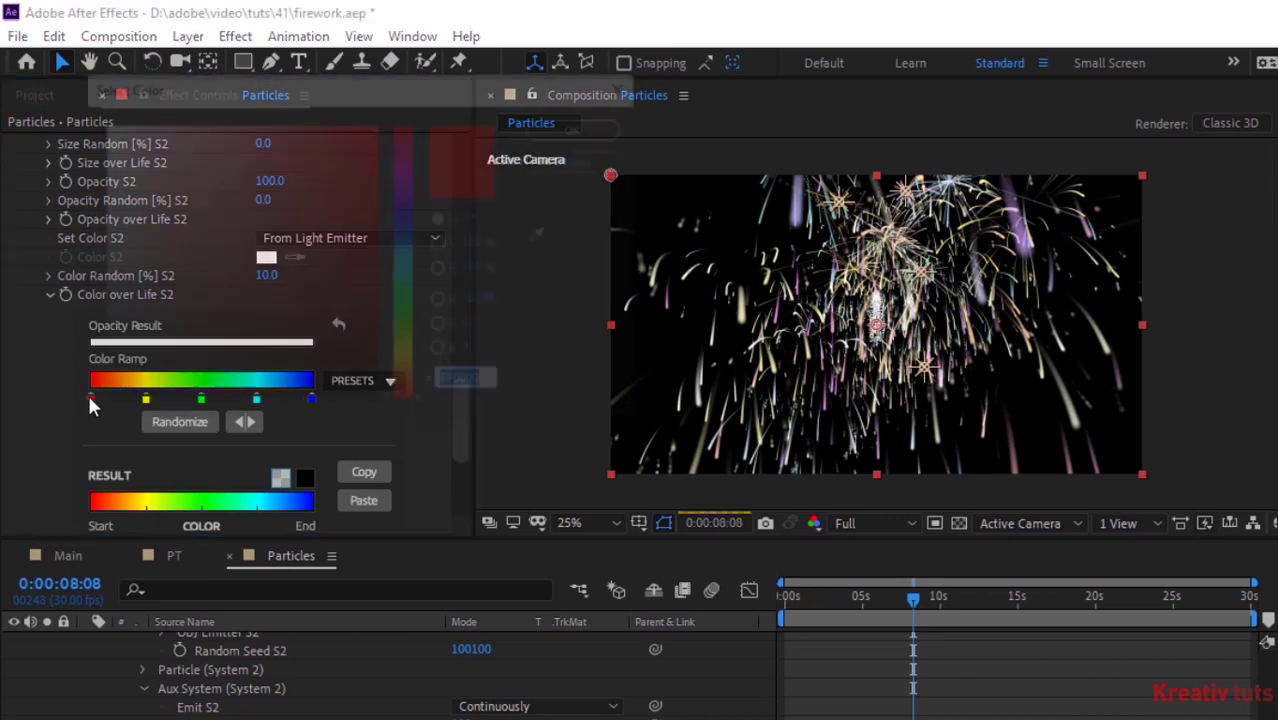
pyautogui.click(474, 219)
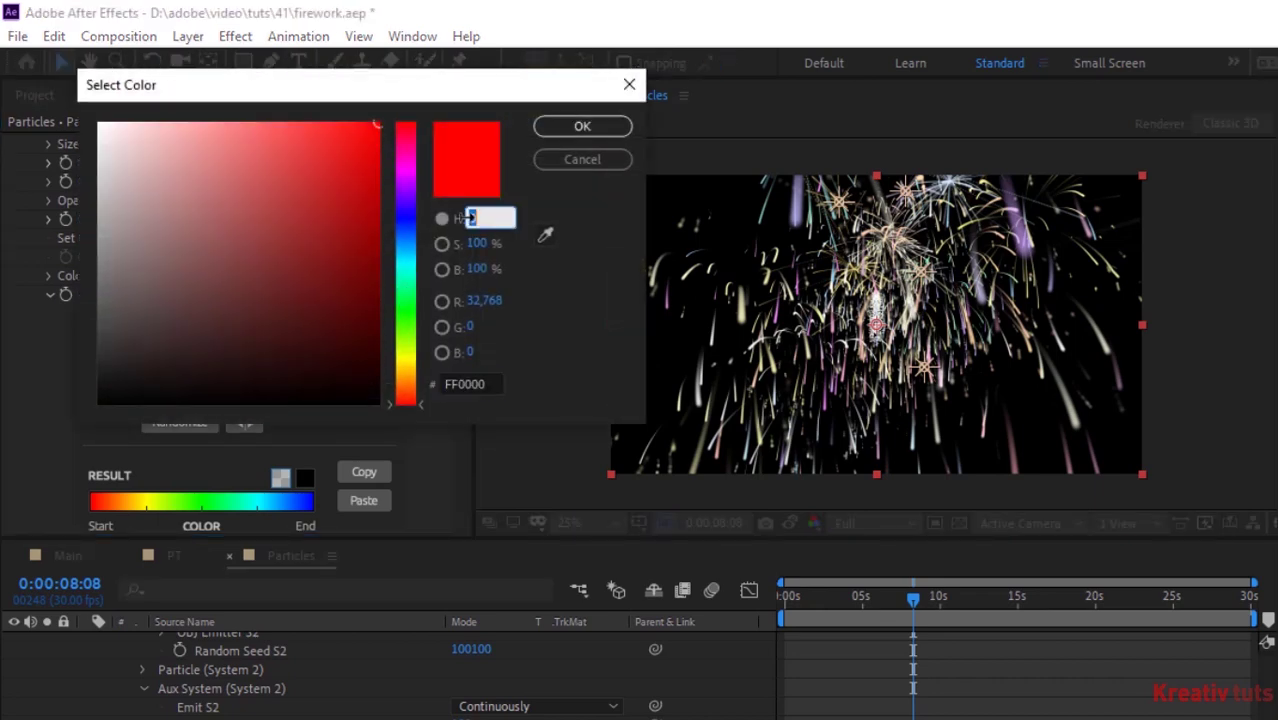
pyautogui.write('247')
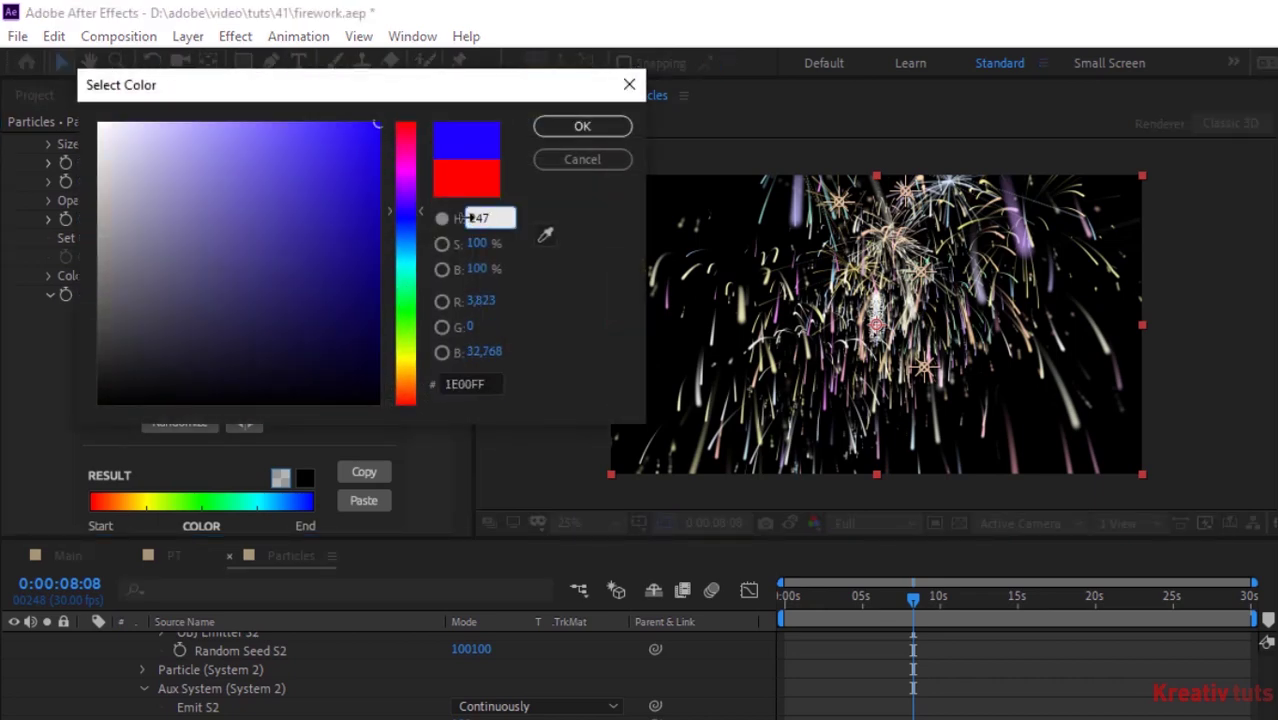
pyautogui.press('Tab')
pyautogui.write('89')
pyautogui.press('Tab')
pyautogui.press('Return')
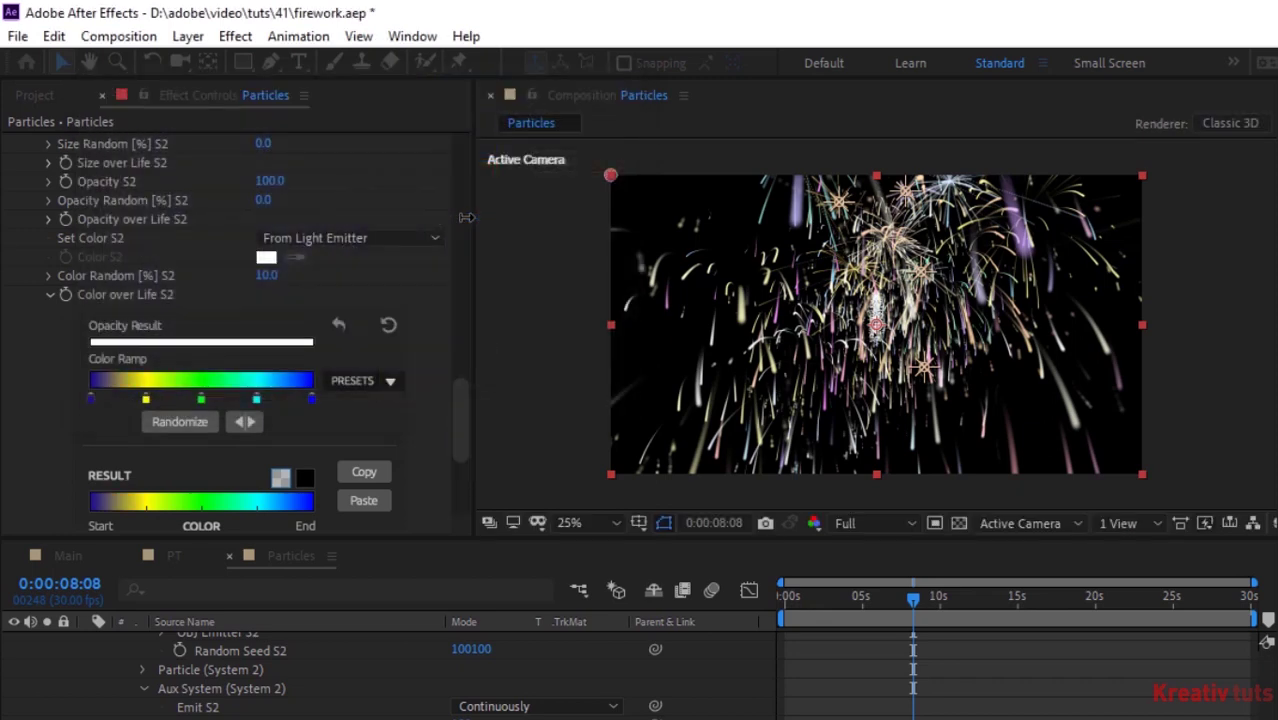
# - Recolor the yellow second stop of System 2's Color over Life ramp to hue 55°, saturation 68% and brightness 99%
pyautogui.doubleClick(147, 401)
pyautogui.click(470, 218)
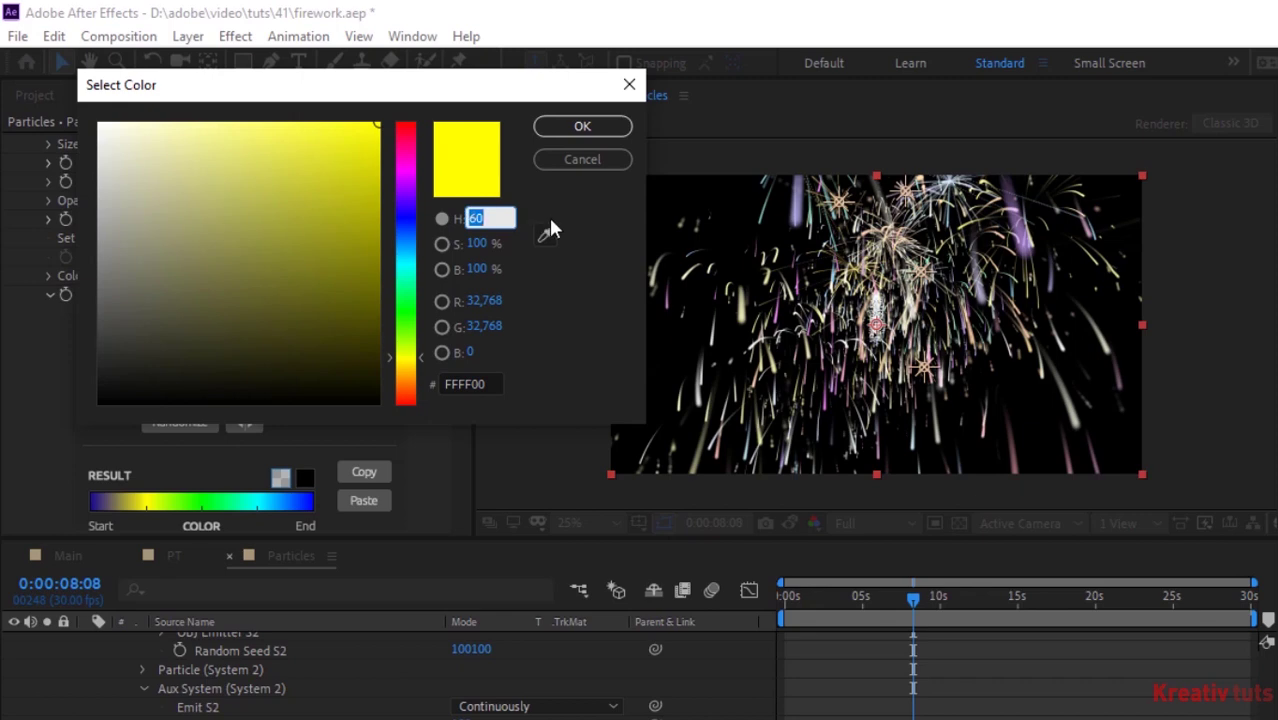
pyautogui.write('55')
pyautogui.press('Tab')
pyautogui.write('68')
pyautogui.press('Tab')
pyautogui.write('99')
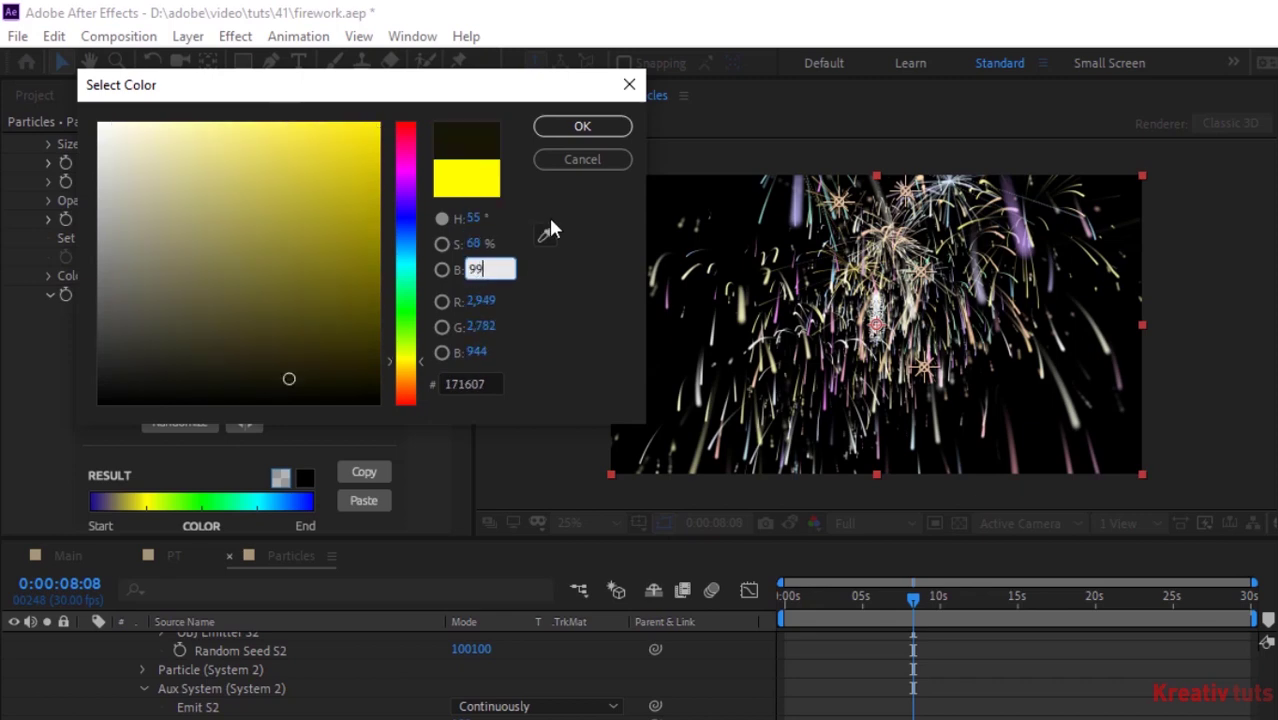
# - Apply brightness 99% to System 2's yellow Color over Life stop and set the green stop to hue 68, saturation 98%, brightness 48%
pyautogui.press('Return')
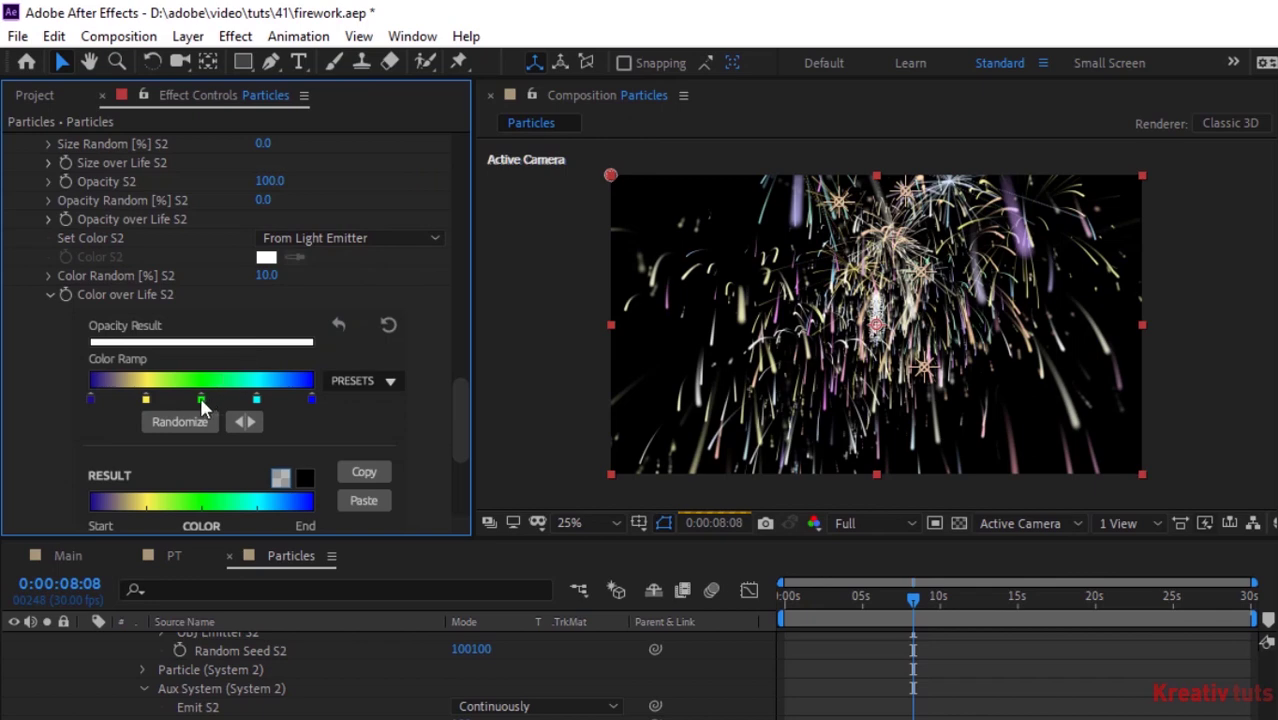
pyautogui.doubleClick(201, 401)
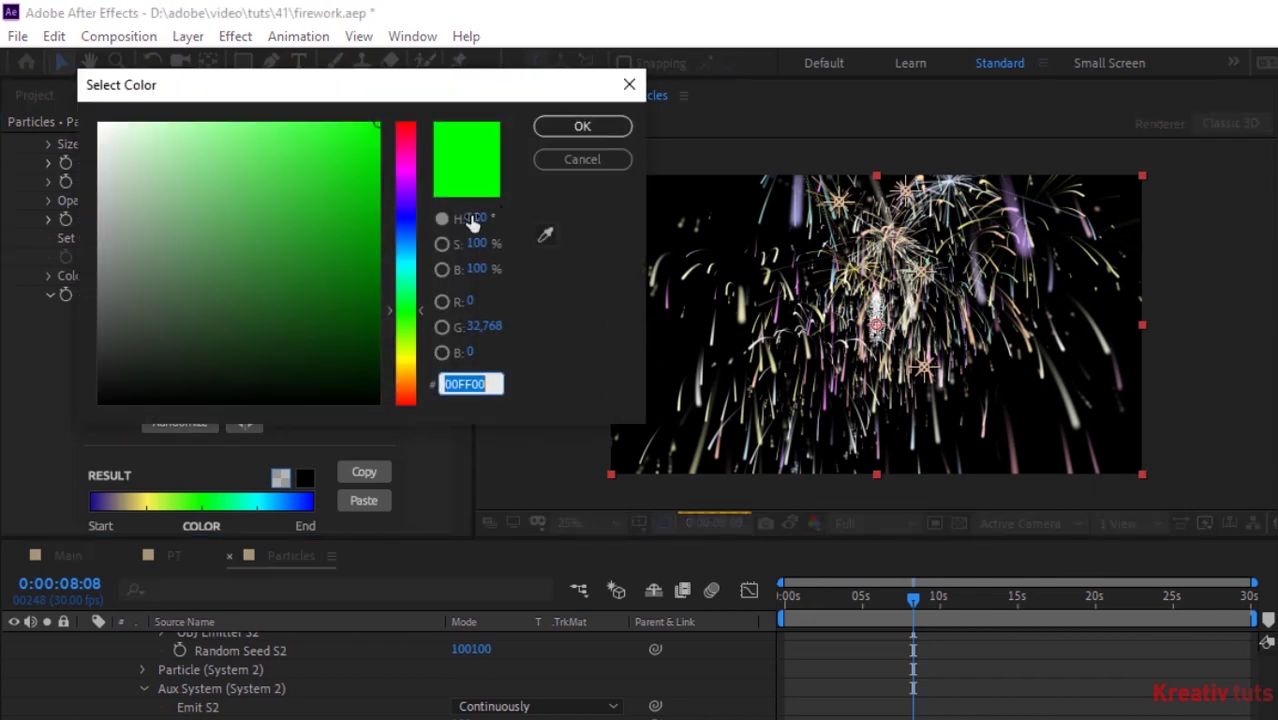
pyautogui.click(473, 219)
pyautogui.write('60')
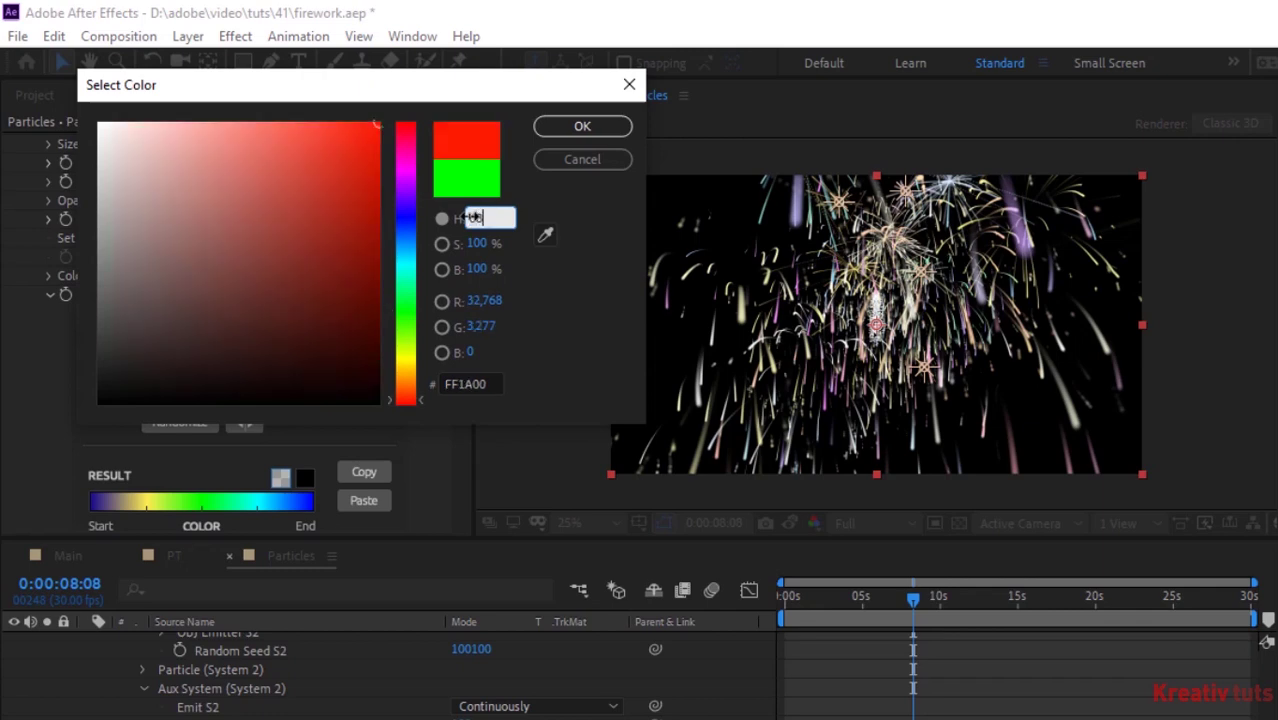
pyautogui.press('Tab')
pyautogui.write('98')
pyautogui.press('Tab')
pyautogui.write('48')
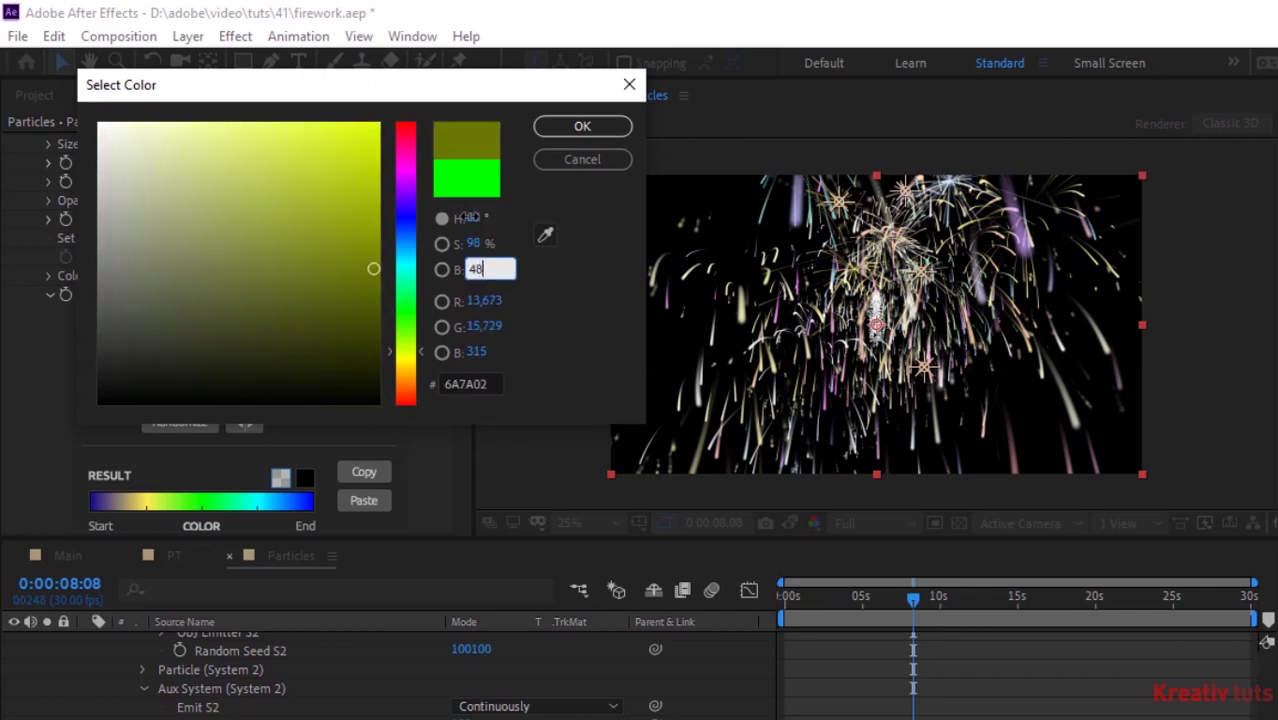
pyautogui.press('Return')
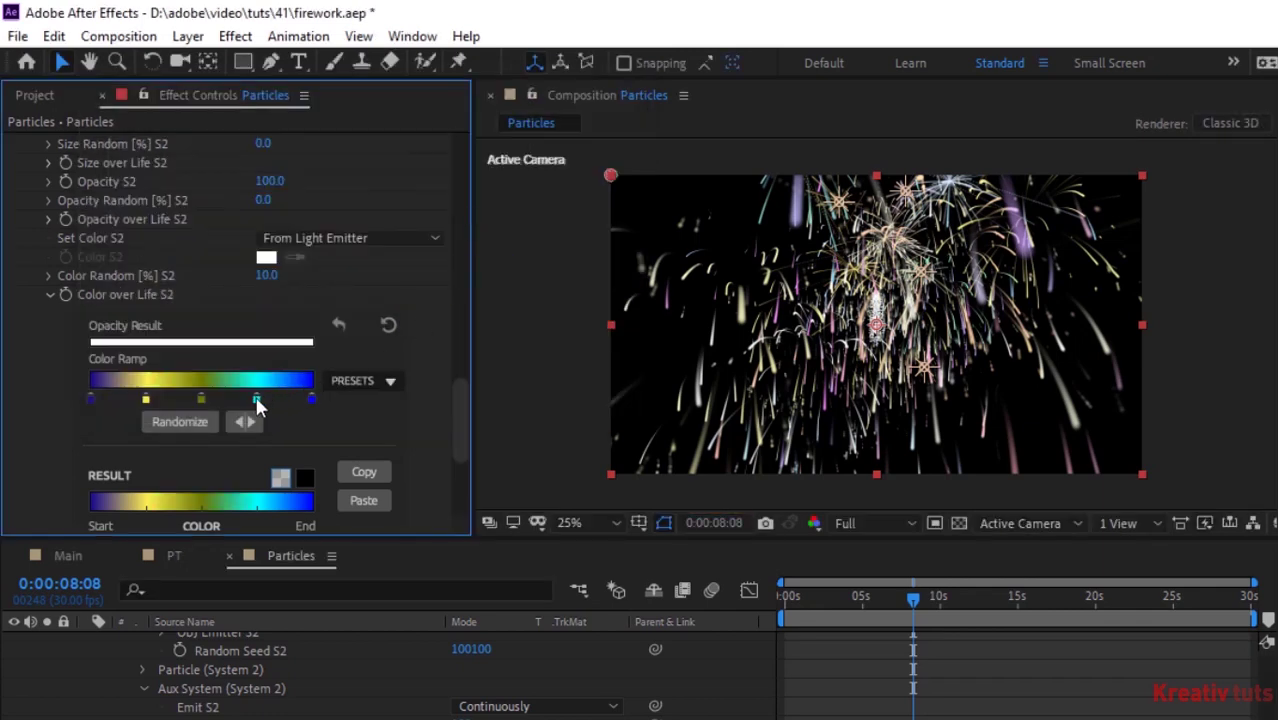
# - Set the cyan stop of System 2's Color over Life ramp to hue 224, saturation 100% and brightness 30%
pyautogui.doubleClick(257, 400)
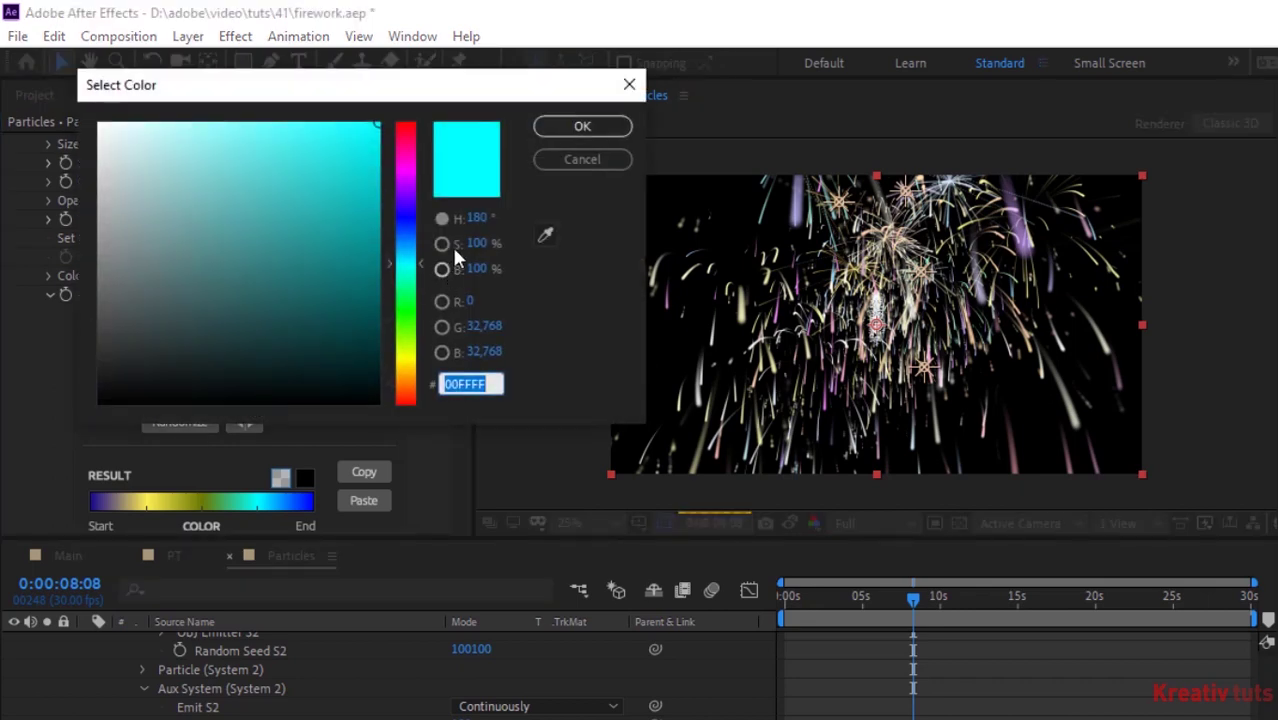
pyautogui.click(478, 218)
pyautogui.write('225')
pyautogui.press('Tab')
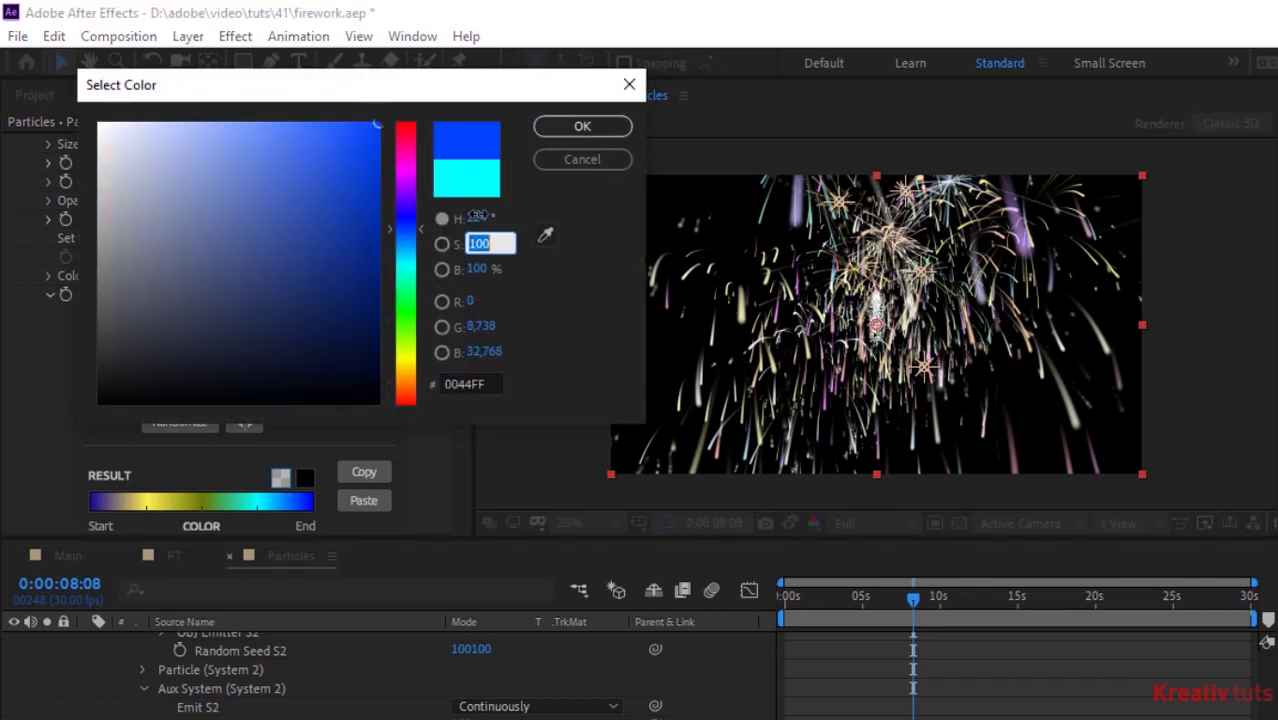
pyautogui.write('100')
pyautogui.press('Tab')
pyautogui.write('30')
pyautogui.press('Return')
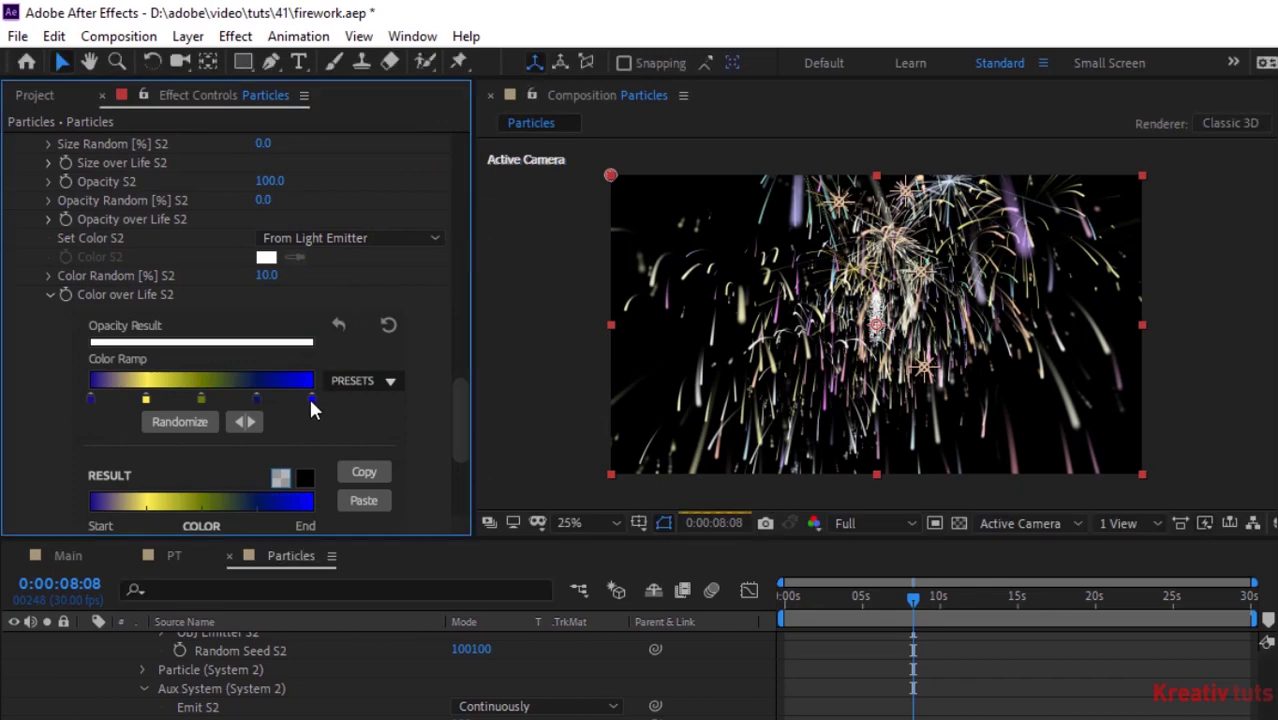
# - Set the end blue stop of System 2's Color over Life ramp to hue 213, saturation 54% and brightness 96%
pyautogui.doubleClick(311, 400)
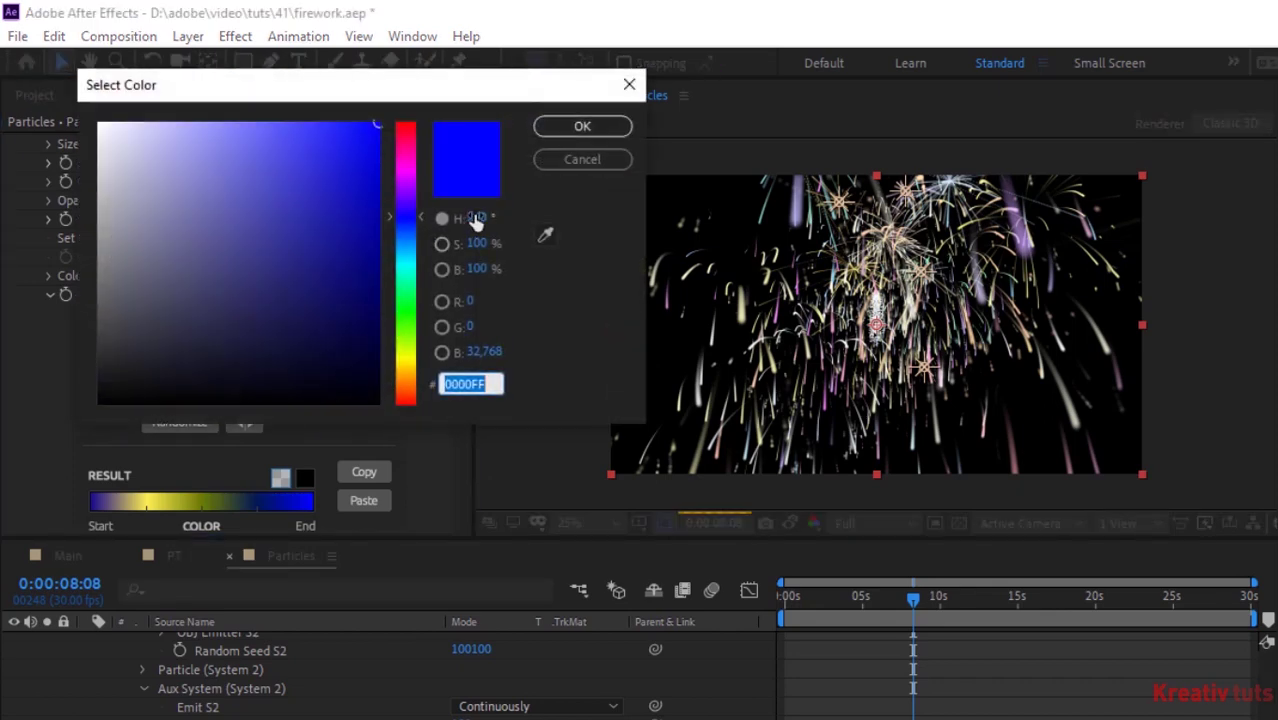
pyautogui.click(476, 218)
pyautogui.write('210')
pyautogui.press('Tab')
pyautogui.write('5')
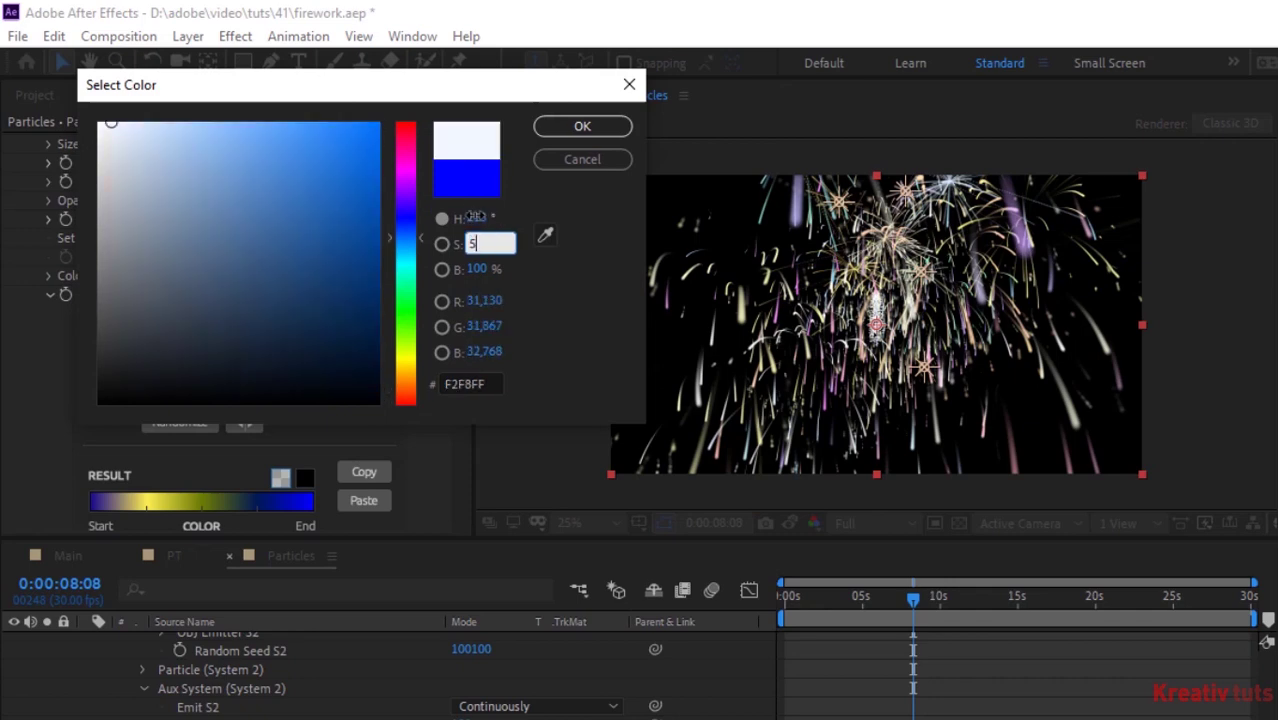
pyautogui.write('4')
pyautogui.press('Tab')
pyautogui.write('96')
pyautogui.press('Return')
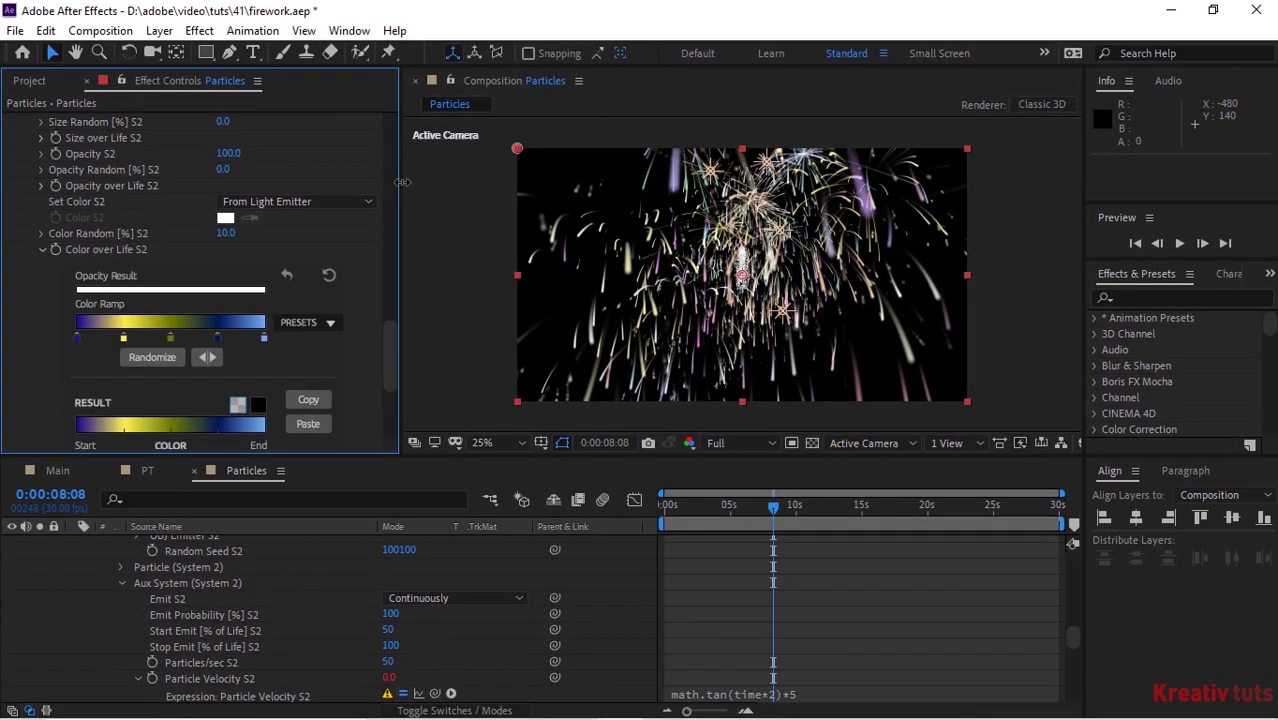
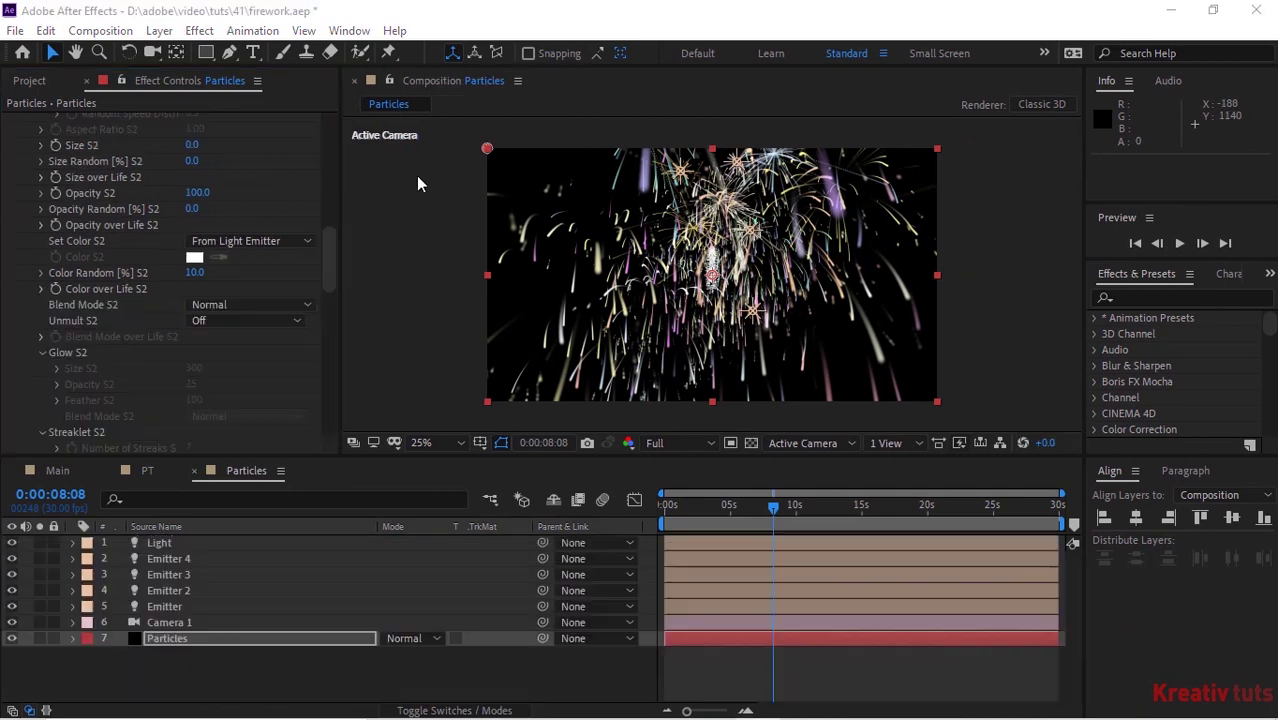
# - Switch the Particular effect to System 3 and expand its emitter settings
pyautogui.scroll(5, 330, 158)
pyautogui.scroll(5, 330, 158)
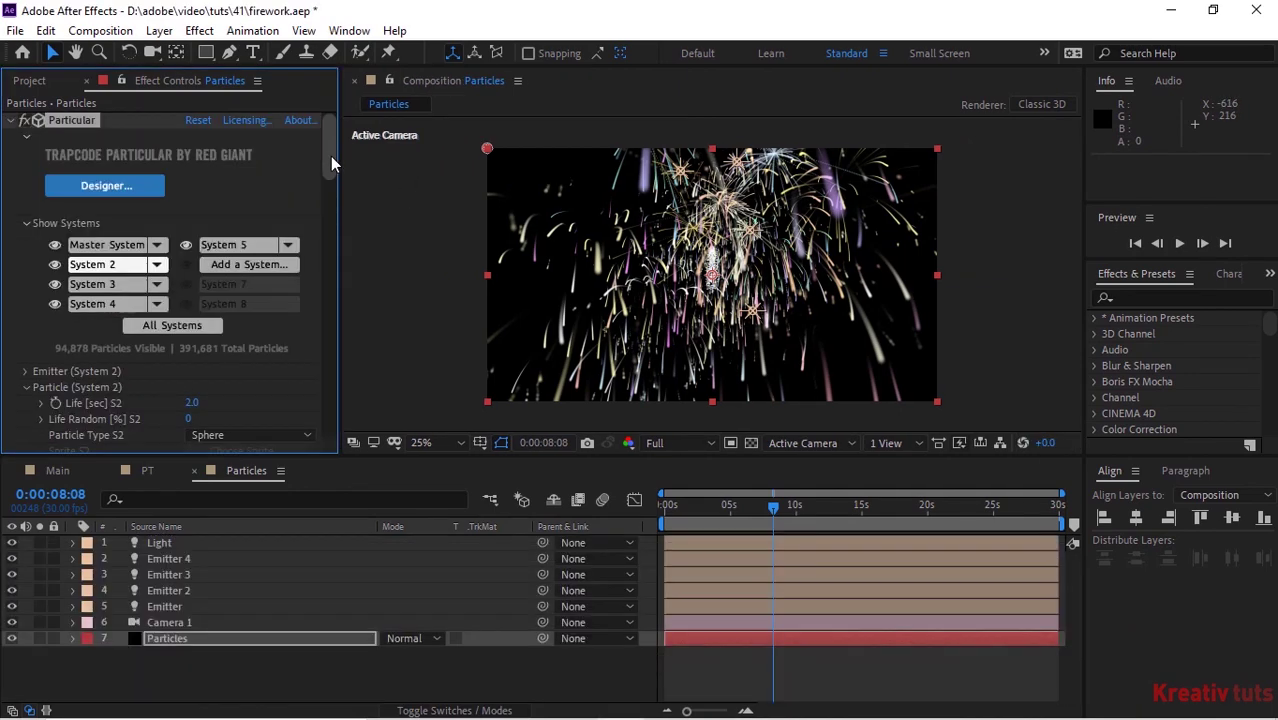
pyautogui.click(111, 284)
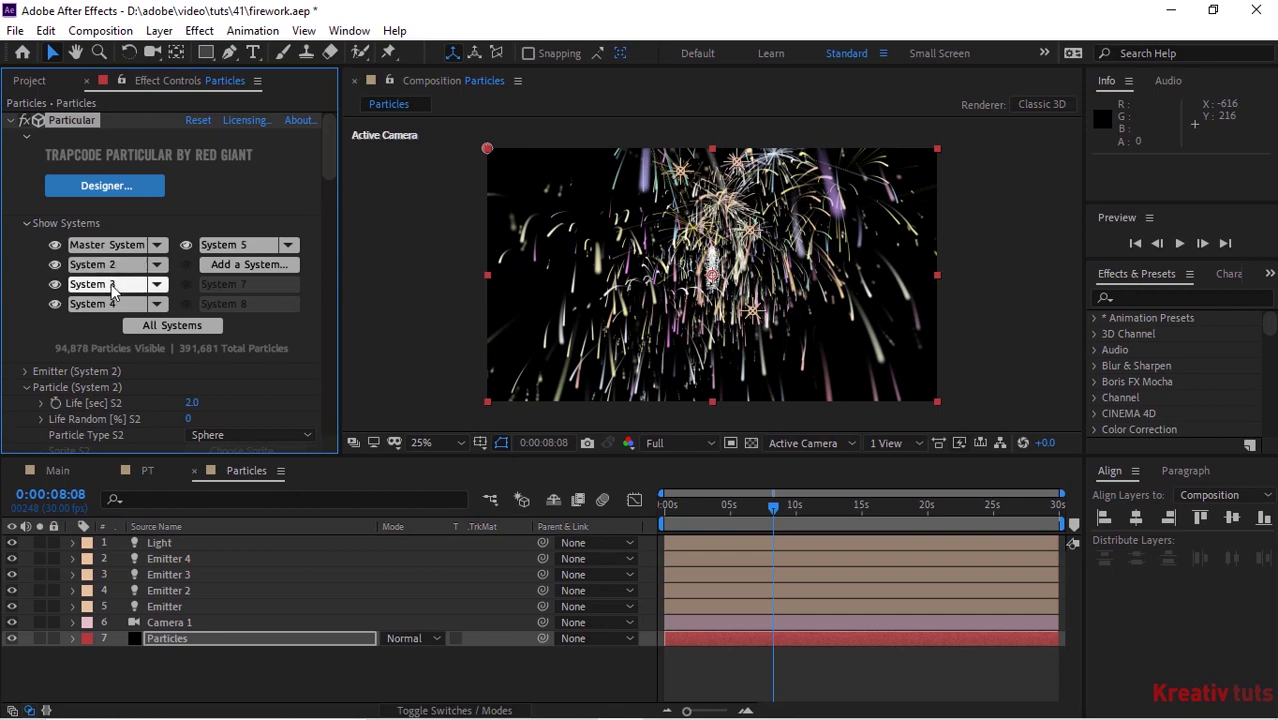
pyautogui.click(330, 185)
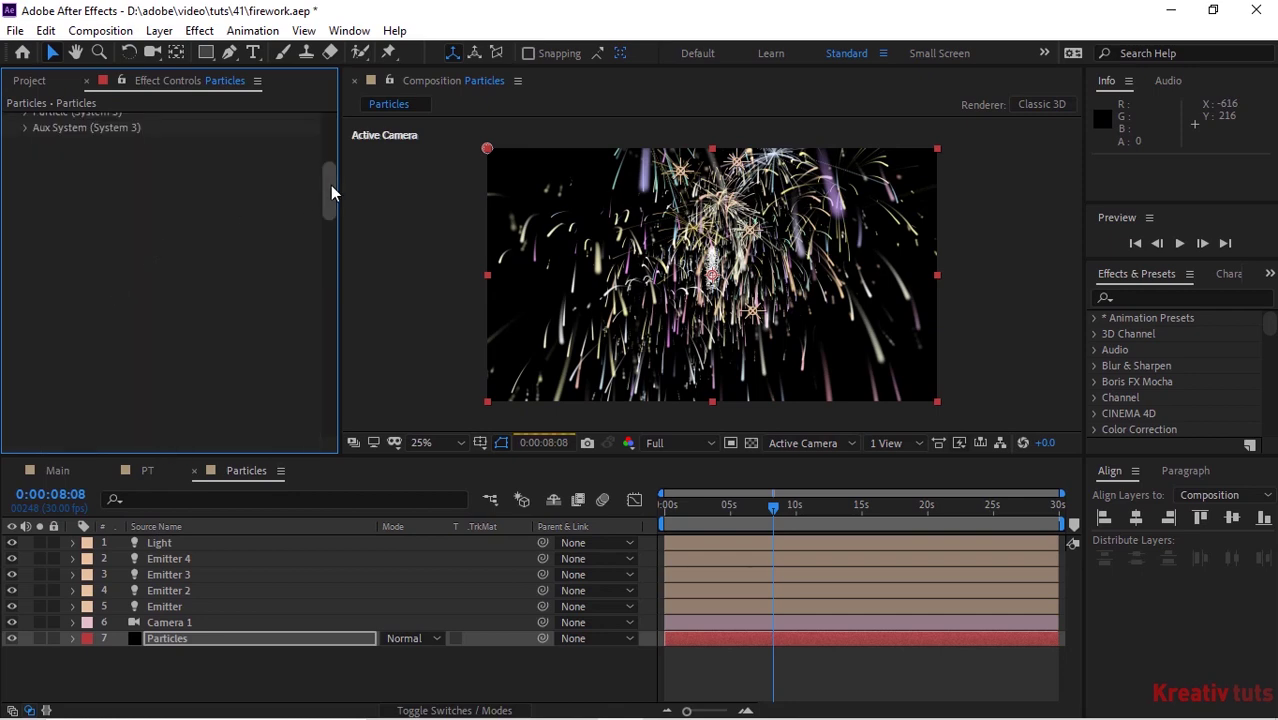
pyautogui.scroll(5, 330, 160)
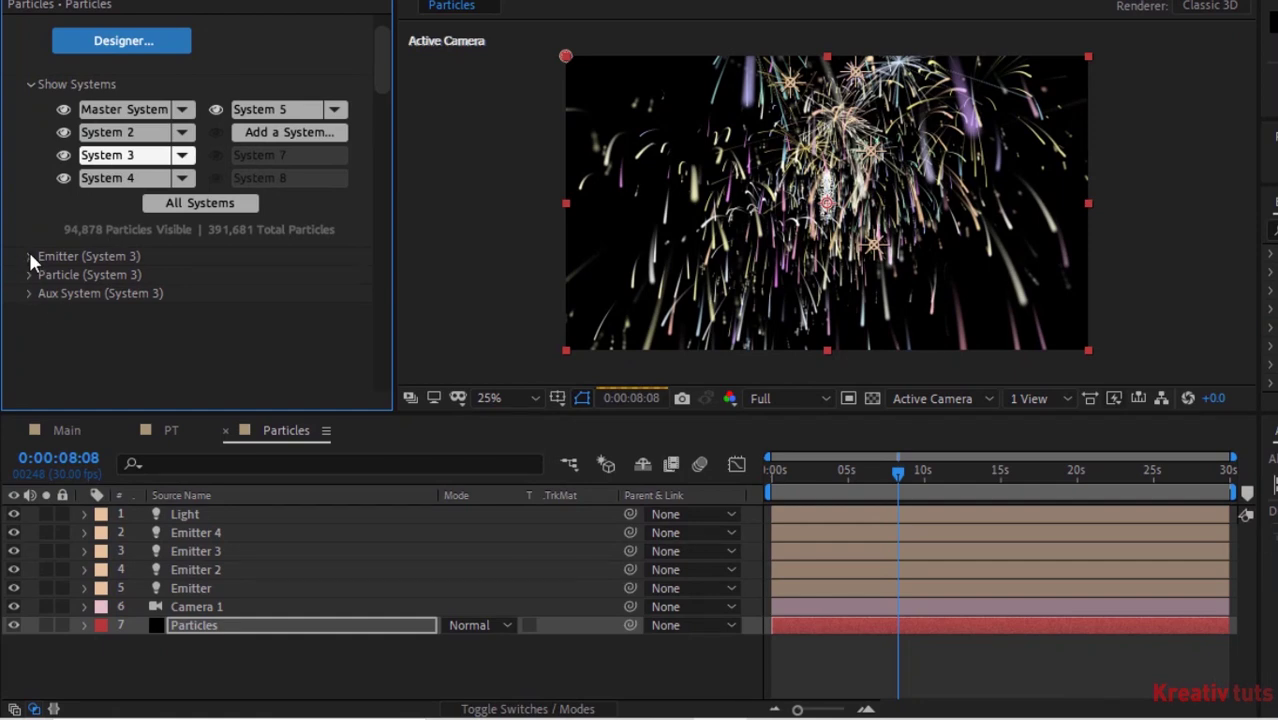
pyautogui.click(29, 256)
pyautogui.scroll(-3, 30, 262)
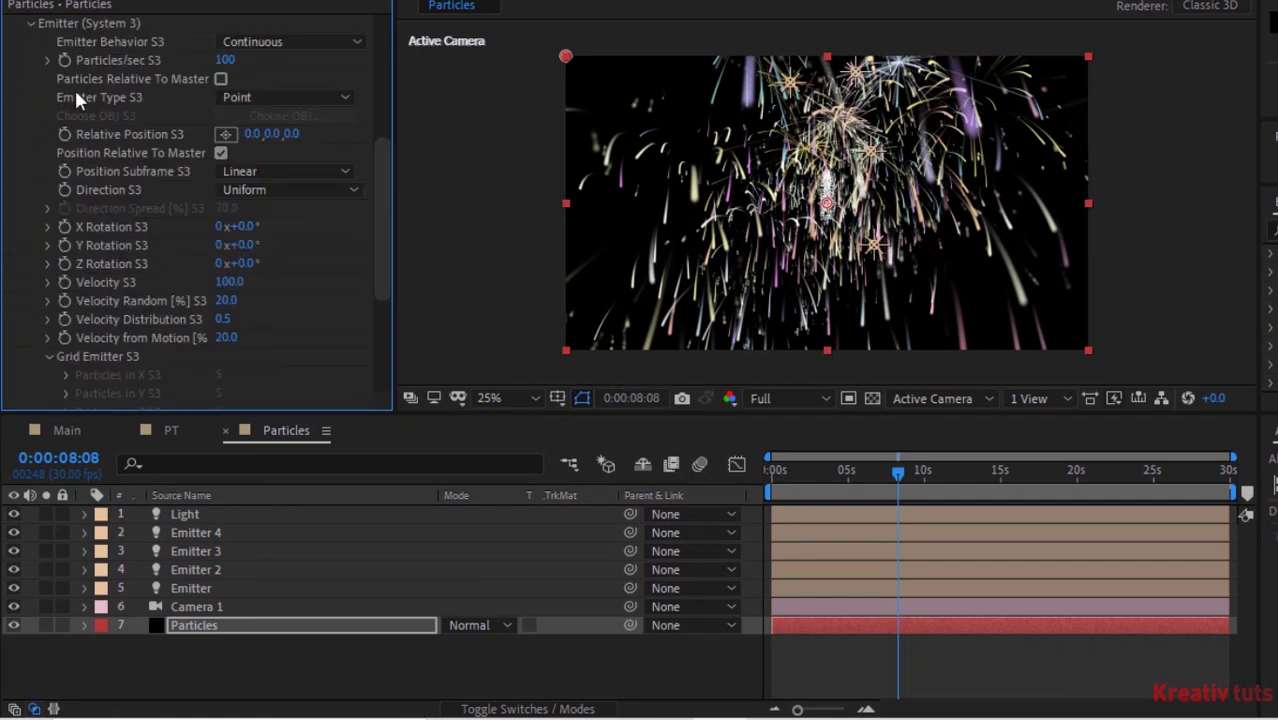
# - Add the expression math.tan(time*2)*300-100 to System 3's Particles/sec
pyautogui.keyDown('alt'); pyautogui.click(62, 60); pyautogui.keyUp('alt')
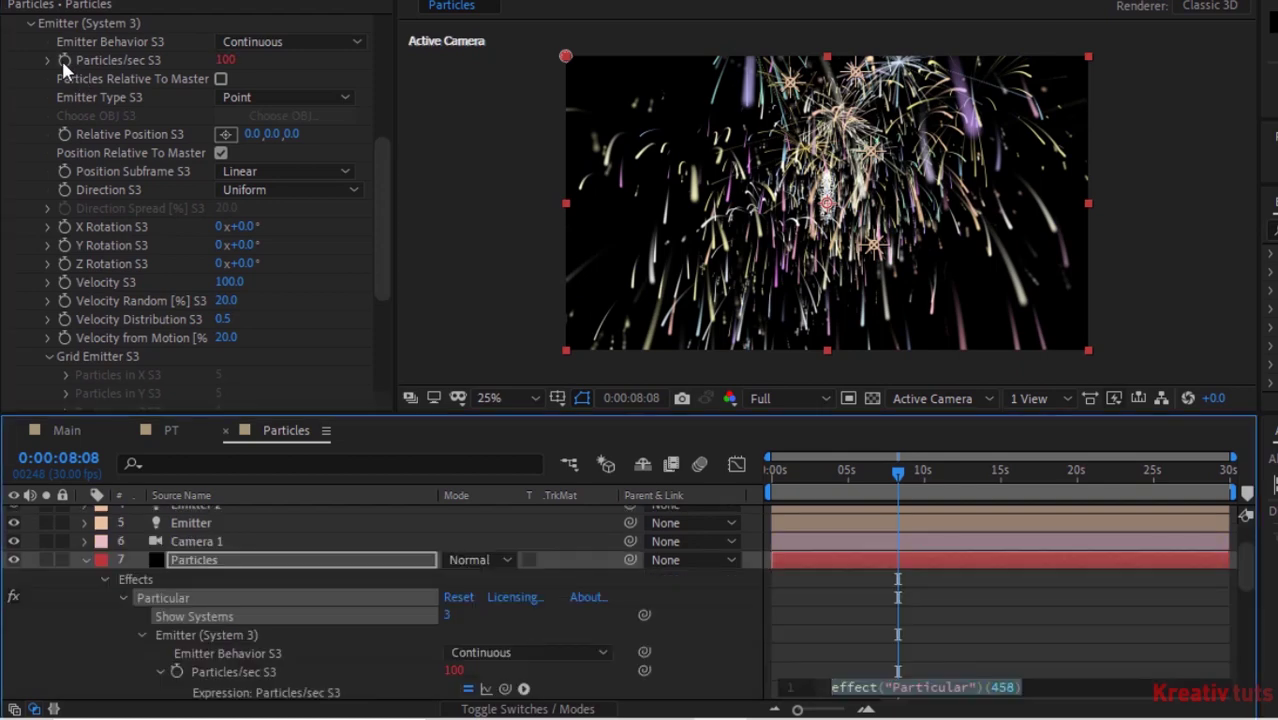
pyautogui.write('math.tan')
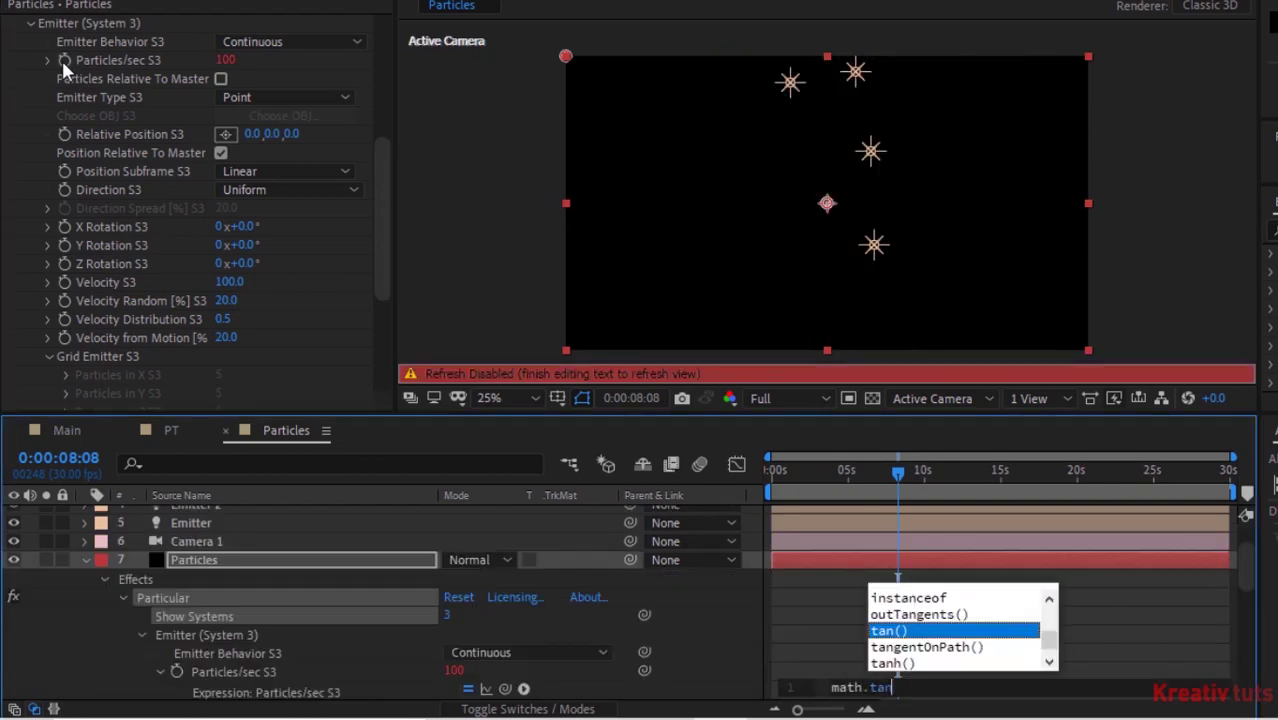
pyautogui.press('Return')
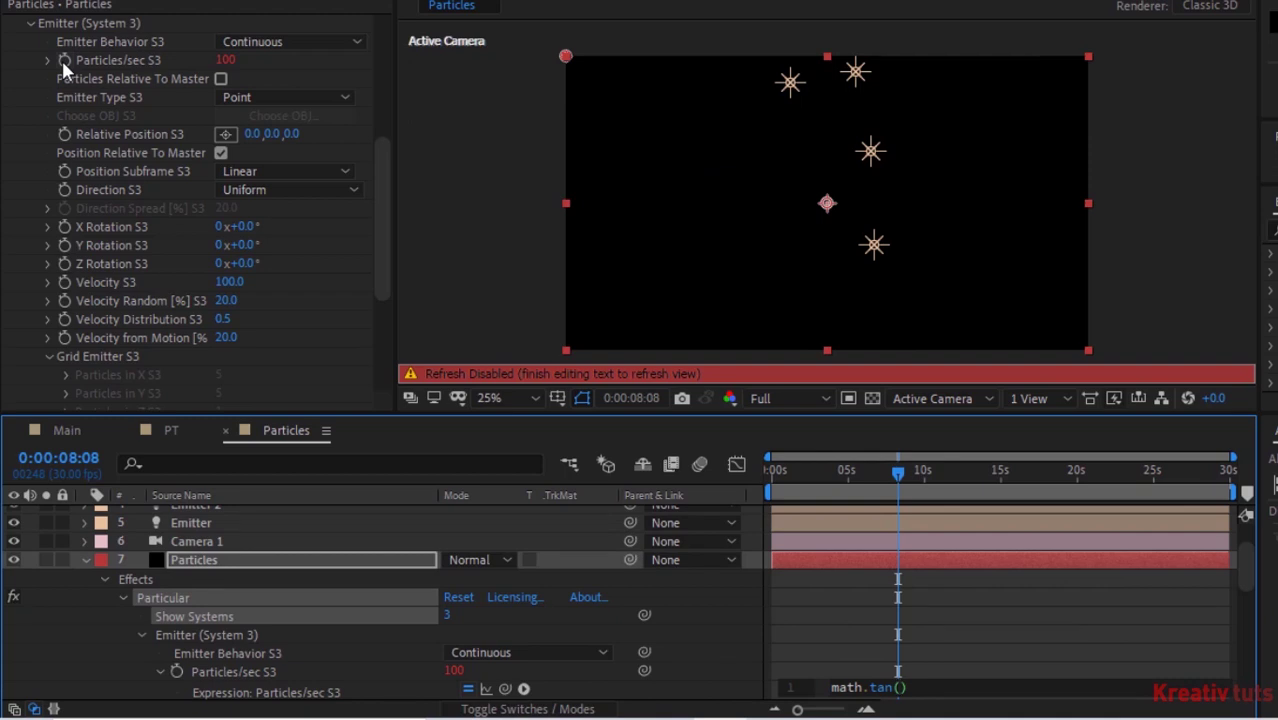
pyautogui.write('time*2')
pyautogui.press('Right')
pyautogui.write('*300-100')
pyautogui.click(404, 430)
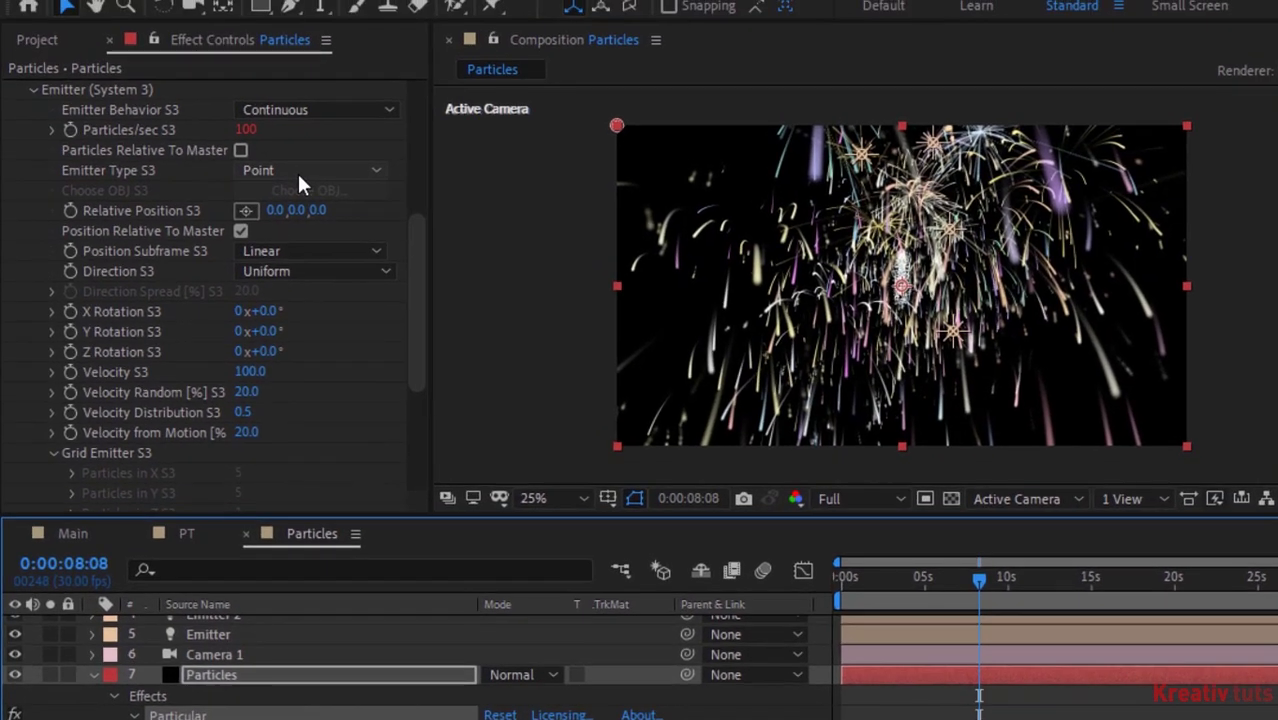
# - Set System 3's emitter type to Light(s) and its velocity to 1000
pyautogui.click(298, 178)
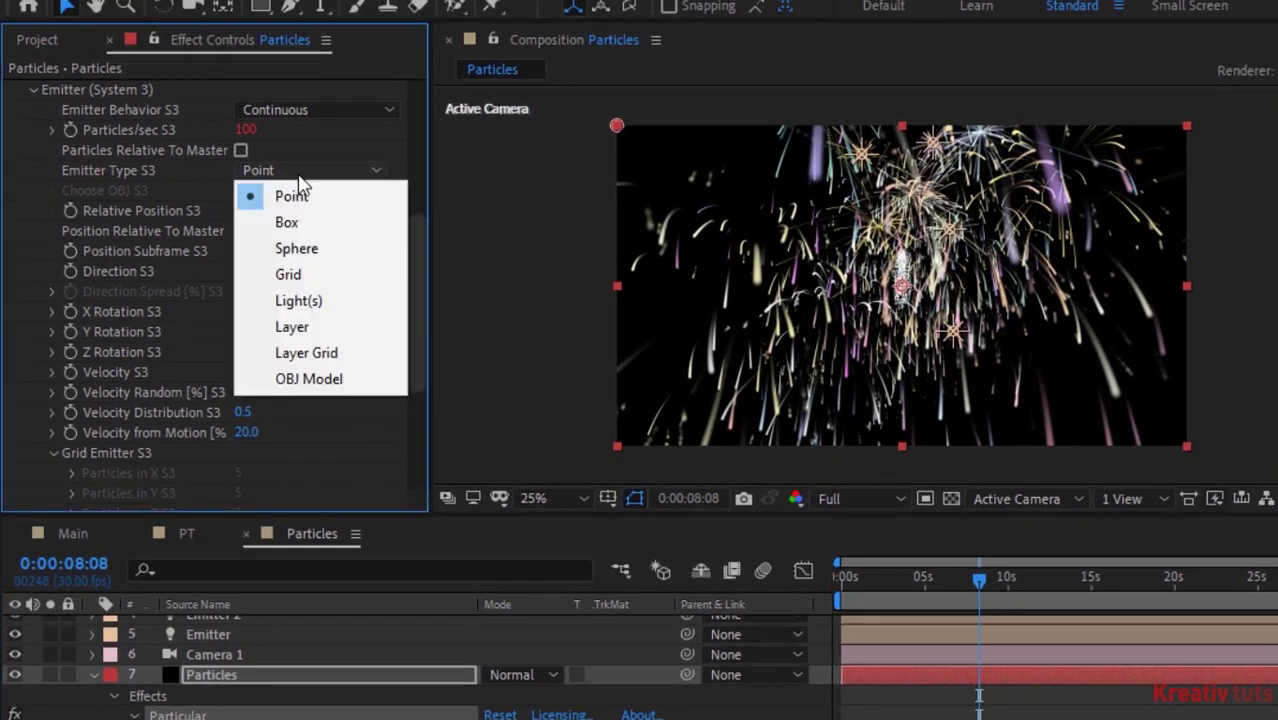
pyautogui.click(317, 301)
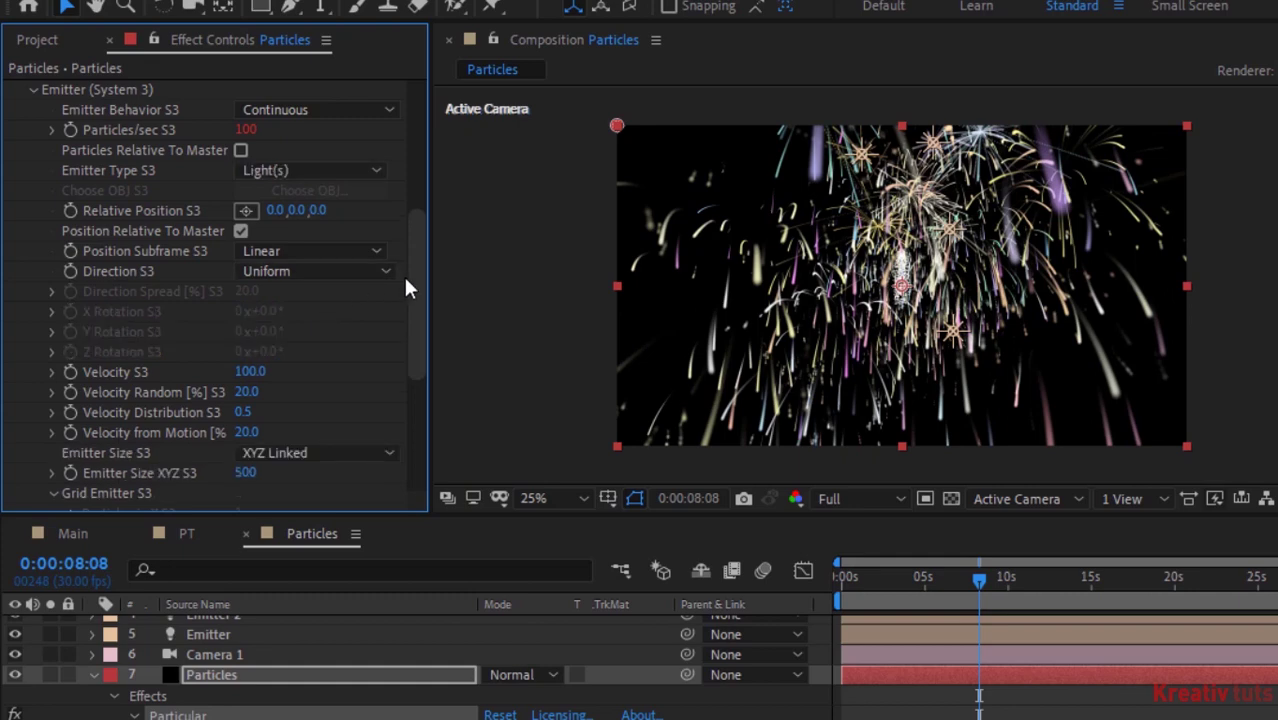
pyautogui.click(247, 371)
pyautogui.write('1000')
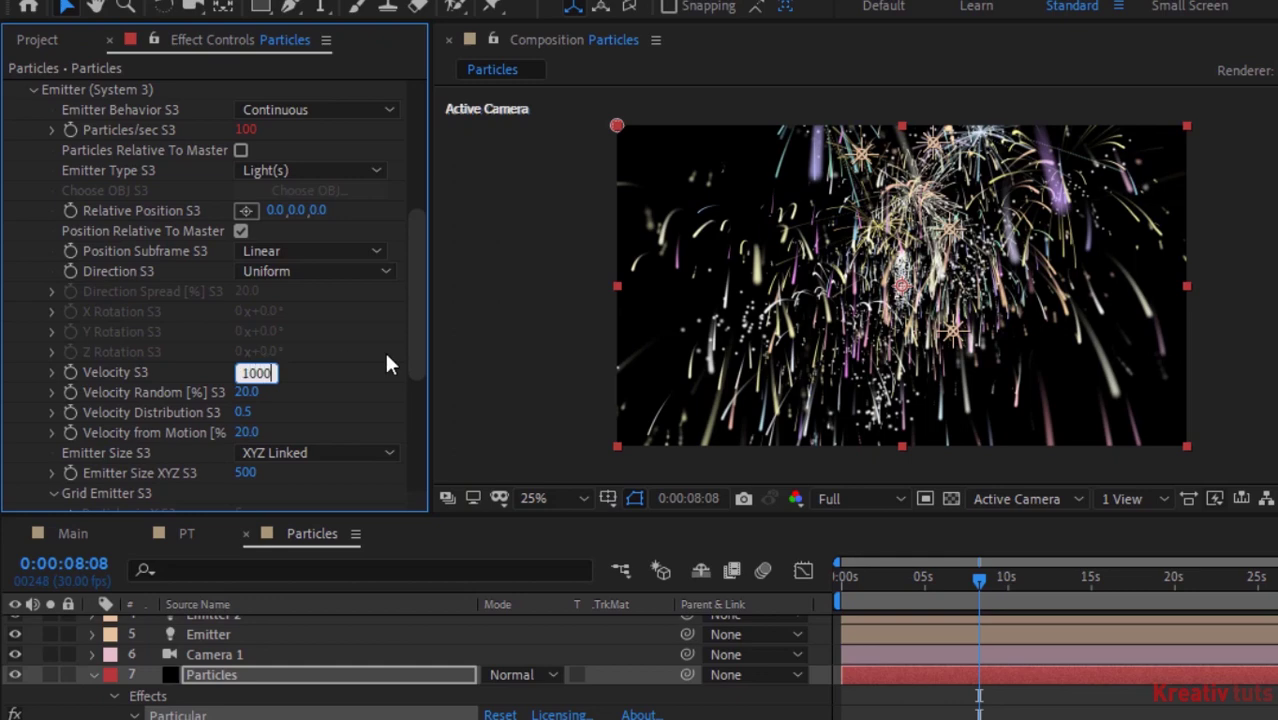
pyautogui.press('Return')
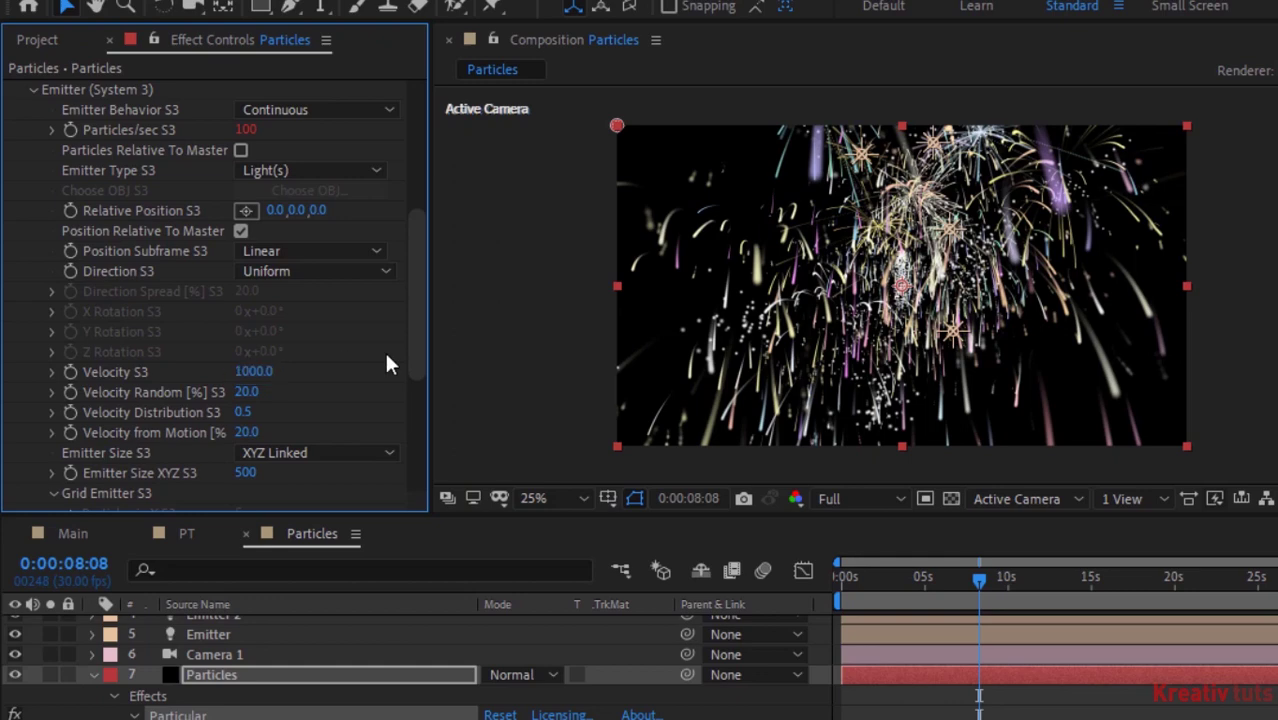
# - Set System 3's Velocity Random to 15% and Velocity Distribution to 5
pyautogui.click(246, 393)
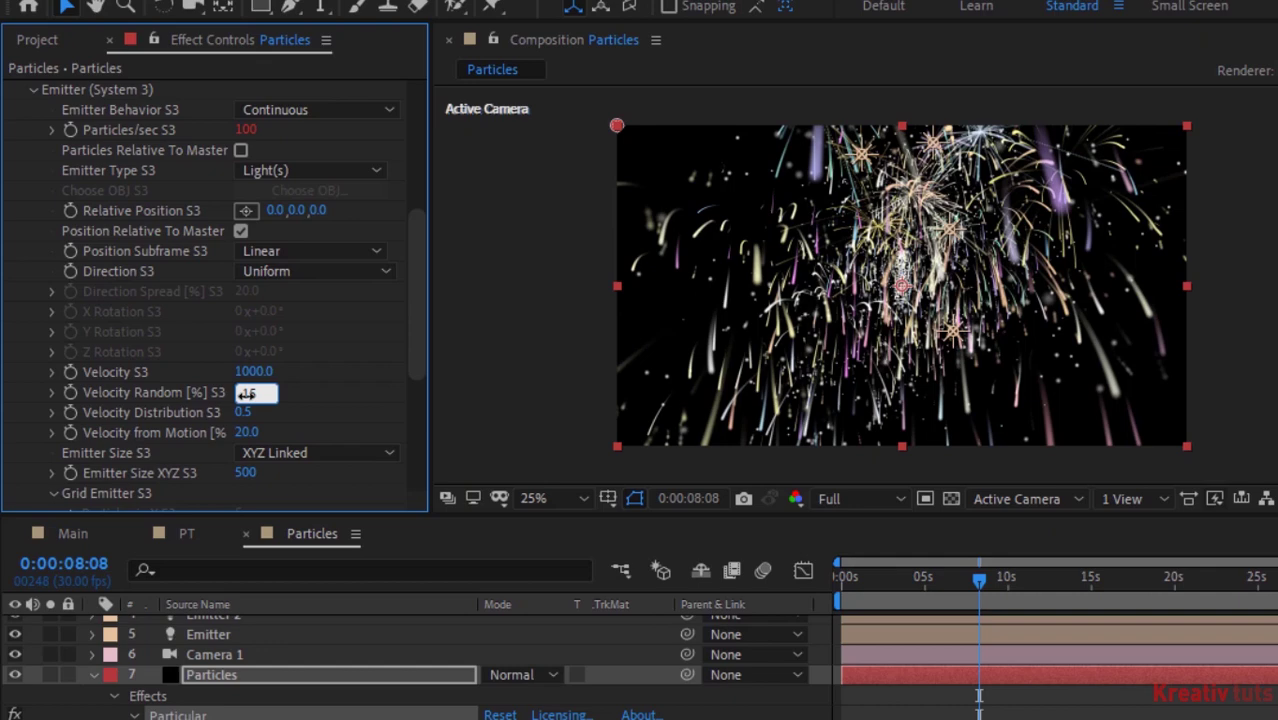
pyautogui.press('Tab')
pyautogui.write('5')
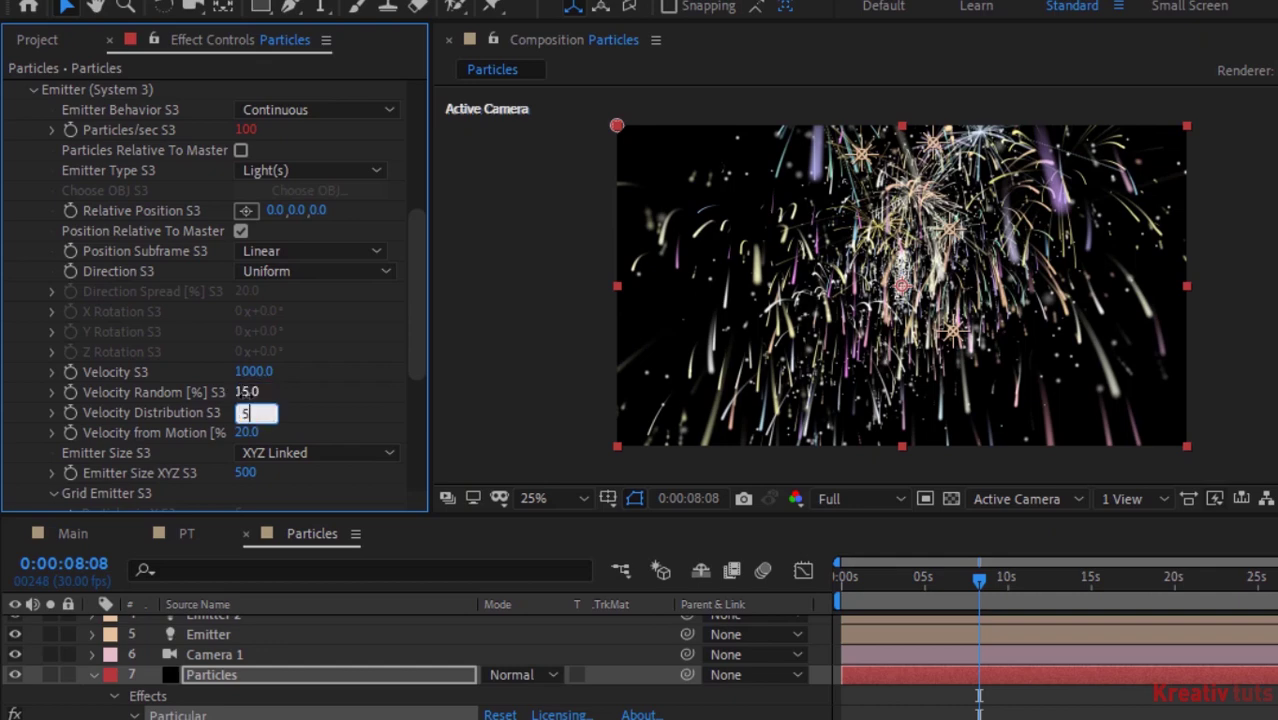
# - Set System 3's Emitter Size XYZ to 0
pyautogui.click(245, 475)
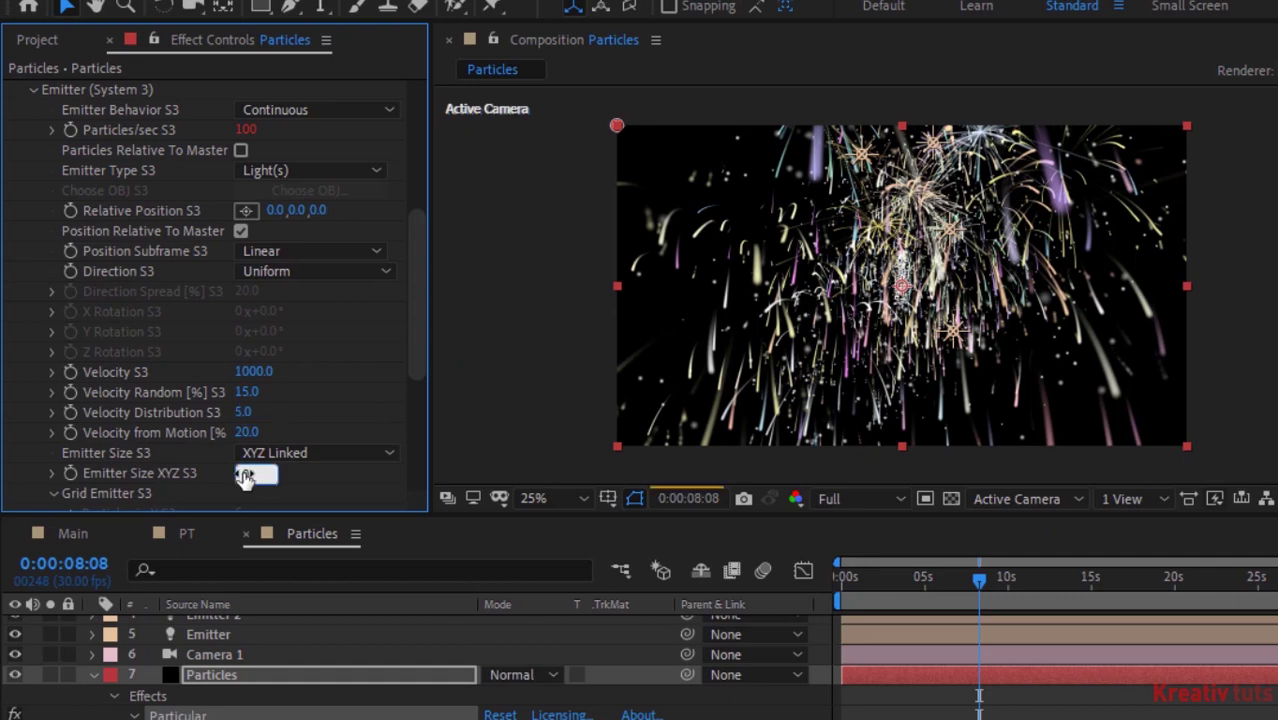
pyautogui.write('0')
pyautogui.click(374, 156)
# - Set the emitter's Random Seed for System 3 to 100000
pyautogui.moveTo(413, 270); pyautogui.dragTo(416, 372)
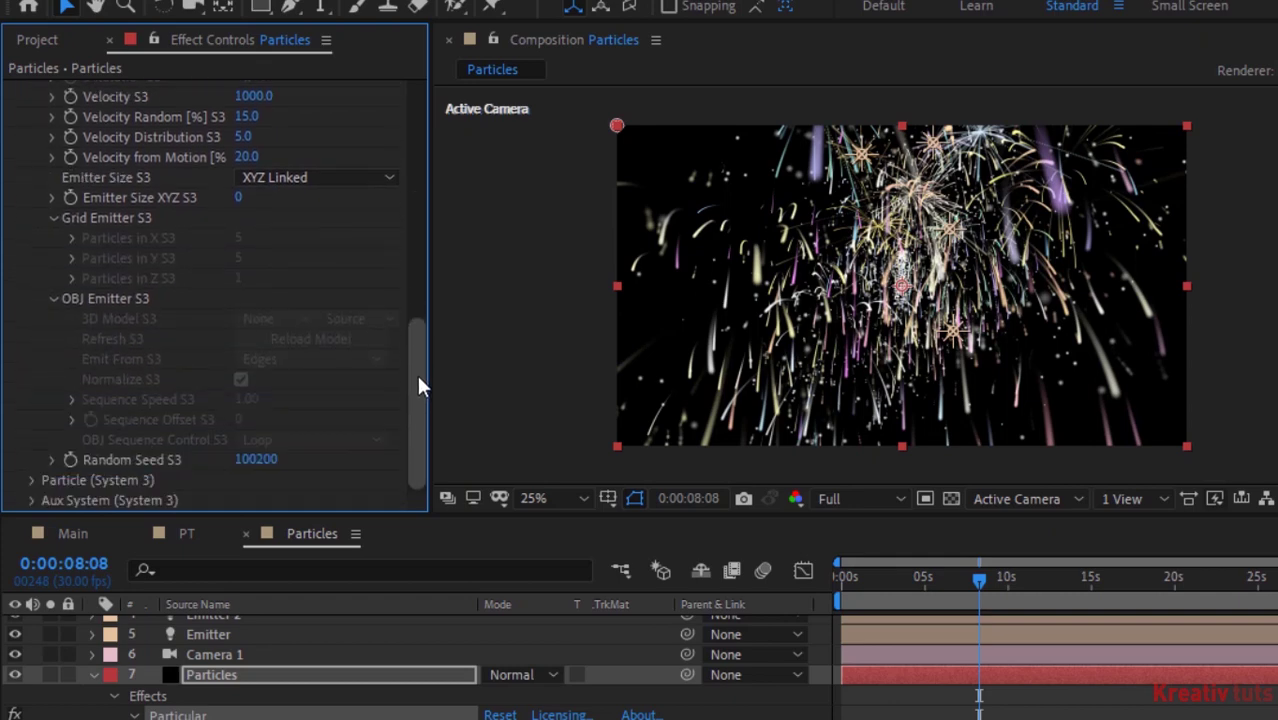
pyautogui.click(265, 460)
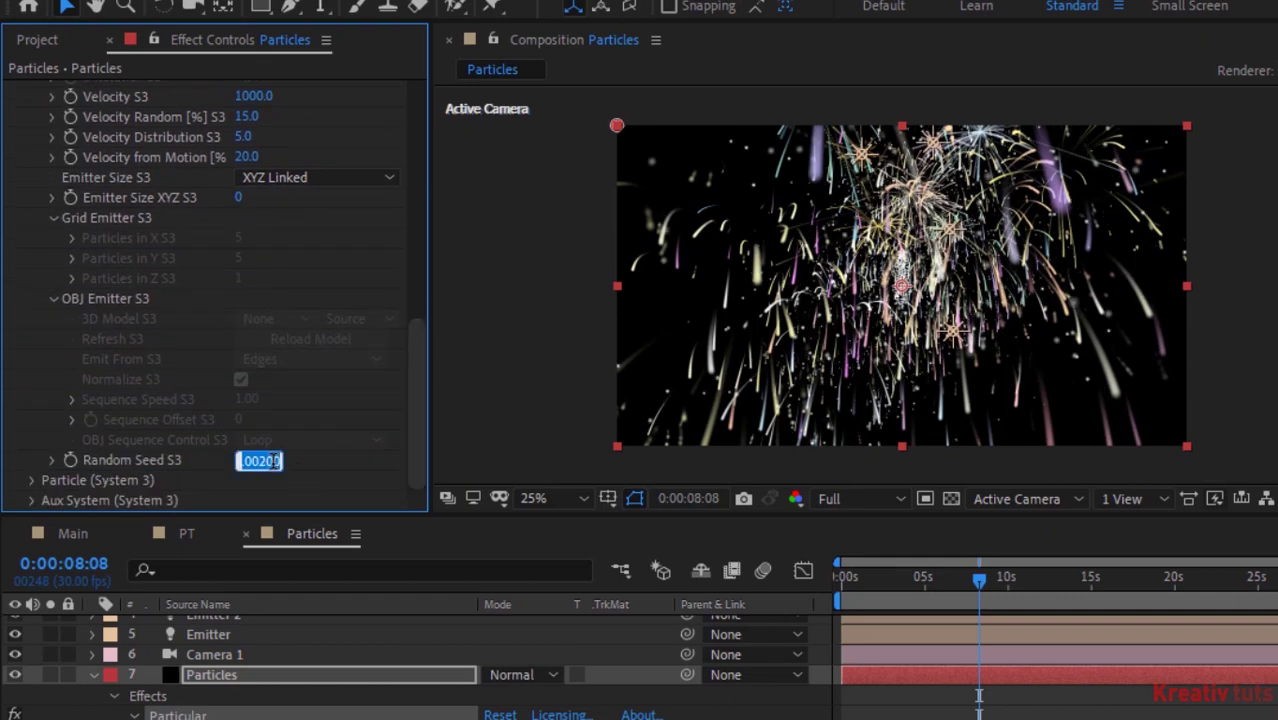
pyautogui.click(269, 461)
pyautogui.press('BackSpace')
pyautogui.write('0')
pyautogui.press('Return')
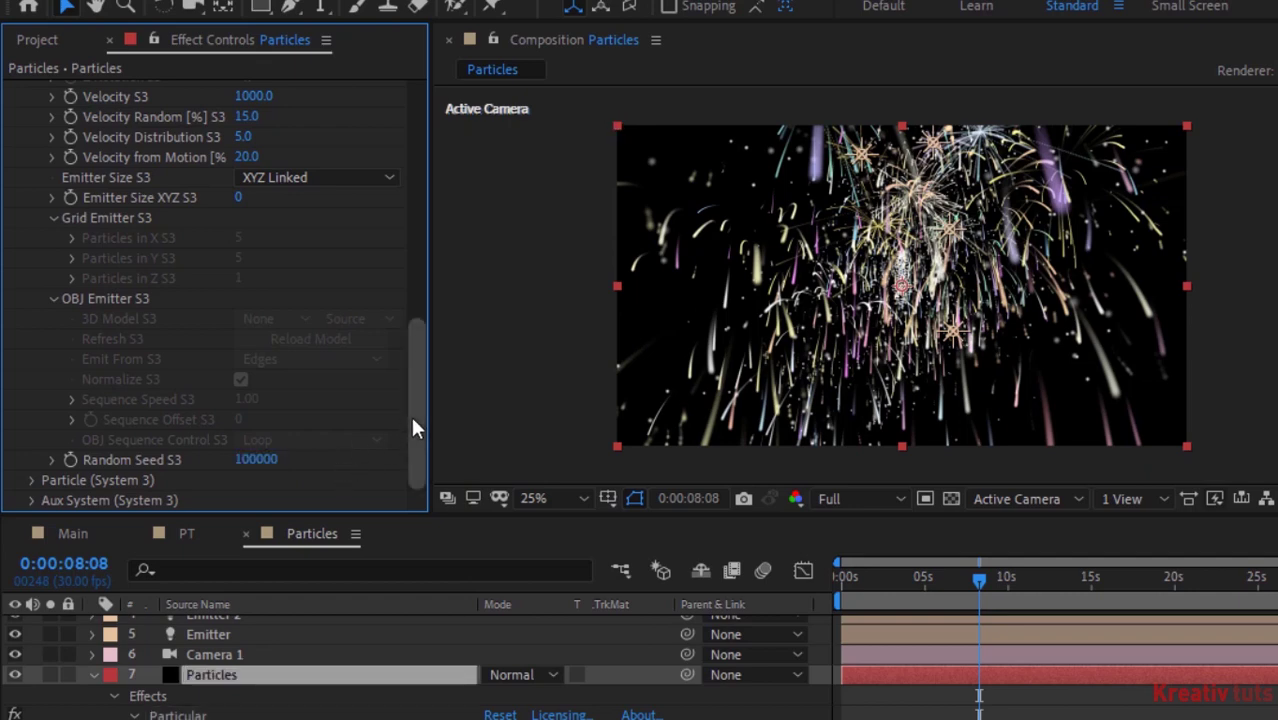
# - Set System 3's particle Life Random to 100% and Sphere Feather to 0
pyautogui.moveTo(410, 413); pyautogui.dragTo(416, 198)
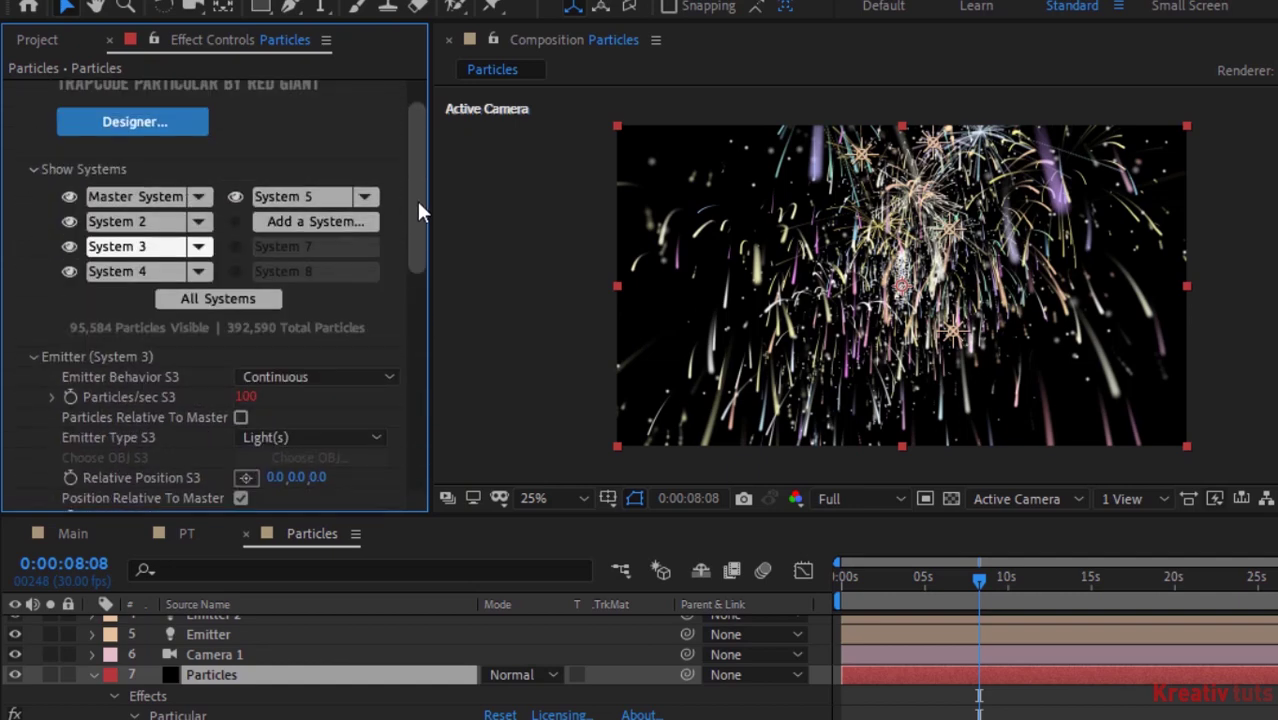
pyautogui.click(28, 355)
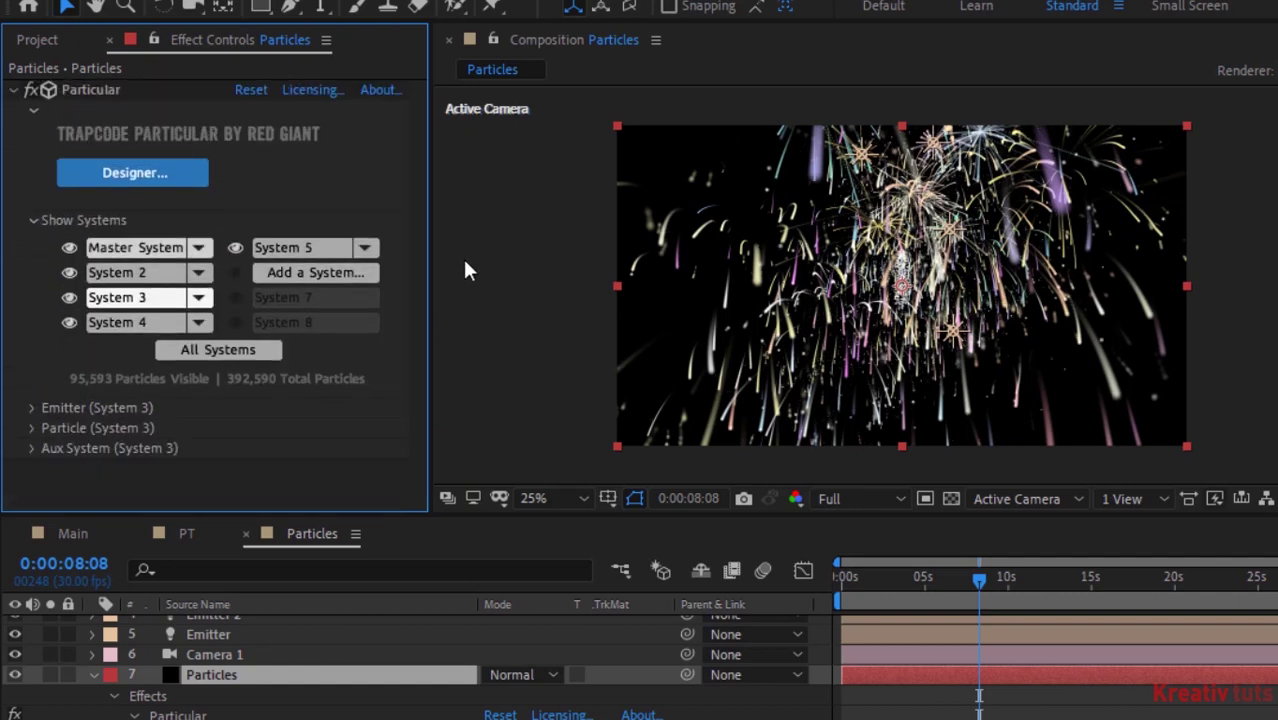
pyautogui.click(33, 431)
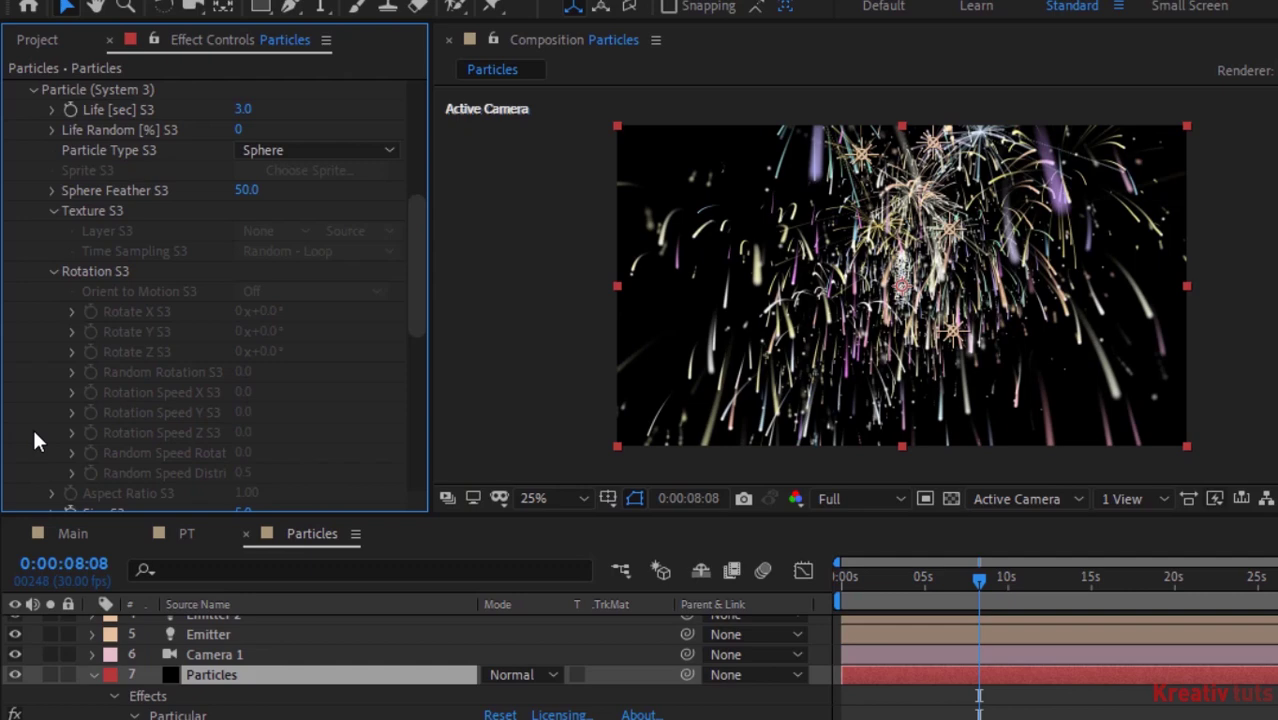
pyautogui.click(238, 131)
pyautogui.write('100')
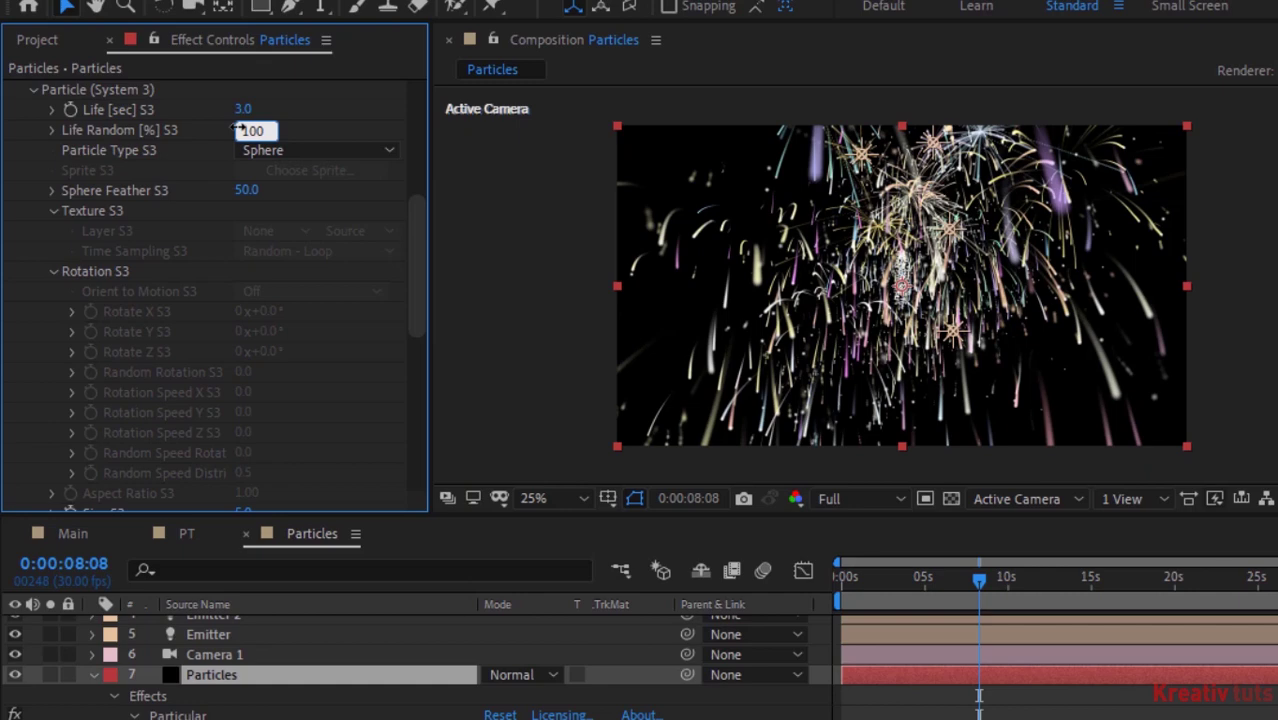
pyautogui.press('Return')
pyautogui.click(246, 190)
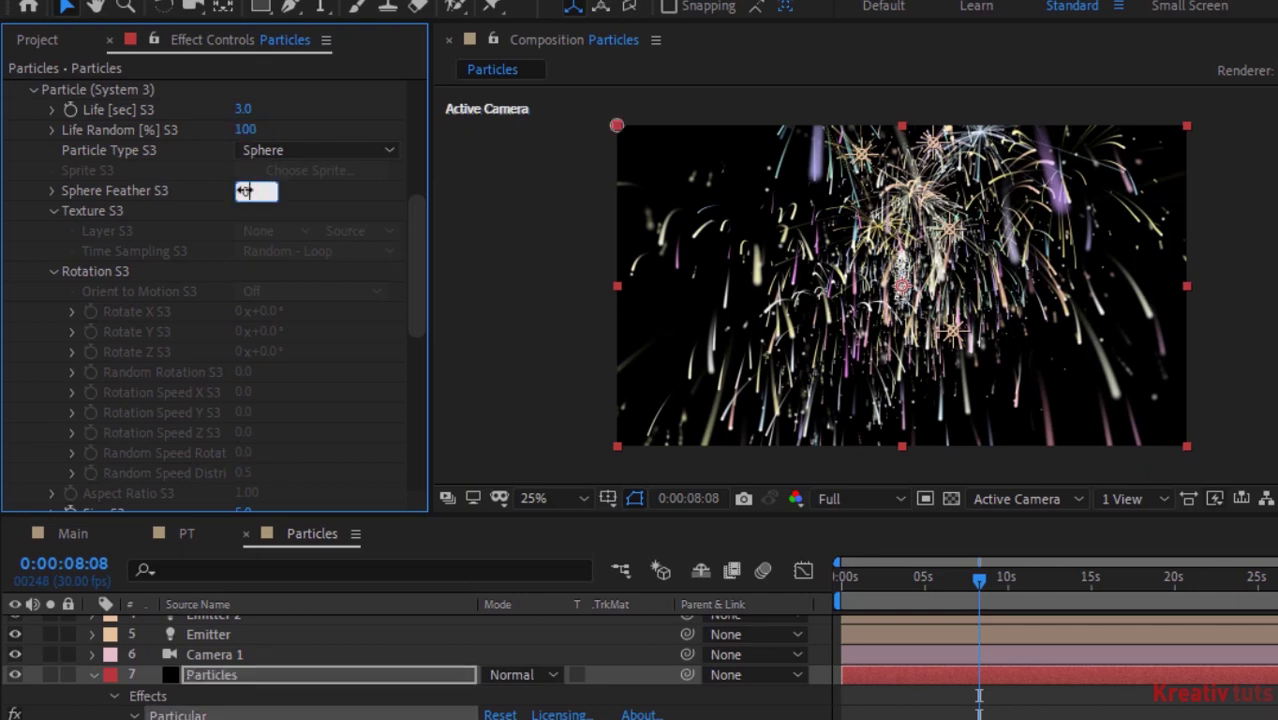
pyautogui.press('Return')
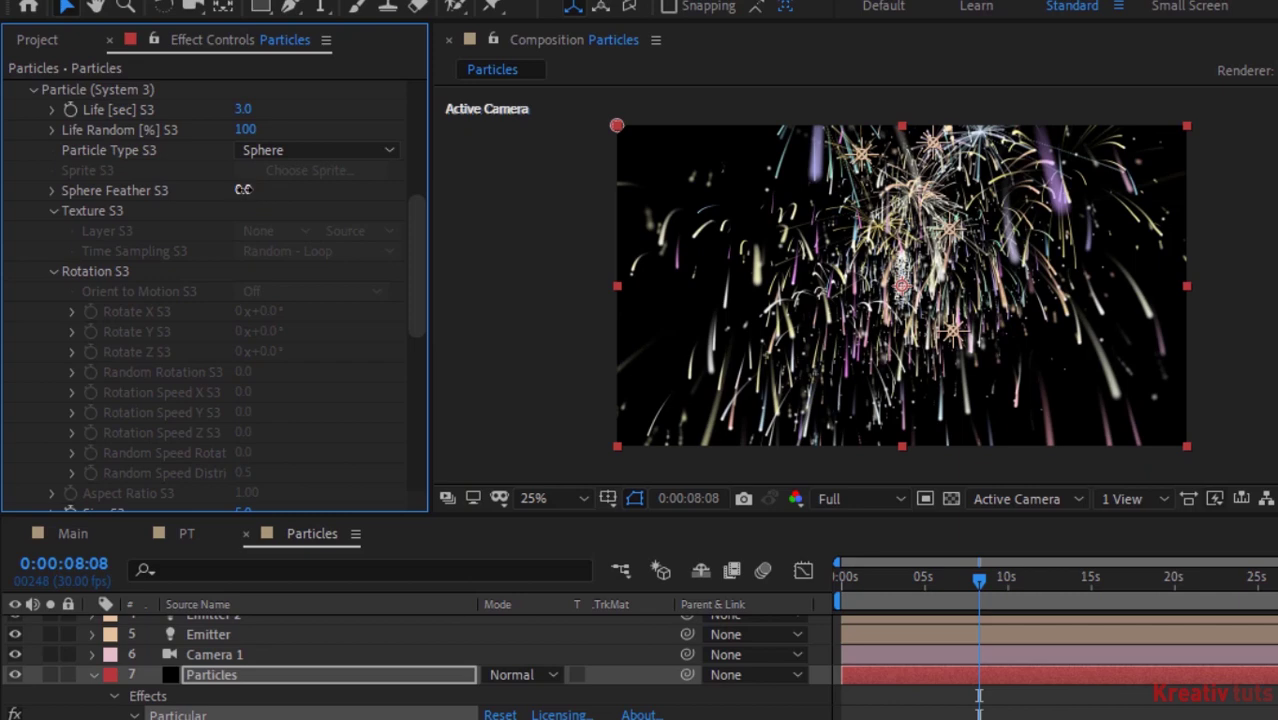
# - Set System 3's particle Size to 20 and Size Random to 100%
pyautogui.moveTo(409, 228); pyautogui.dragTo(414, 307)
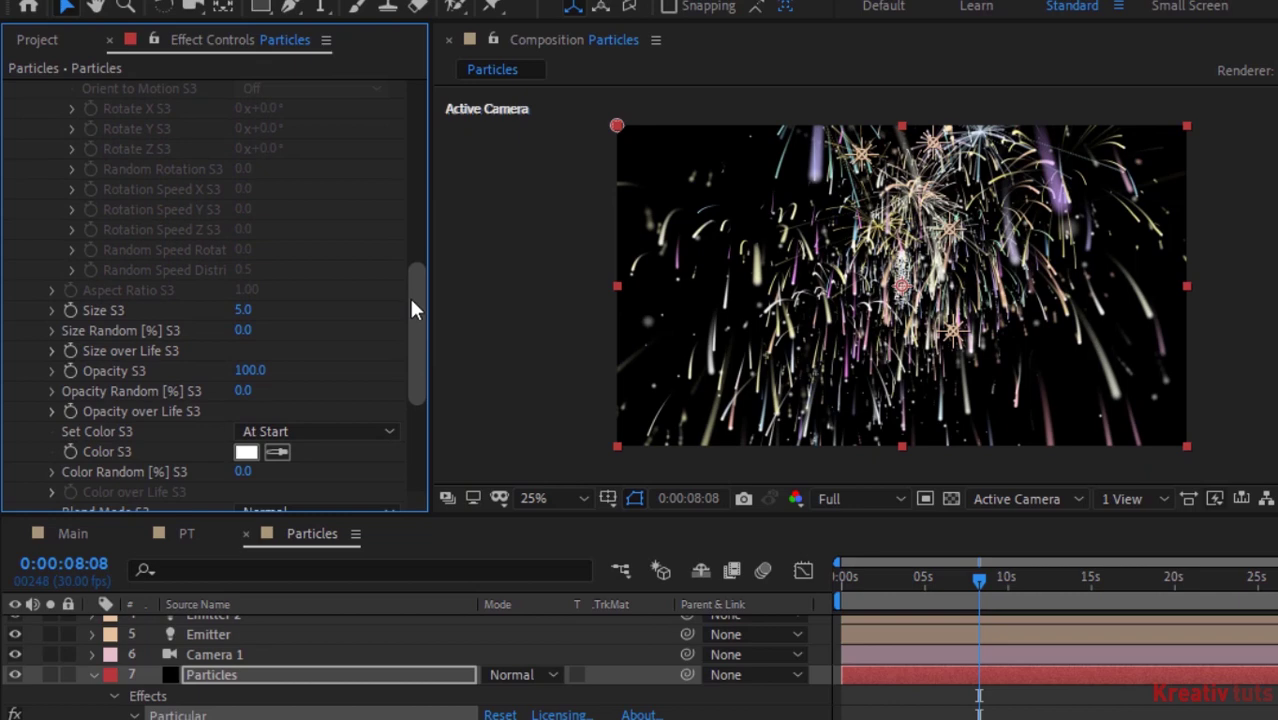
pyautogui.click(244, 310)
pyautogui.write('20')
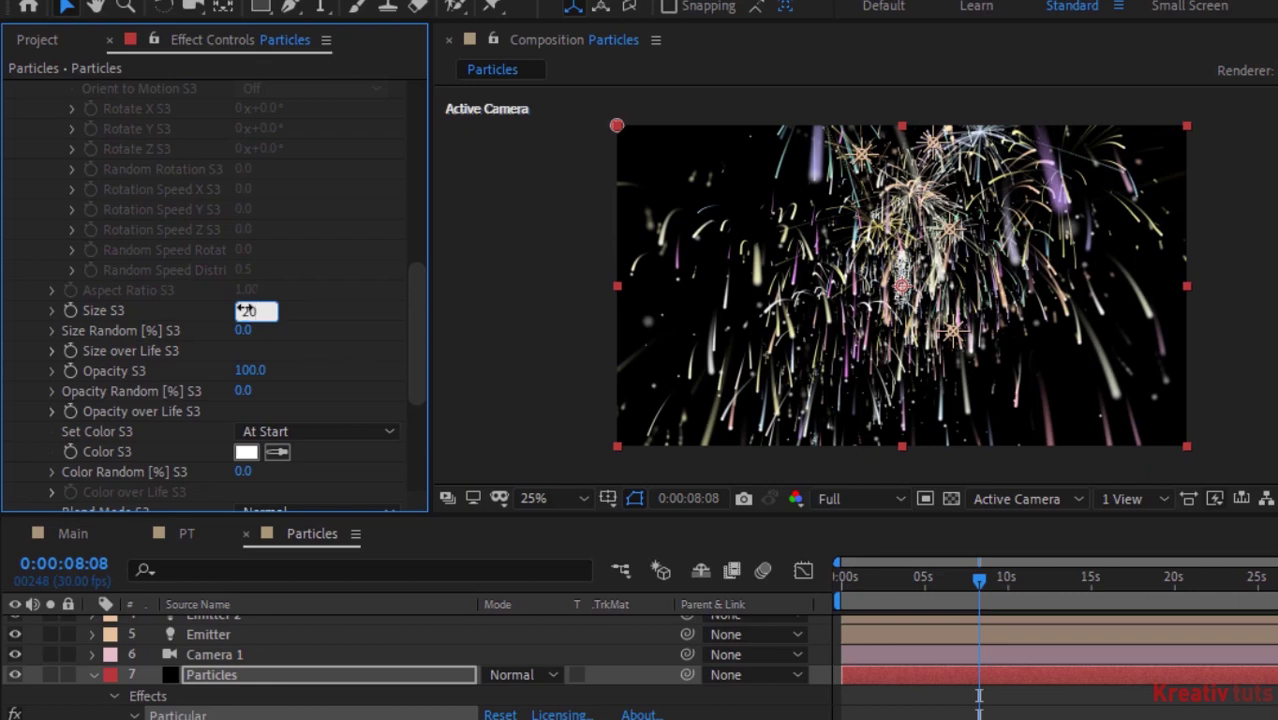
pyautogui.press('Return')
pyautogui.click(245, 332)
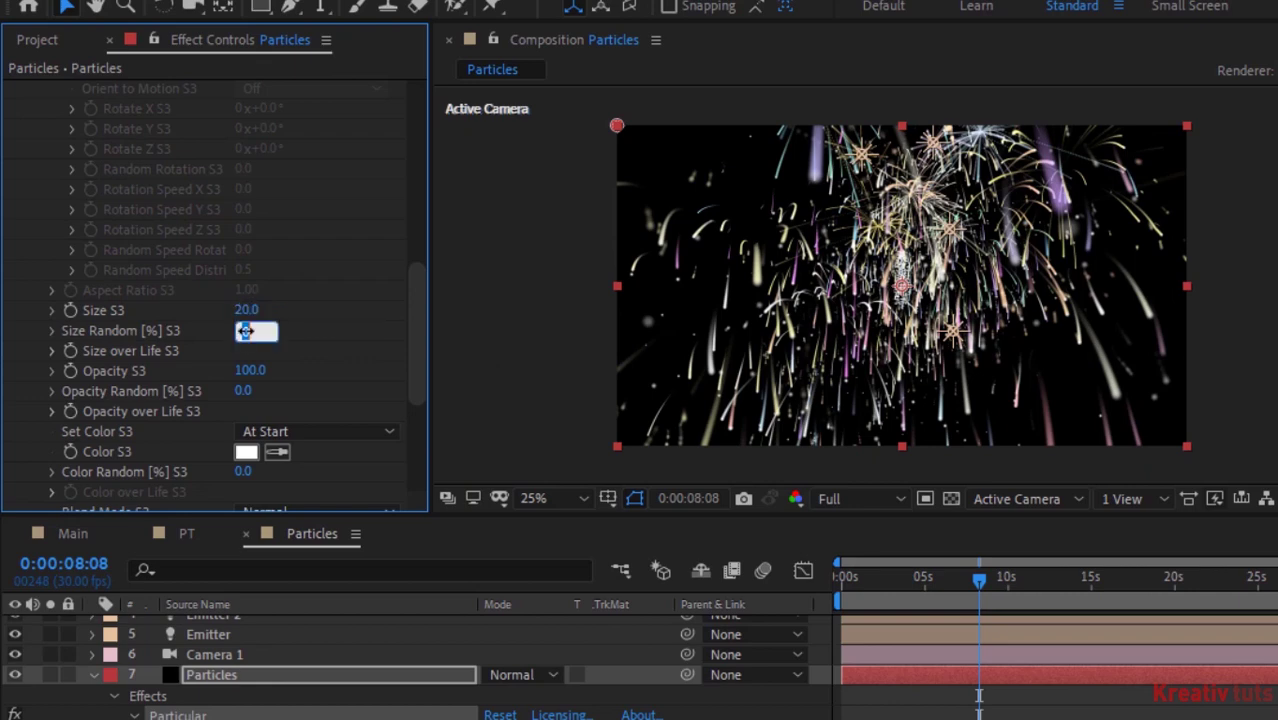
pyautogui.write('100')
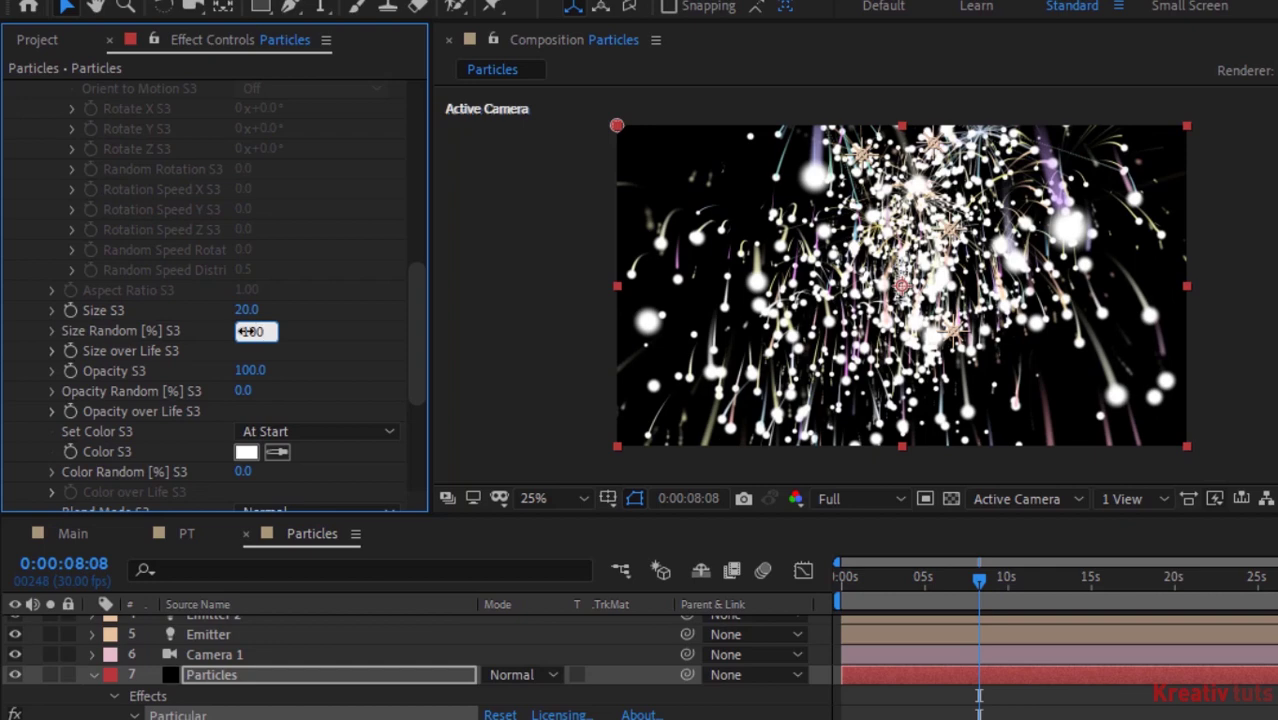
pyautogui.press('Return')
# - Apply the third Size over Life preset, a quick rise followed by a gradual fall, to System 3's particles
pyautogui.click(52, 350)
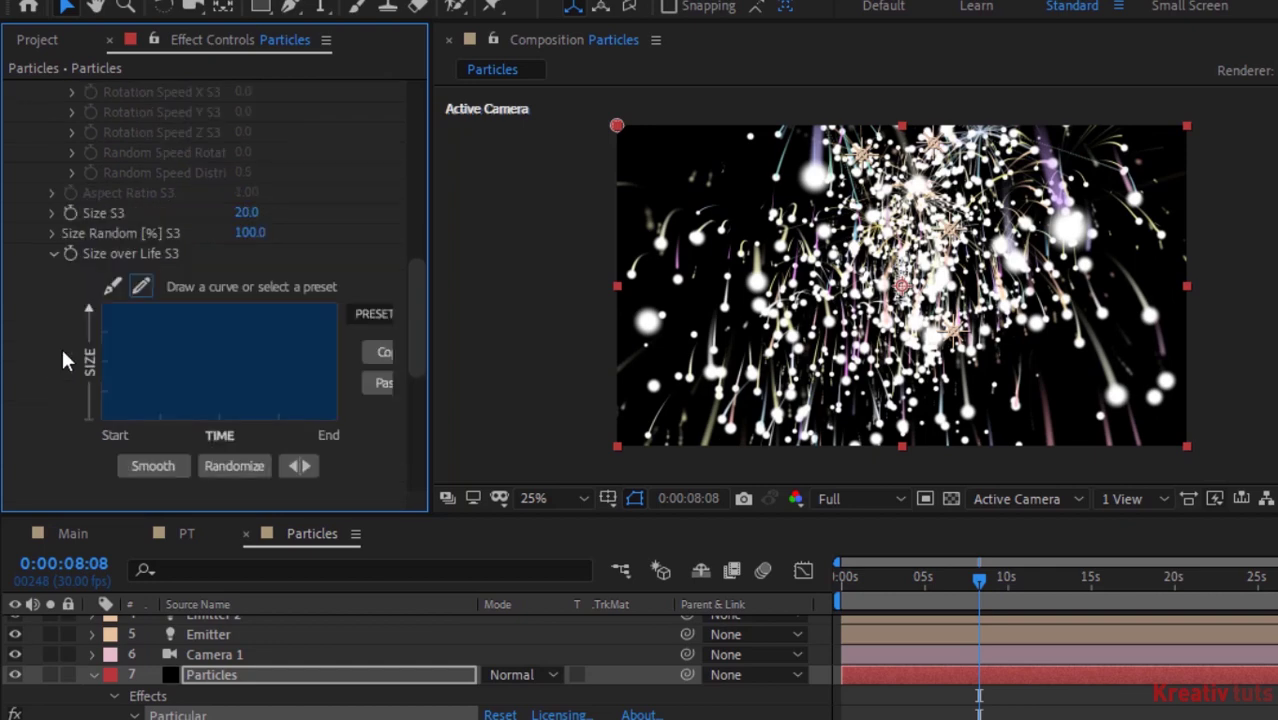
pyautogui.click(379, 312)
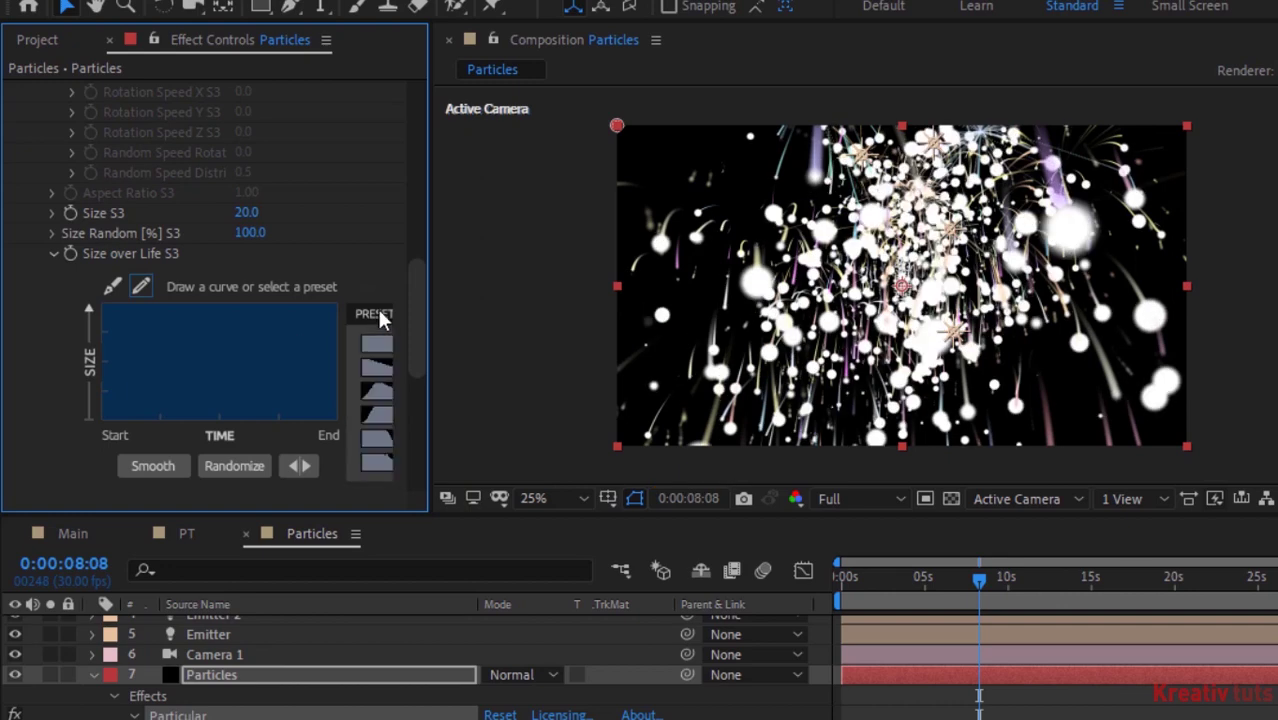
pyautogui.click(374, 391)
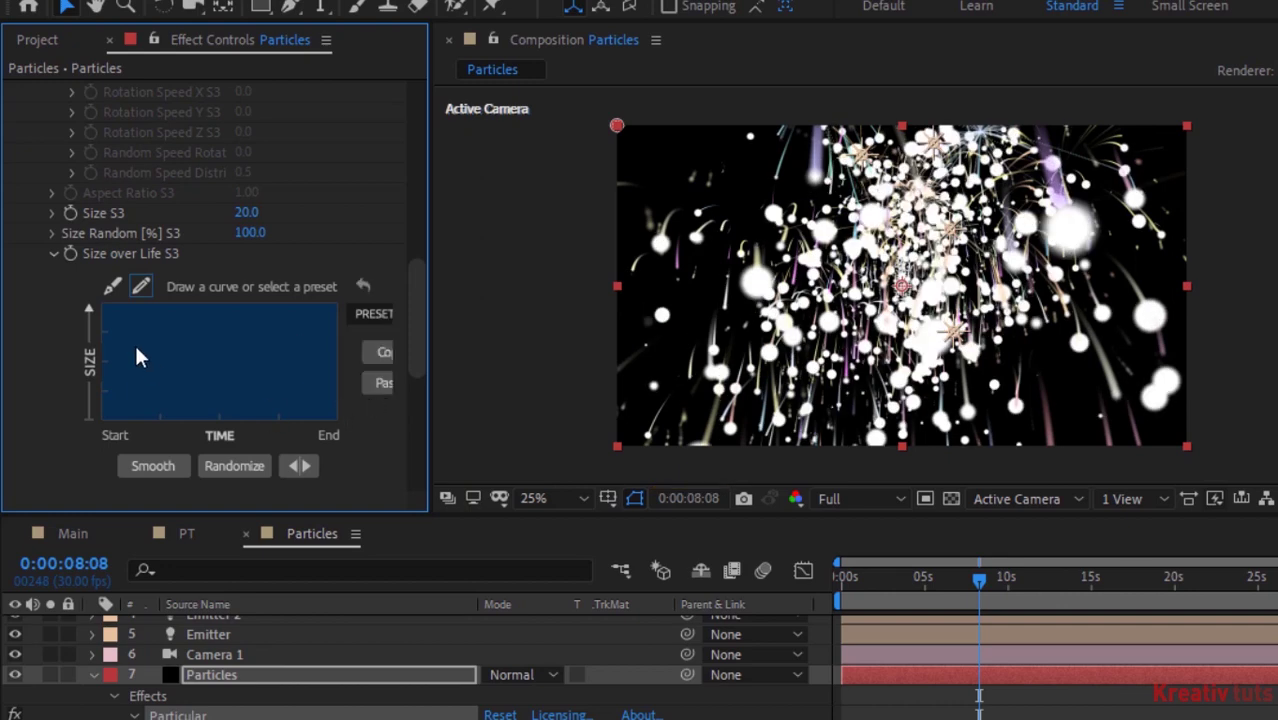
pyautogui.click(53, 254)
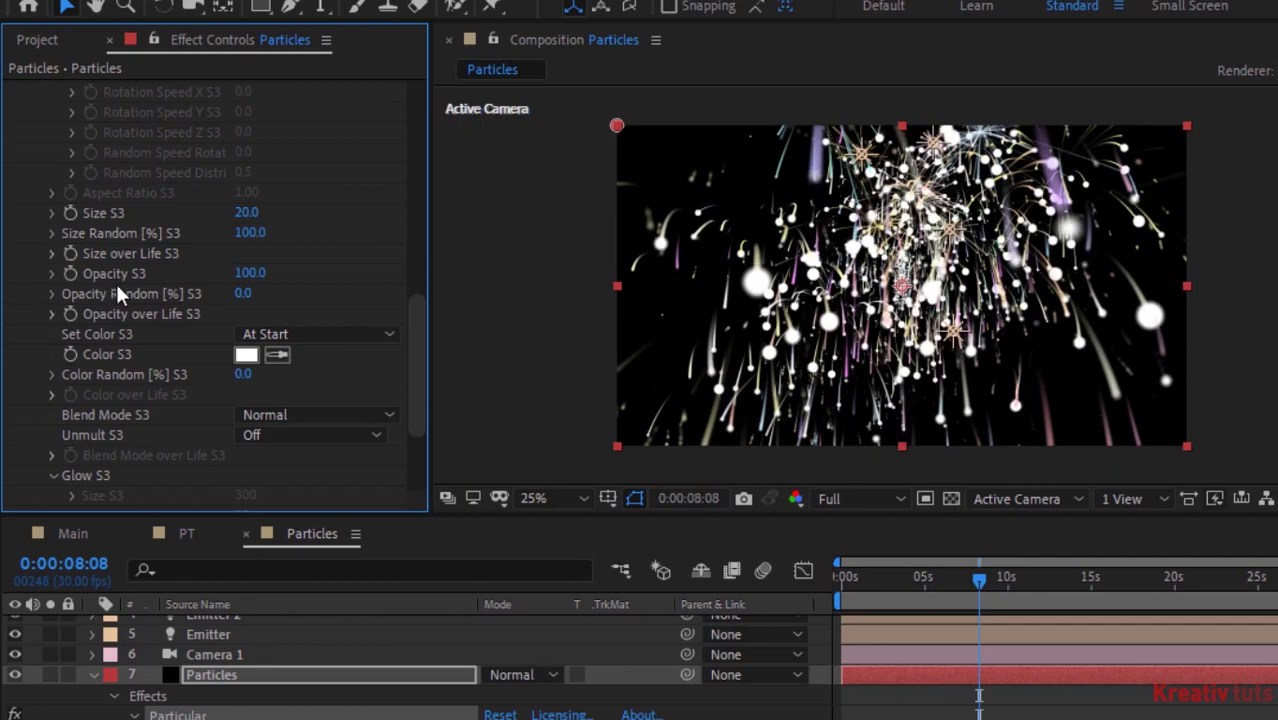
# - Set System 3's particle color to From Light Emitter with Color Random at 100%
pyautogui.click(267, 335)
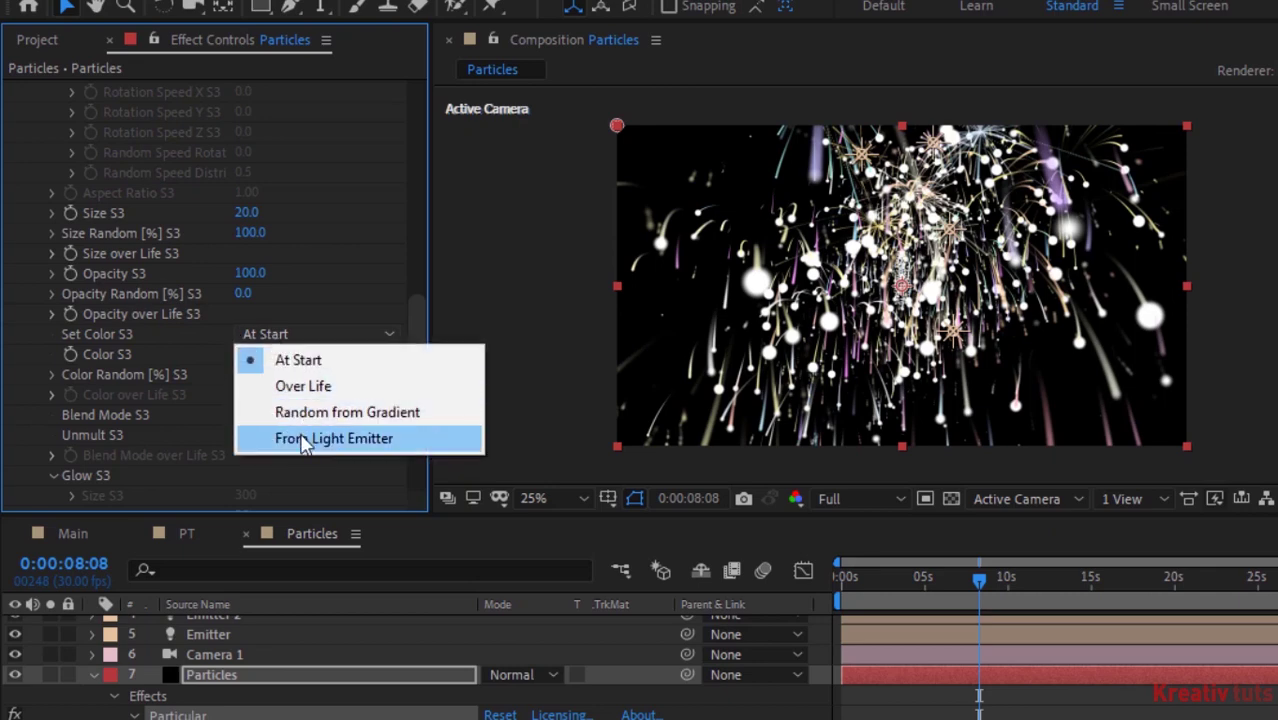
pyautogui.click(303, 440)
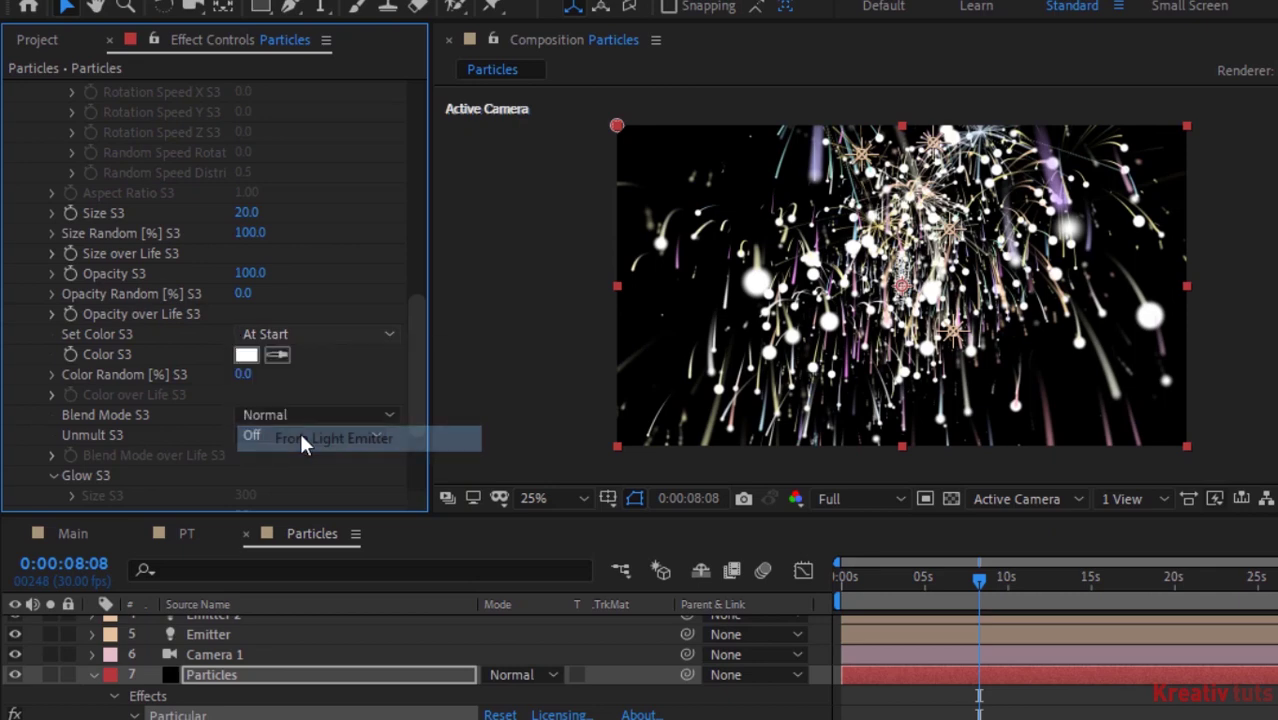
pyautogui.click(245, 377)
pyautogui.write('10')
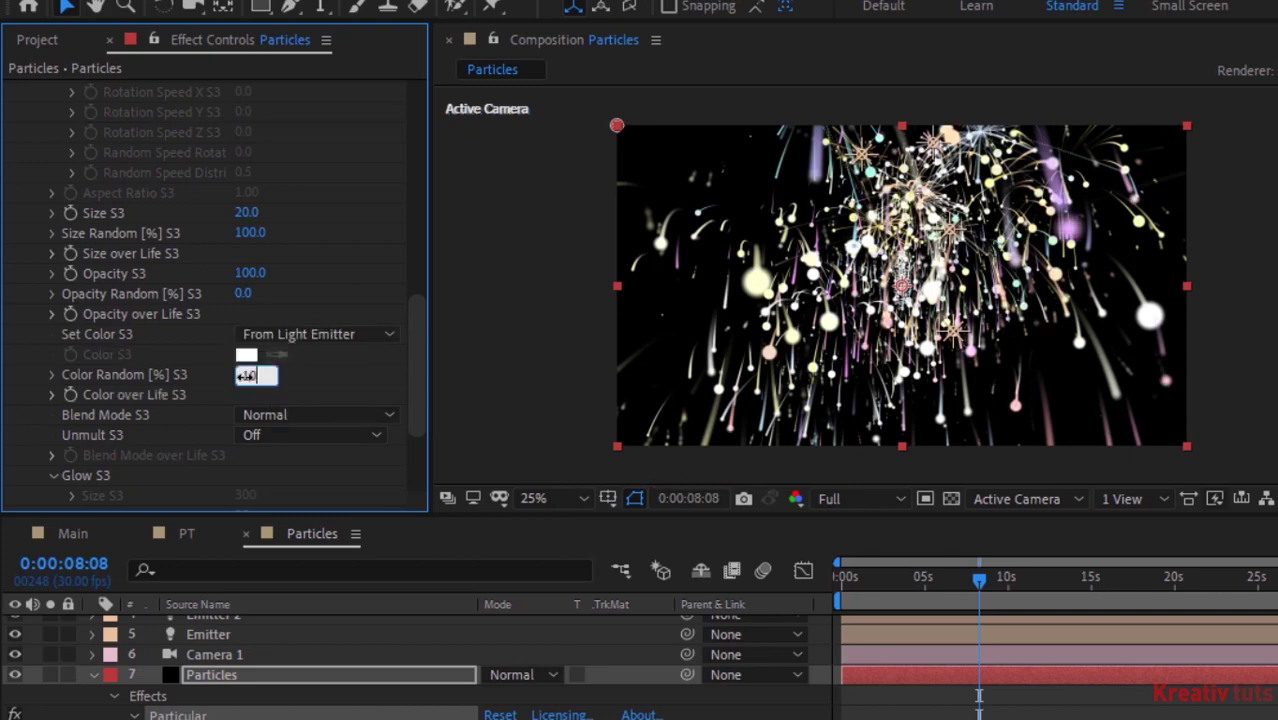
pyautogui.write('0')
pyautogui.press('Return')
# - Make System 3's Aux System emit continuously, with Start Emit at 99% of life
pyautogui.click(418, 241)
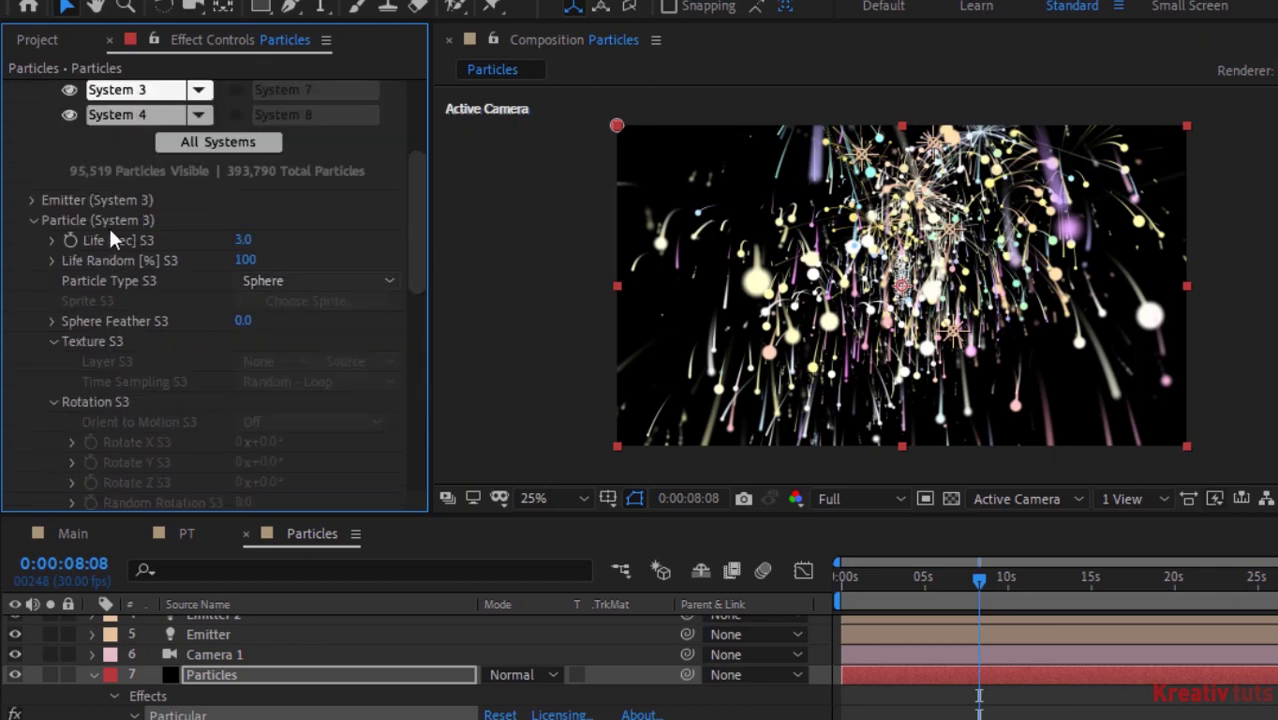
pyautogui.click(33, 220)
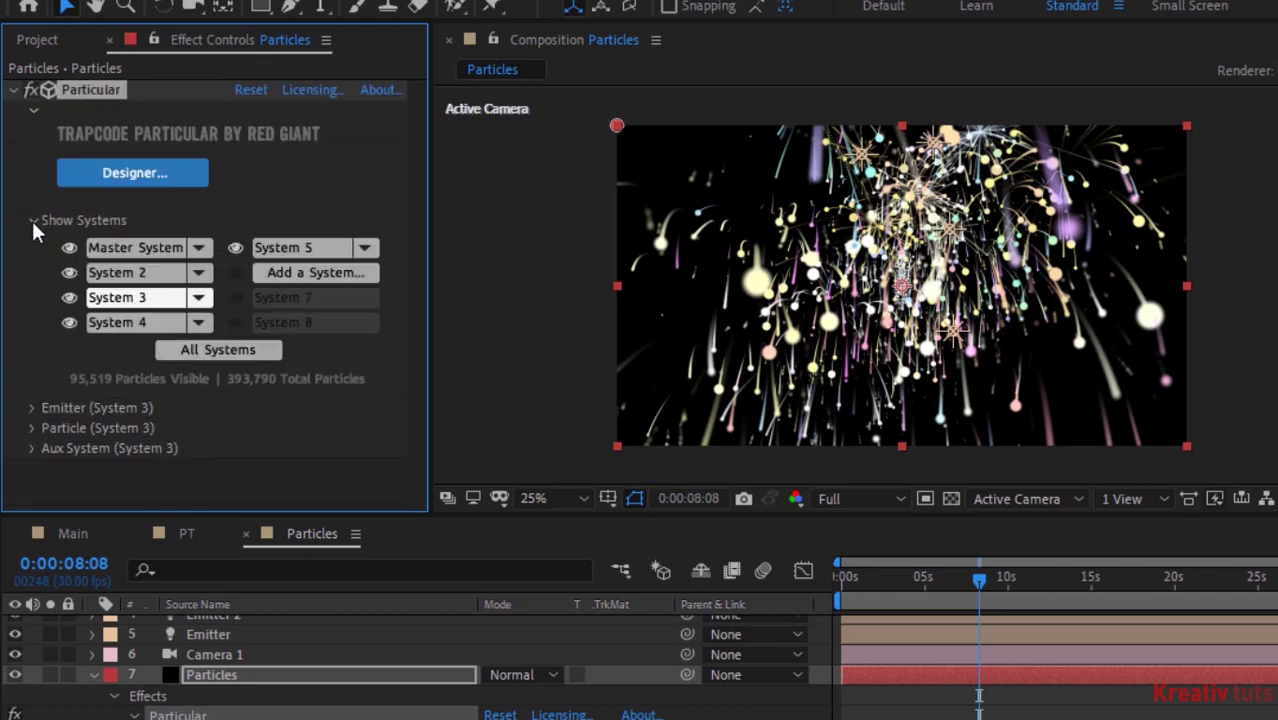
pyautogui.click(31, 448)
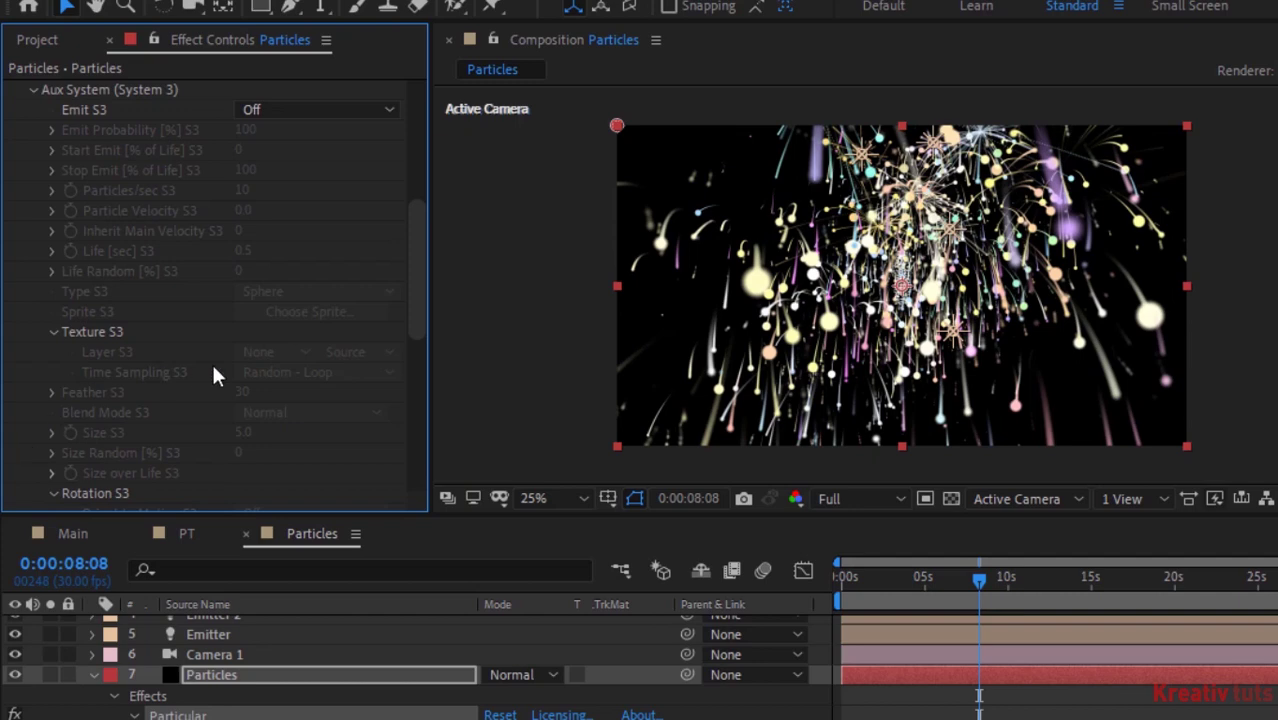
pyautogui.click(339, 106)
pyautogui.click(336, 192)
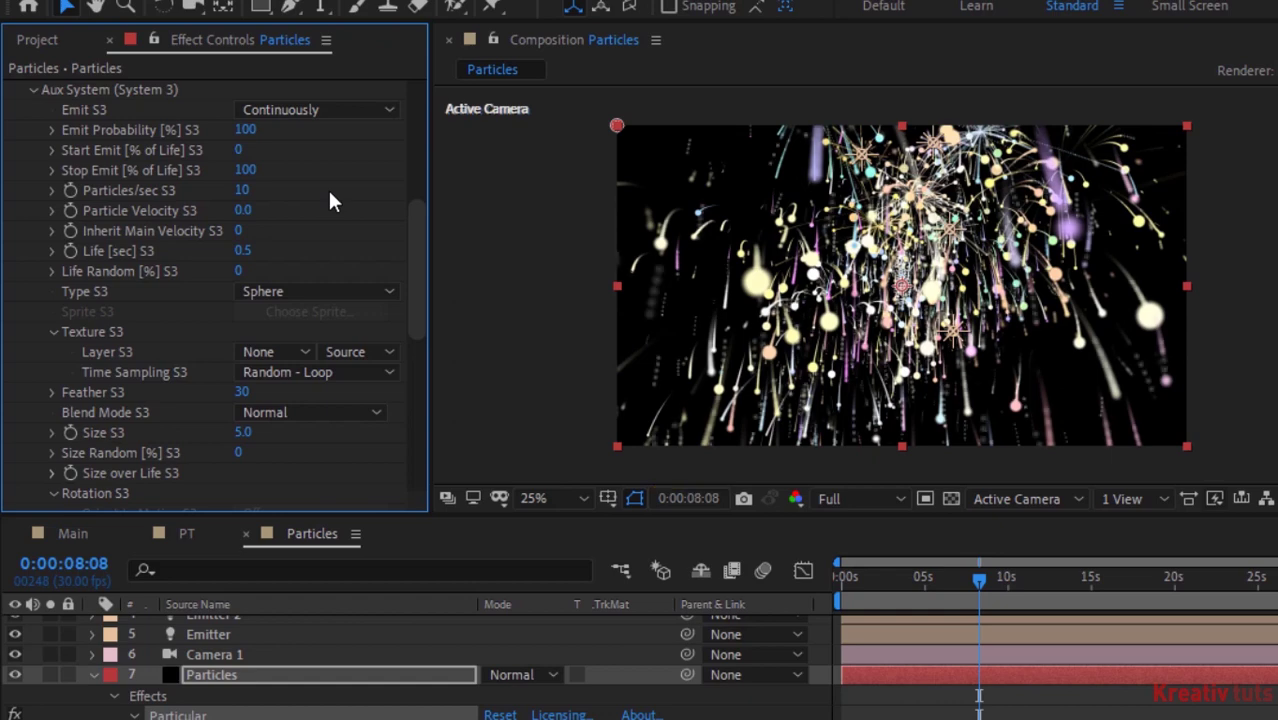
pyautogui.click(241, 152)
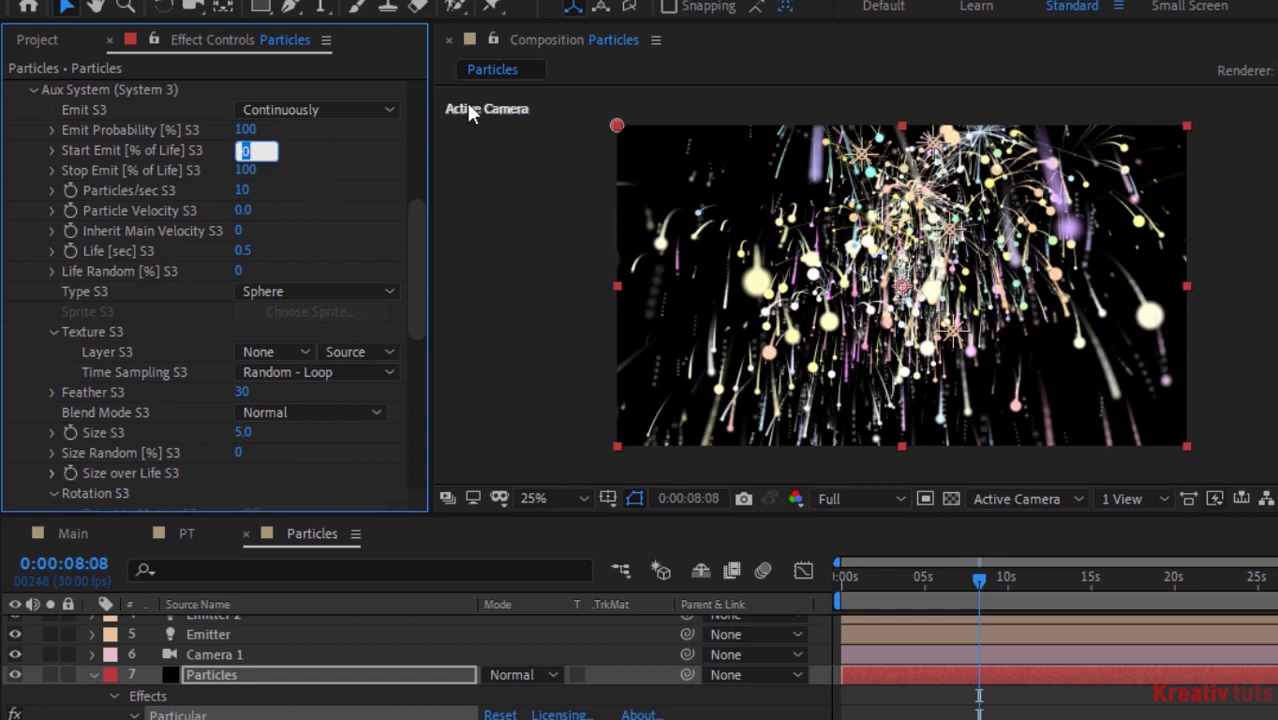
pyautogui.write('99')
pyautogui.click(279, 198)
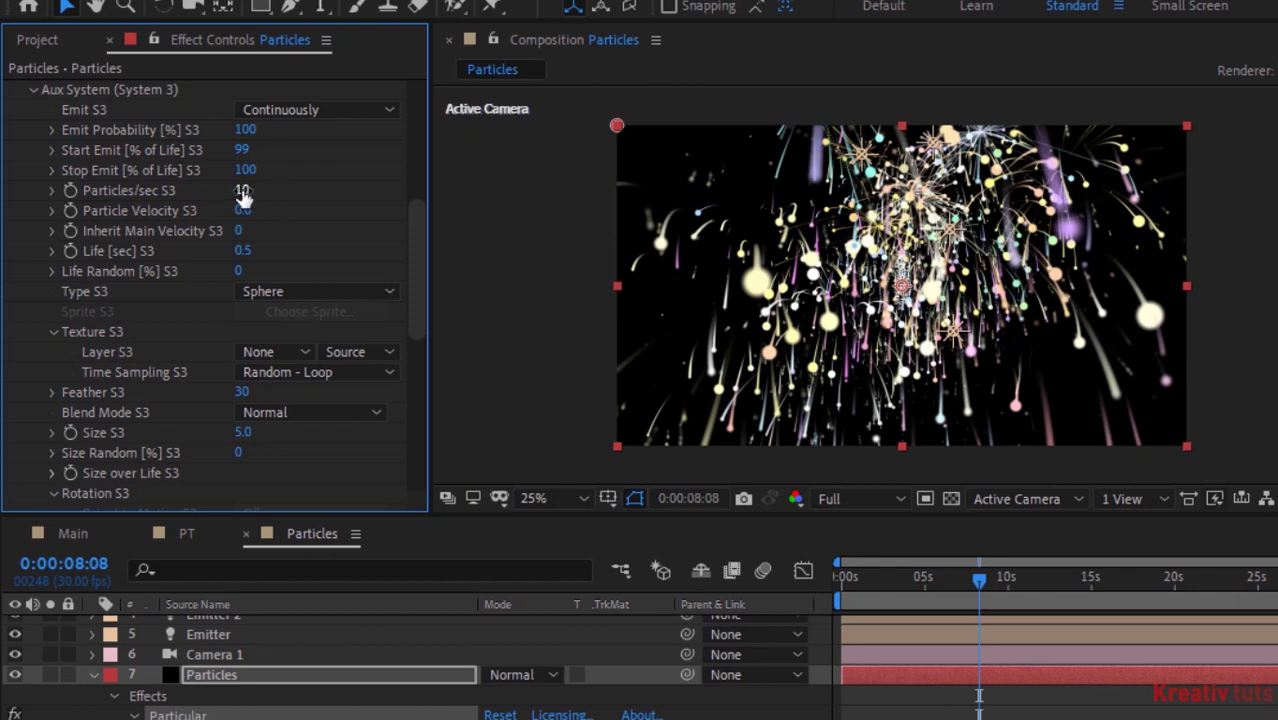
# - Set the Aux System's Particles/sec to 8000 and Particle Velocity to 300 for System 3
pyautogui.click(241, 190)
pyautogui.write('1000')
pyautogui.press('Return')
pyautogui.click(243, 210)
pyautogui.write('300')
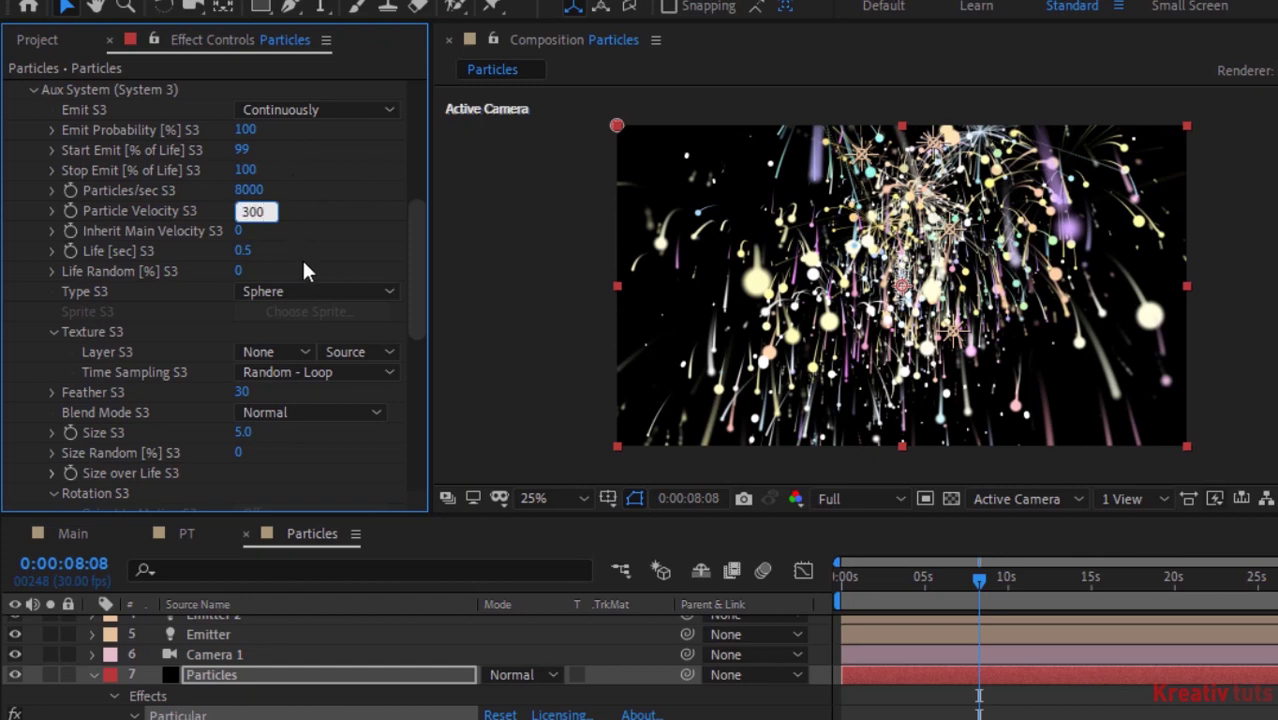
pyautogui.press('Return')
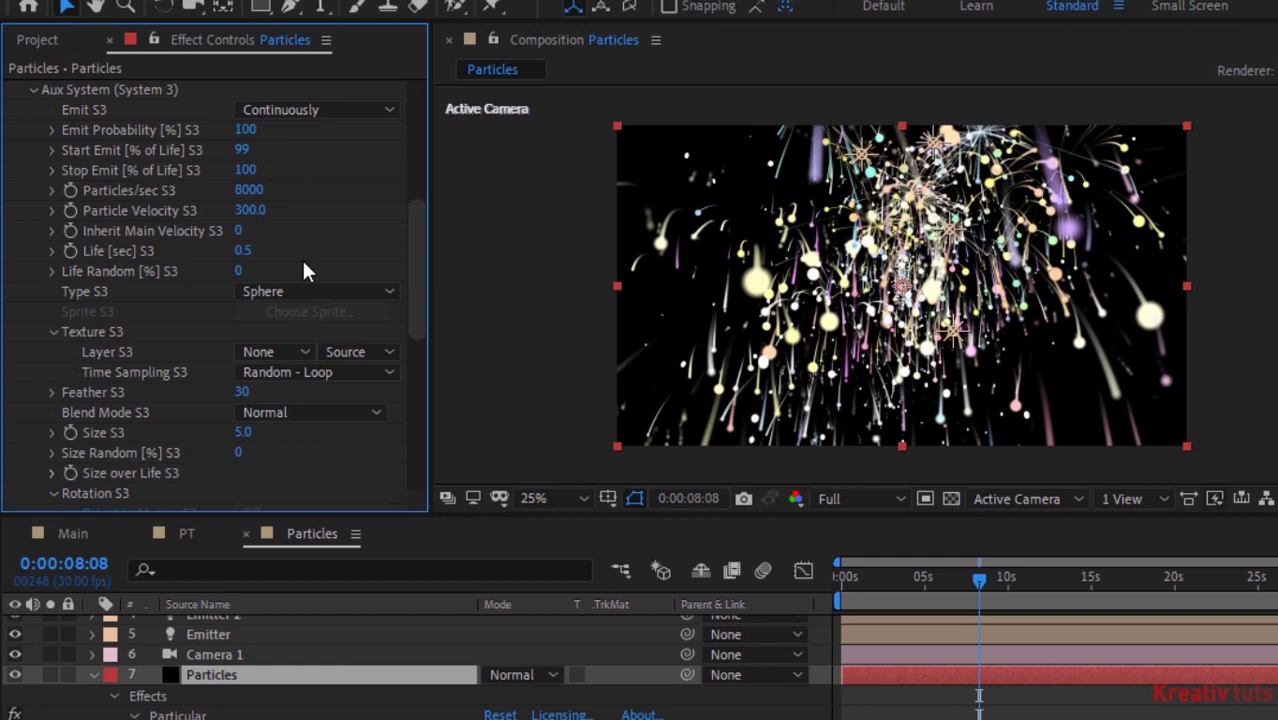
# - Set Inherit Main Velocity to 100 in System 3's Aux System
pyautogui.click(240, 231)
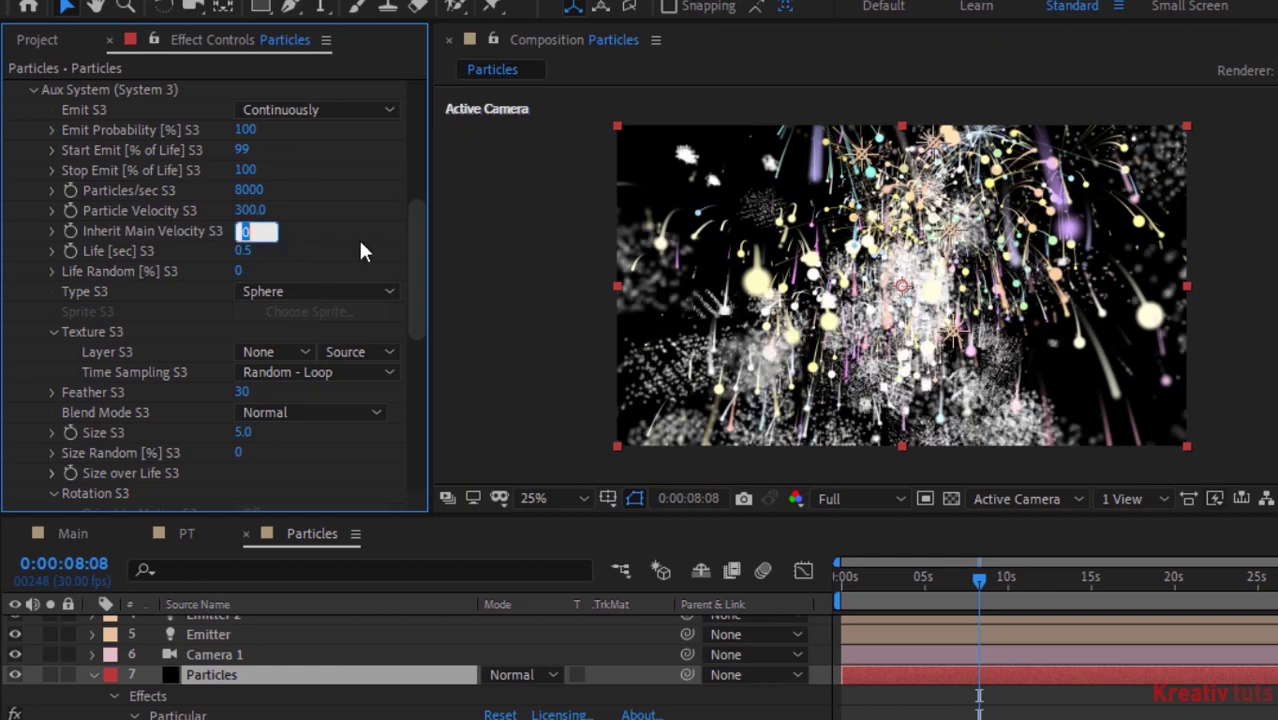
pyautogui.write('100')
pyautogui.press('Return')
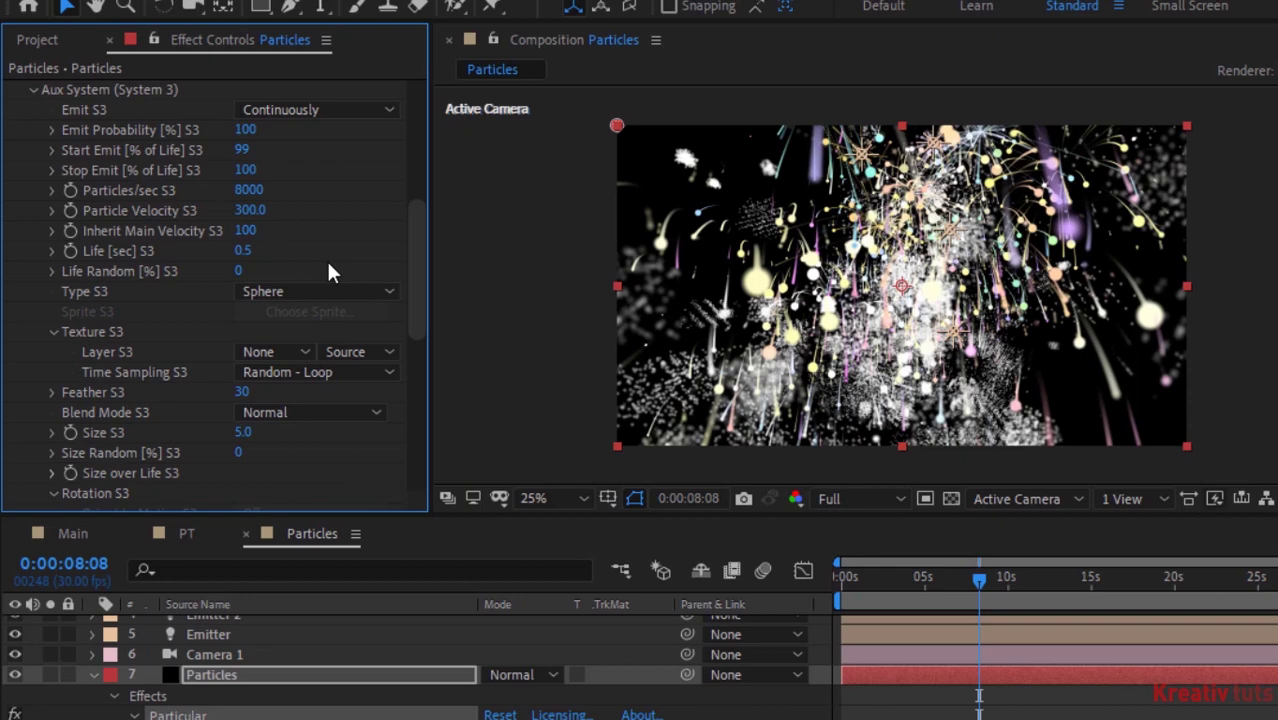
# - Set the Feather of System 3's aux particles to 0 and their Blend Mode to Add
pyautogui.click(243, 395)
pyautogui.press('BackSpace')
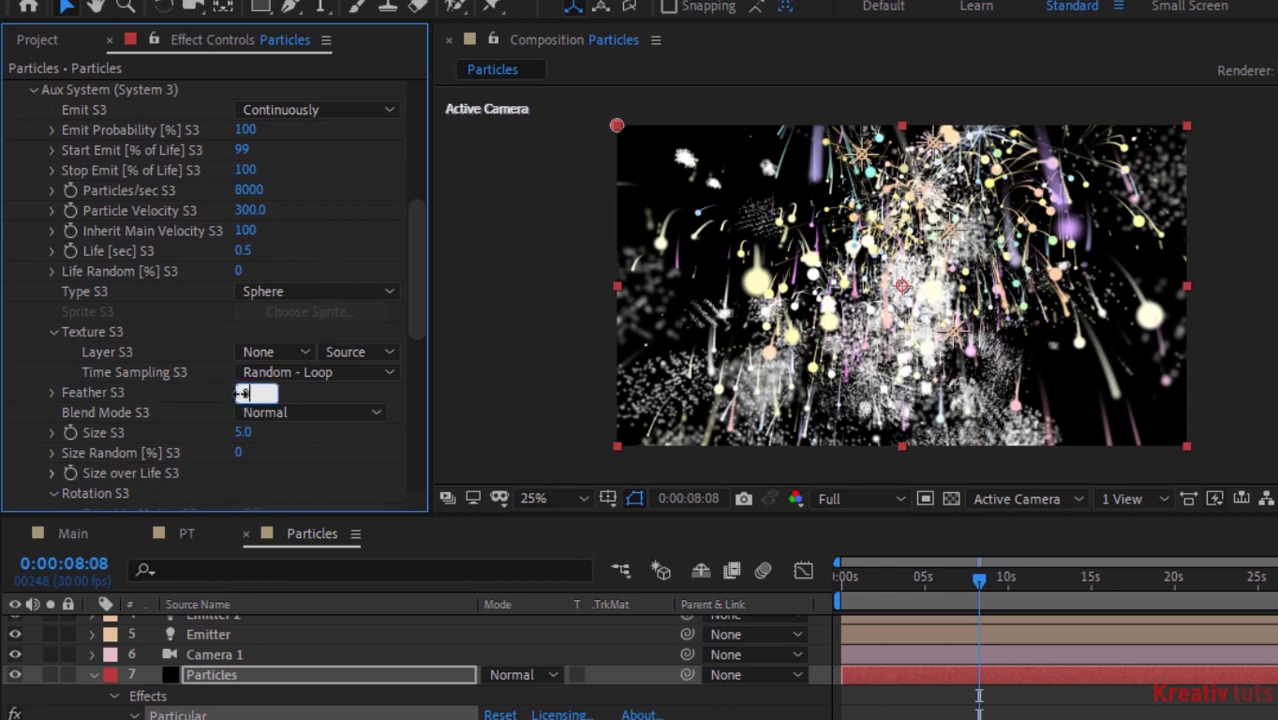
pyautogui.write('0')
pyautogui.press('Return')
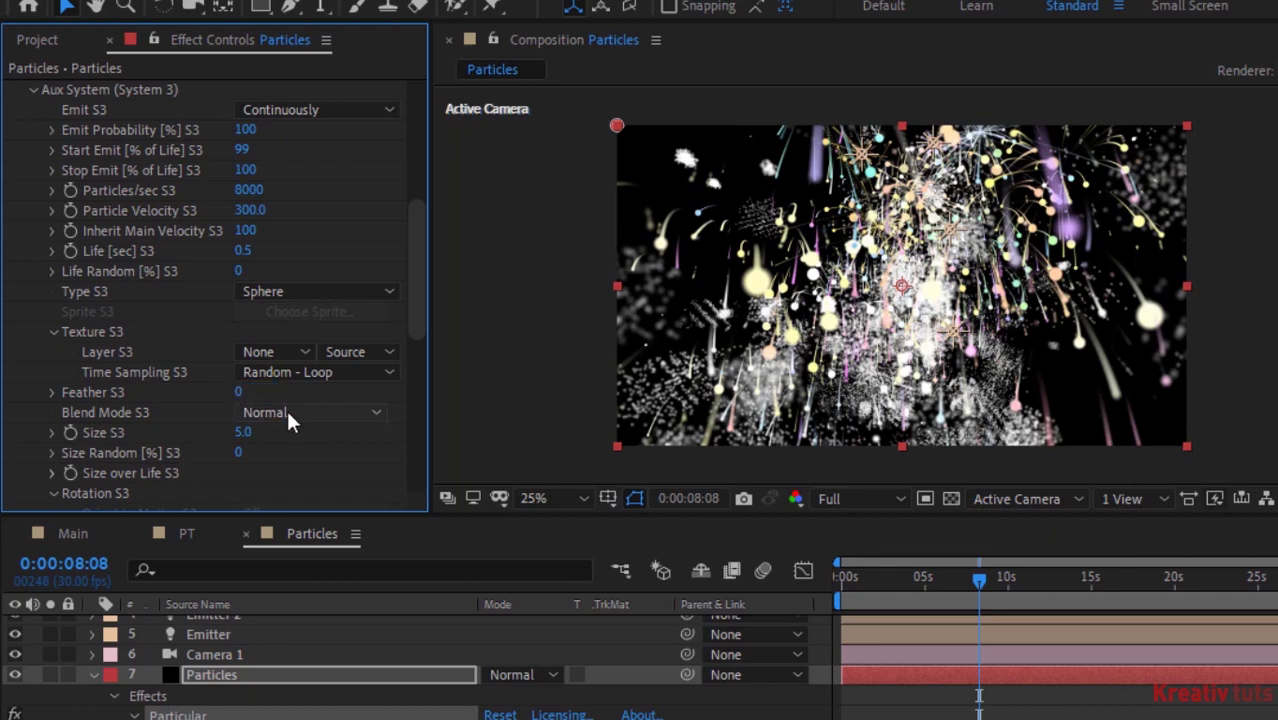
pyautogui.click(287, 410)
pyautogui.click(295, 464)
# - Set the Size of System 3's aux particles to 2 and their Size Random to 100%
pyautogui.moveTo(417, 266); pyautogui.dragTo(417, 318)
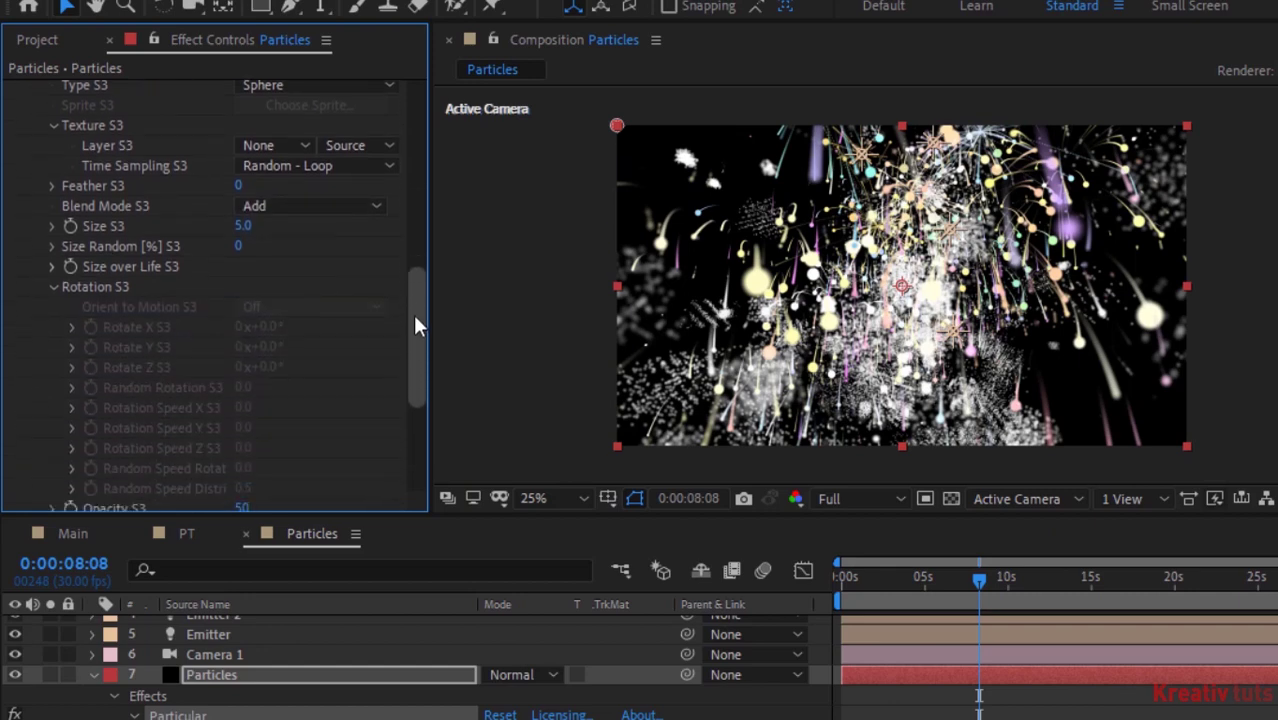
pyautogui.click(243, 226)
pyautogui.write('2')
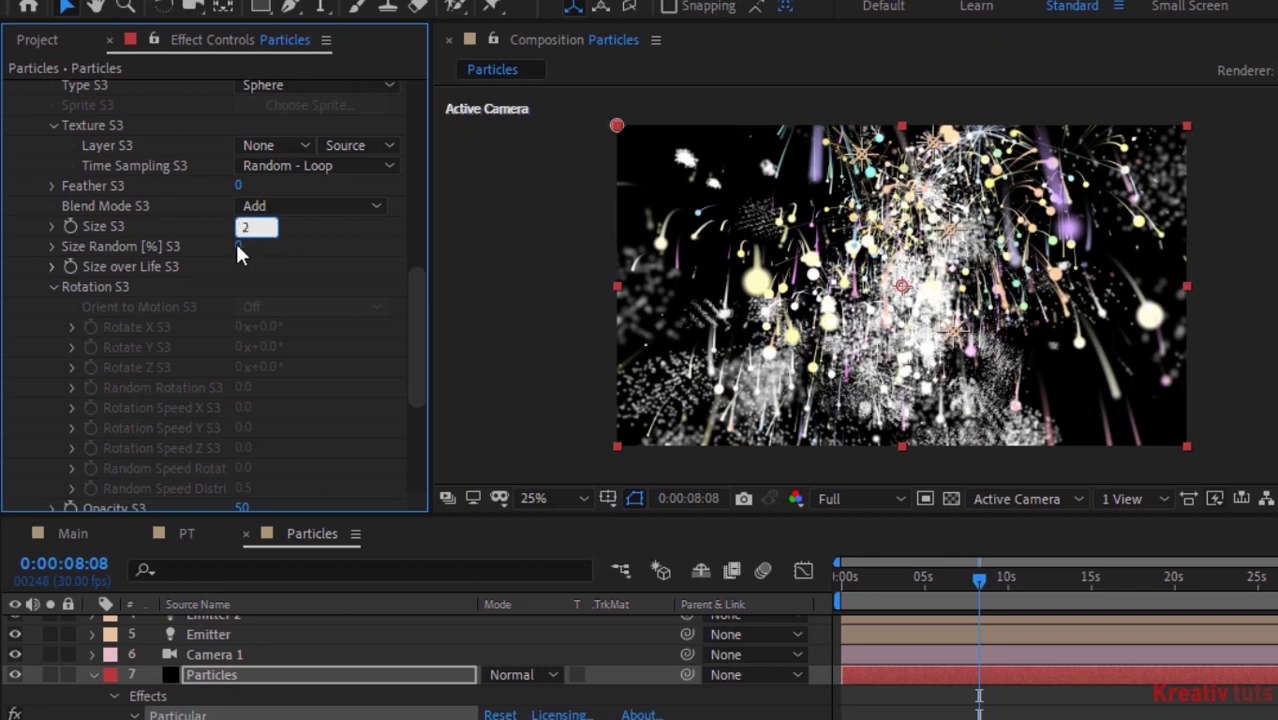
pyautogui.click(237, 248)
pyautogui.write('100')
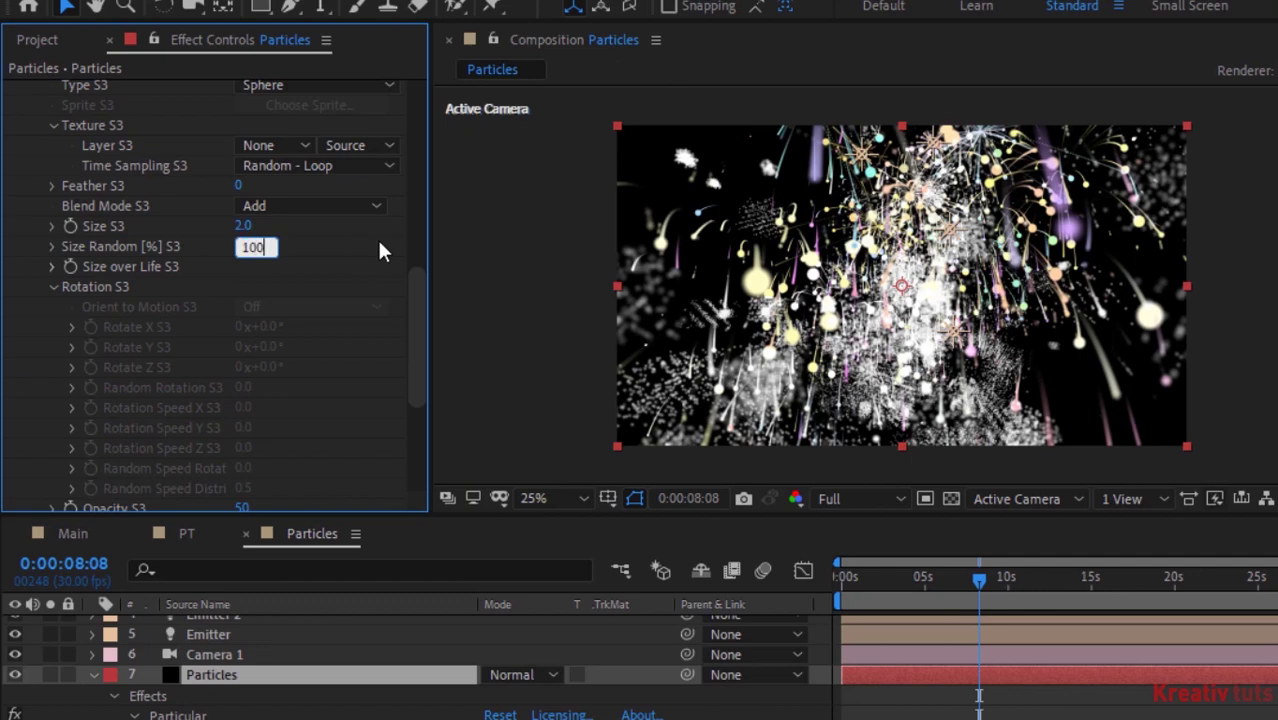
pyautogui.click(173, 148)
# - Apply the sixth Size over Life preset, a plateau ending in flickering spikes, to System 3's aux particles
pyautogui.click(51, 267)
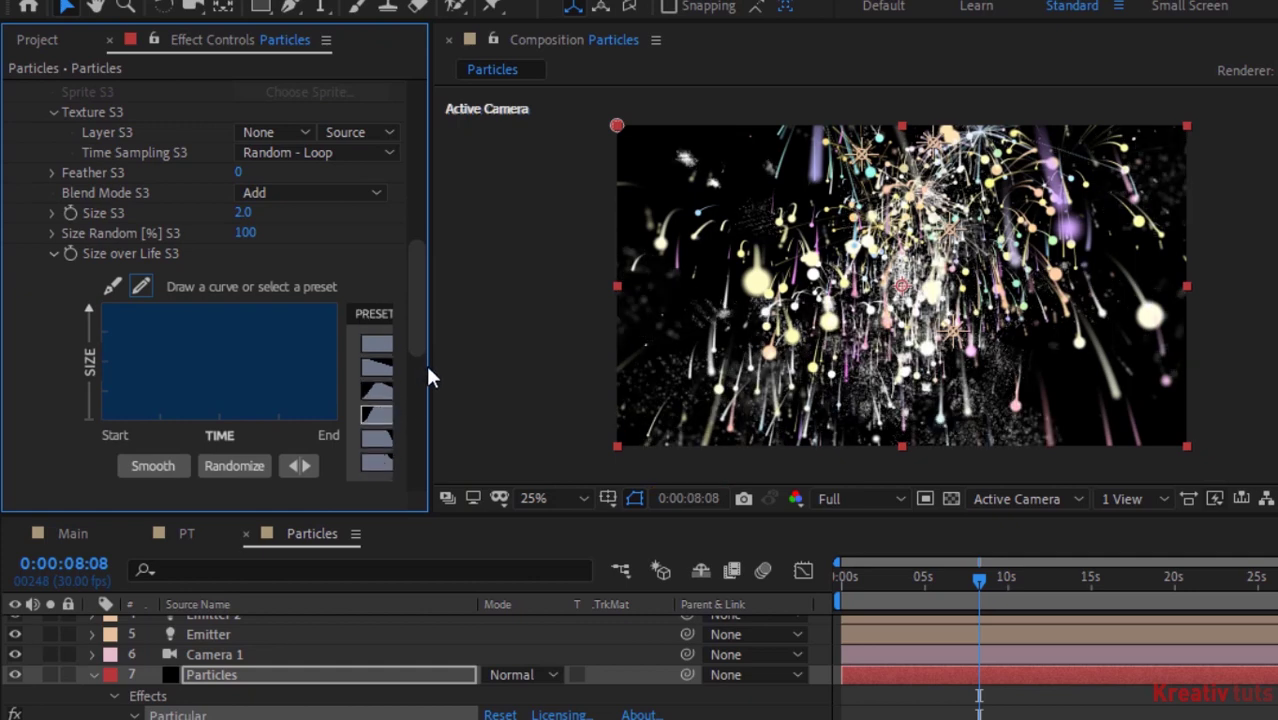
pyautogui.moveTo(430, 366); pyautogui.dragTo(473, 367)
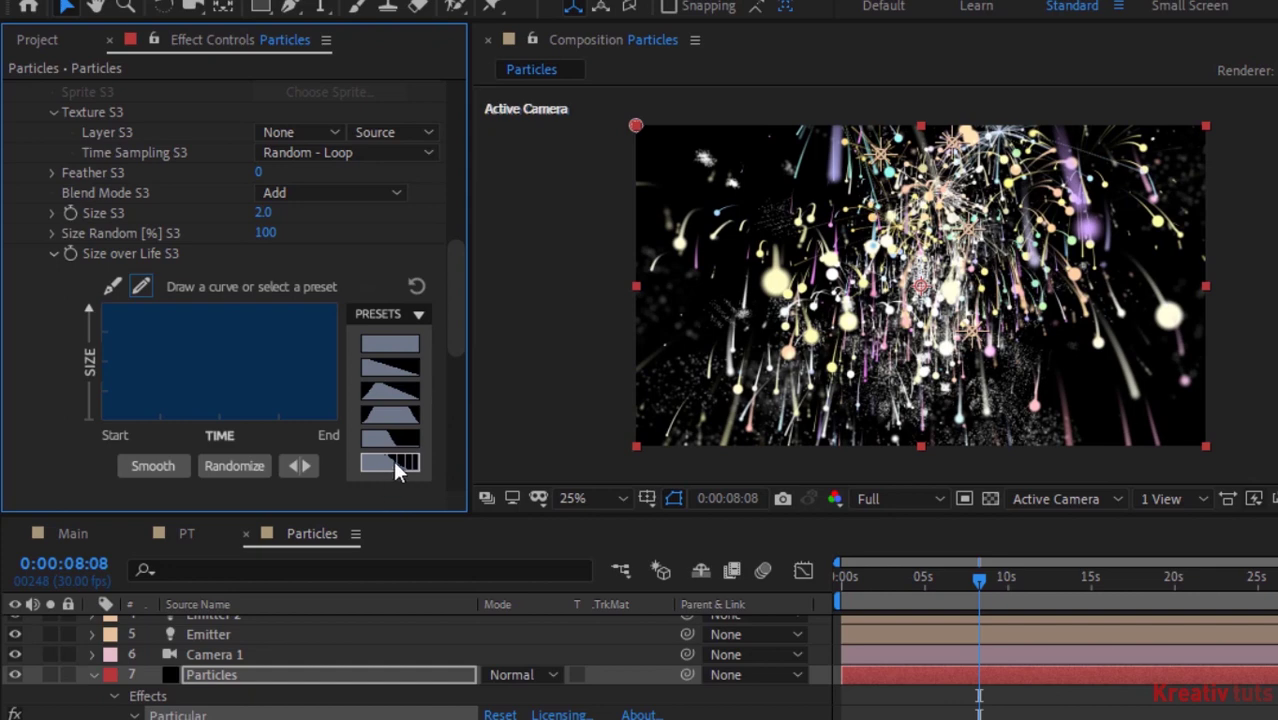
pyautogui.click(395, 465)
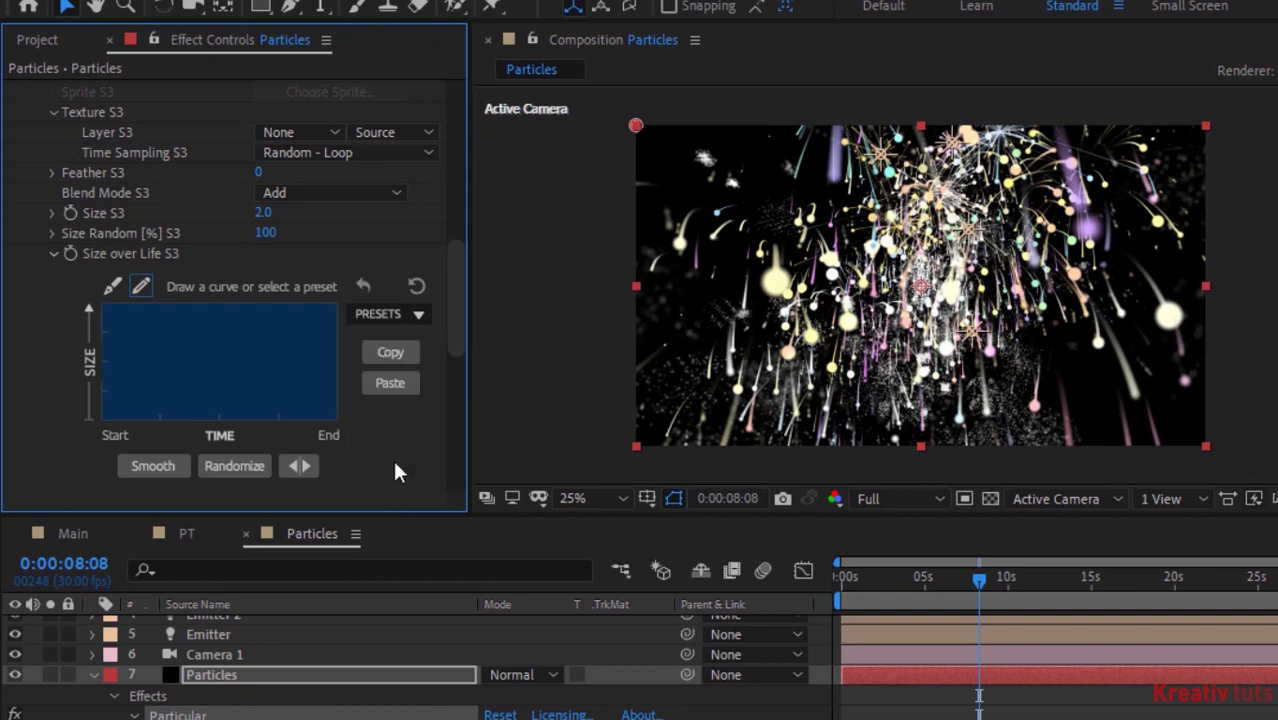
# - Collapse the Size over Life graph and set the Opacity of System 3's aux particles to 100
pyautogui.click(53, 254)
pyautogui.click(53, 273)
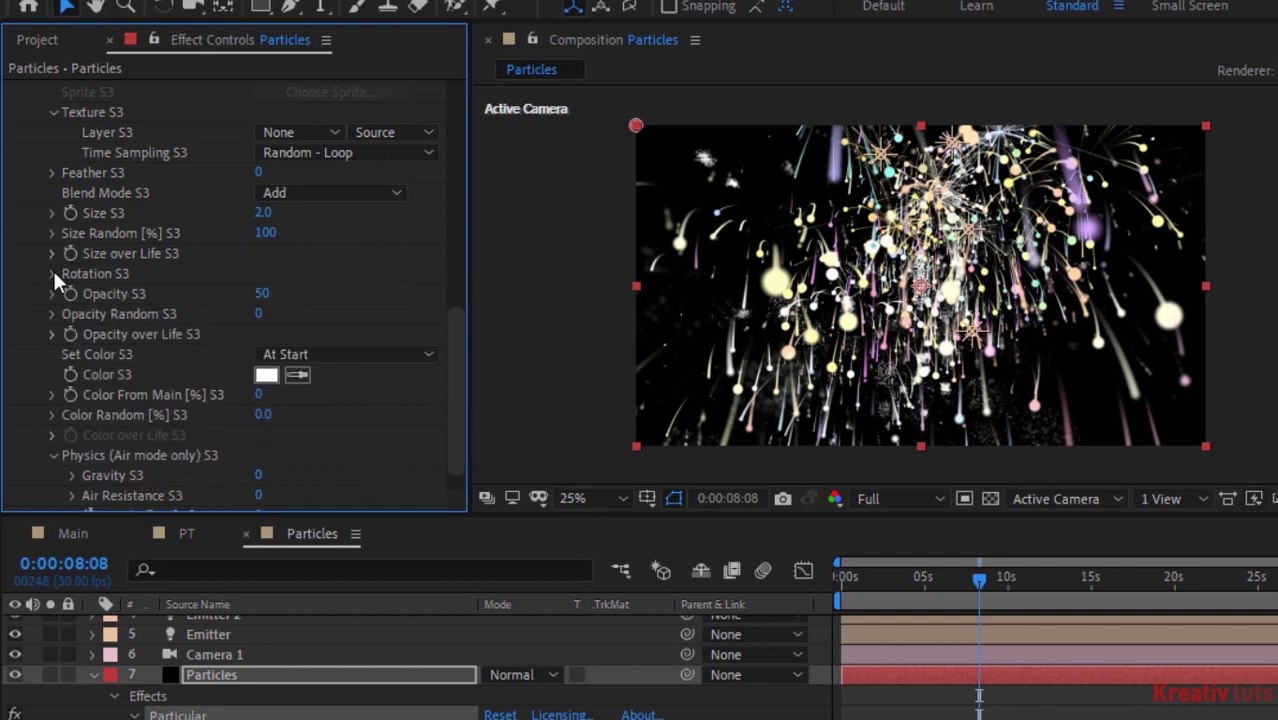
pyautogui.click(261, 294)
pyautogui.write('100')
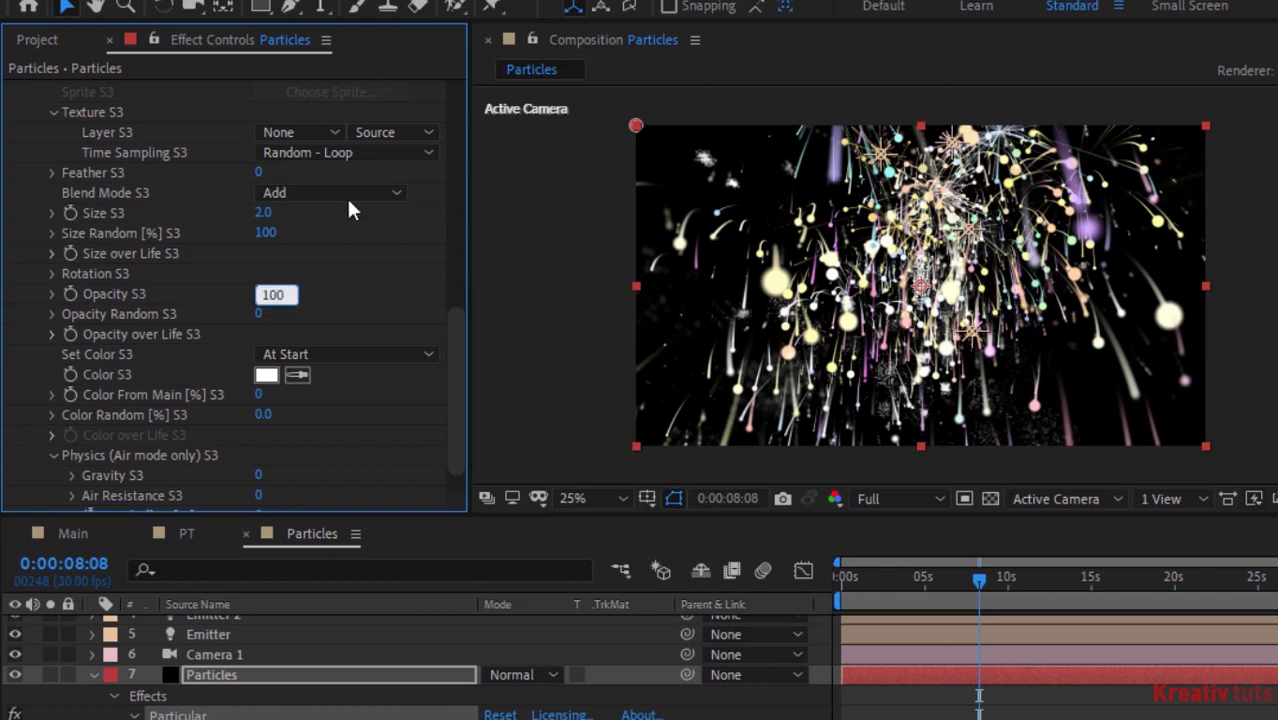
pyautogui.press('Return')
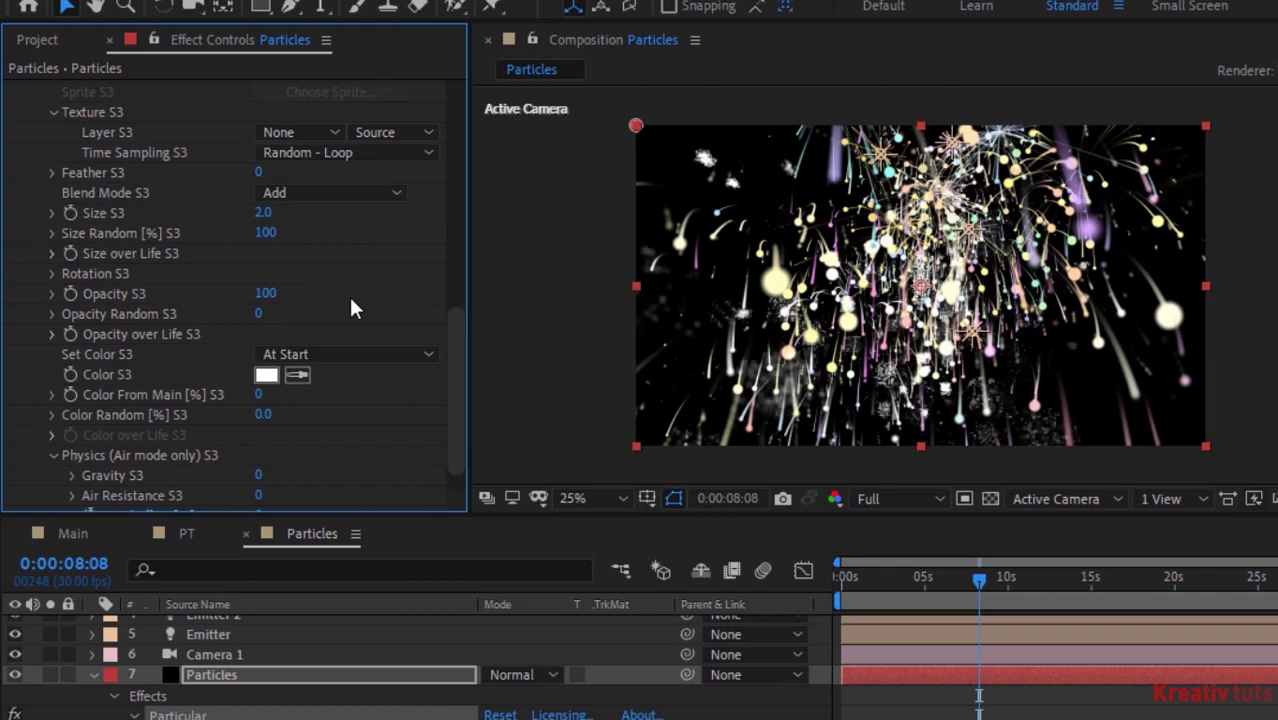
# - Set Color From Main to 100% for System 3's aux particles
pyautogui.click(261, 398)
pyautogui.write('100')
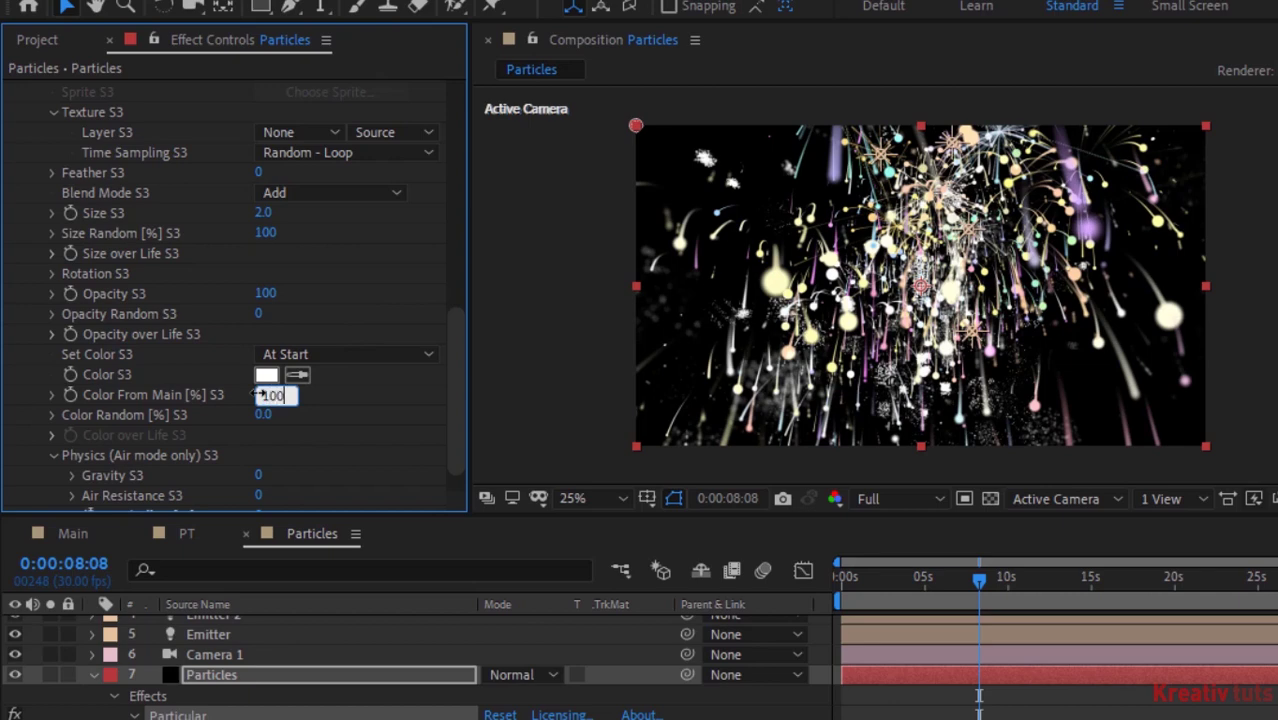
pyautogui.click(341, 466)
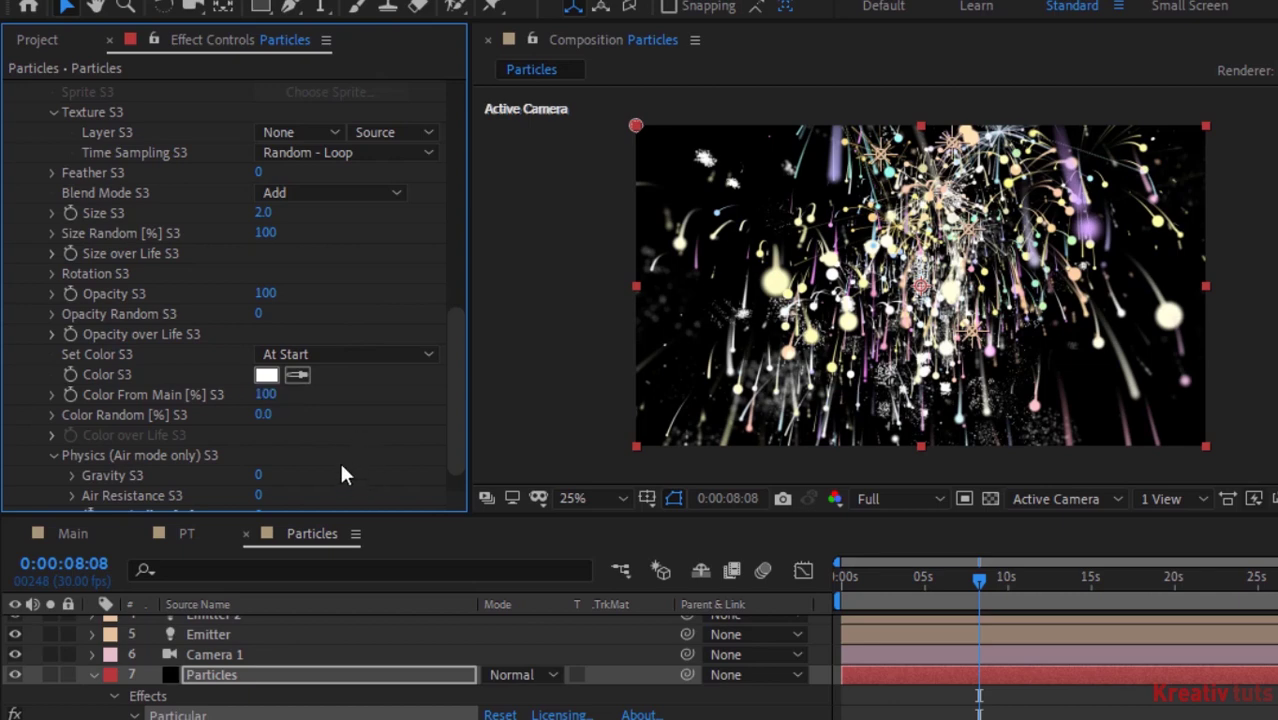
# - Show System 4 and drive its Particles/sec with the expression math.tan(time*2)*600-100
pyautogui.moveTo(456, 378); pyautogui.dragTo(457, 413)
pyautogui.scroll(15, 456, 424)
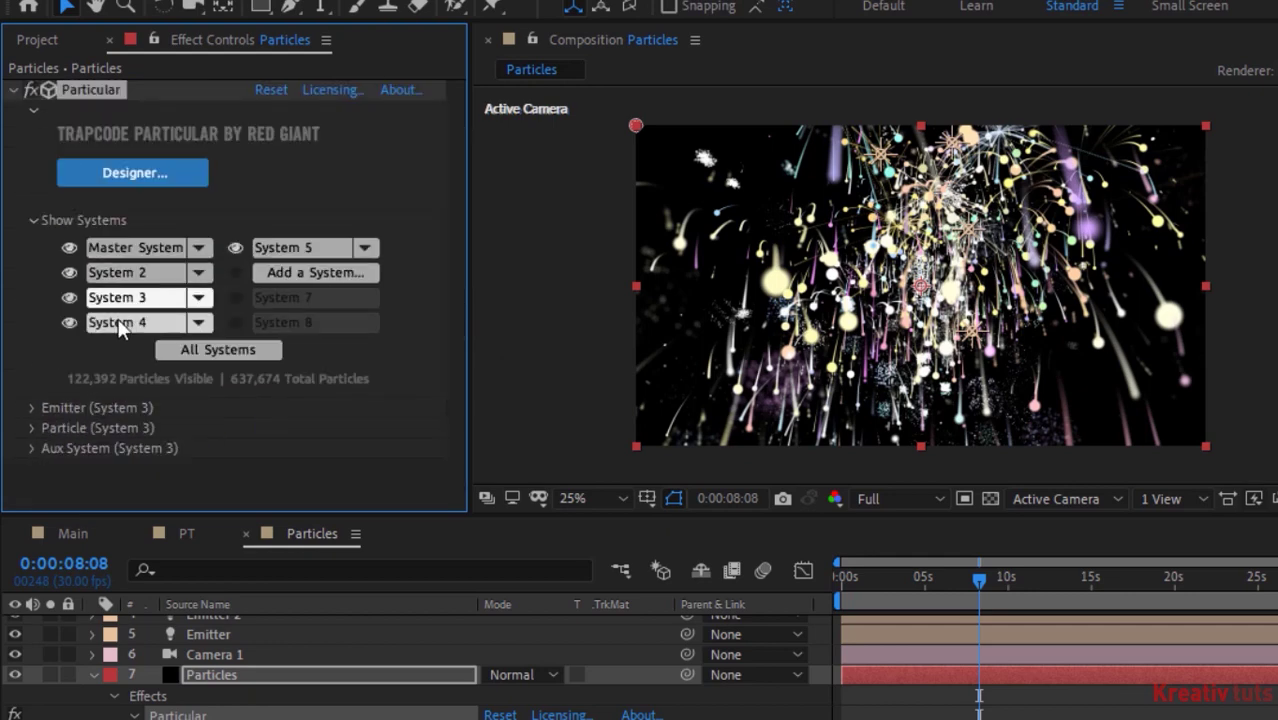
pyautogui.click(127, 324)
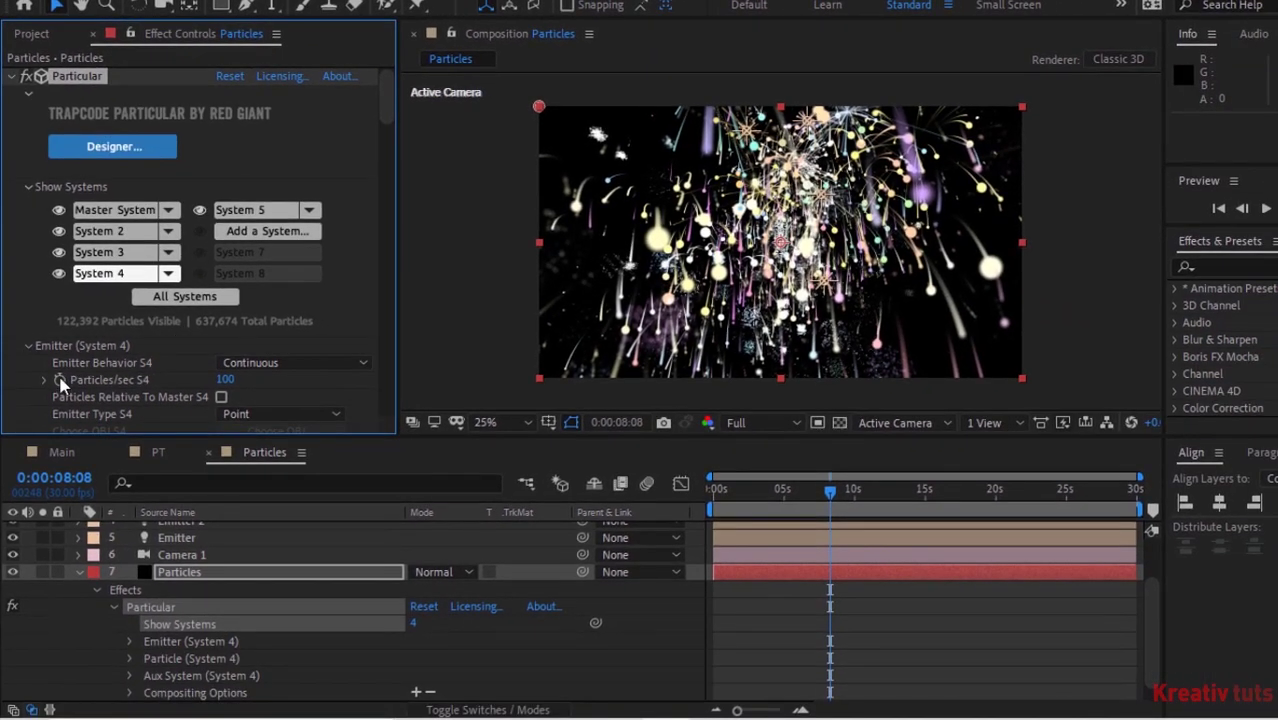
pyautogui.keyDown('alt'); pyautogui.click(59, 380); pyautogui.keyUp('alt')
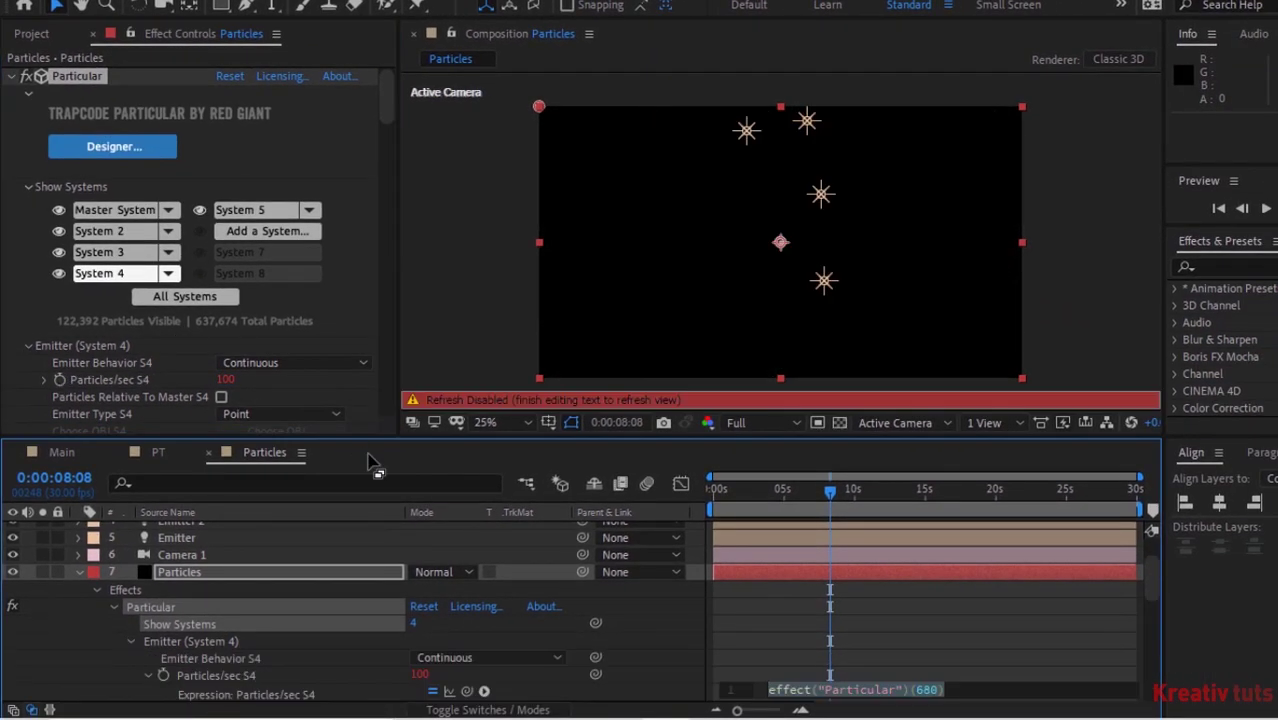
pyautogui.write('mat')
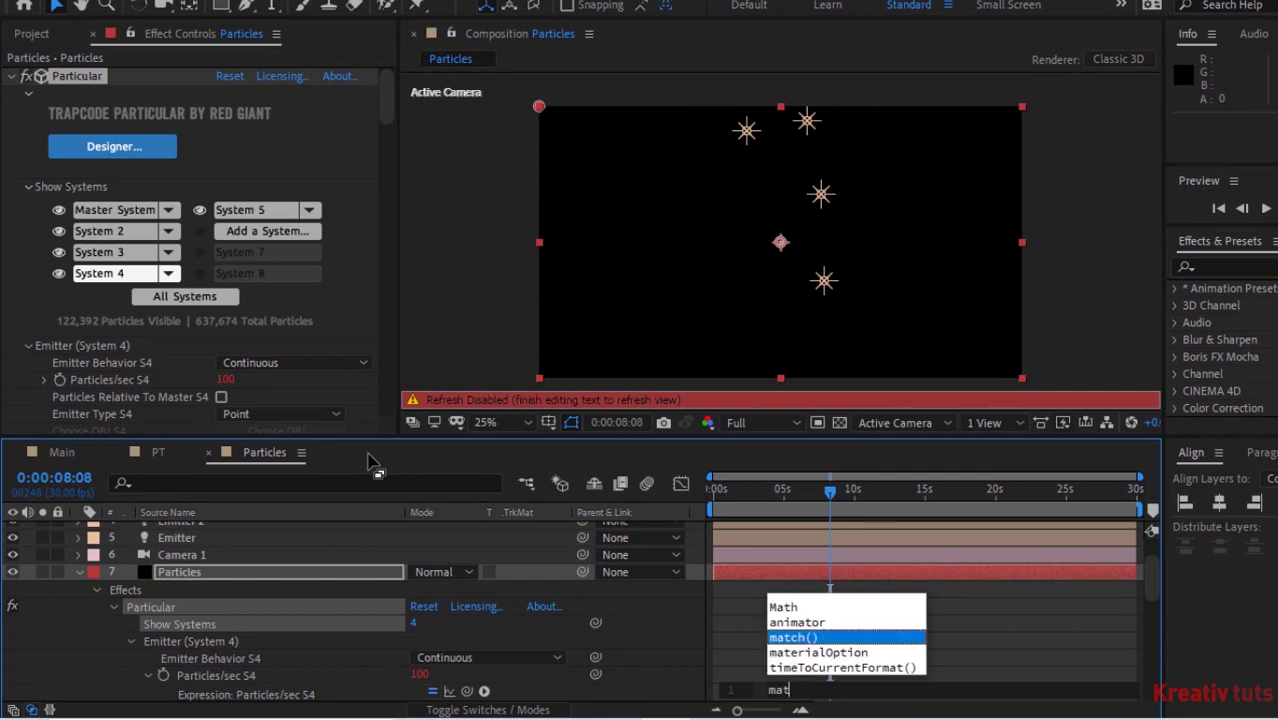
pyautogui.write('h.tan()')
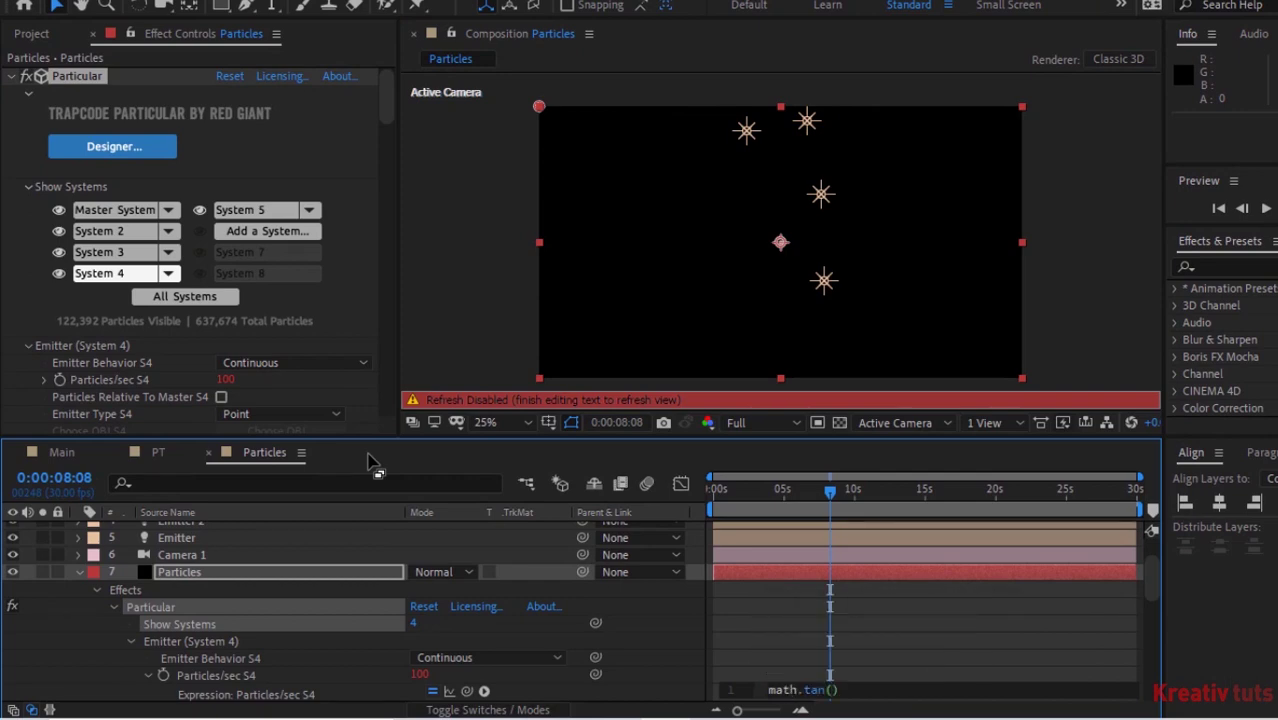
pyautogui.write('time*2')
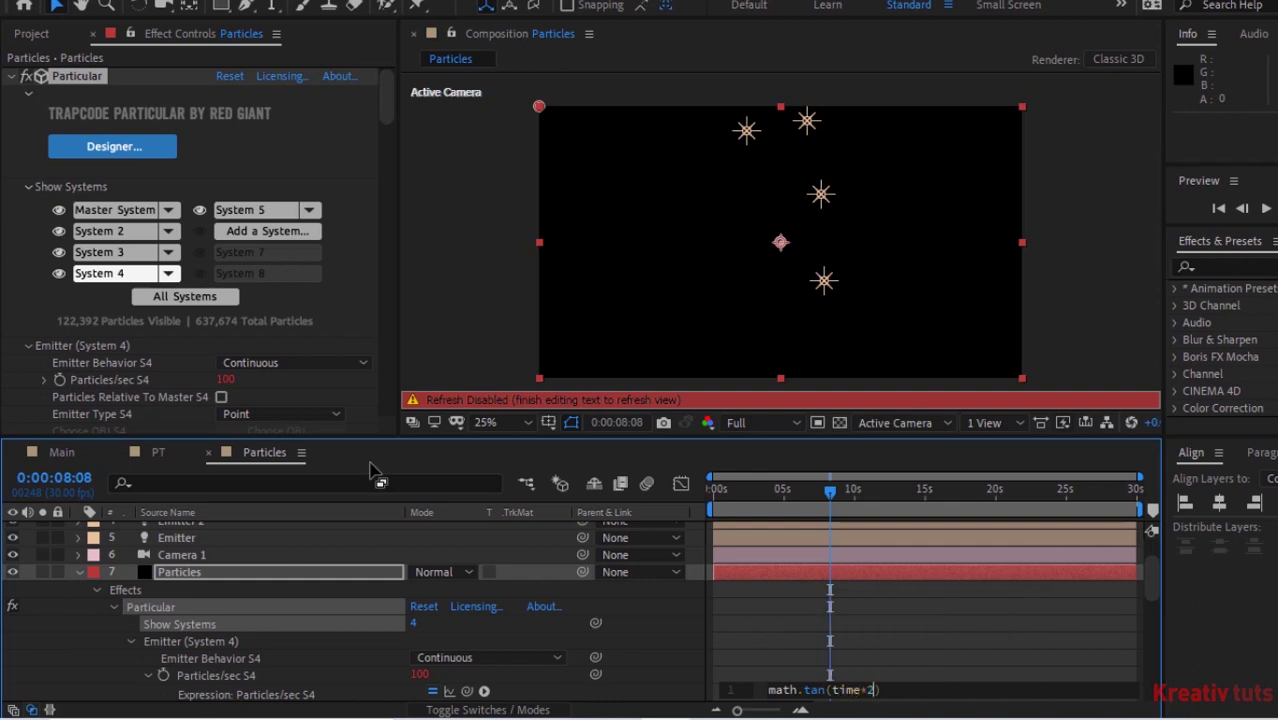
pyautogui.write('*600-100')
pyautogui.click(634, 648)
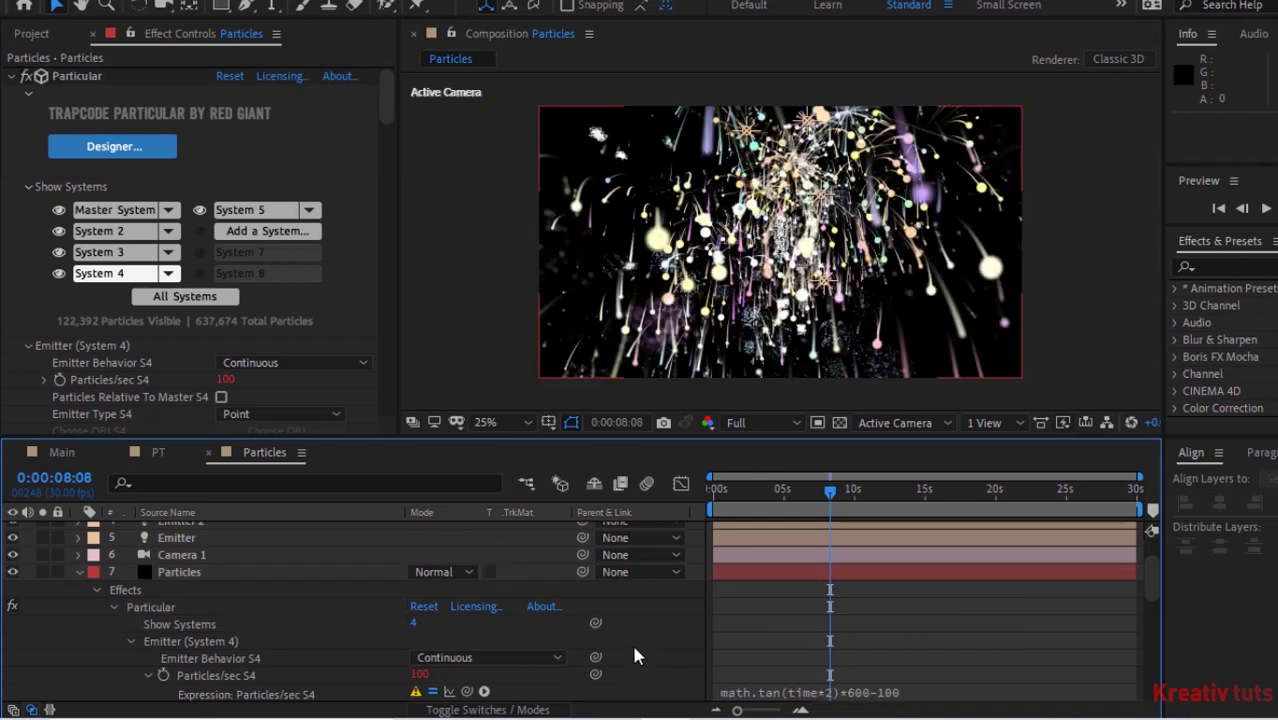
# - Set System 4's Emitter Type to Light(s) and turn off Position Relative To Master
pyautogui.moveTo(385, 110); pyautogui.dragTo(382, 142)
pyautogui.click(278, 161)
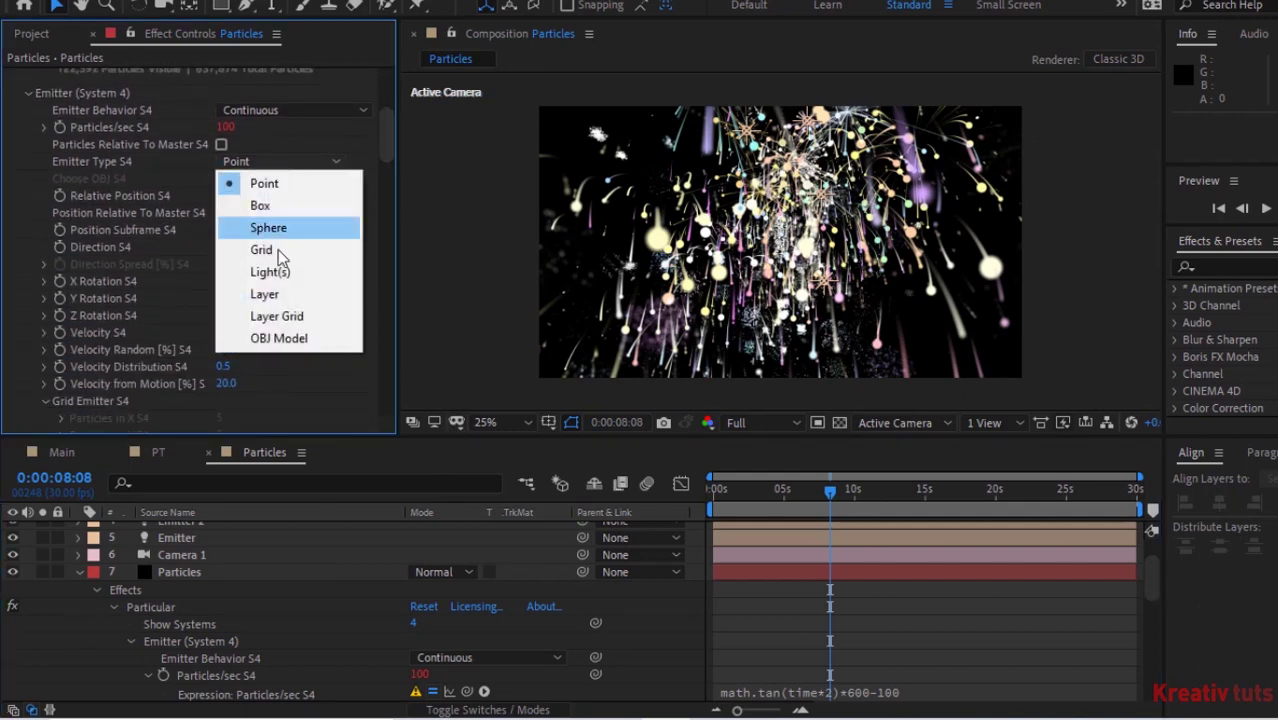
pyautogui.click(273, 274)
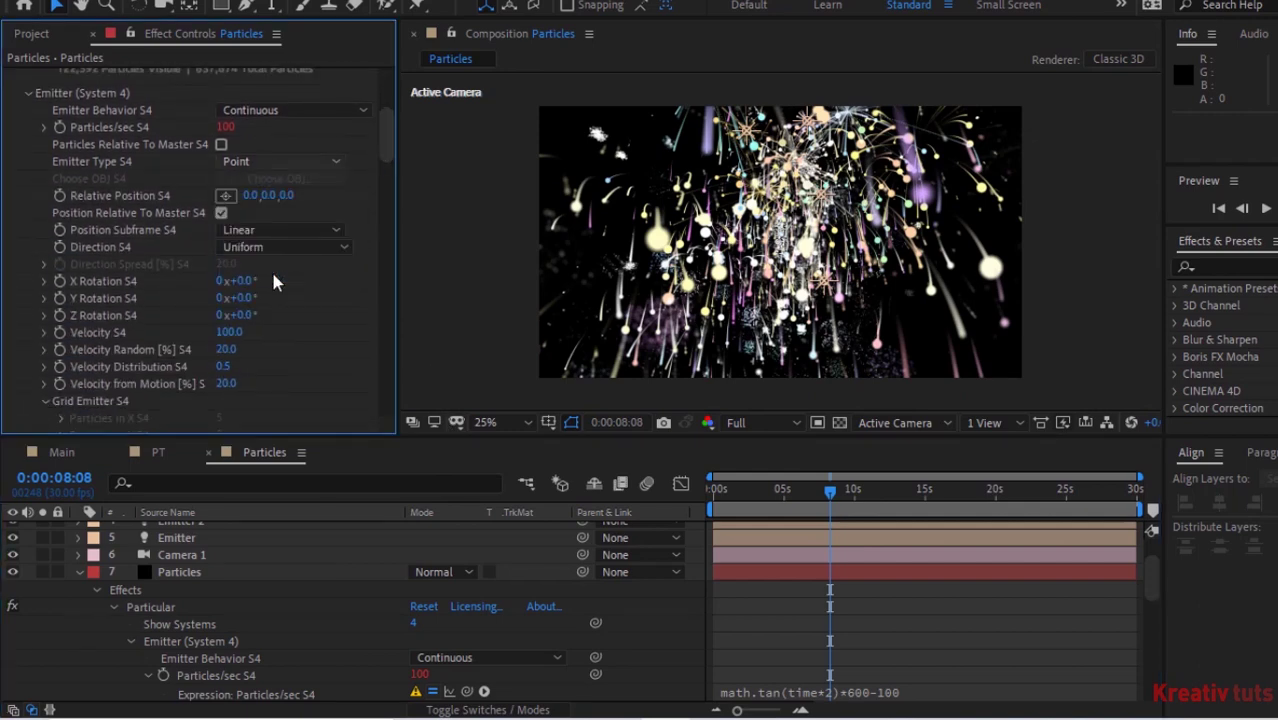
pyautogui.click(221, 213)
pyautogui.click(221, 213)
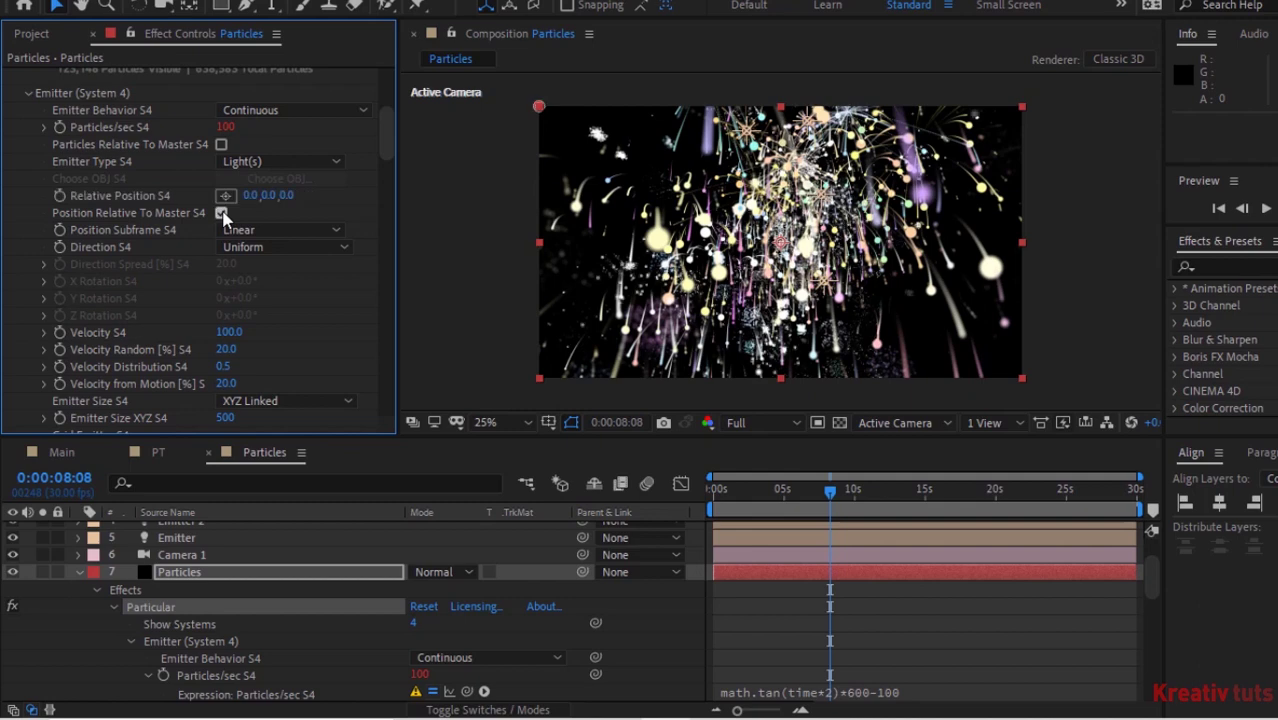
pyautogui.click(221, 213)
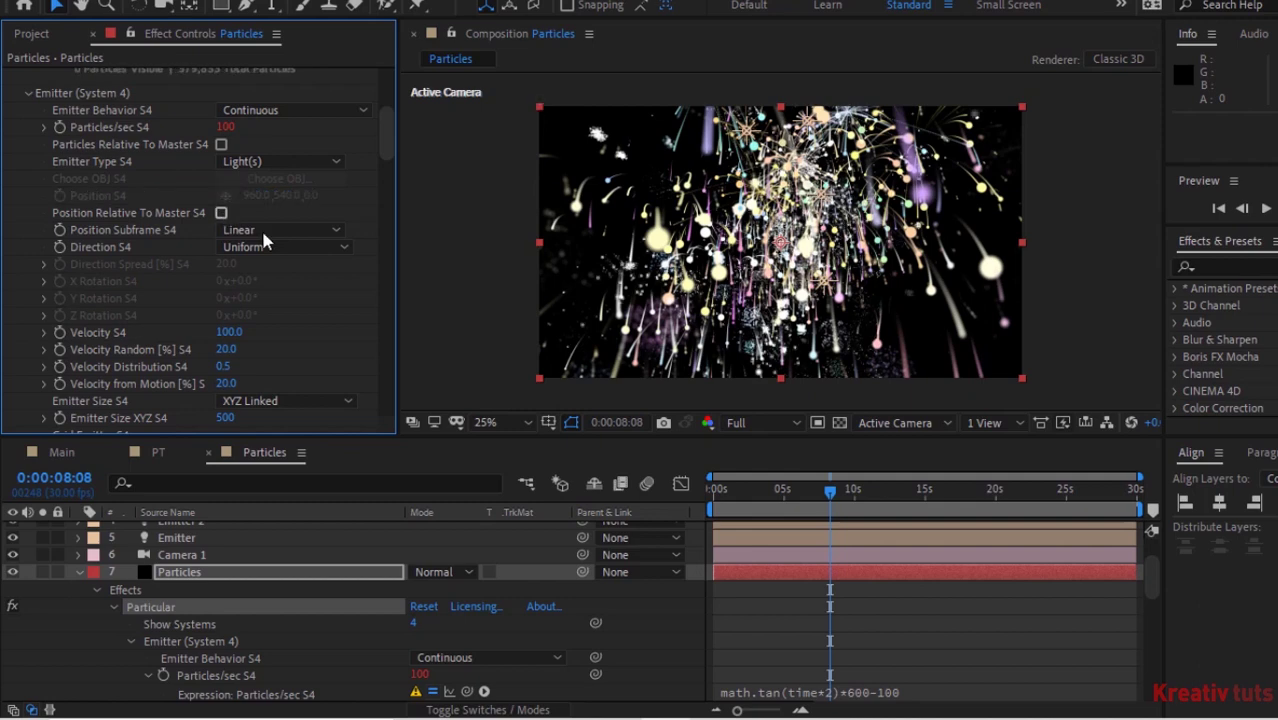
# - Set System 4's emission Direction to Disc and its Velocity to 1800
pyautogui.click(281, 252)
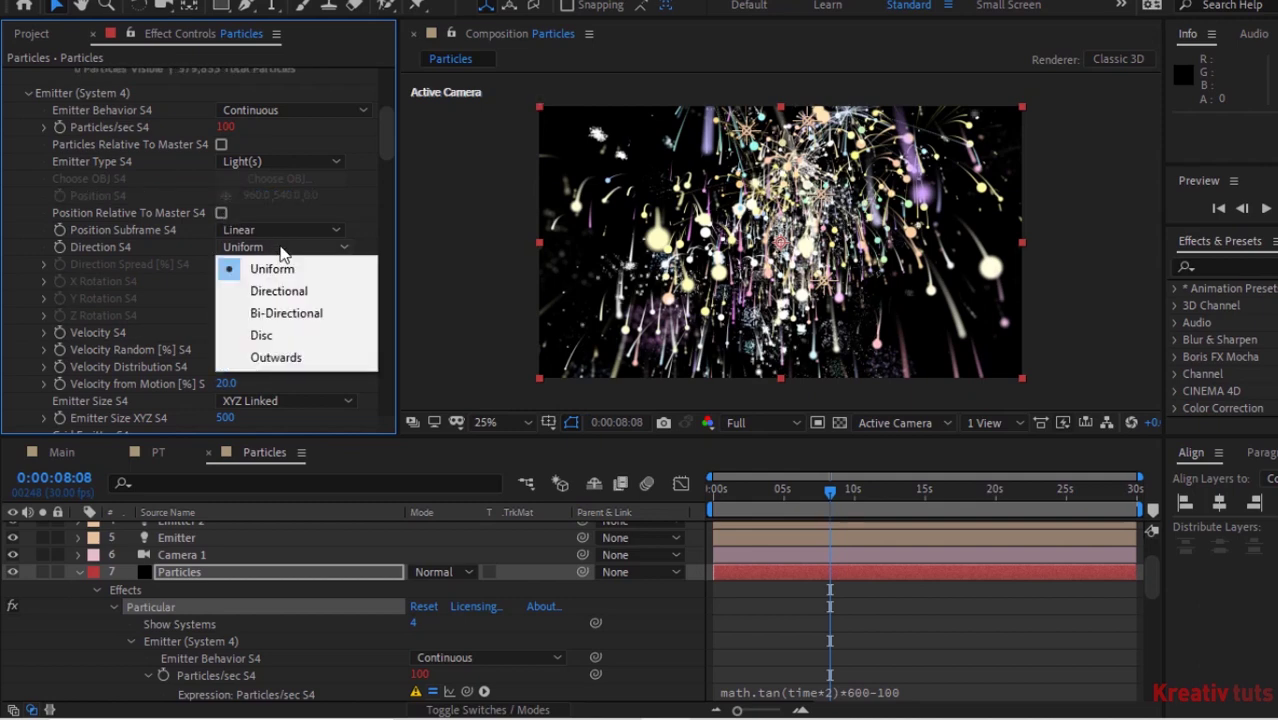
pyautogui.click(278, 337)
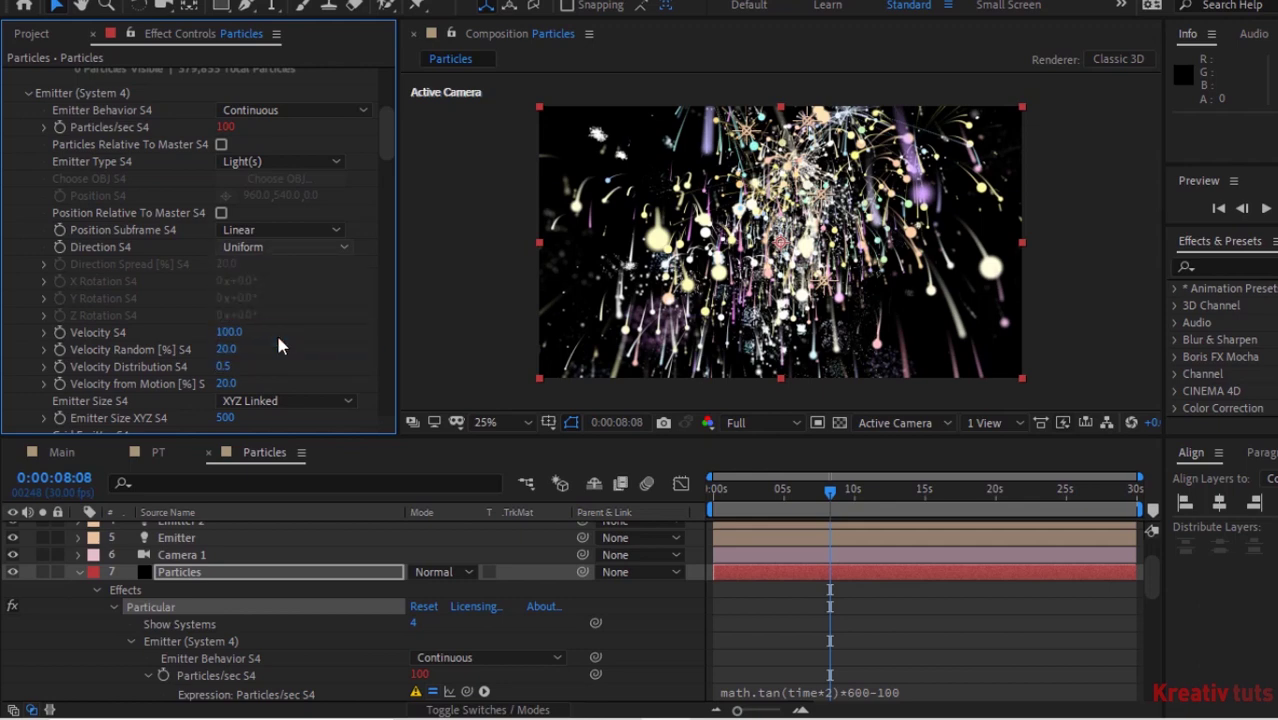
pyautogui.moveTo(382, 128); pyautogui.dragTo(382, 142)
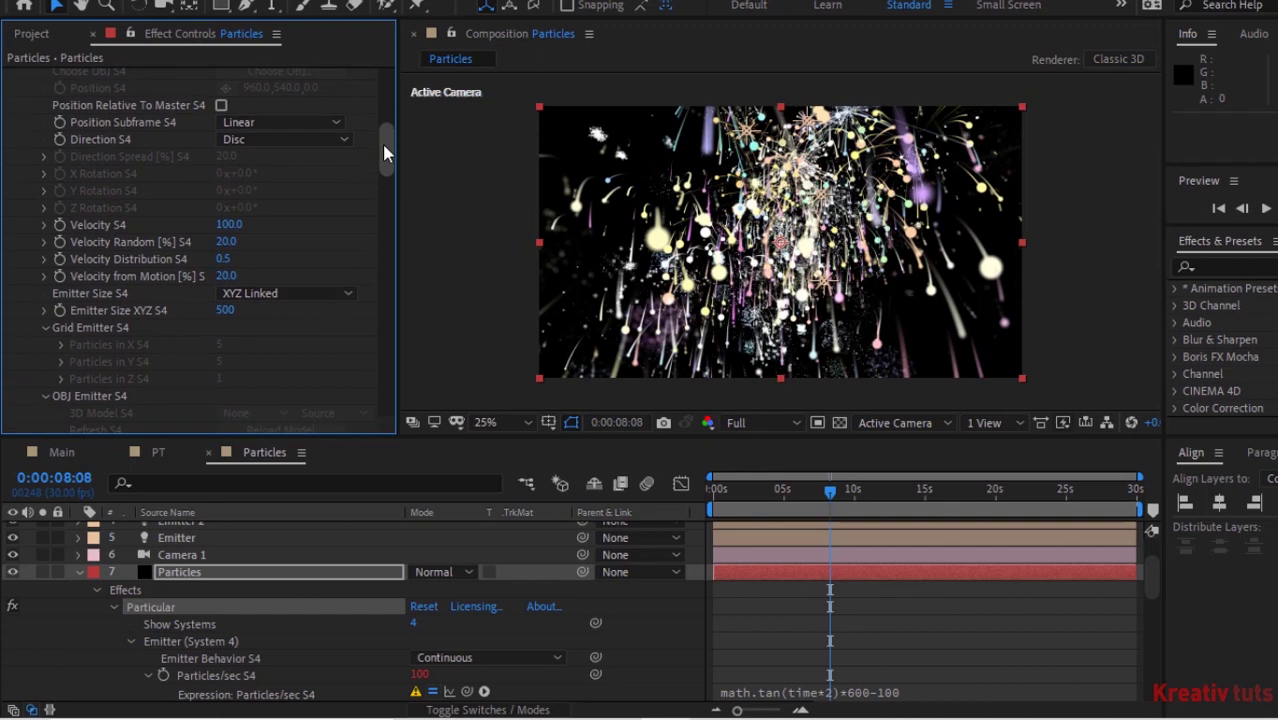
pyautogui.click(231, 224)
pyautogui.write('1800')
pyautogui.press('Return')
# - Set System 4's Velocity Random to 5% and its Emitter Size XYZ to 0
pyautogui.click(225, 242)
pyautogui.write('5')
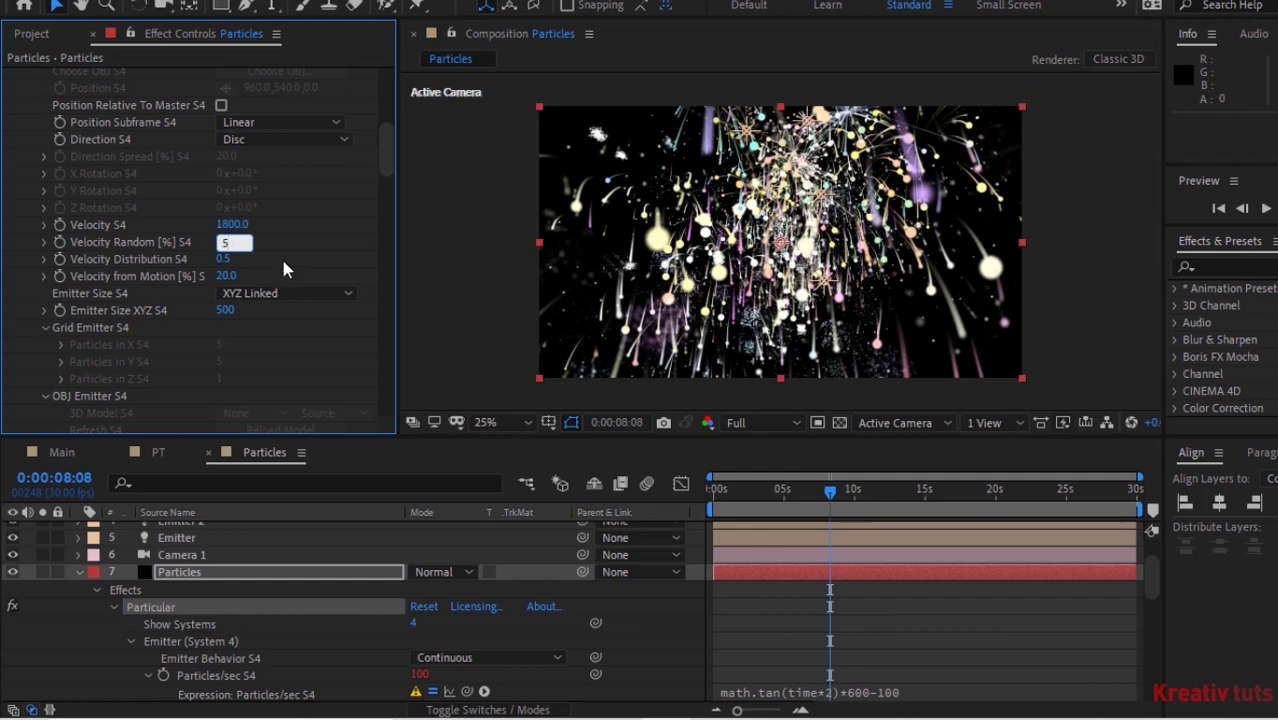
pyautogui.press('Return')
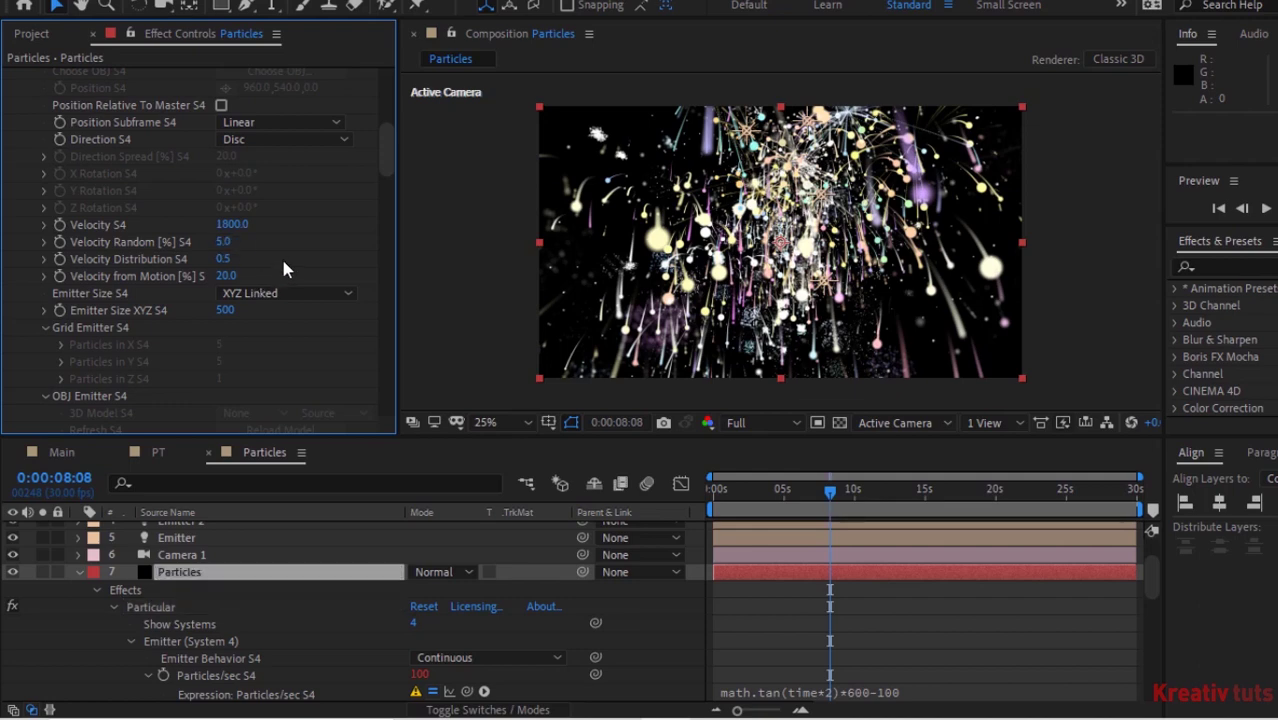
pyautogui.click(227, 312)
pyautogui.write('0')
pyautogui.press('Return')
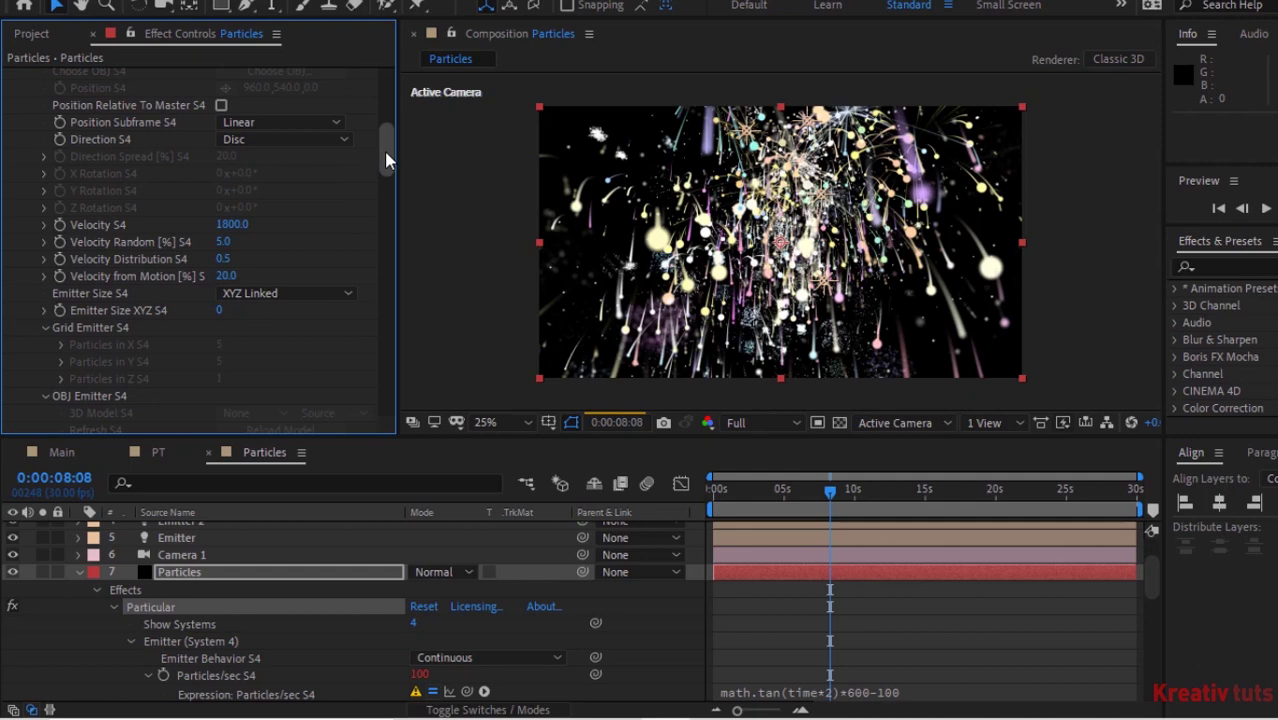
# - Set the Life of System 4's particles to 2.2 seconds and their Life Random to 100%
pyautogui.moveTo(385, 153); pyautogui.dragTo(385, 200)
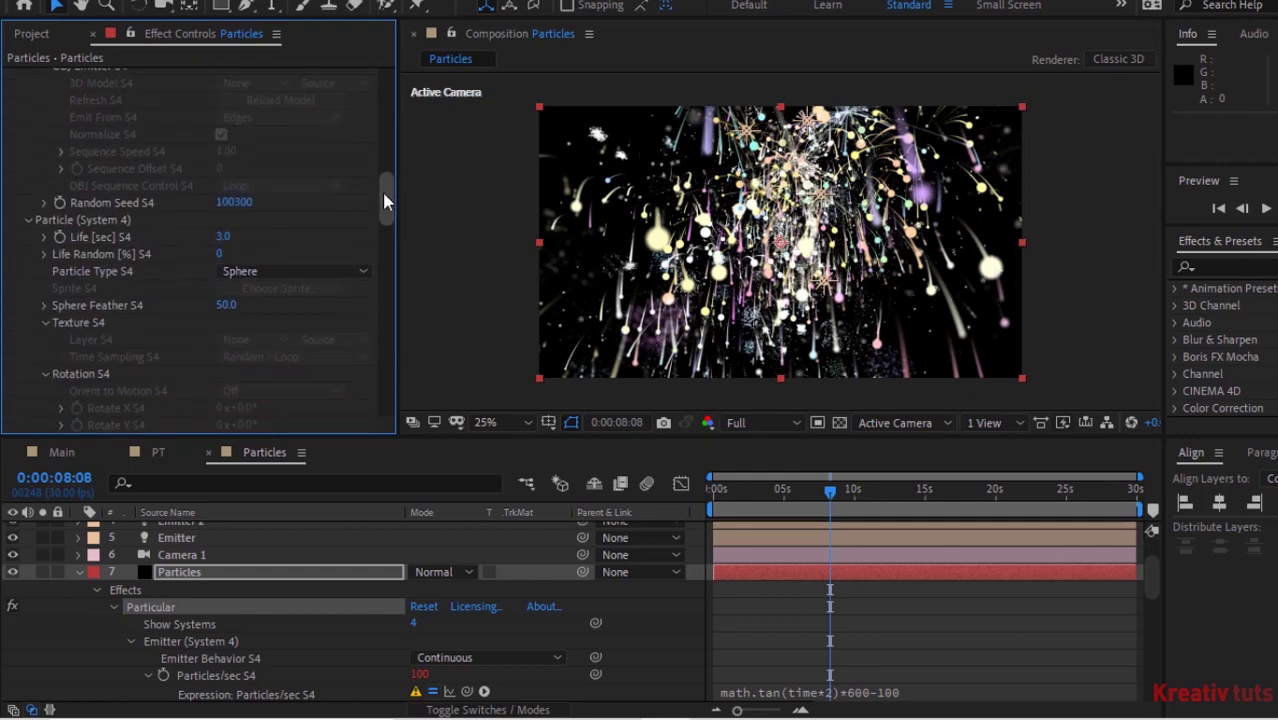
pyautogui.click(222, 237)
pyautogui.write('2.2')
pyautogui.press('Return')
pyautogui.click(221, 254)
pyautogui.write('10')
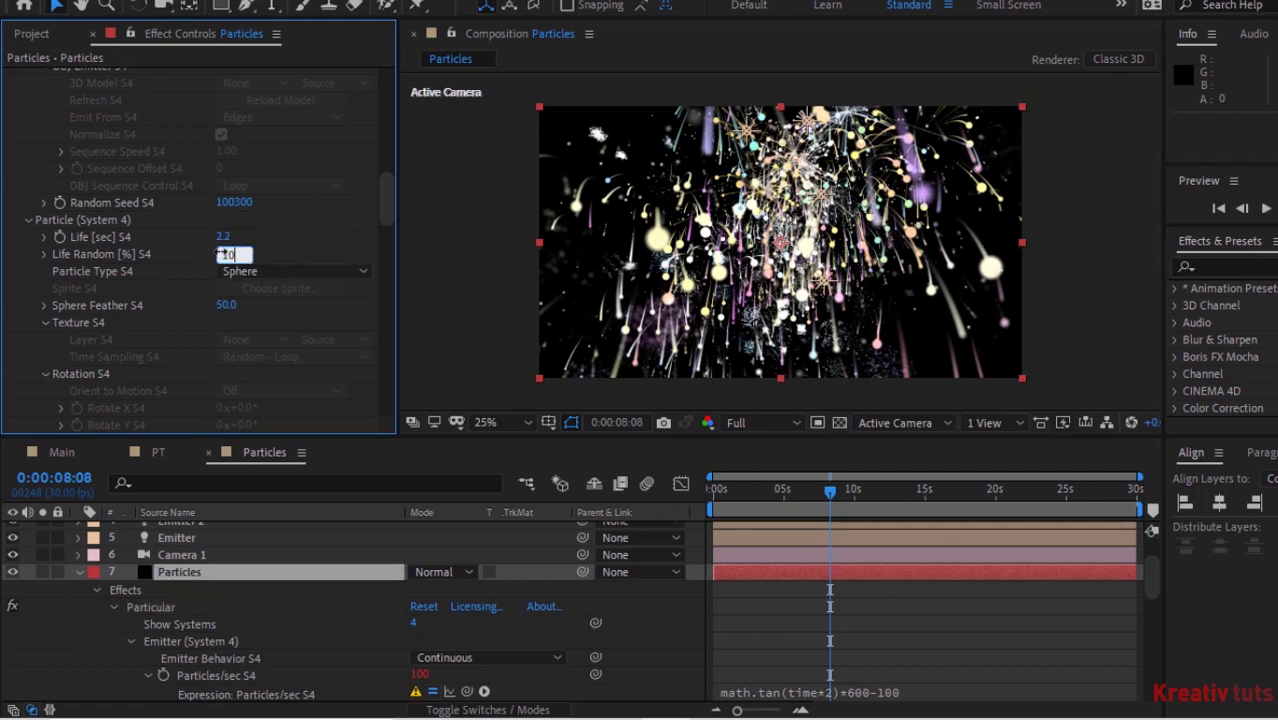
pyautogui.write('0')
pyautogui.press('Return')
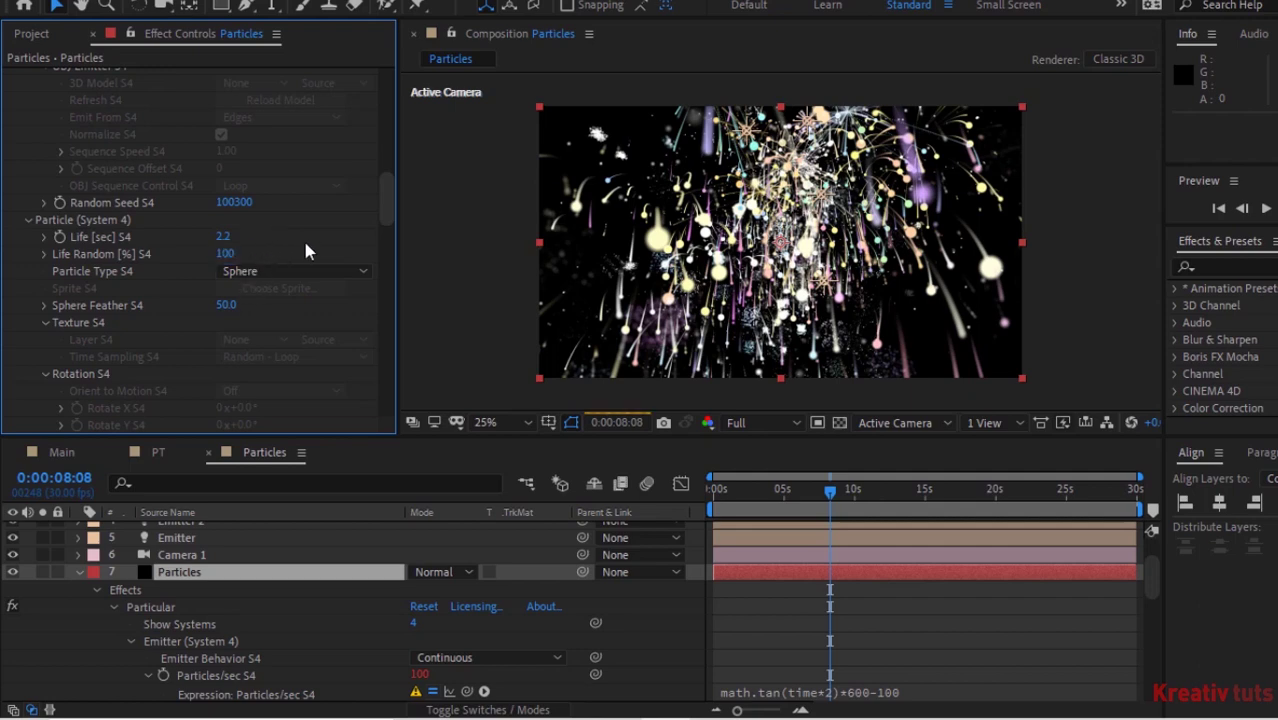
# - Set the Size Random of System 4's main particles to 100%
pyautogui.moveTo(381, 205); pyautogui.dragTo(387, 255)
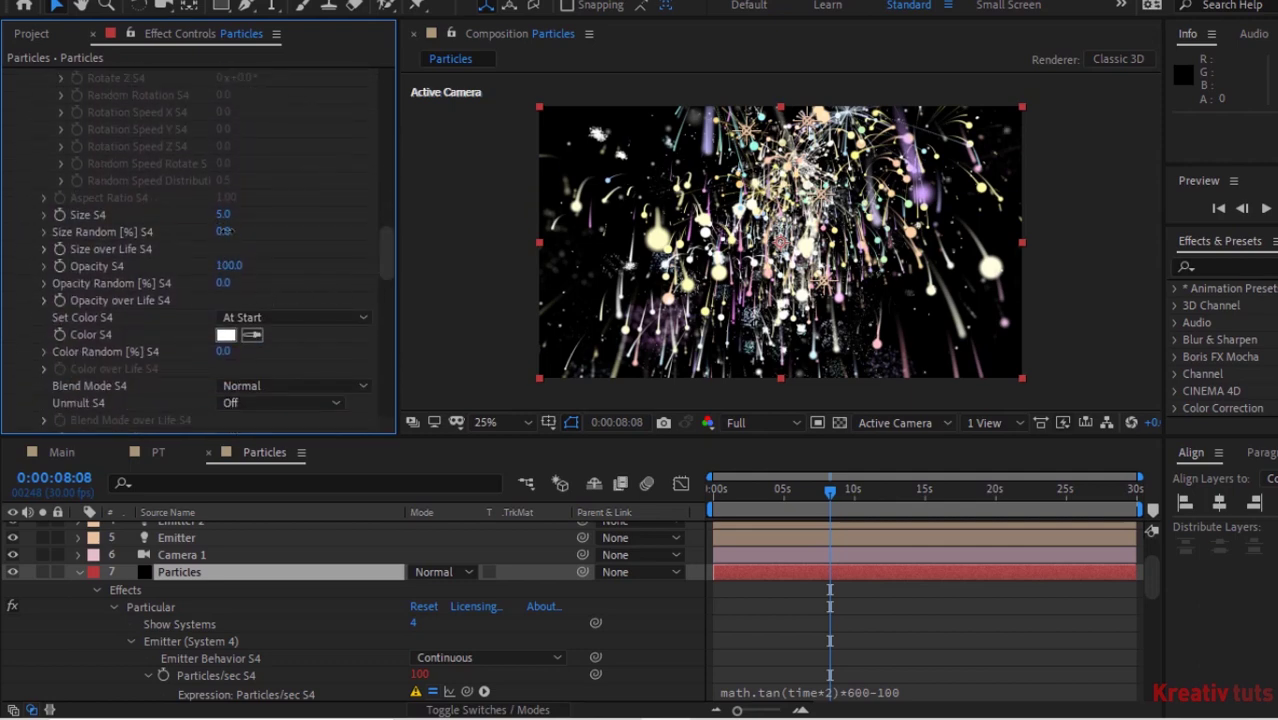
pyautogui.click(224, 232)
pyautogui.write('100')
pyautogui.click(280, 247)
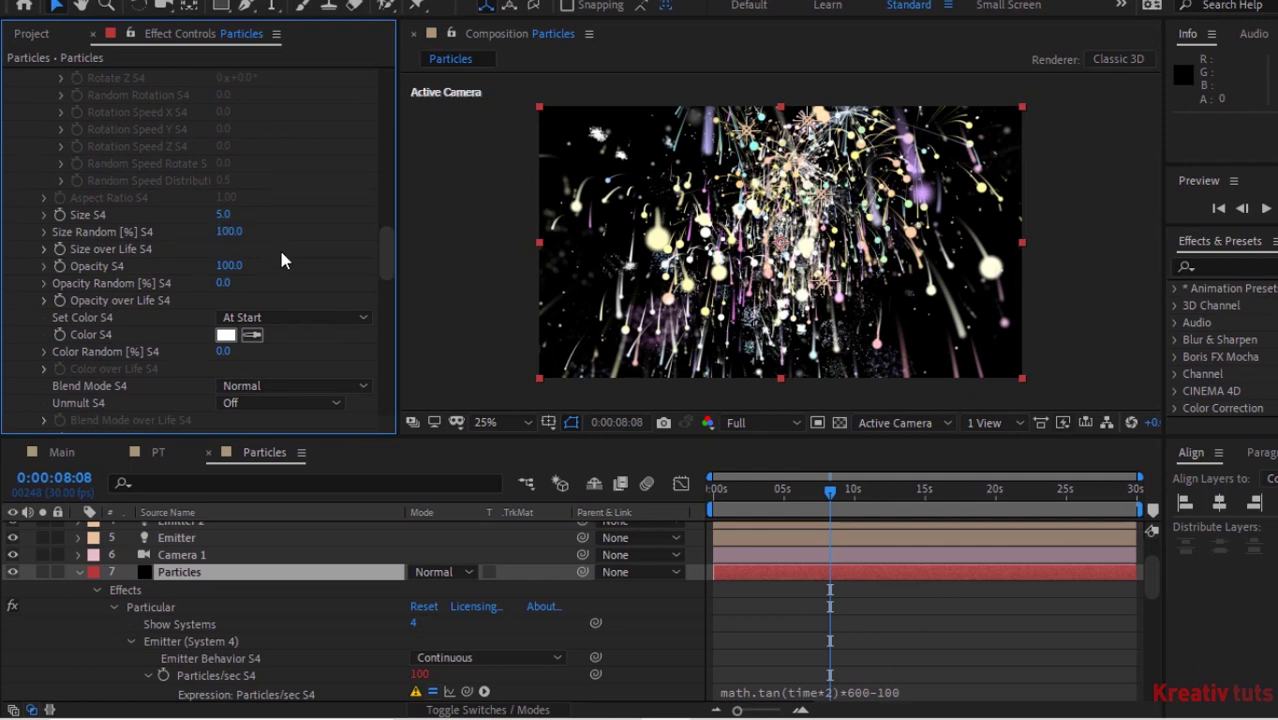
# - Apply the second Size over Life preset, a falling curve, to System 4's particles and collapse the graph
pyautogui.click(44, 249)
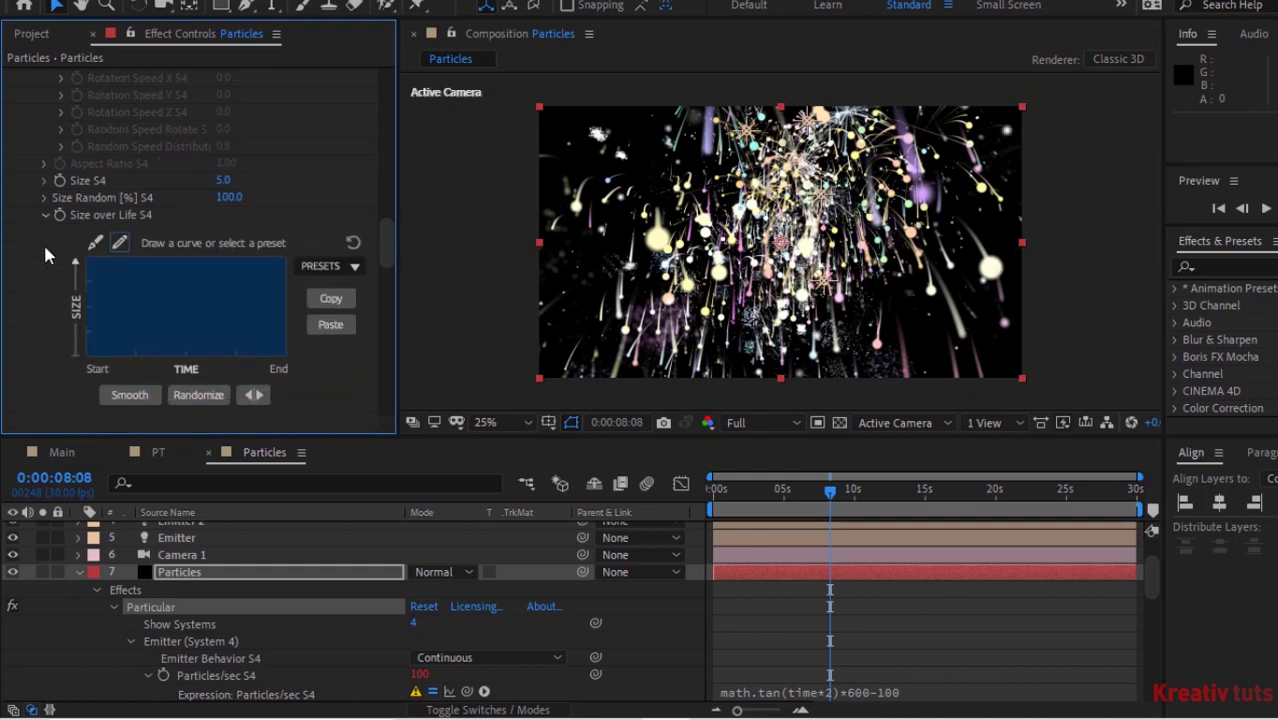
pyautogui.click(320, 267)
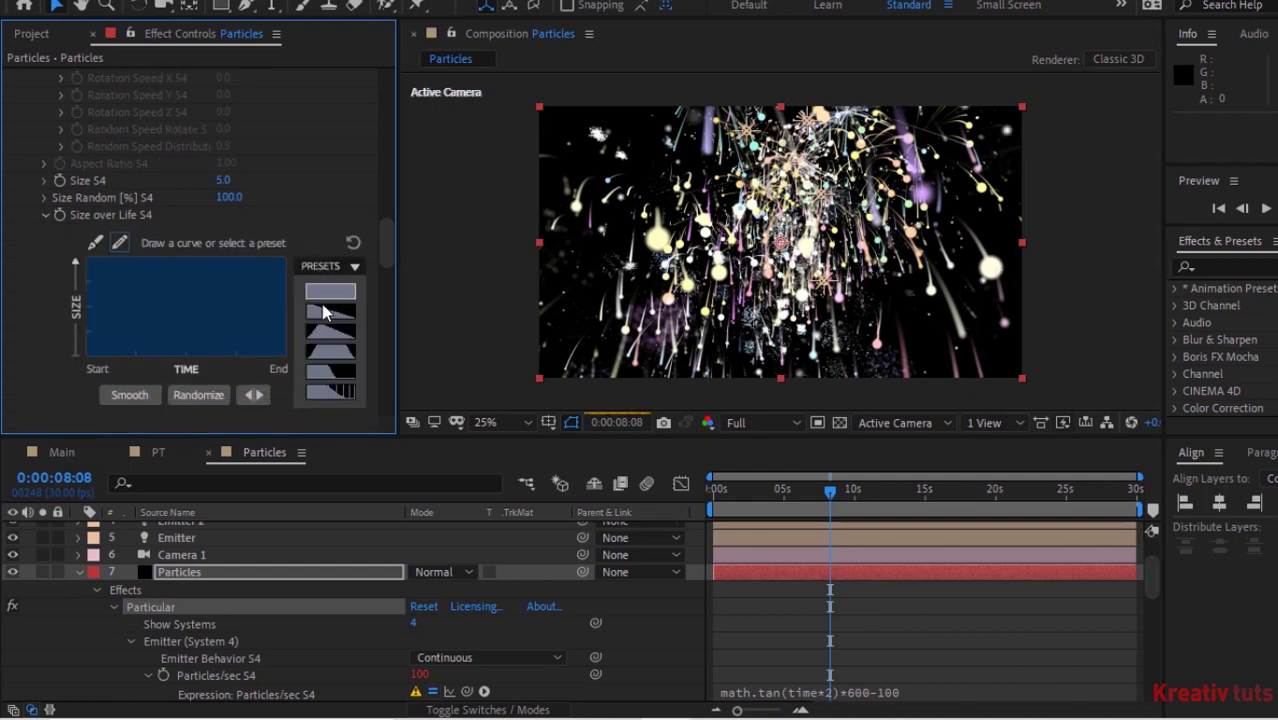
pyautogui.click(323, 314)
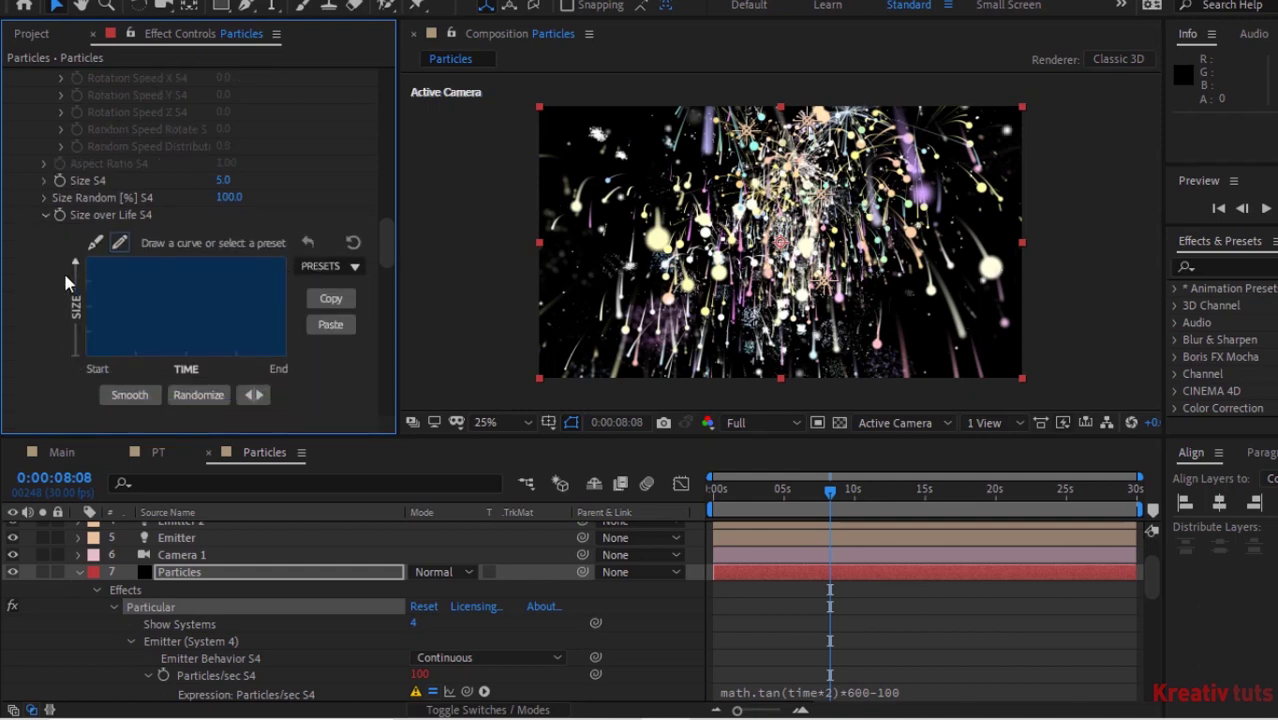
pyautogui.click(44, 215)
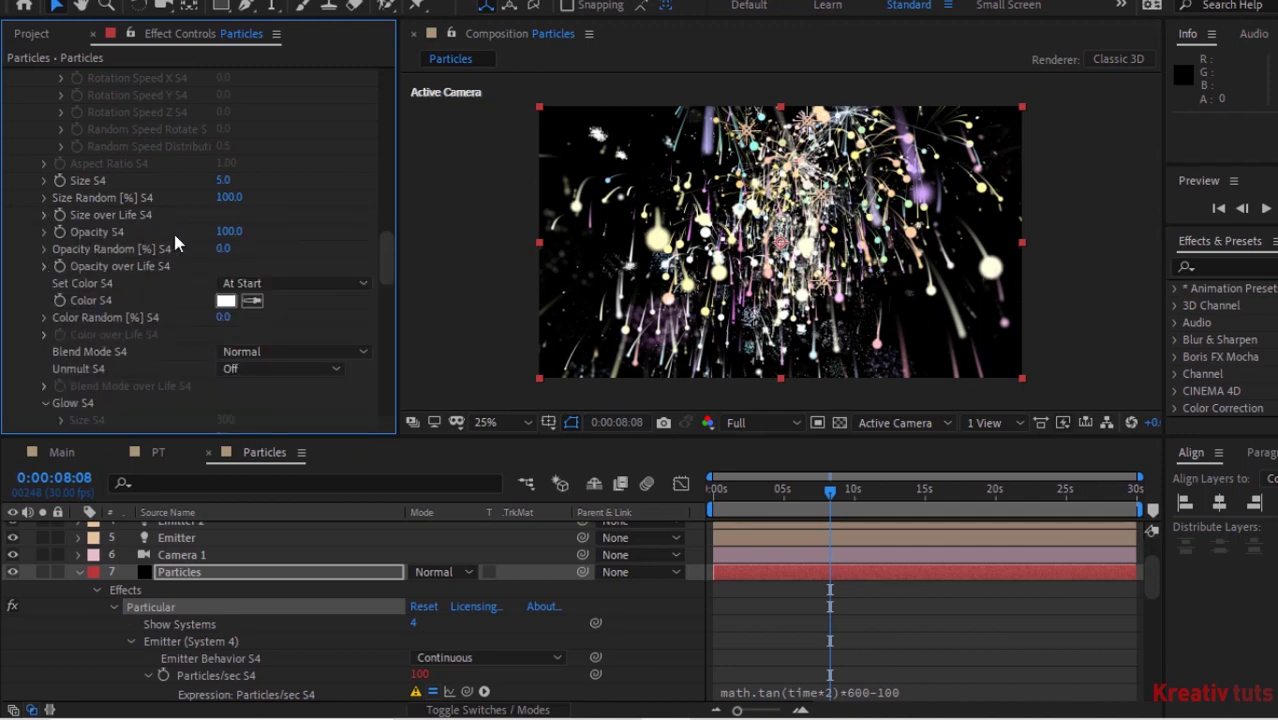
# - Set System 4's particle color to From Light Emitter with a Color Random of 5%
pyautogui.click(249, 286)
pyautogui.click(273, 371)
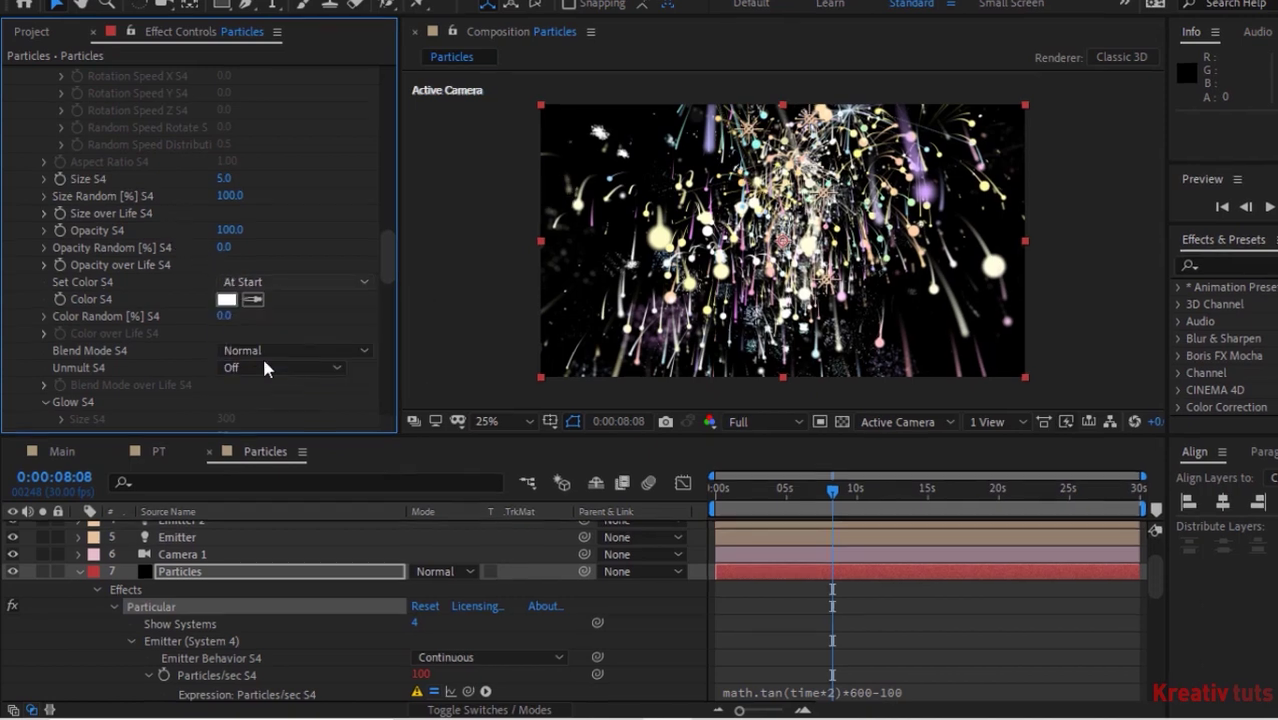
pyautogui.click(226, 318)
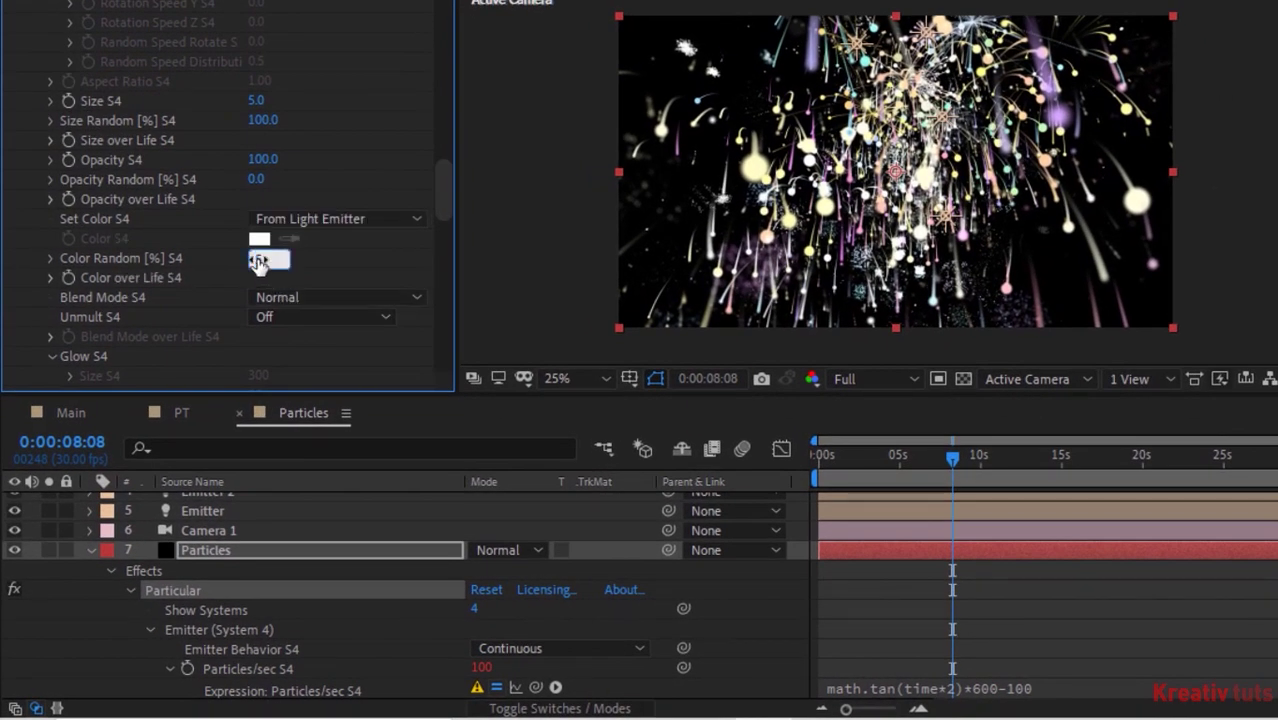
pyautogui.write('5')
pyautogui.press('Return')
# - Change the Blend Mode of System 4's main particles
pyautogui.click(305, 297)
pyautogui.click(313, 371)
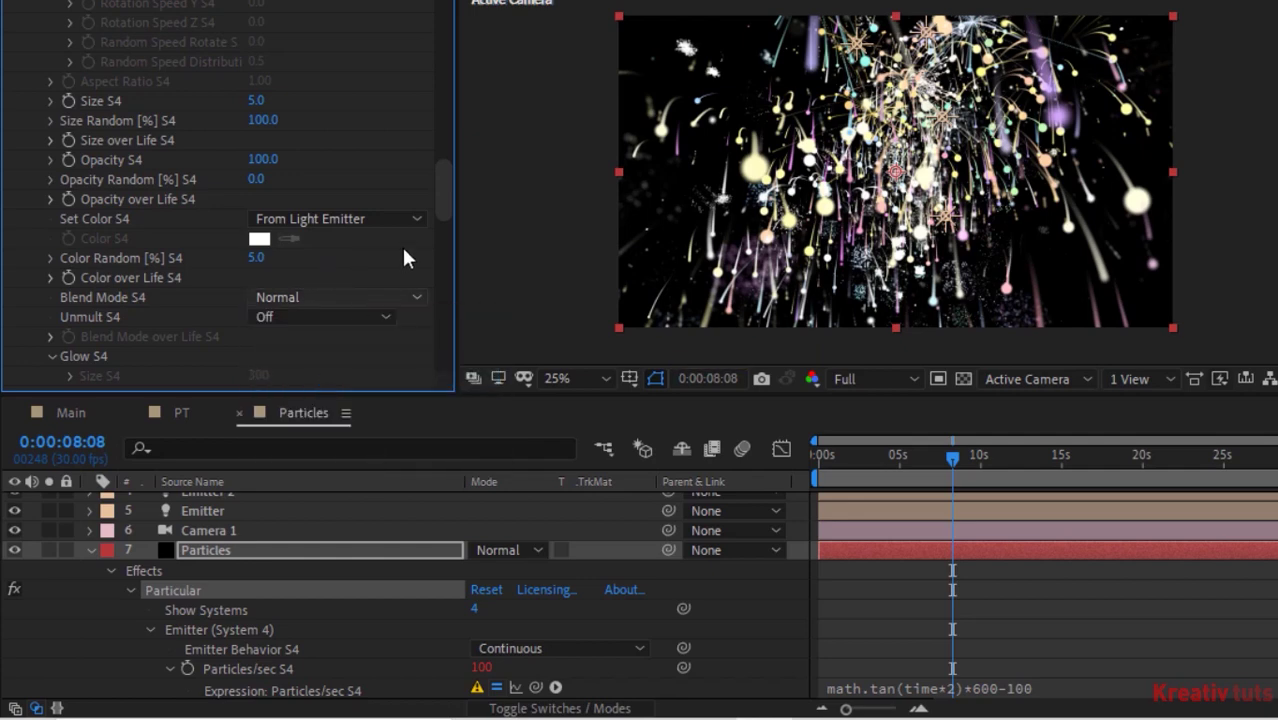
pyautogui.moveTo(439, 188); pyautogui.dragTo(445, 110)
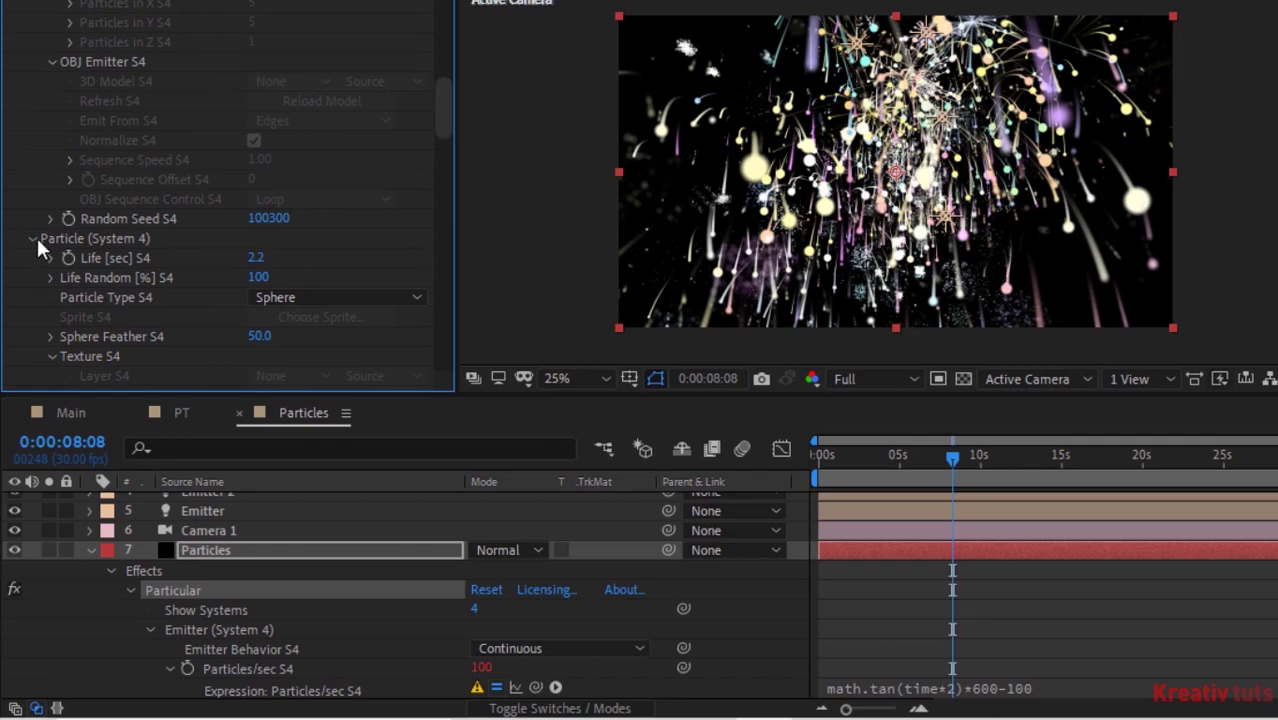
# - Switch to System 5 and give its emitter's Particles/sec the expression math.tan(time*2)*200-100
pyautogui.moveTo(440, 120); pyautogui.dragTo(447, 26)
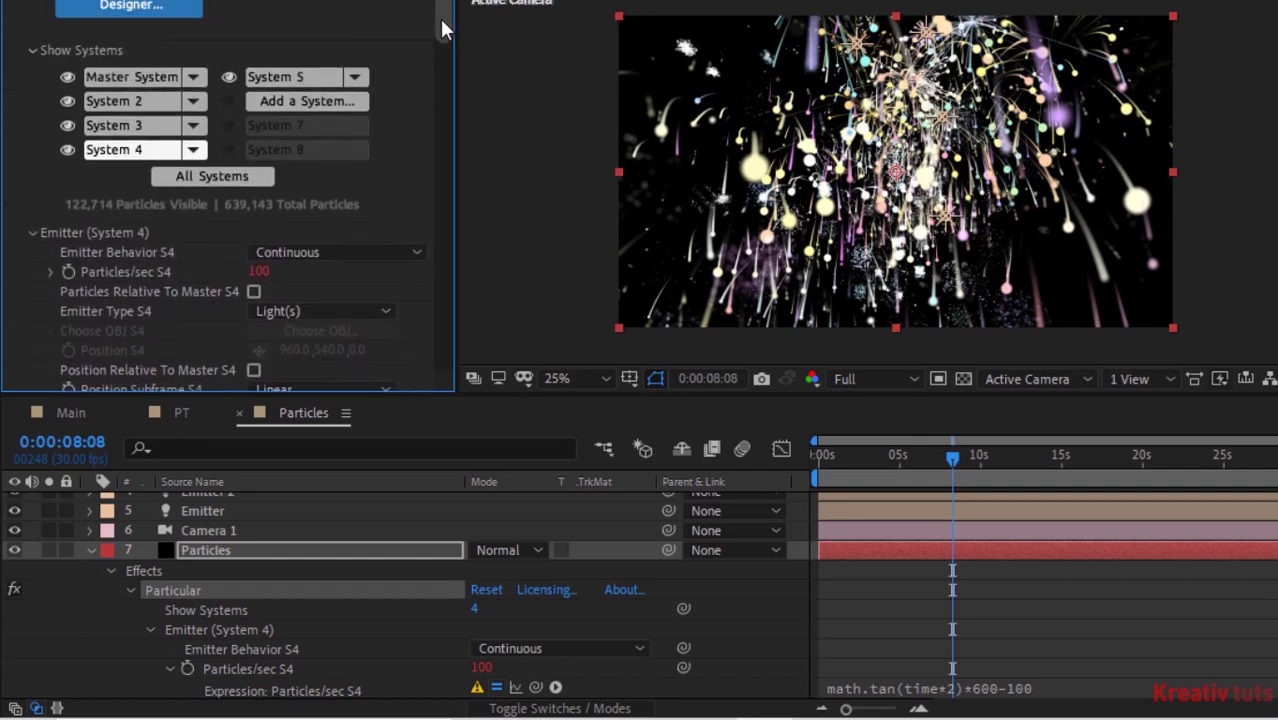
pyautogui.click(284, 79)
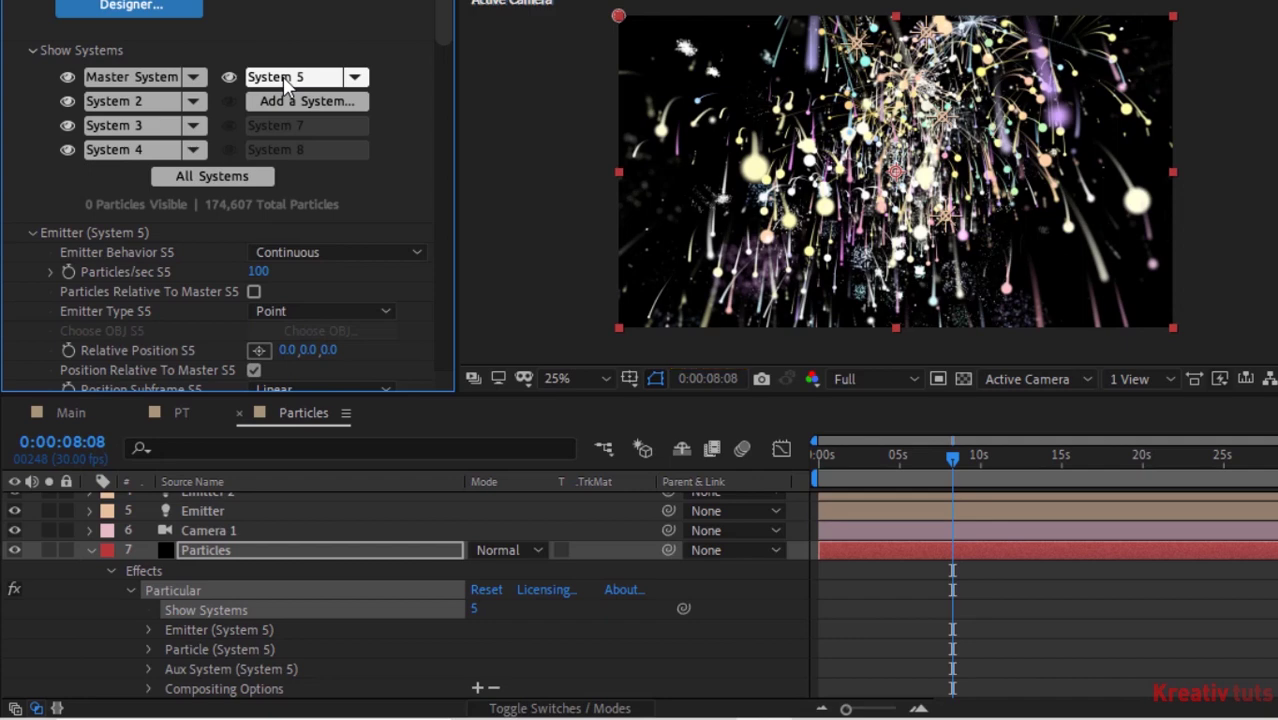
pyautogui.keyDown('alt'); pyautogui.click(69, 271); pyautogui.keyUp('alt')
pyautogui.write('ma')
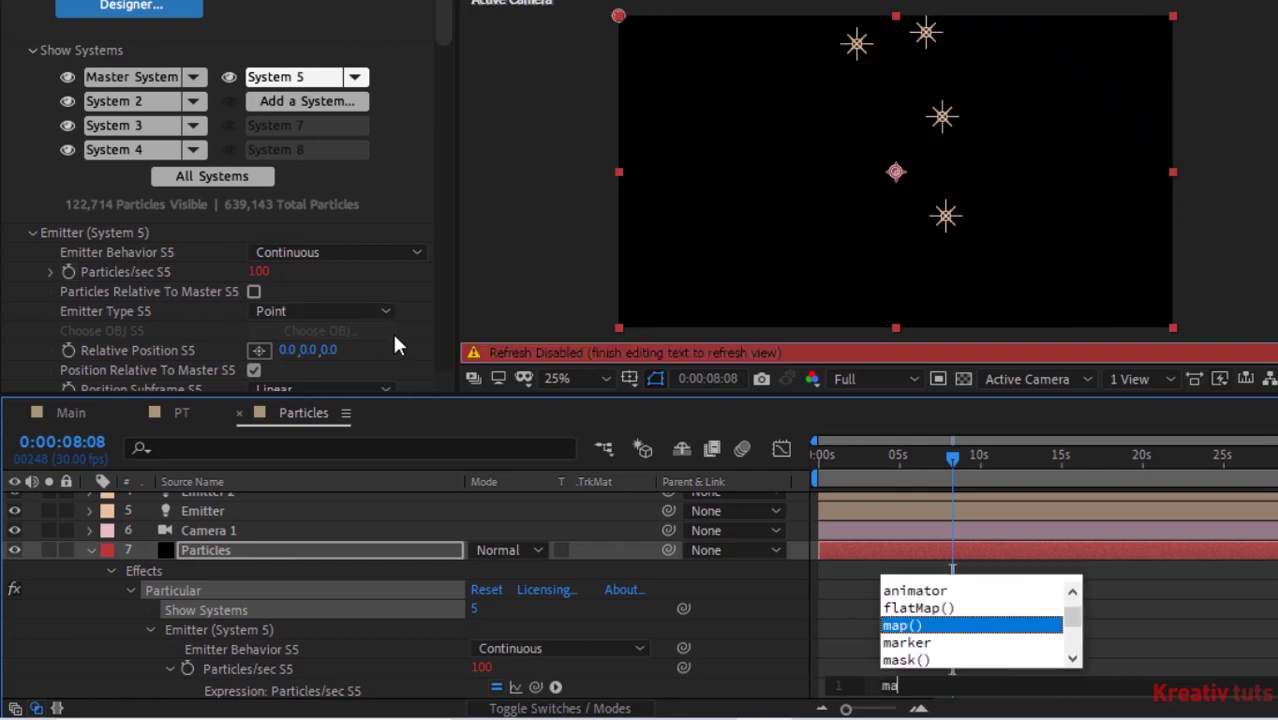
pyautogui.write('th.tan')
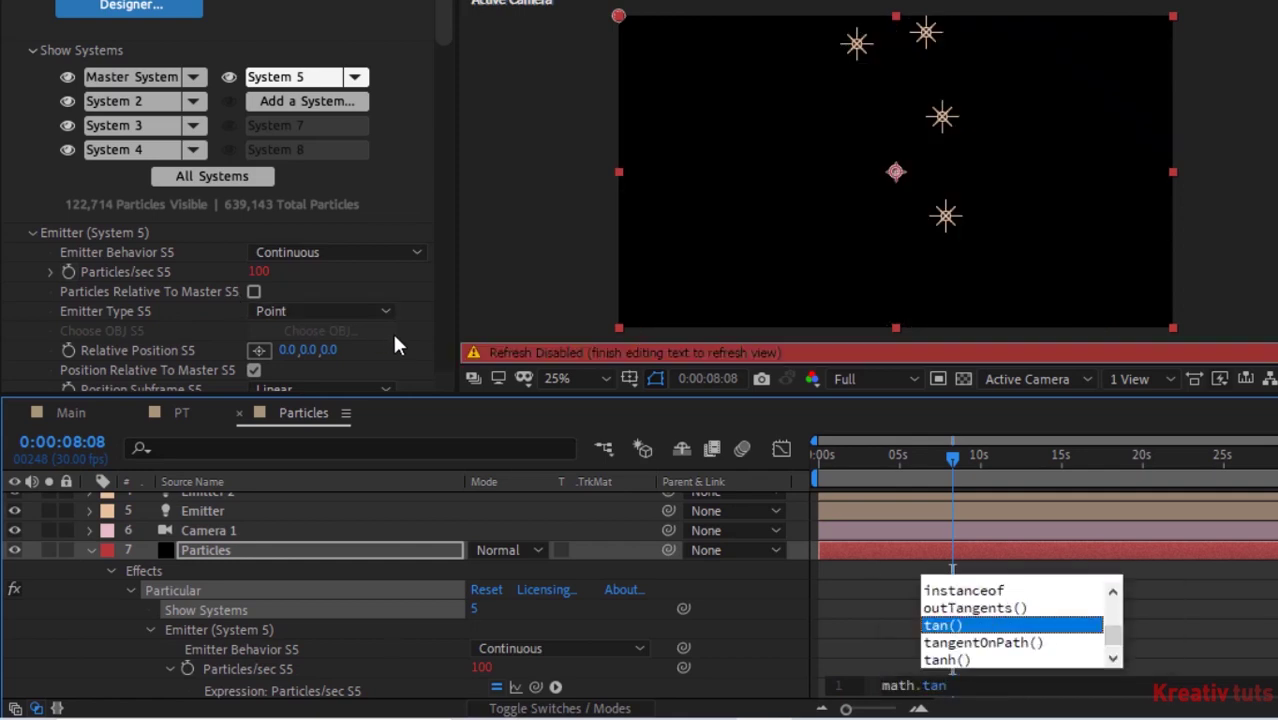
pyautogui.write('(t')
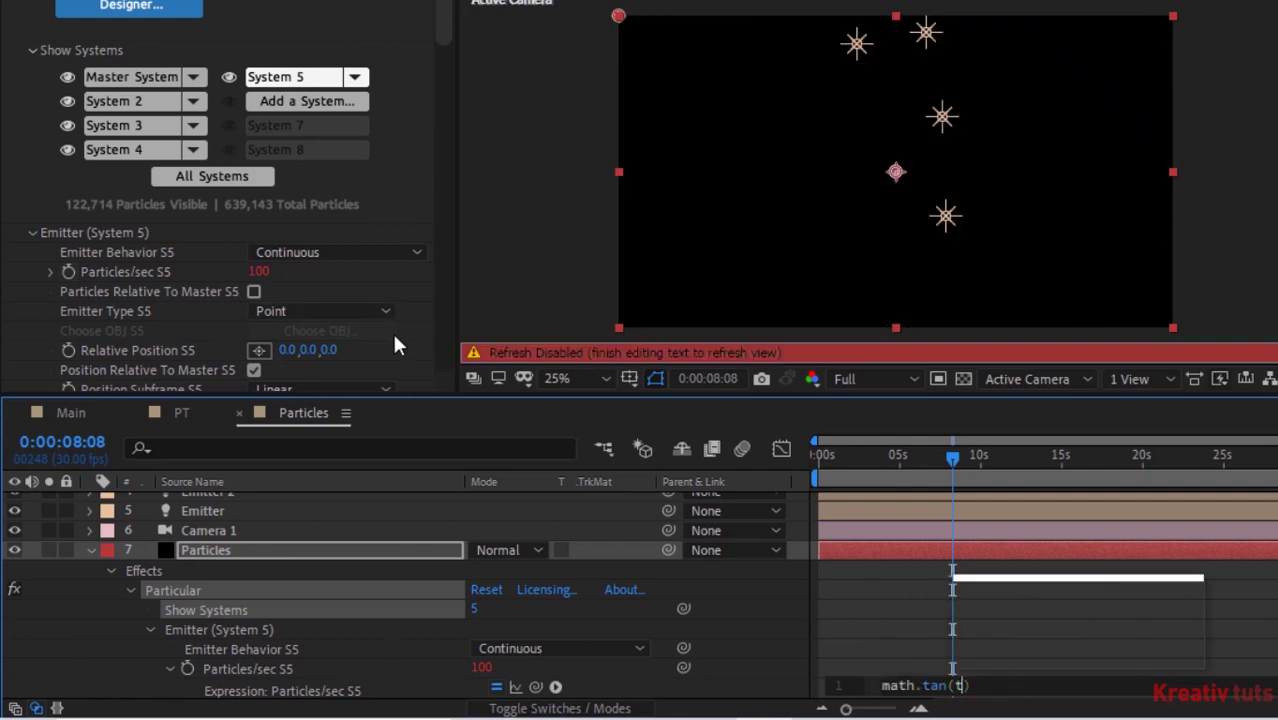
pyautogui.write('ime*')
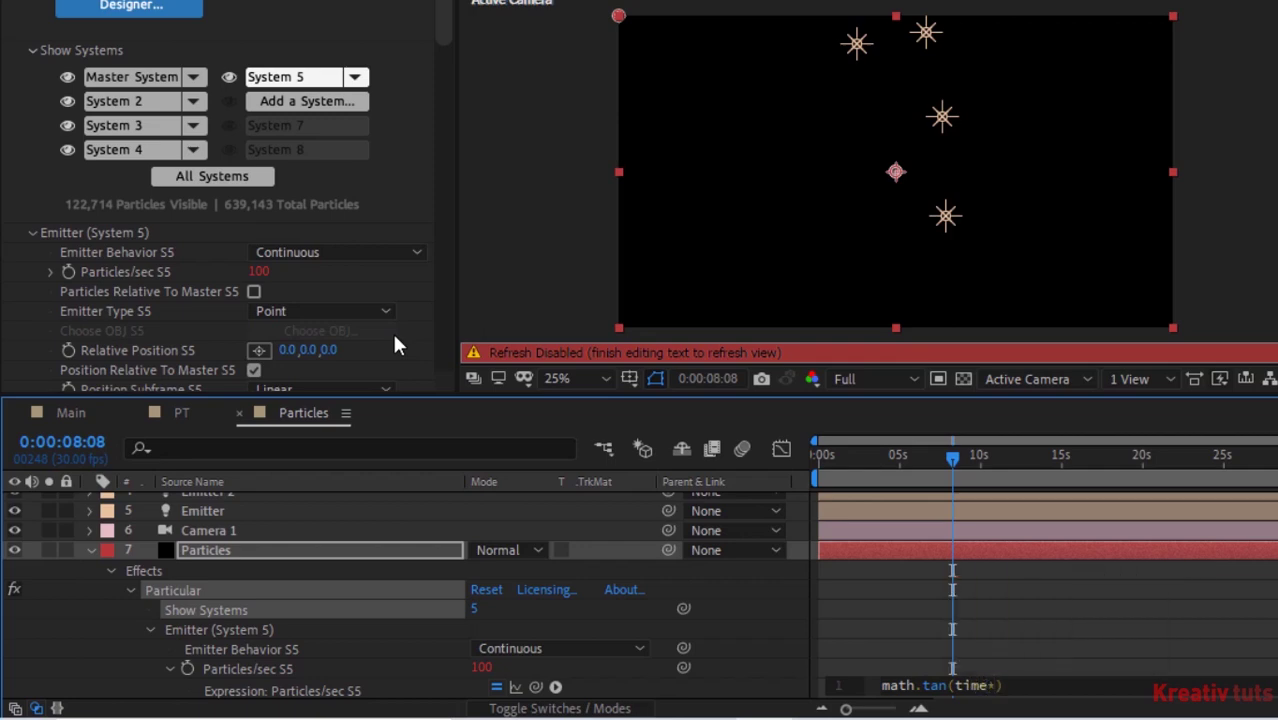
pyautogui.write('2)*200-100')
pyautogui.click(468, 170)
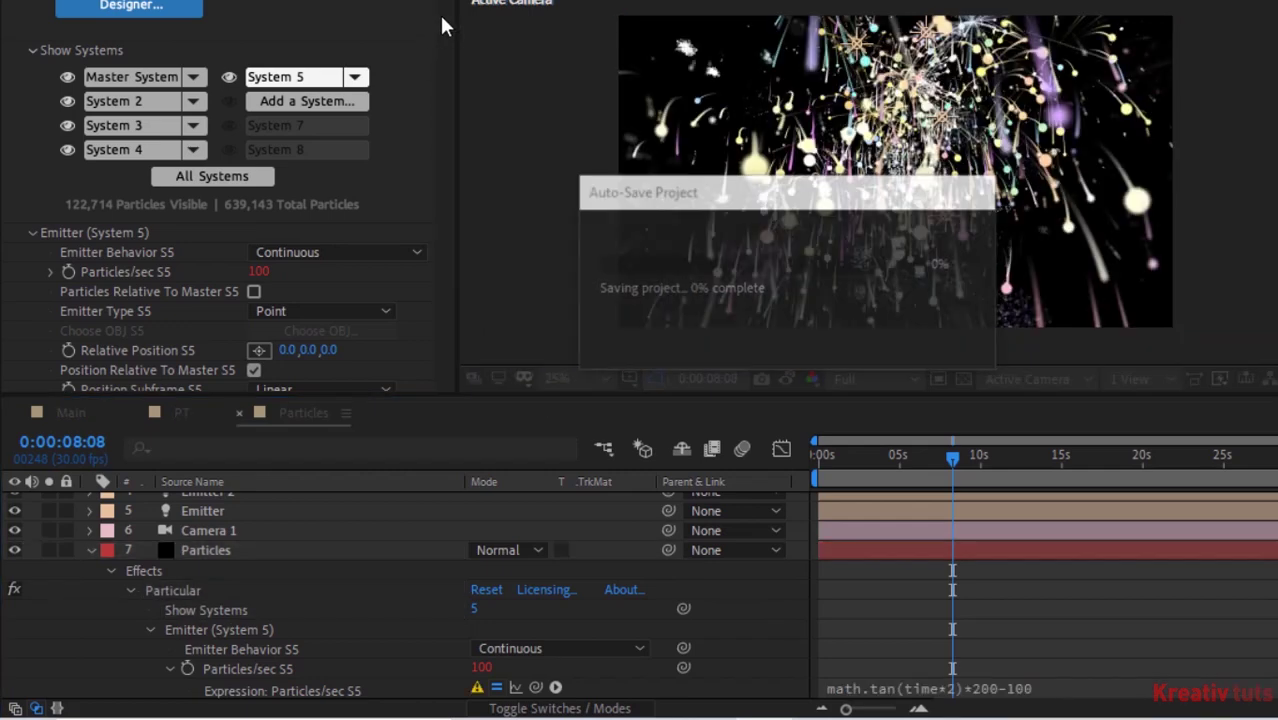
# - Set the Emitter Type of System 5 to Light(s)
pyautogui.moveTo(441, 16); pyautogui.dragTo(441, 39)
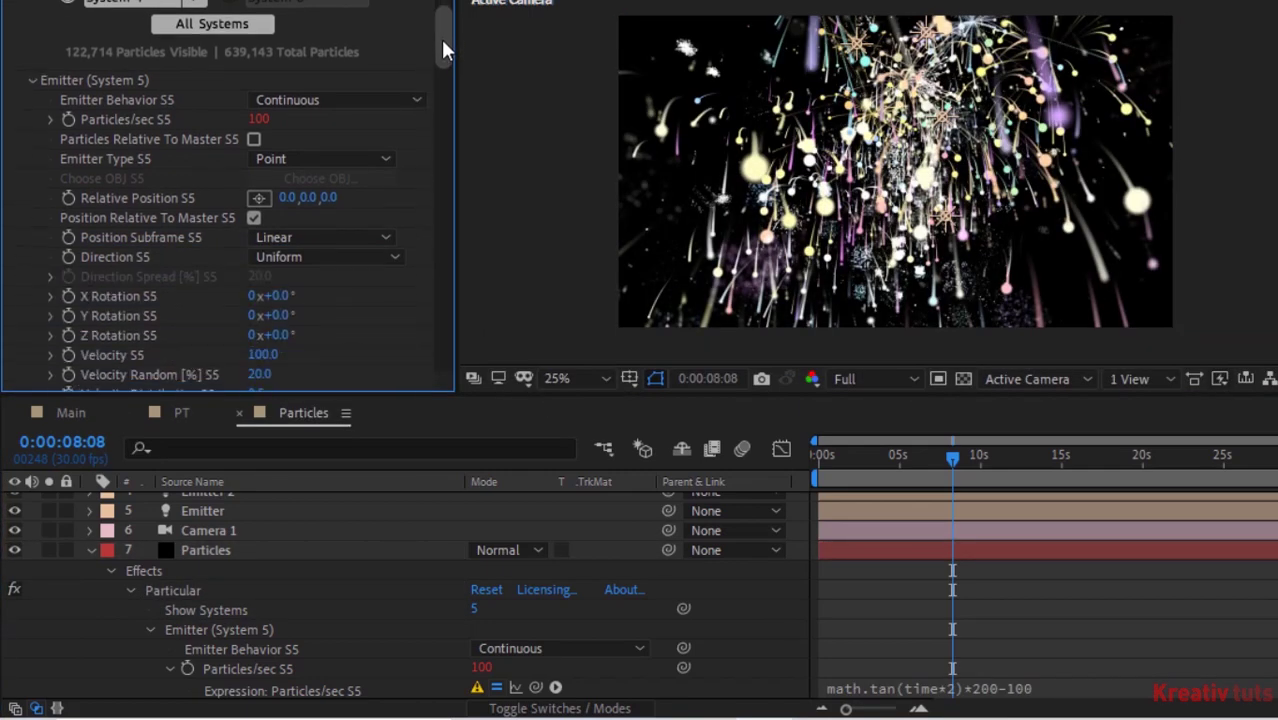
pyautogui.click(320, 159)
pyautogui.click(322, 286)
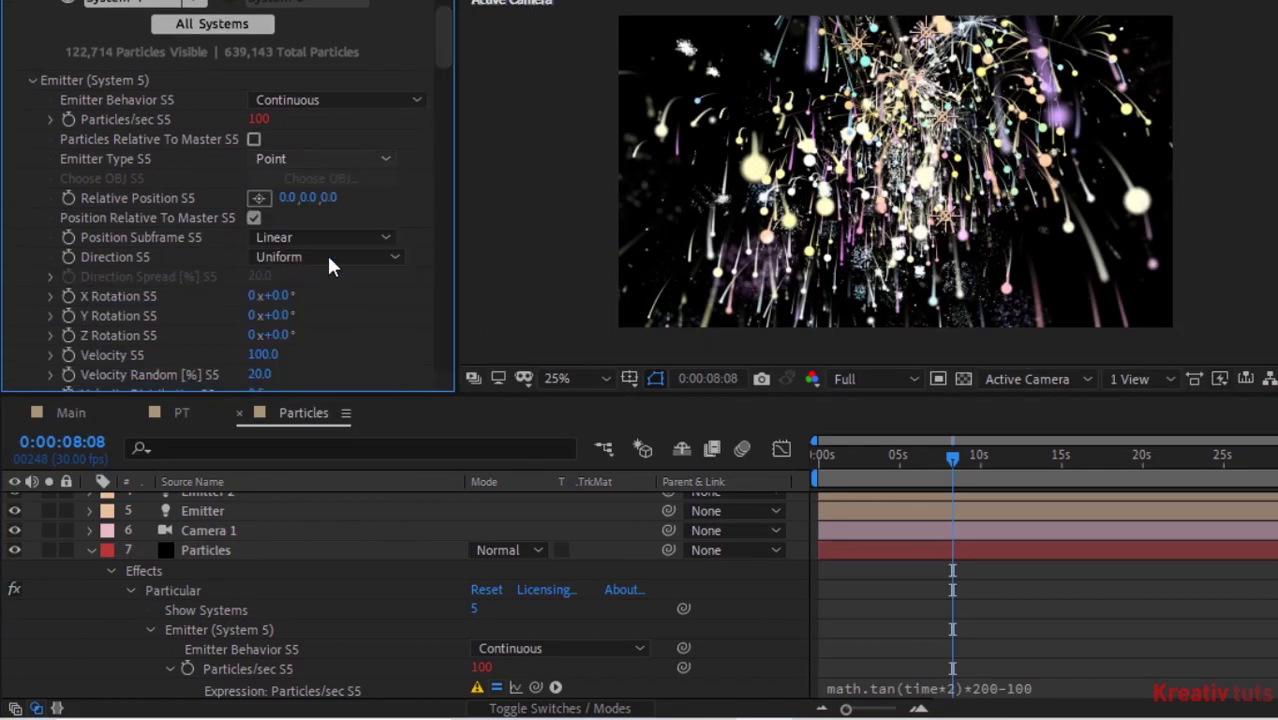
# - Set System 5's emitter Velocity to 50 and its Emitter Size XYZ to 0
pyautogui.moveTo(435, 36); pyautogui.dragTo(438, 66)
pyautogui.click(263, 145)
pyautogui.write('50')
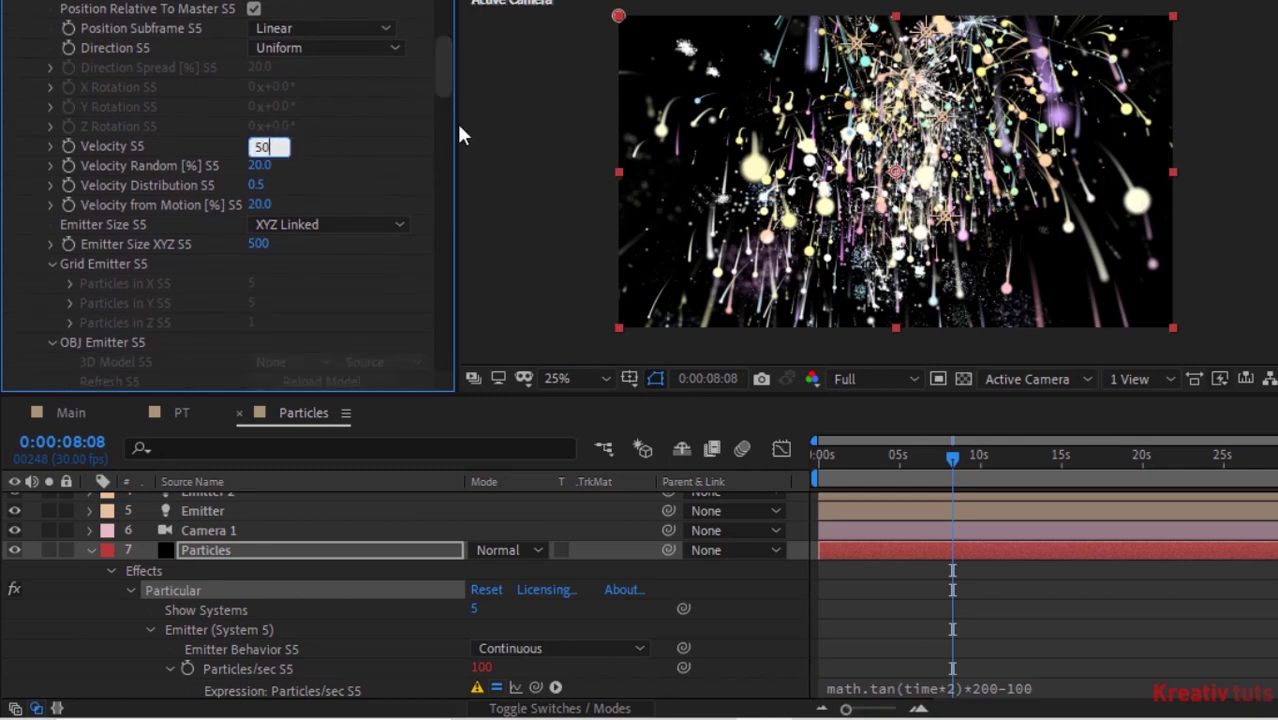
pyautogui.press('Tab')
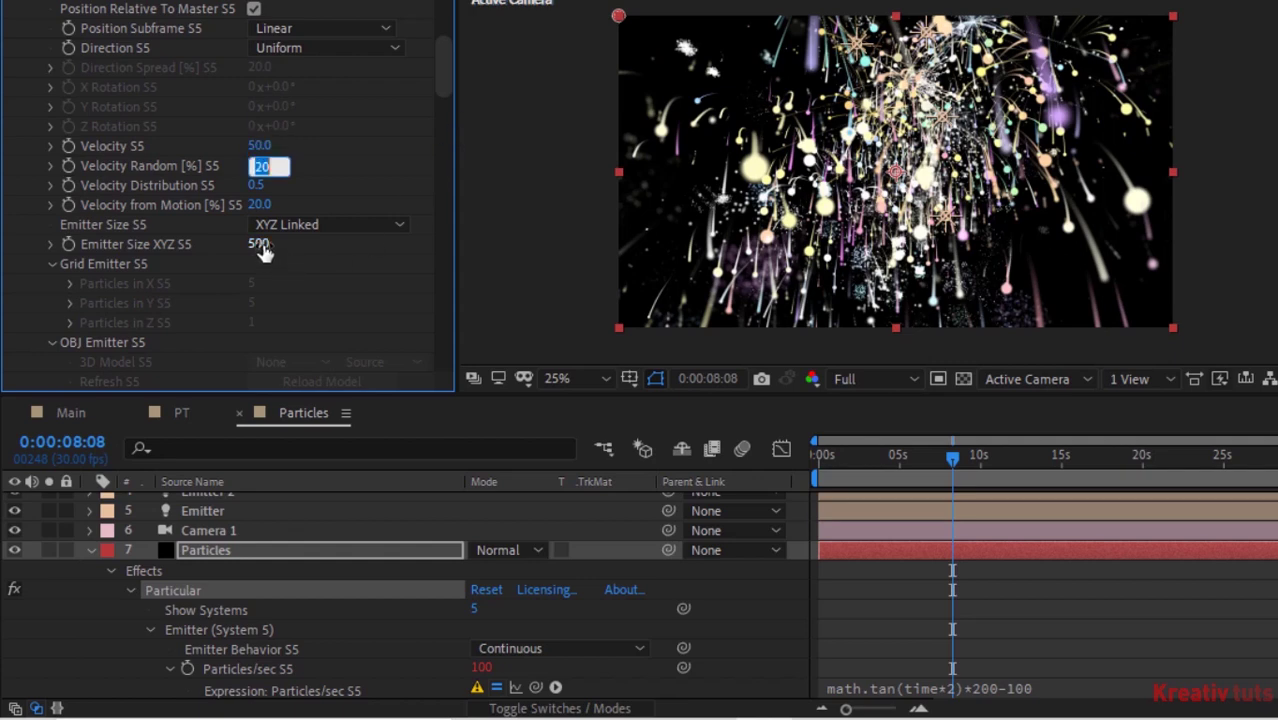
pyautogui.click(260, 245)
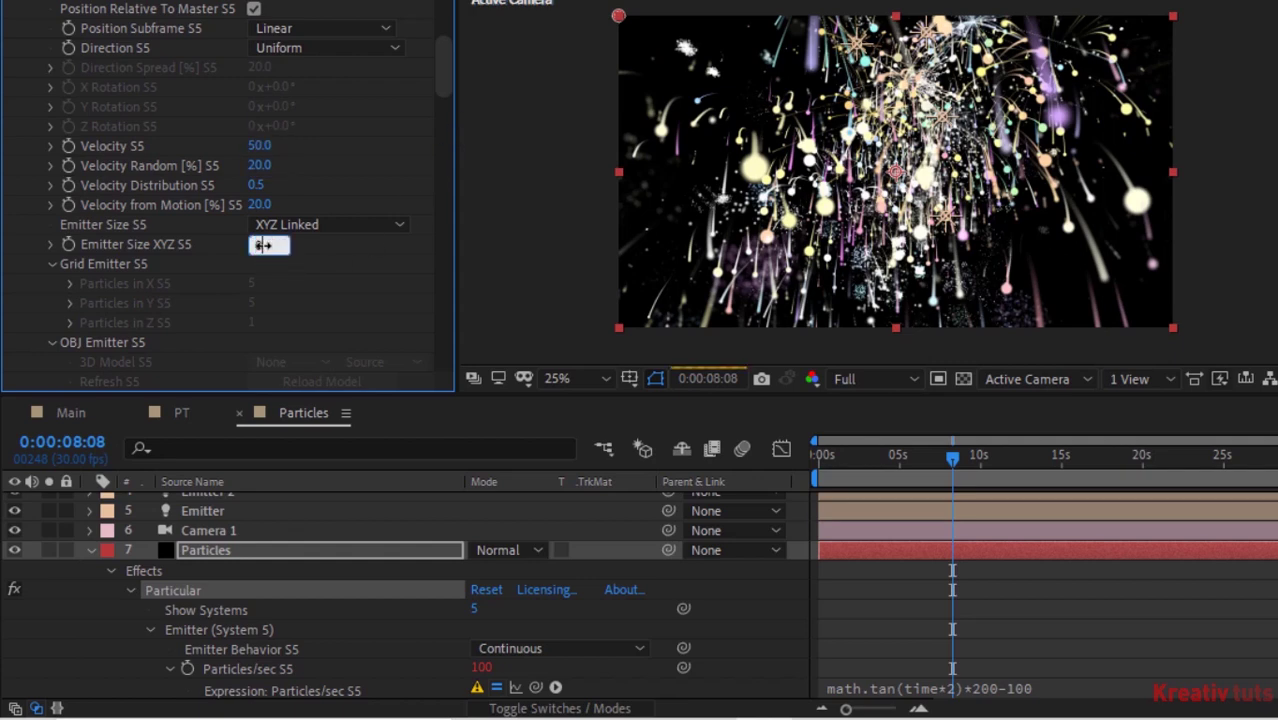
pyautogui.write('0')
pyautogui.press('Return')
# - Collapse System 5's emitter settings and set its main particles' Life to 6 seconds with a Life Random of 100%
pyautogui.scroll(1, 413, 160)
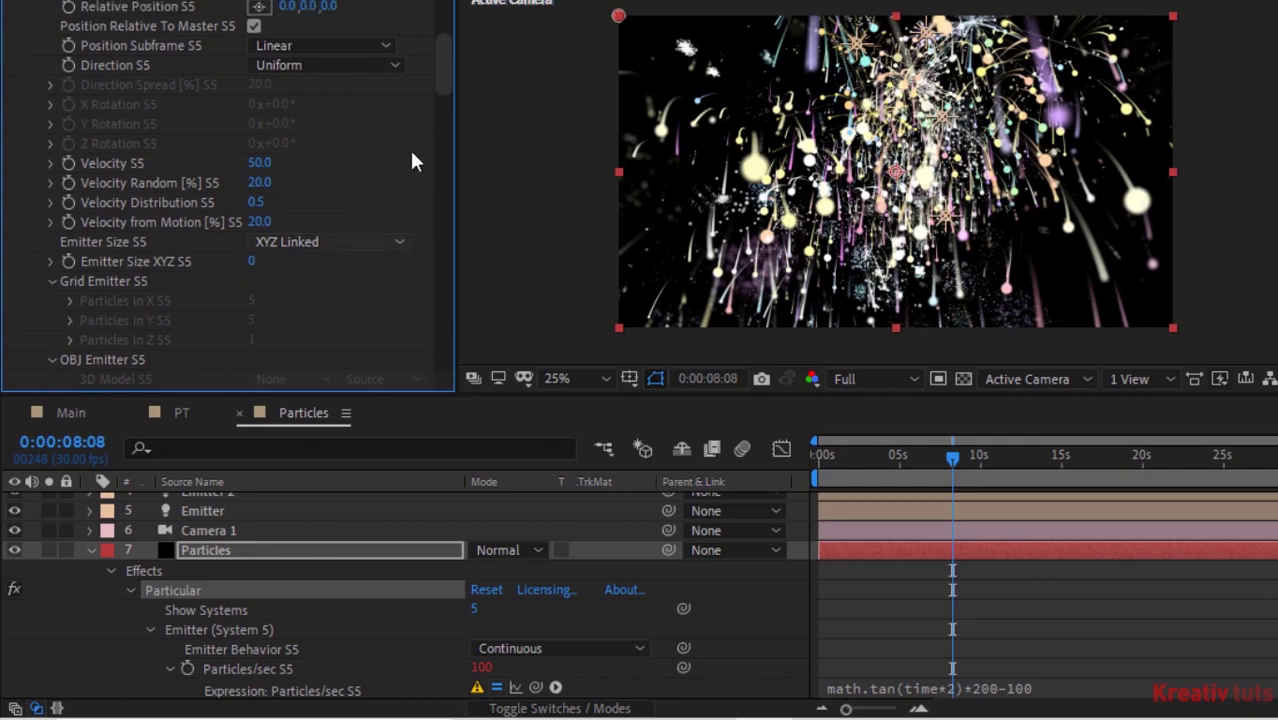
pyautogui.moveTo(443, 72); pyautogui.dragTo(442, 43)
pyautogui.click(30, 59)
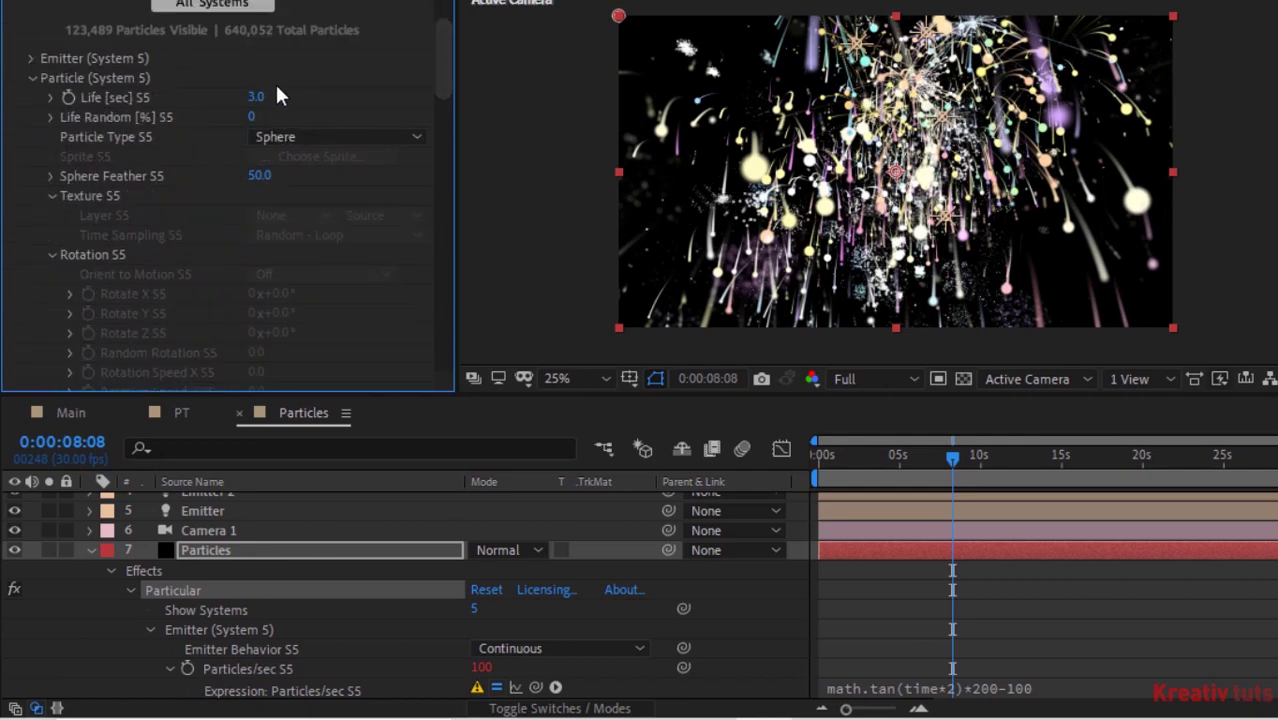
pyautogui.click(258, 97)
pyautogui.write('6')
pyautogui.press('Tab')
pyautogui.write('100')
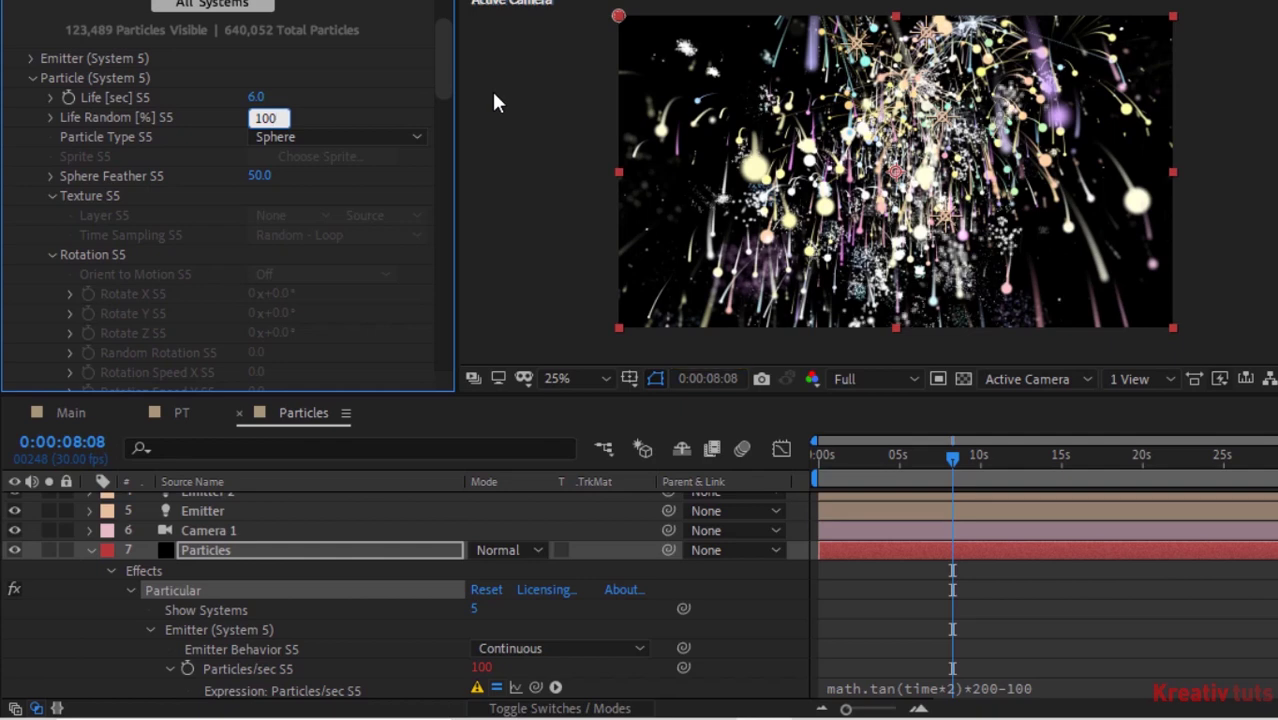
pyautogui.press('Tab')
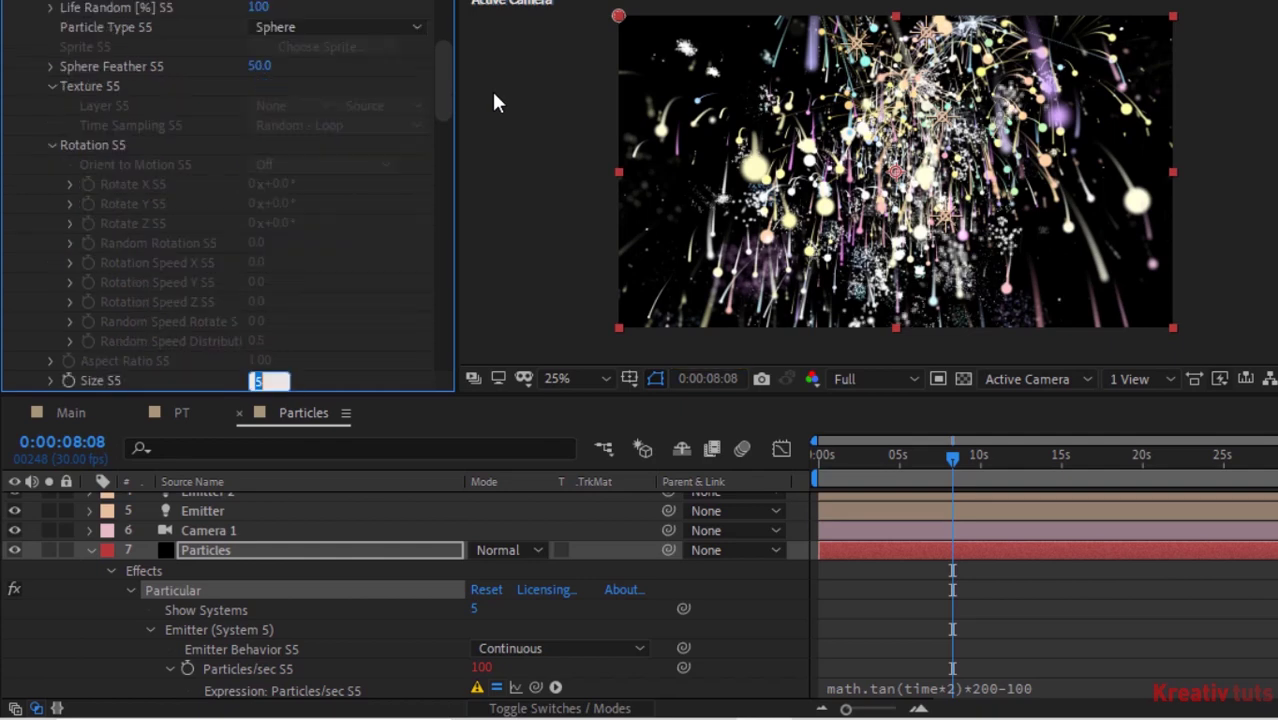
# - Set the Sphere Feather of System 5's main particles to 0 and their Size Random to 100%
pyautogui.click(258, 66)
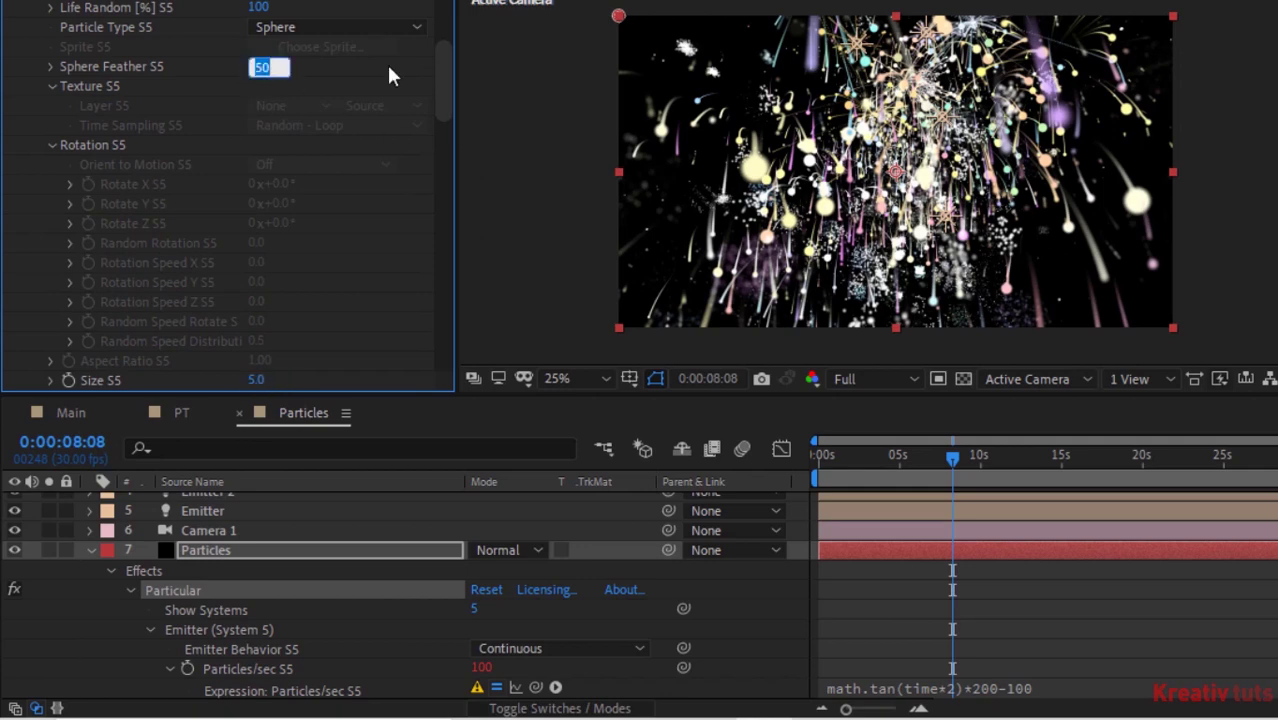
pyautogui.write('0')
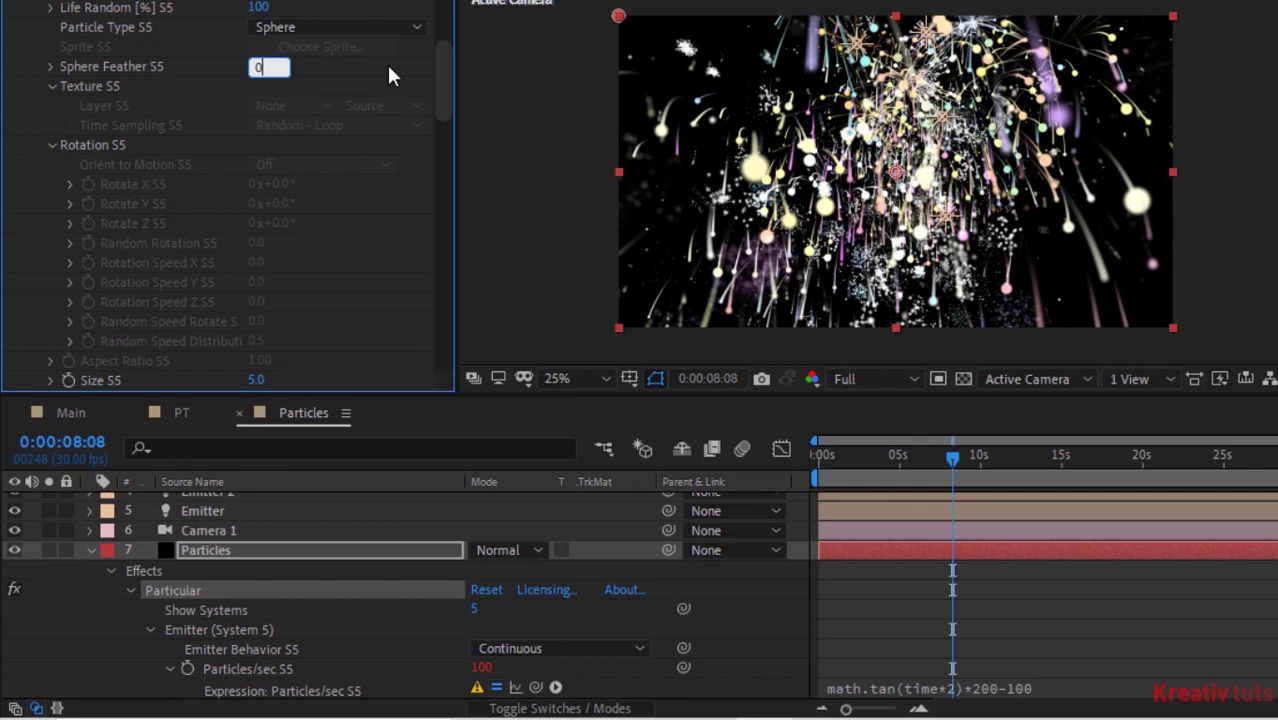
pyautogui.press('Tab')
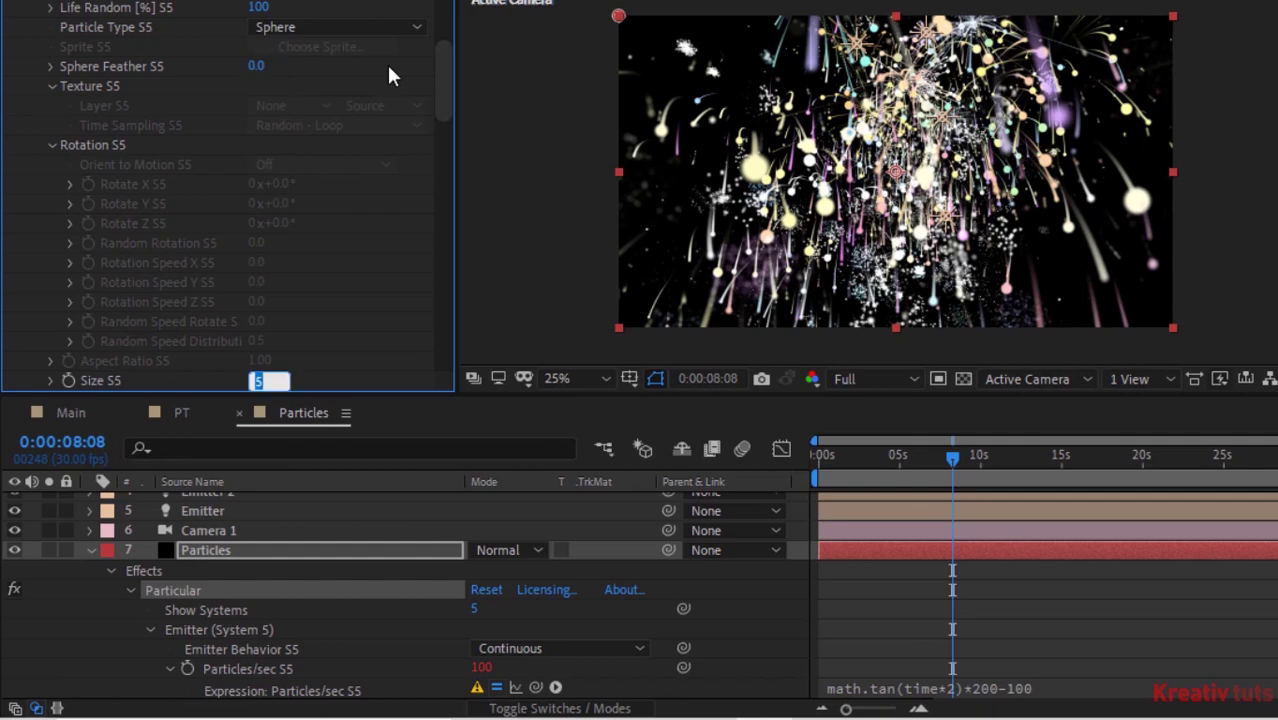
pyautogui.press('Tab')
pyautogui.write('100')
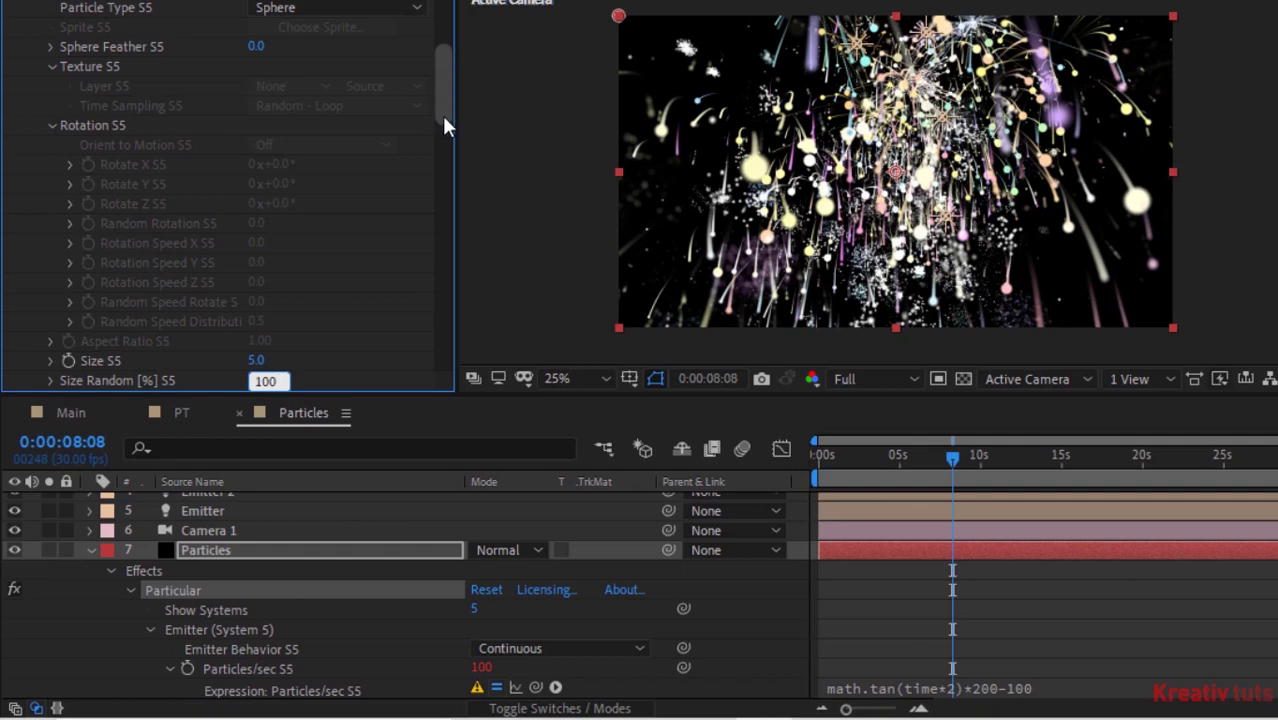
# - Set the color source of System 5's main particles to From Light Emitter
pyautogui.moveTo(444, 104); pyautogui.dragTo(447, 145)
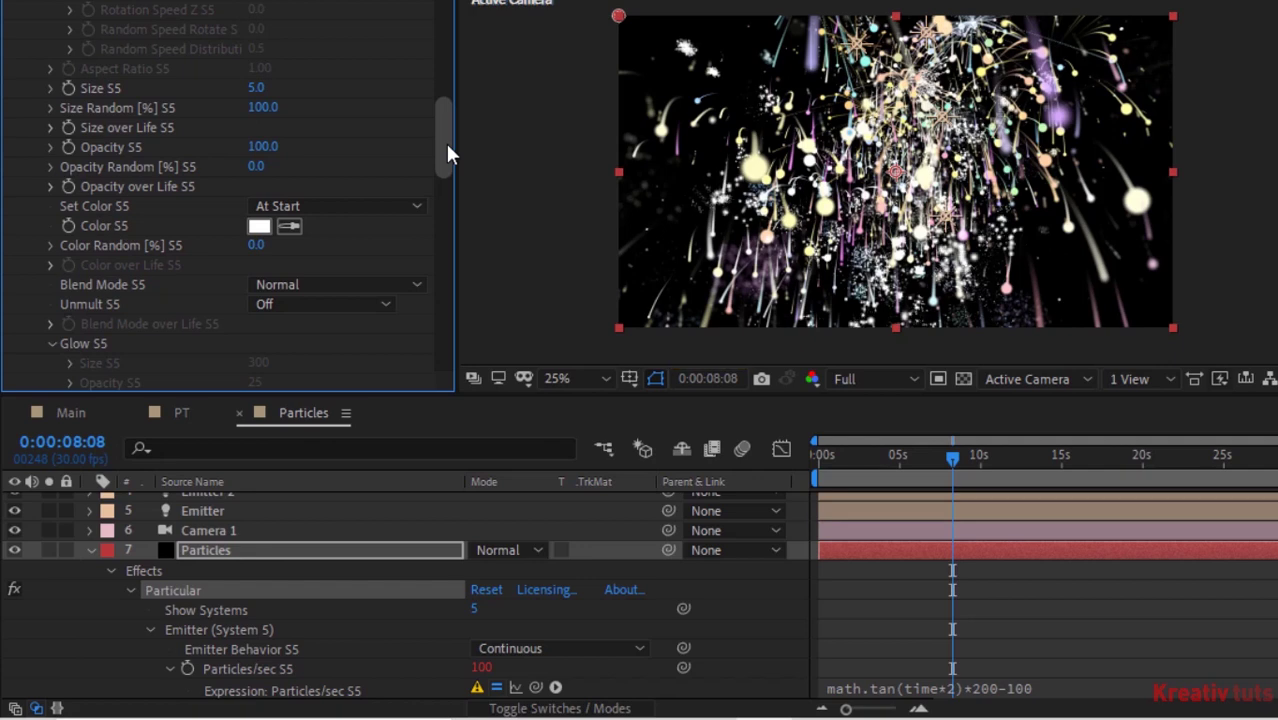
pyautogui.click(372, 207)
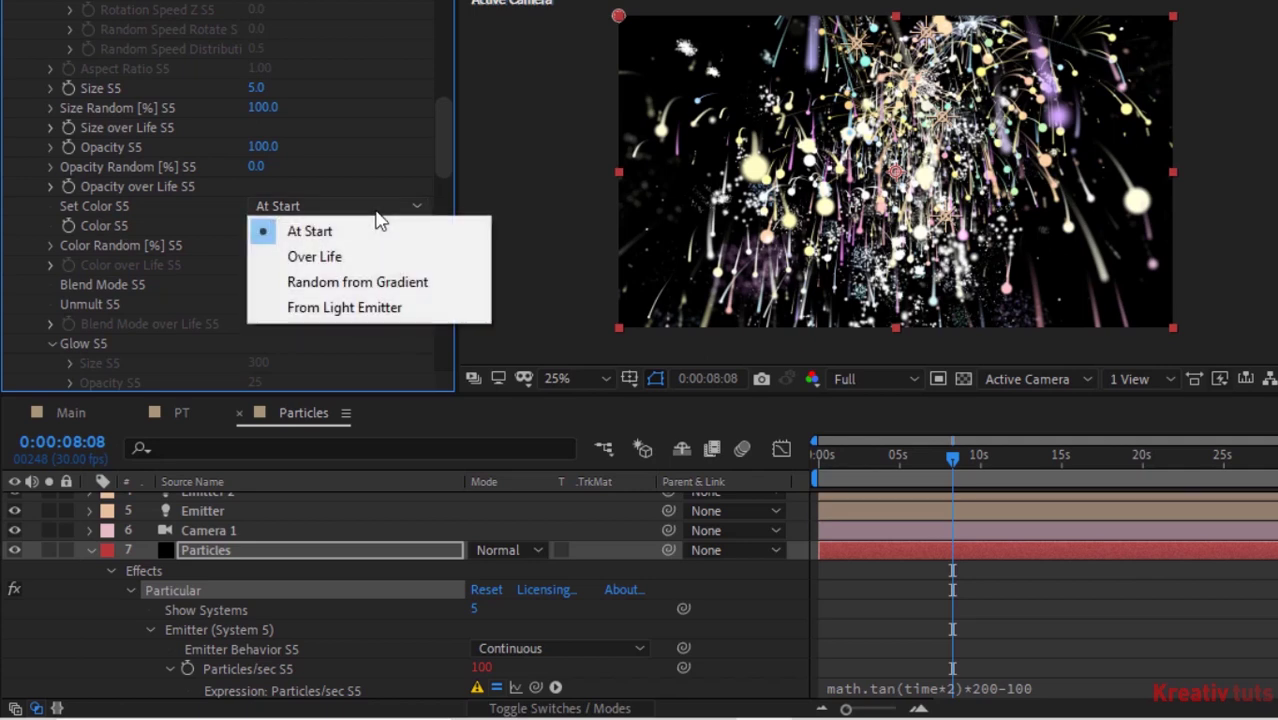
pyautogui.click(372, 306)
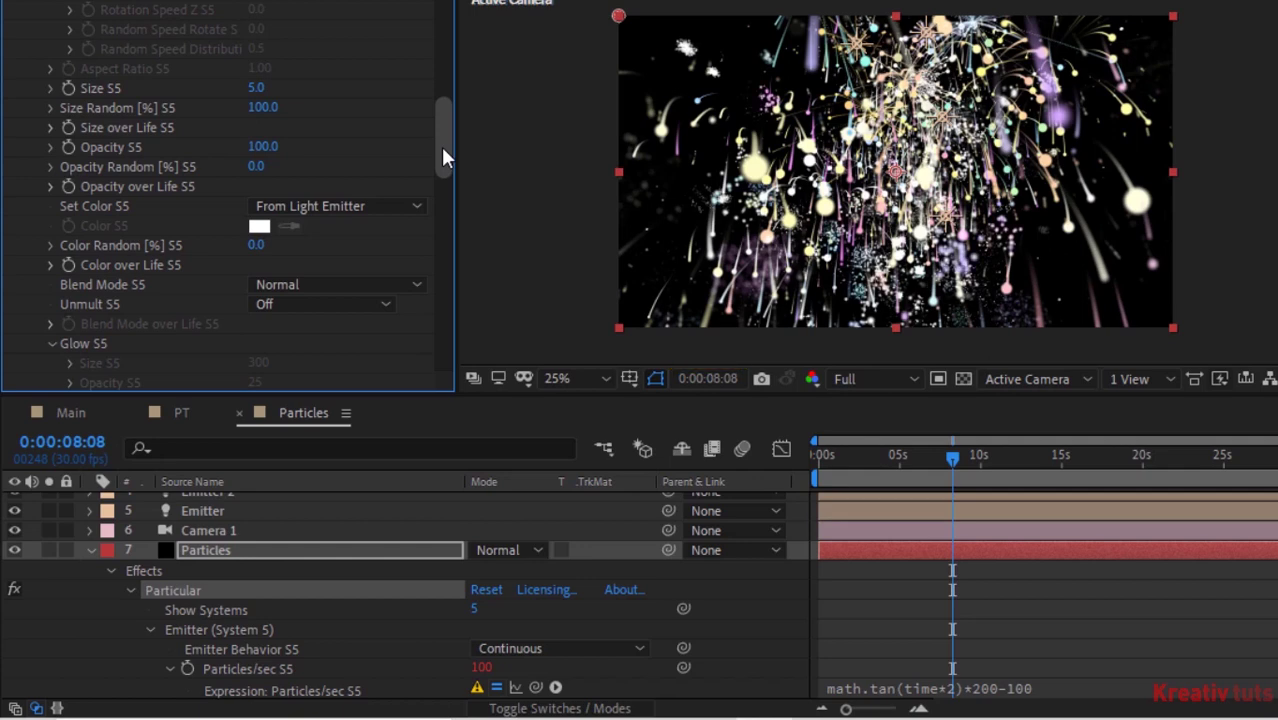
# - Collapse System 5's particle settings and set its Aux System to emit Continuously
pyautogui.moveTo(445, 158); pyautogui.dragTo(446, 78)
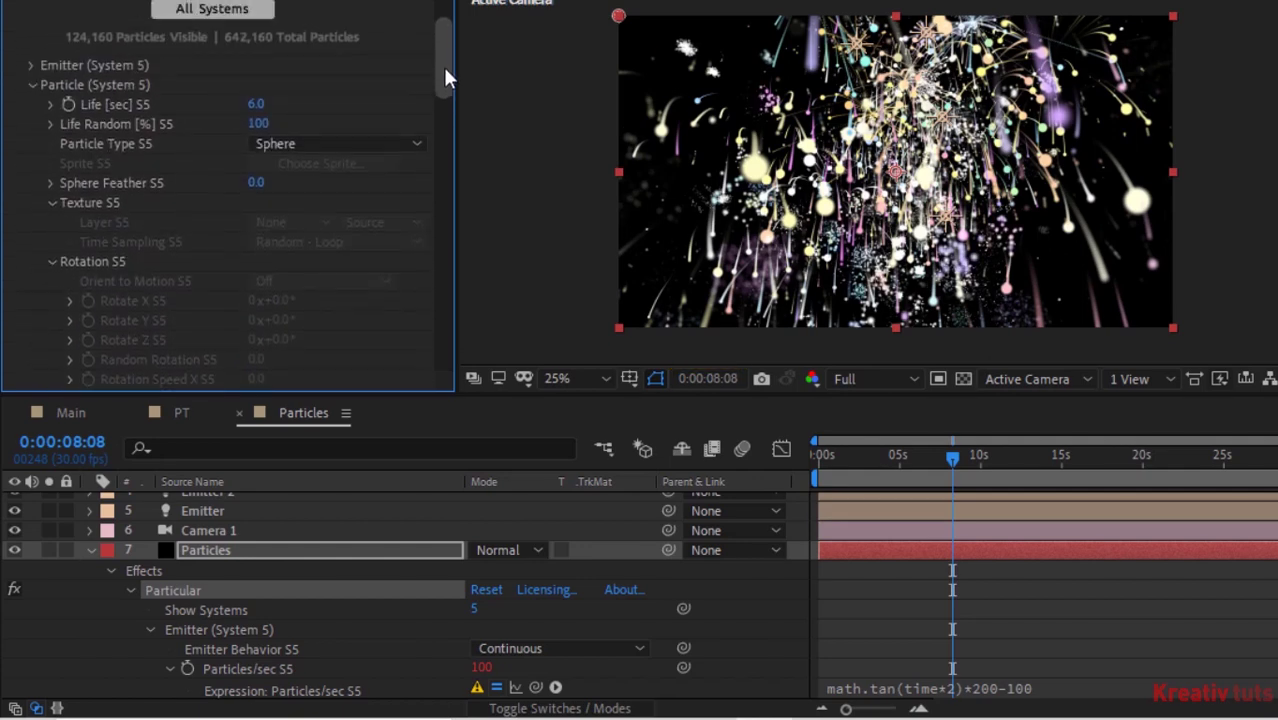
pyautogui.click(33, 84)
pyautogui.click(285, 123)
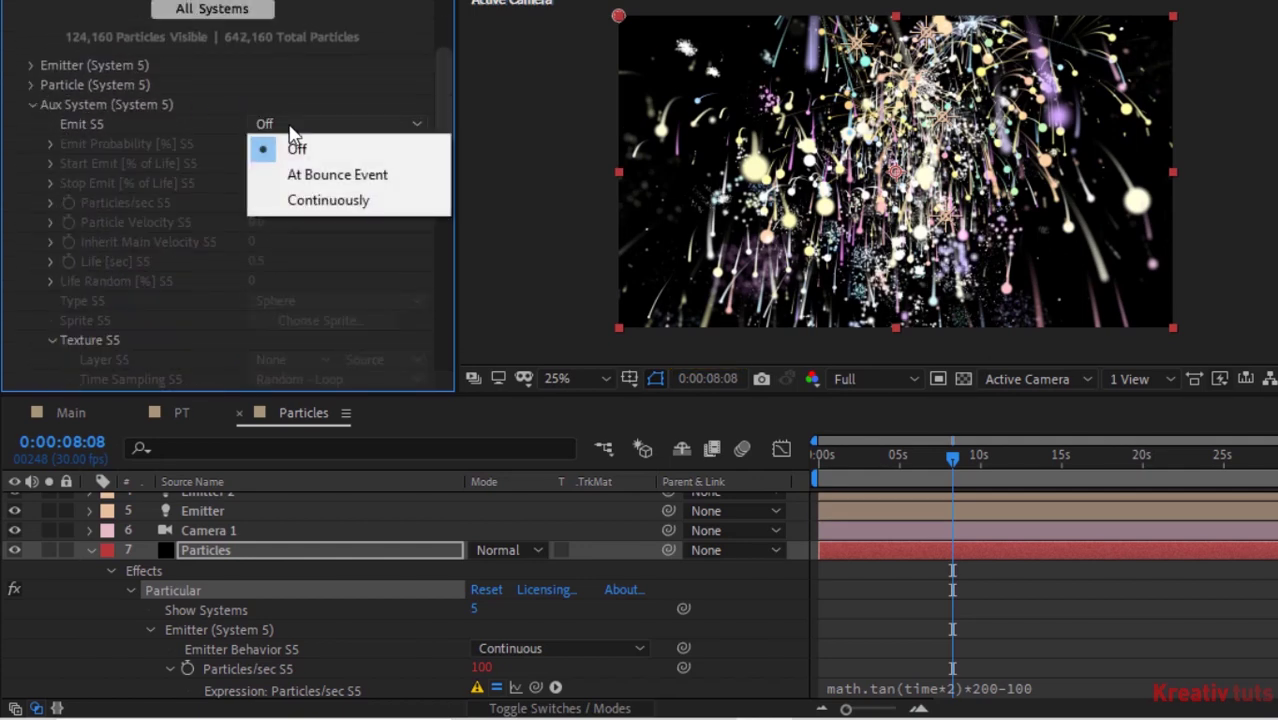
pyautogui.click(350, 204)
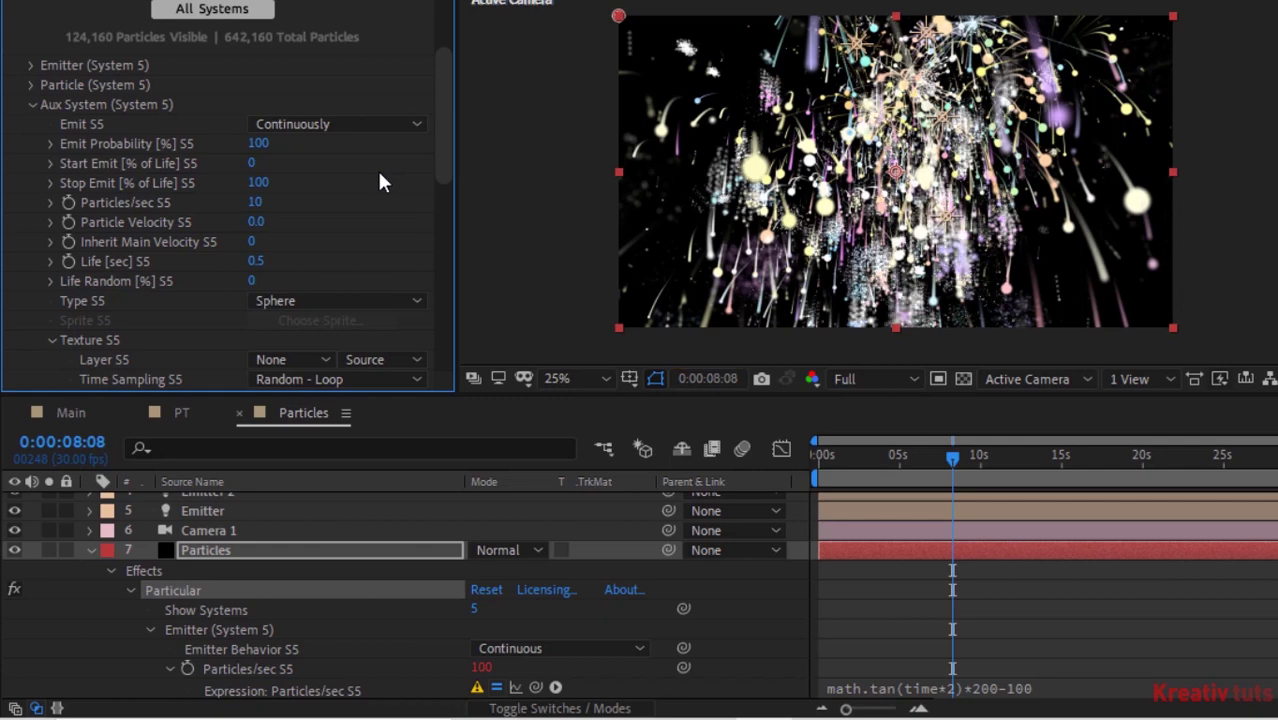
# - Set System 5's Aux System Particles/sec to 100 and its Life to 2 seconds
pyautogui.click(256, 203)
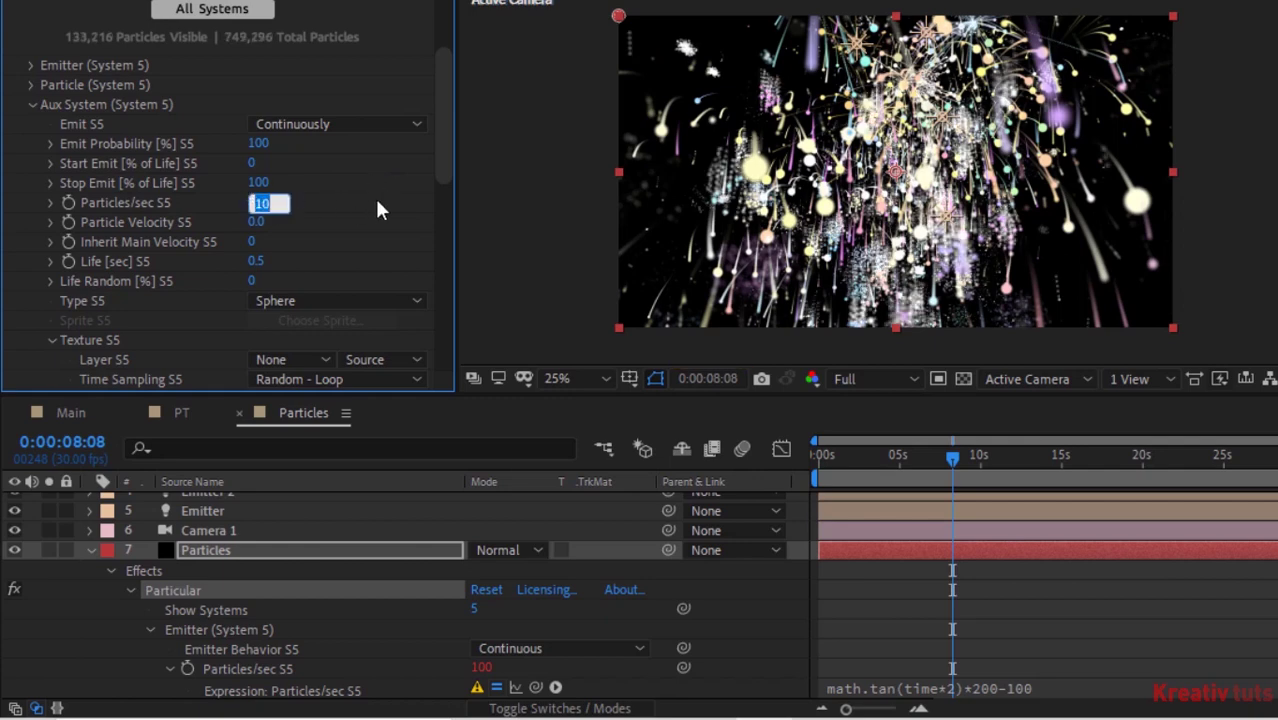
pyautogui.write('100')
pyautogui.press('Tab')
pyautogui.press('Tab')
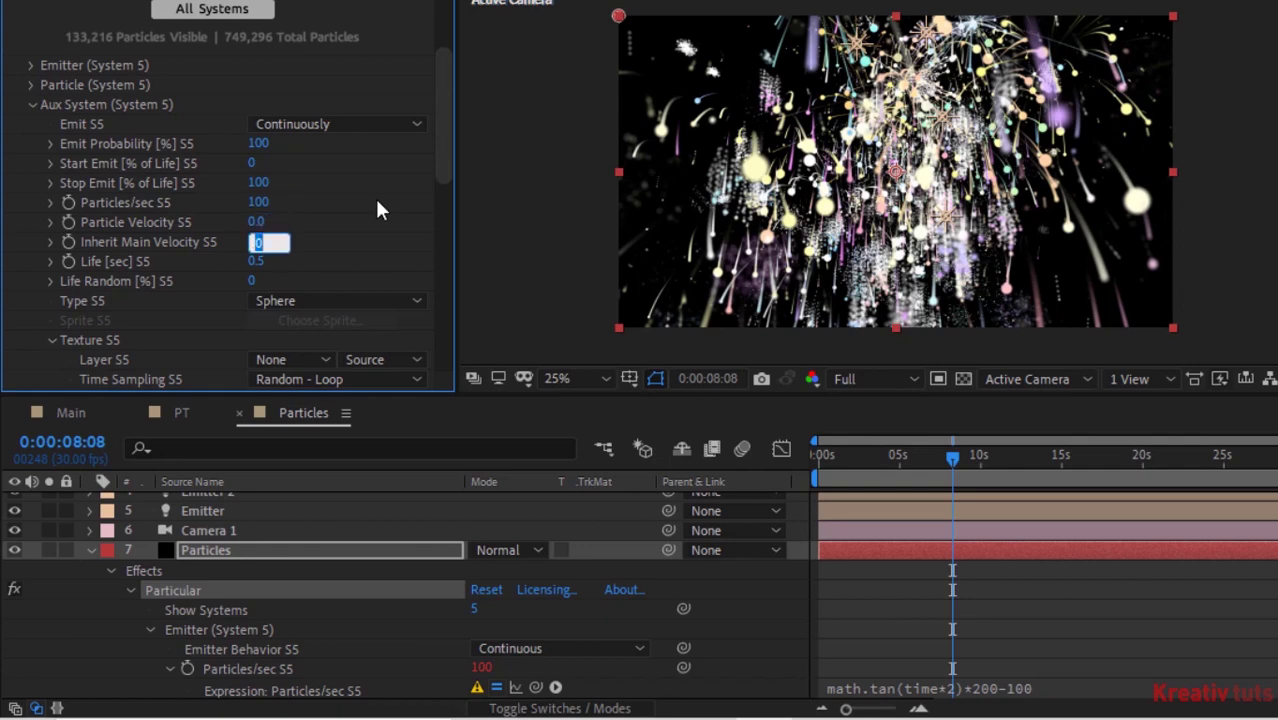
pyautogui.press('Tab')
pyautogui.write('2')
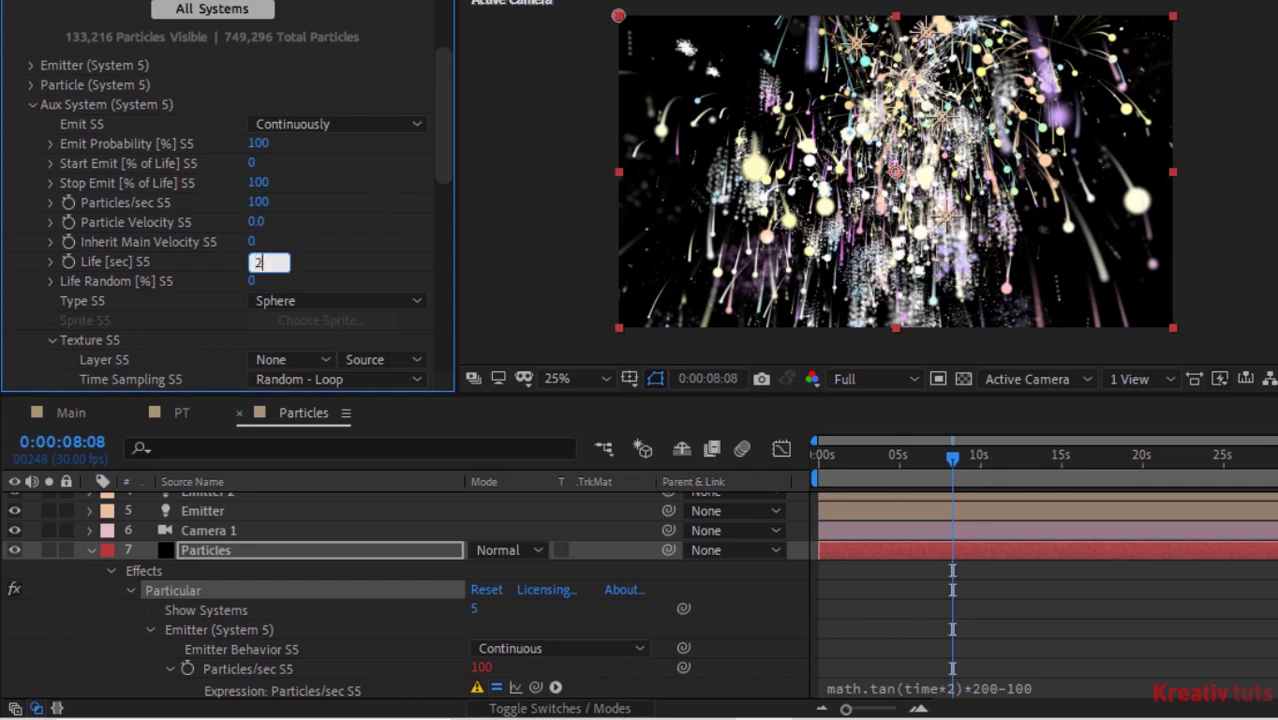
# - Set the Feather of System 5's Aux System particles to 0
pyautogui.moveTo(442, 91); pyautogui.dragTo(443, 160)
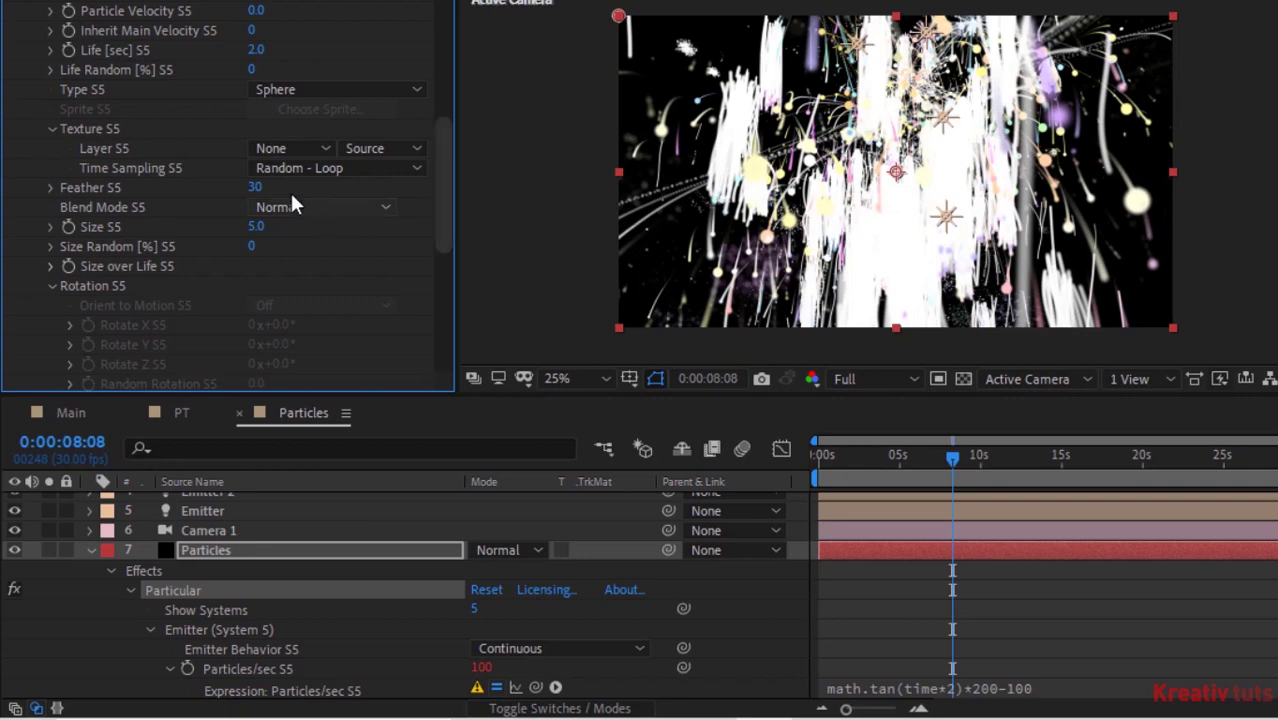
pyautogui.click(254, 187)
pyautogui.write('0')
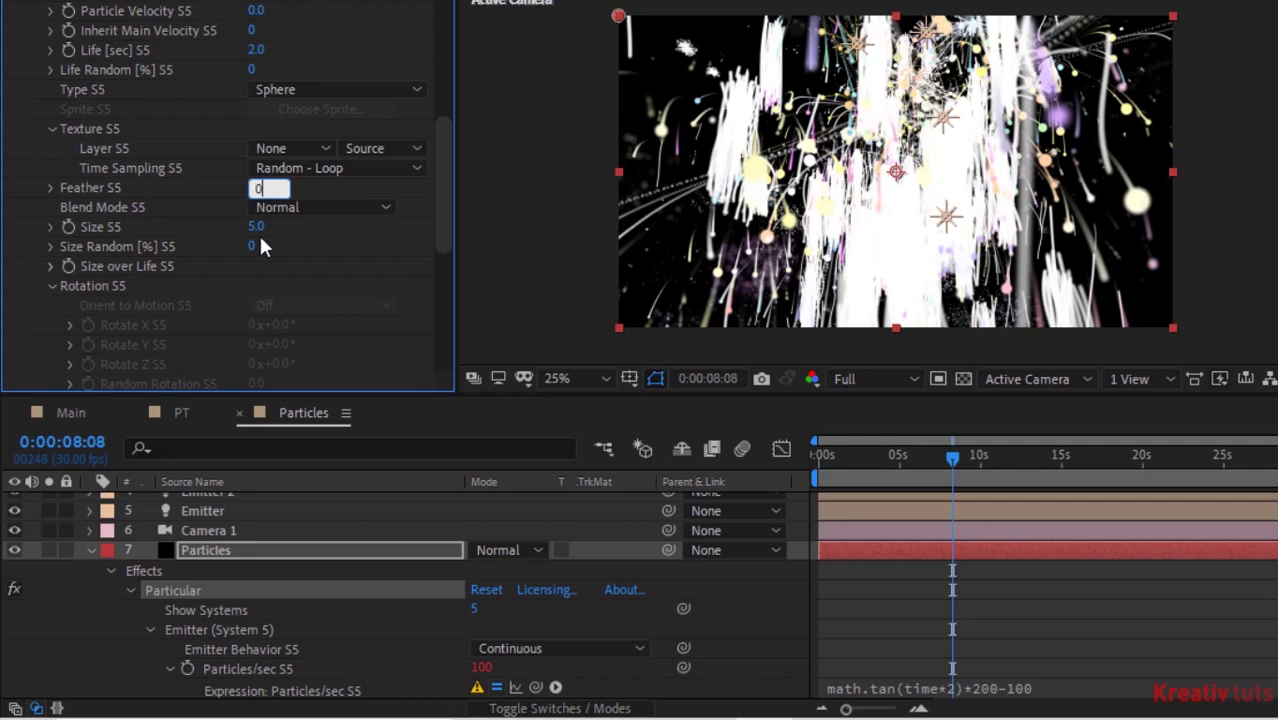
pyautogui.click(142, 293)
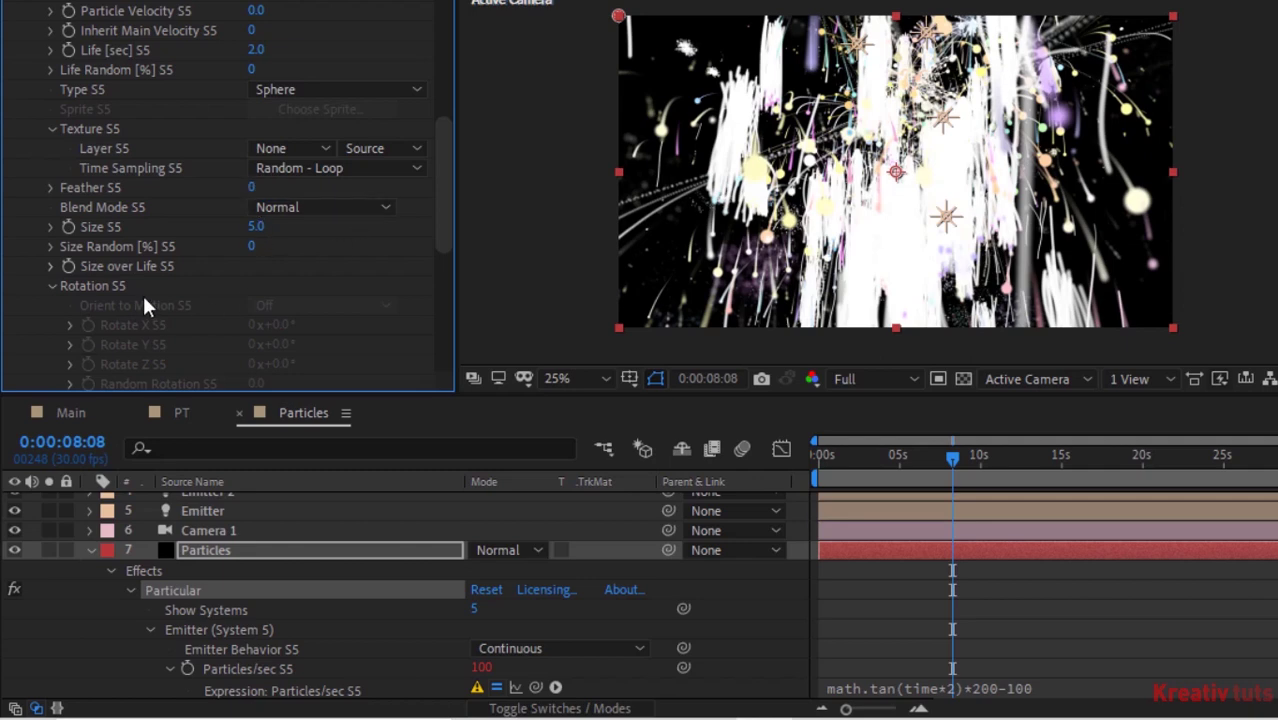
# - Apply the second Size over Life preset, a falling curve, to System 5's Aux System particles
pyautogui.click(52, 267)
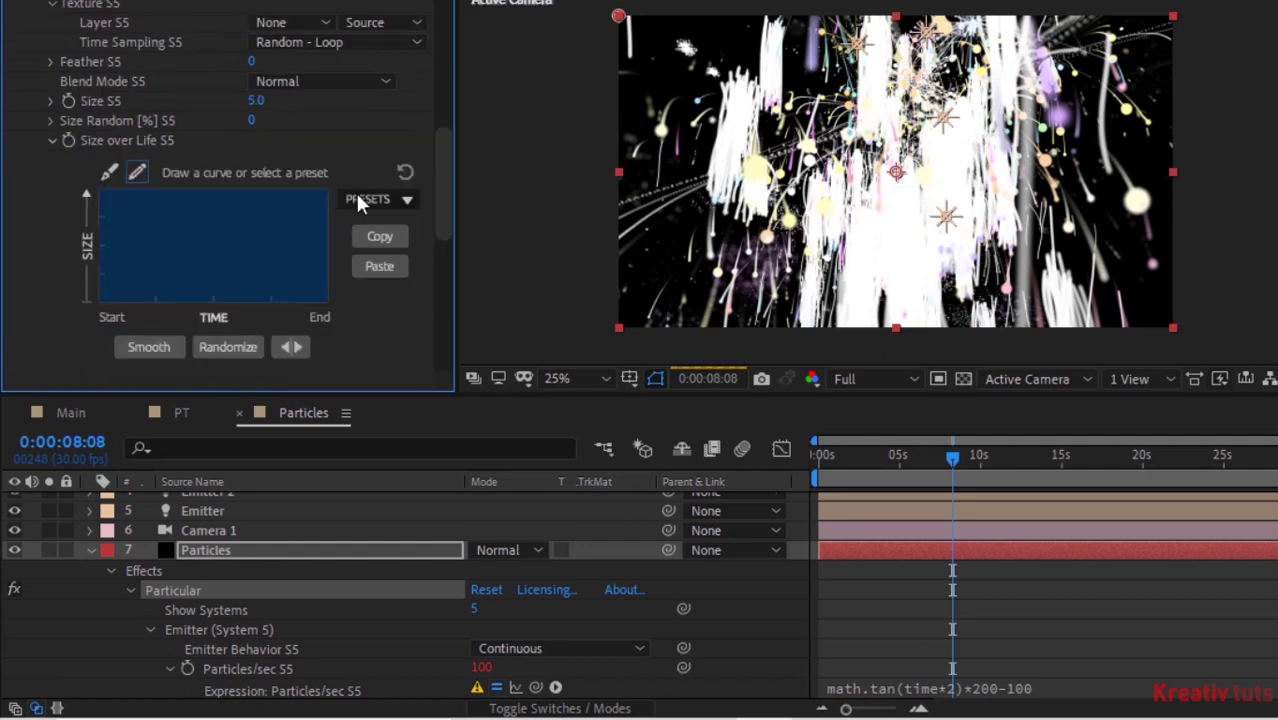
pyautogui.click(373, 196)
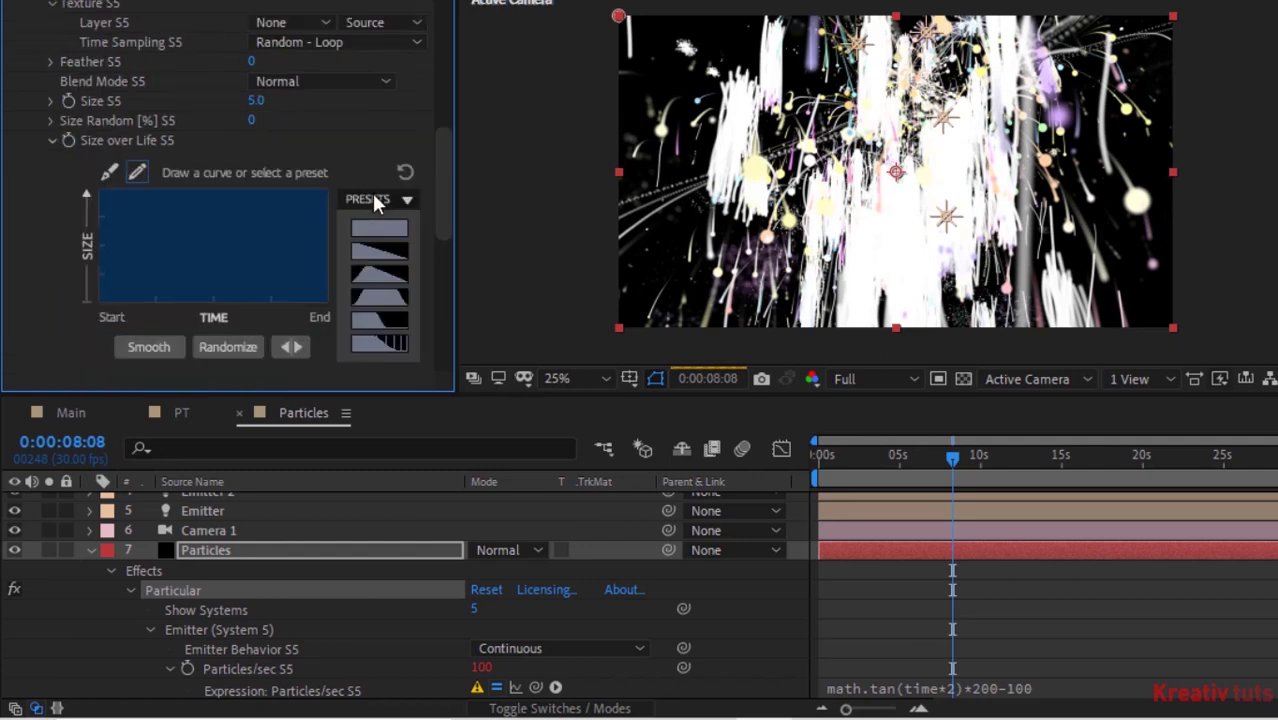
pyautogui.click(394, 252)
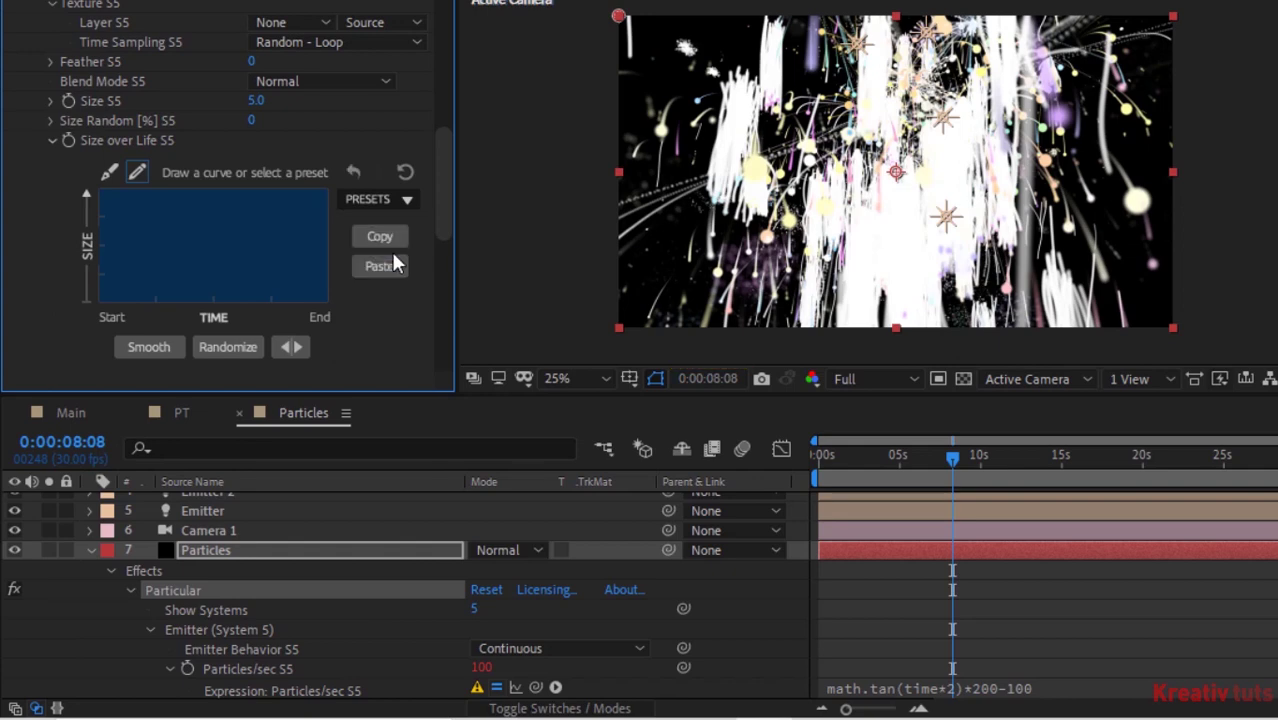
# - Collapse the Size over Life and Rotation groups of System 5's Aux System and set its Color From Main to 100%
pyautogui.click(52, 140)
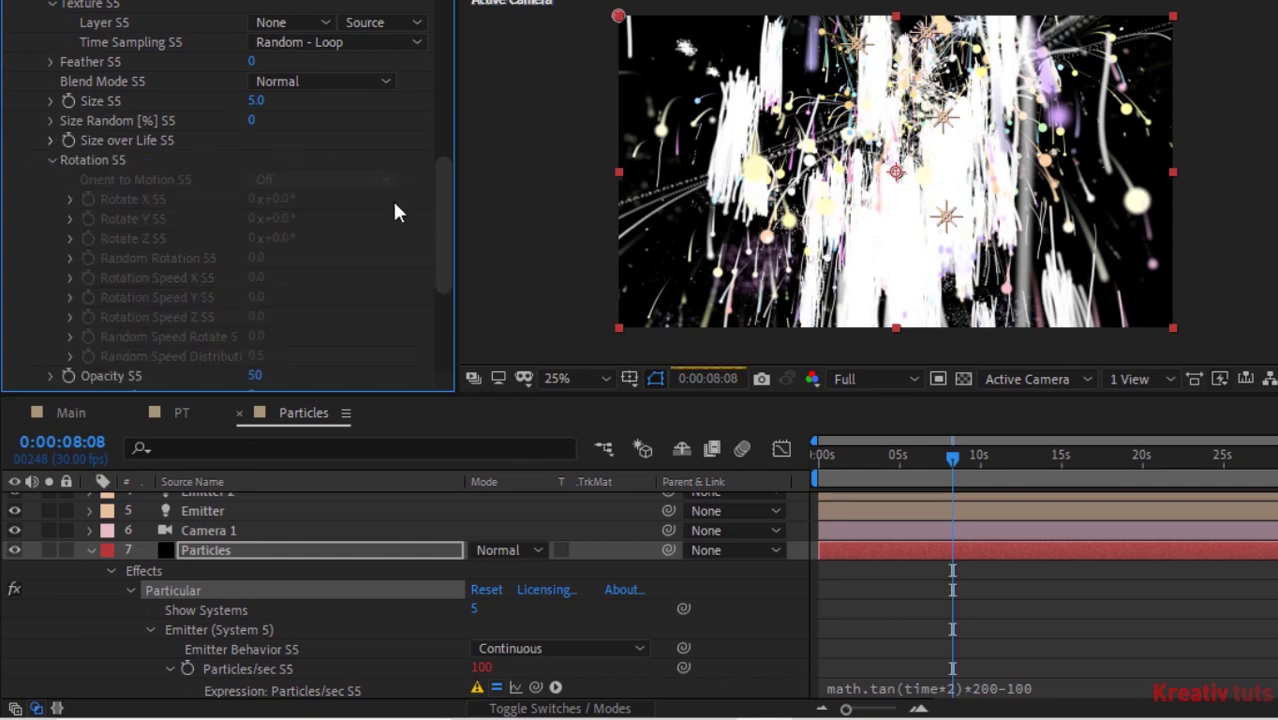
pyautogui.click(53, 161)
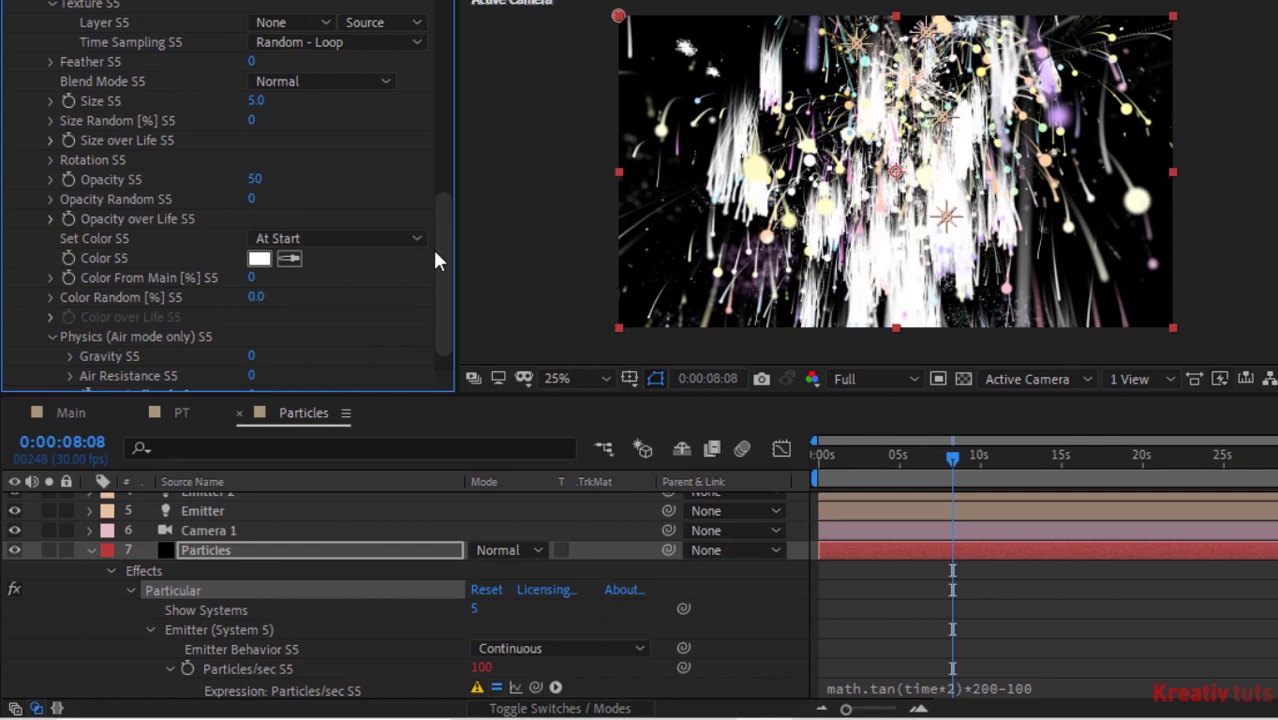
pyautogui.click(251, 281)
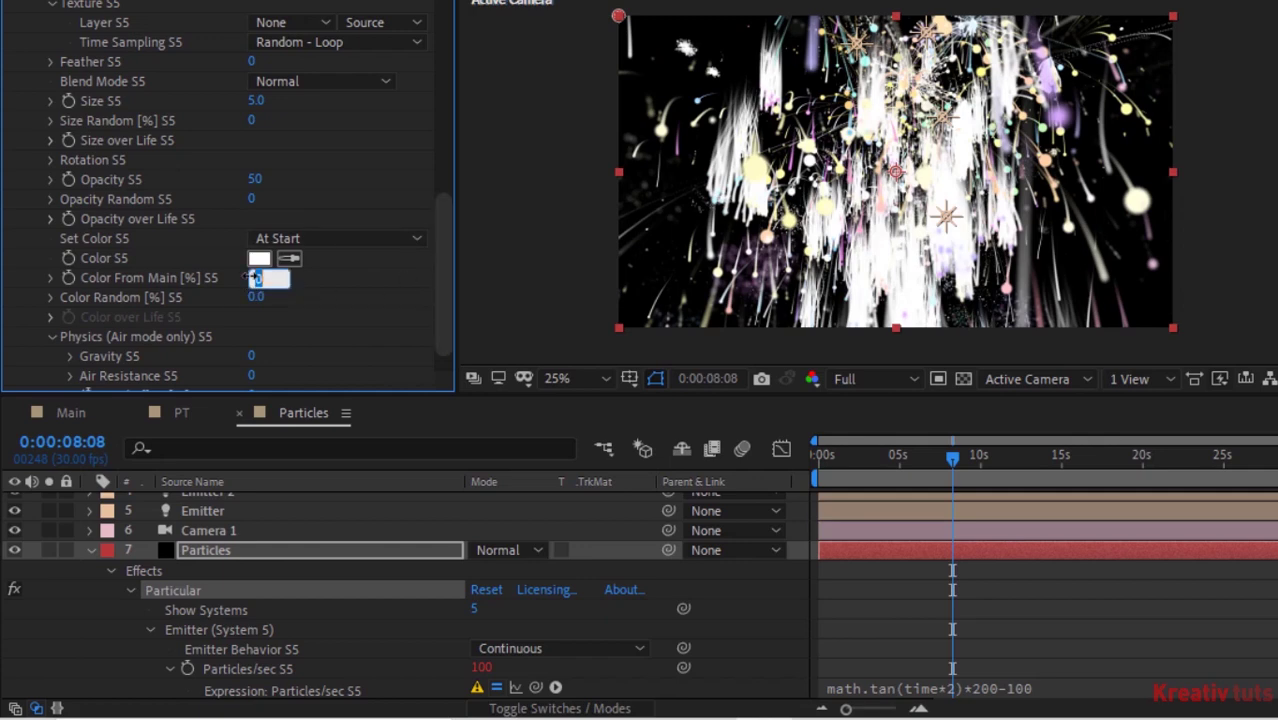
pyautogui.write('100')
pyautogui.click(393, 281)
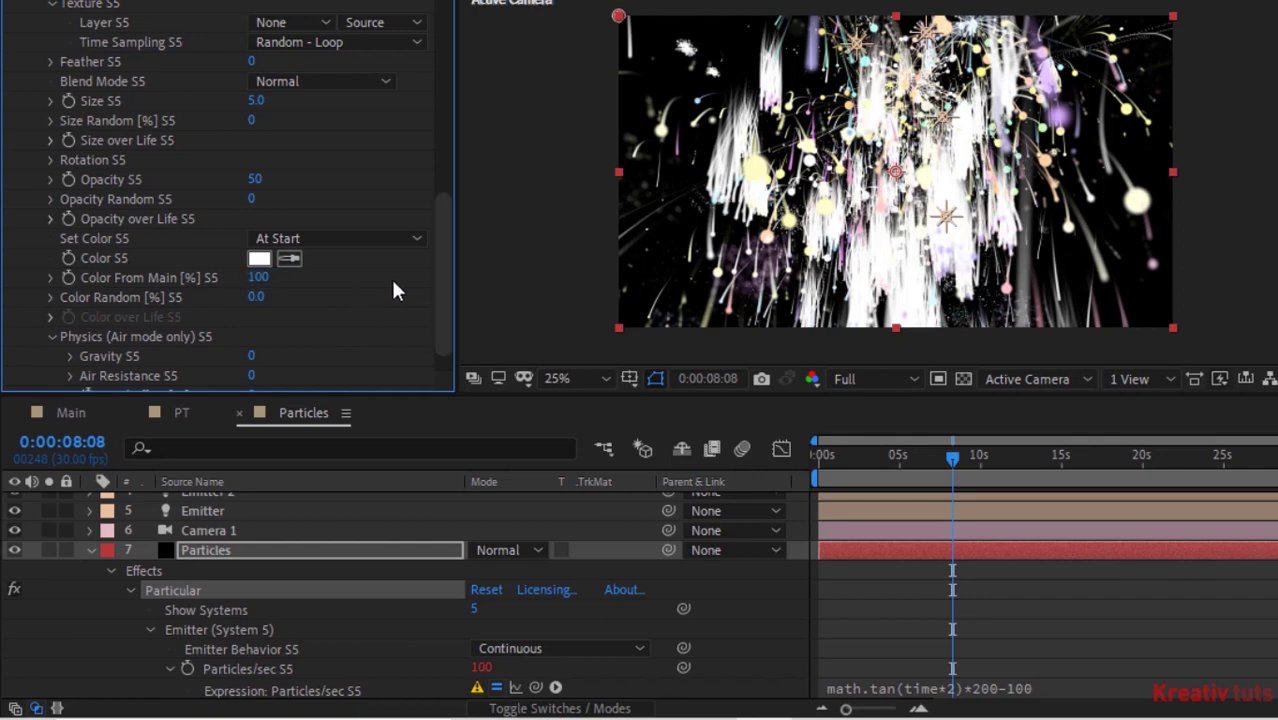
# - Set the Opacity of System 5's Aux System particles to 100
pyautogui.click(255, 179)
pyautogui.write('10')
pyautogui.click(258, 180)
pyautogui.write('100')
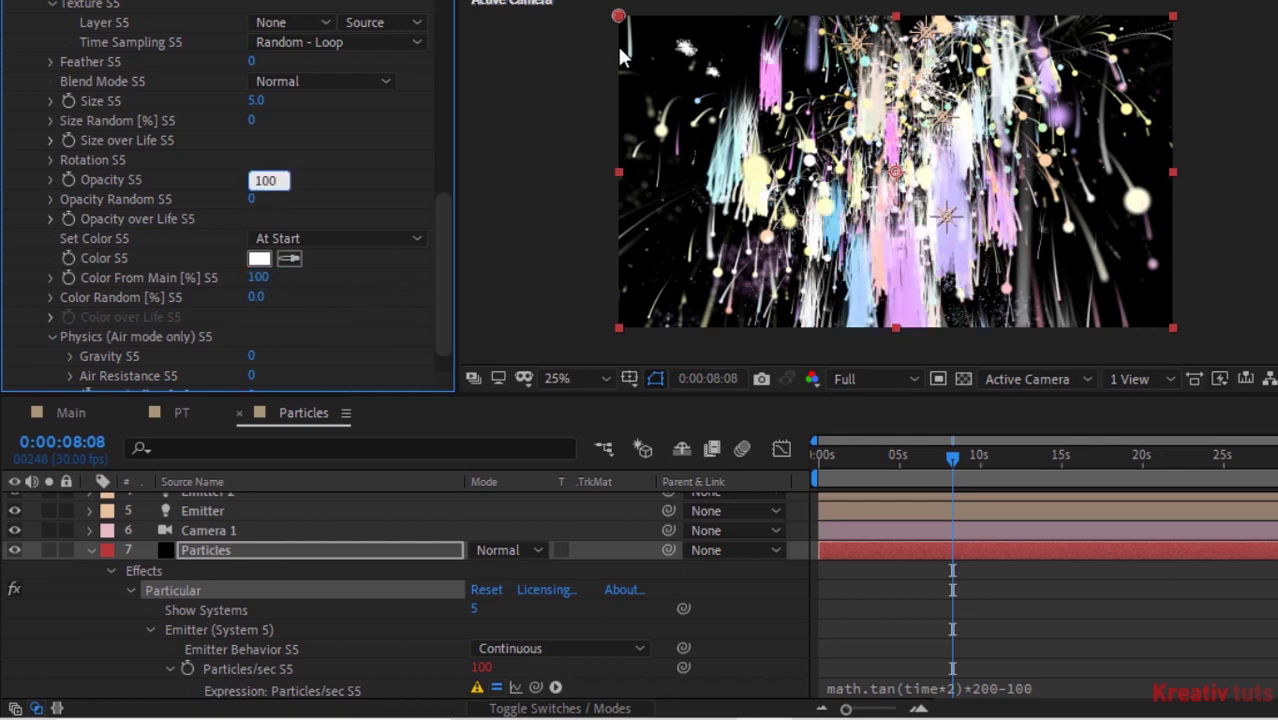
pyautogui.press('Return')
pyautogui.moveTo(441, 292); pyautogui.dragTo(441, 305)
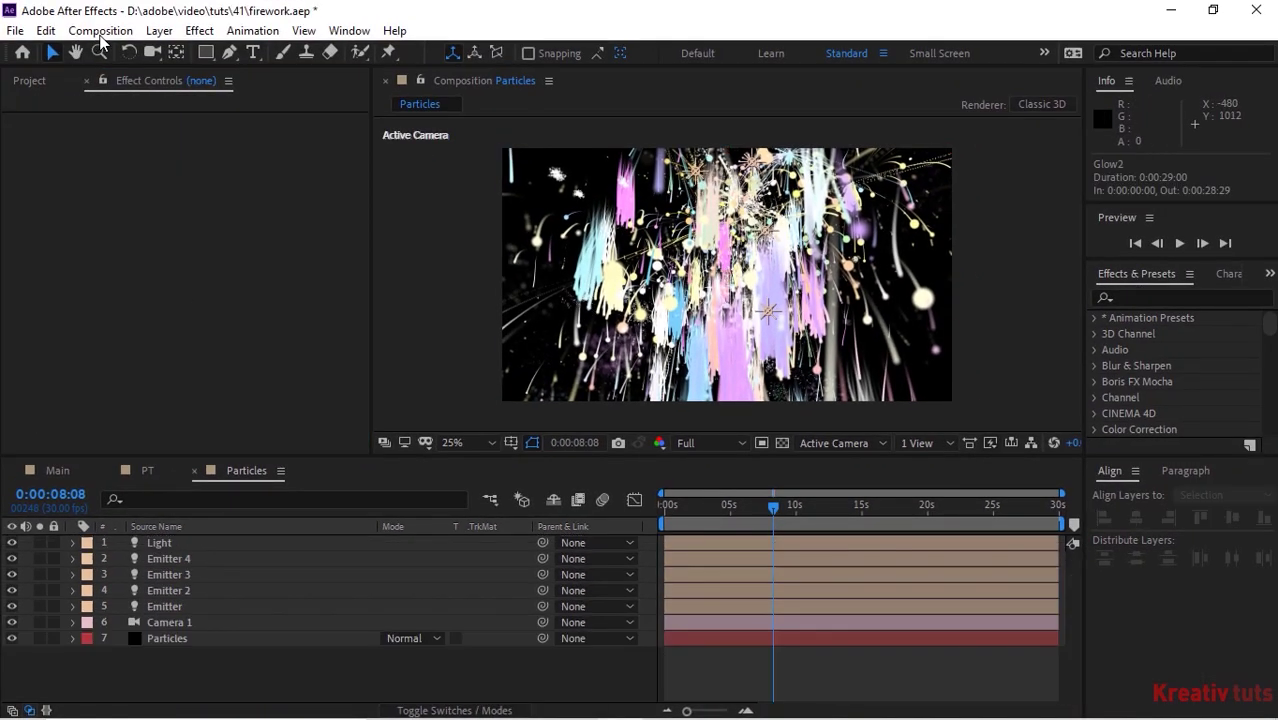
# - Create a new 1920 x 1080 composition named Final at 30 fps with a duration of 30 seconds
pyautogui.click(100, 32)
pyautogui.click(100, 30)
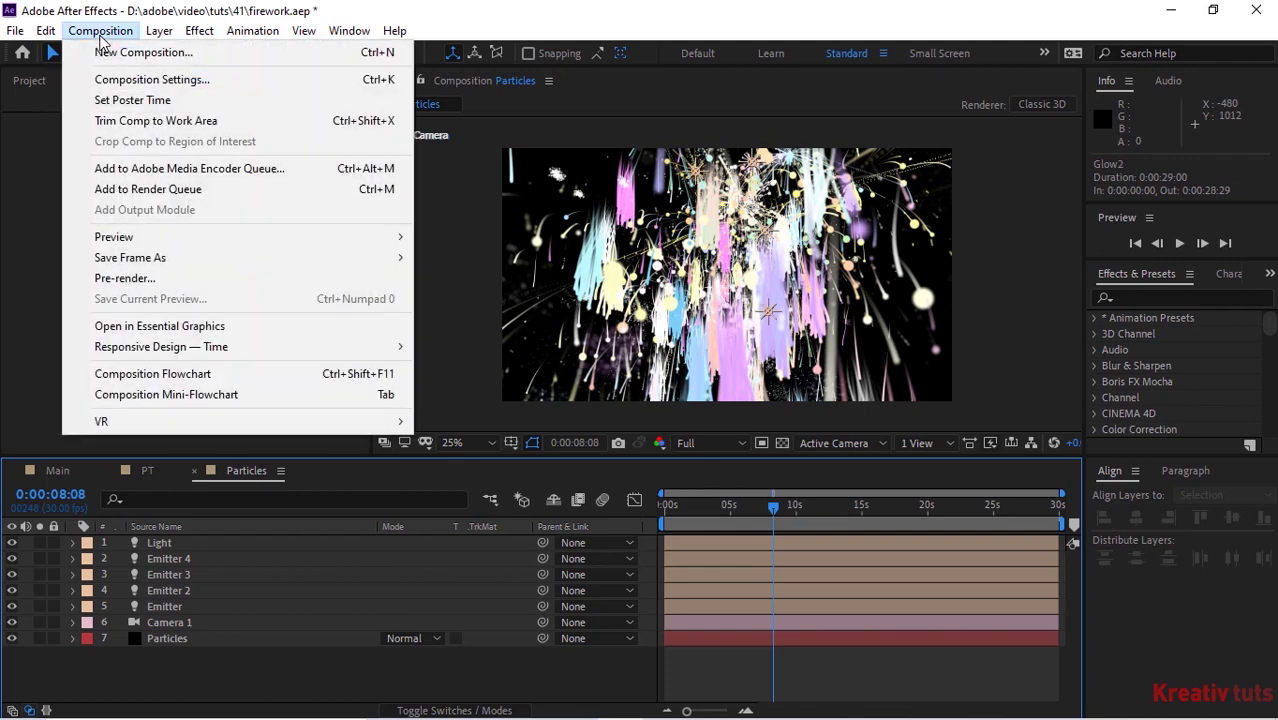
pyautogui.click(112, 48)
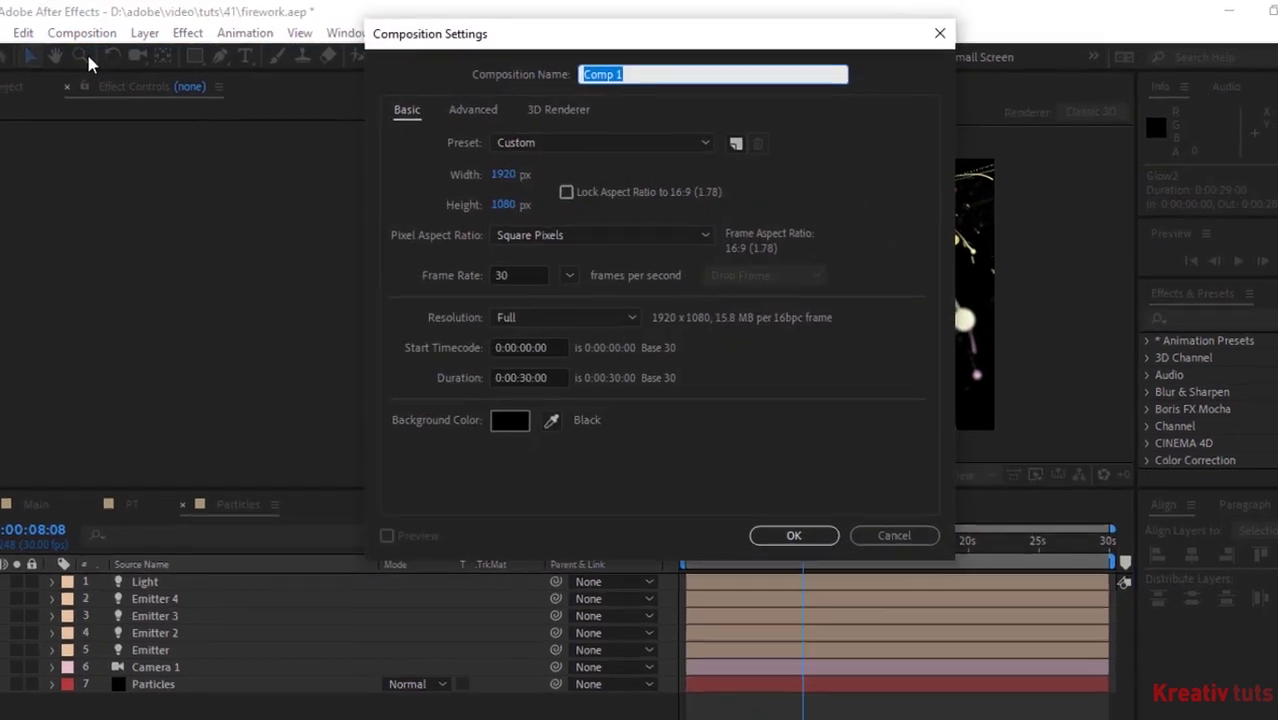
pyautogui.write('Fia')
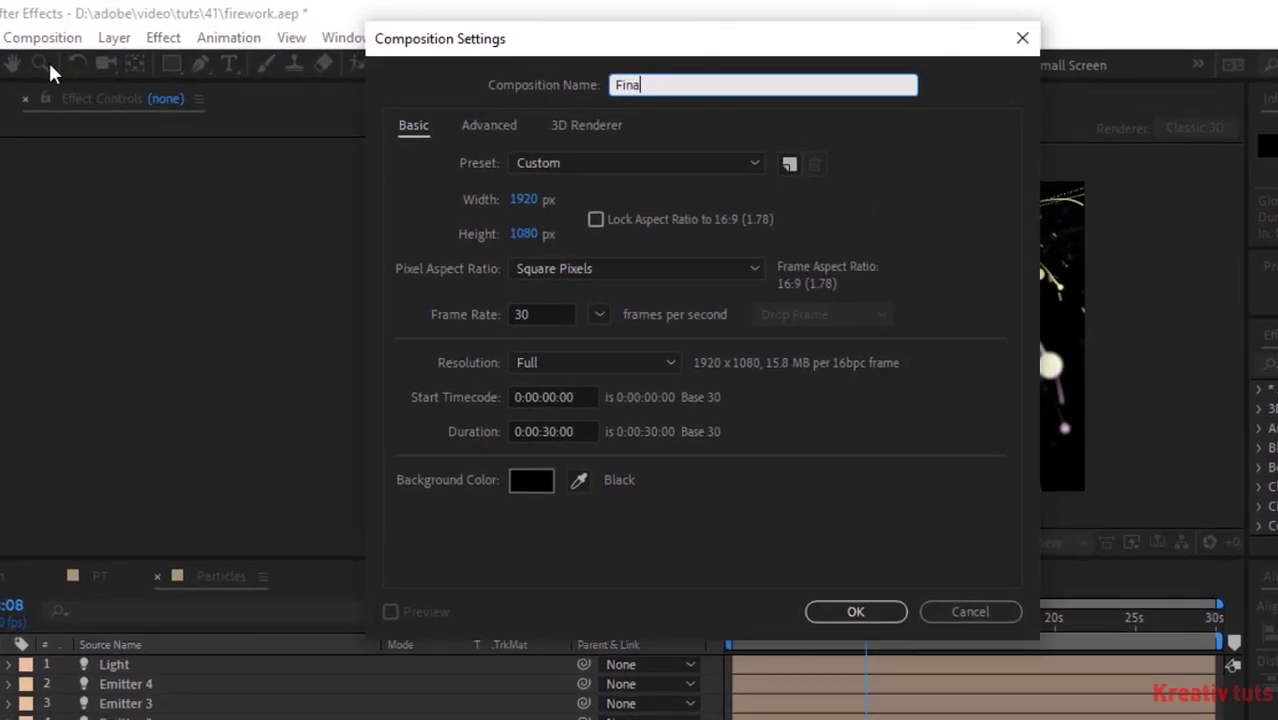
pyautogui.press('Return')
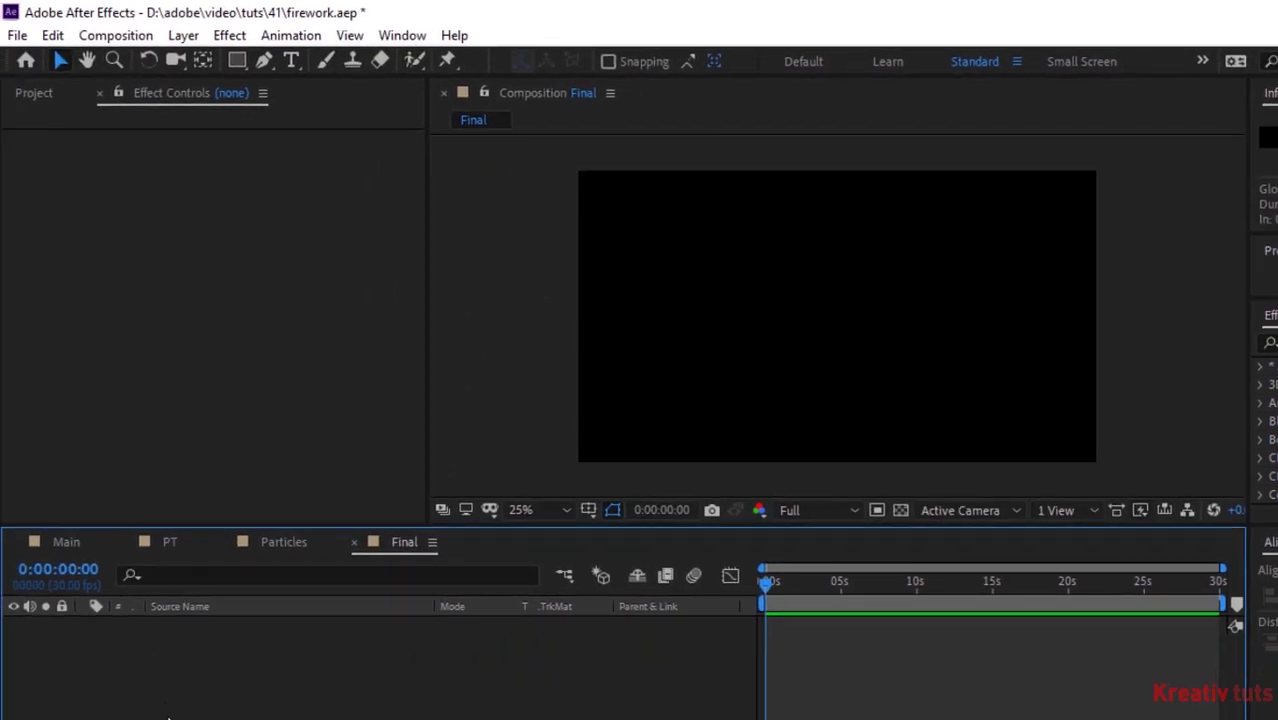
# - Add a black 1920 x 1080 solid named BG to the Final composition
pyautogui.hotkey('ctrl', 'y')
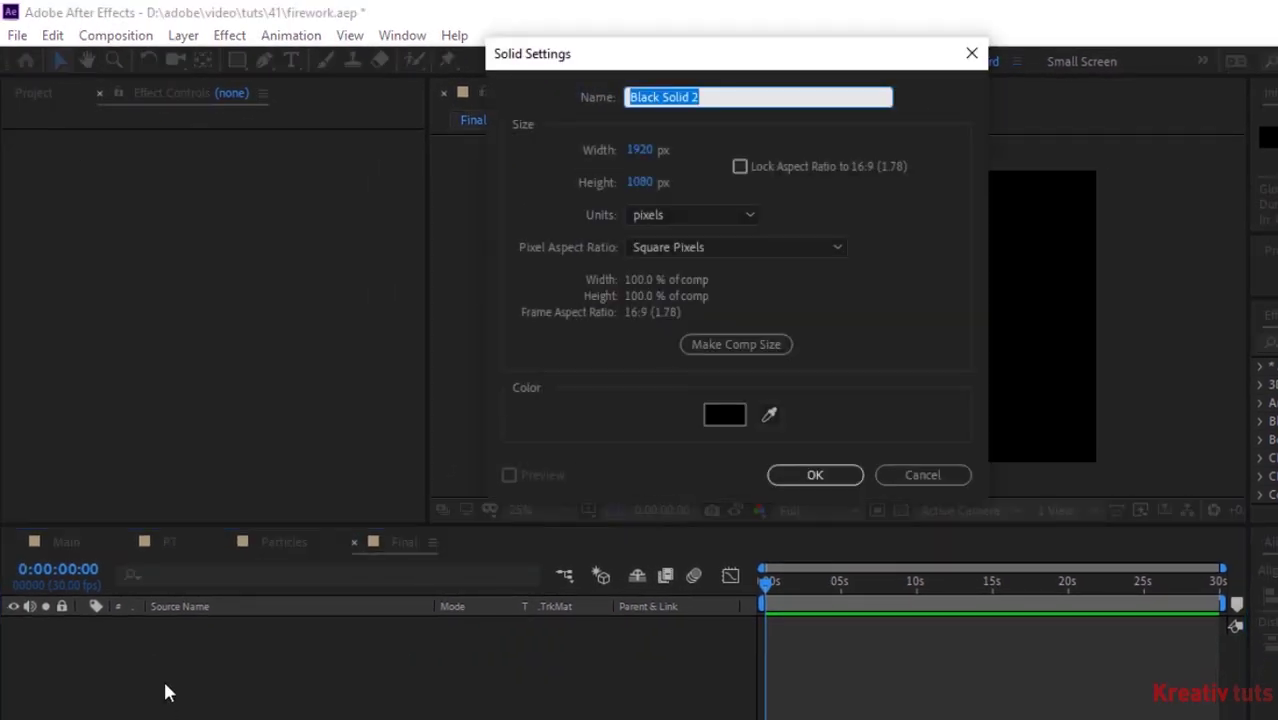
pyautogui.write('BG')
pyautogui.press('Return')
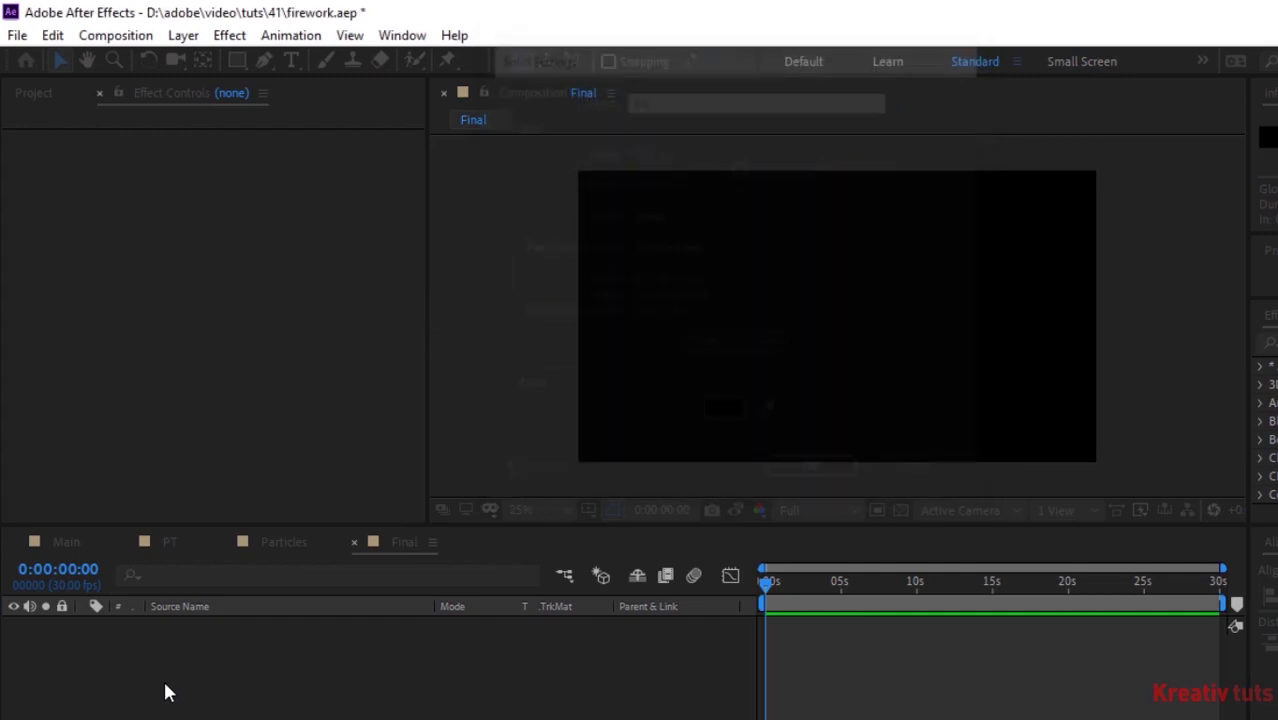
# - Find the Gradient Ramp effect and apply it to the BG layer
pyautogui.click(1272, 343)
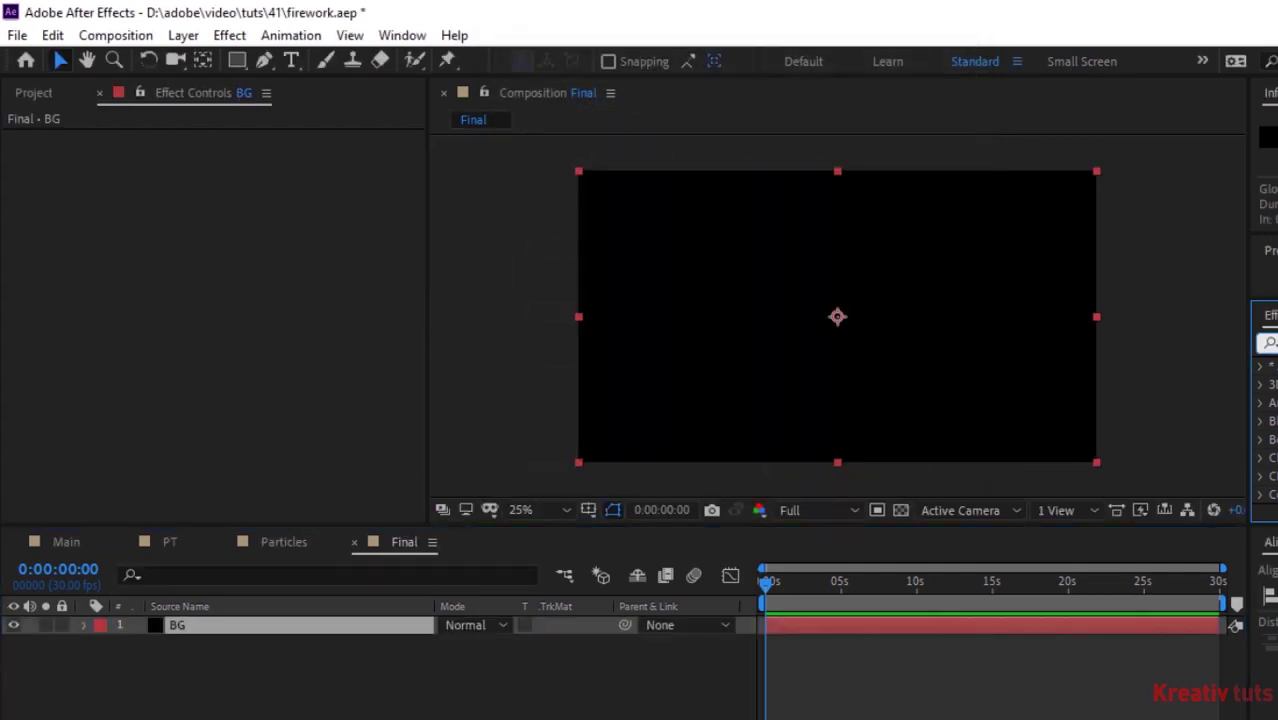
pyautogui.write('r')
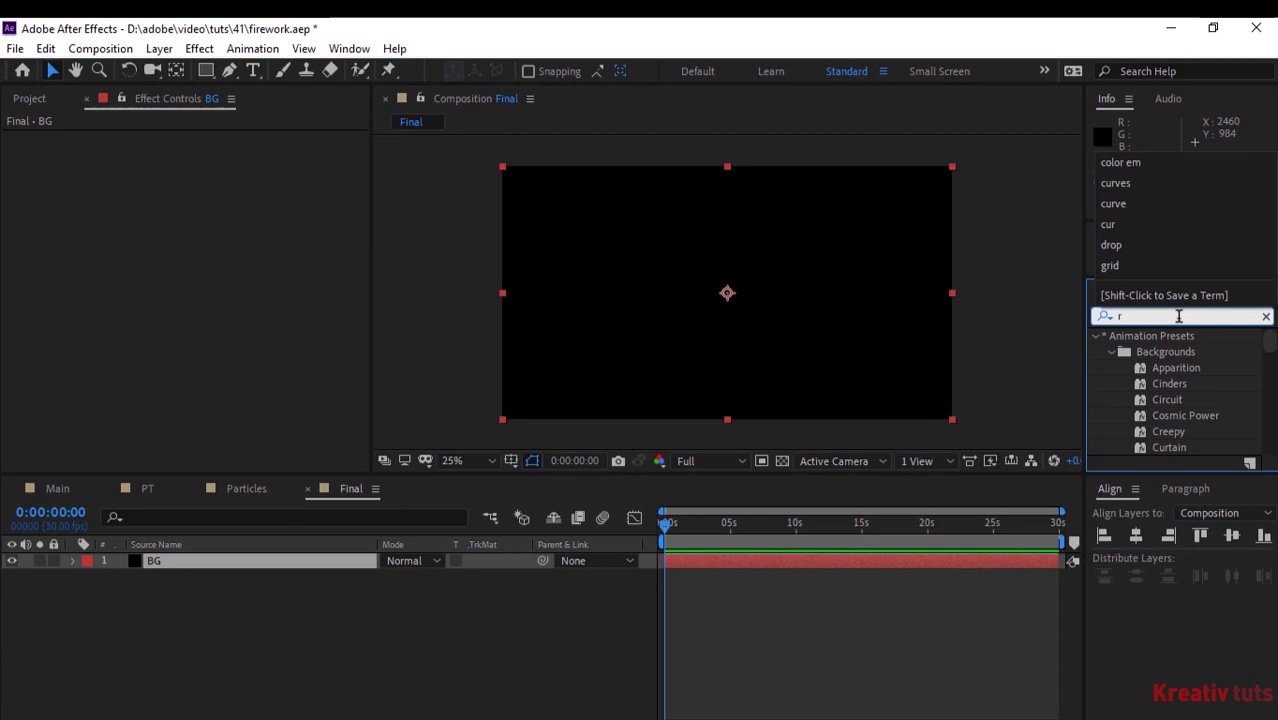
pyautogui.write('amp')
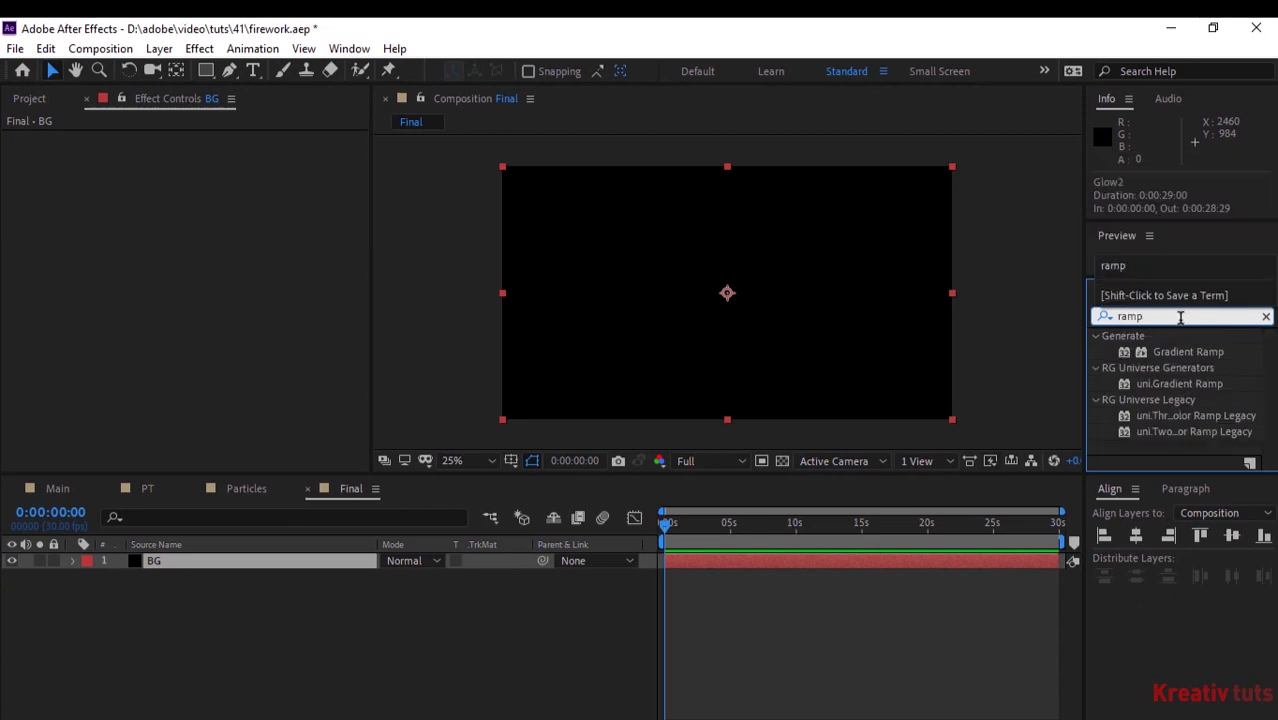
pyautogui.click(1196, 351)
pyautogui.moveTo(1196, 351); pyautogui.dragTo(786, 270)
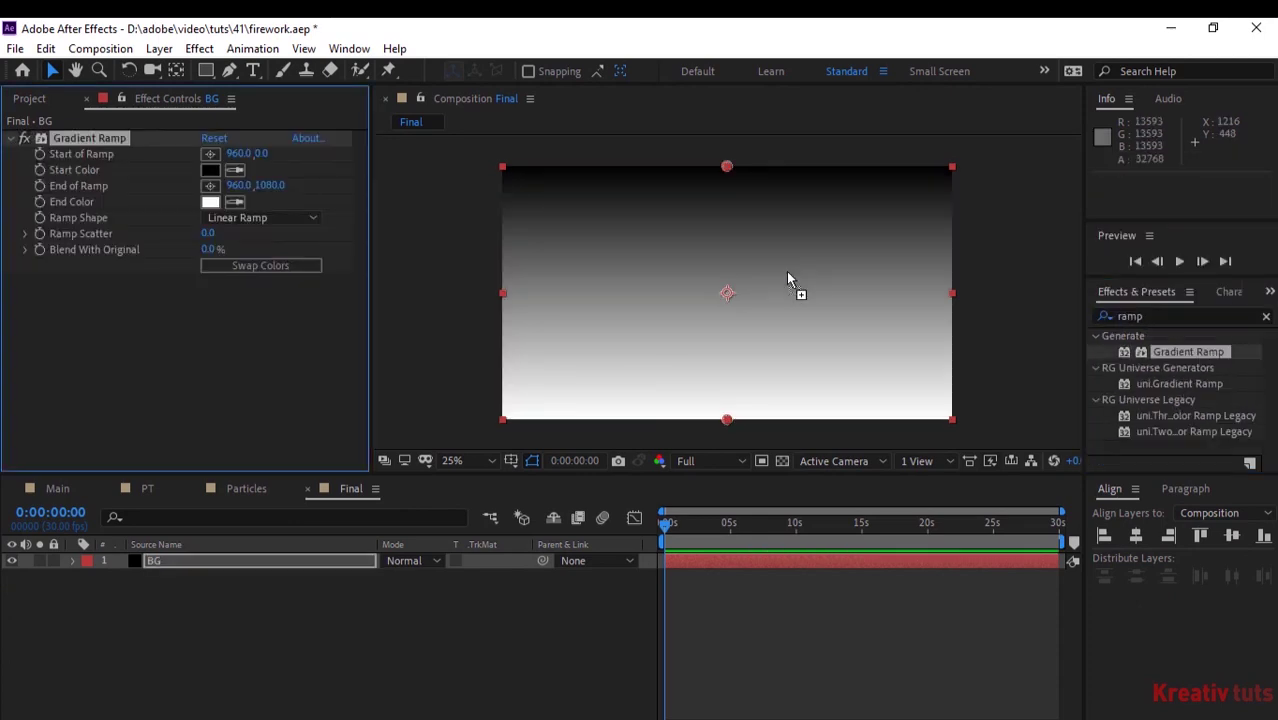
# - Set the Gradient Ramp's End Color to a dark blue with hue 232, saturation 88 and brightness 23
pyautogui.click(209, 202)
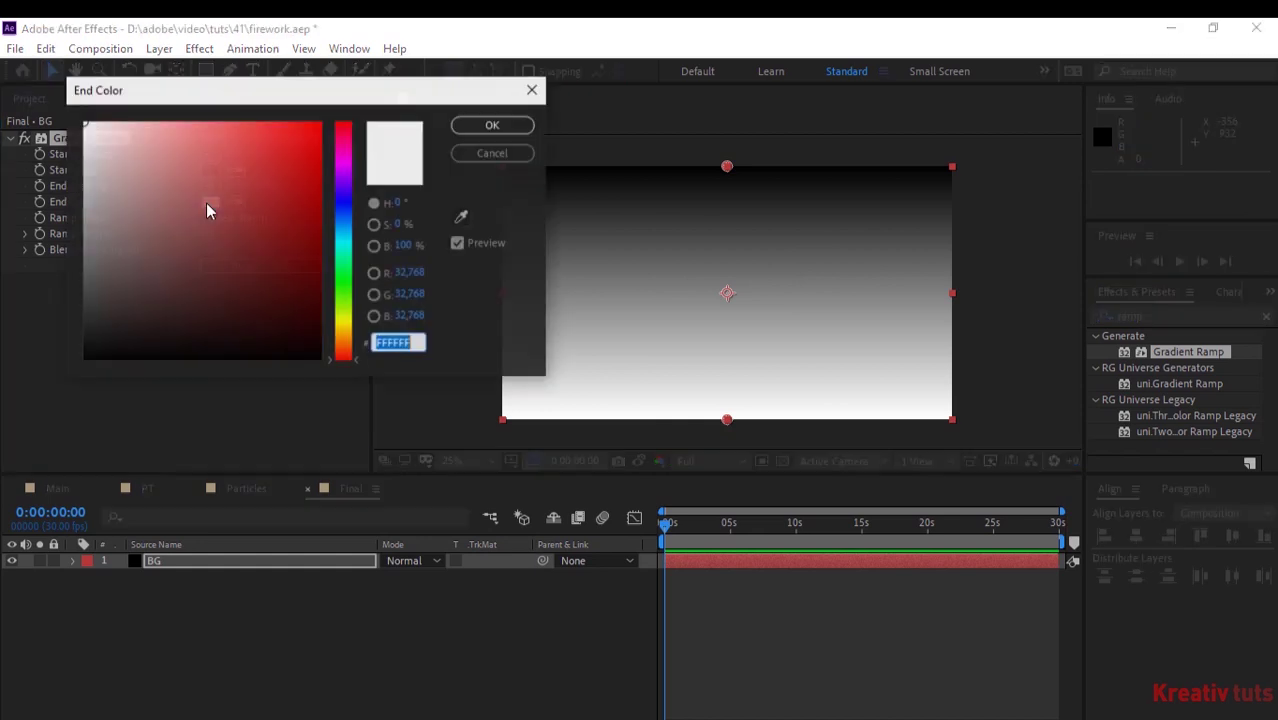
pyautogui.click(399, 203)
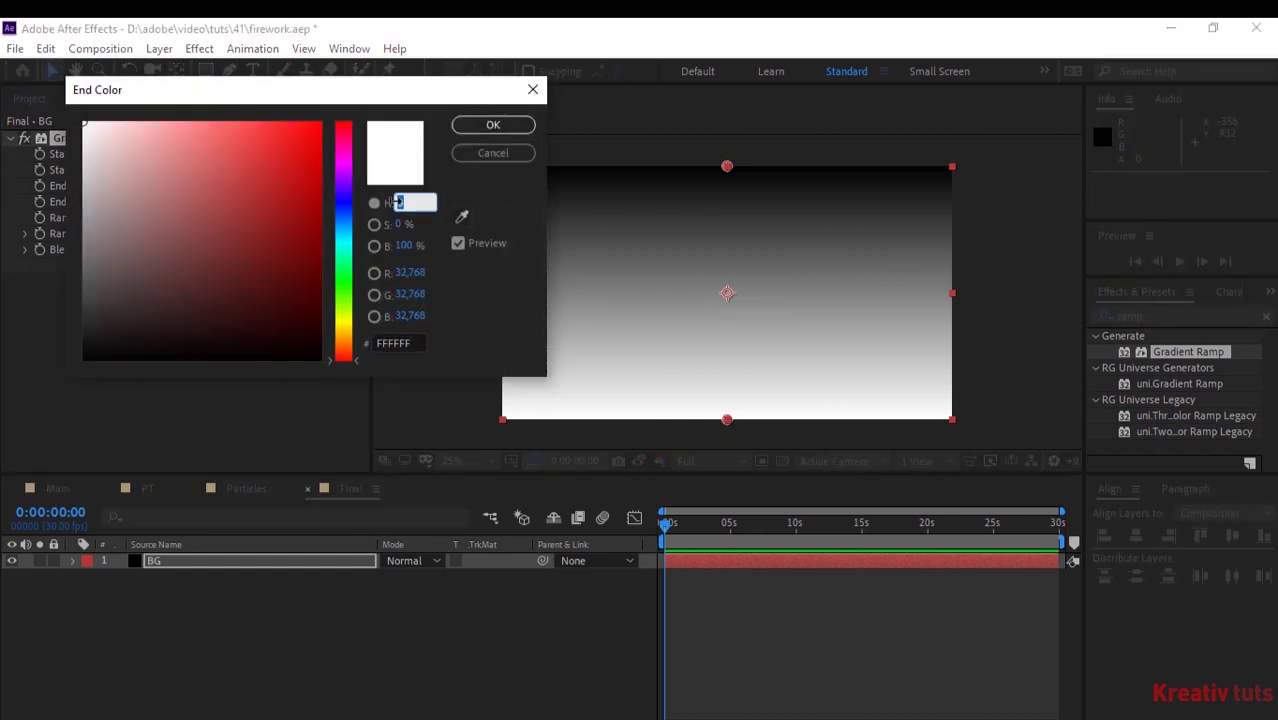
pyautogui.write('232')
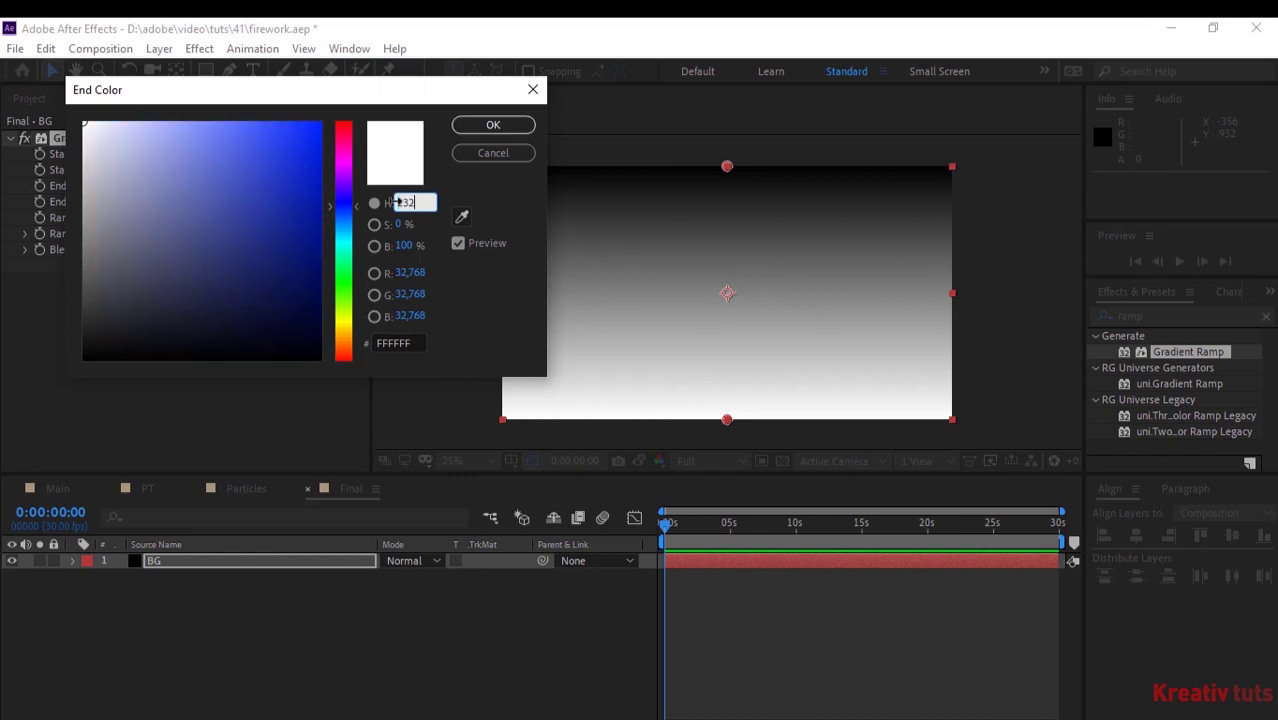
pyautogui.press('Tab')
pyautogui.write('88')
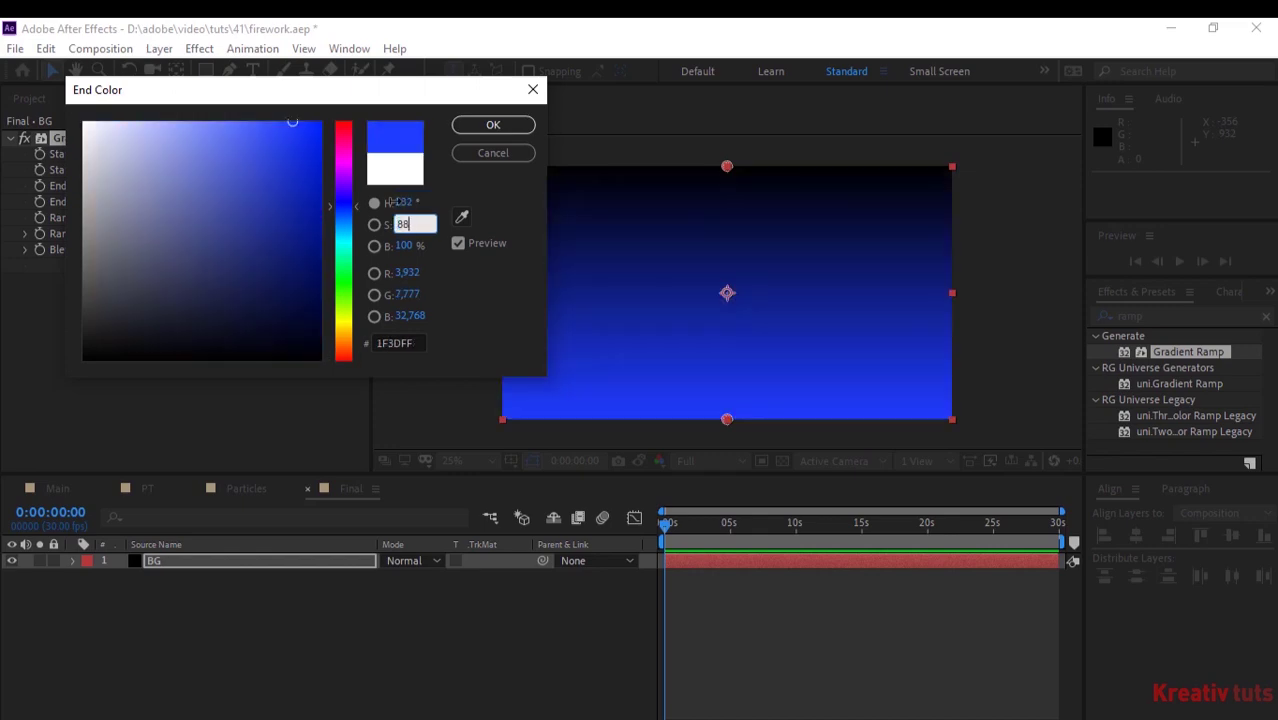
pyautogui.press('Tab')
pyautogui.write('23')
pyautogui.press('Return')
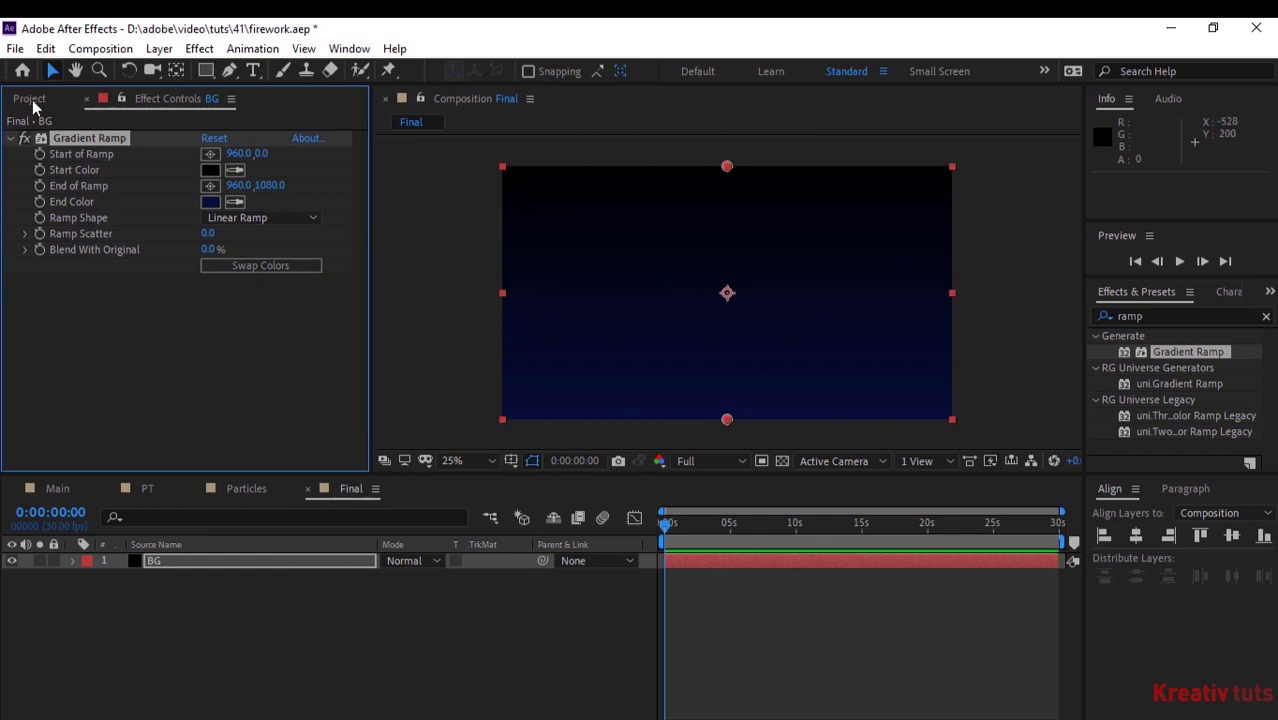
# - Place the Particles composition above BG in the Final timeline and move the current time to 0:00:01:26
pyautogui.click(30, 99)
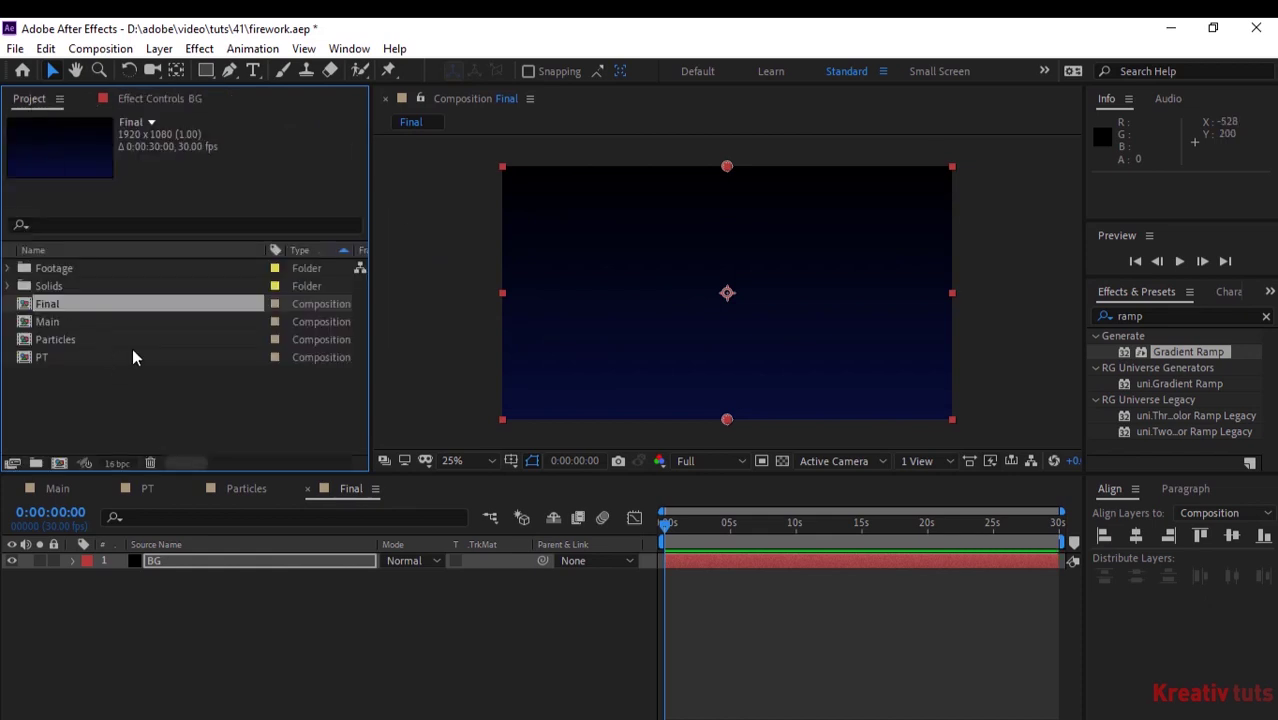
pyautogui.moveTo(88, 339); pyautogui.dragTo(158, 565)
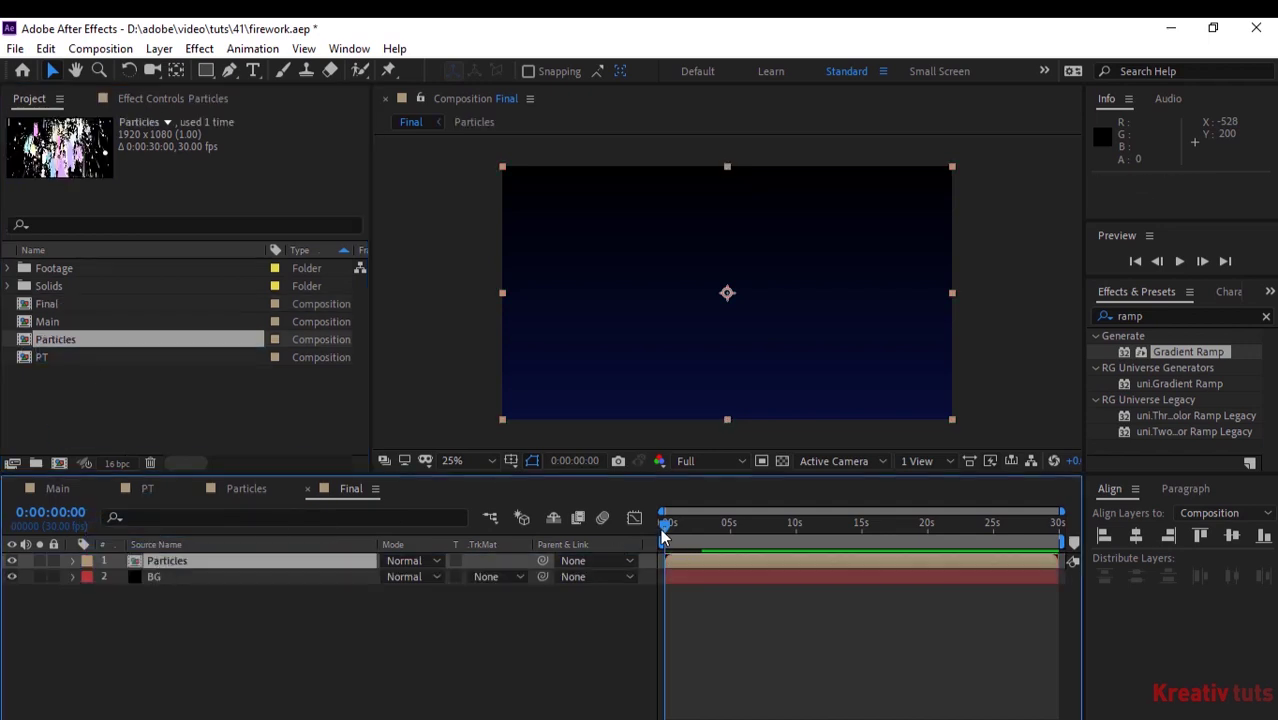
pyautogui.click(688, 527)
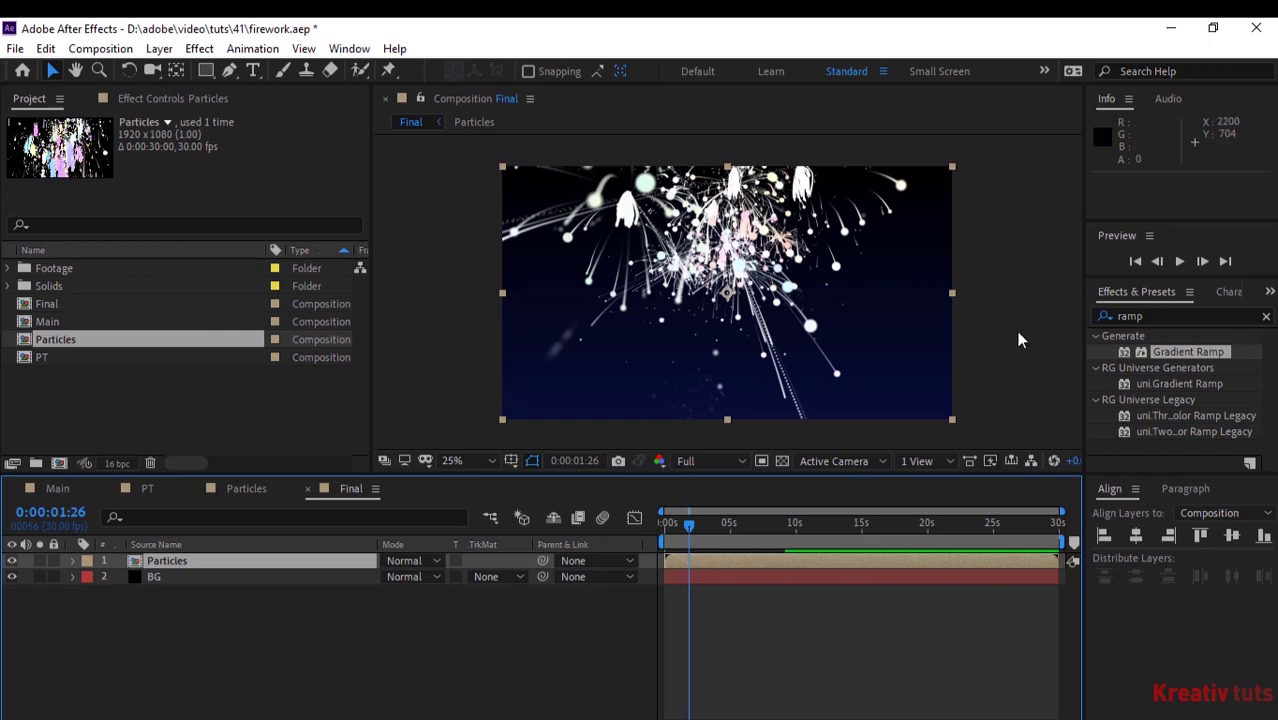
# - Find the Curves color correction effect and apply it to the Particles layer
pyautogui.click(1150, 316)
pyautogui.press('BackSpace')
pyautogui.write('curves')
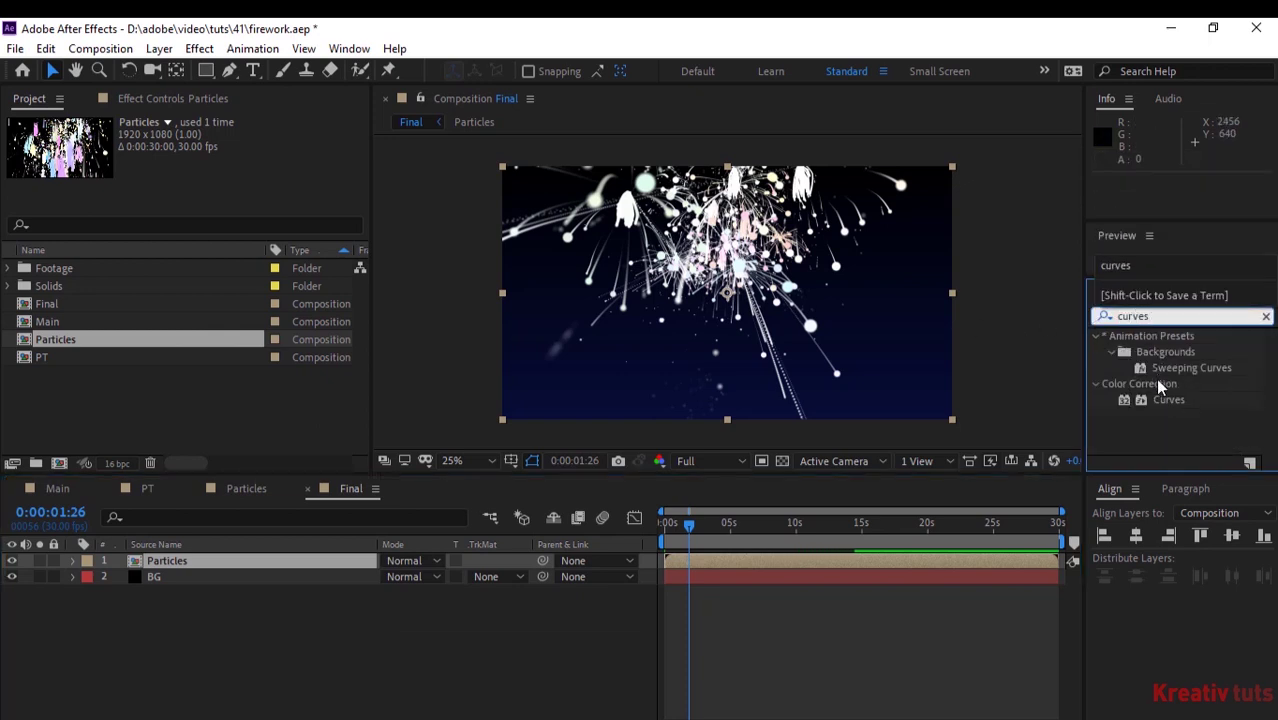
pyautogui.moveTo(1170, 402); pyautogui.dragTo(277, 566)
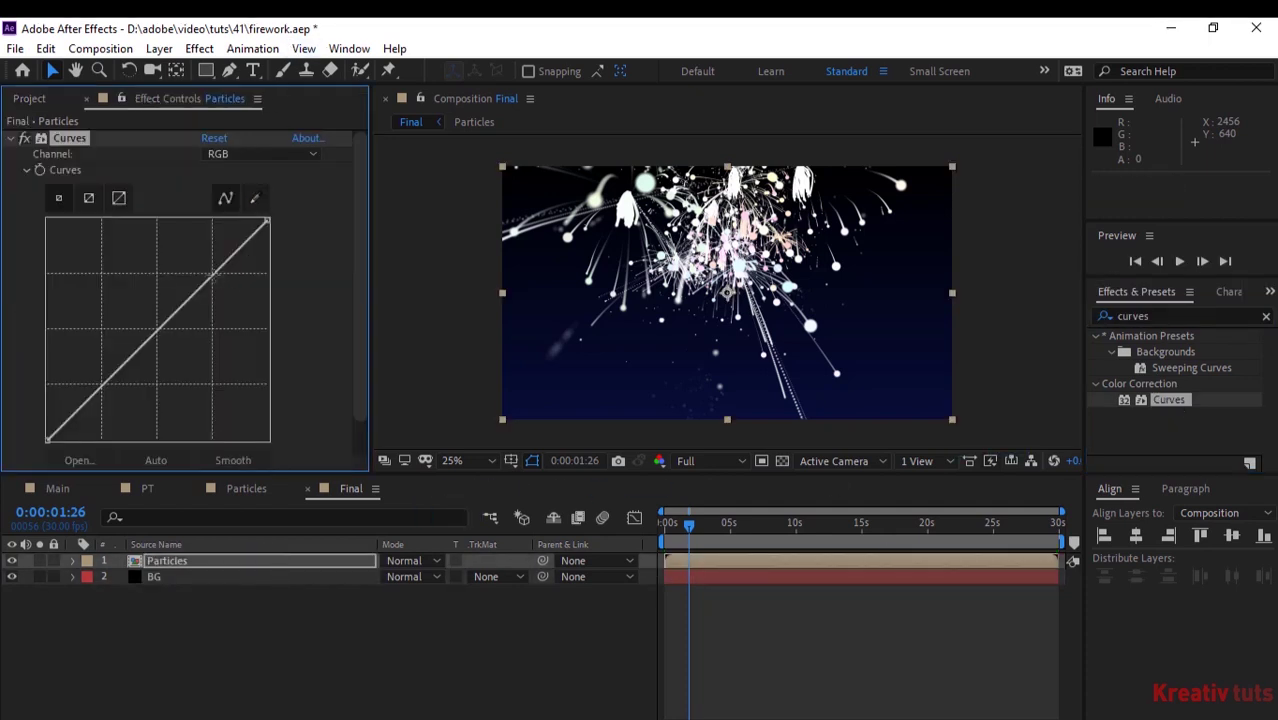
# - Shape the RGB curve of the Particles layer by lowering the highlights and raising the shadows, then deselect the layer
pyautogui.moveTo(212, 274); pyautogui.dragTo(220, 295)
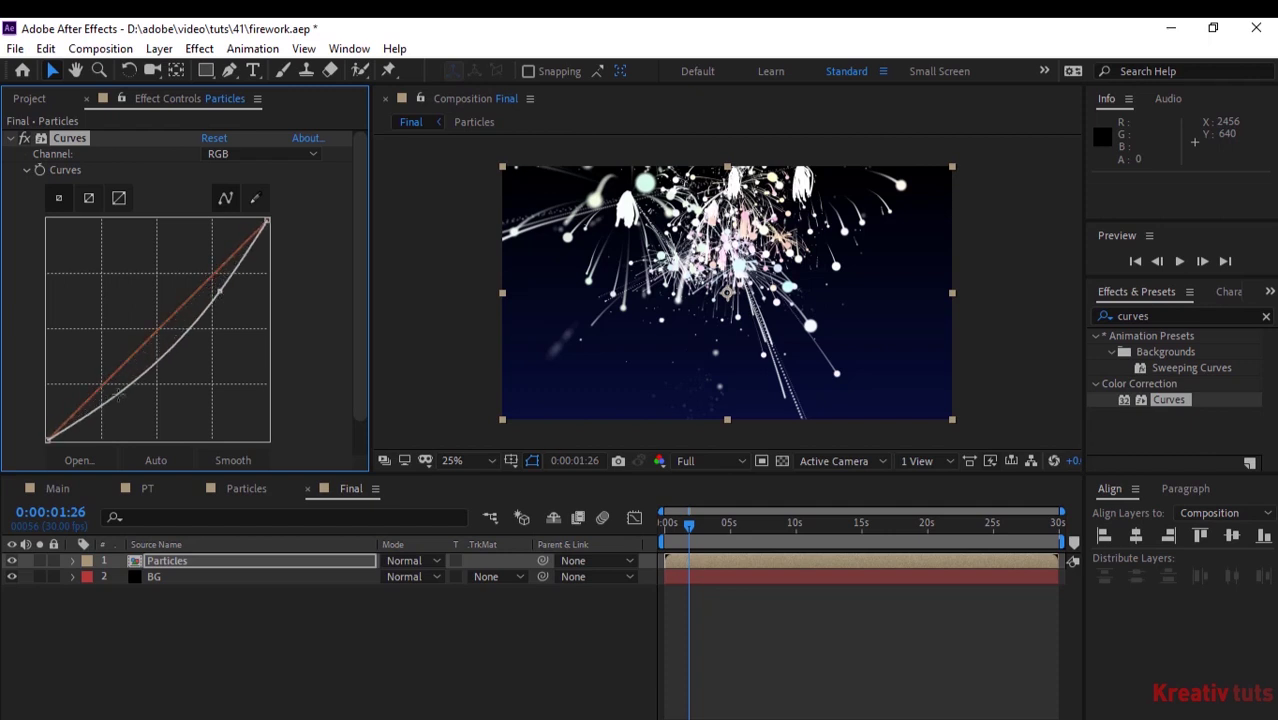
pyautogui.moveTo(117, 398); pyautogui.dragTo(94, 364)
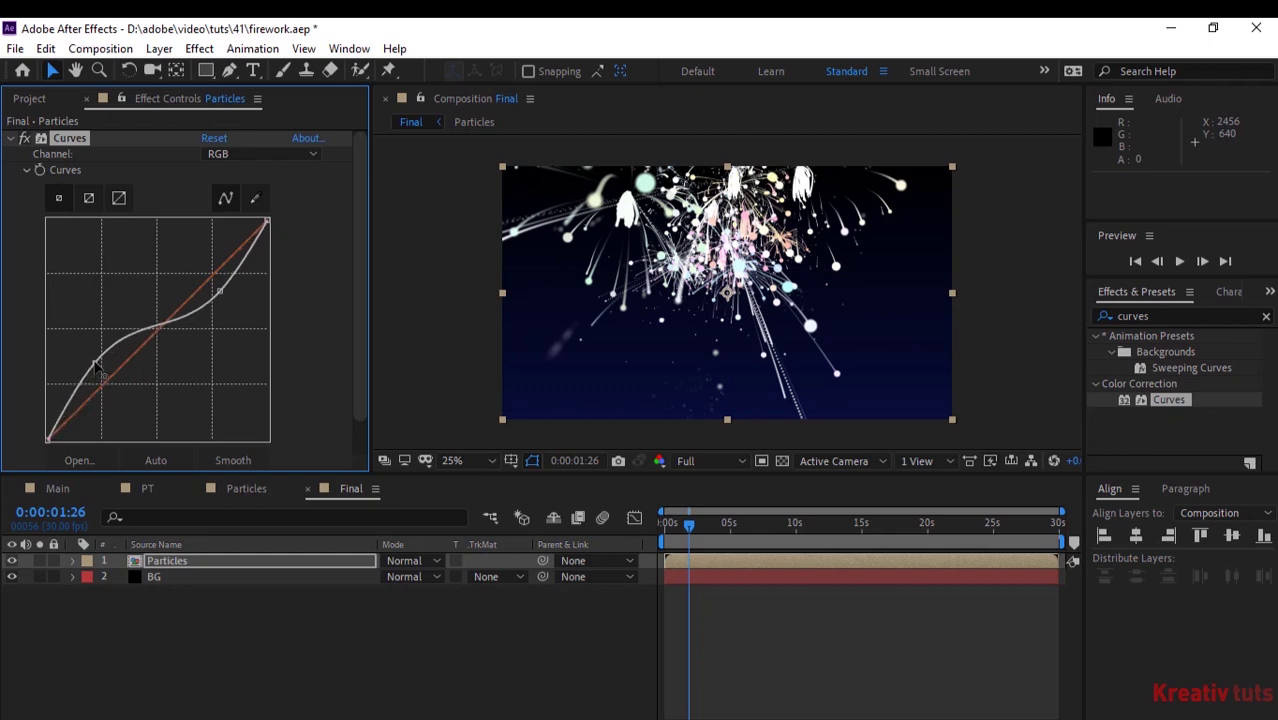
pyautogui.click(176, 623)
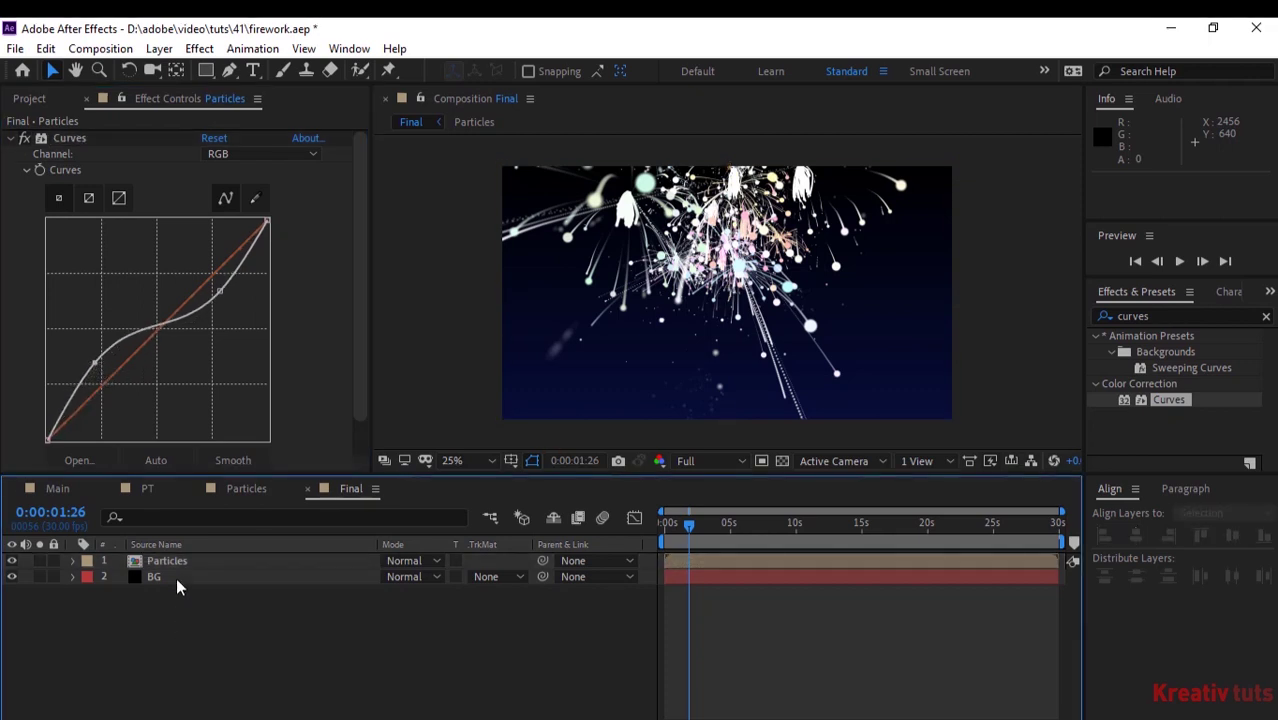
# - Add a second copy of the Particles composition at the top of the layer stack and set its blending mode to Screen
pyautogui.click(29, 98)
pyautogui.moveTo(99, 347); pyautogui.dragTo(141, 562)
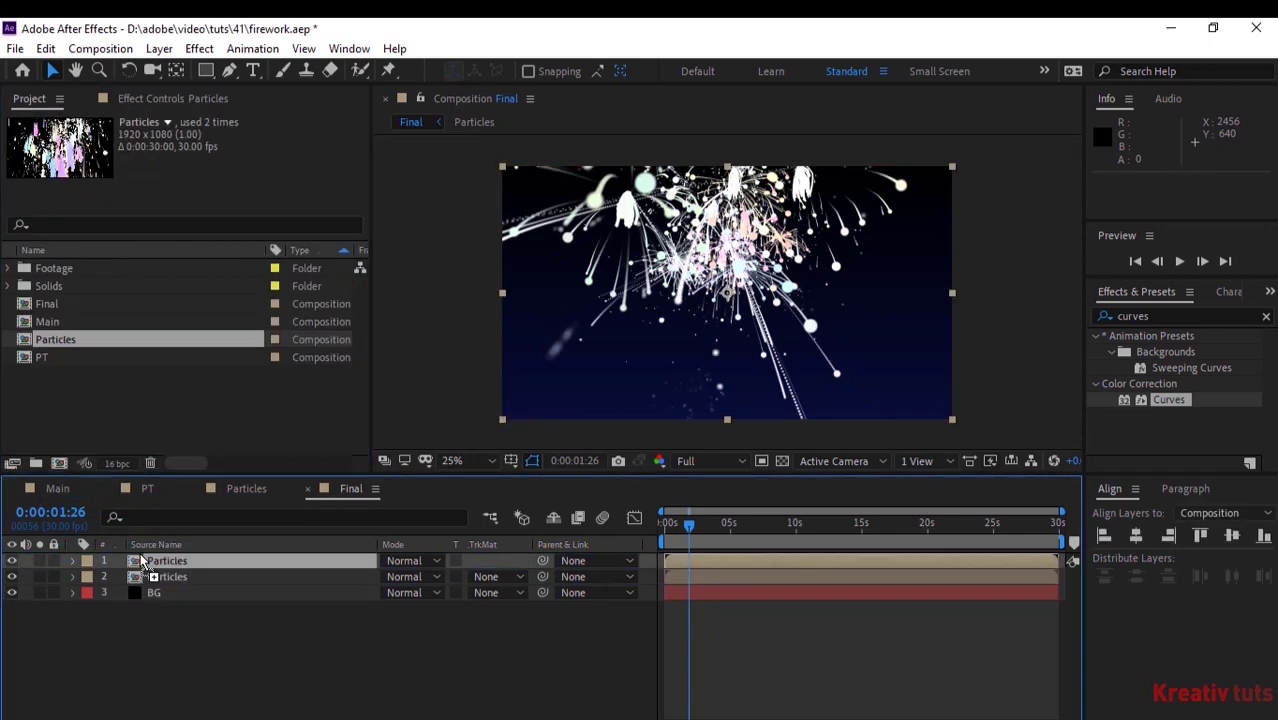
pyautogui.click(412, 561)
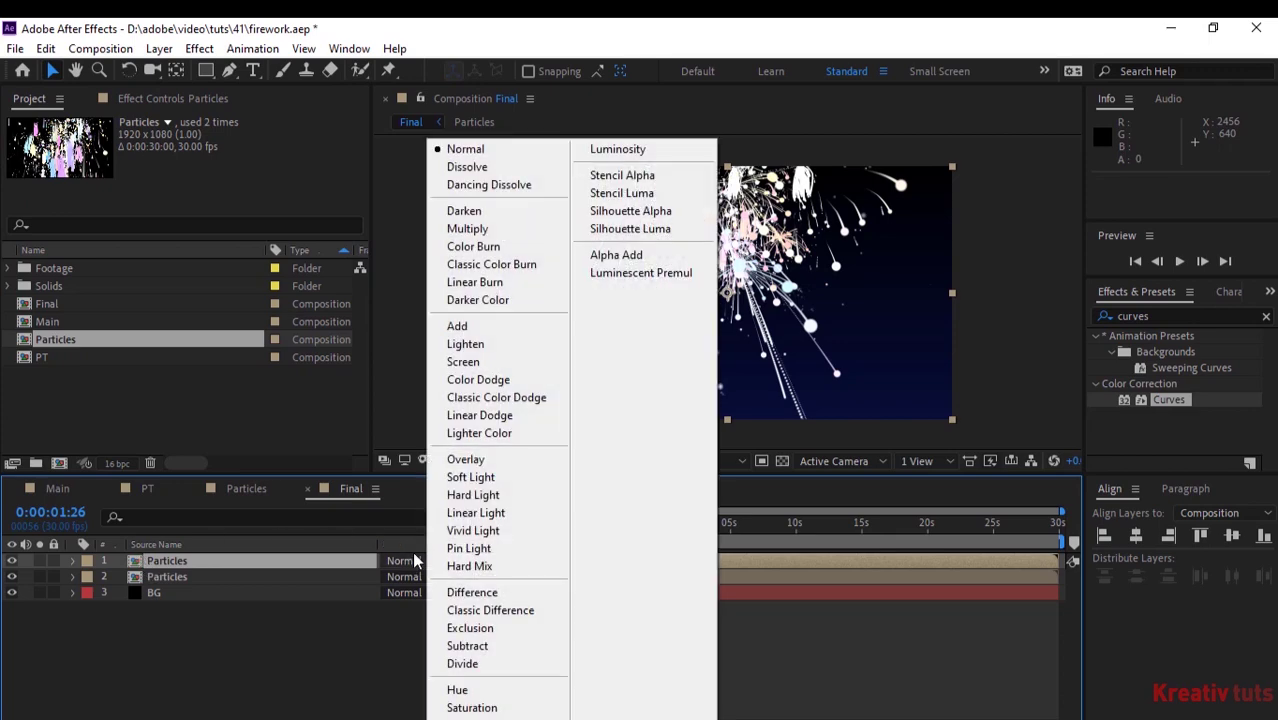
pyautogui.click(485, 362)
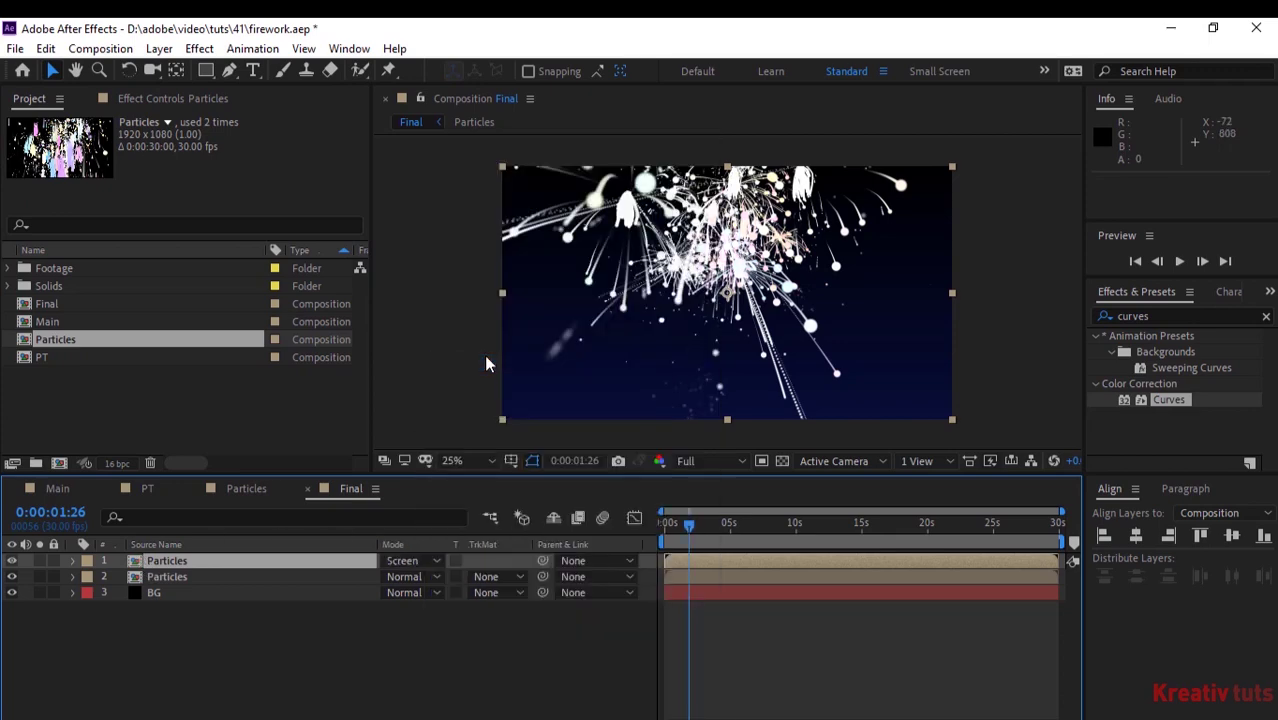
# - Find the Fast Box Blur effect and apply it to the topmost Particles layer
pyautogui.click(1152, 315)
pyautogui.press('BackSpace')
pyautogui.write('fas')
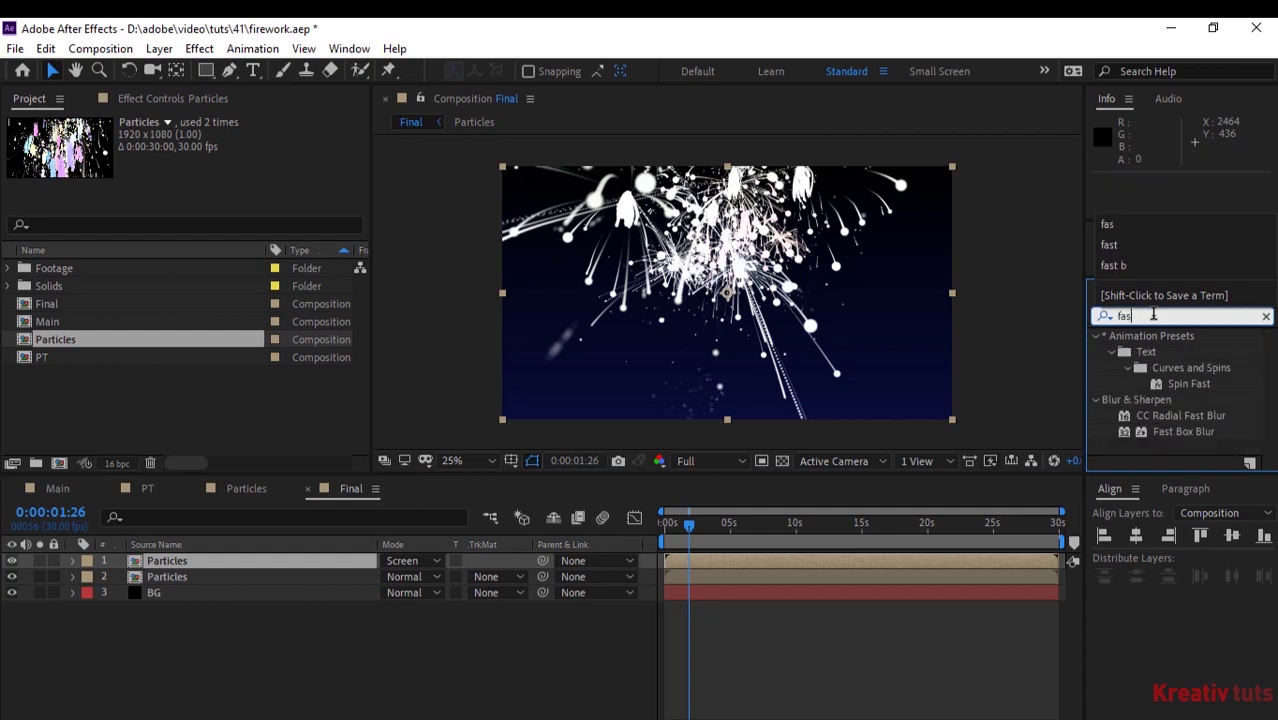
pyautogui.moveTo(1189, 431); pyautogui.dragTo(279, 563)
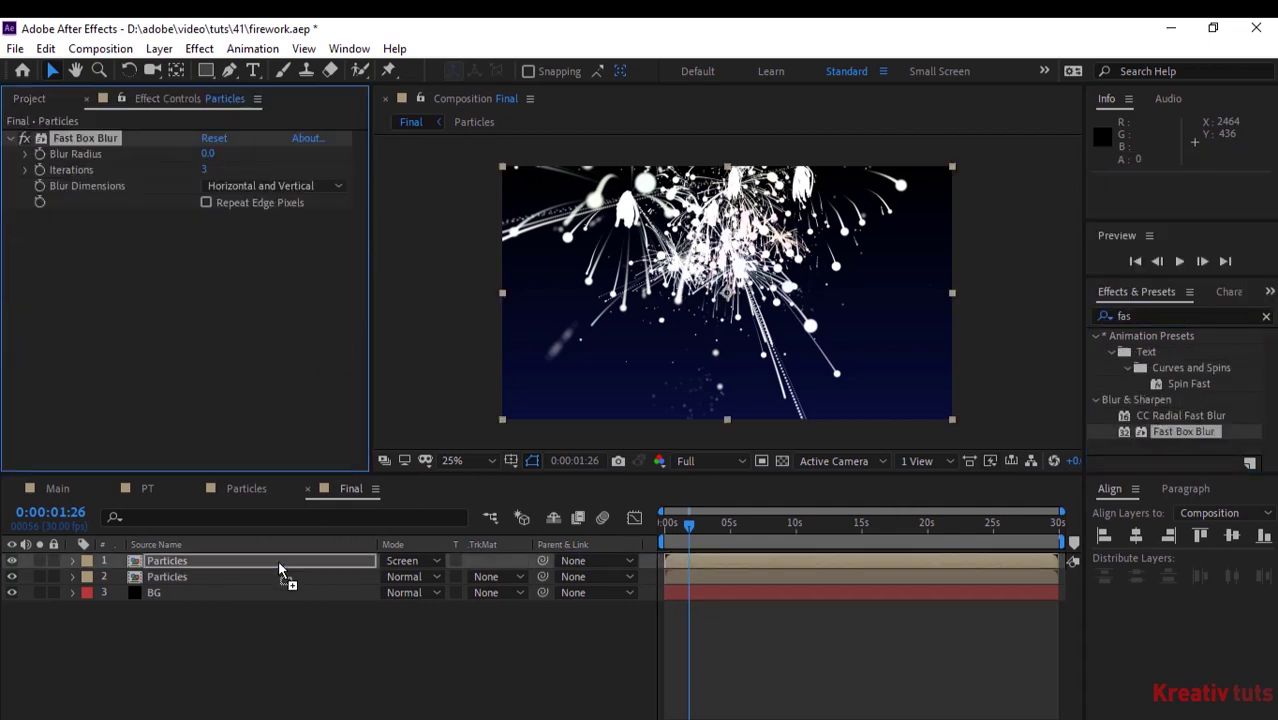
# - Set the Fast Box Blur on the topmost Particles layer to a blur radius of 5 with 1 iteration
pyautogui.click(207, 154)
pyautogui.press('Tab')
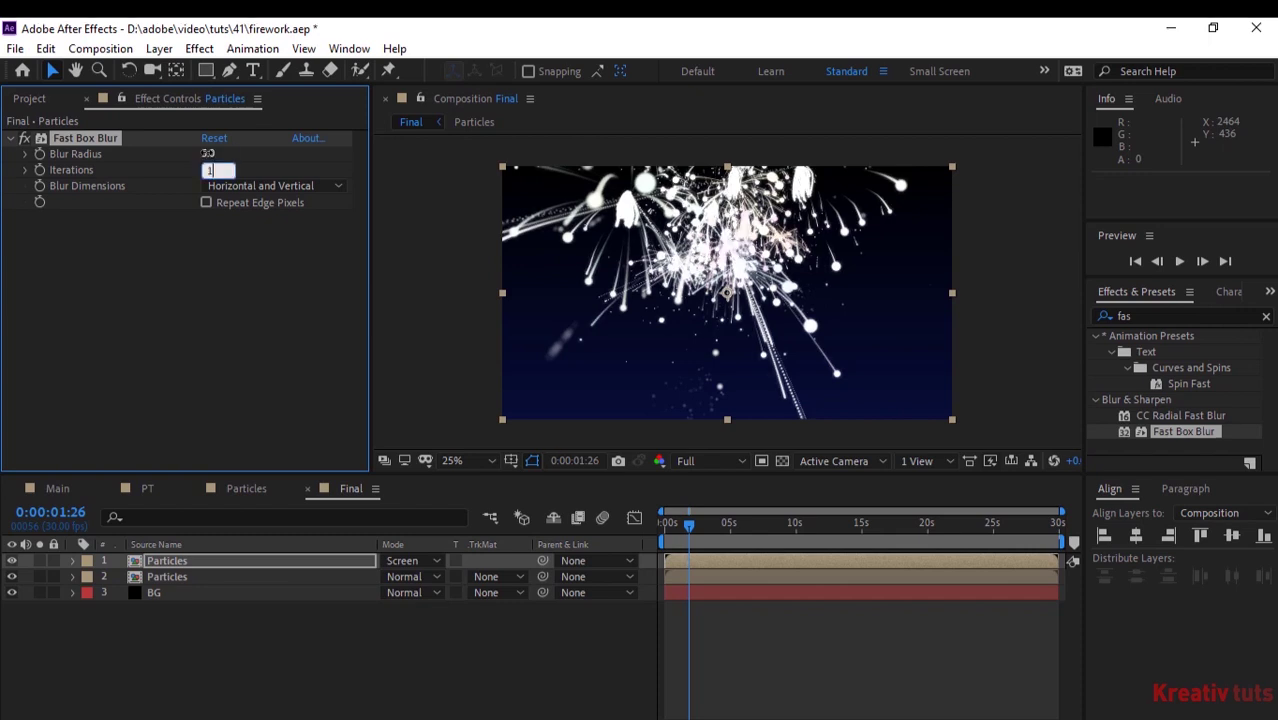
pyautogui.write('1')
pyautogui.press('Return')
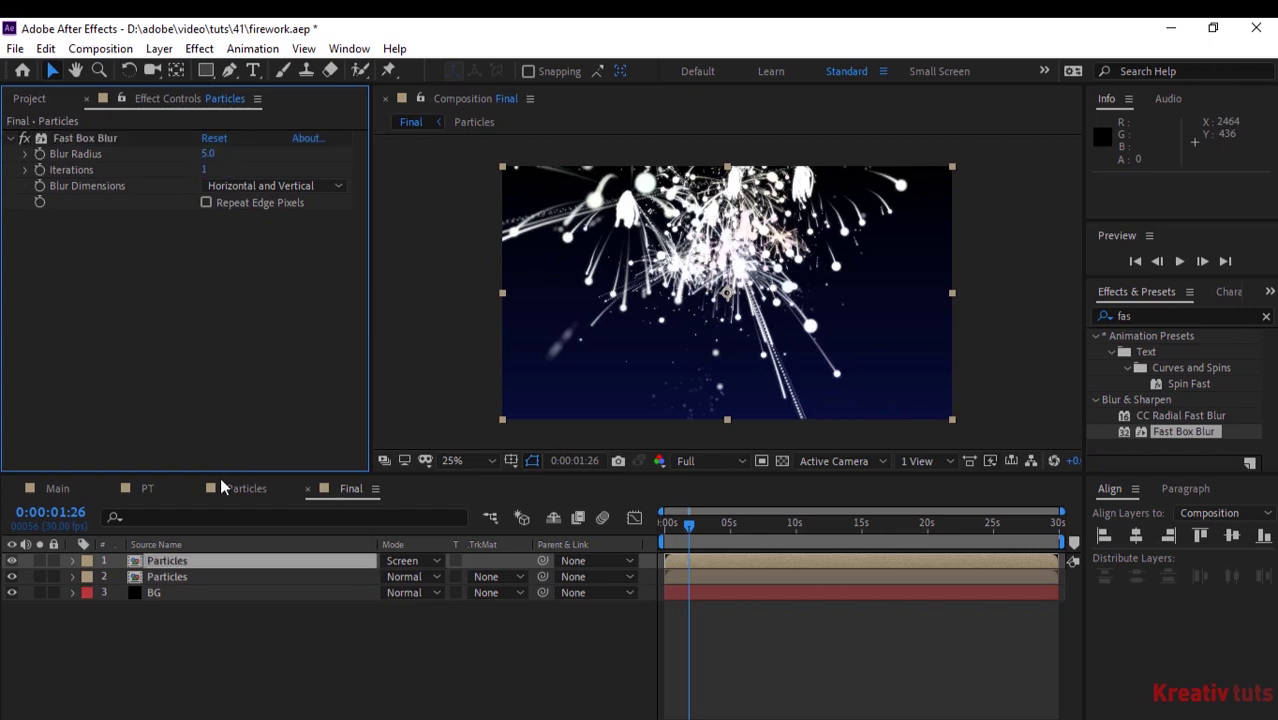
# - Duplicate the blurred Particles layer and set the copy's blur radius to 30
pyautogui.click(186, 562)
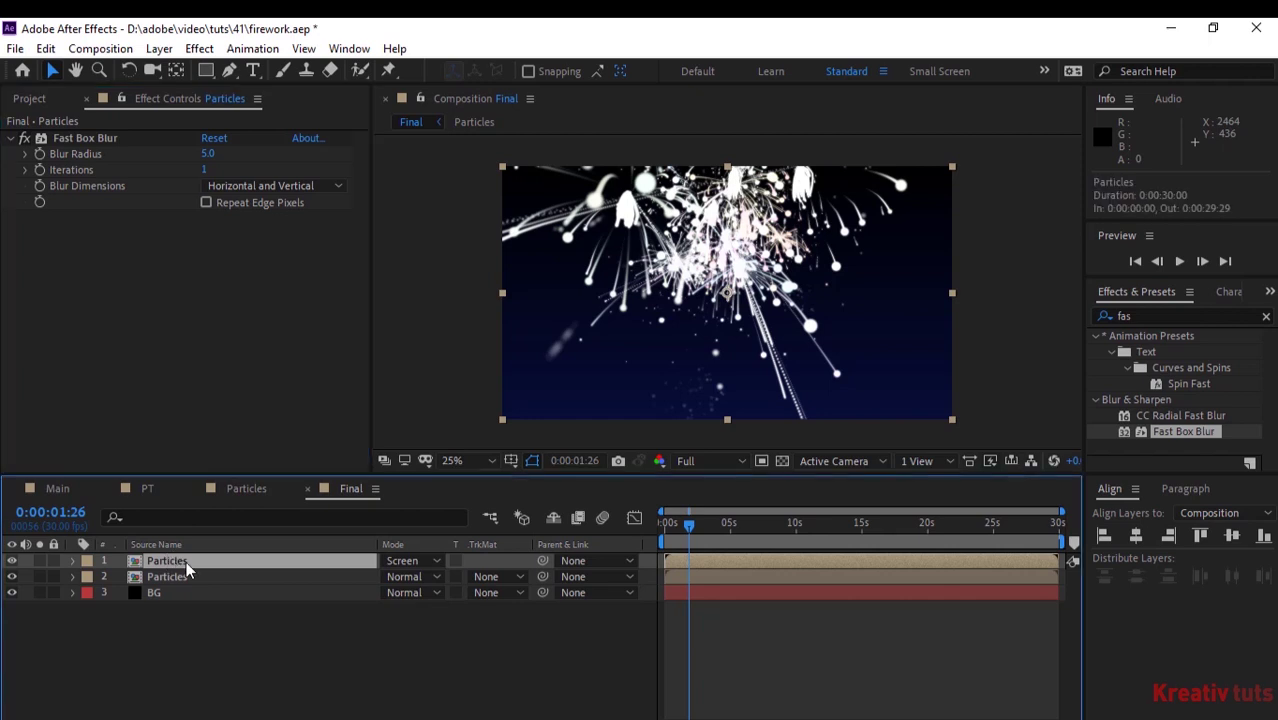
pyautogui.hotkey('ctrl', 'd')
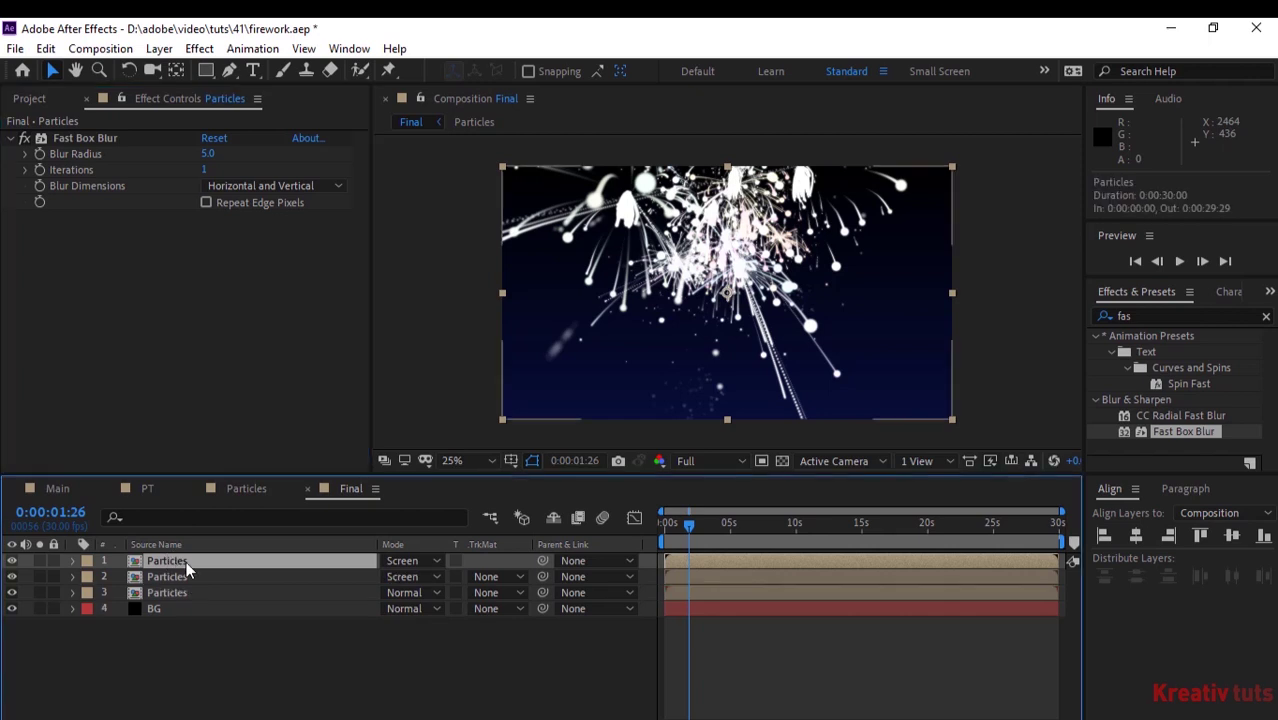
pyautogui.click(209, 157)
pyautogui.write('30')
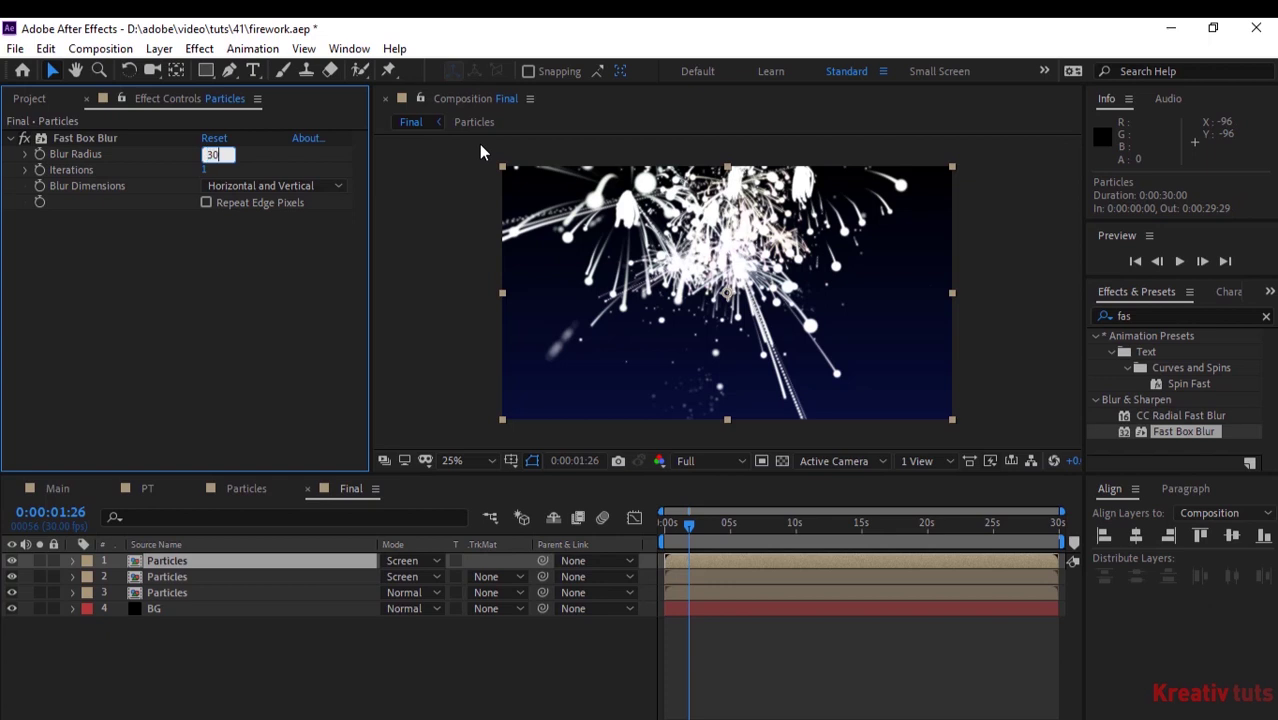
pyautogui.press('Return')
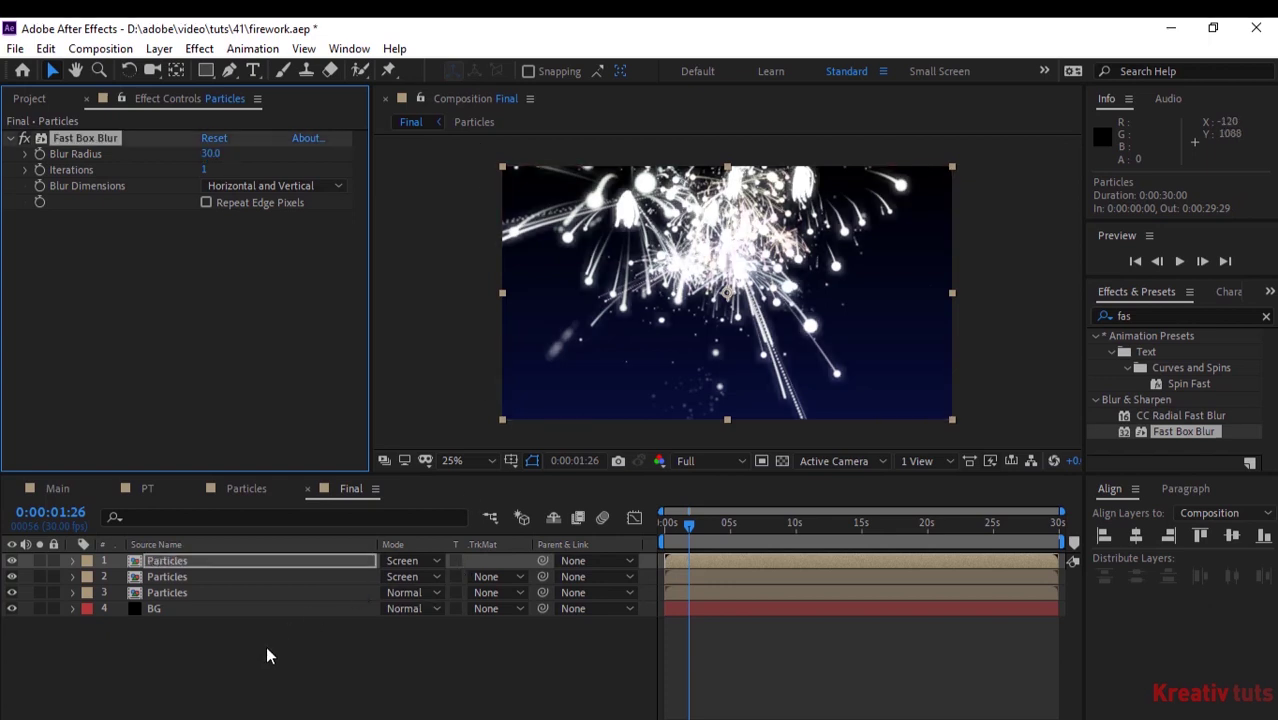
# - Create an adjustment layer above all the Particles layers in the Final composition and name it CC
pyautogui.rightClick(170, 653)
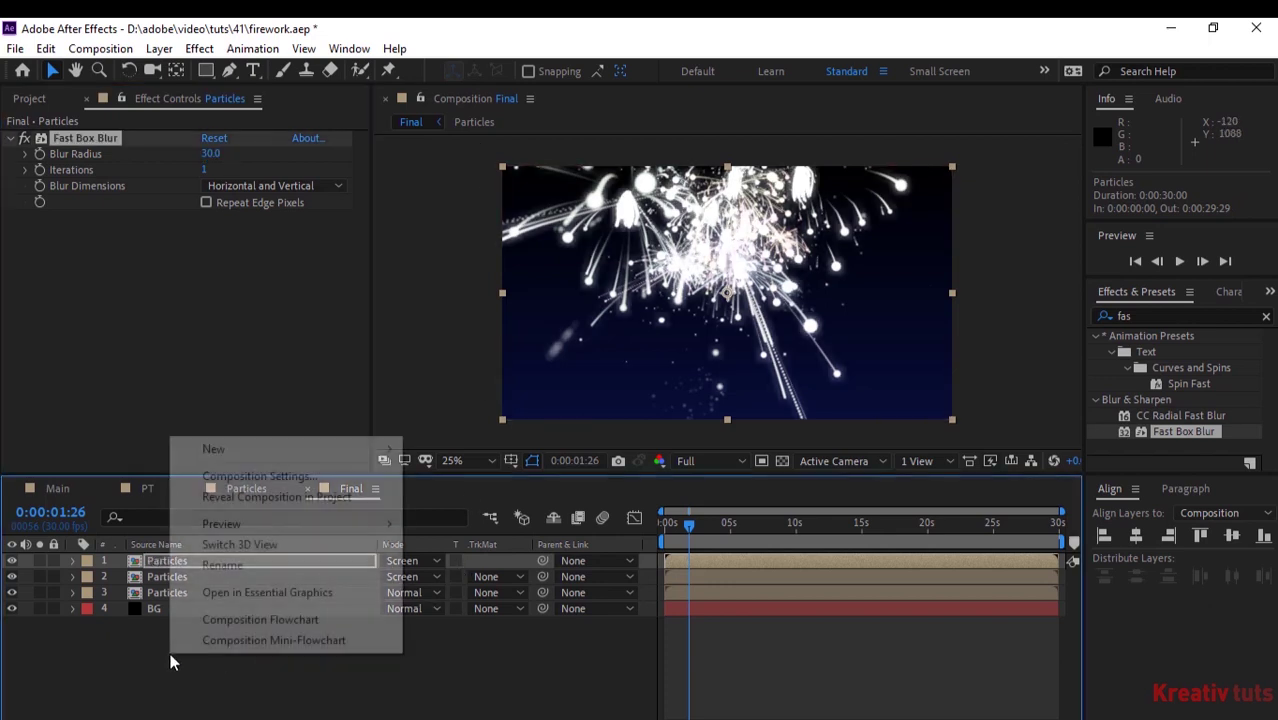
pyautogui.moveTo(303, 455)
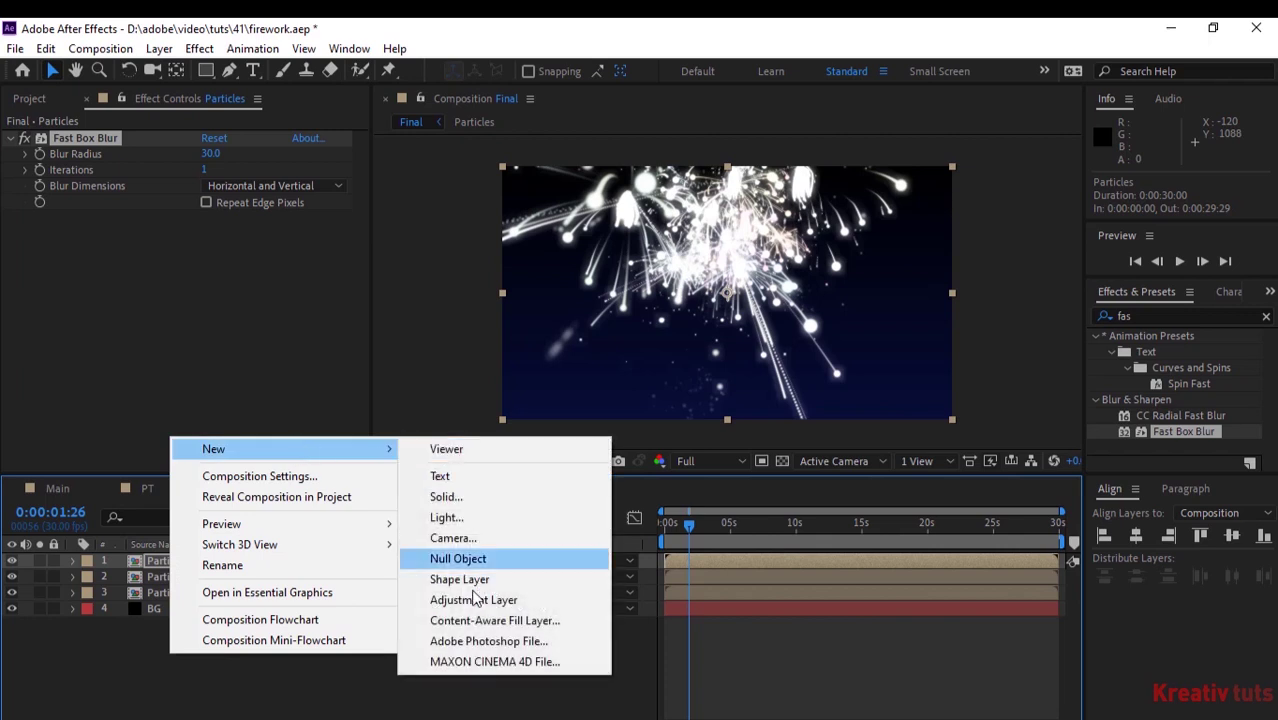
pyautogui.click(472, 603)
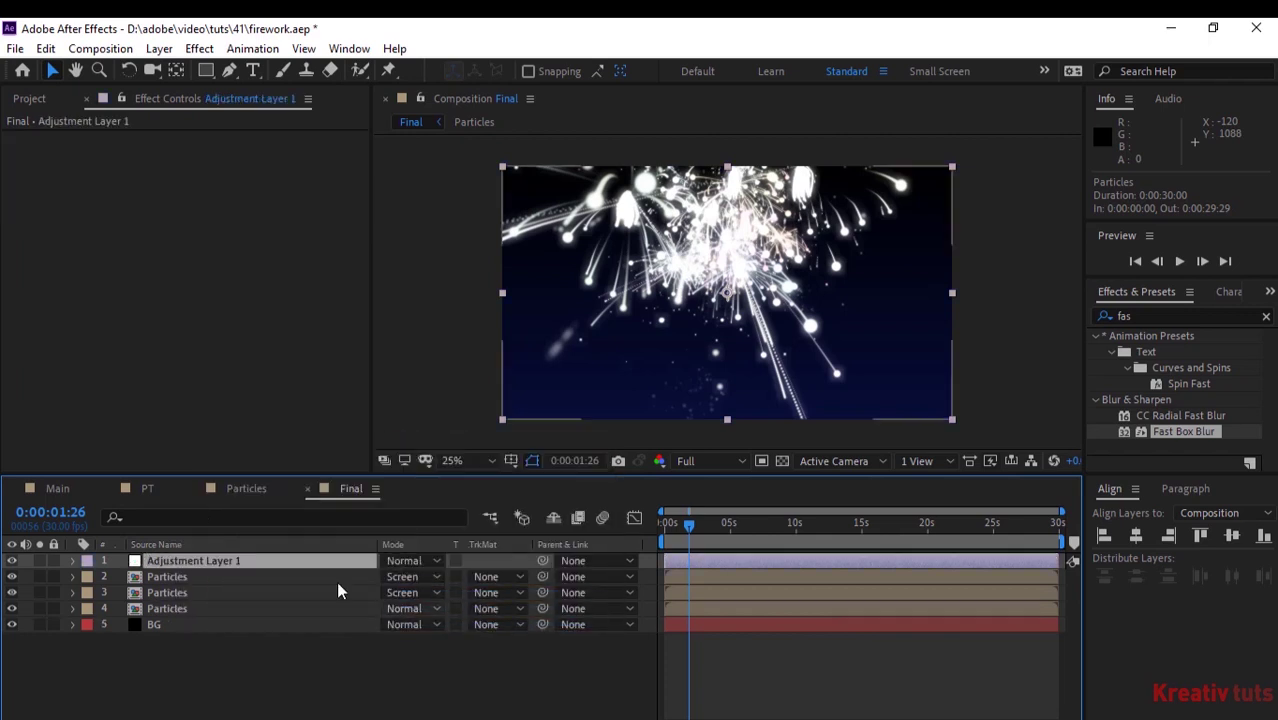
pyautogui.press('Return')
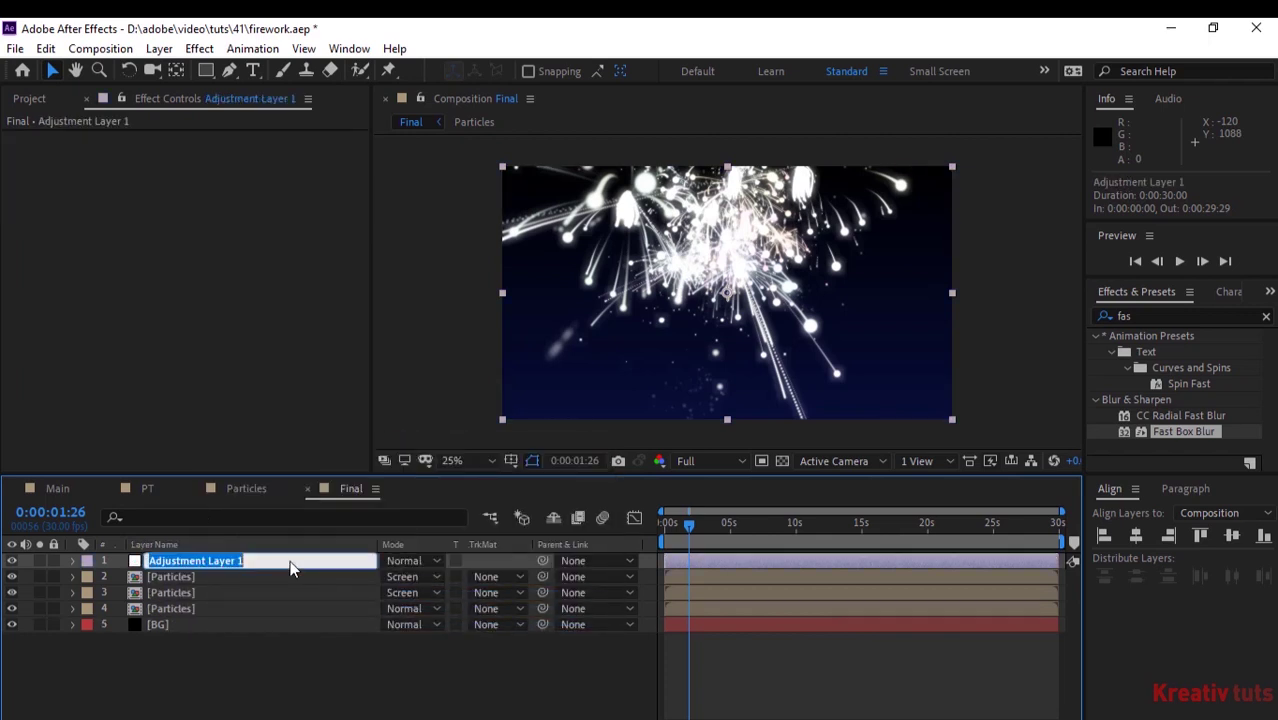
pyautogui.write('CC')
pyautogui.press('Return')
# - Find the Curves effect, apply it to the CC layer and shape its RGB curve into an S with raised highlights and lowered shadows
pyautogui.click(1158, 316)
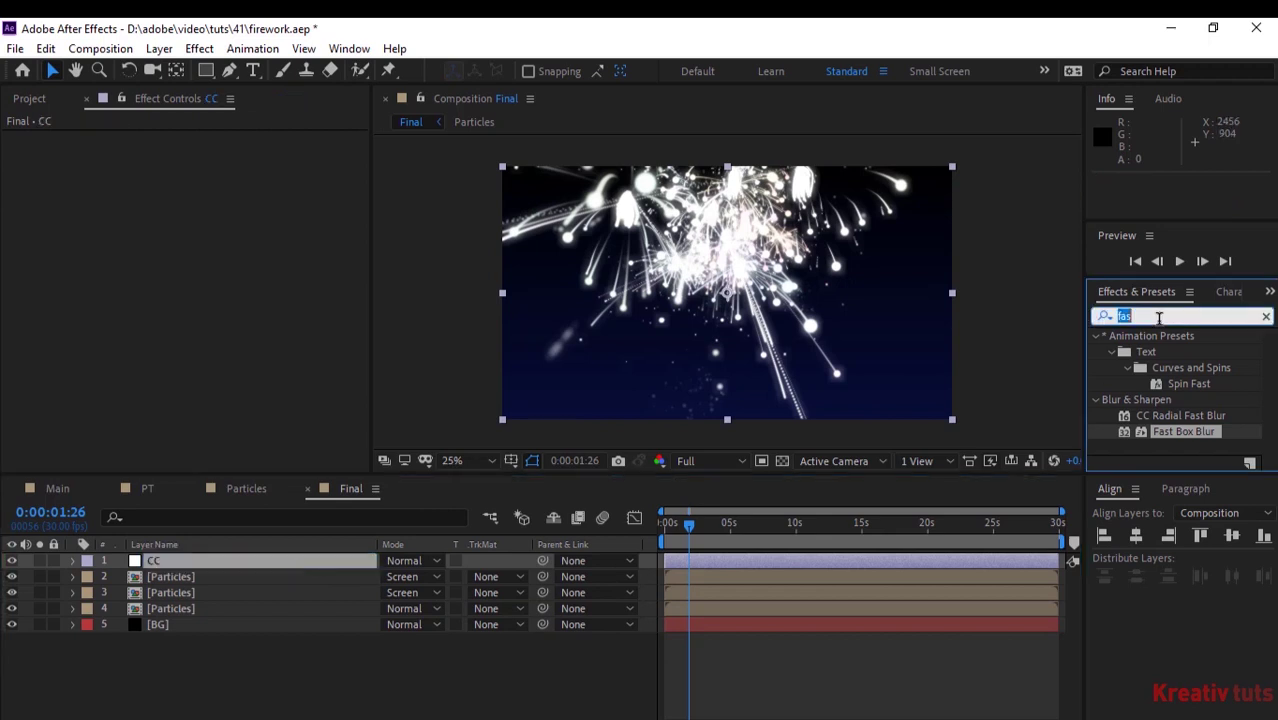
pyautogui.write('curve')
pyautogui.moveTo(1168, 400); pyautogui.dragTo(198, 272)
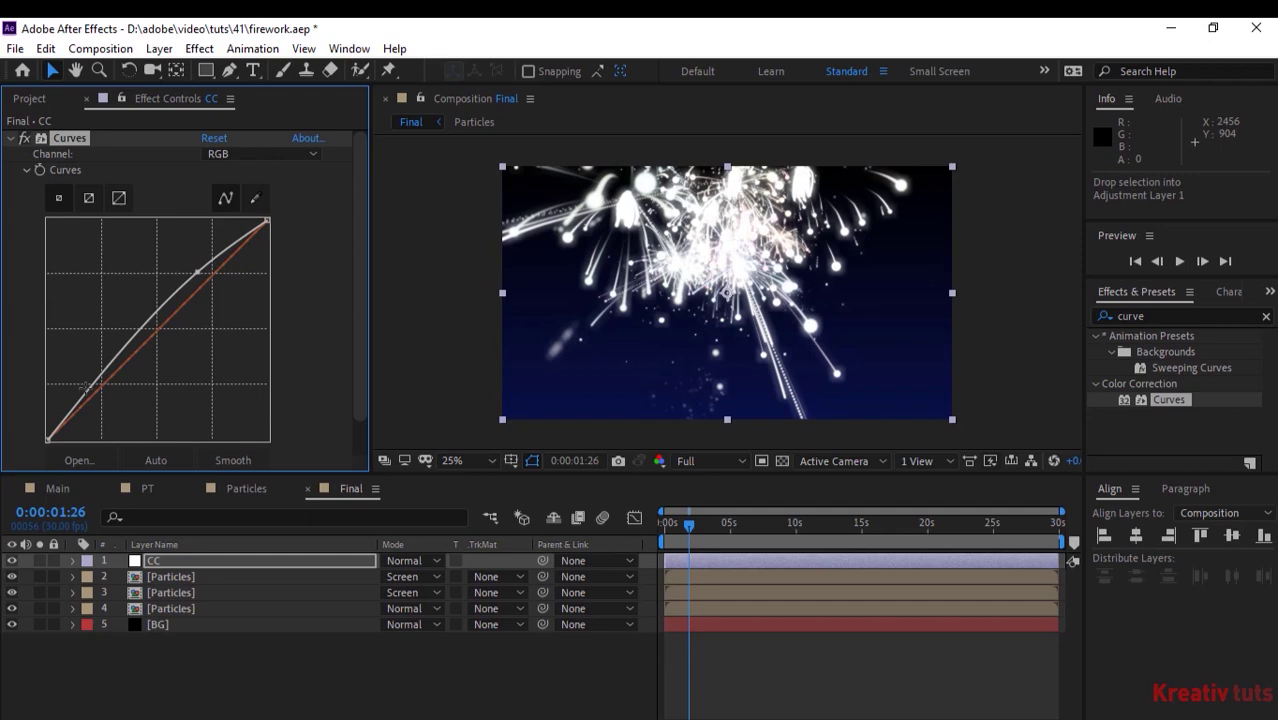
pyautogui.moveTo(88, 386); pyautogui.dragTo(107, 410)
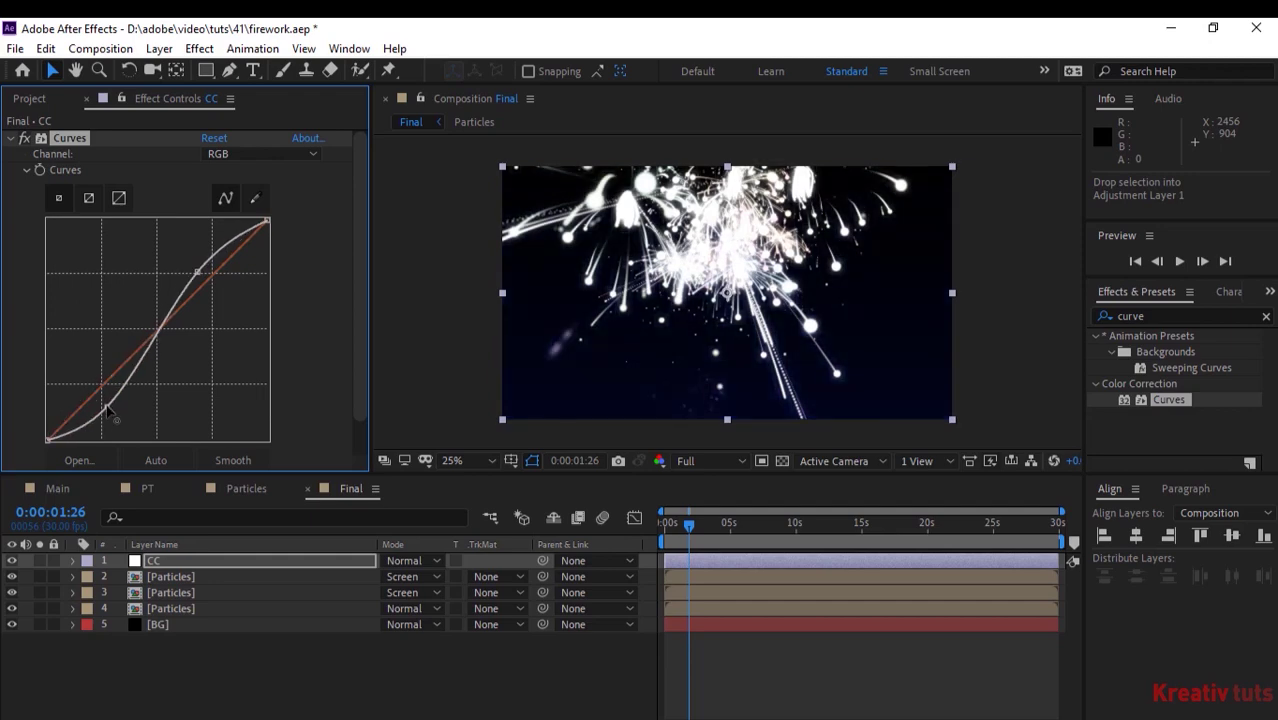
# - On the CC layer's Curves, raise the red channel's curve, then lower the blue highlights and raise the blue shadows
pyautogui.click(264, 155)
pyautogui.click(252, 191)
pyautogui.moveTo(185, 296); pyautogui.dragTo(232, 275)
pyautogui.click(258, 156)
pyautogui.click(248, 237)
pyautogui.moveTo(114, 391); pyautogui.dragTo(86, 381)
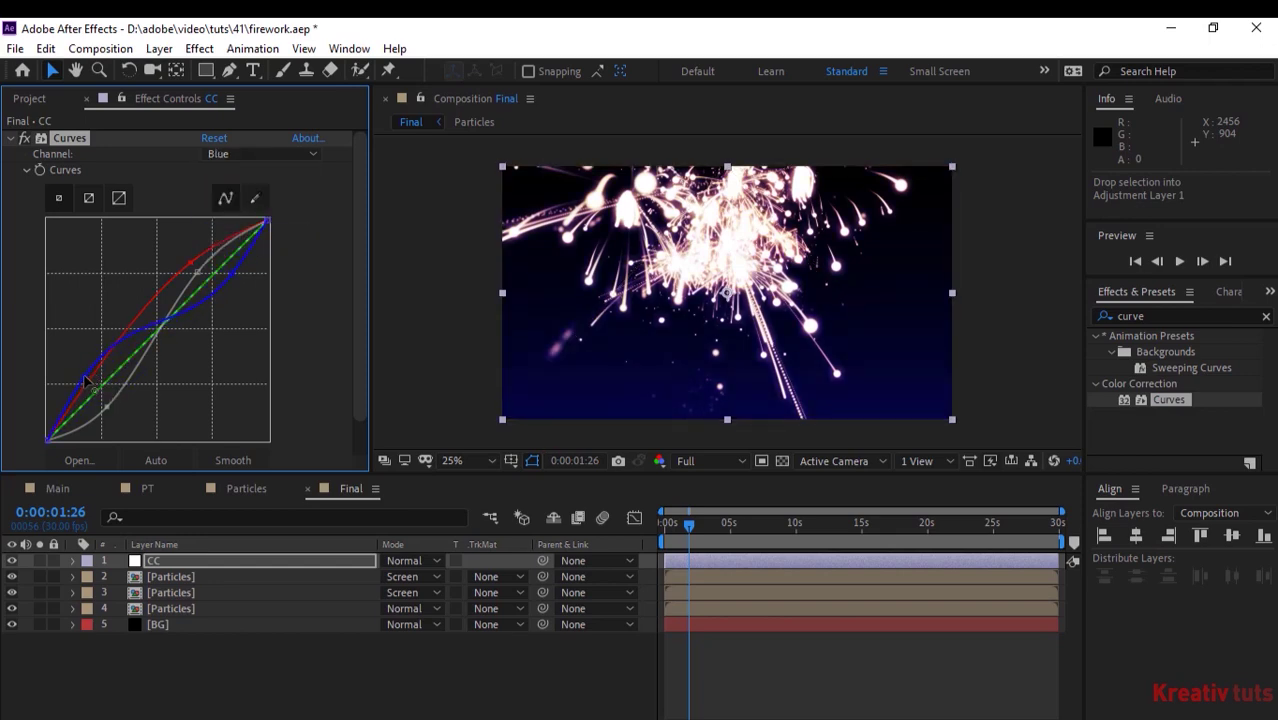
# - Duplicate the CC layer and reset the blue and RGB curves on the copy
pyautogui.click(180, 563)
pyautogui.hotkey('ctrl', 'd')
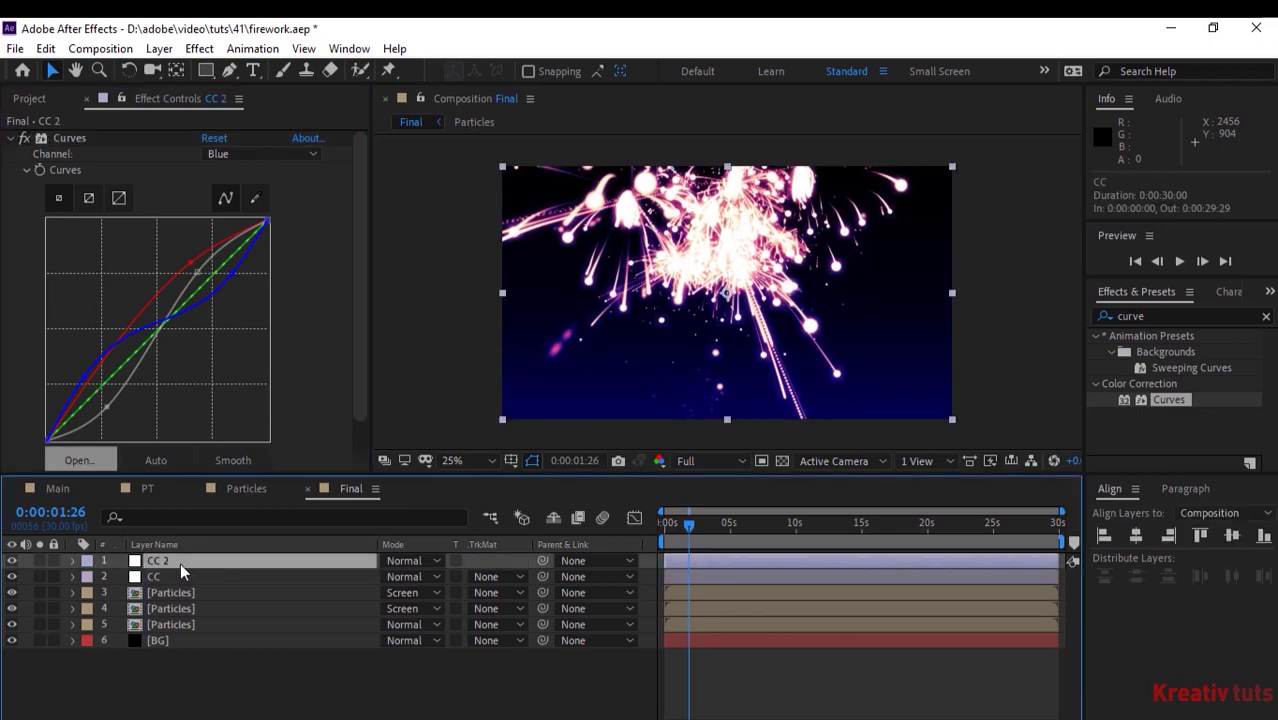
pyautogui.moveTo(358, 364); pyautogui.dragTo(357, 400)
pyautogui.click(234, 449)
pyautogui.moveTo(357, 190); pyautogui.dragTo(354, 153)
pyautogui.click(261, 154)
pyautogui.click(257, 177)
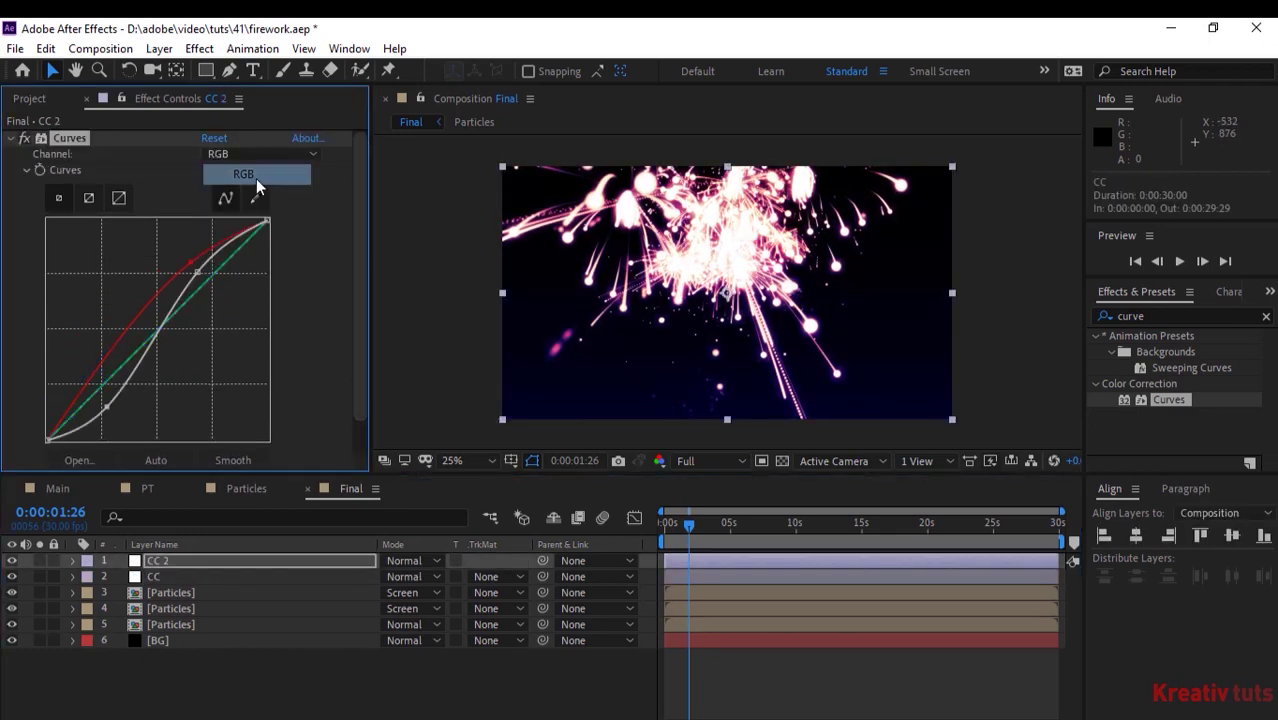
pyautogui.scroll(-1, 250, 300)
pyautogui.click(233, 450)
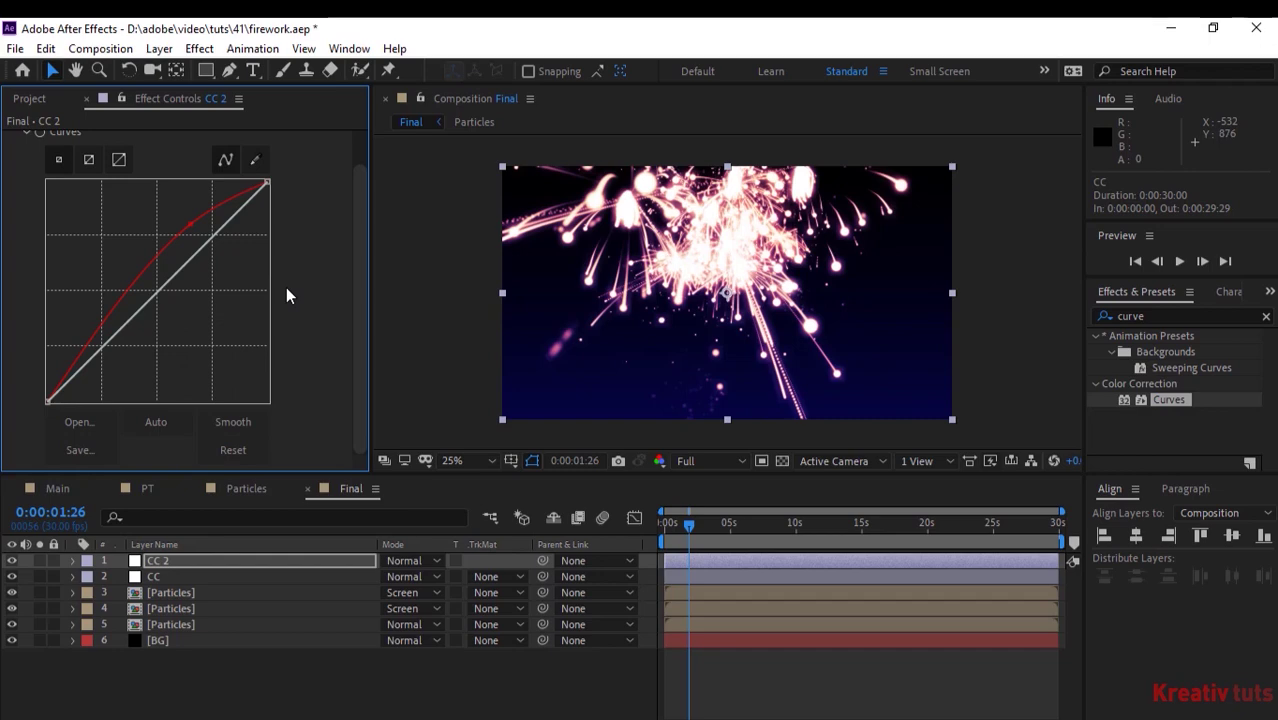
# - Shape the CC 2 layer's RGB curve into a gentle S, and bend its blue curve with raised shadows and lowered highlights
pyautogui.scroll(1, 252, 240)
pyautogui.click(257, 154)
pyautogui.click(255, 176)
pyautogui.moveTo(106, 384); pyautogui.dragTo(100, 407)
pyautogui.moveTo(229, 272)
pyautogui.mouseDown()
pyautogui.moveTo(219, 261)
pyautogui.moveTo(228, 287)
pyautogui.mouseUp()
pyautogui.click(257, 154)
pyautogui.click(261, 239)
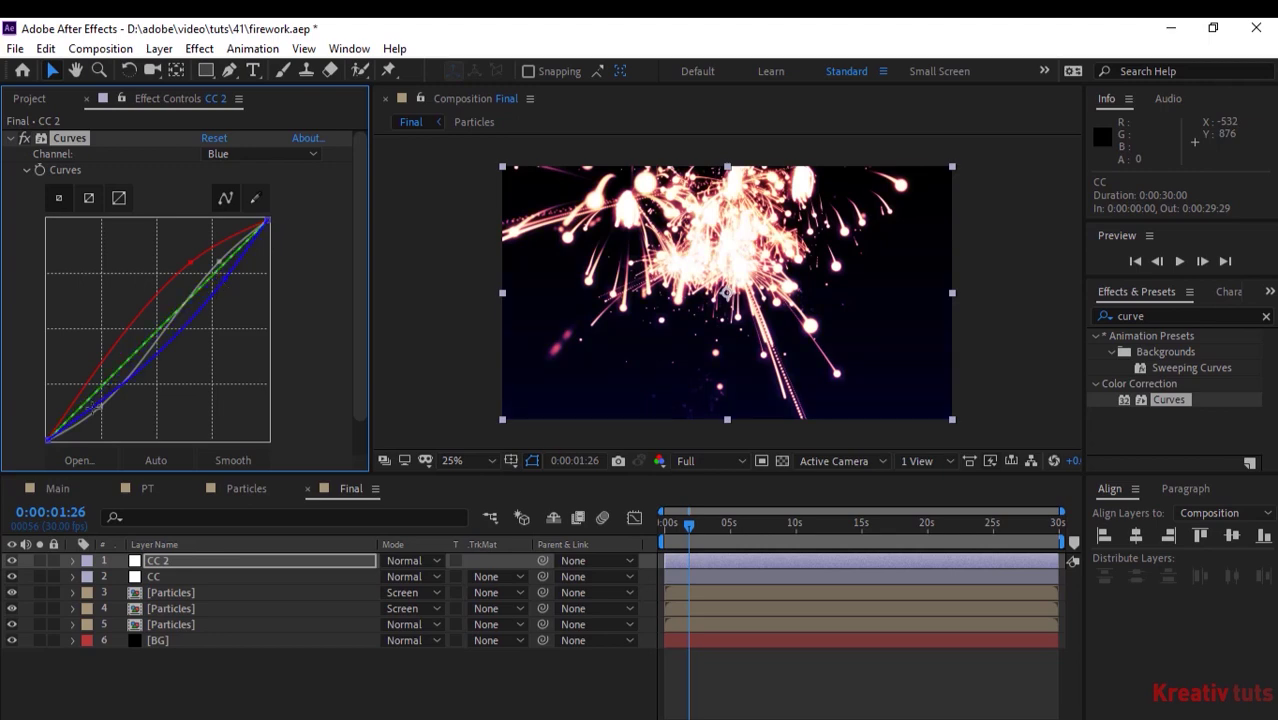
pyautogui.moveTo(92, 407); pyautogui.dragTo(93, 373)
pyautogui.hotkey('ctrl', 'z')
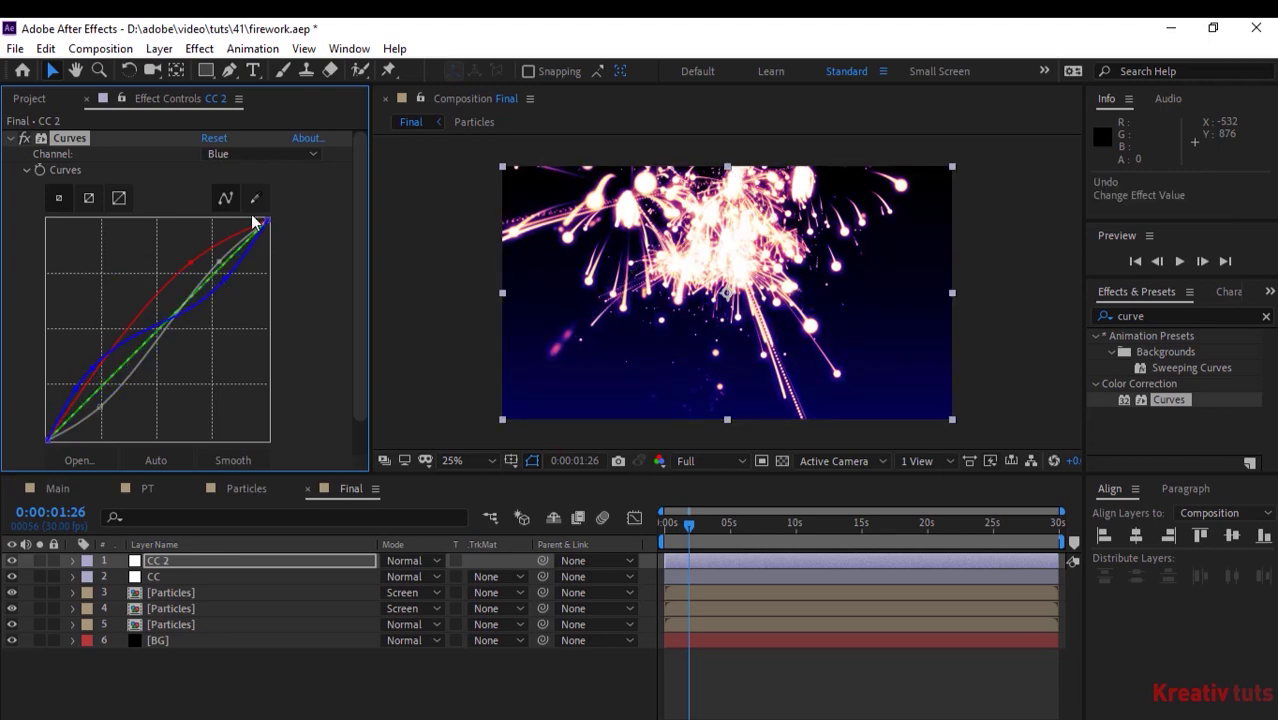
# - Create another adjustment layer at the top of the Final layer stack and name it Glow
pyautogui.rightClick(136, 689)
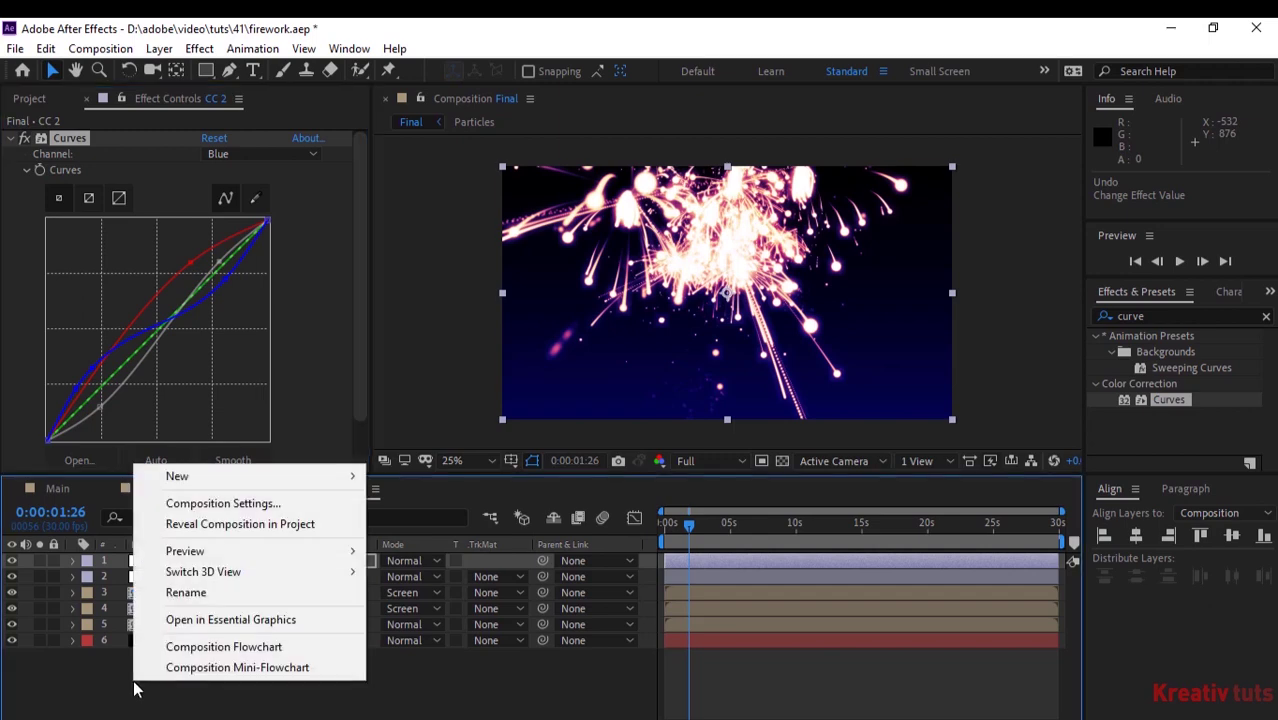
pyautogui.moveTo(302, 478)
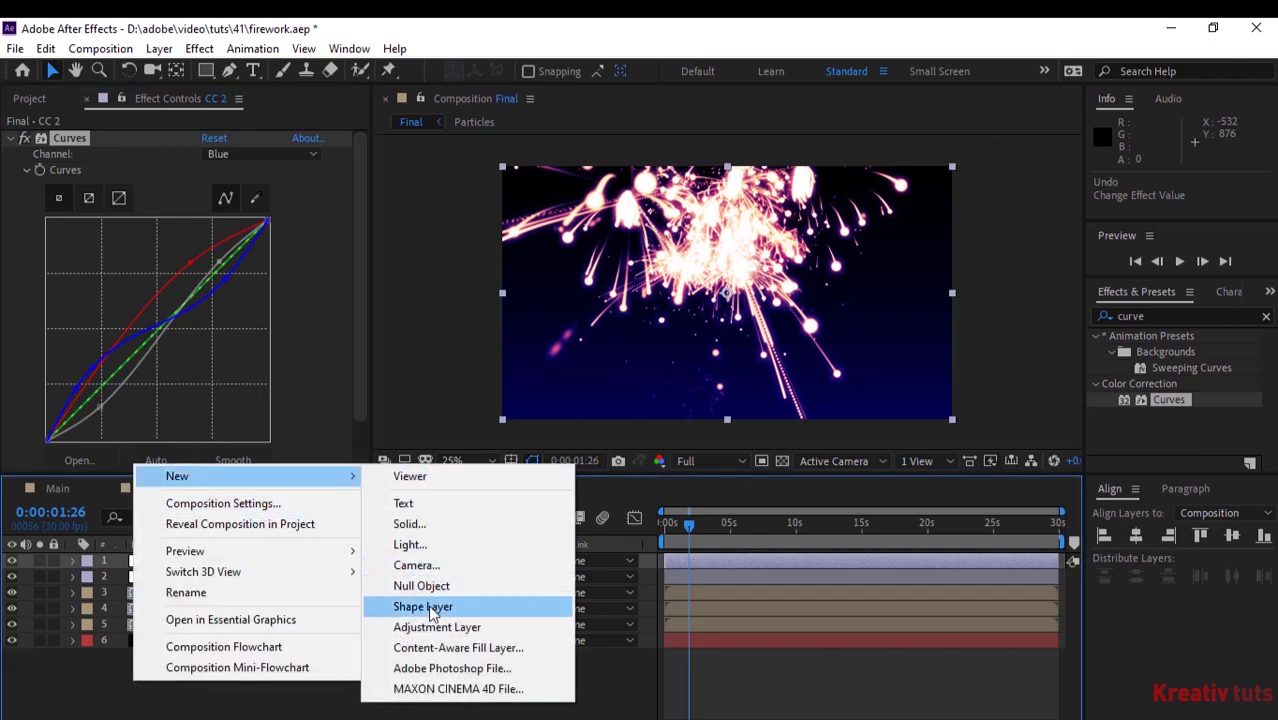
pyautogui.click(435, 630)
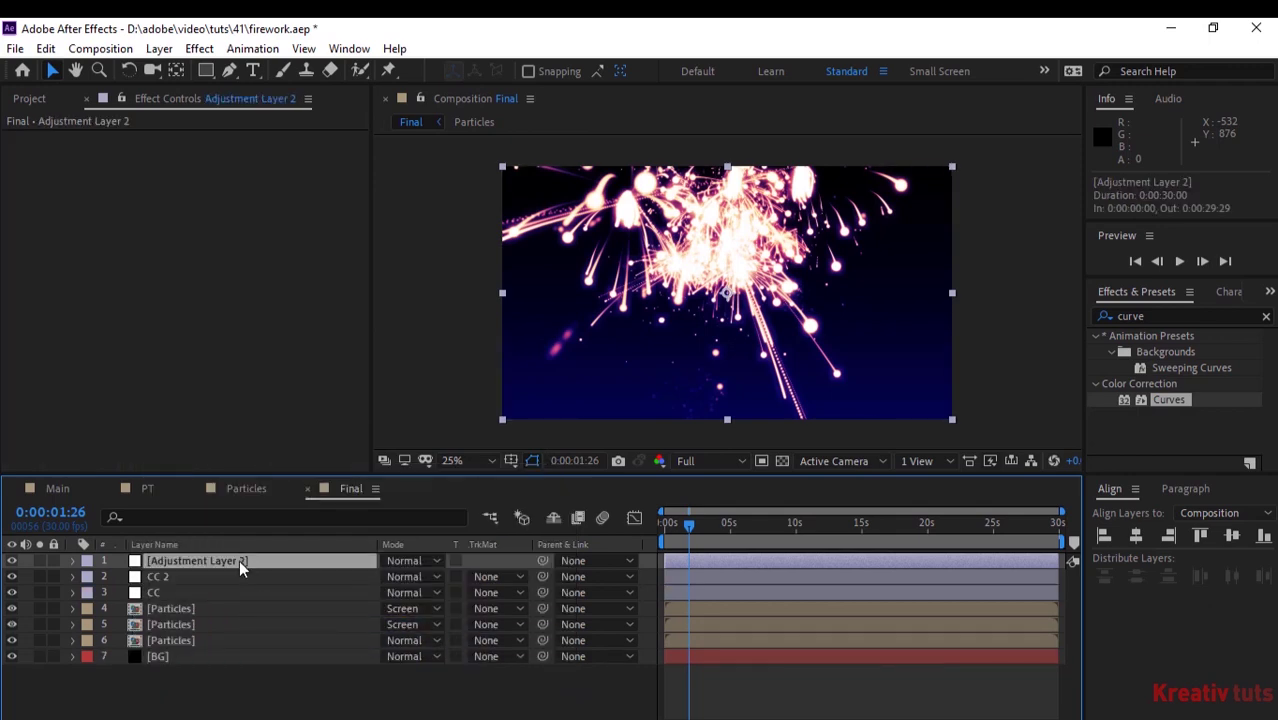
pyautogui.press('Return')
pyautogui.write('Glow')
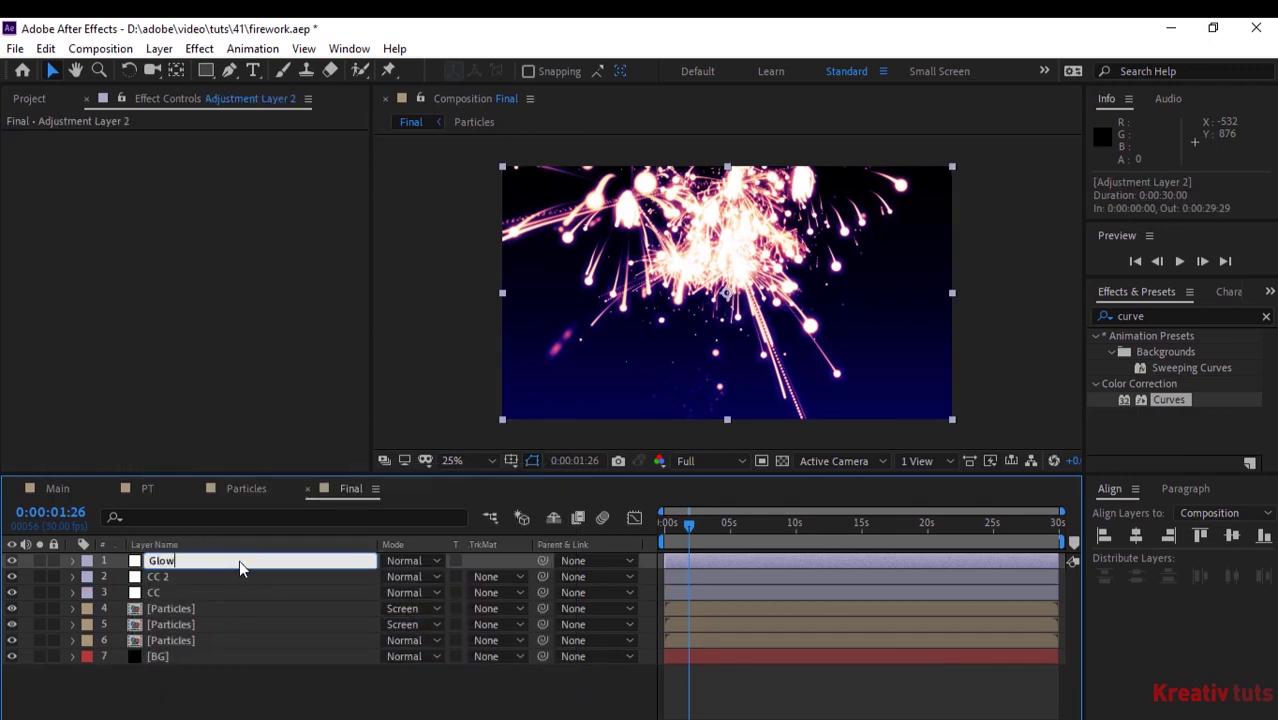
pyautogui.press('Return')
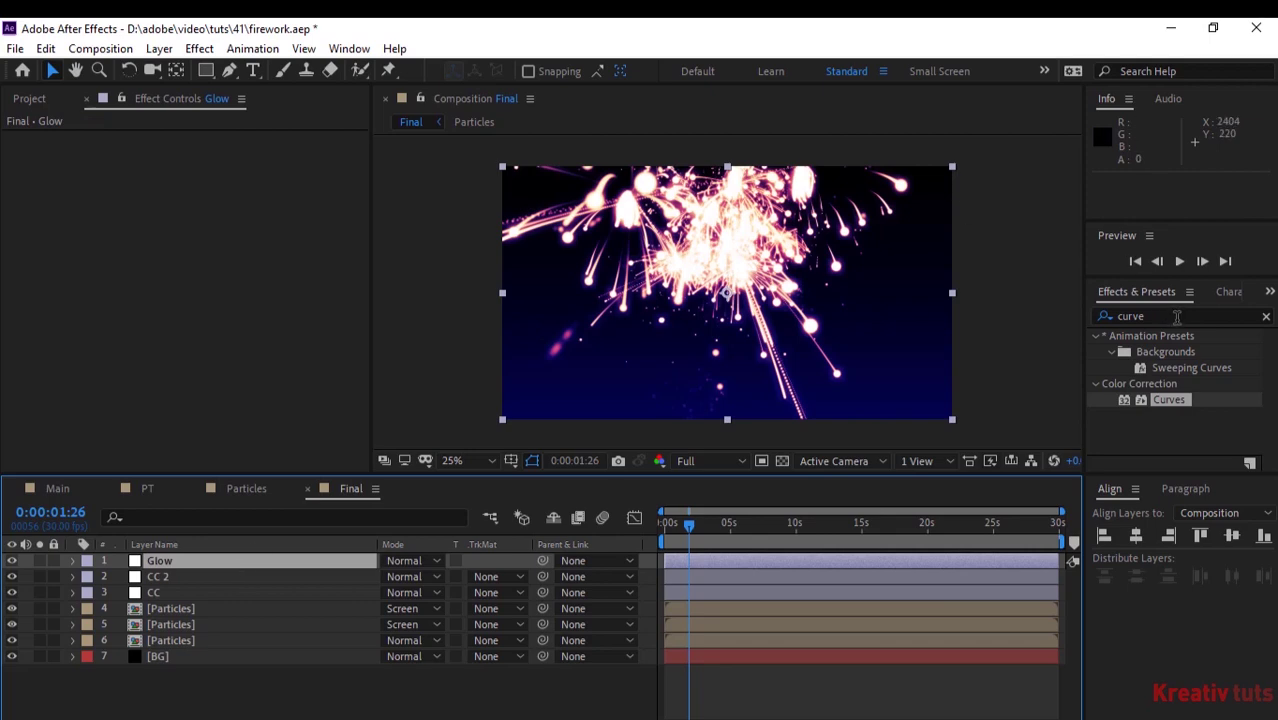
# - Apply Curves to the Glow layer and pull its RGB curve far down so only the brightest highlights remain
pyautogui.moveTo(1165, 402); pyautogui.dragTo(222, 289)
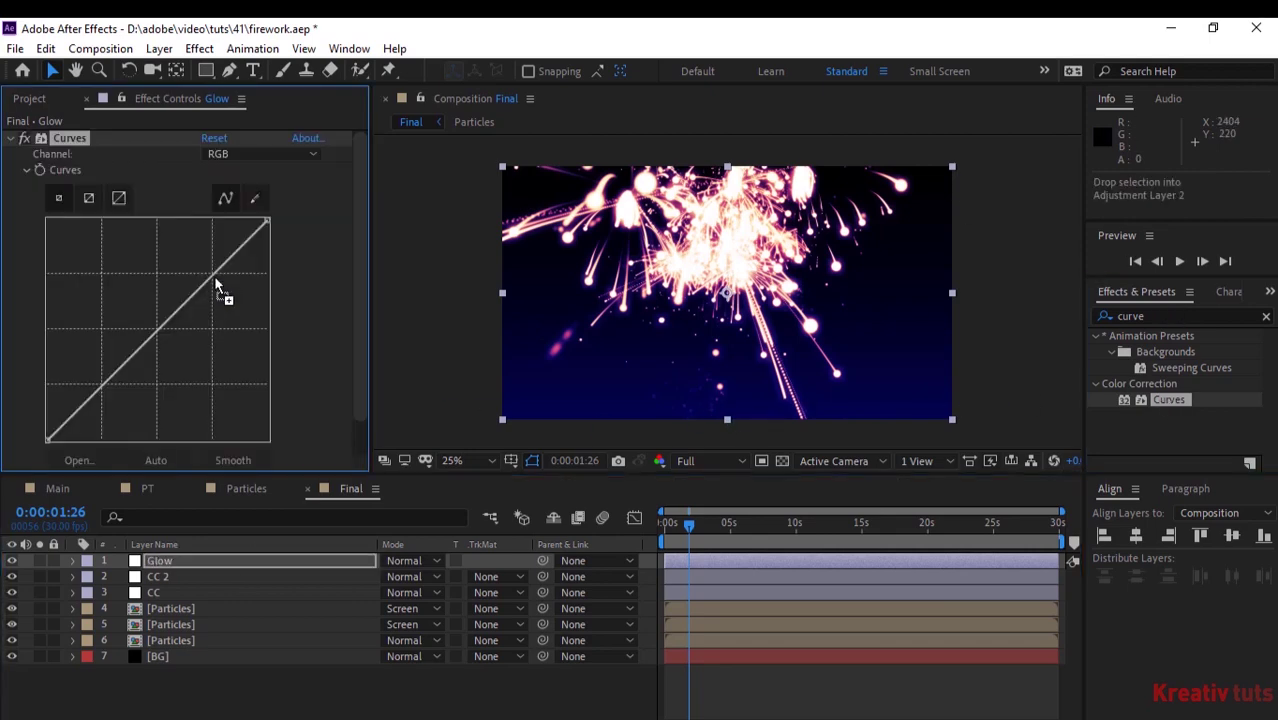
pyautogui.moveTo(121, 366); pyautogui.dragTo(201, 425)
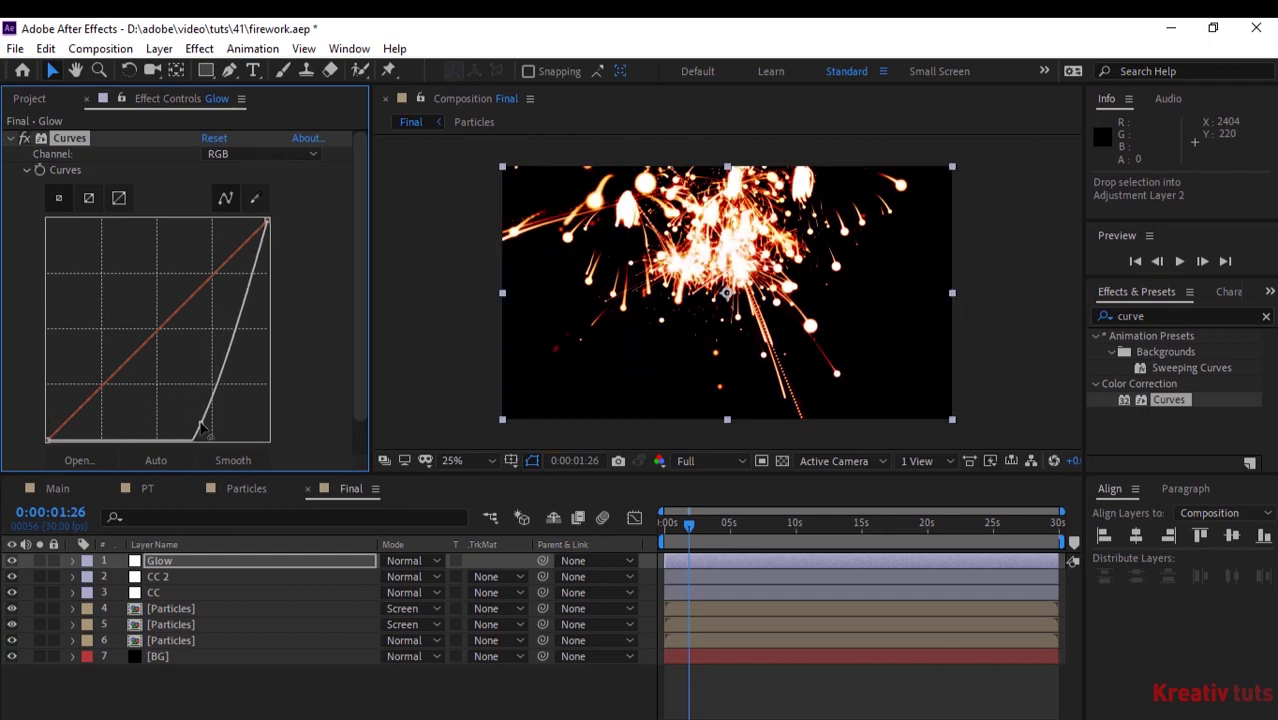
# - Set the Glow layer's blending mode to Screen and duplicate the layer
pyautogui.click(408, 560)
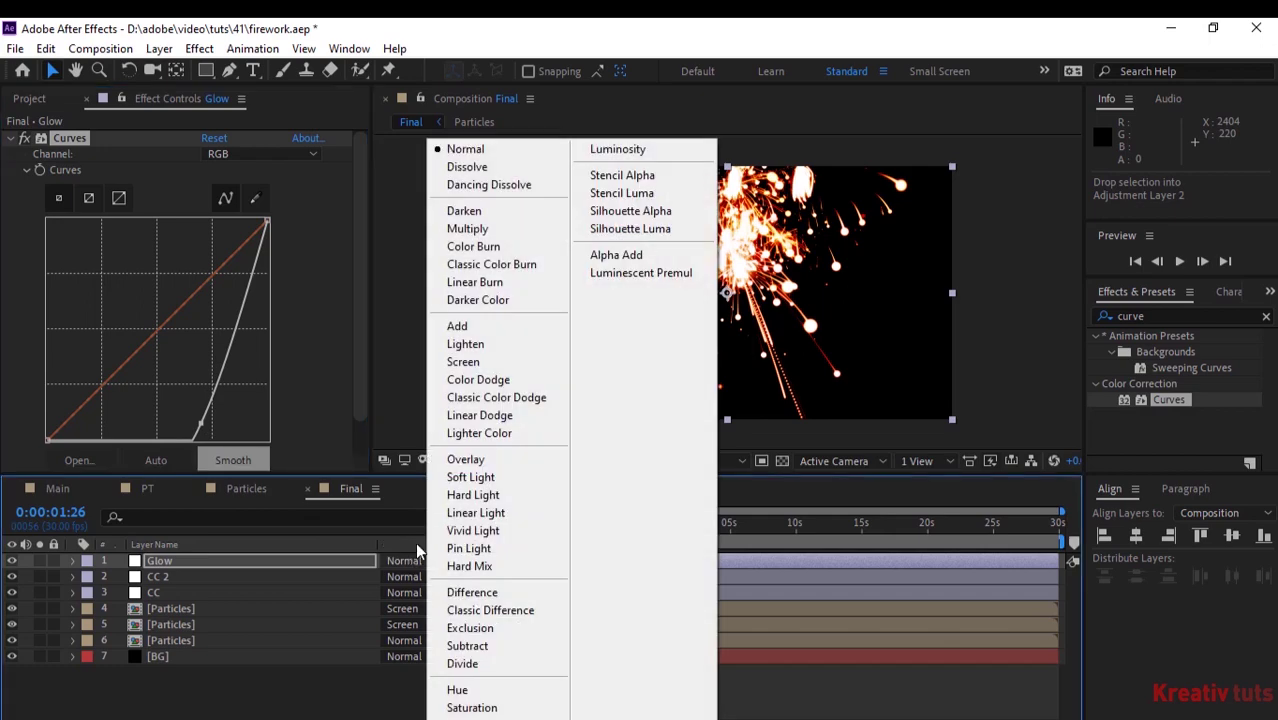
pyautogui.click(494, 364)
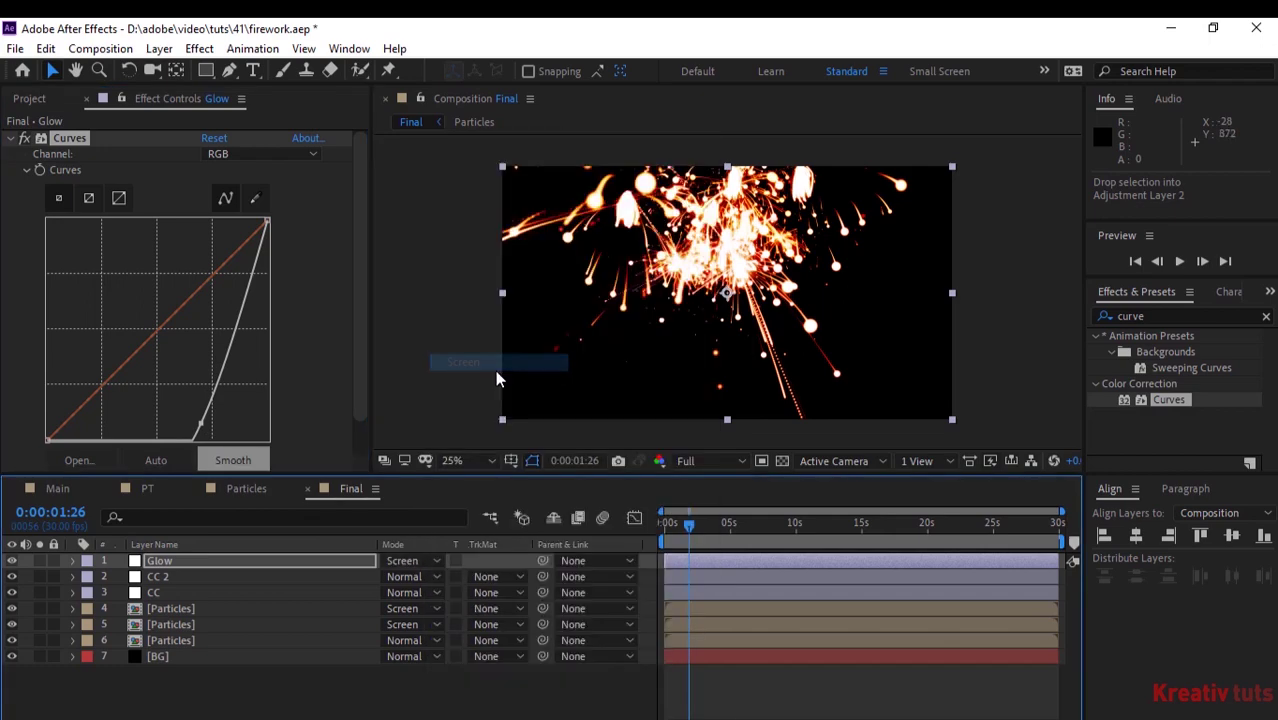
pyautogui.click(215, 694)
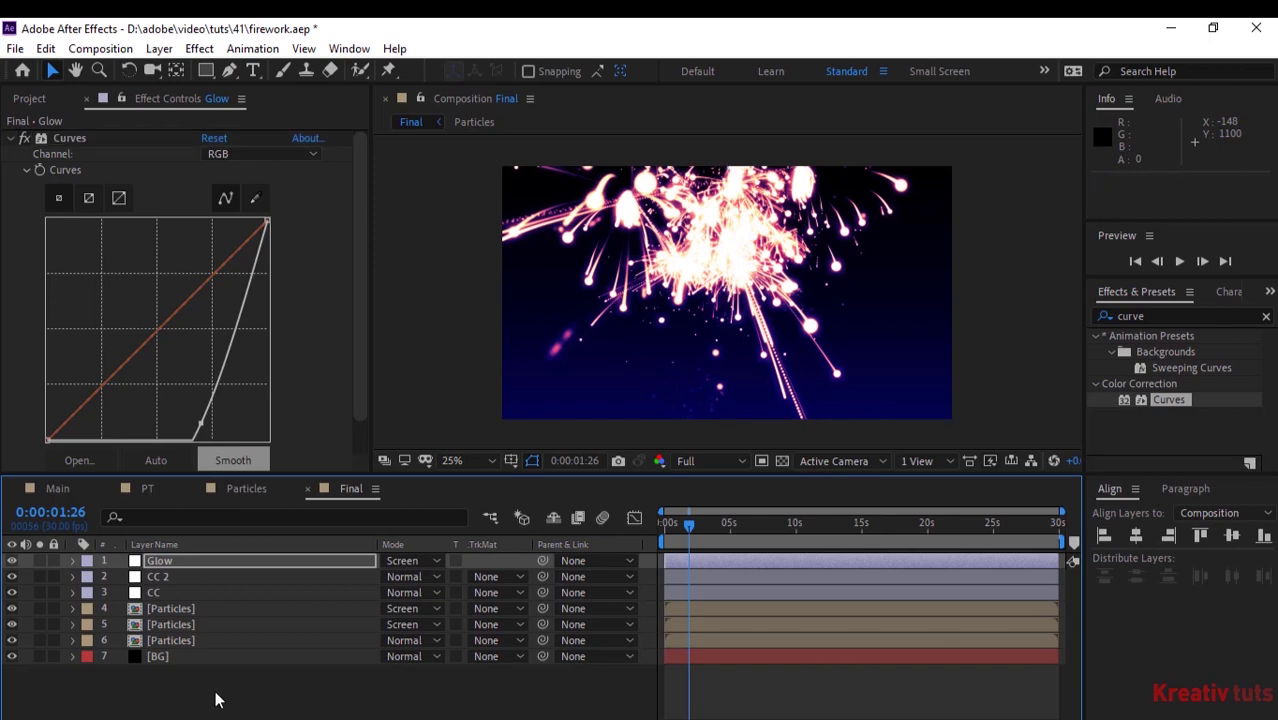
pyautogui.click(171, 560)
pyautogui.hotkey('ctrl', 'd')
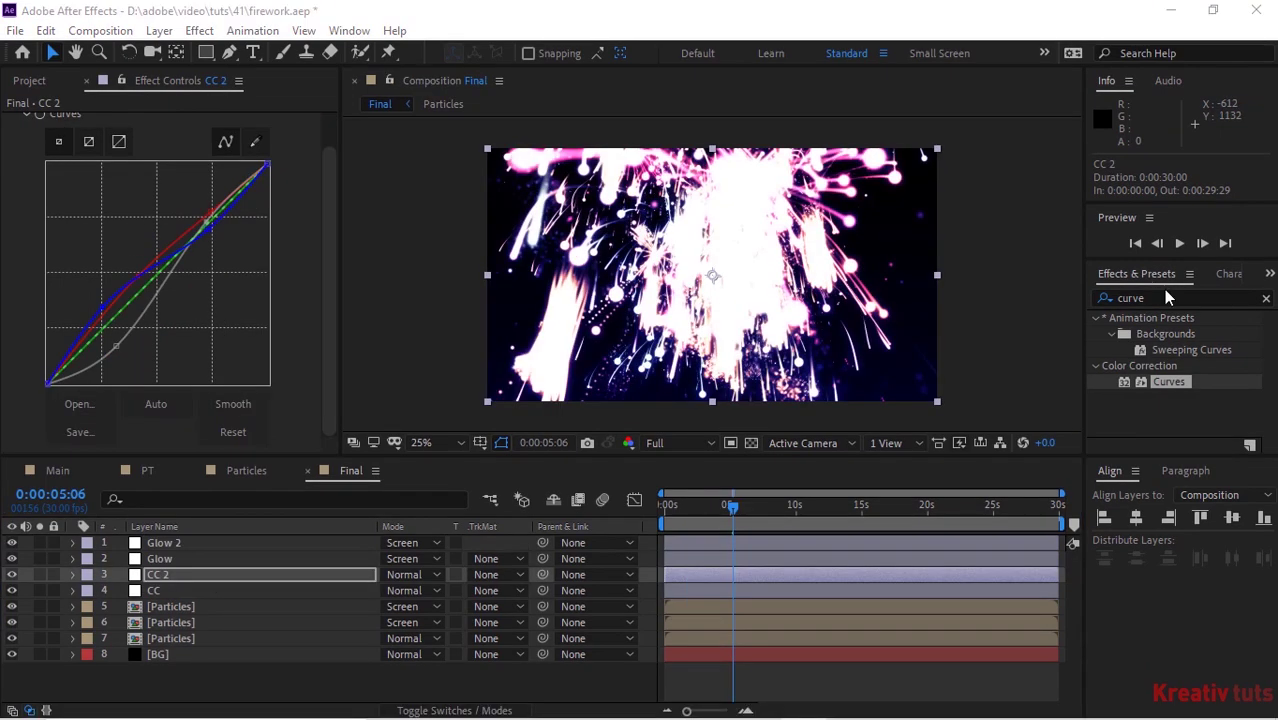
# - Find the Hue/Saturation effect, apply it to the CC 2 layer and adjust its master saturation
pyautogui.click(1166, 297)
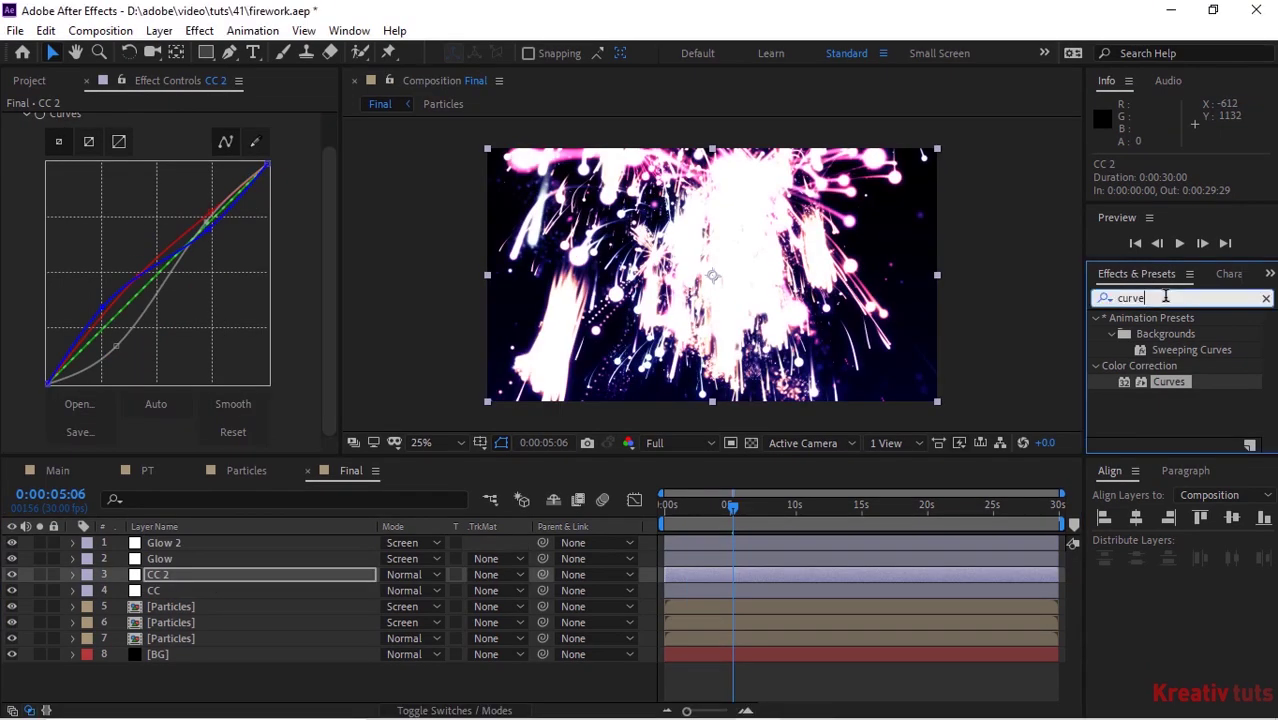
pyautogui.write('hue')
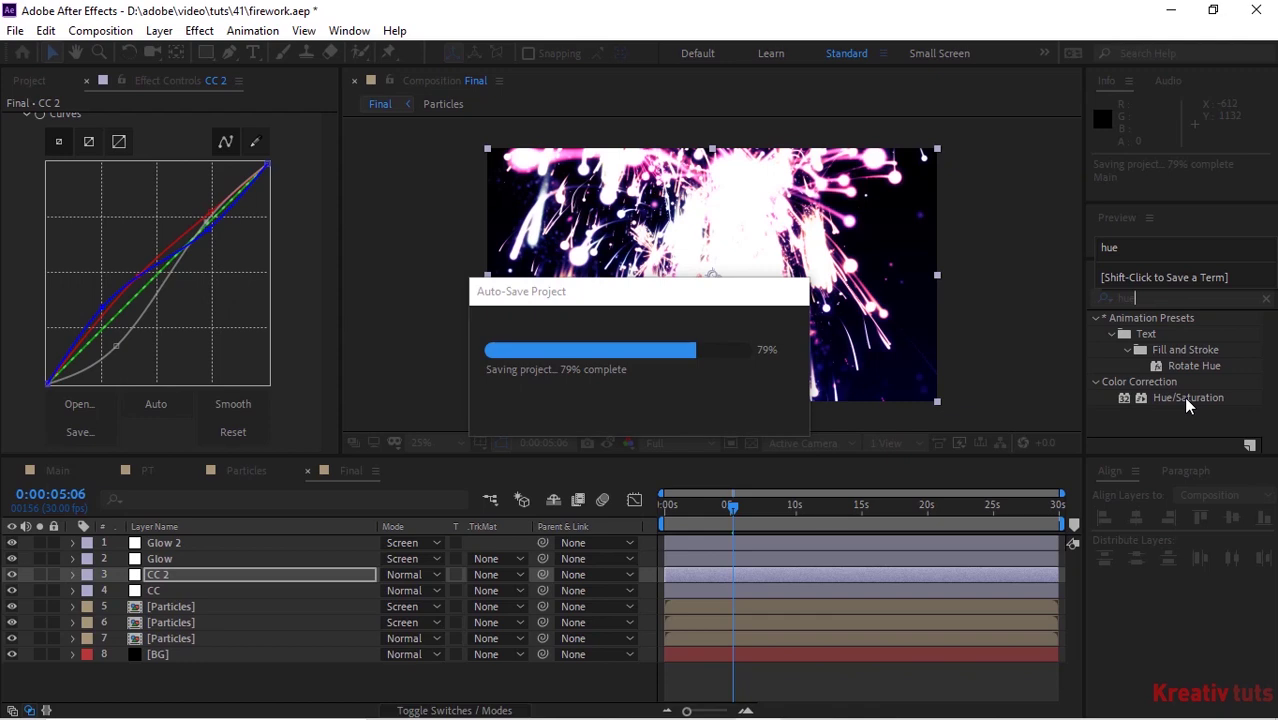
pyautogui.moveTo(1186, 399); pyautogui.dragTo(280, 578)
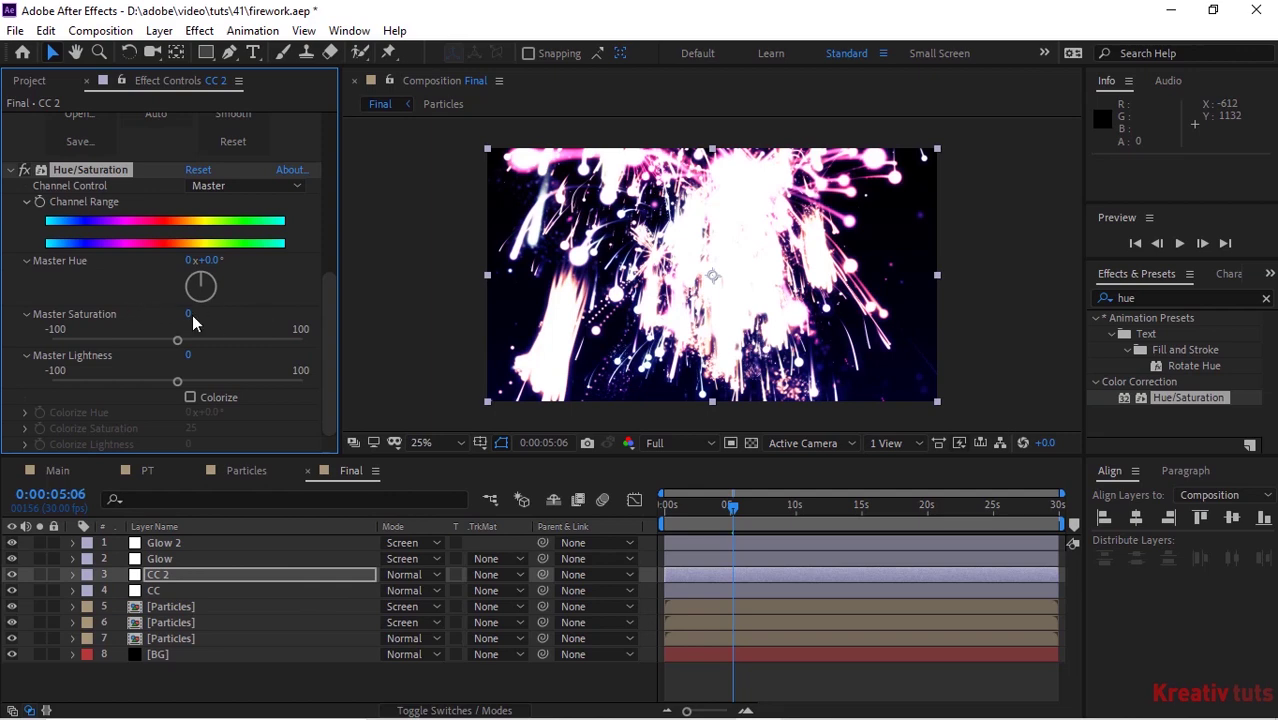
pyautogui.click(188, 315)
pyautogui.press('Return')
# - Apply Fast Box Blur to the Glow layer with a blur radius of 90, 1 iteration and Repeat Edge Pixels on
pyautogui.click(227, 557)
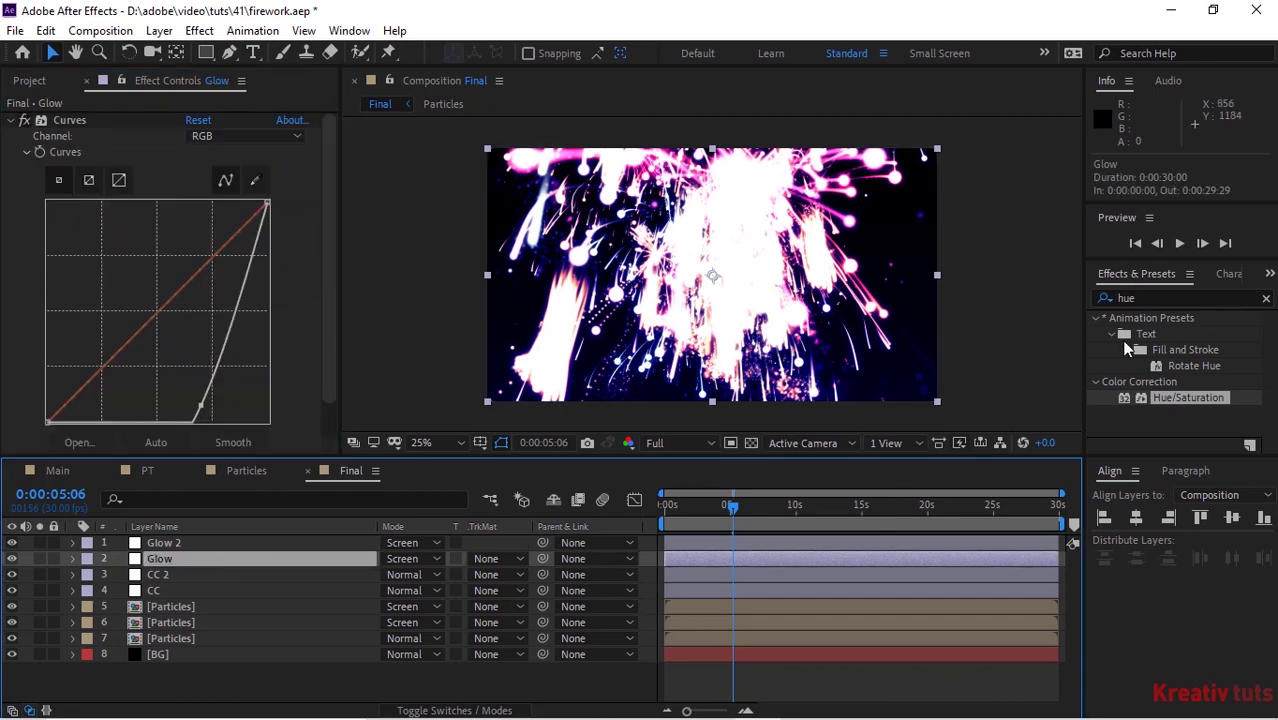
pyautogui.click(1177, 297)
pyautogui.write('fas')
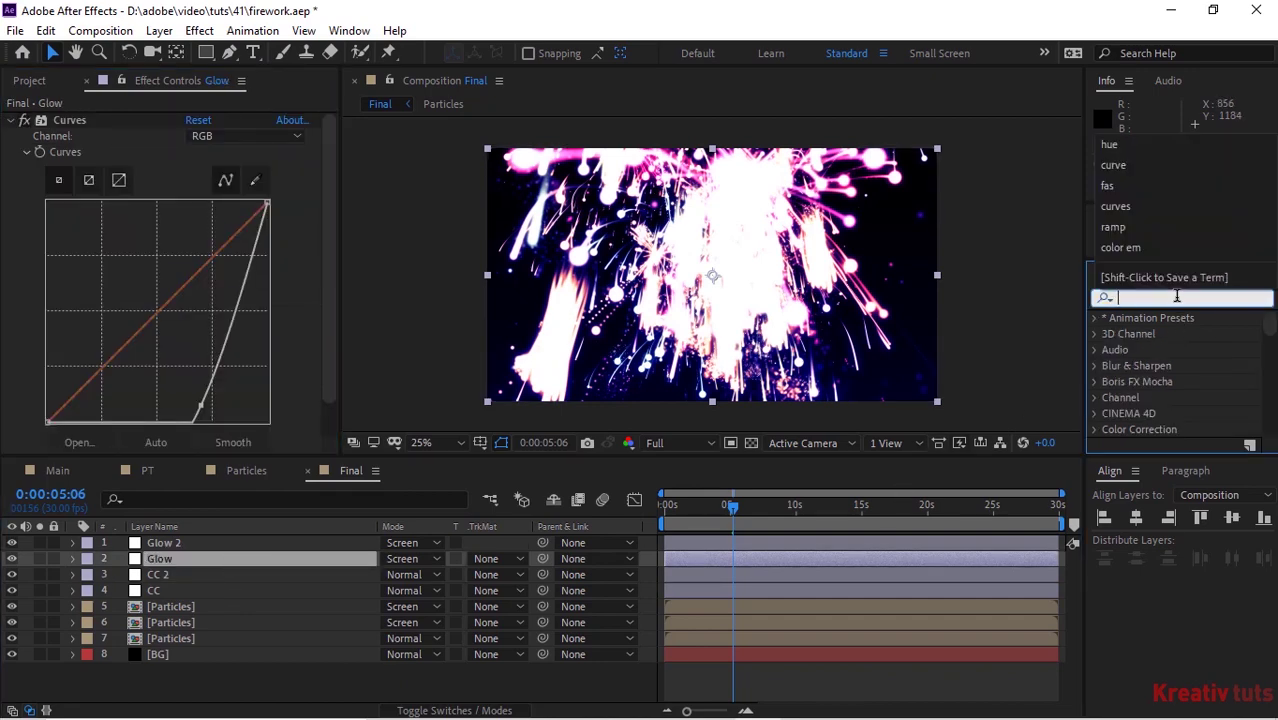
pyautogui.moveTo(1184, 418); pyautogui.dragTo(232, 566)
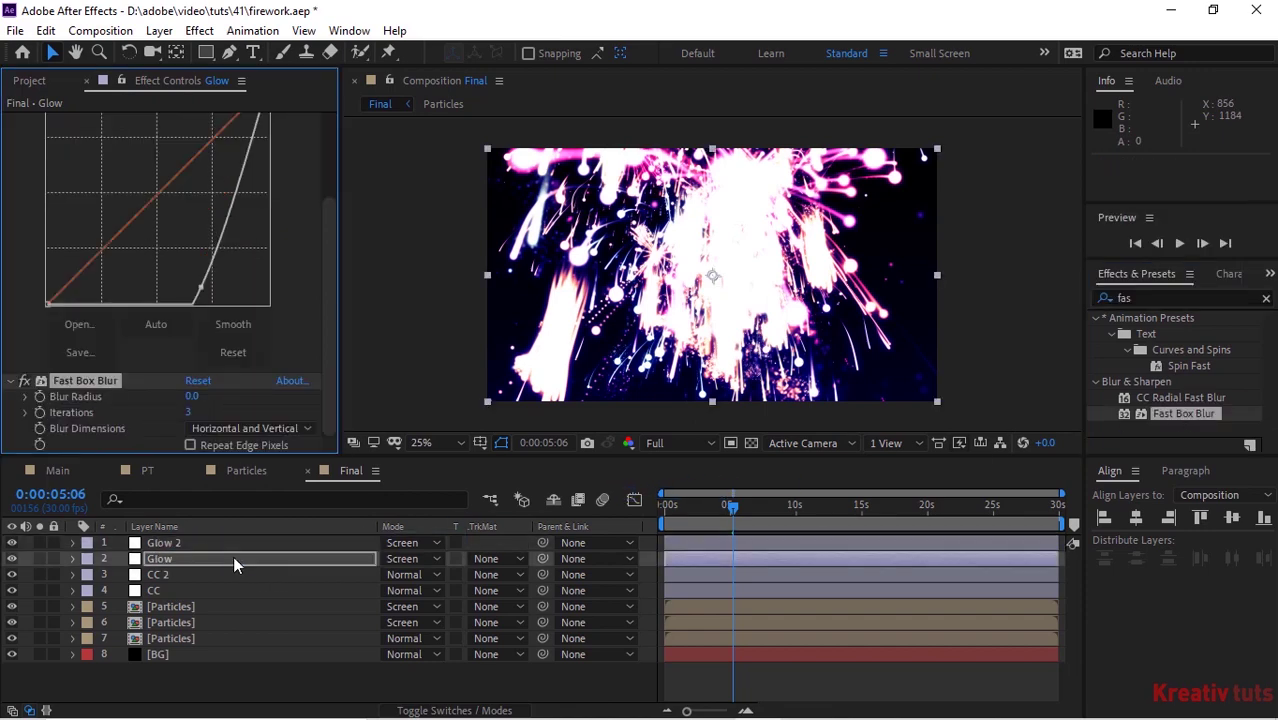
pyautogui.click(191, 396)
pyautogui.press('Tab')
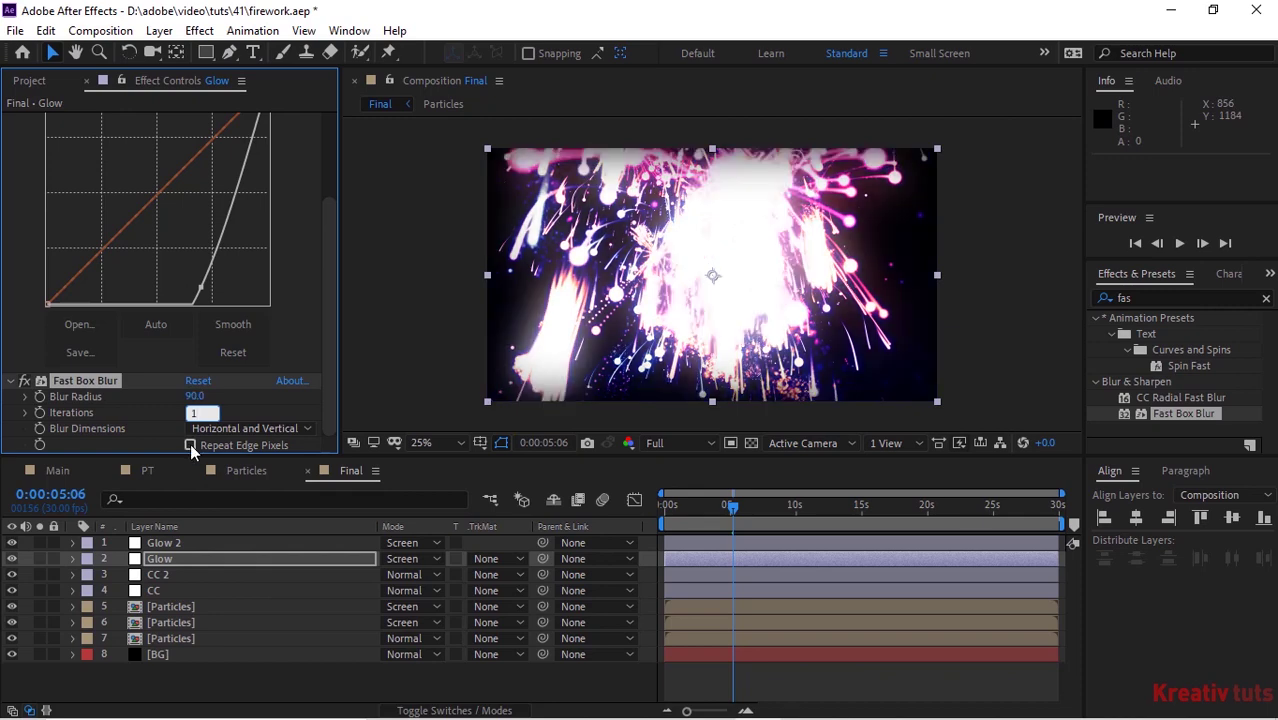
pyautogui.click(190, 445)
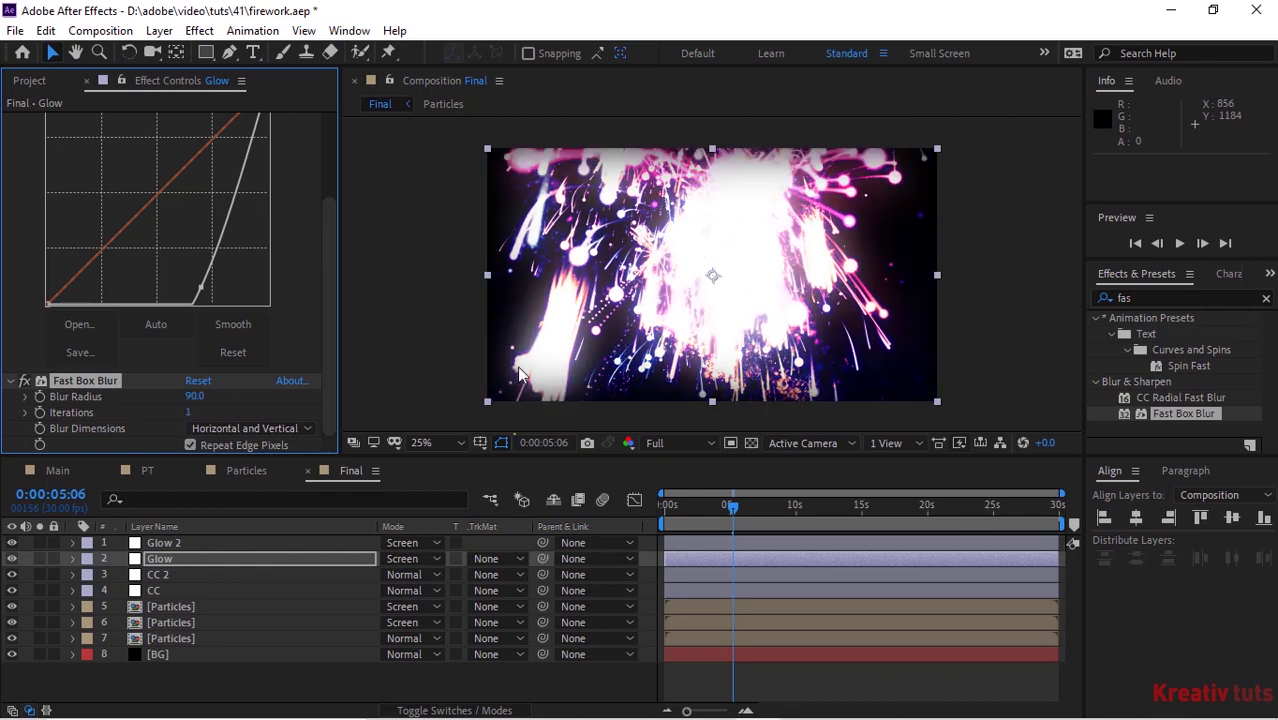
# - Apply Fast Box Blur to the Glow 2 layer with a blur radius of 180, 1 iteration and Repeat Edge Pixels on
pyautogui.click(305, 542)
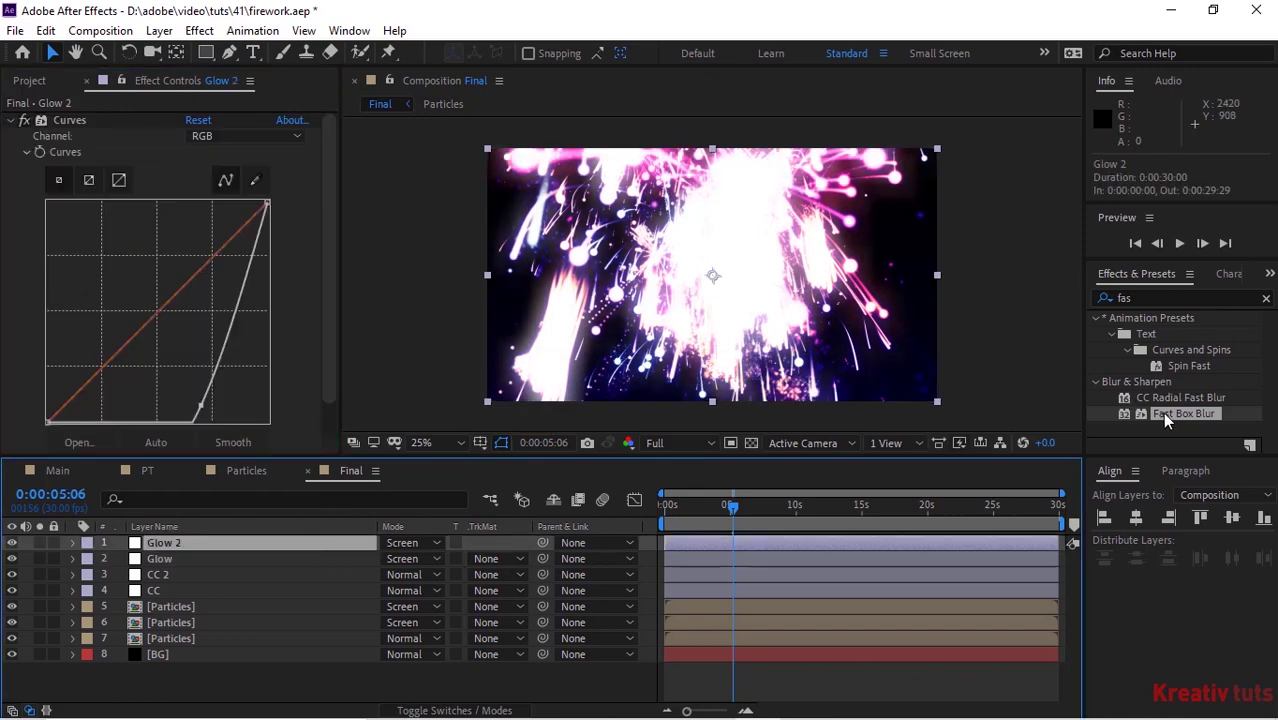
pyautogui.moveTo(1165, 420); pyautogui.dragTo(273, 542)
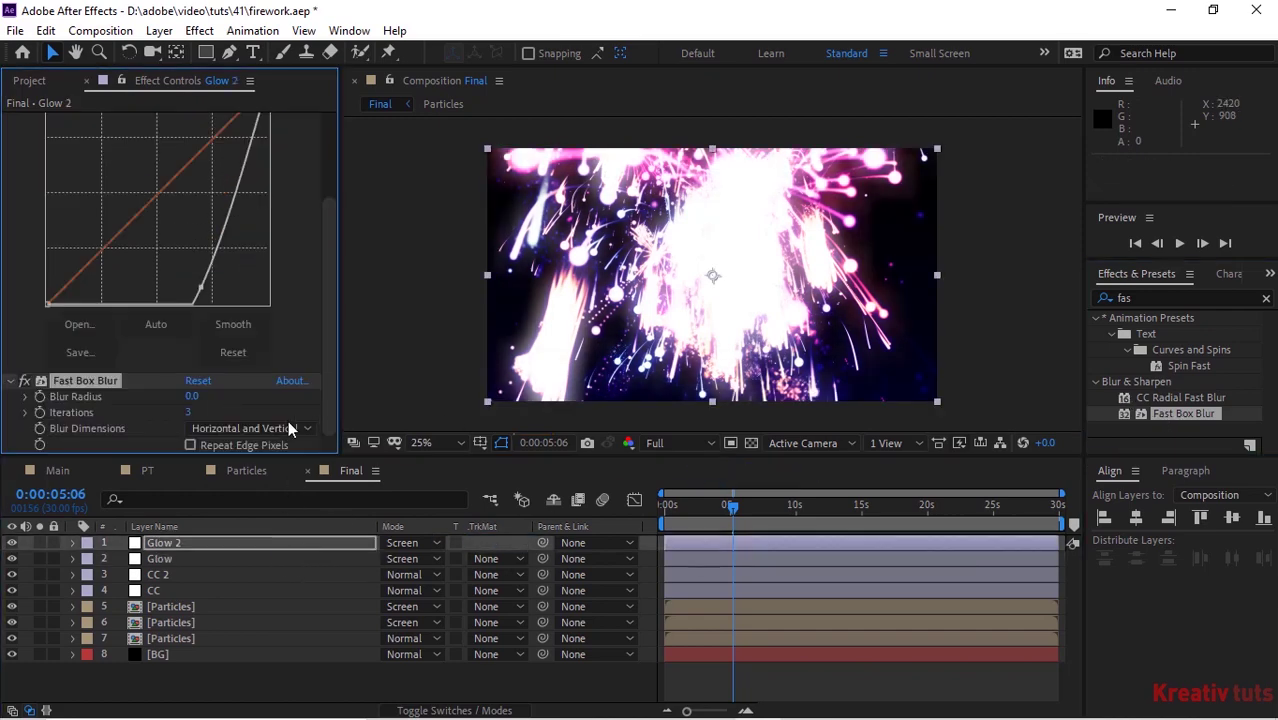
pyautogui.click(194, 397)
pyautogui.write('100')
pyautogui.press('Tab')
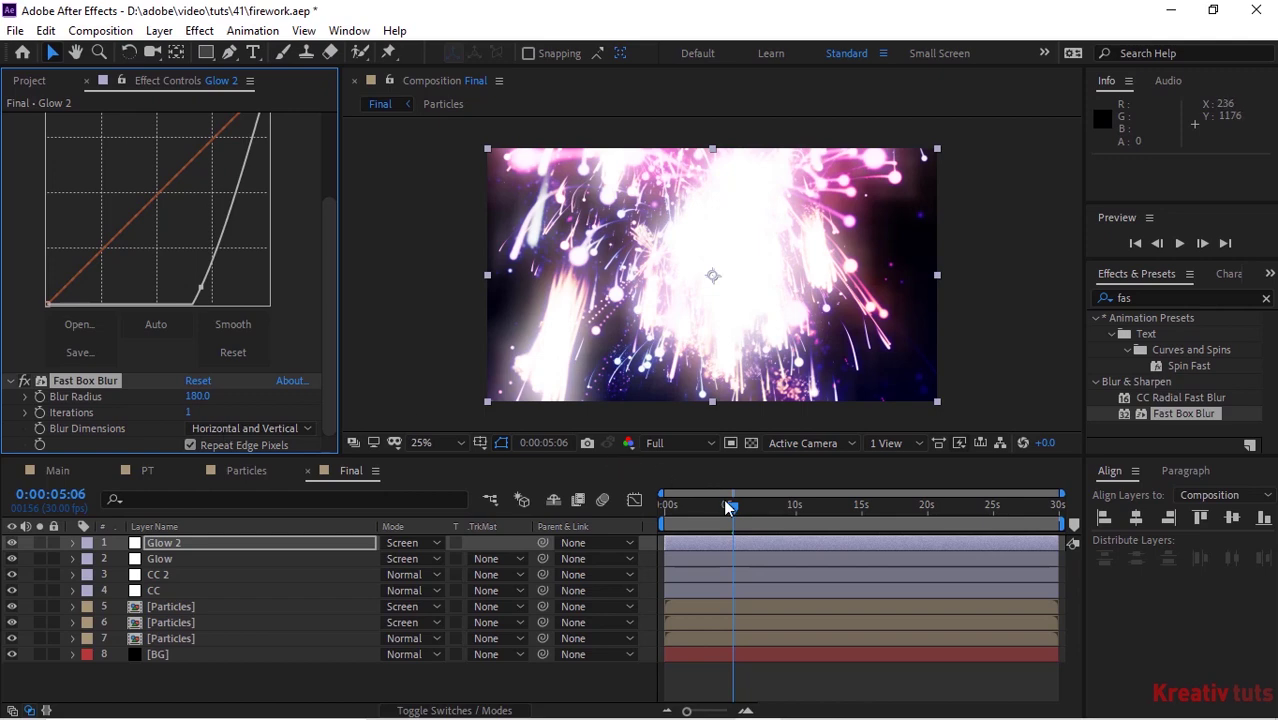
pyautogui.moveTo(730, 507); pyautogui.dragTo(710, 504)
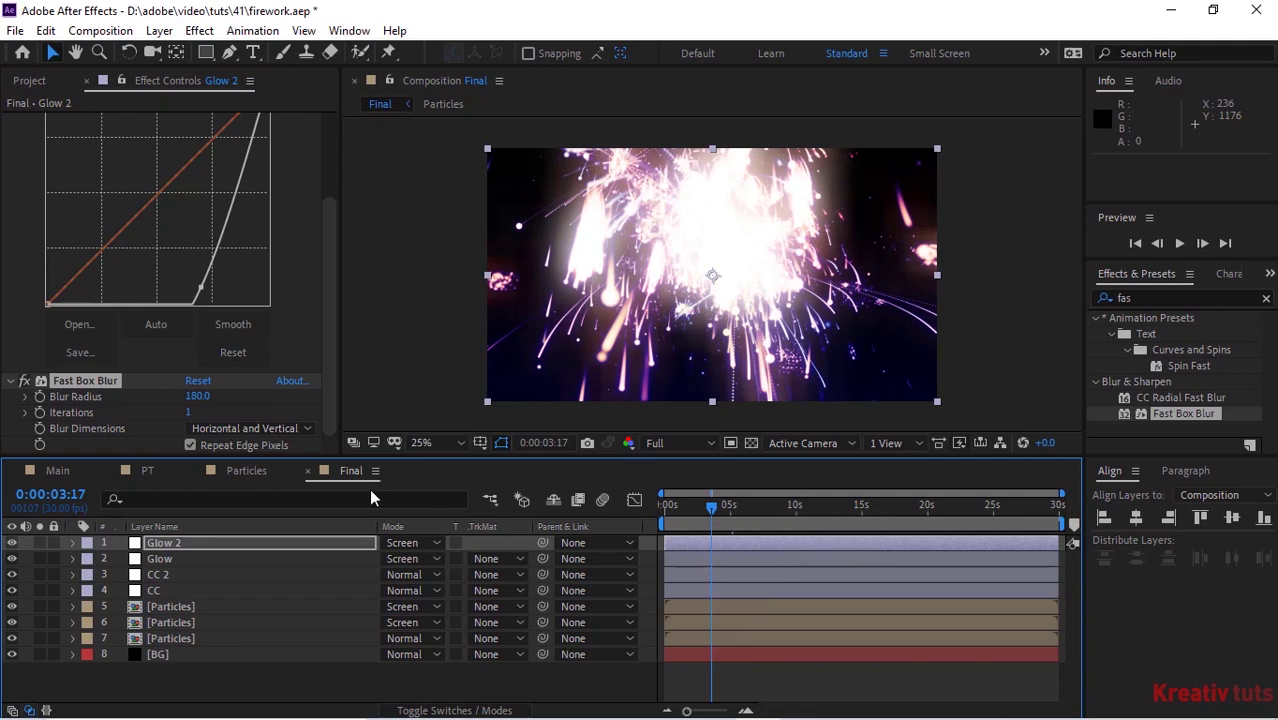
# - In the Particles composition, turn on Shadowlet for Main and Shadowlet for Aux in the Particular master system's shading
pyautogui.click(242, 471)
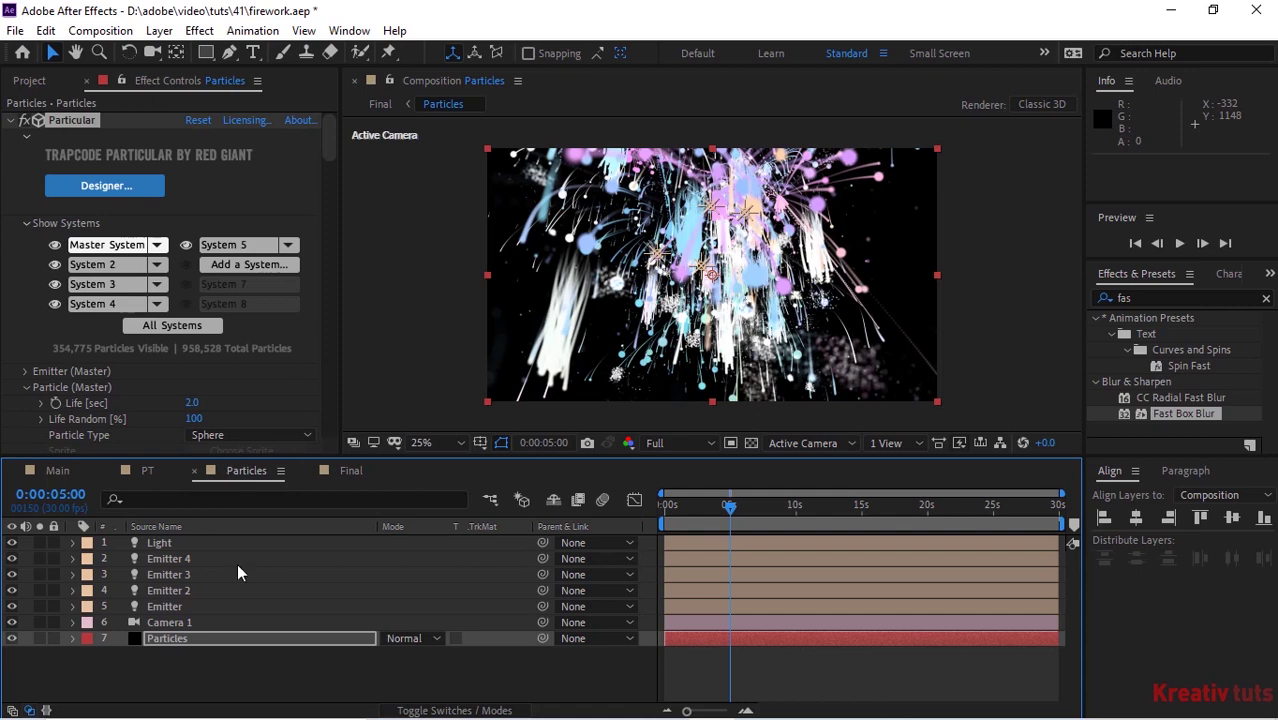
pyautogui.click(160, 636)
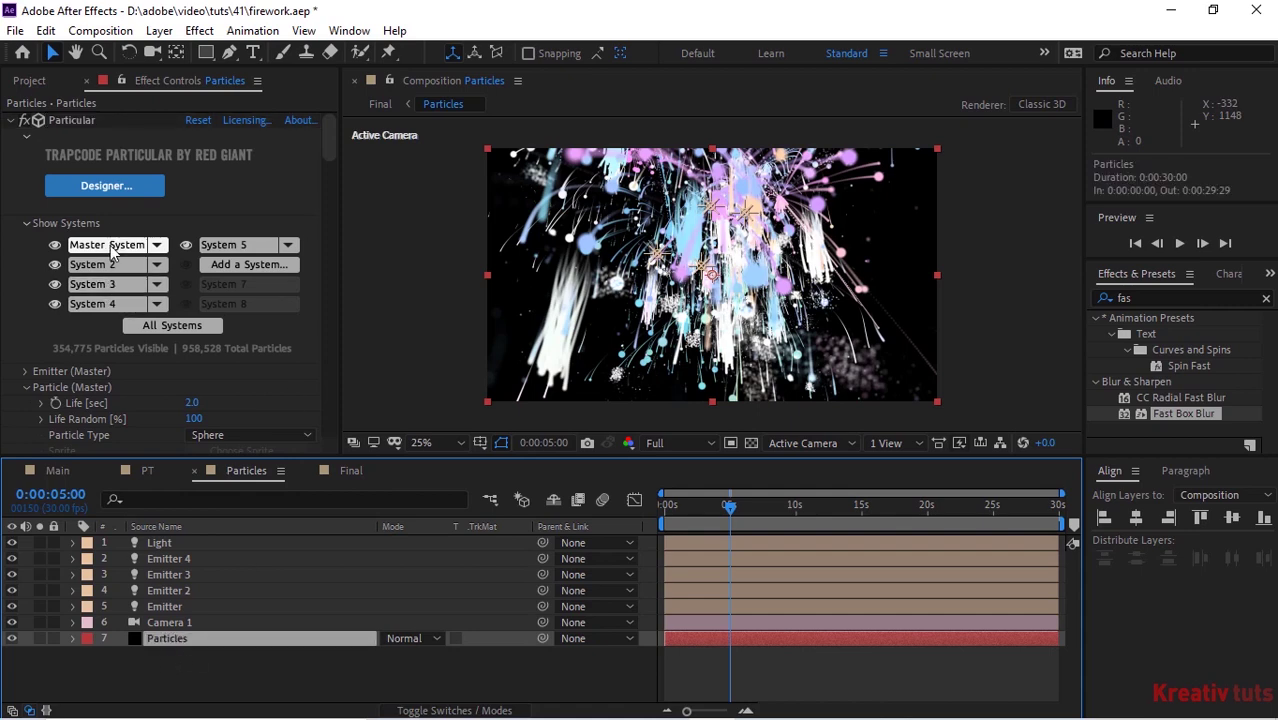
pyautogui.click(106, 249)
pyautogui.click(331, 182)
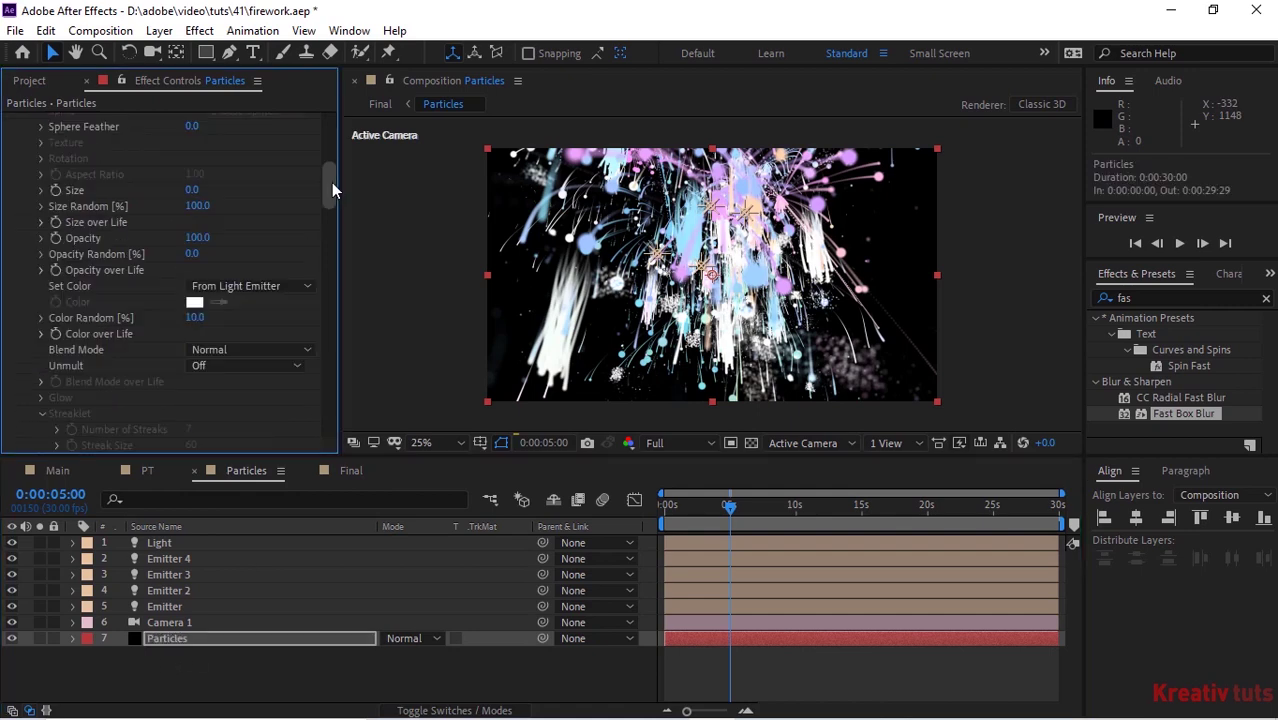
pyautogui.moveTo(331, 182); pyautogui.dragTo(331, 140)
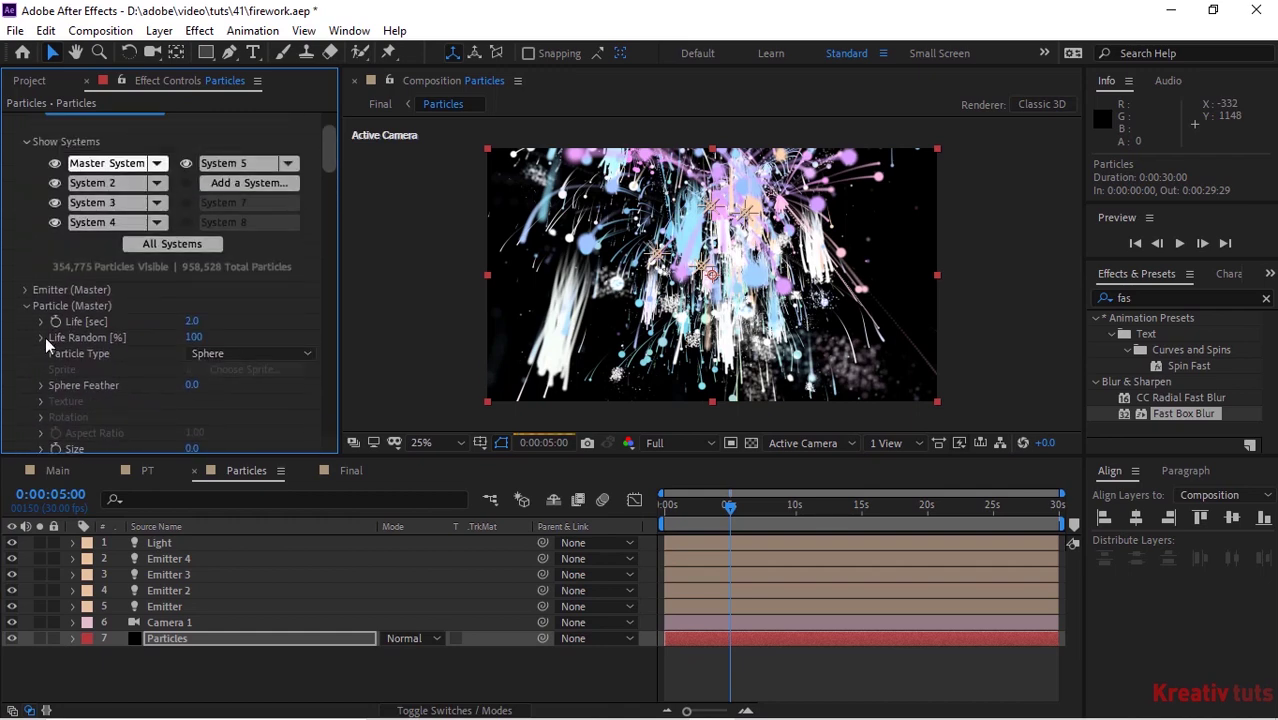
pyautogui.click(25, 304)
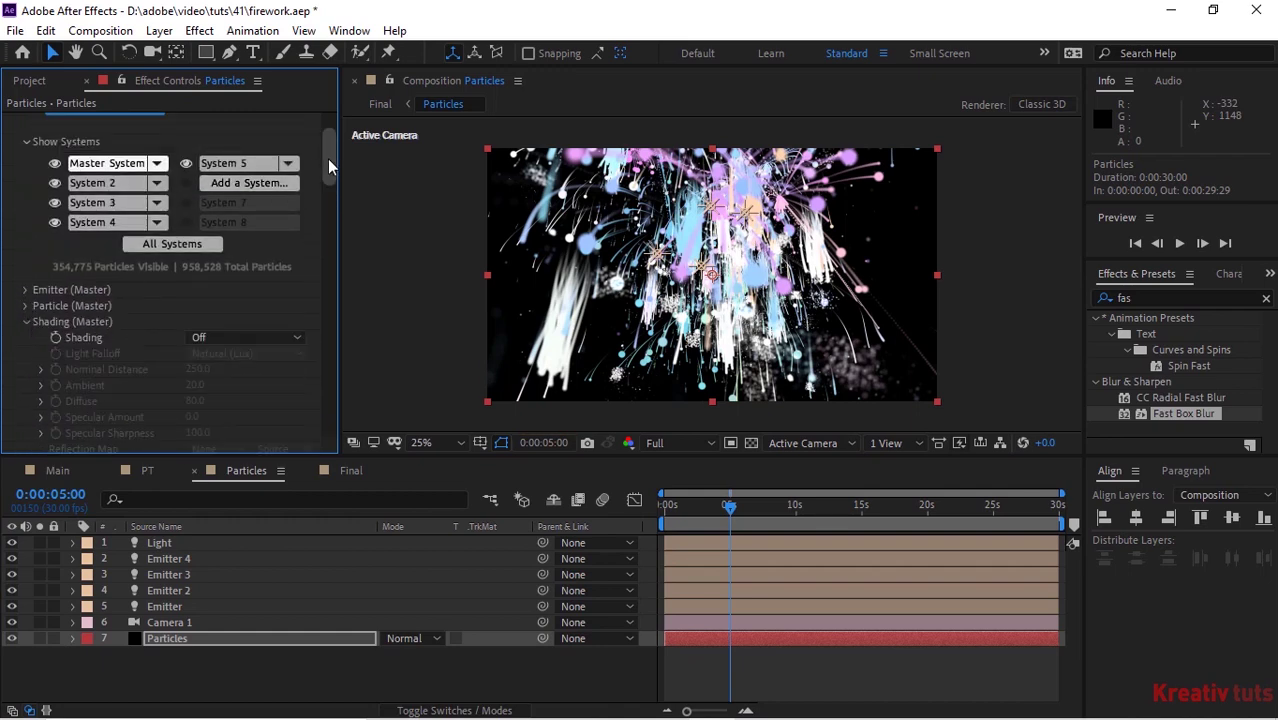
pyautogui.moveTo(327, 158); pyautogui.dragTo(329, 196)
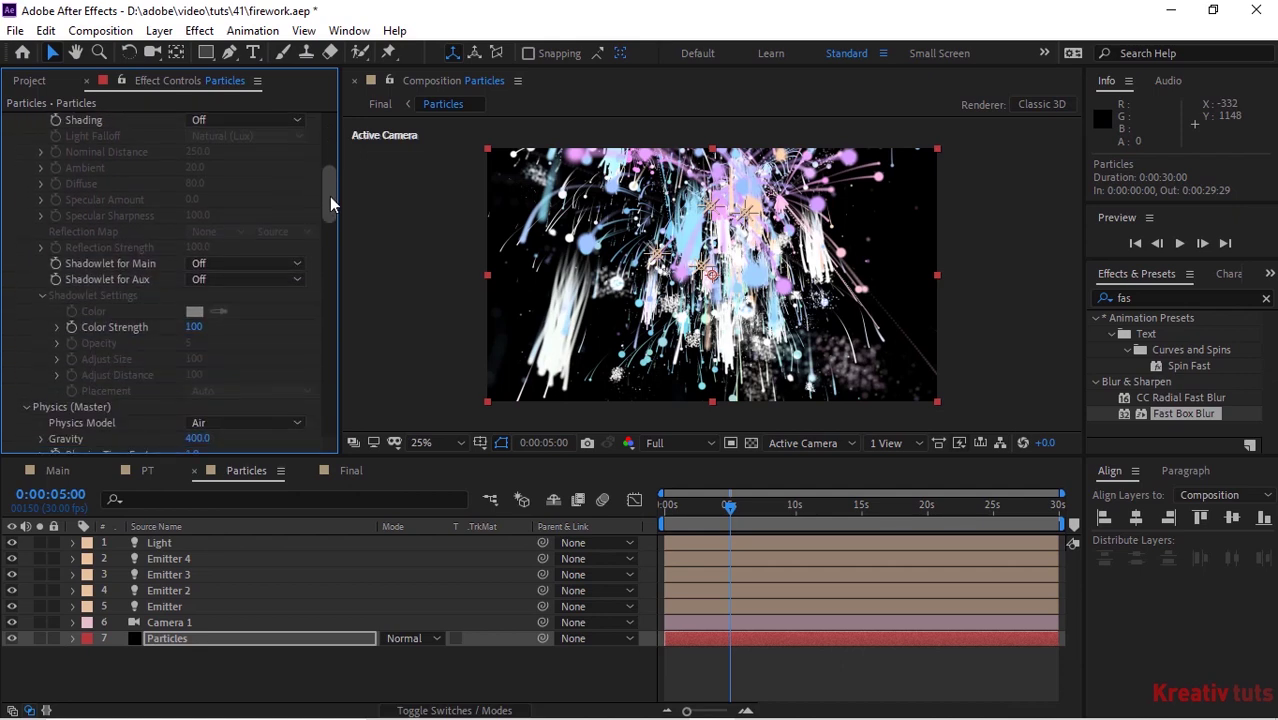
pyautogui.click(228, 264)
pyautogui.click(227, 304)
pyautogui.click(237, 279)
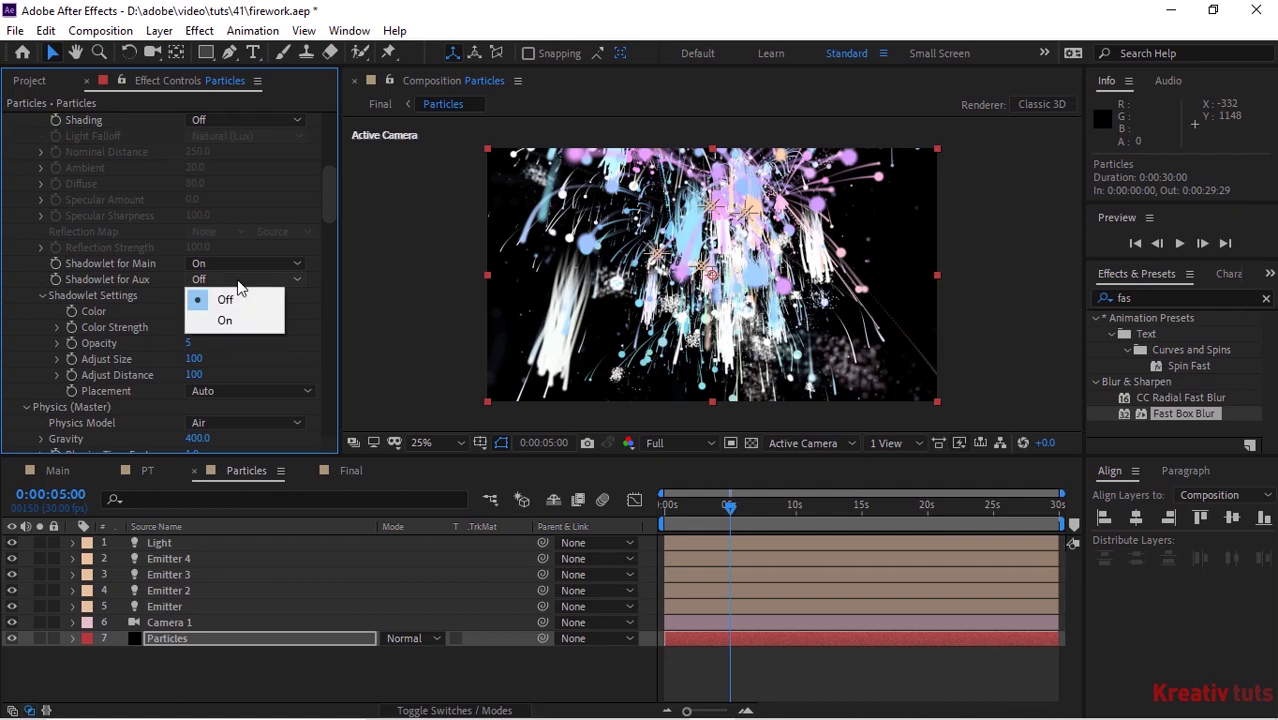
pyautogui.click(237, 320)
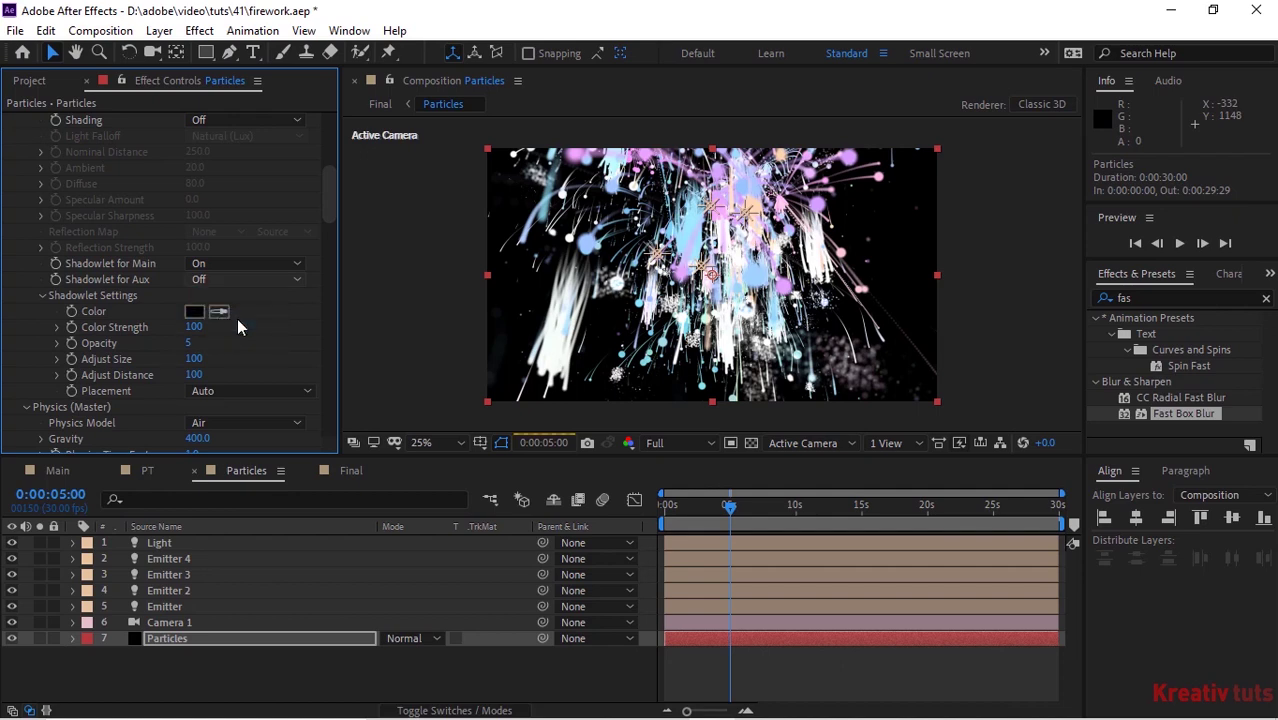
# - Set the master system's shadowlet opacity to 15
pyautogui.click(188, 345)
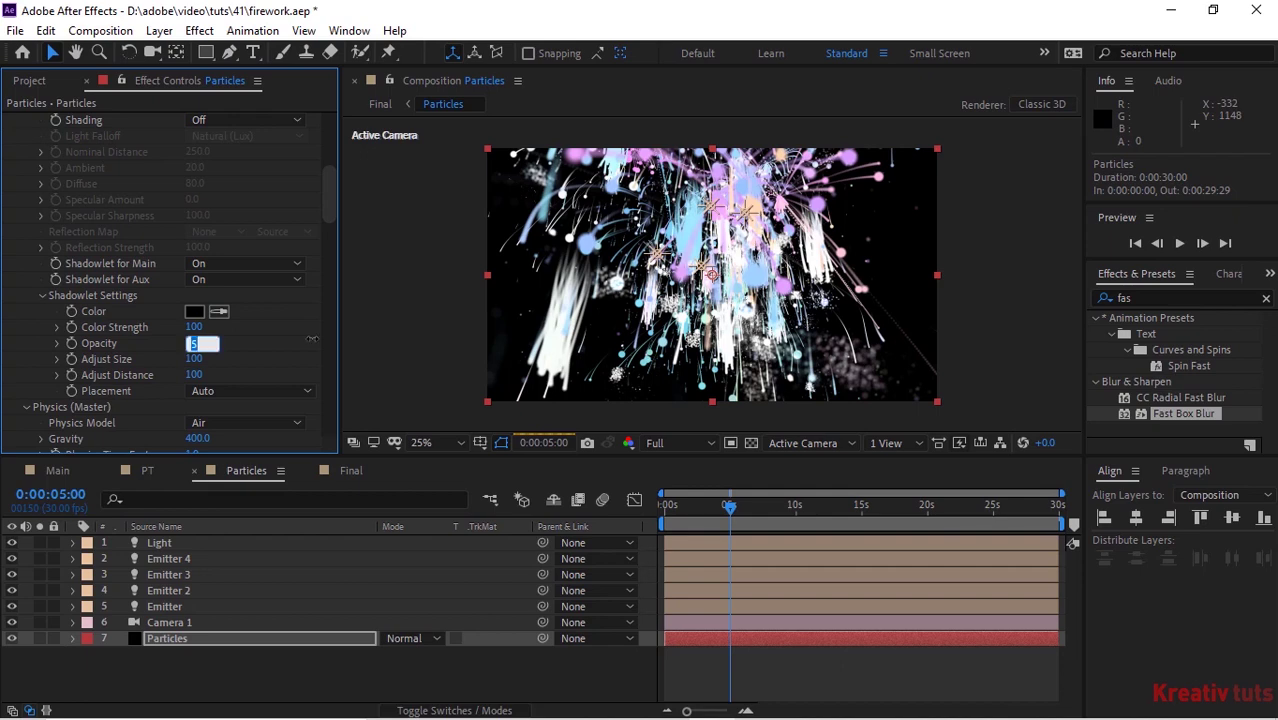
pyautogui.write('15')
pyautogui.press('Return')
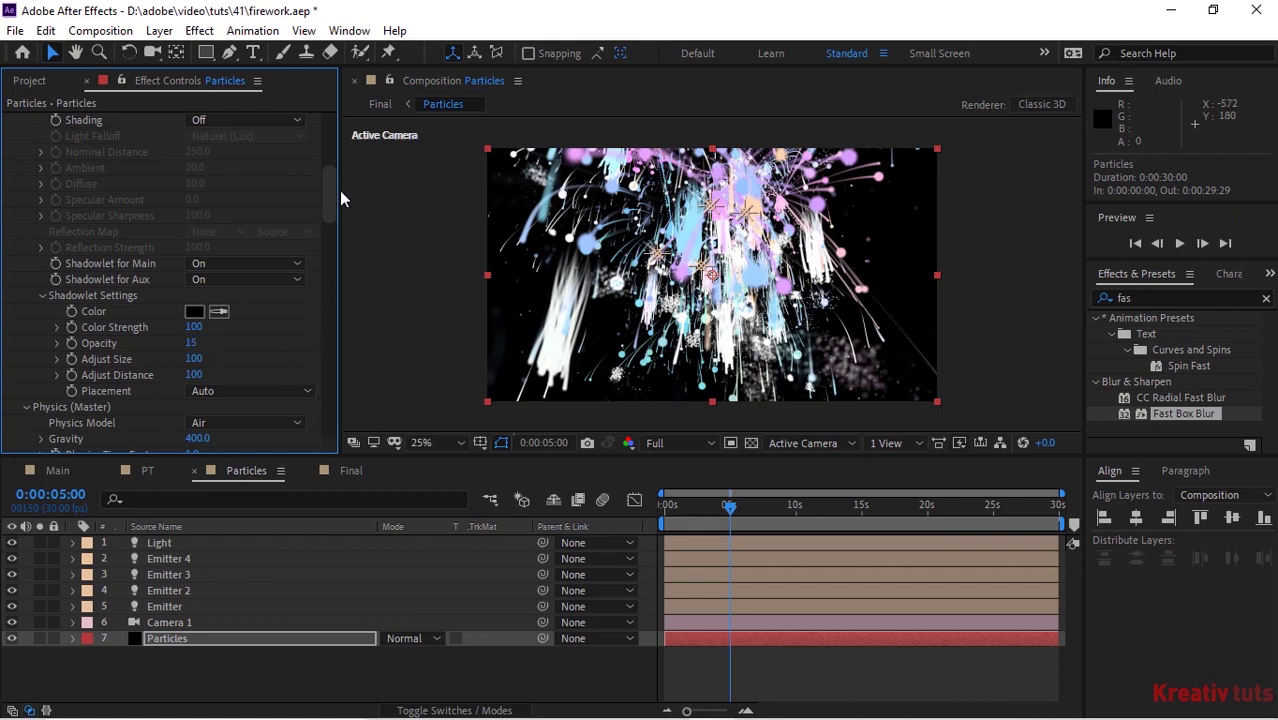
pyautogui.scroll(-5, 330, 200)
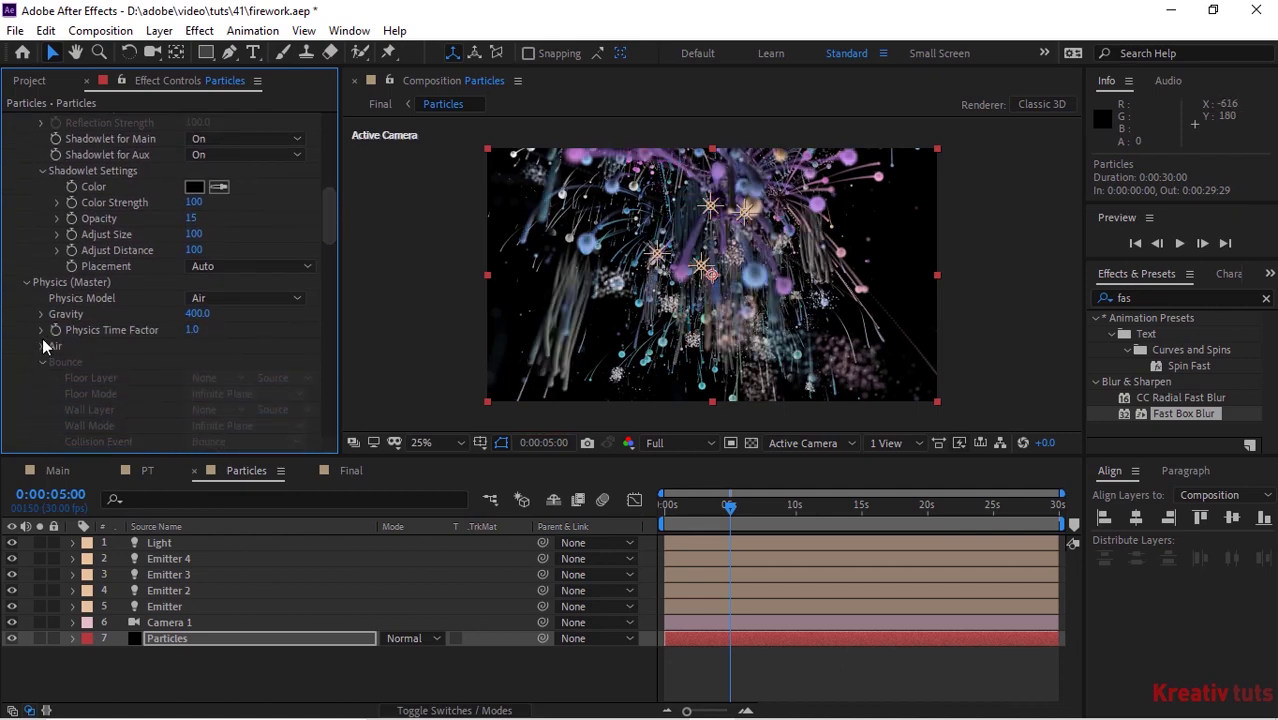
# - Return to the Final composition, set its preview resolution to Quarter and play the fireworks from the first frame
pyautogui.click(351, 471)
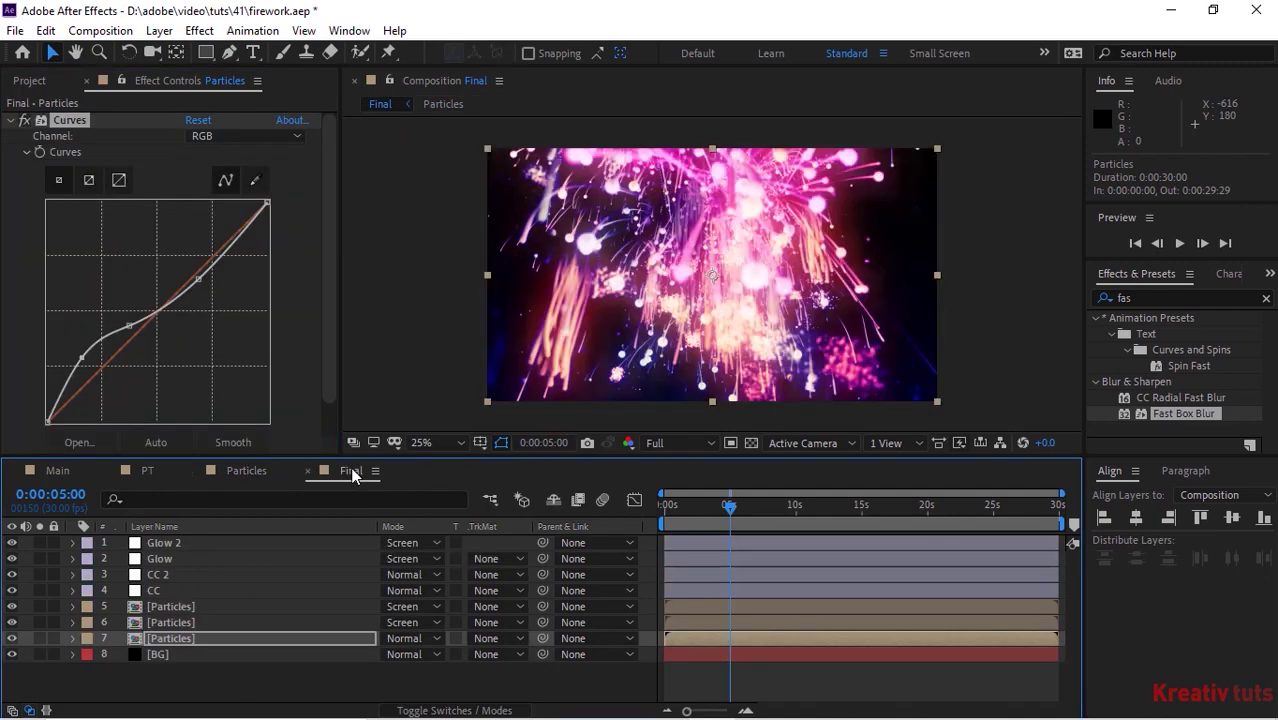
pyautogui.click(652, 443)
pyautogui.click(675, 568)
pyautogui.click(696, 505)
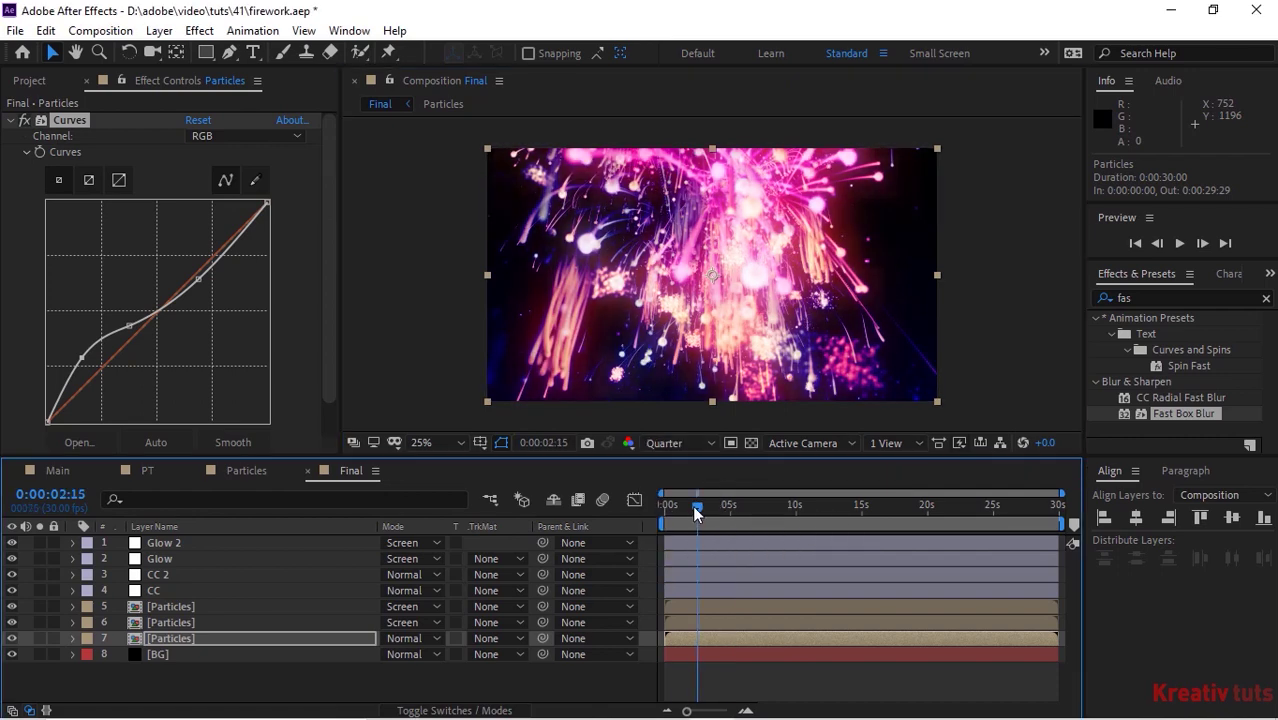
pyautogui.moveTo(695, 507); pyautogui.dragTo(631, 499)
pyautogui.press('space')
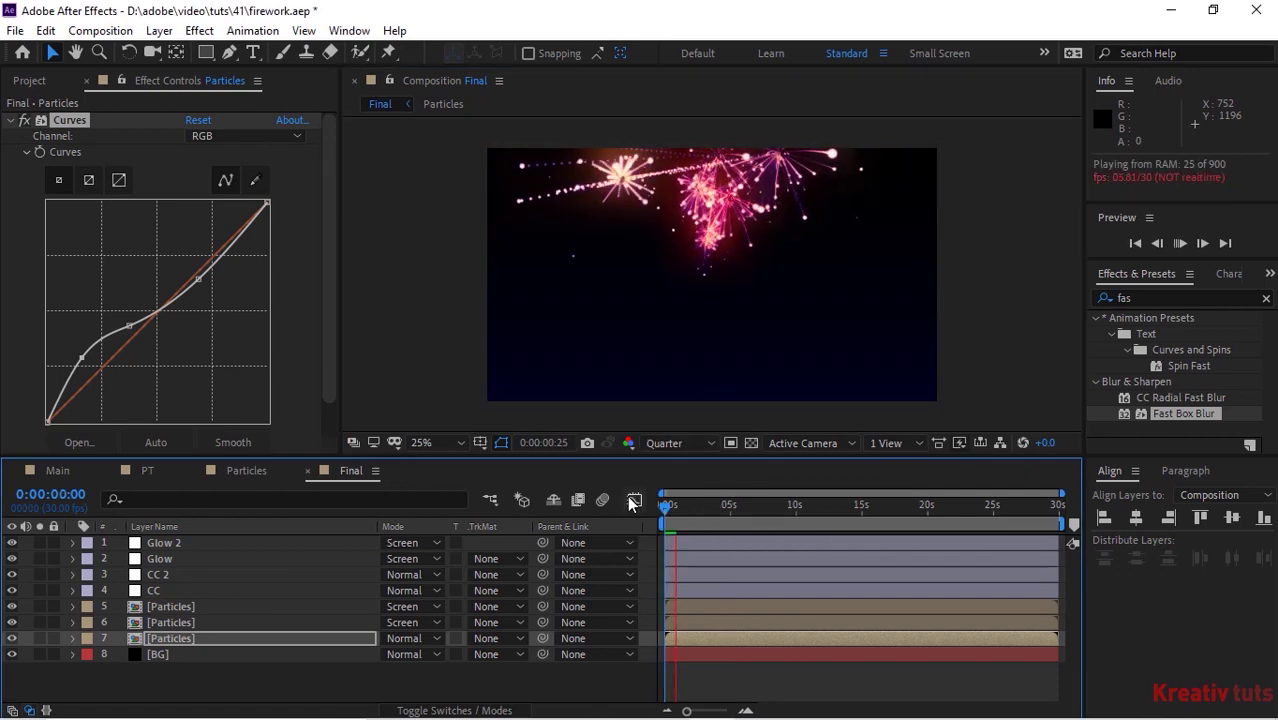